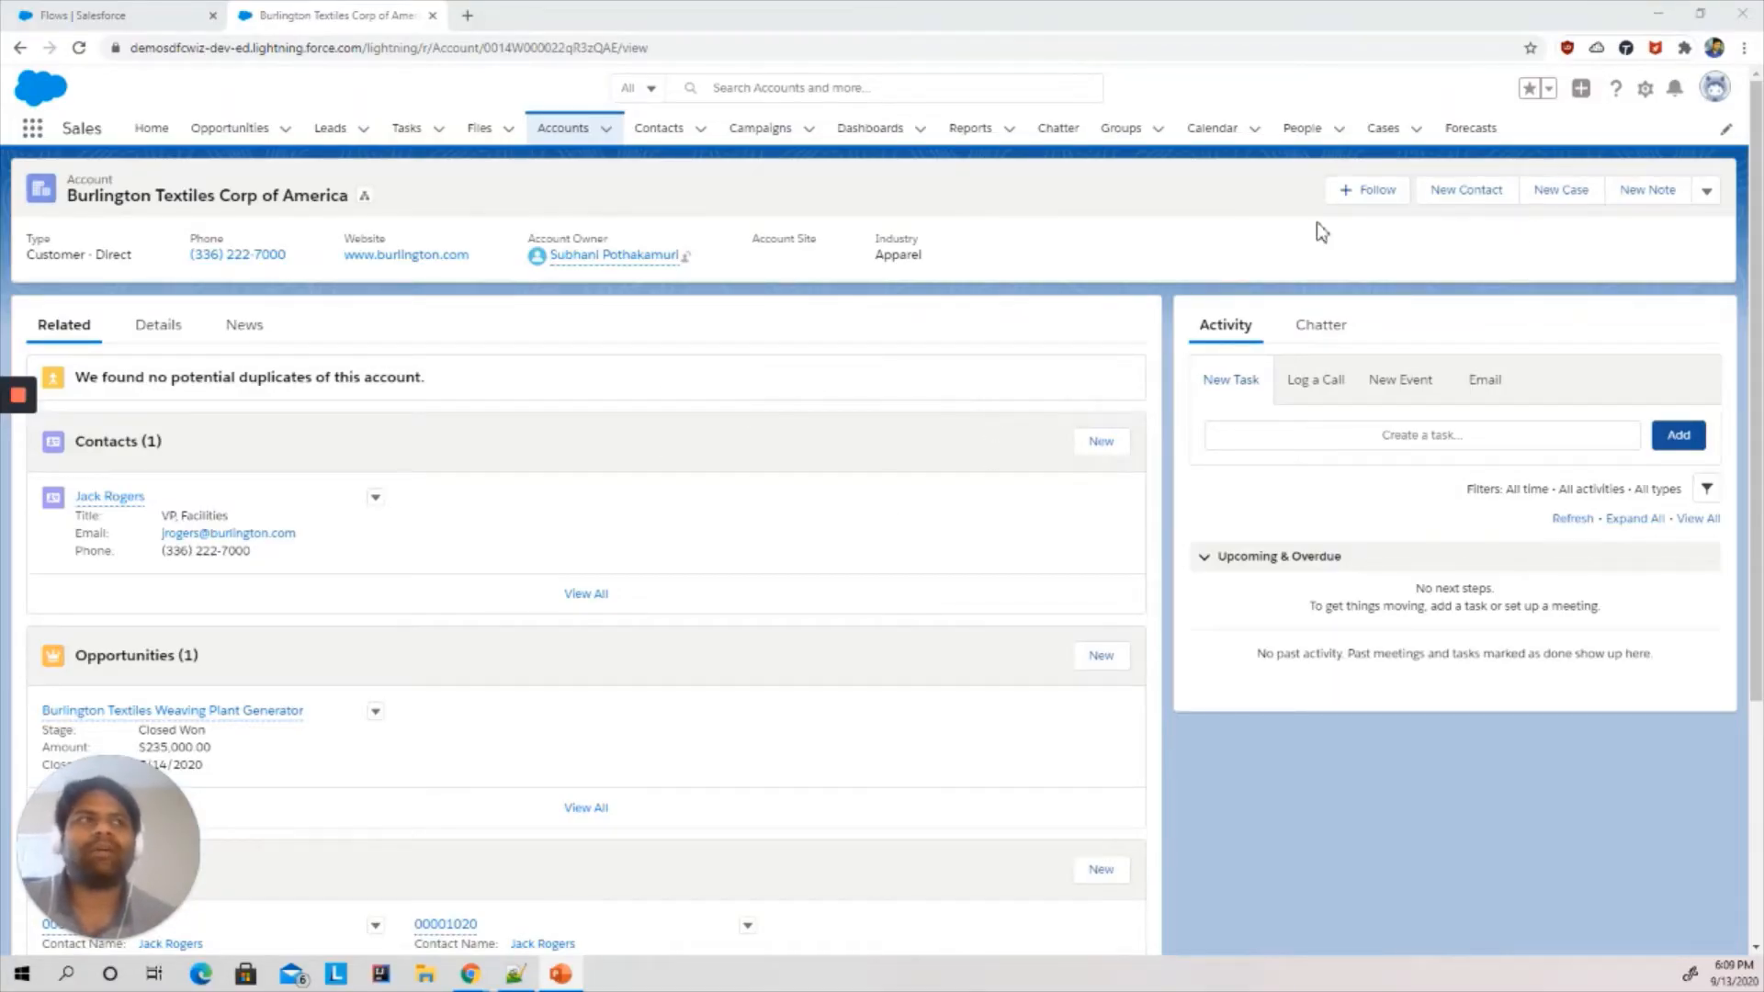
# - Open the New Contact form on the Burlington Textiles Corp of America account to review its fields
pyautogui.click(1488, 204)
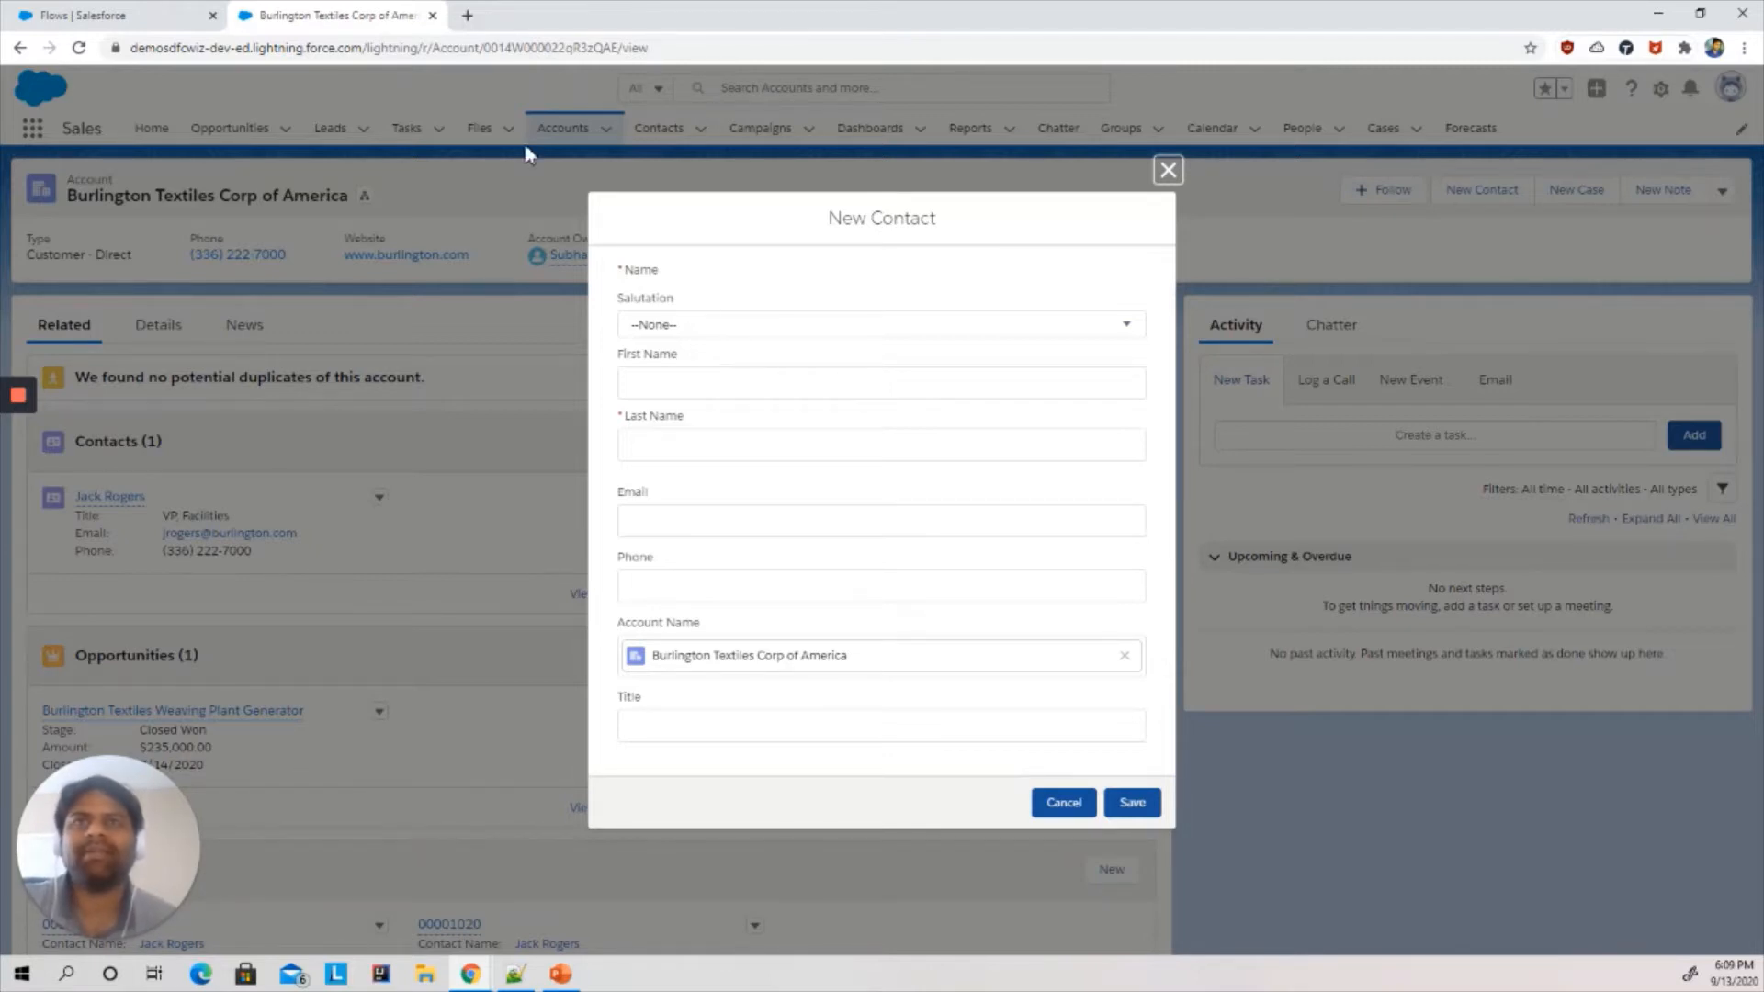
# - Switch to the Flows setup page and create a new Screen Flow
pyautogui.click(161, 13)
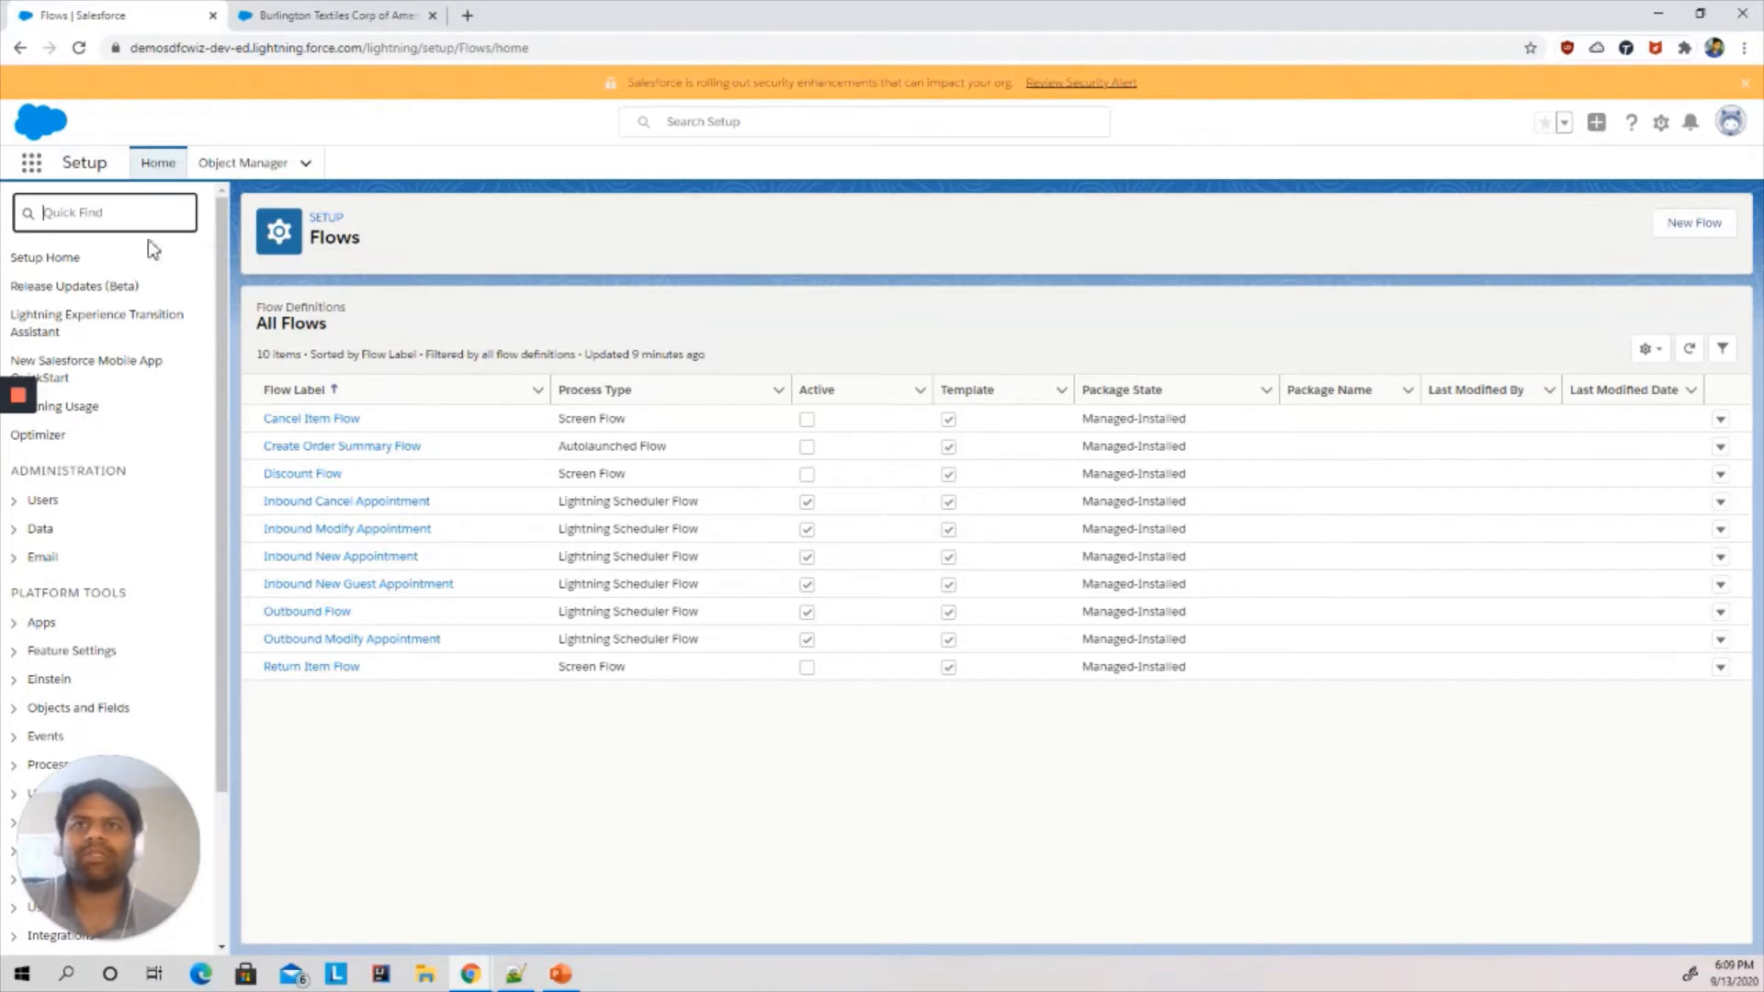
pyautogui.click(1693, 241)
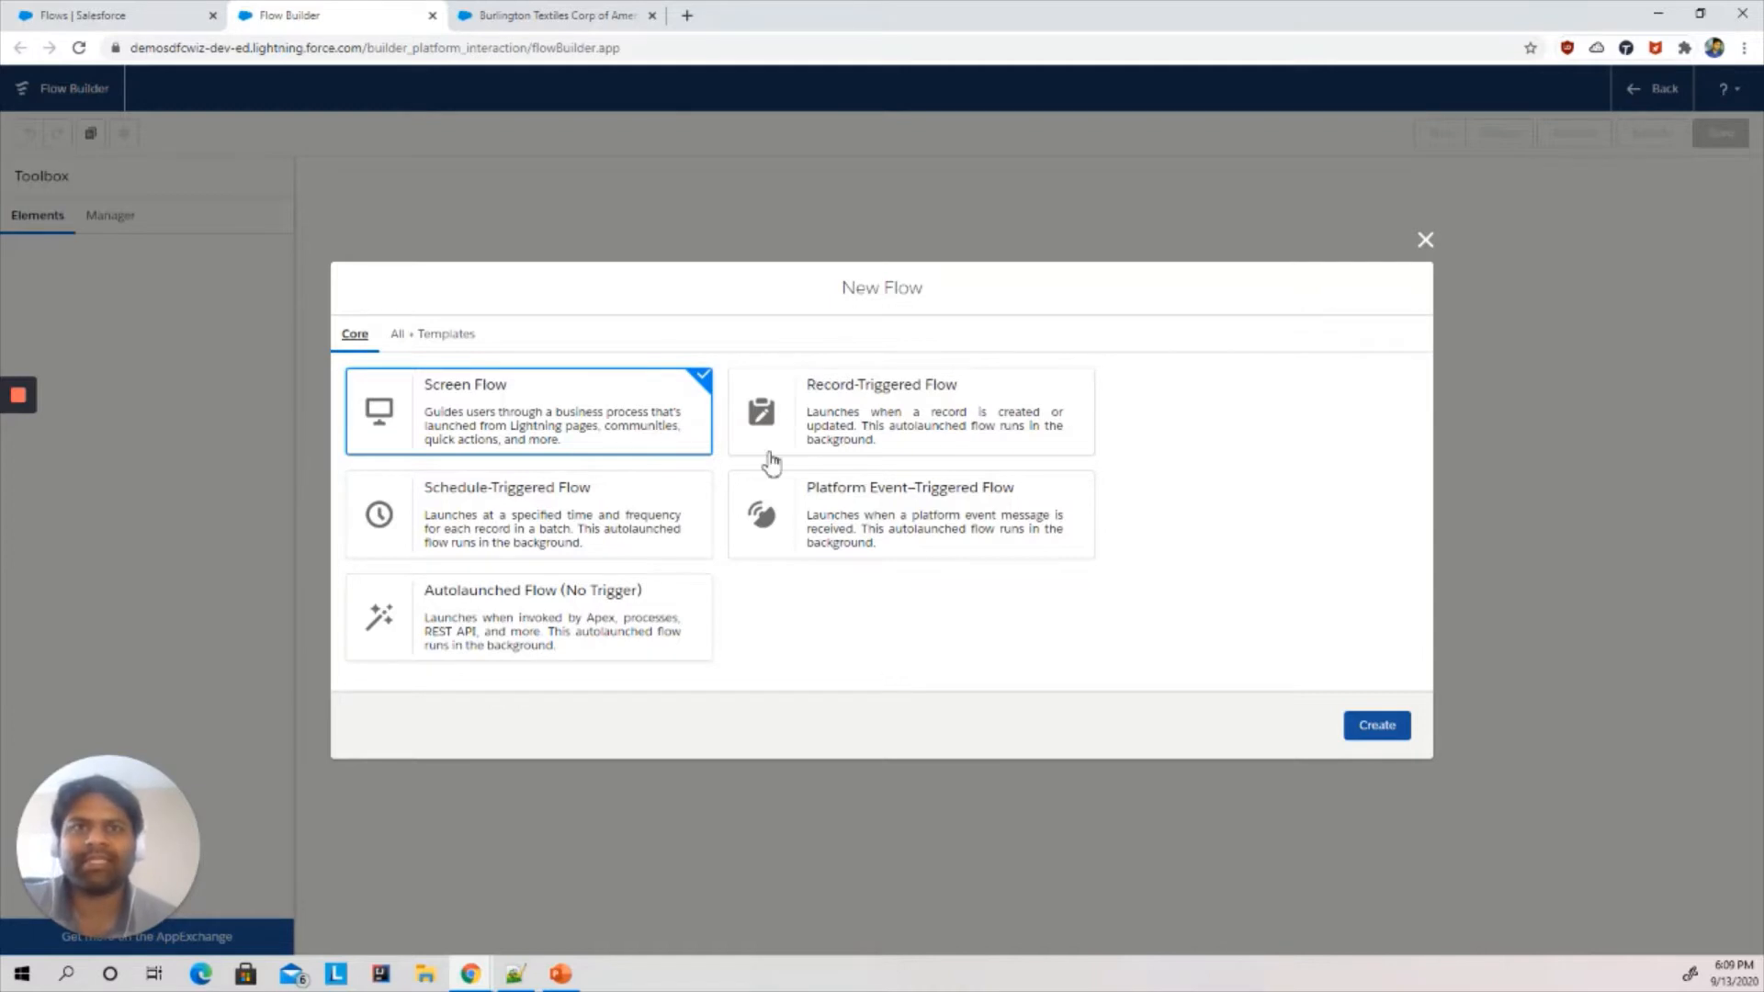
pyautogui.click(1392, 731)
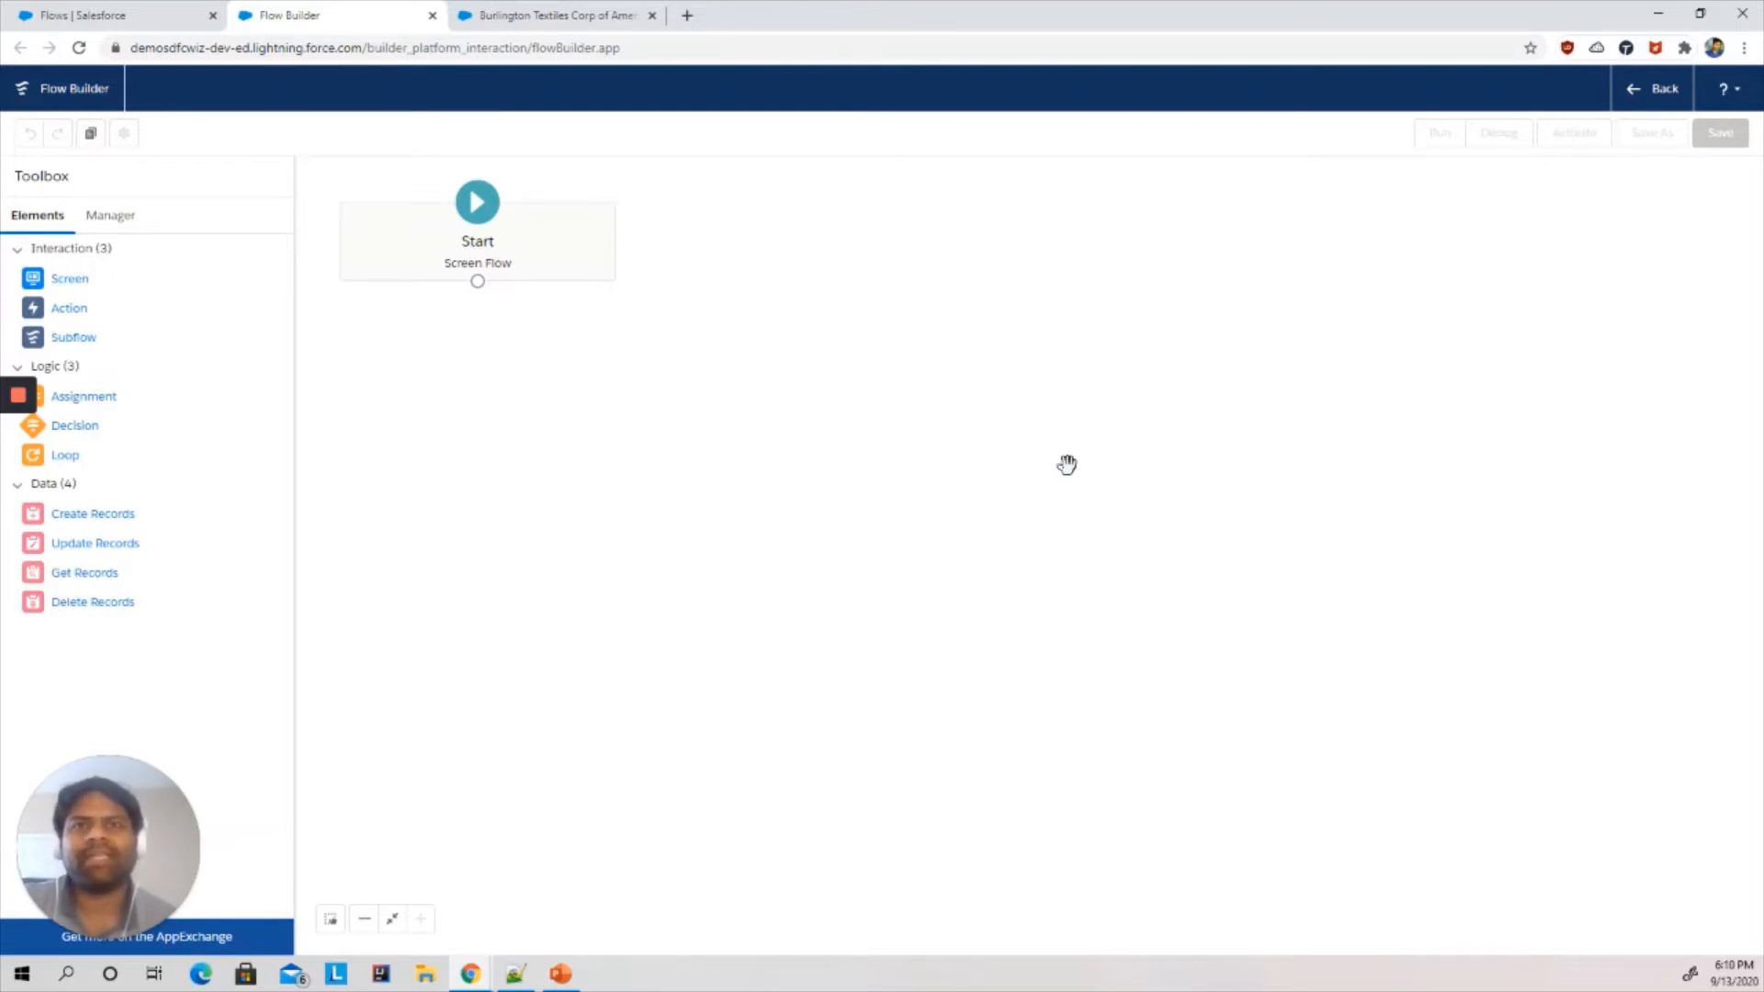
# - Review the account's New Contact form again and return to Flow Builder
pyautogui.click(595, 12)
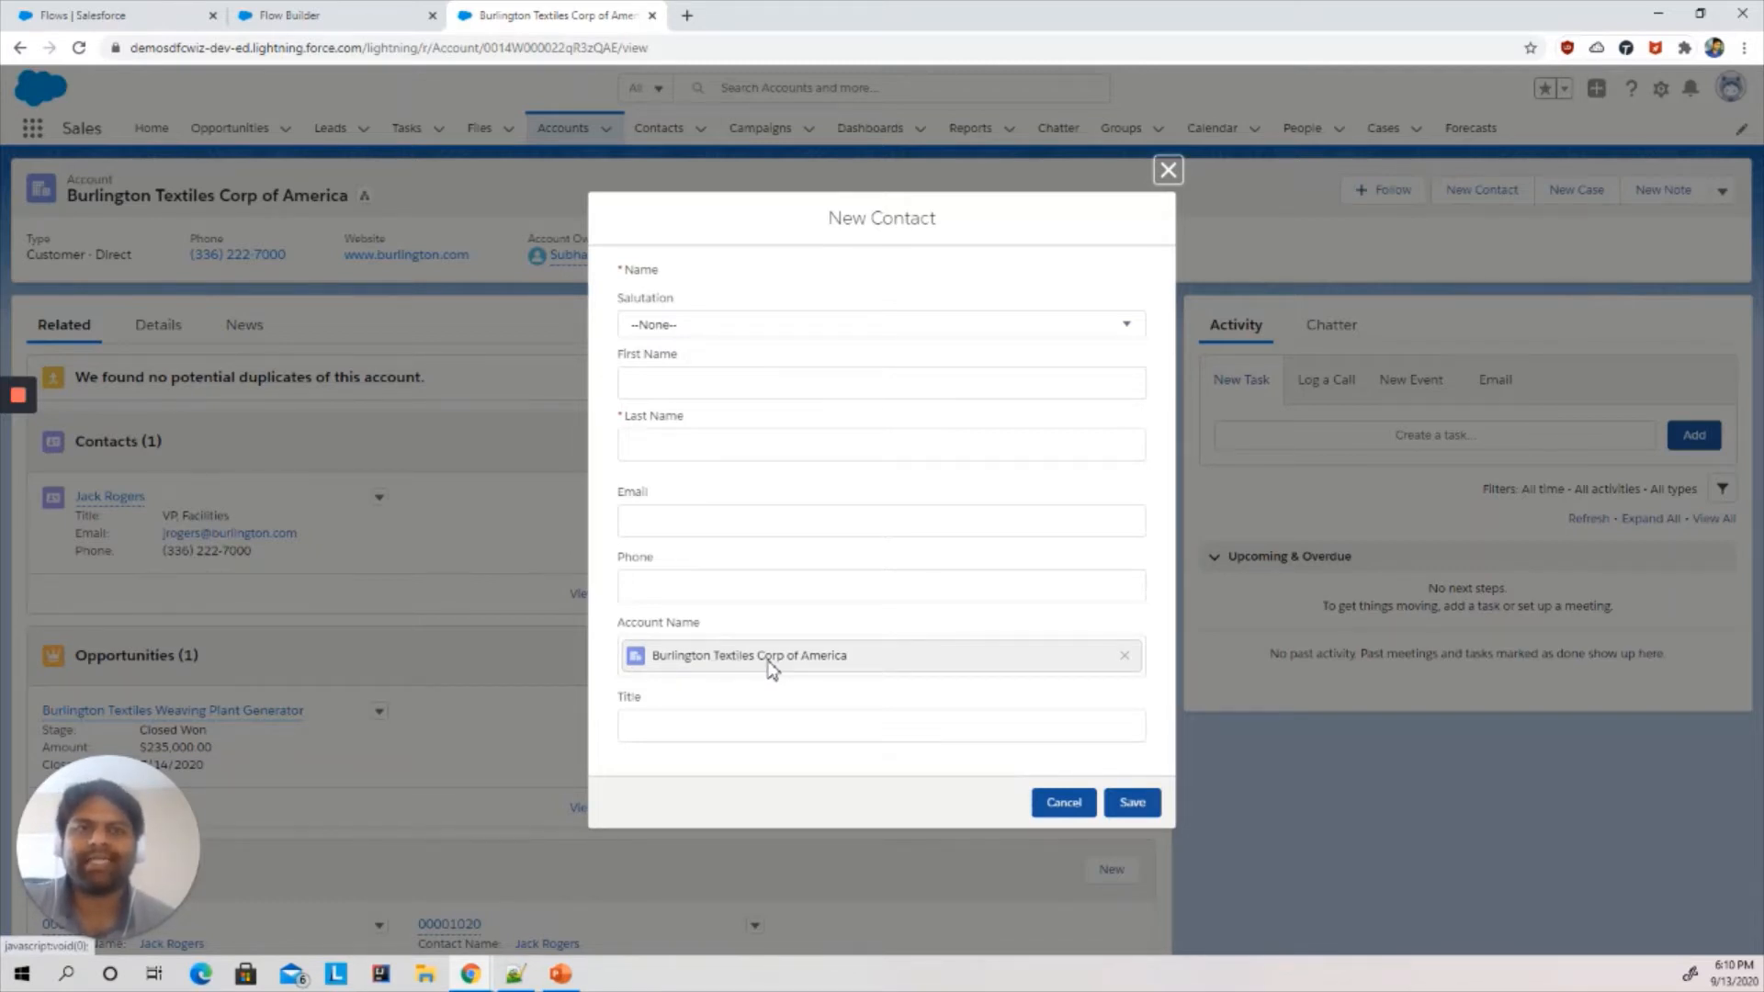
pyautogui.click(329, 14)
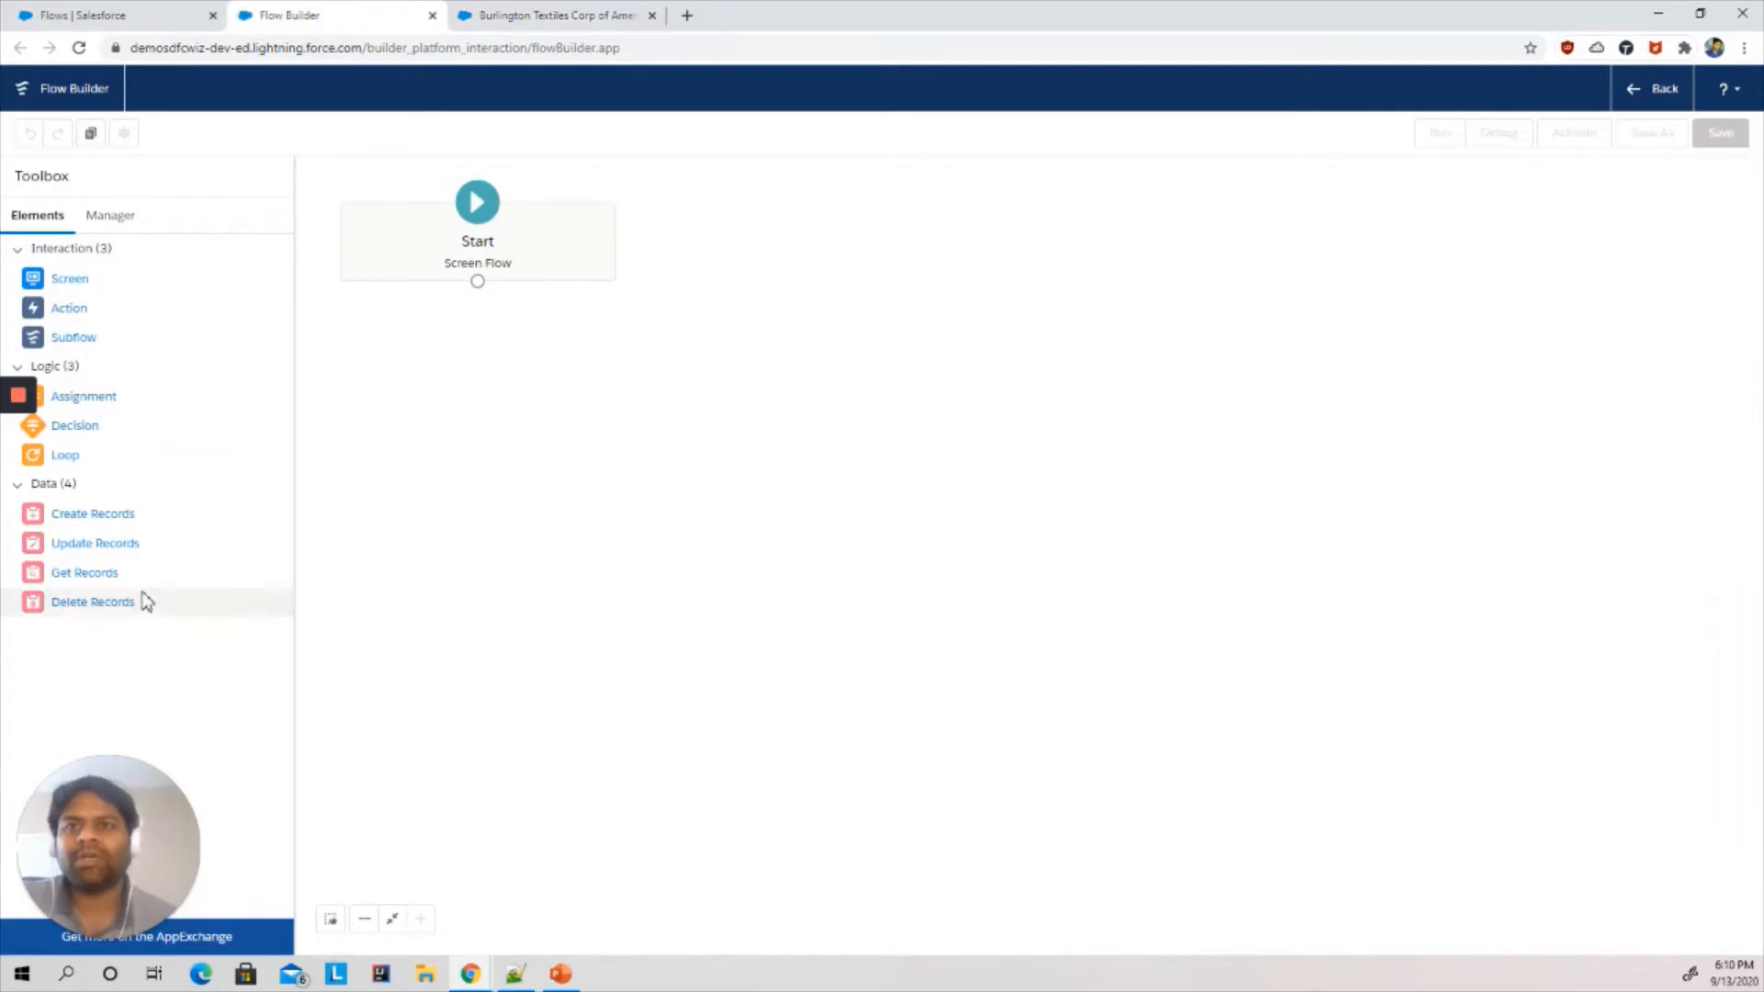
# - Add a Get Records element labelled getAccount that retrieves records of the Account object
pyautogui.moveTo(97, 579); pyautogui.dragTo(788, 450)
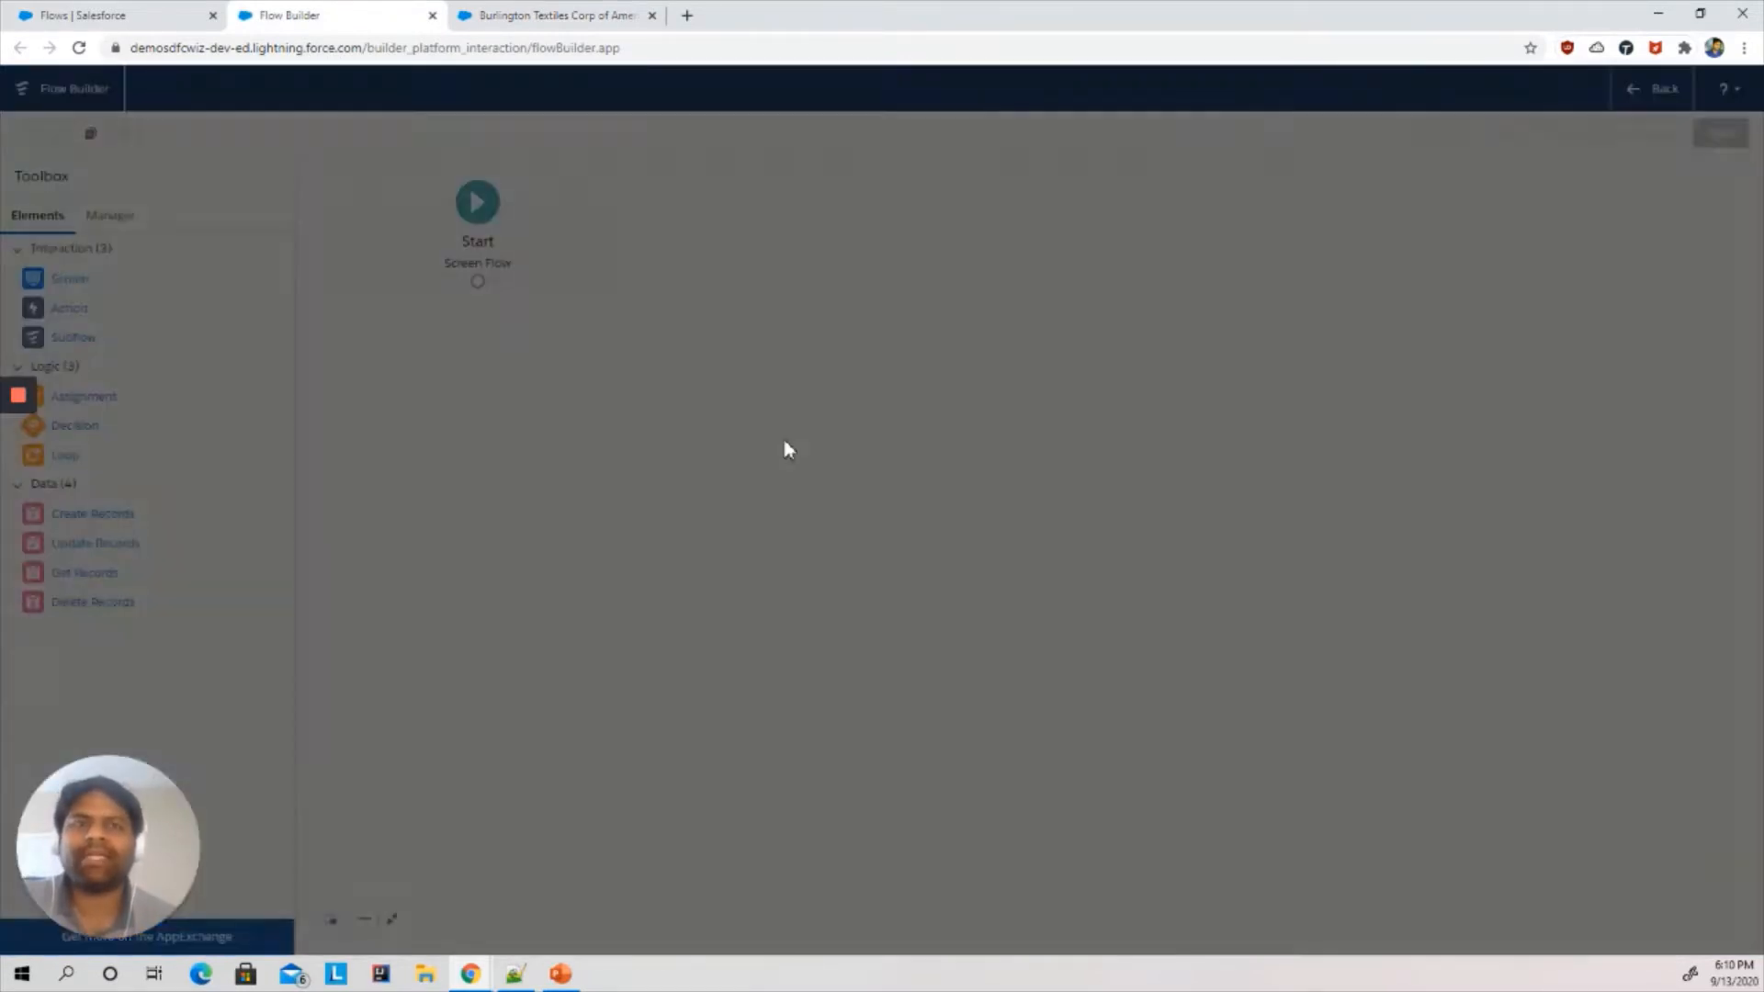
pyautogui.click(606, 445)
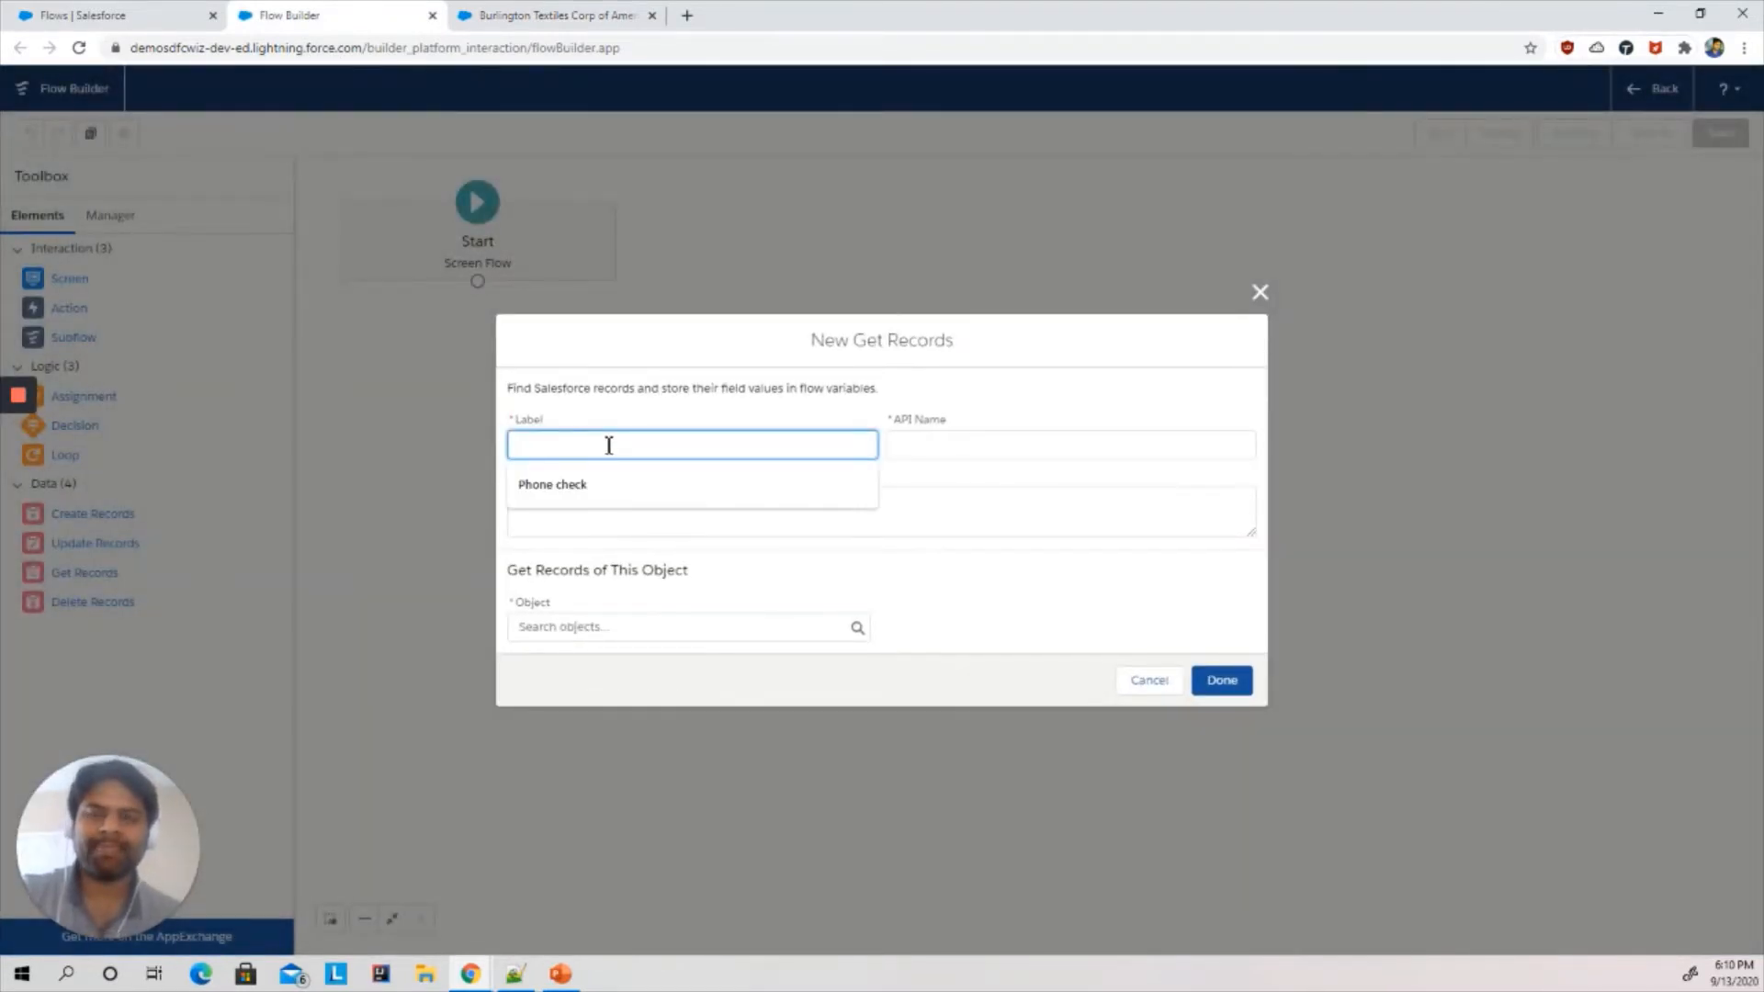
pyautogui.write('get')
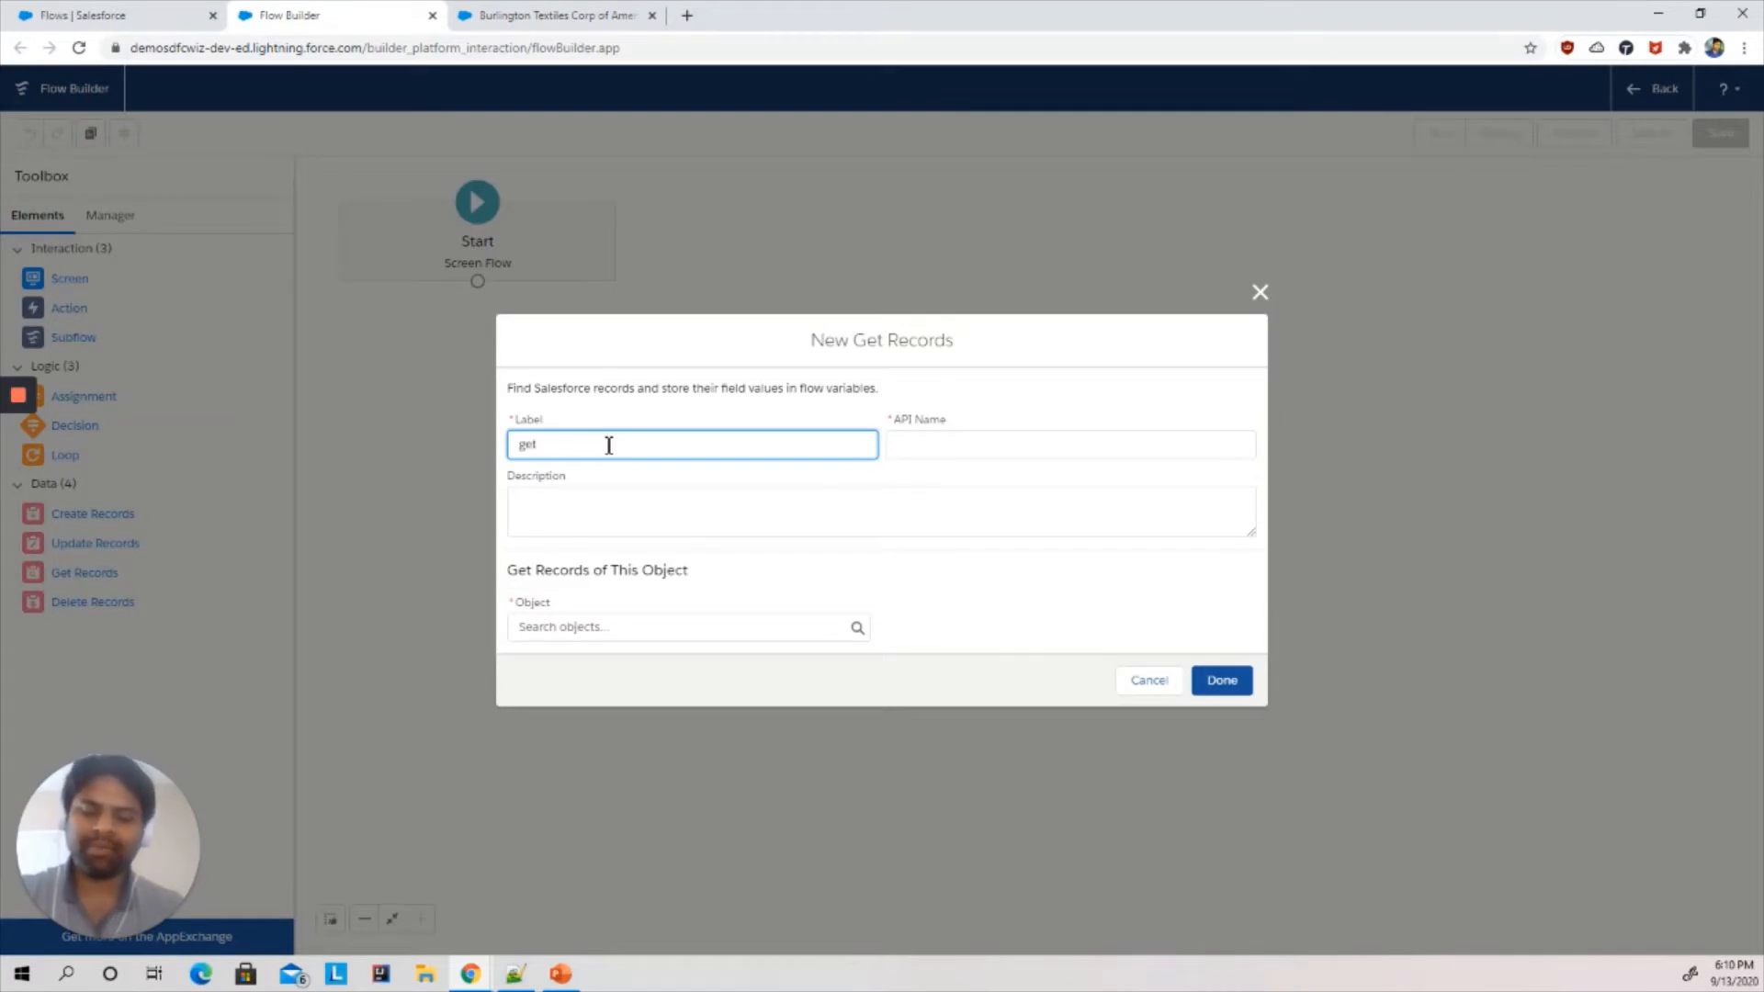
pyautogui.write('Account')
pyautogui.press('Tab')
pyautogui.press('Tab')
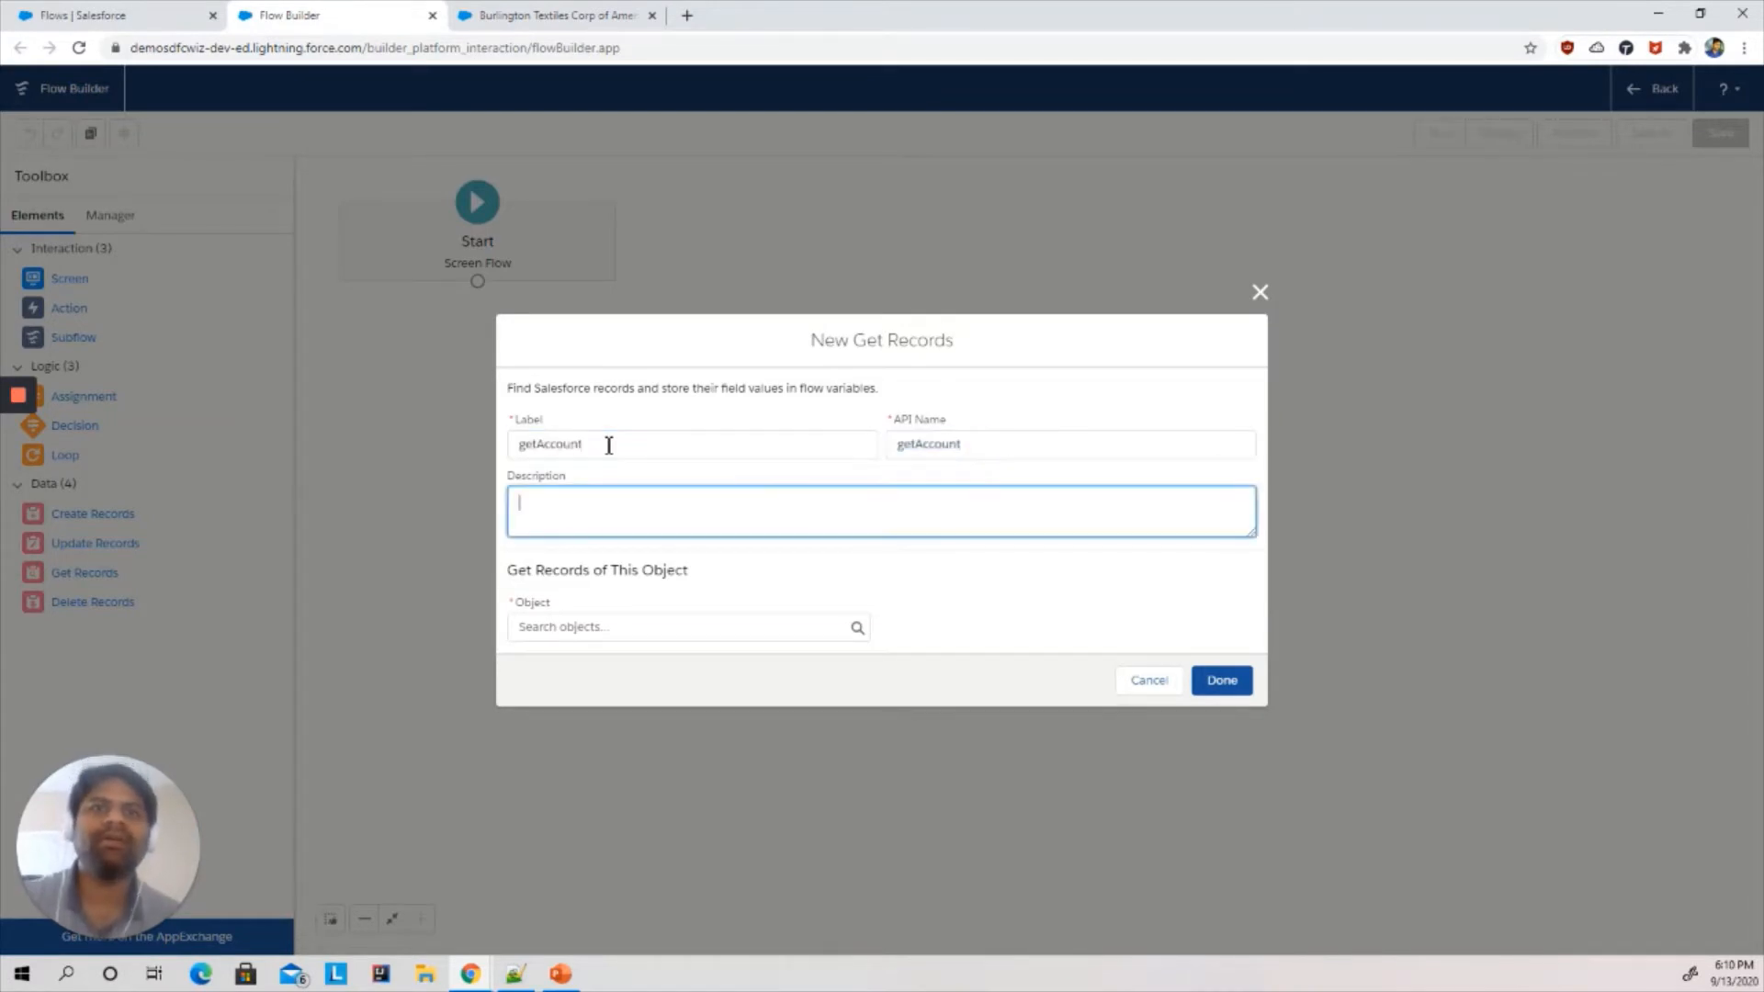
pyautogui.click(570, 634)
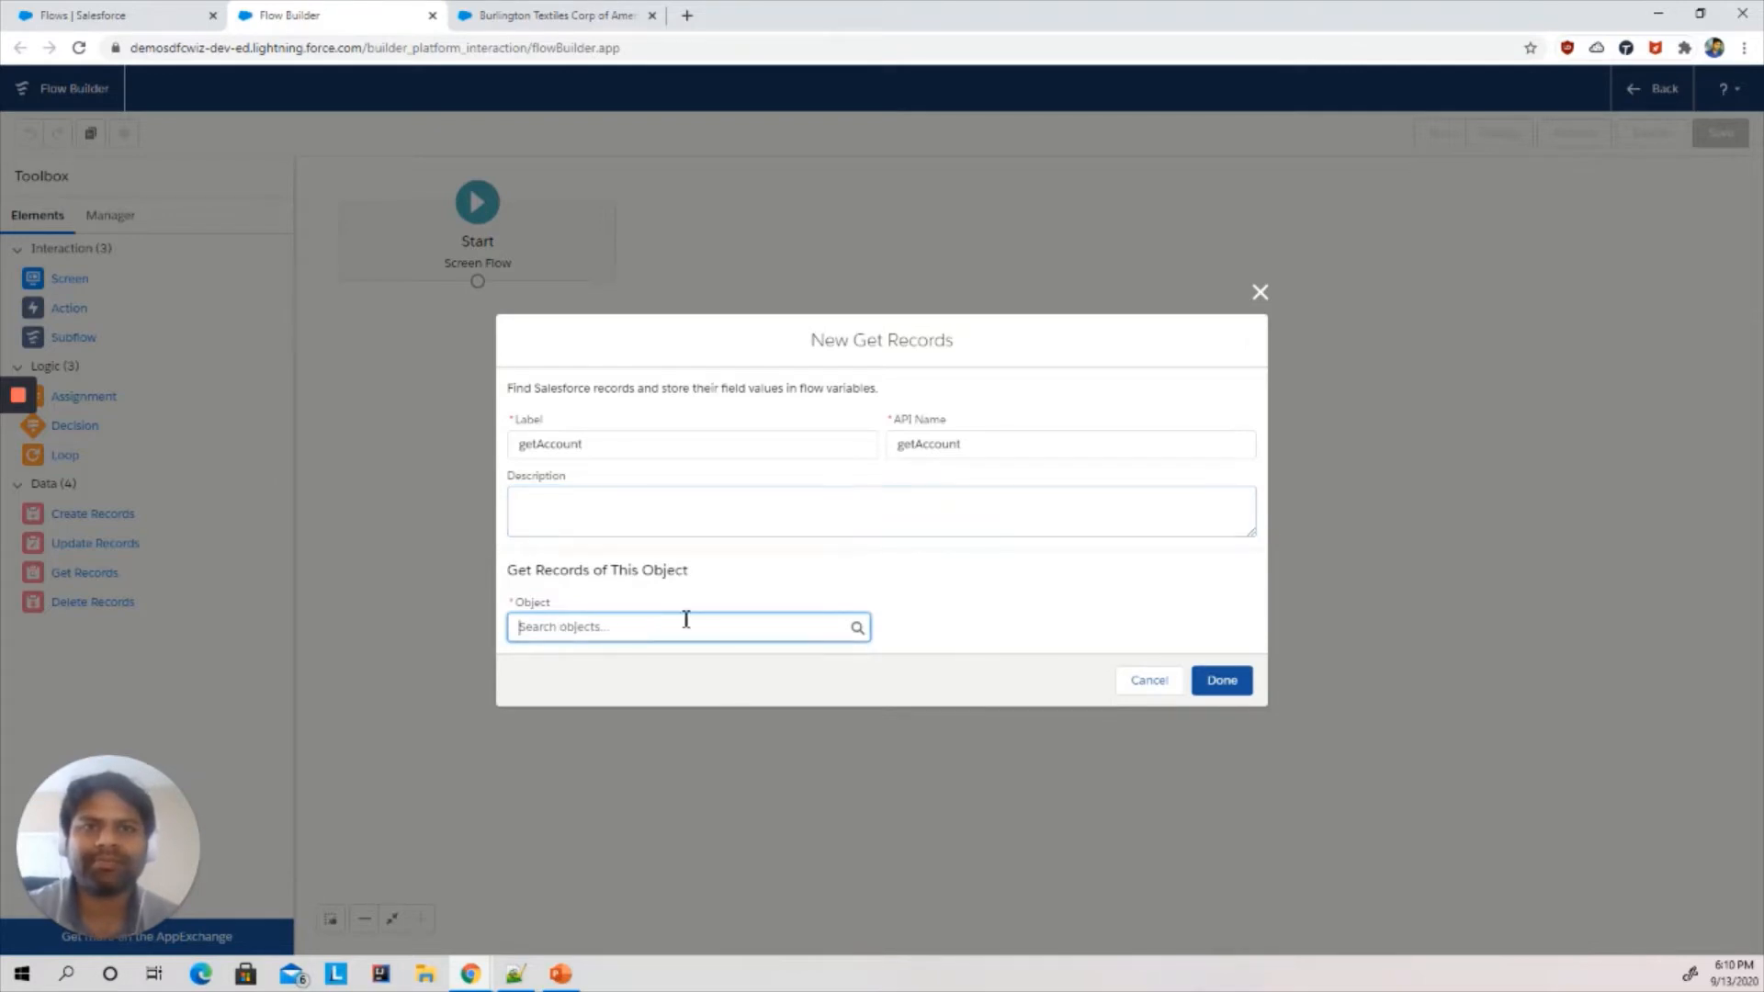
pyautogui.write('acc')
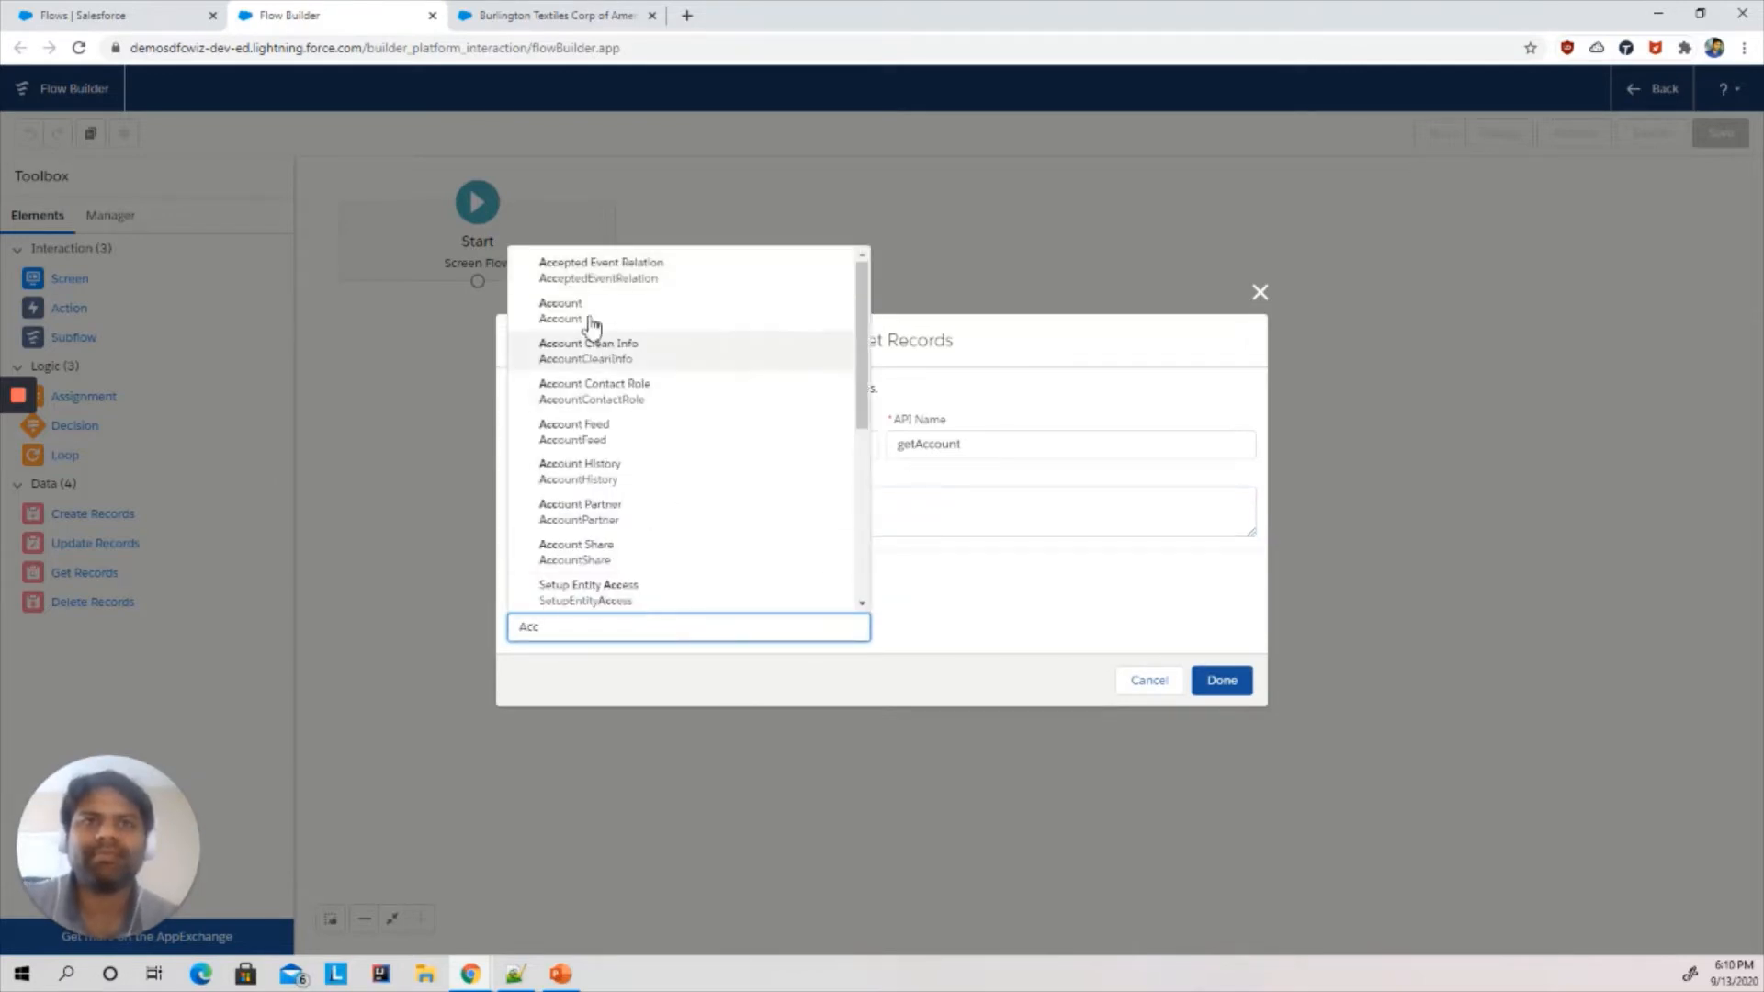
pyautogui.click(548, 322)
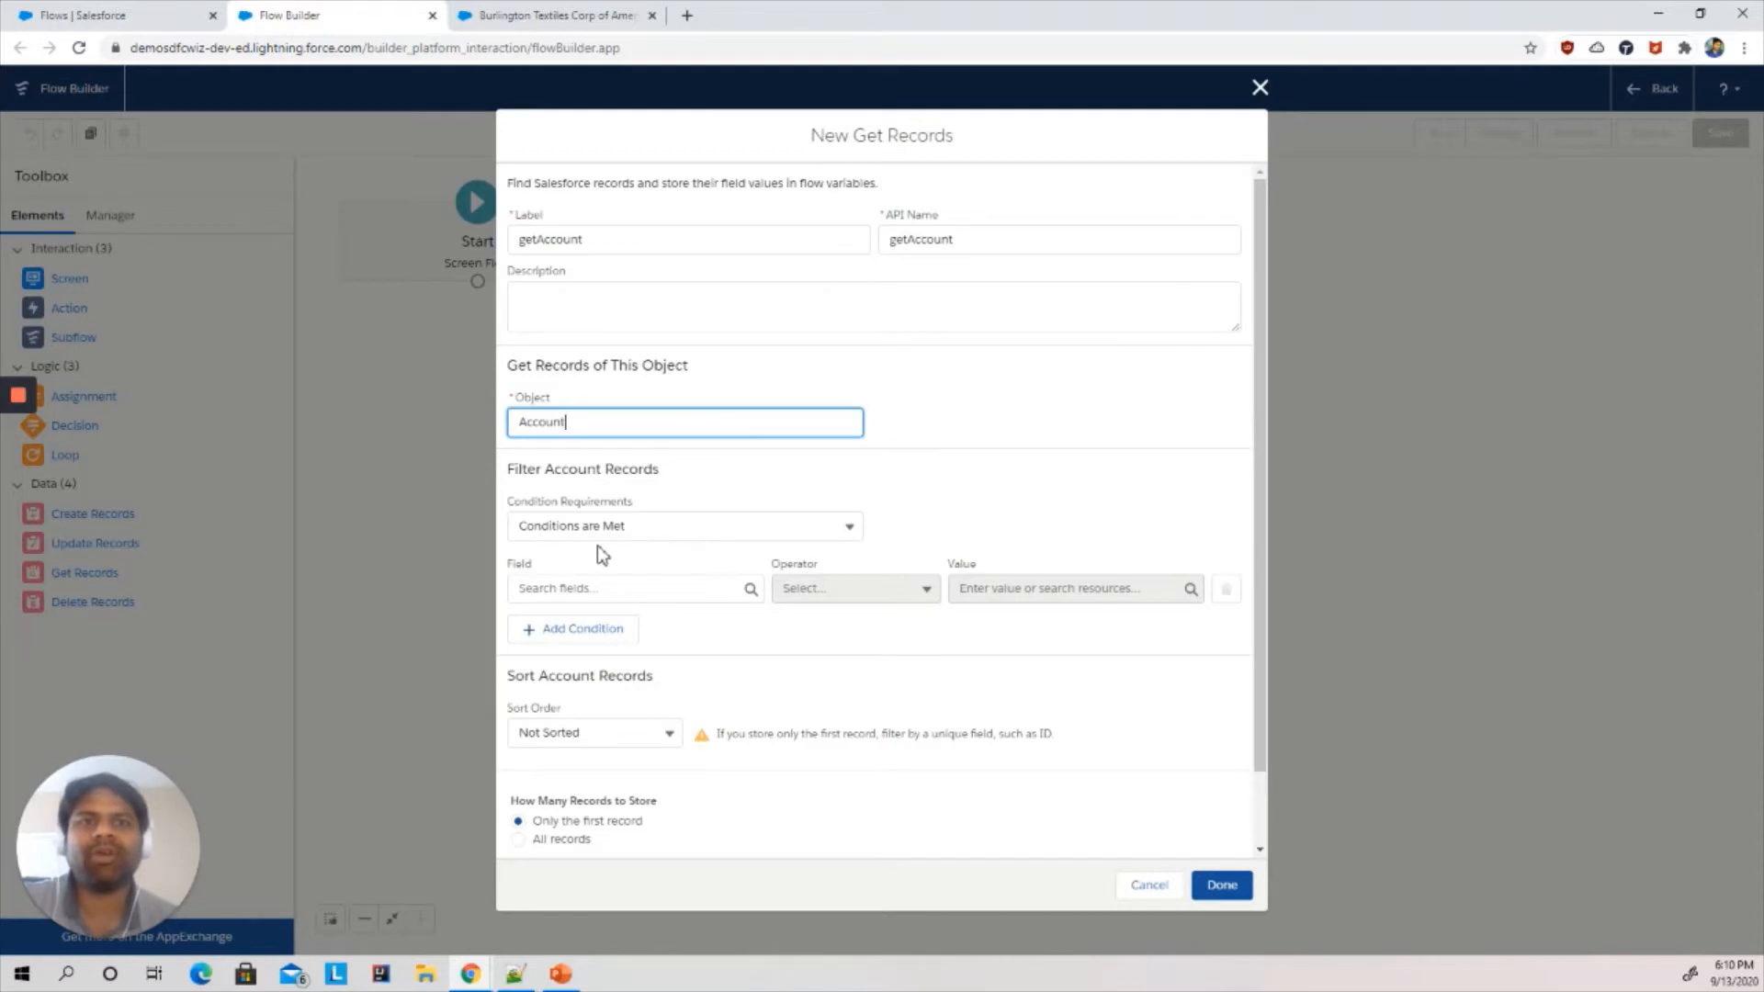
# - Set the Account record filter condition's field to Id with the Equals operator
pyautogui.click(596, 588)
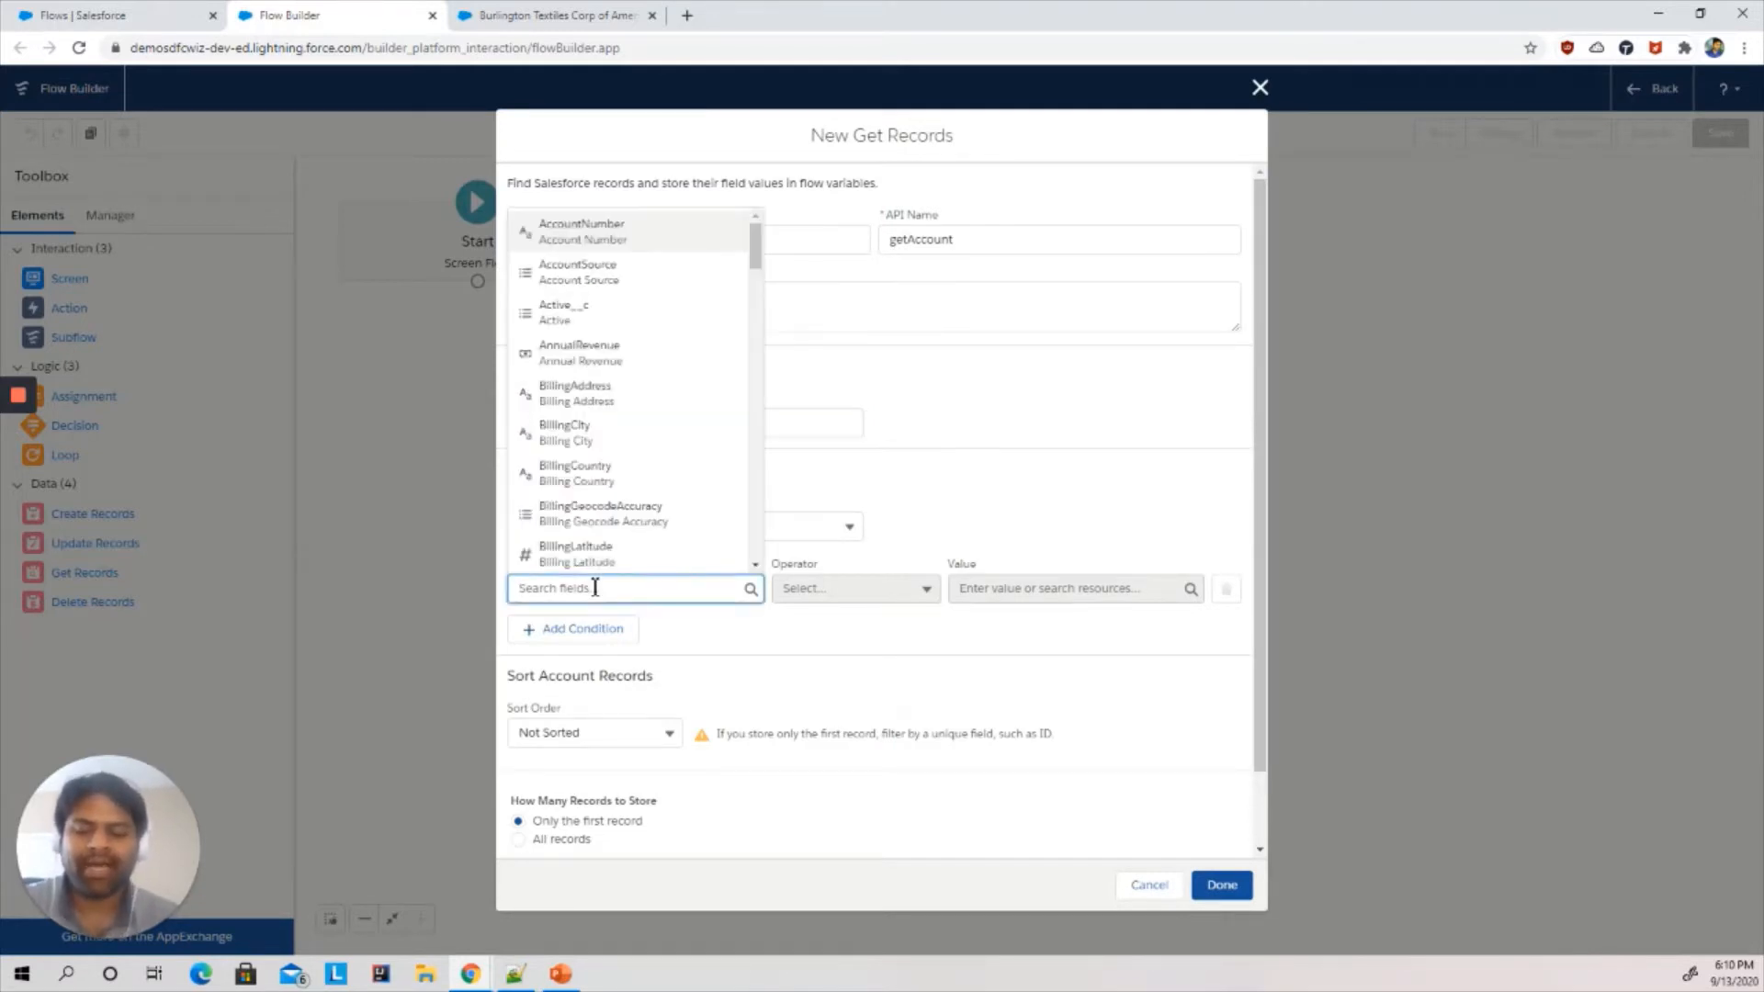
pyautogui.write('Id')
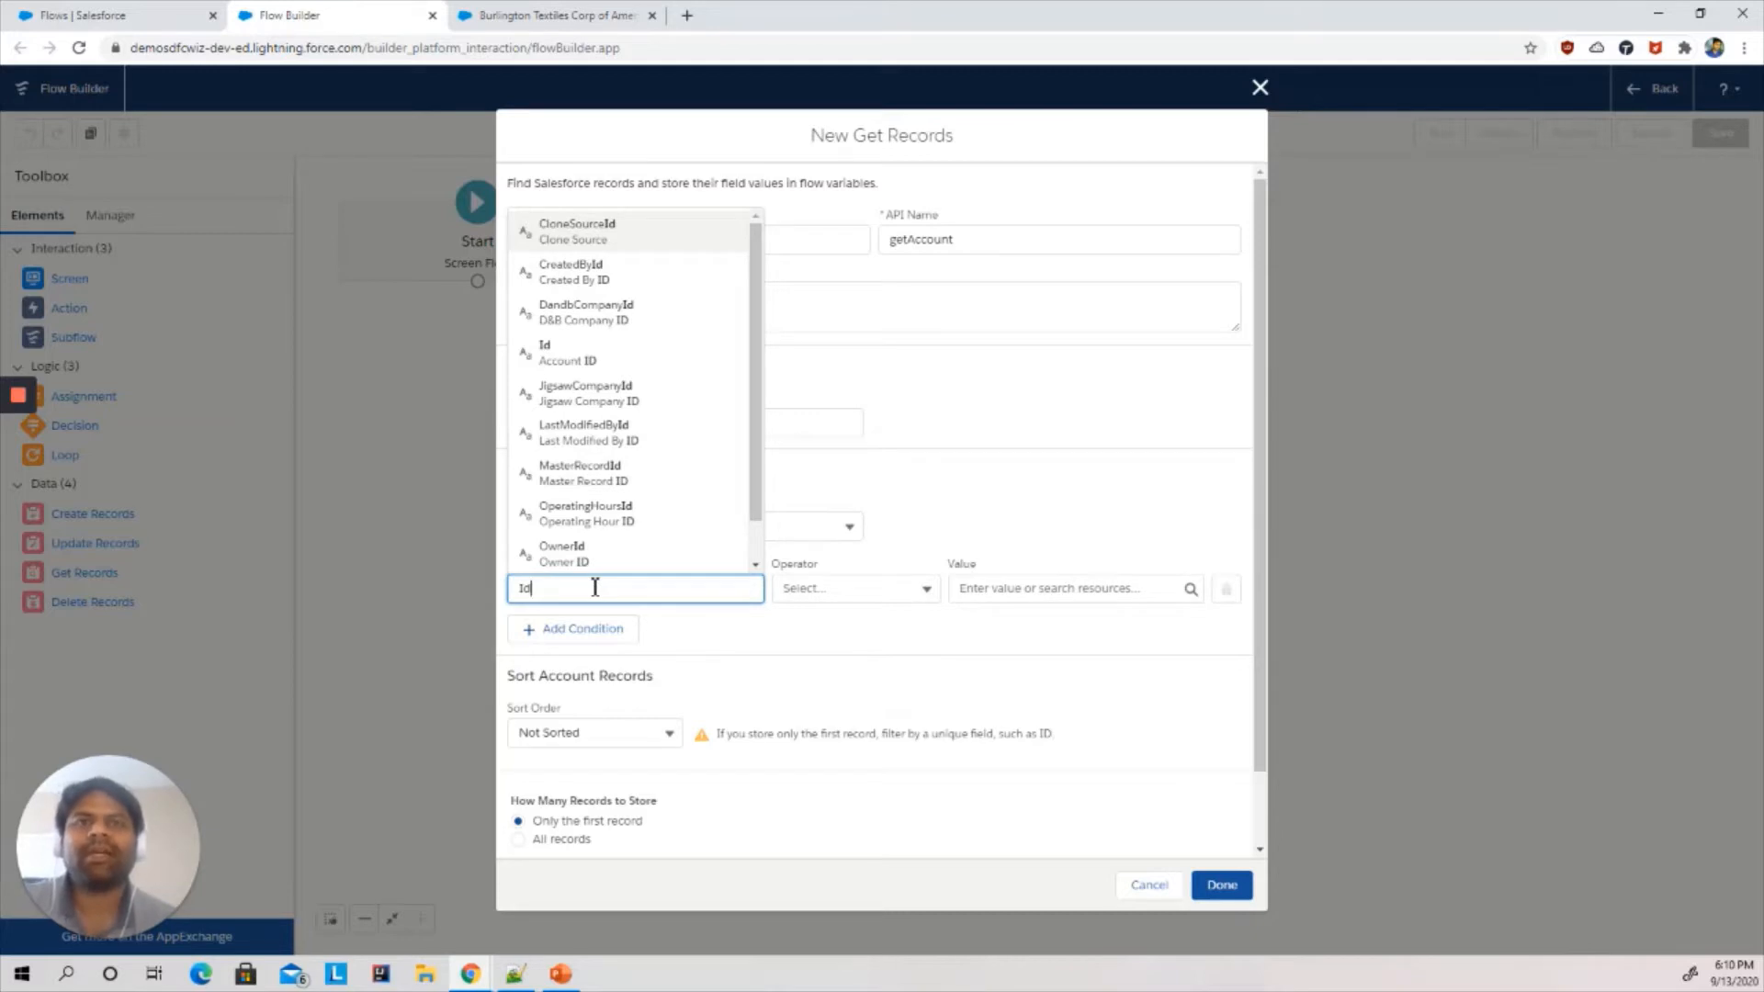
pyautogui.click(588, 356)
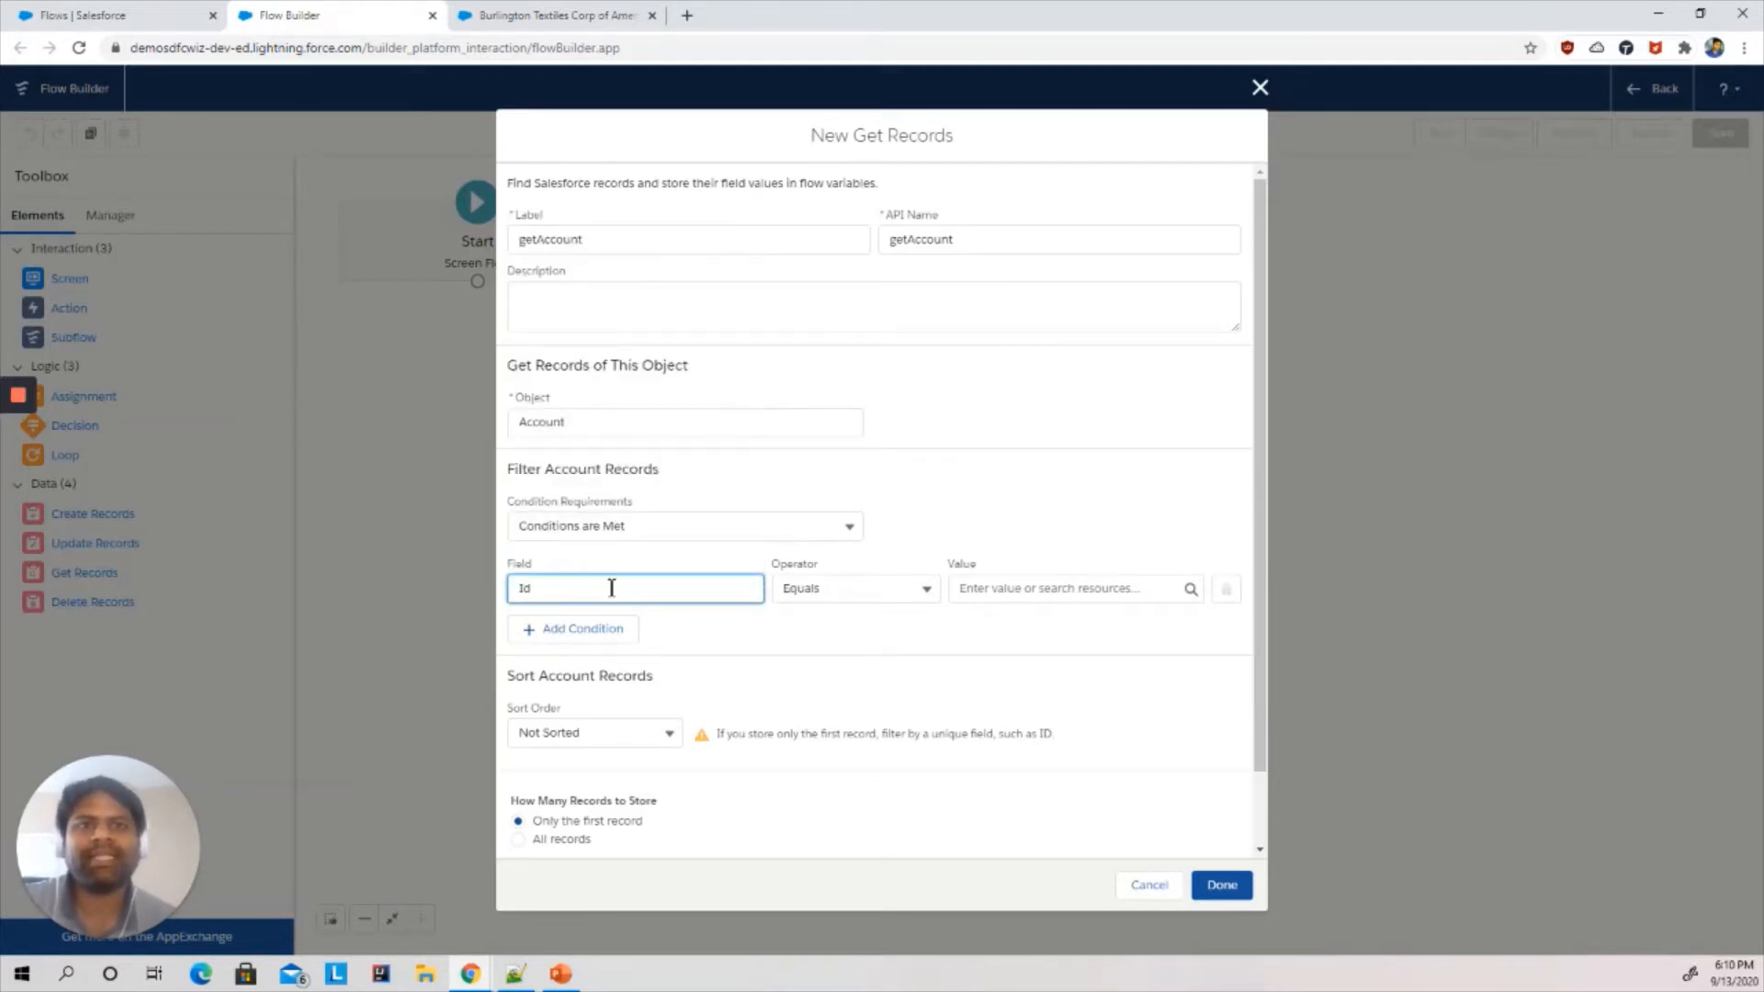
# - Create a new Text variable resource named recordId as the filter value and save the Get Records element
pyautogui.click(1041, 588)
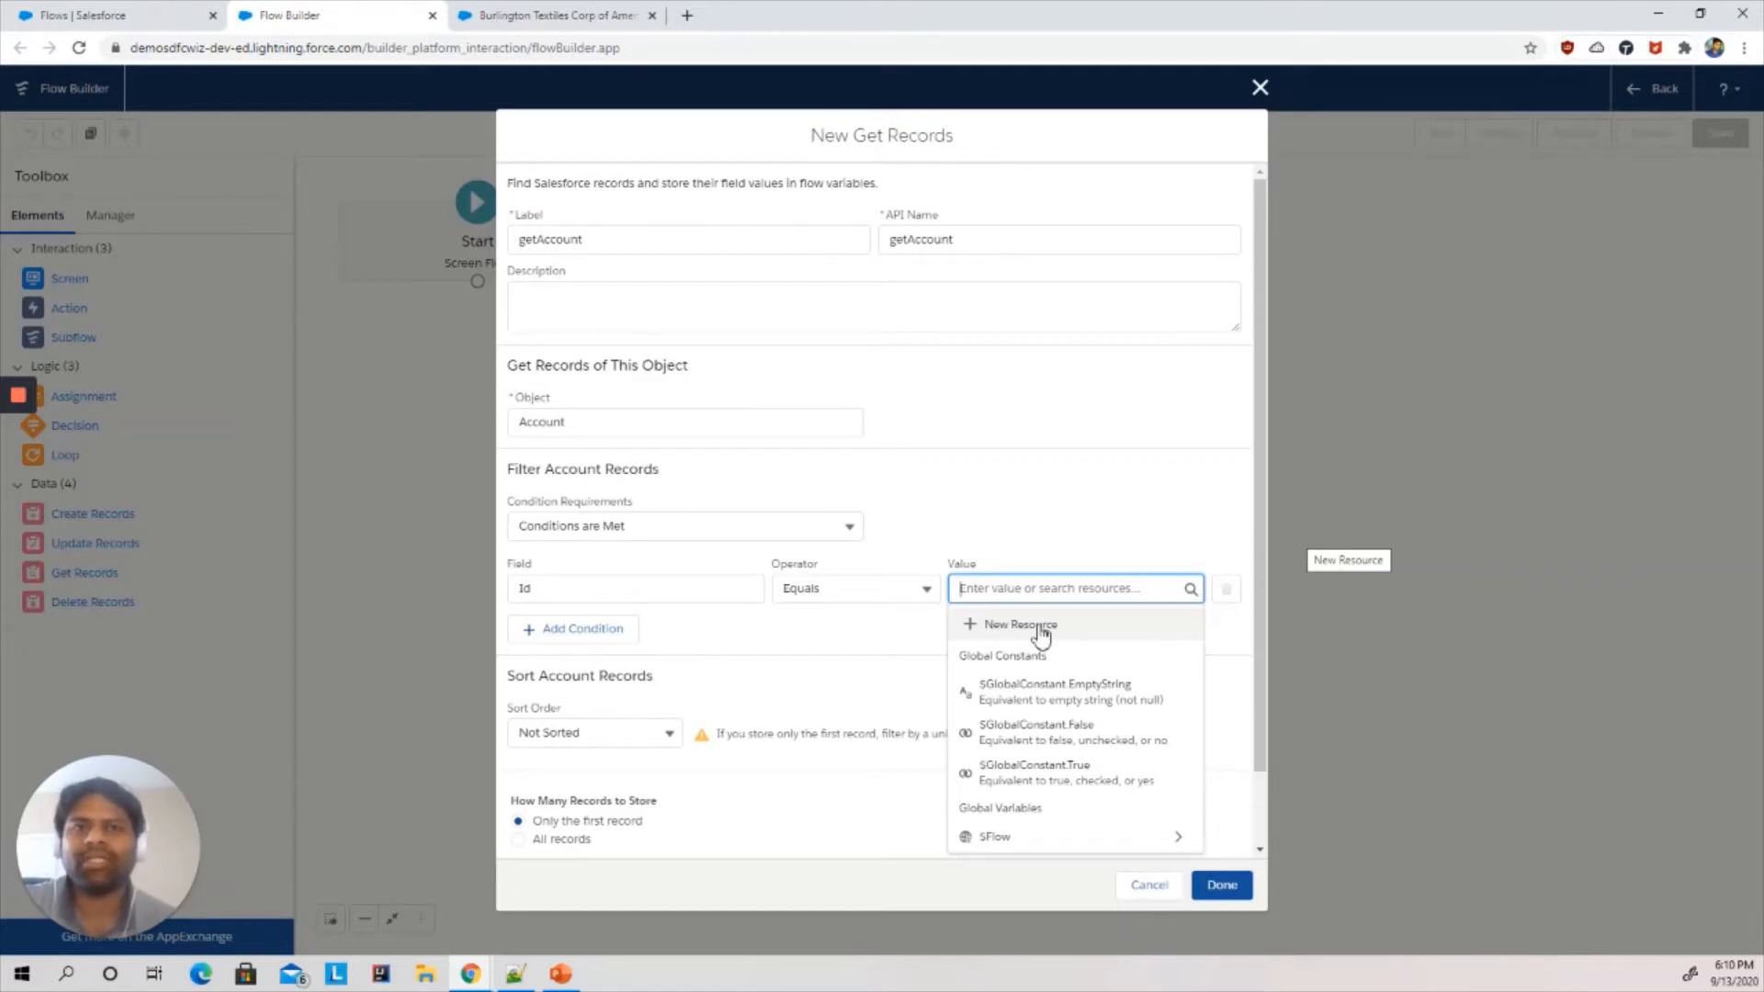
pyautogui.click(1038, 627)
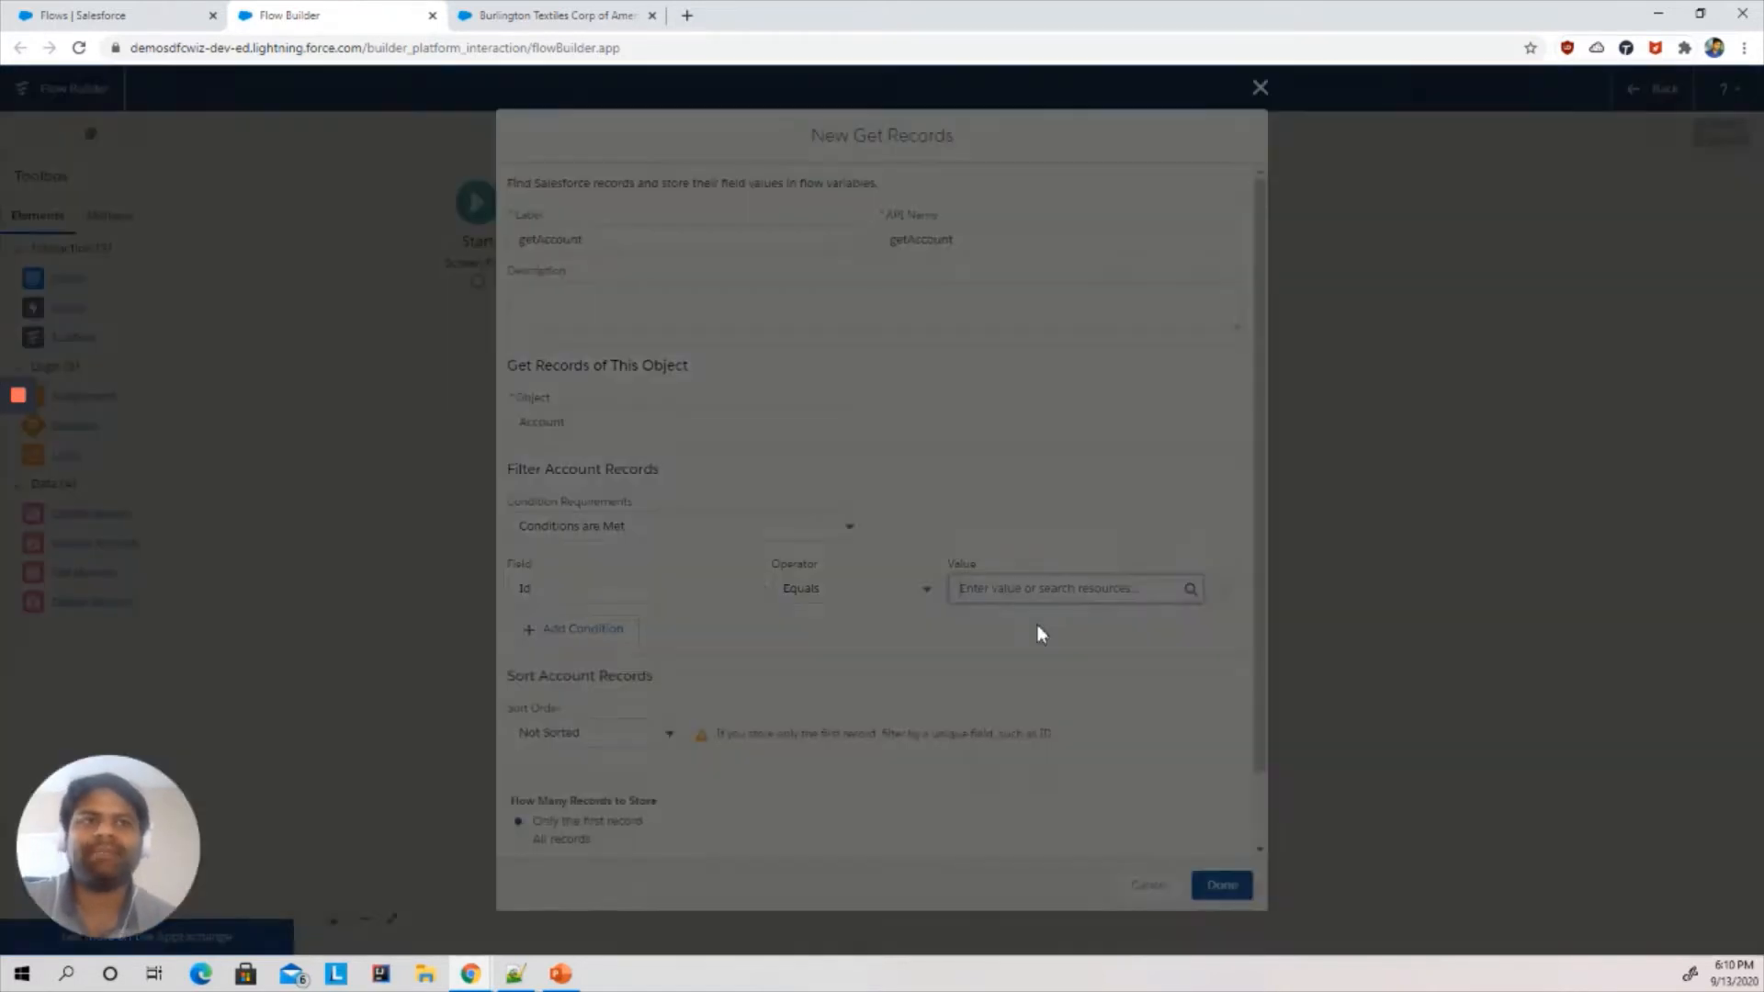
pyautogui.click(733, 448)
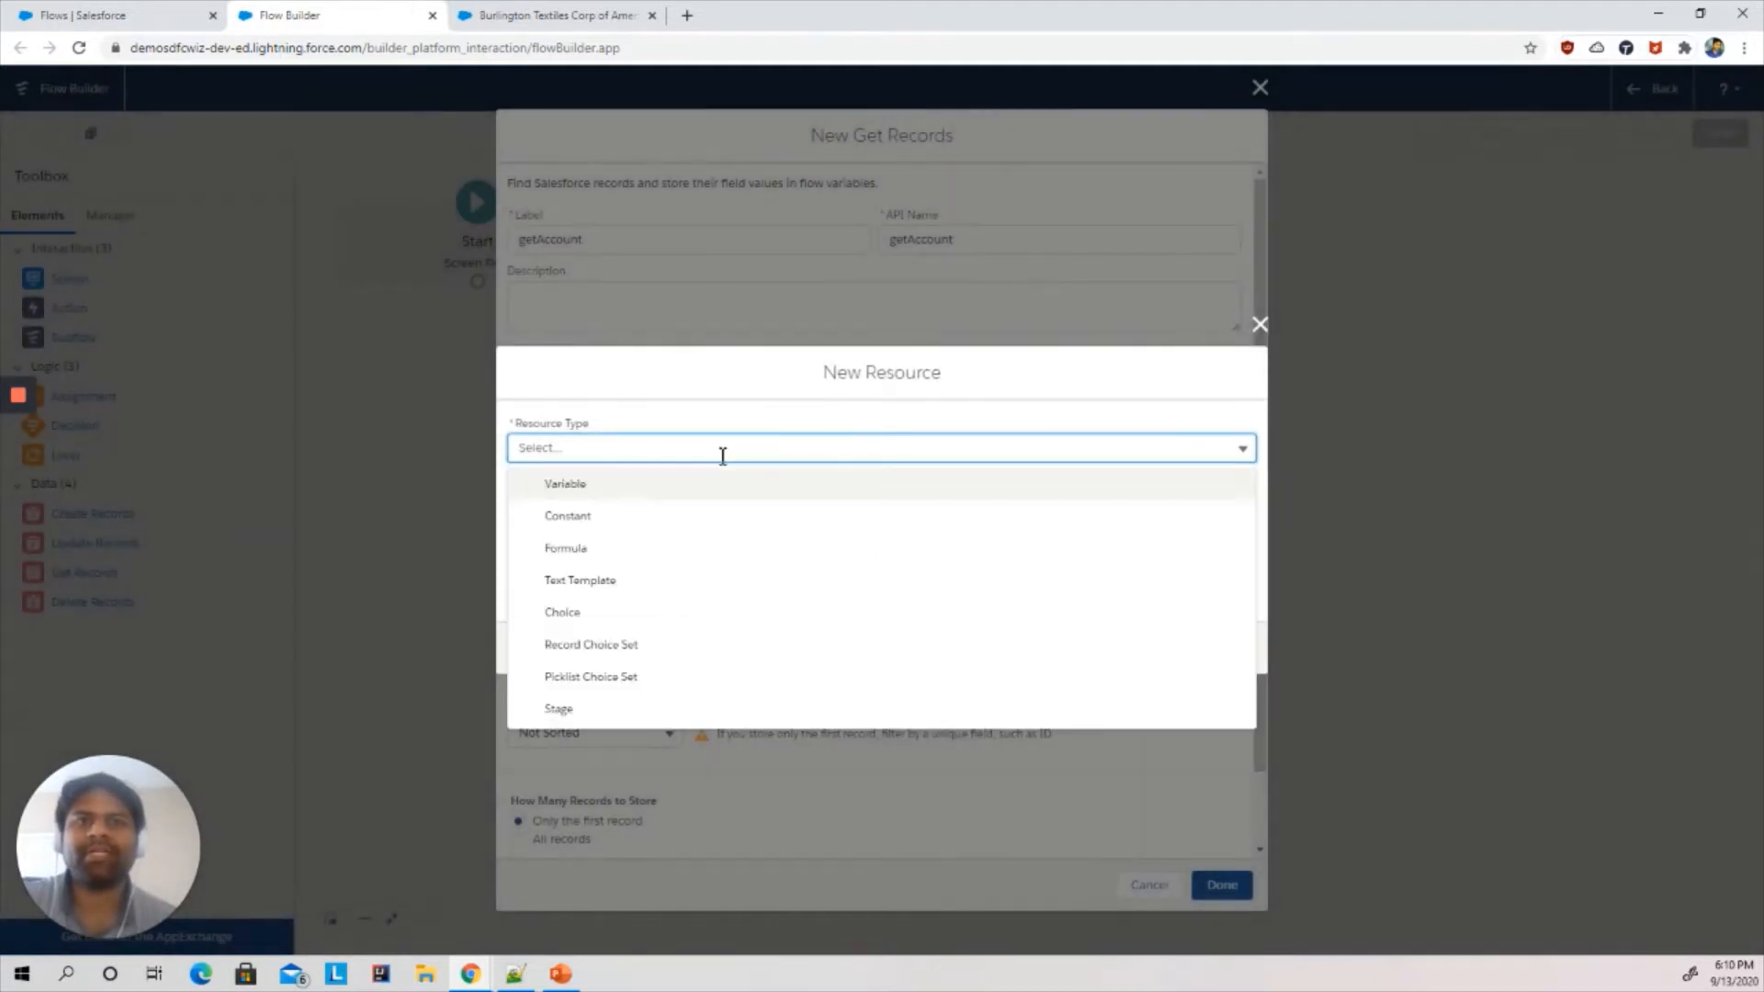
pyautogui.click(607, 484)
pyautogui.click(600, 479)
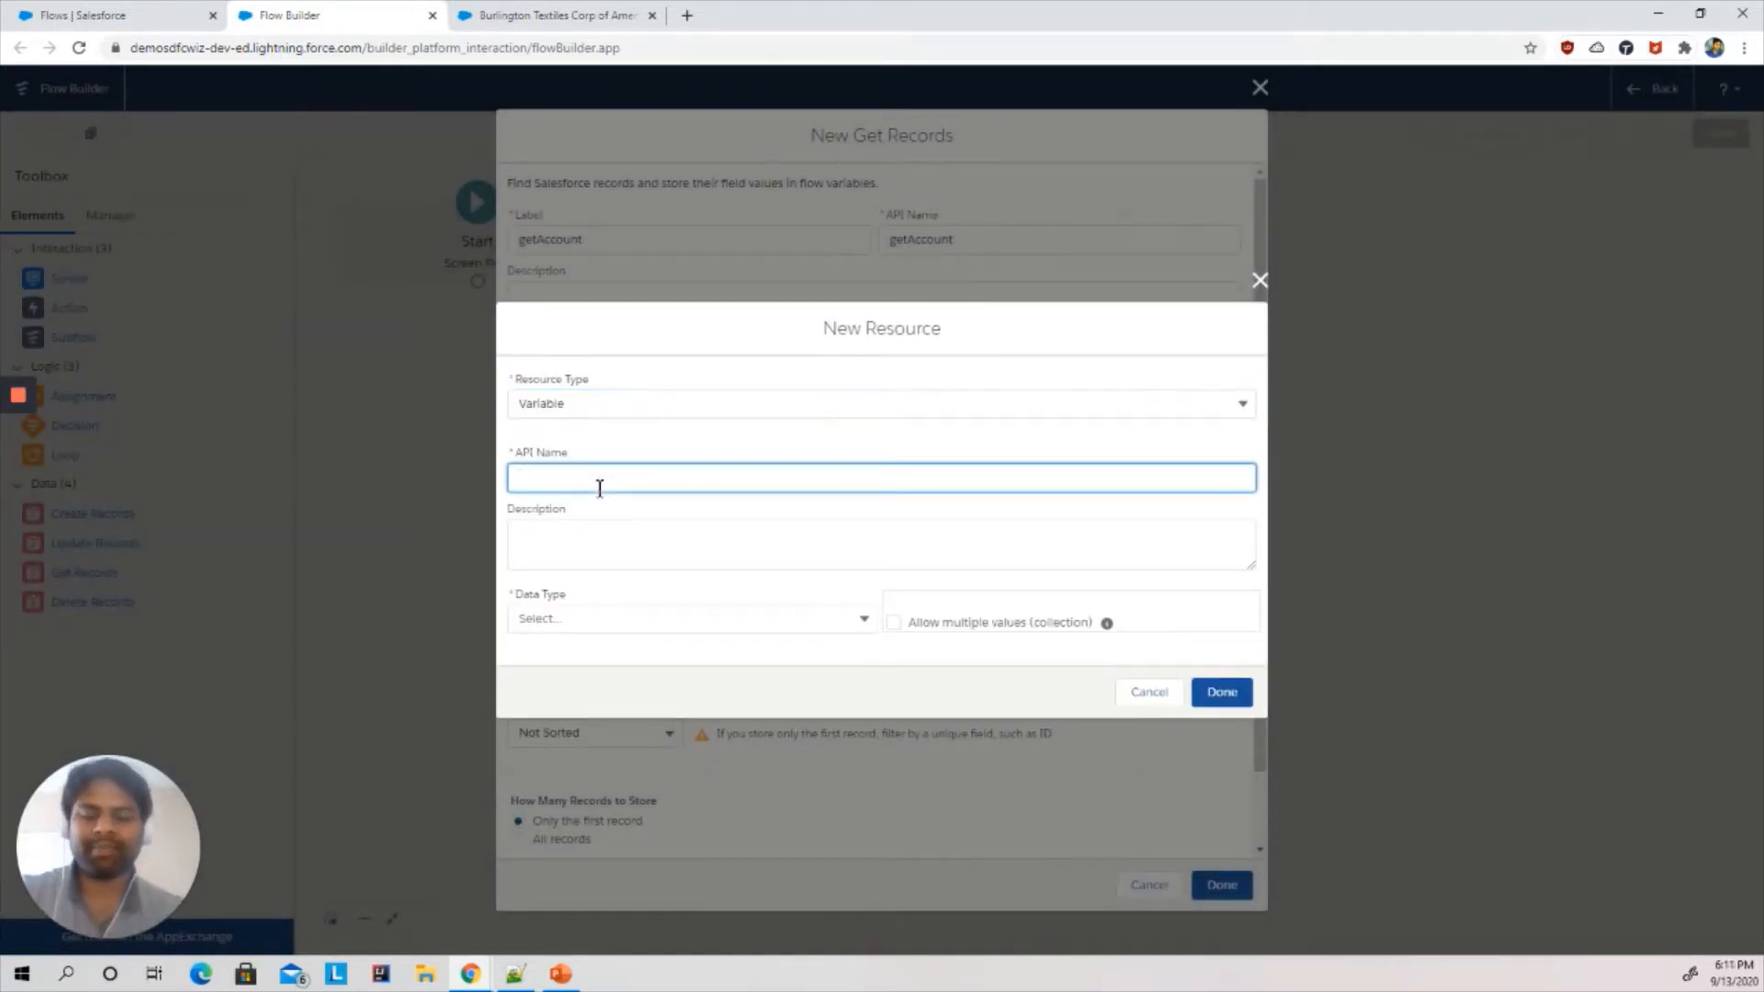
pyautogui.write('recordId')
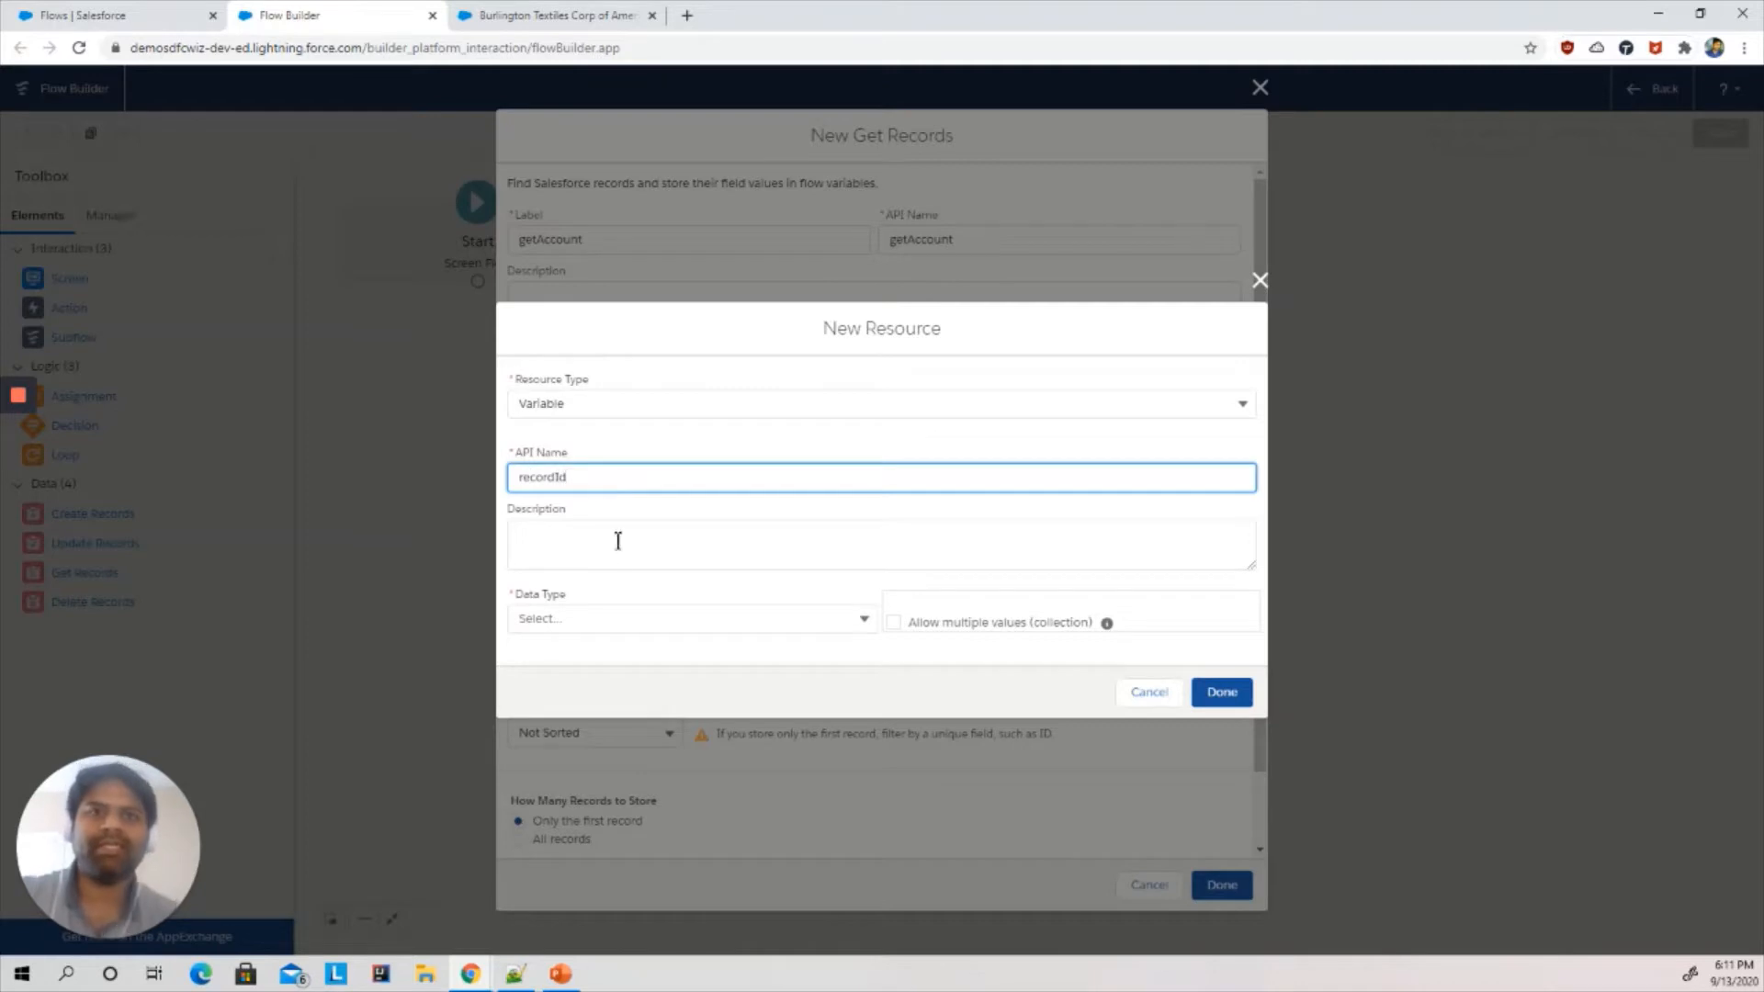
pyautogui.click(635, 615)
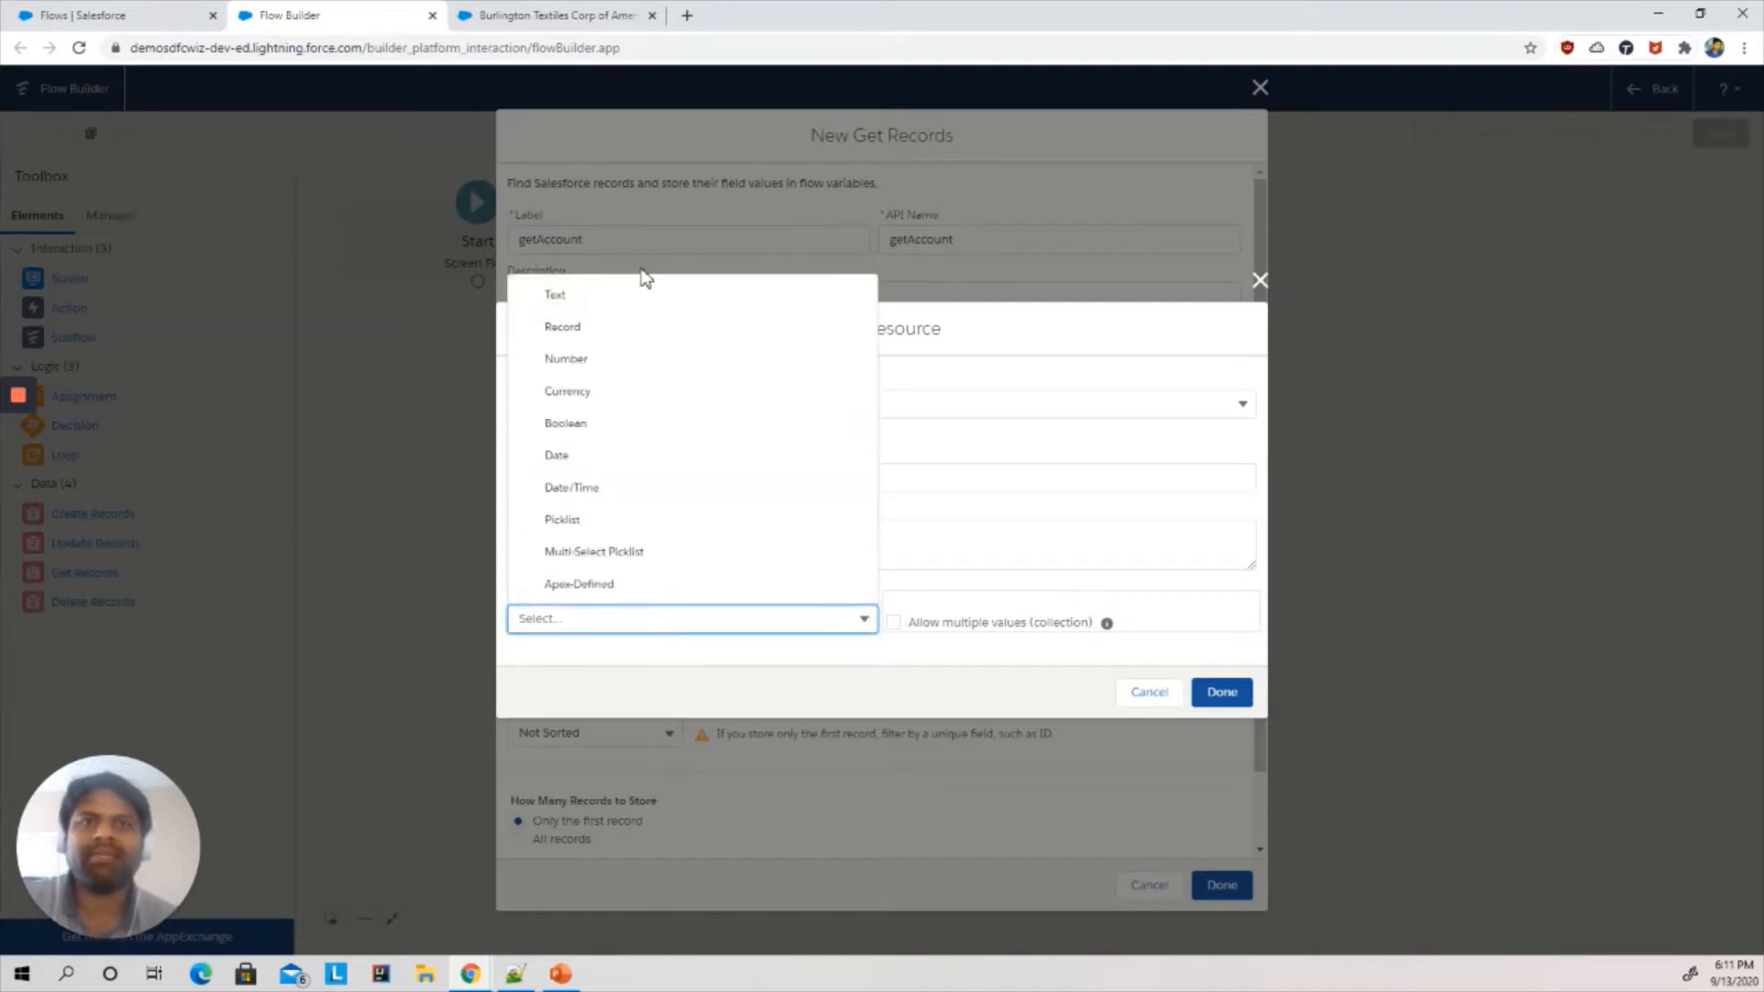
pyautogui.click(582, 301)
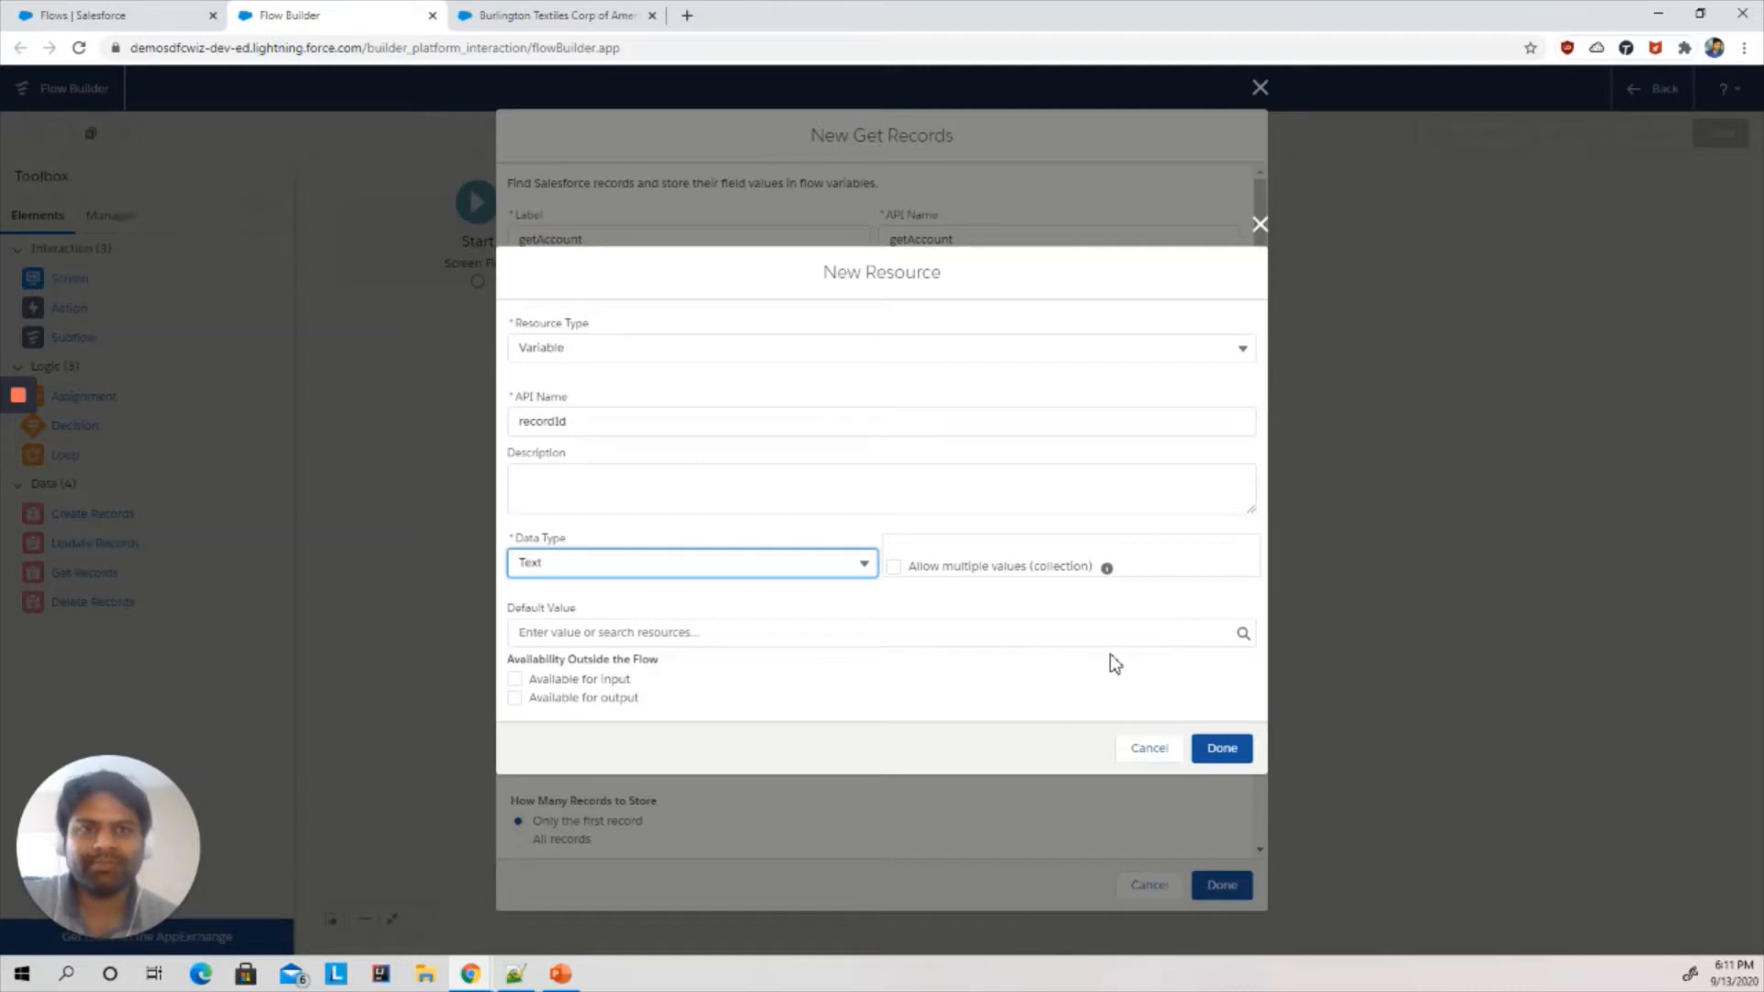
pyautogui.click(1061, 633)
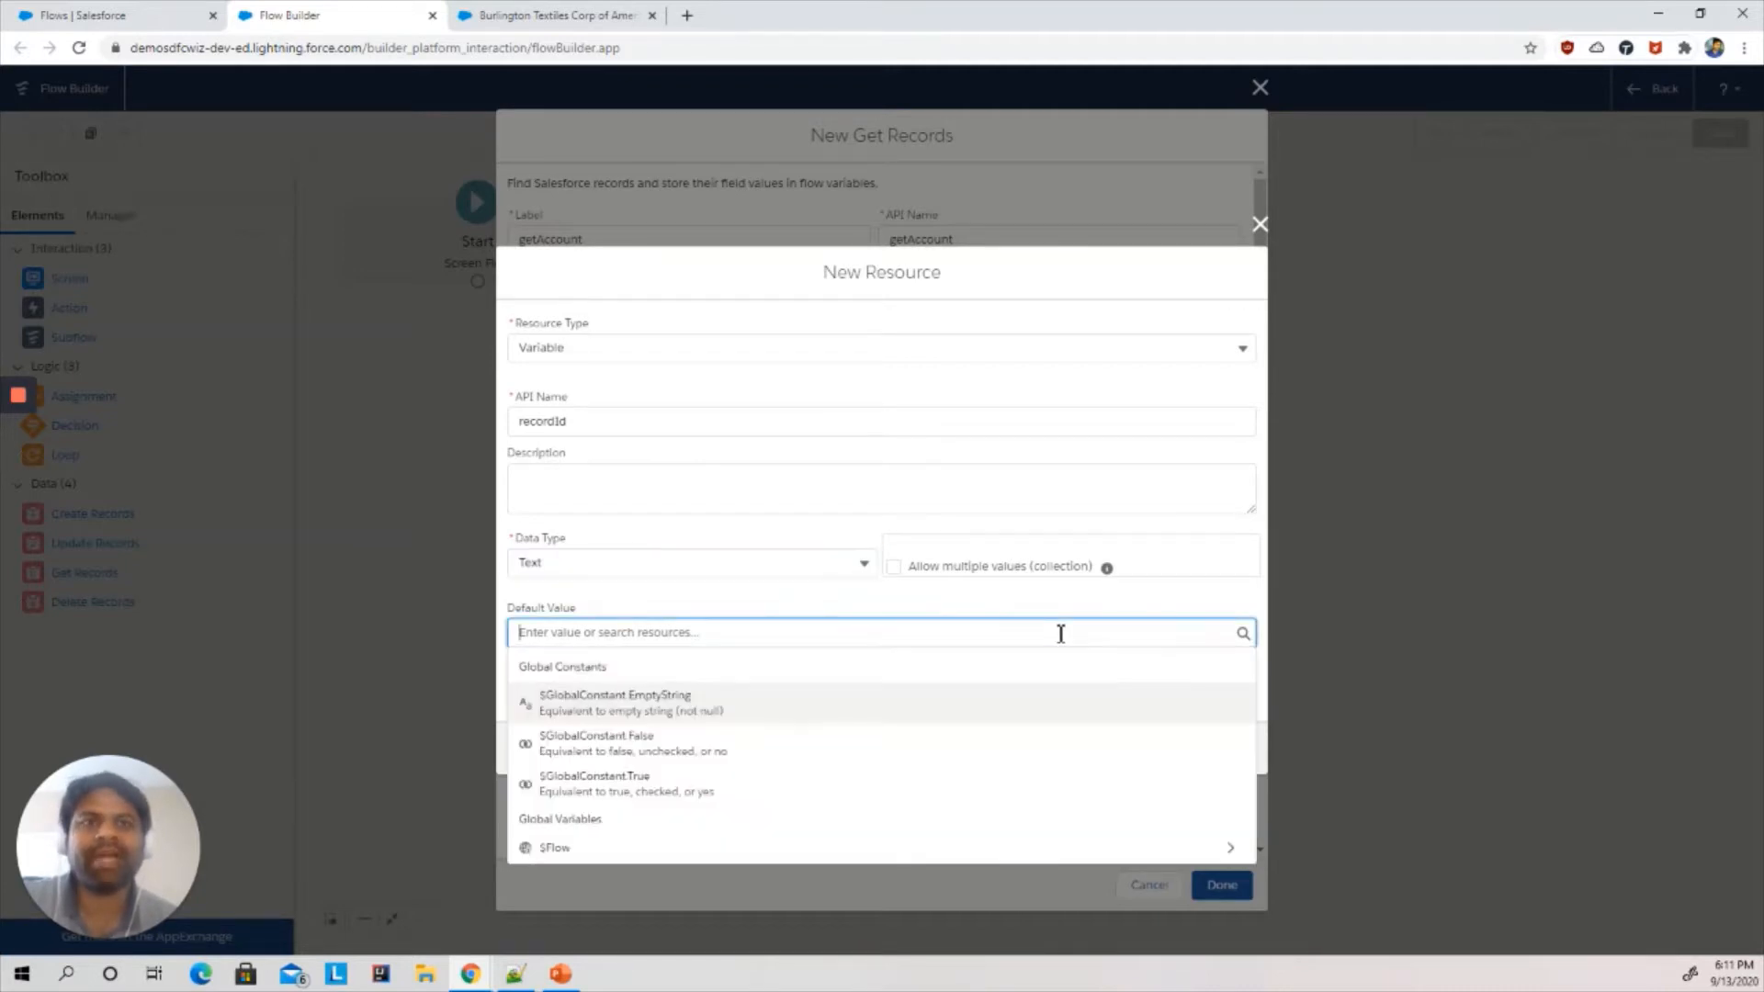
pyautogui.click(1215, 555)
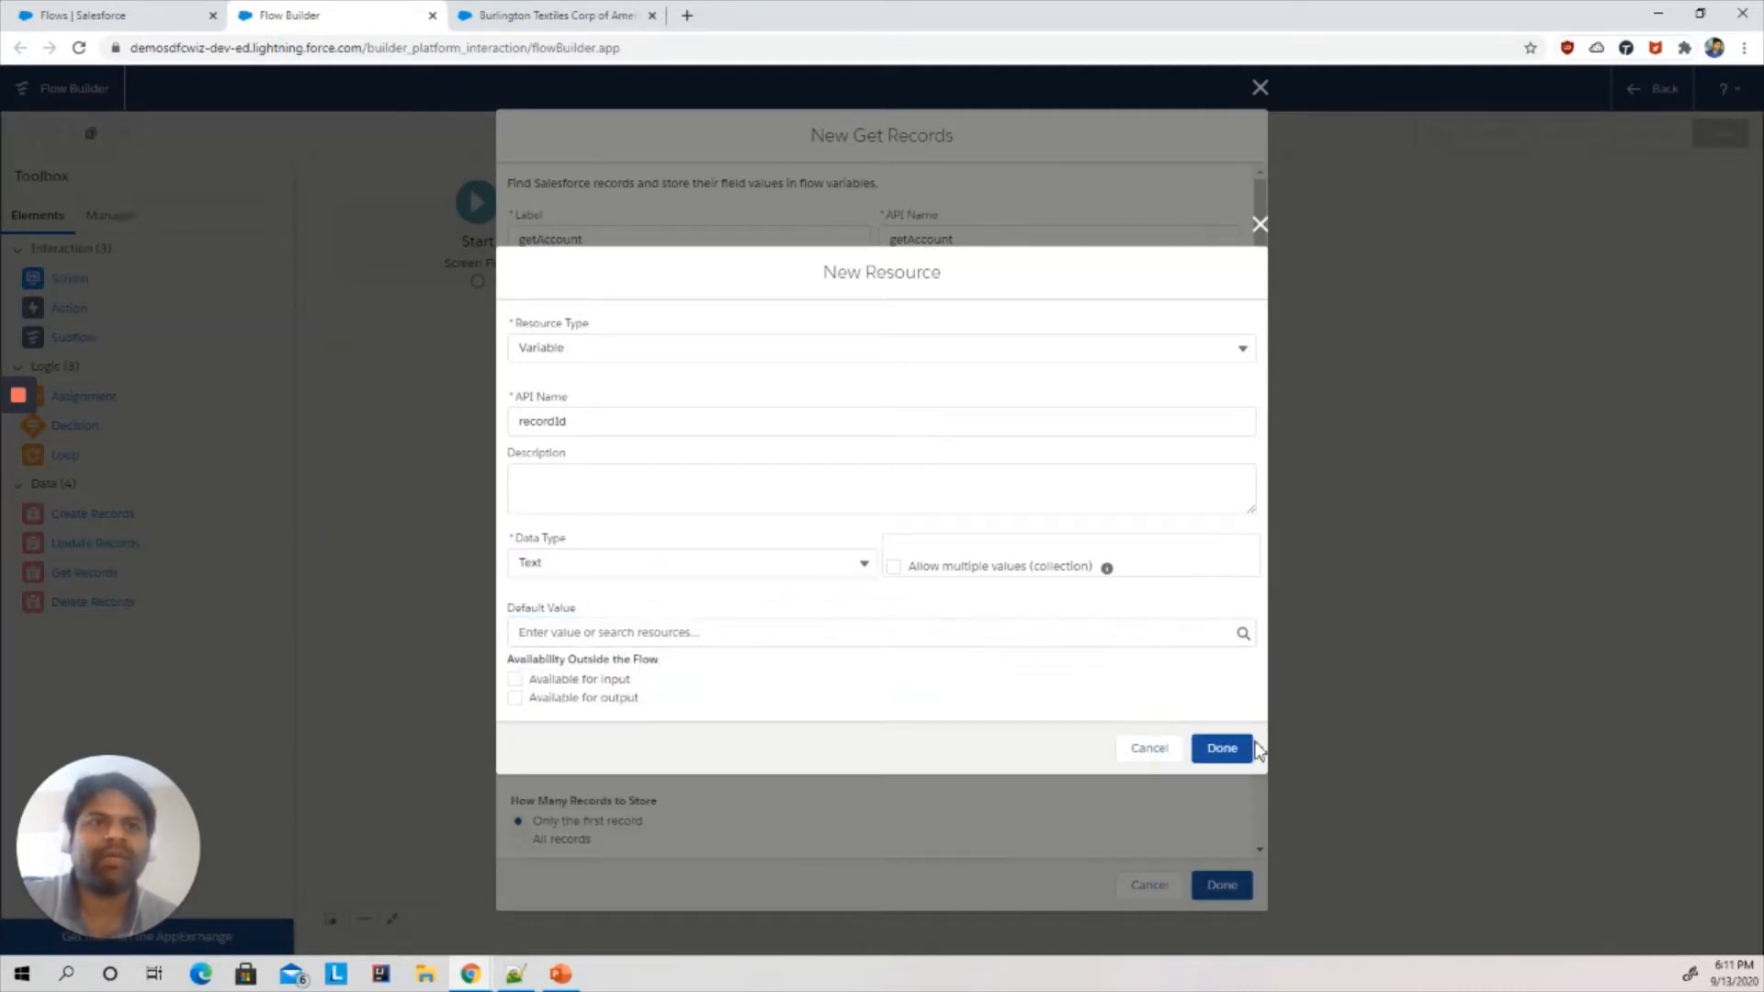
pyautogui.click(1220, 748)
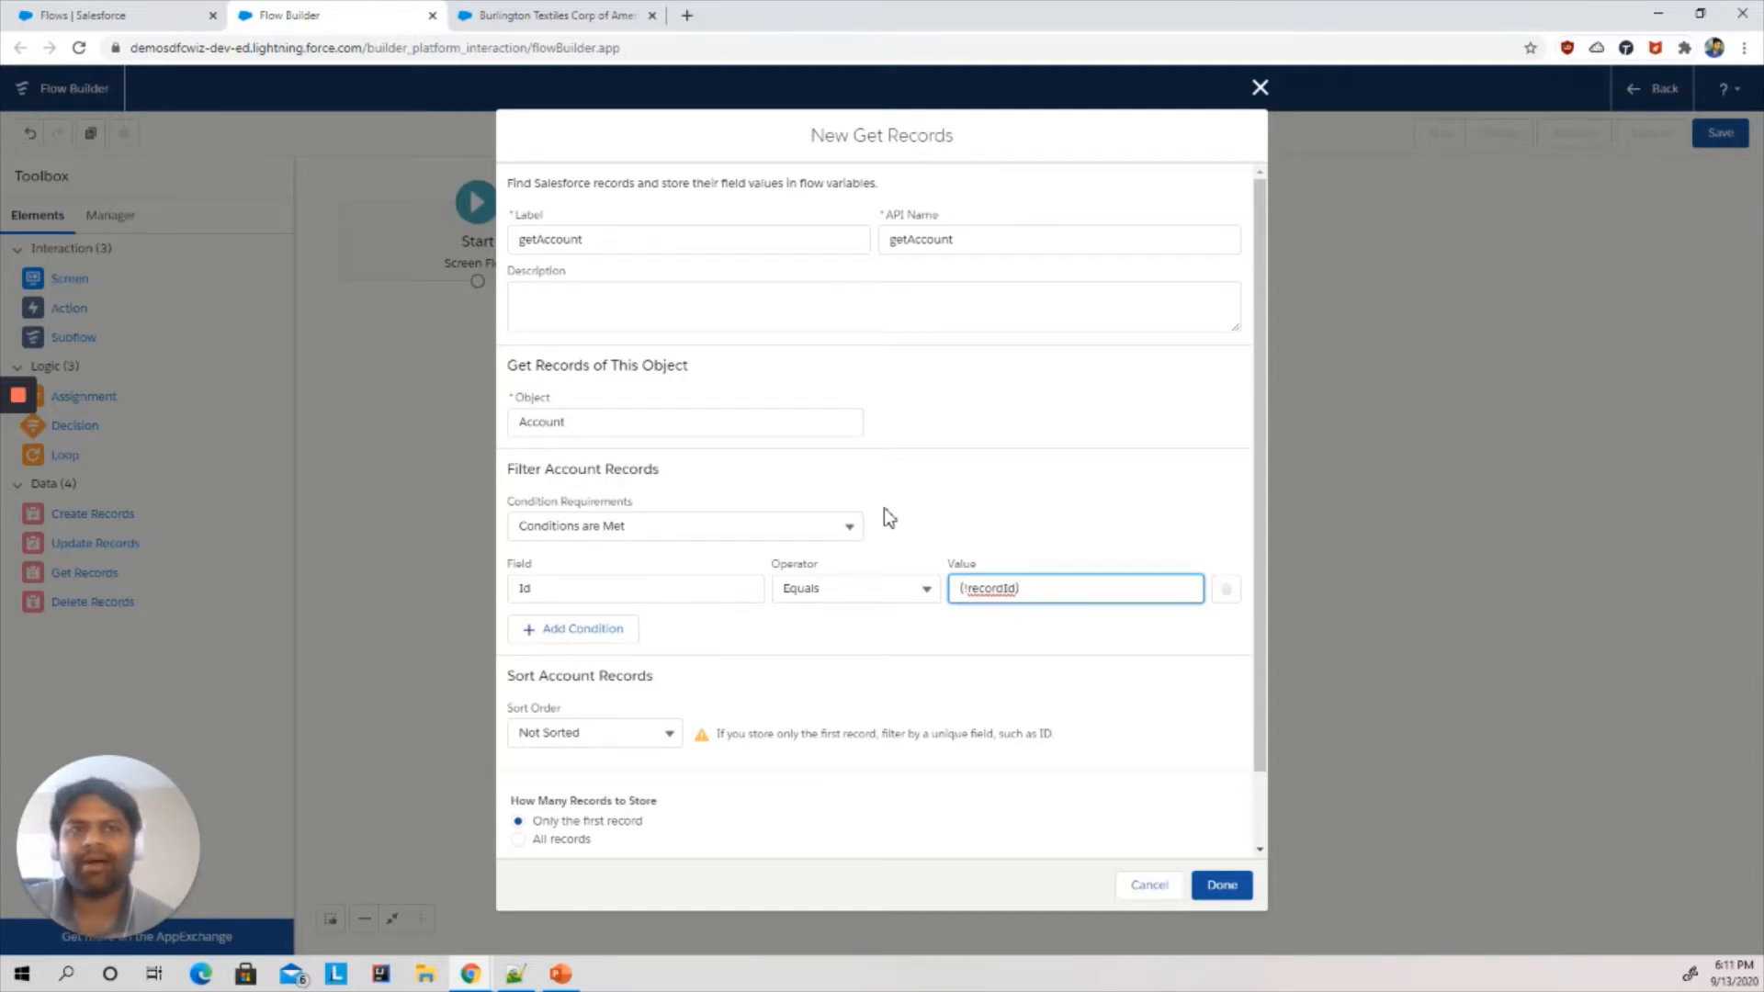
pyautogui.click(1229, 887)
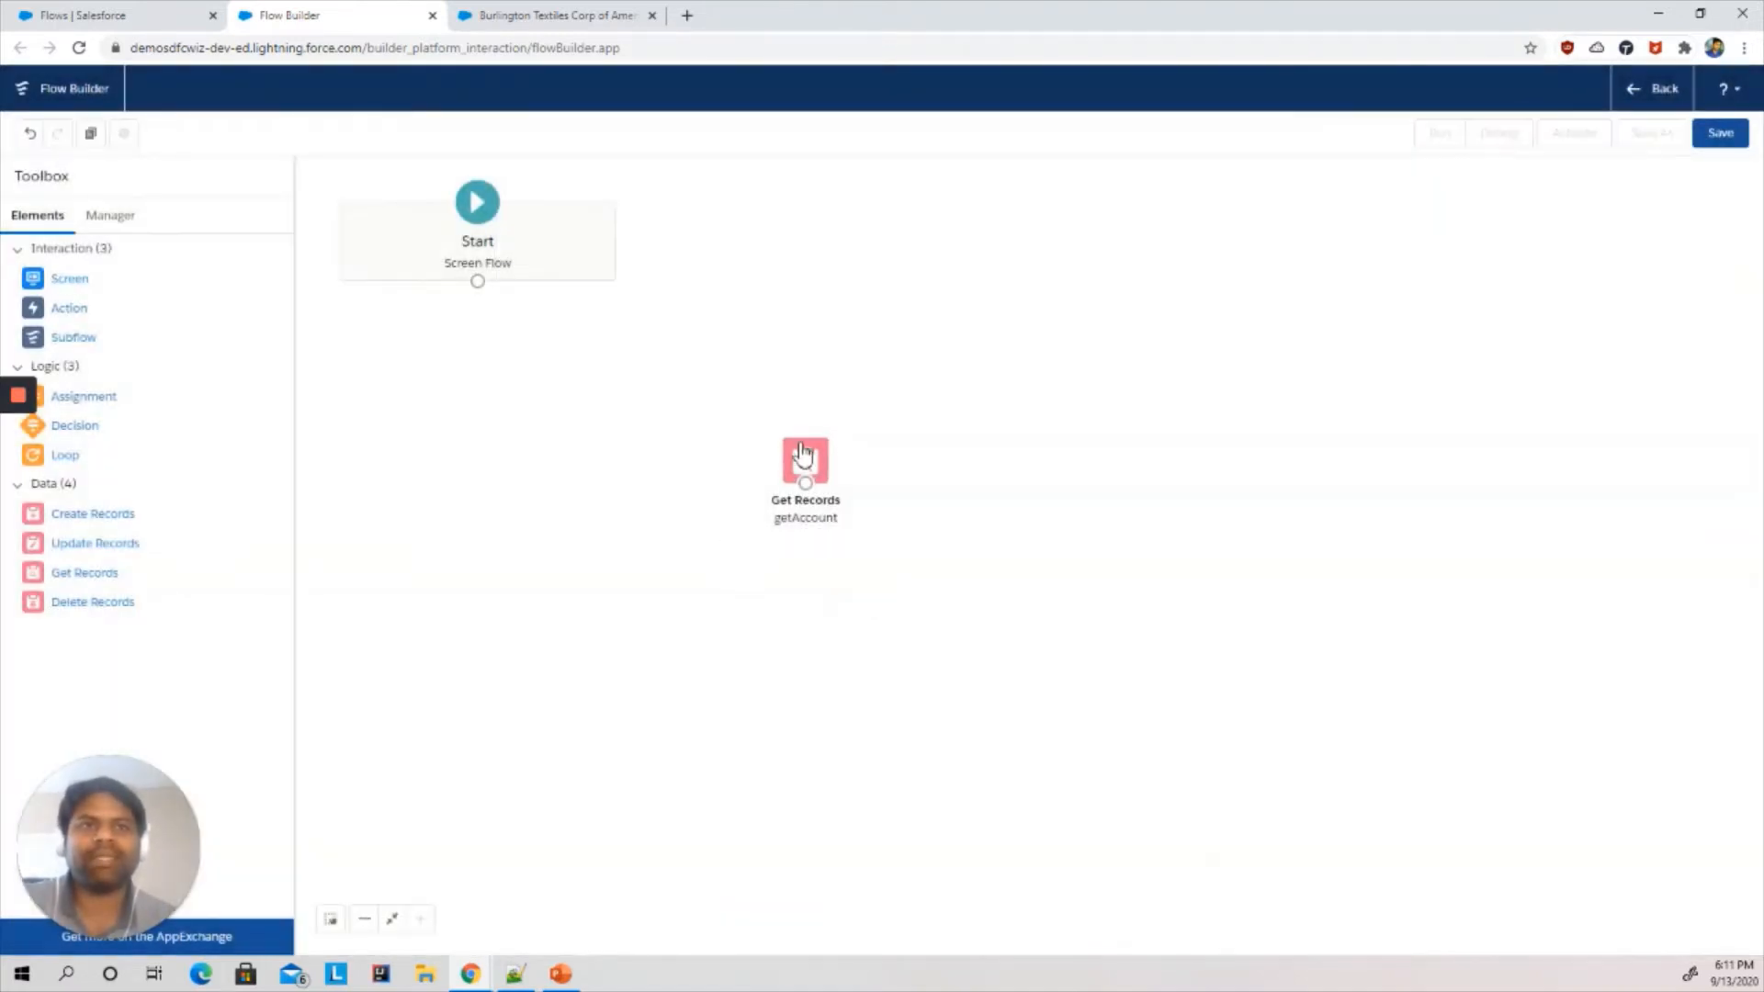
# - Reposition the getAccount element and connect the Start element to it
pyautogui.moveTo(803, 460); pyautogui.dragTo(776, 244)
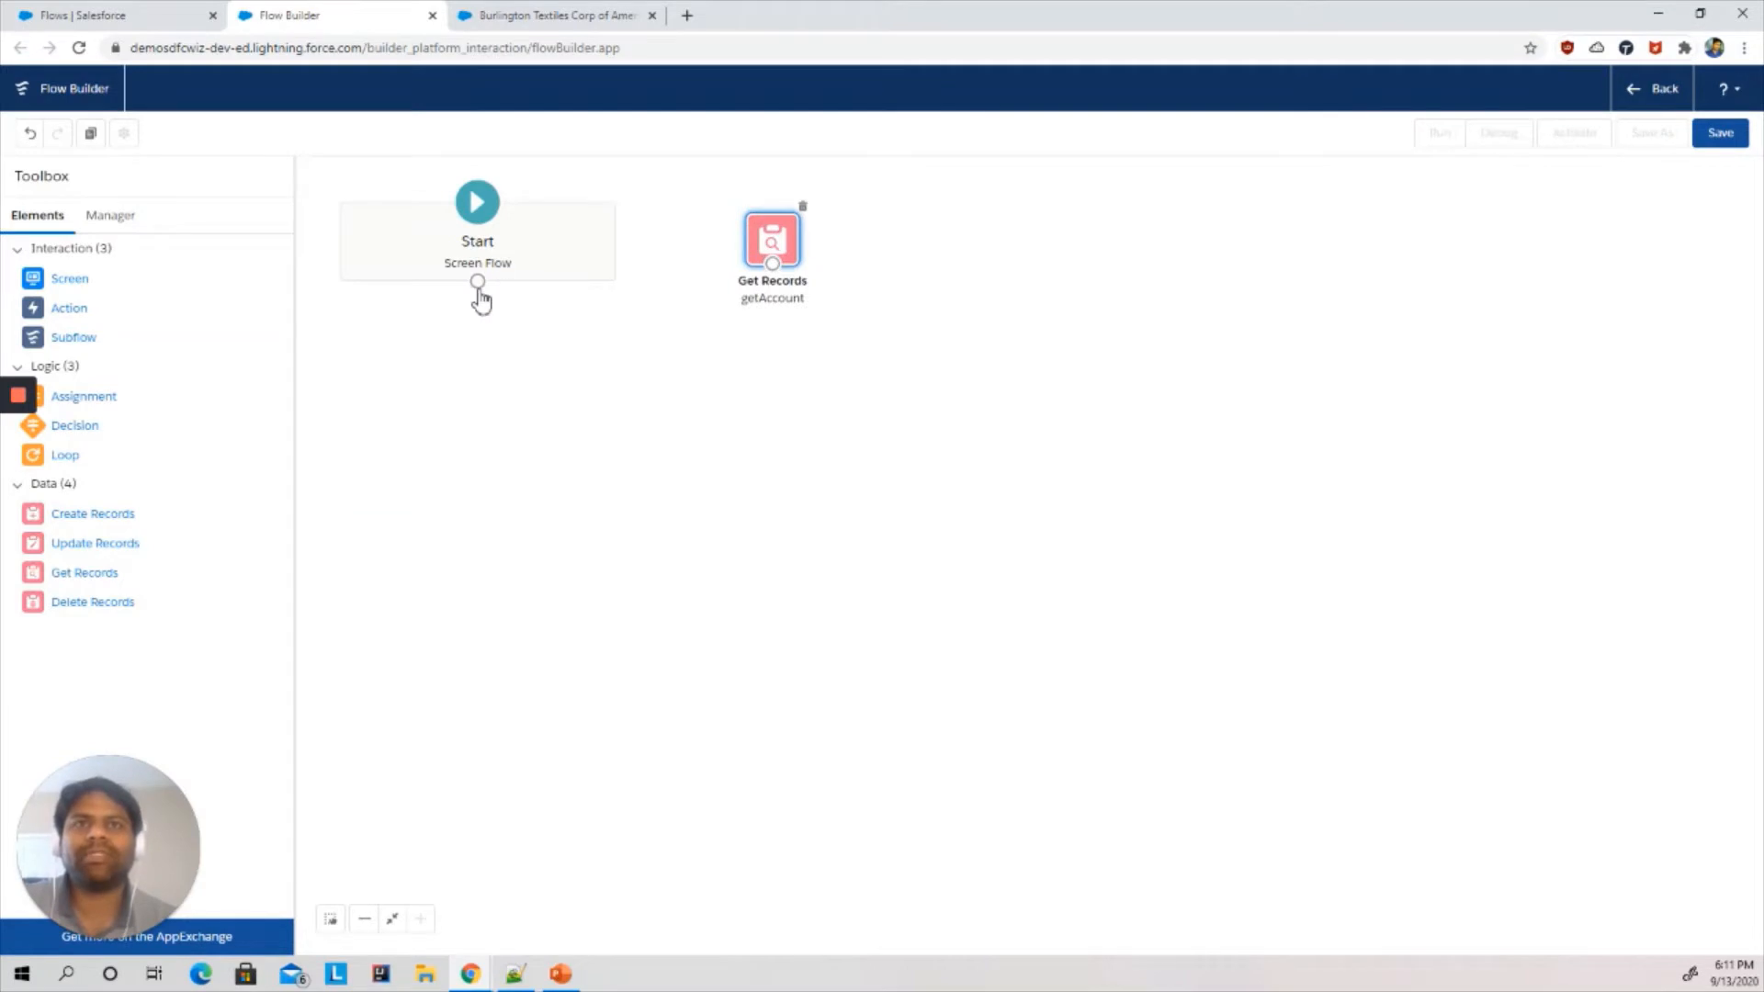
pyautogui.moveTo(477, 283); pyautogui.dragTo(774, 267)
pyautogui.click(649, 353)
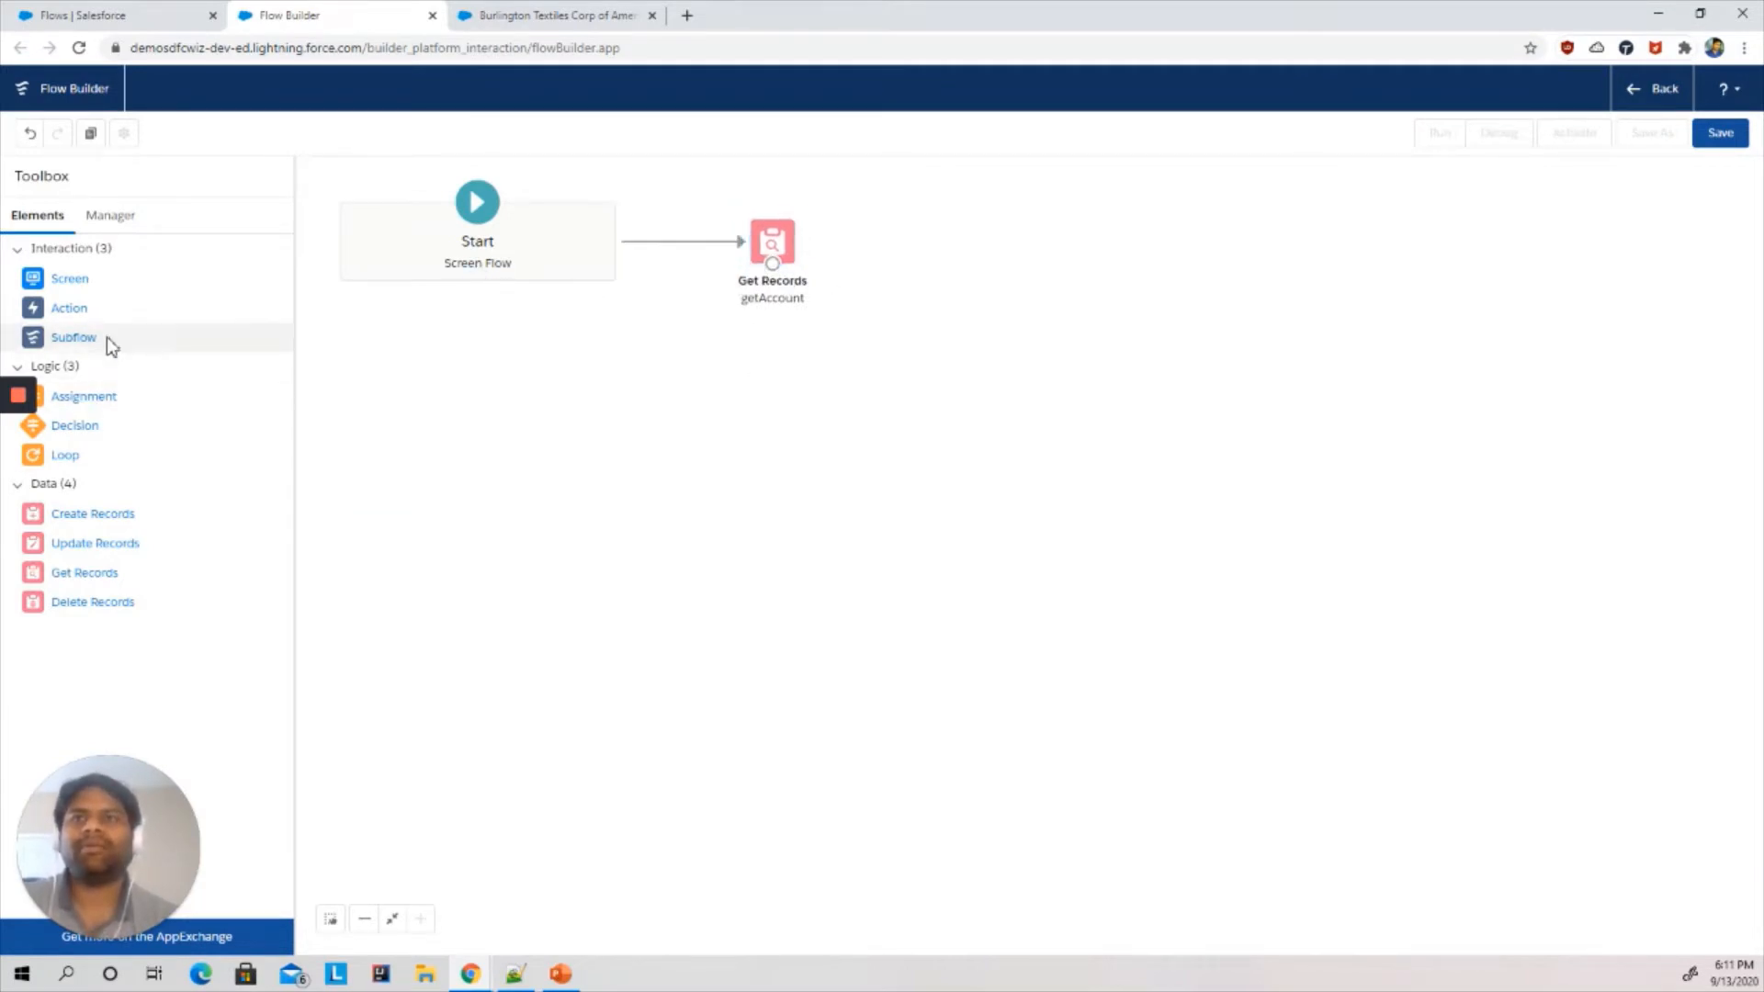
# - Add a Screen element to the flow canvas
pyautogui.moveTo(70, 280); pyautogui.dragTo(941, 237)
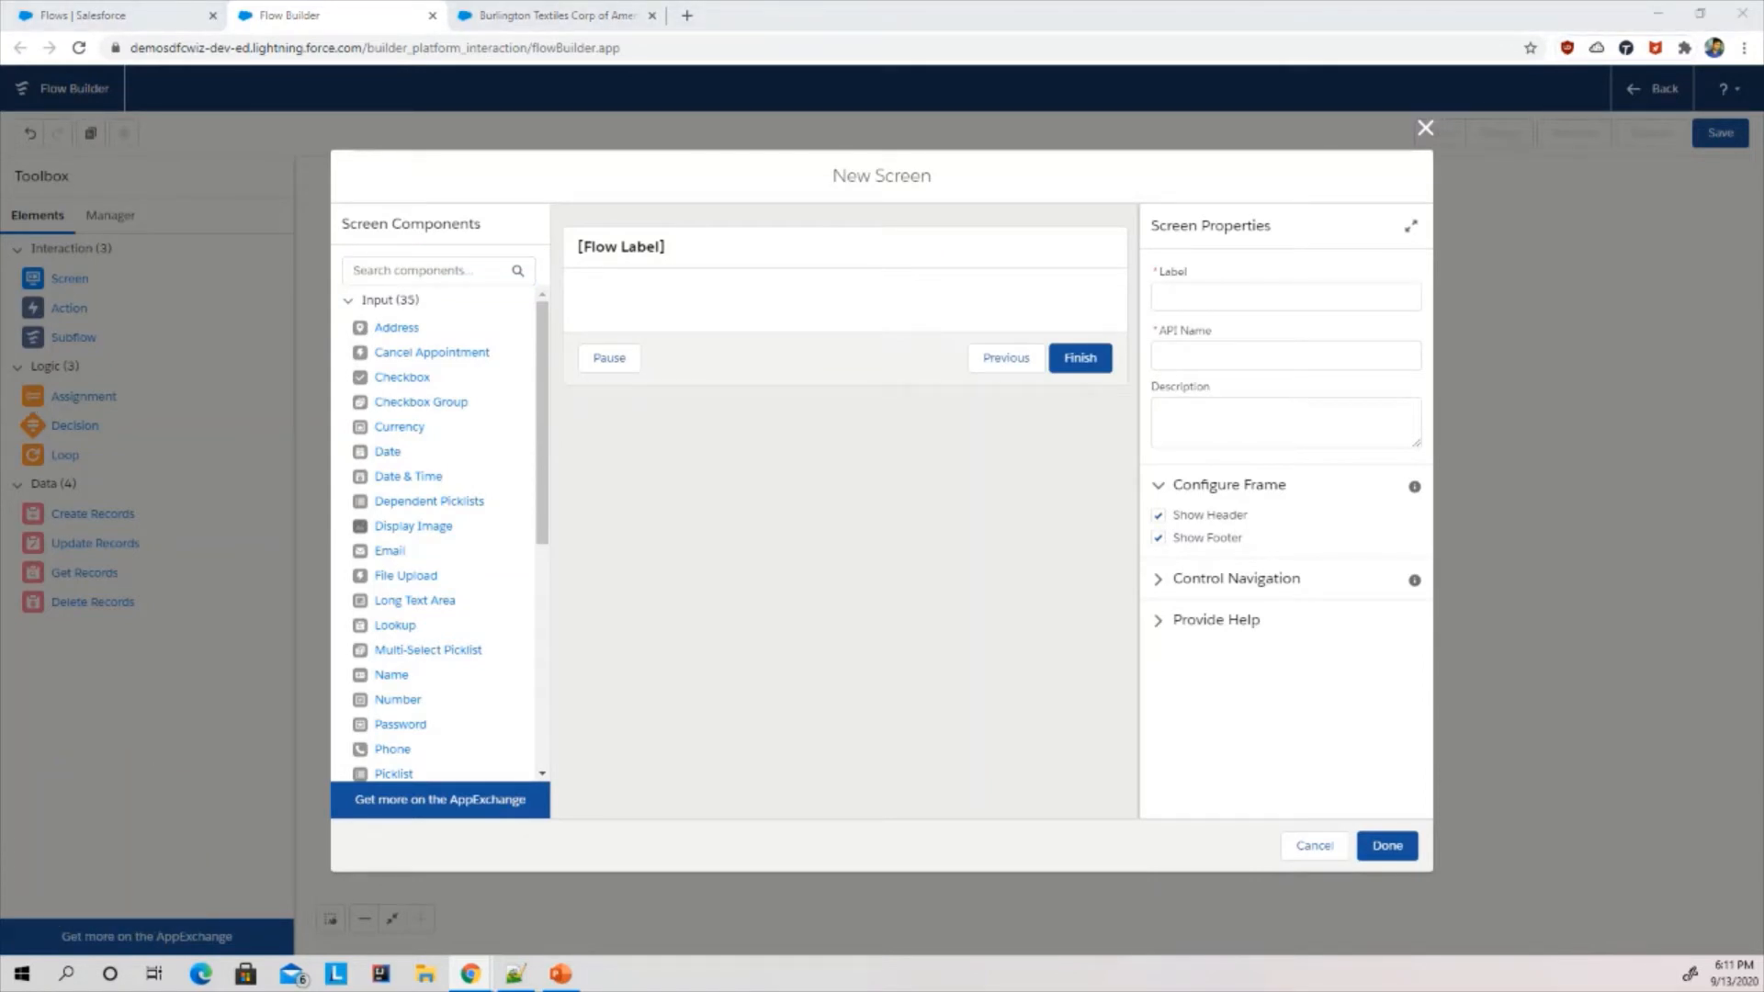
pyautogui.press('super+d')
pyautogui.press('super+d')
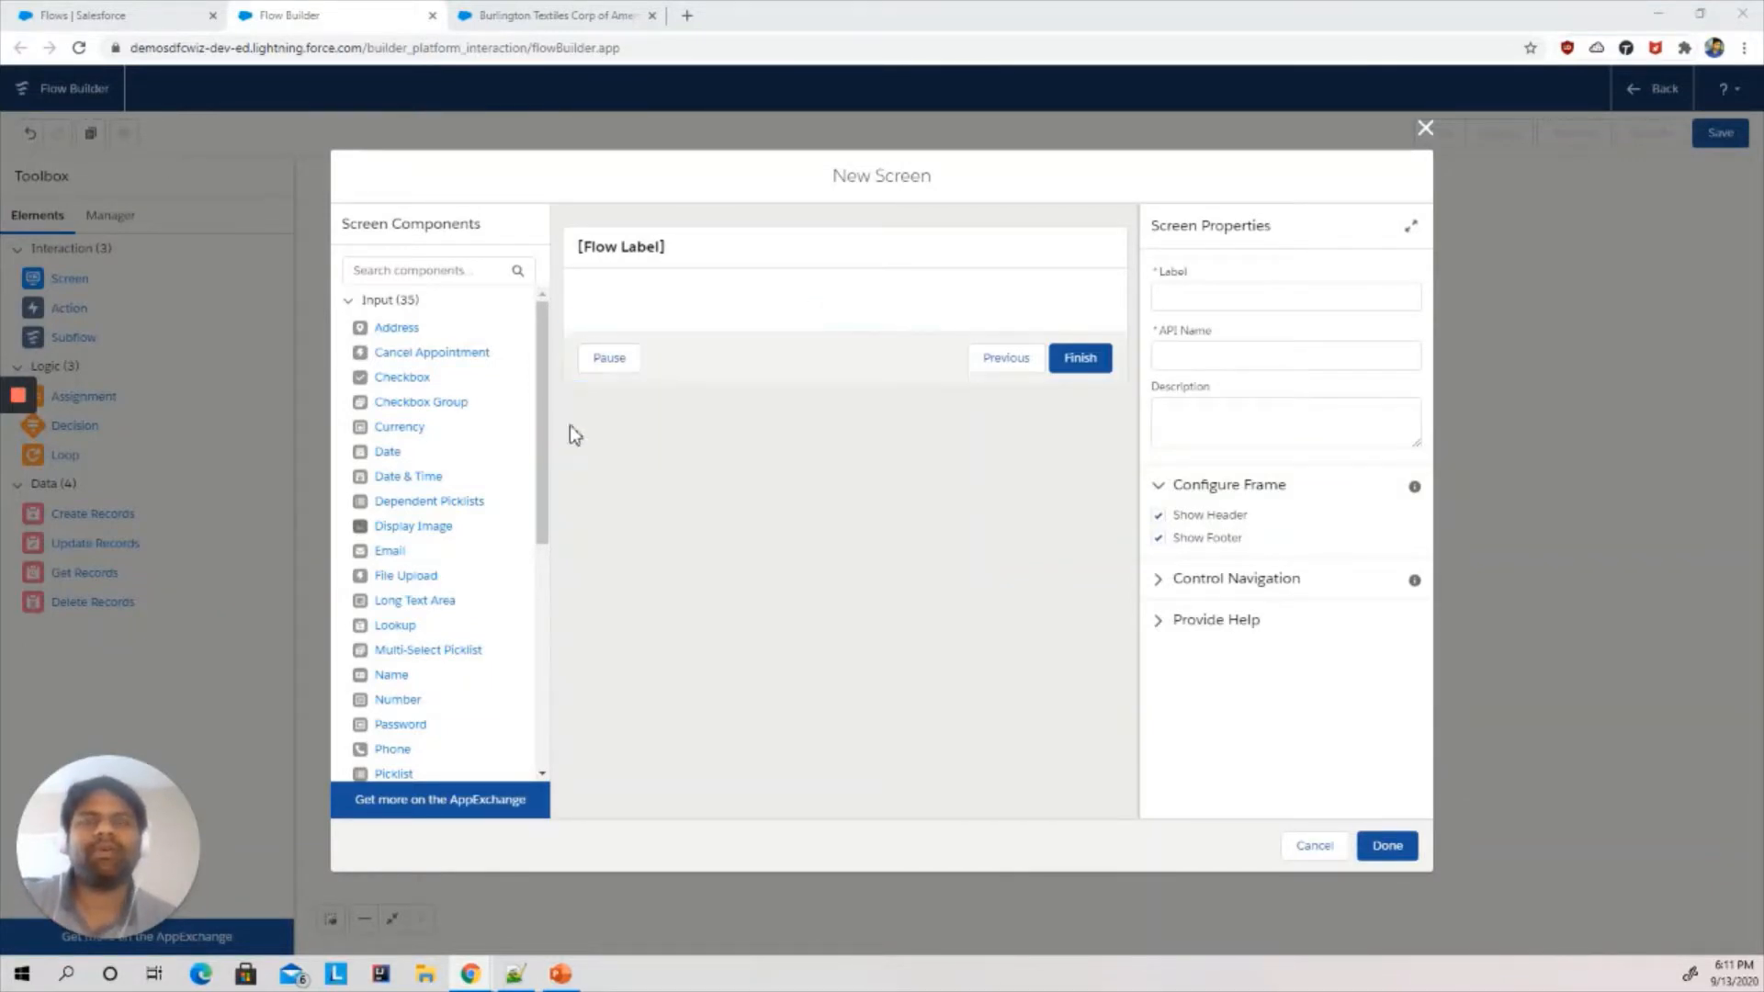
# - Check the Salutation options on the account's New Contact form and return to the New Screen dialog
pyautogui.click(554, 14)
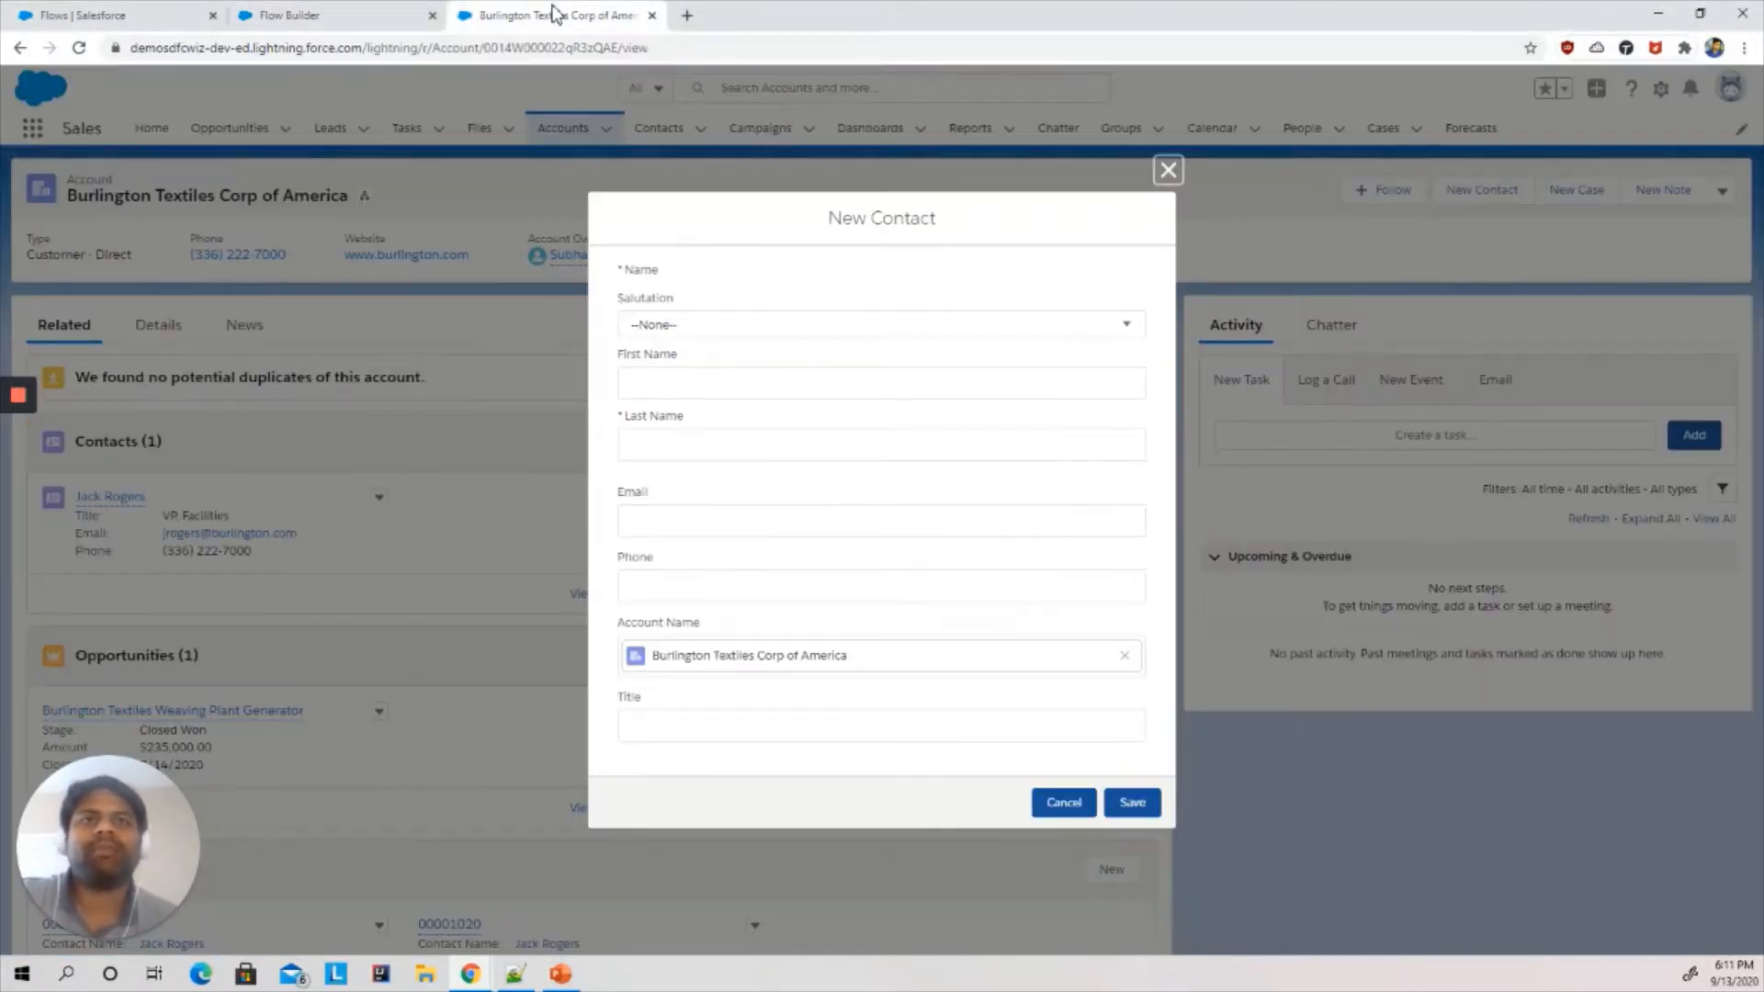
pyautogui.click(698, 331)
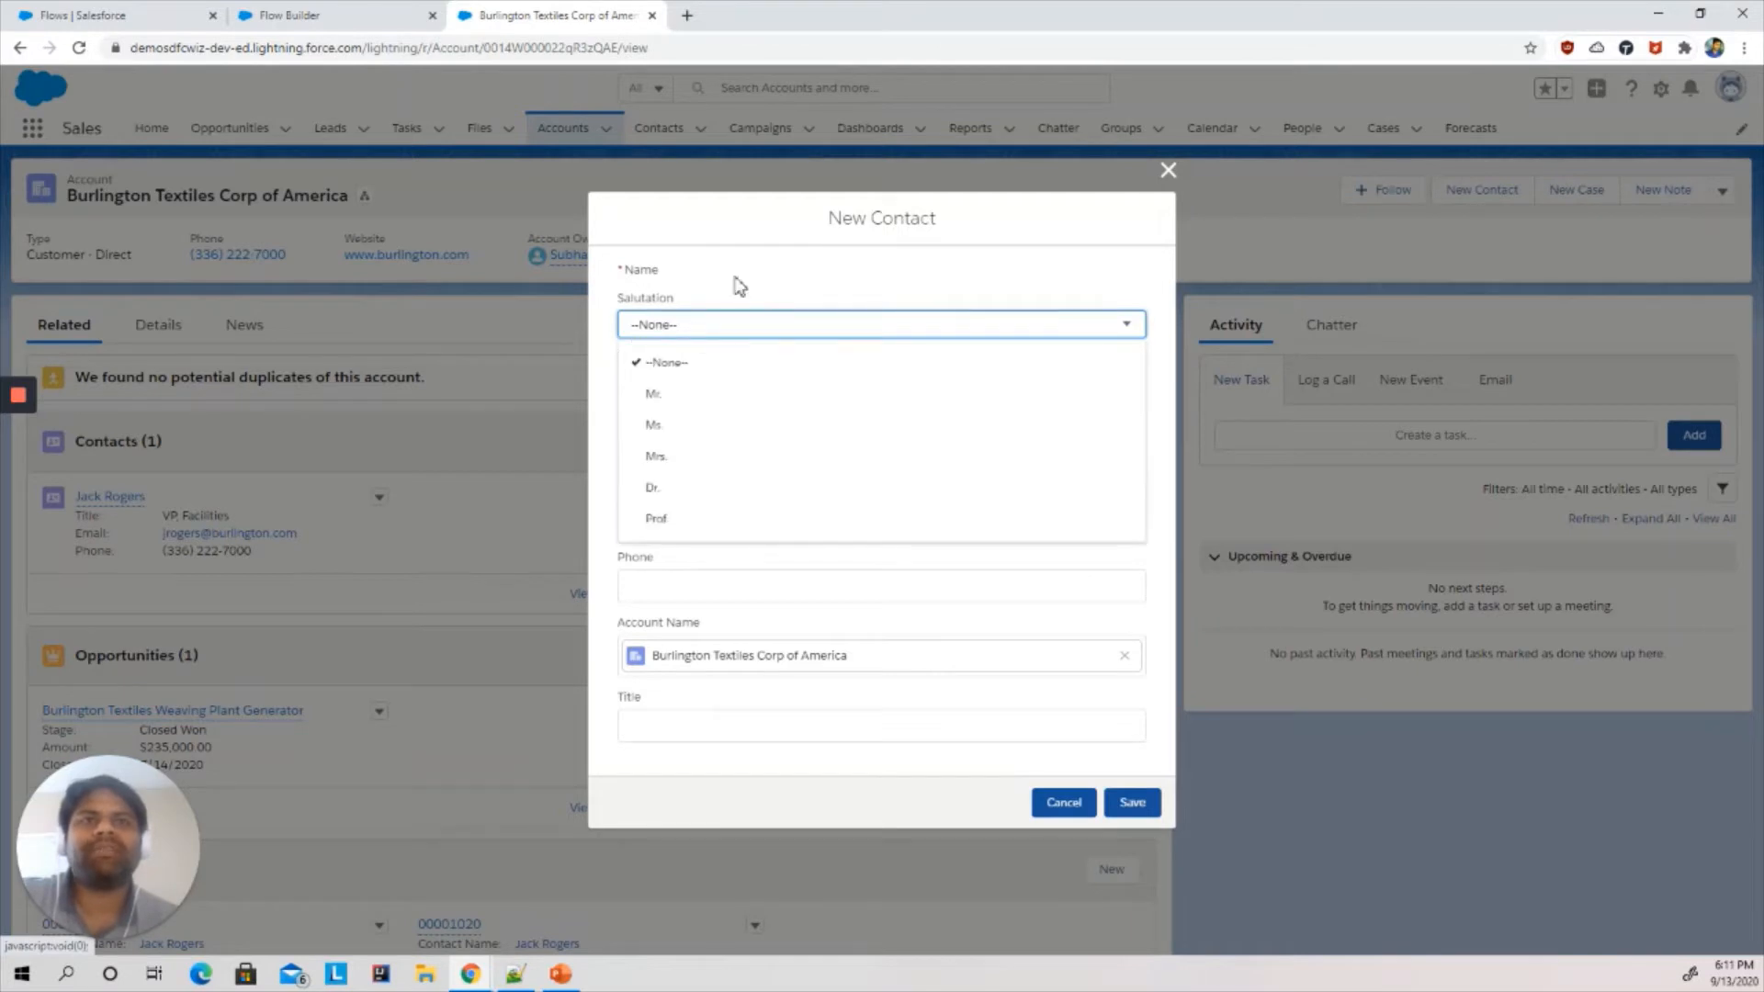
pyautogui.click(707, 285)
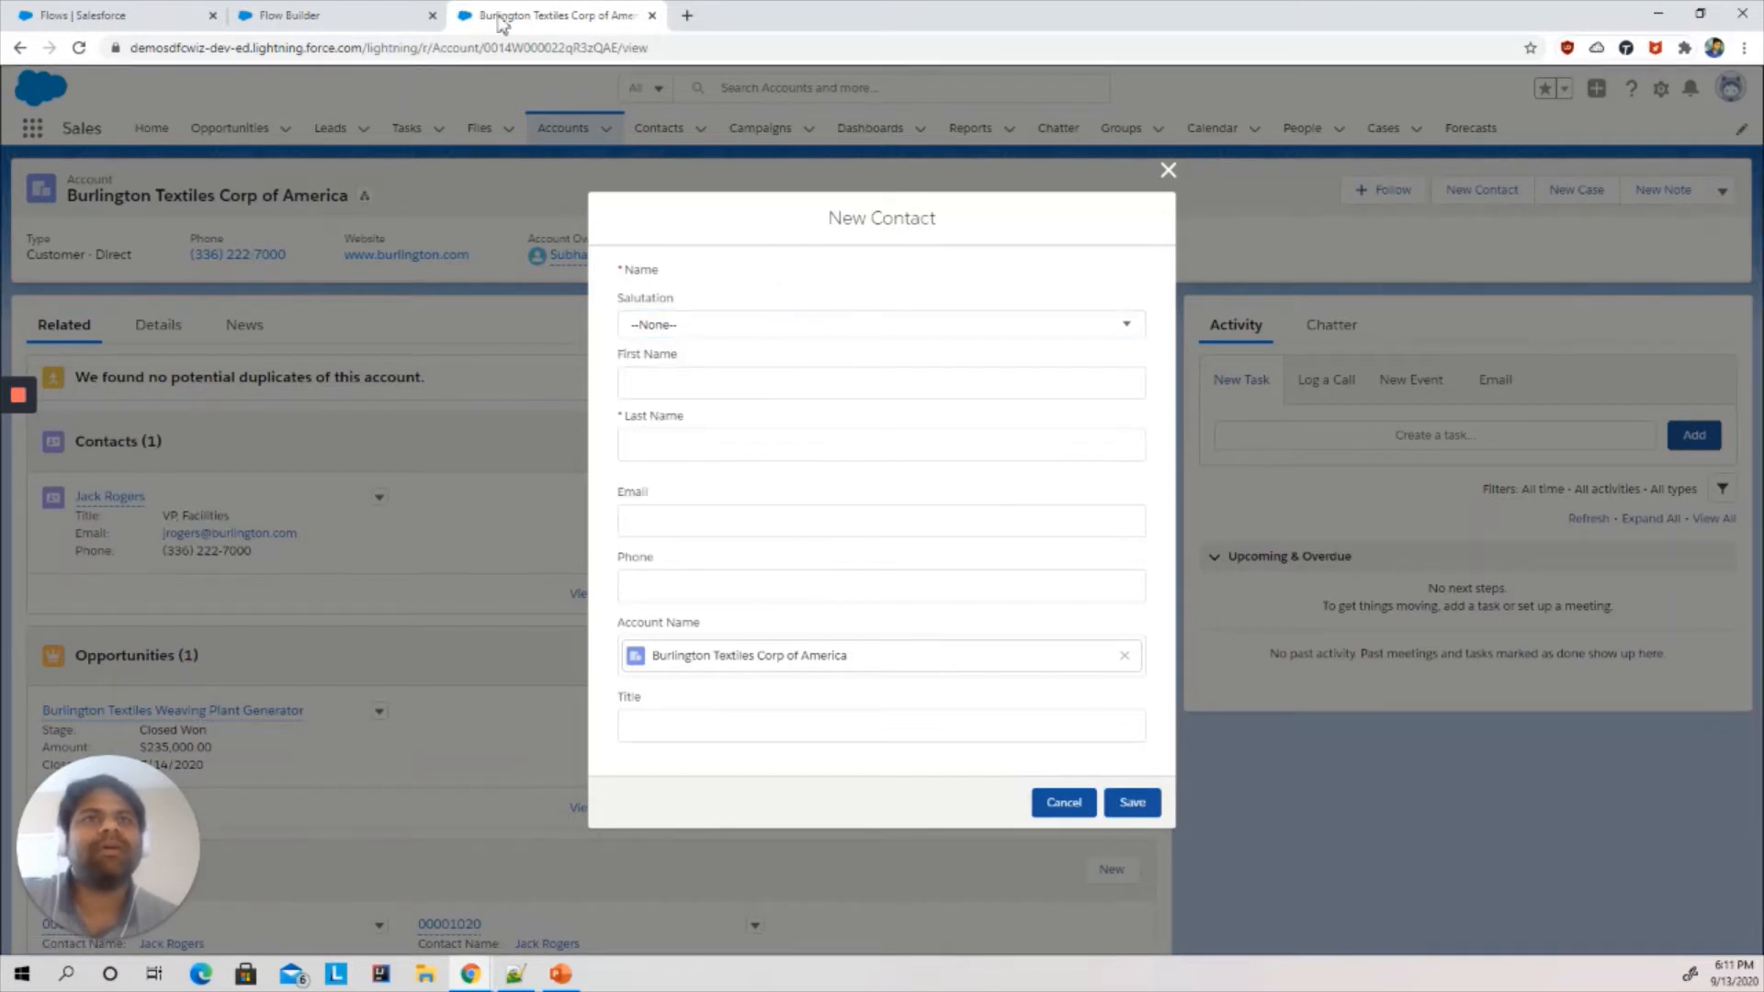
pyautogui.click(381, 16)
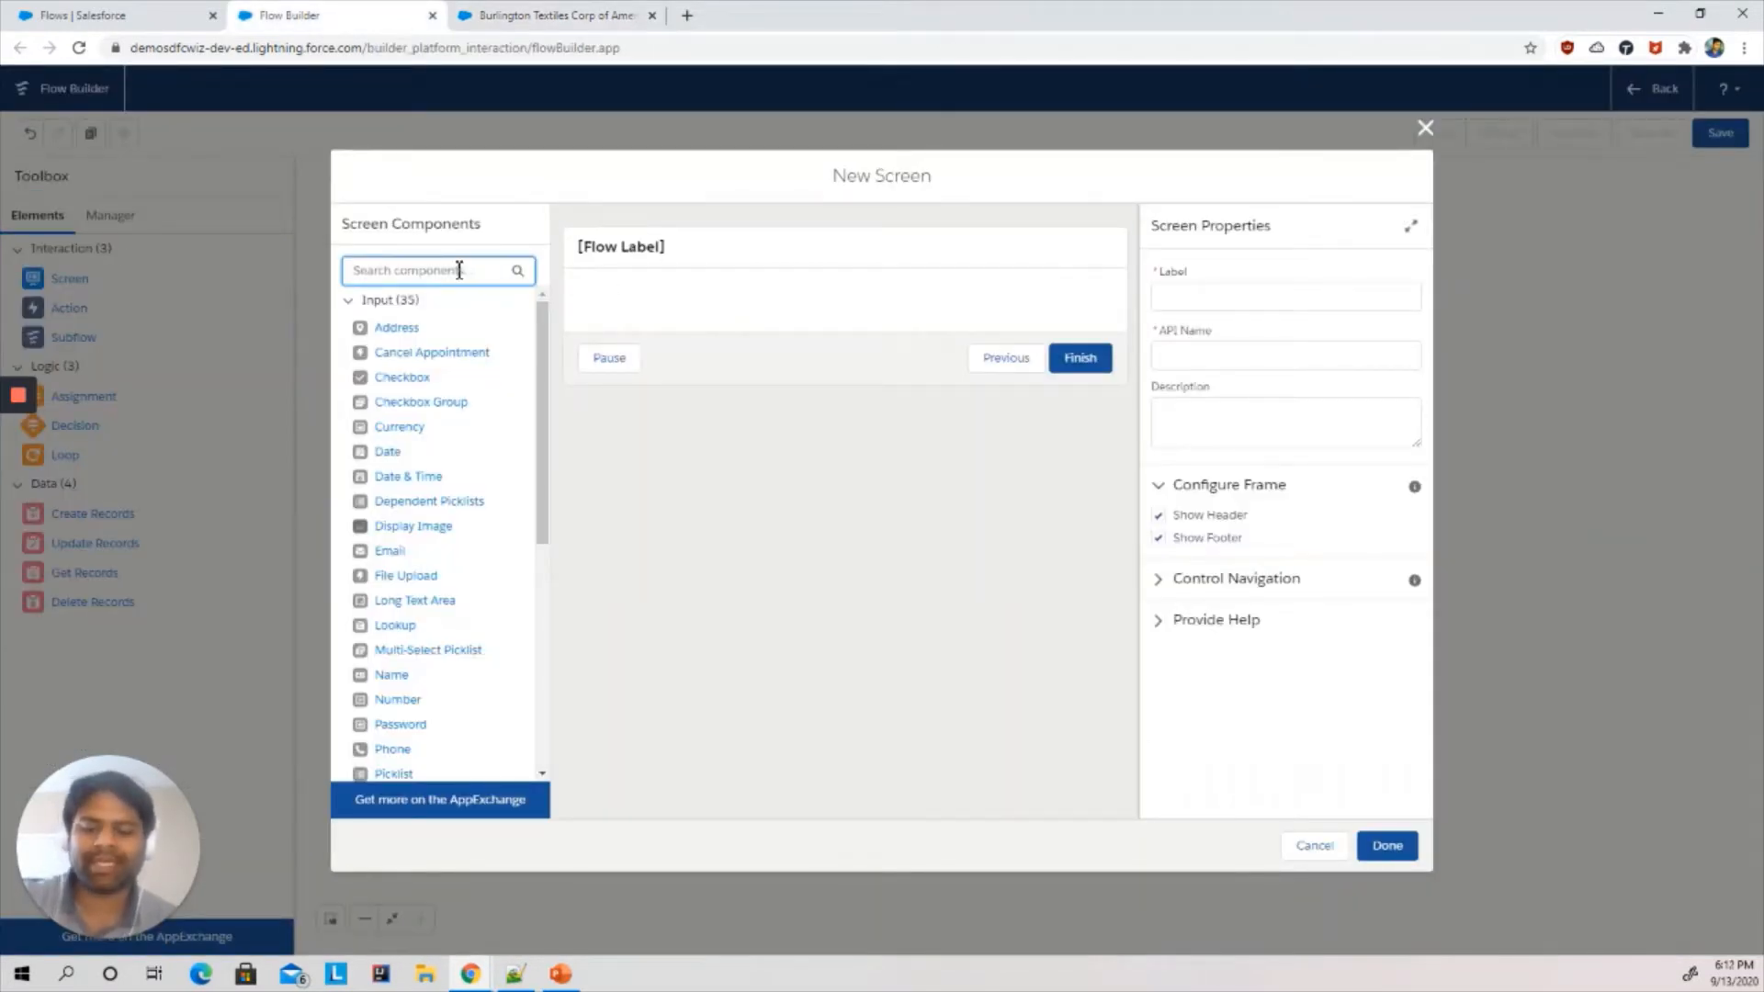
# - Add a Picklist component to the screen and label it input_Salutation
pyautogui.write('pic')
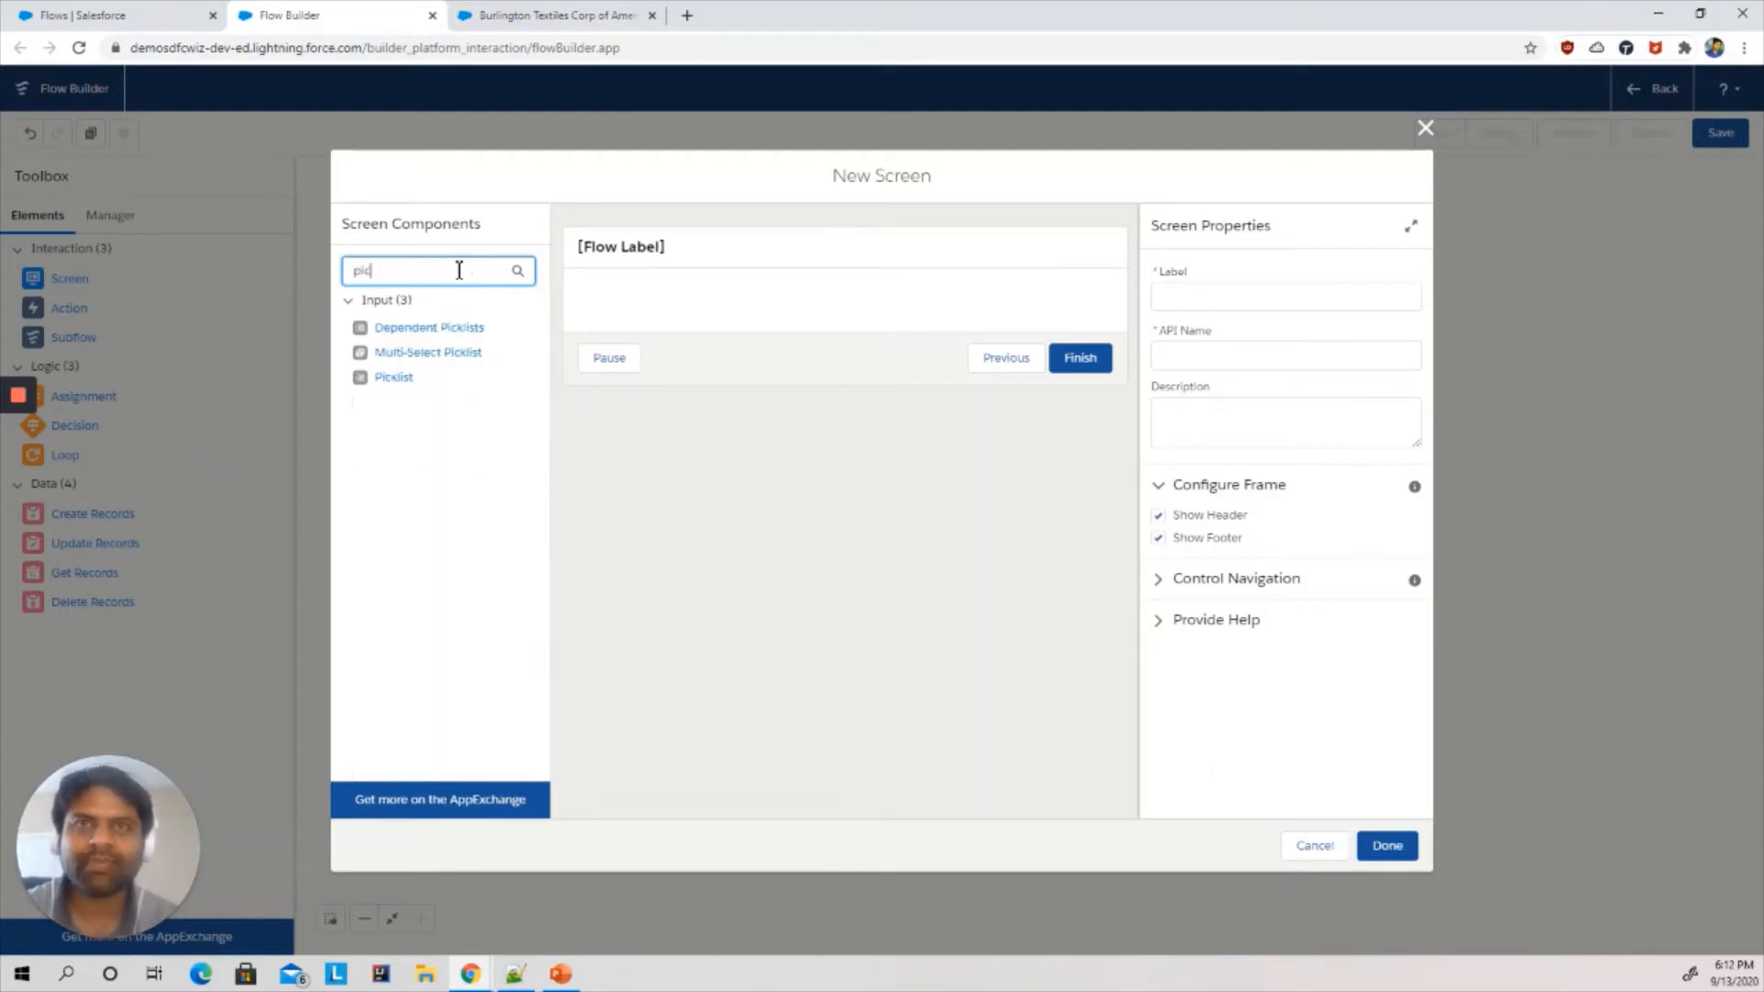
pyautogui.moveTo(393, 380); pyautogui.dragTo(649, 303)
pyautogui.click(1244, 296)
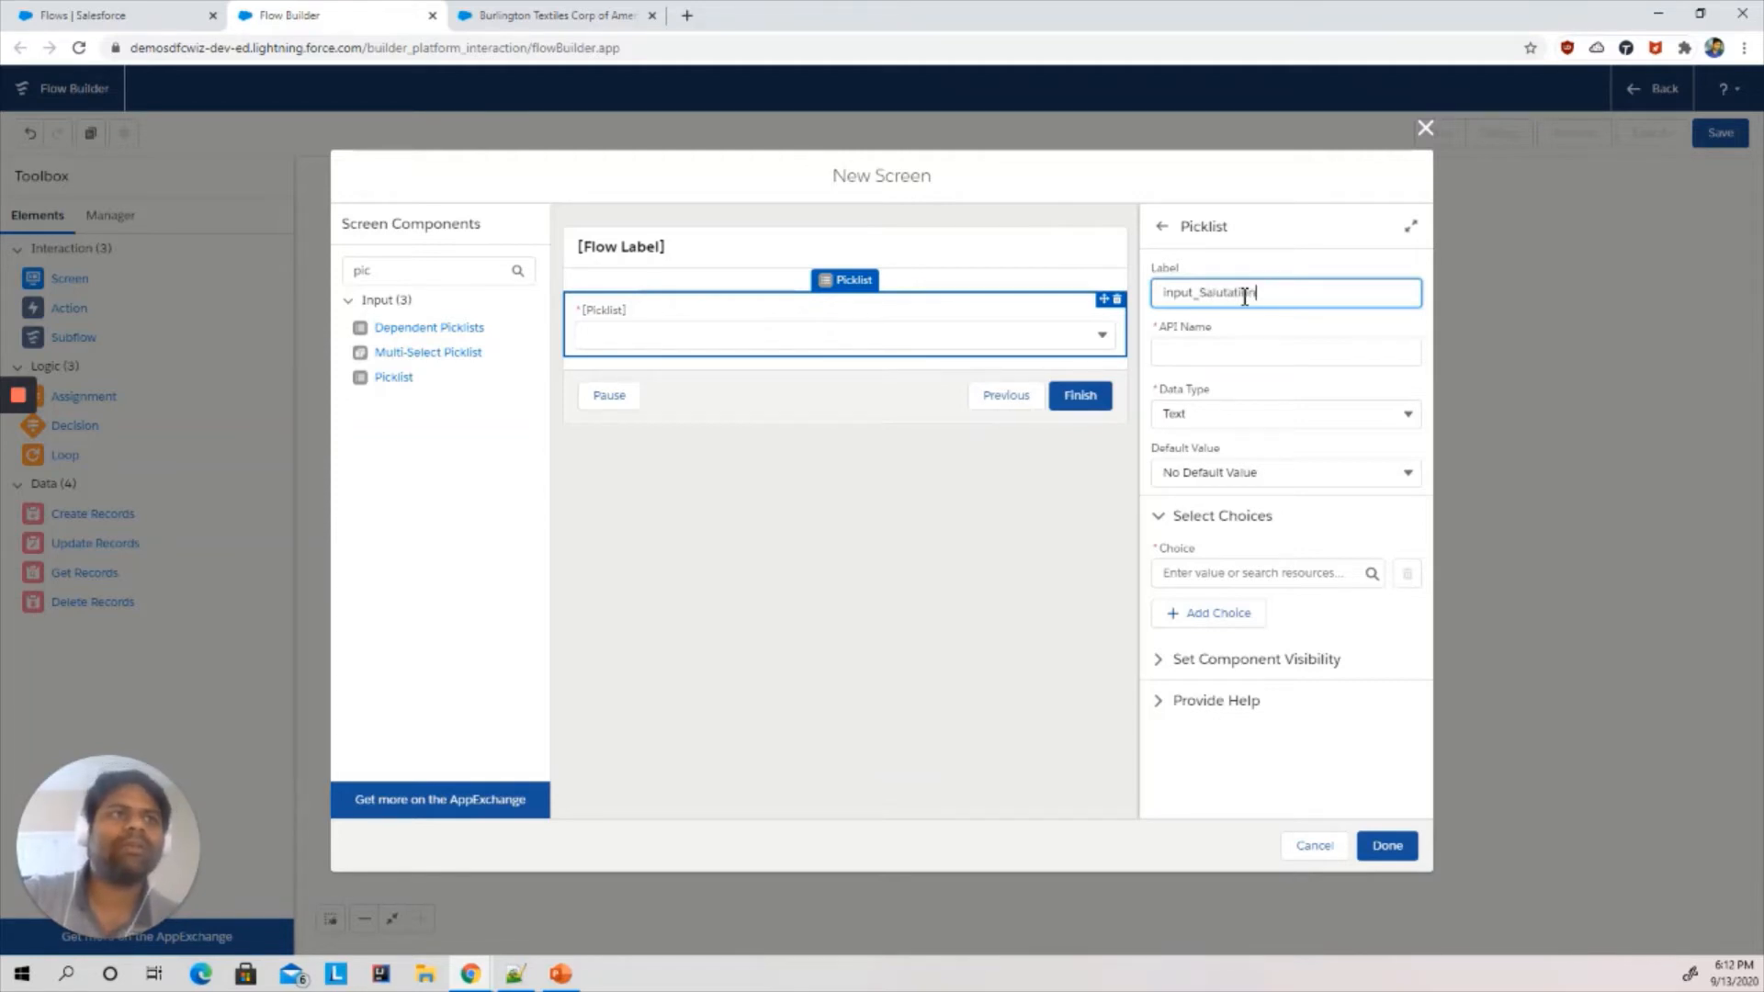
pyautogui.write('input_Salutation')
pyautogui.click(1201, 353)
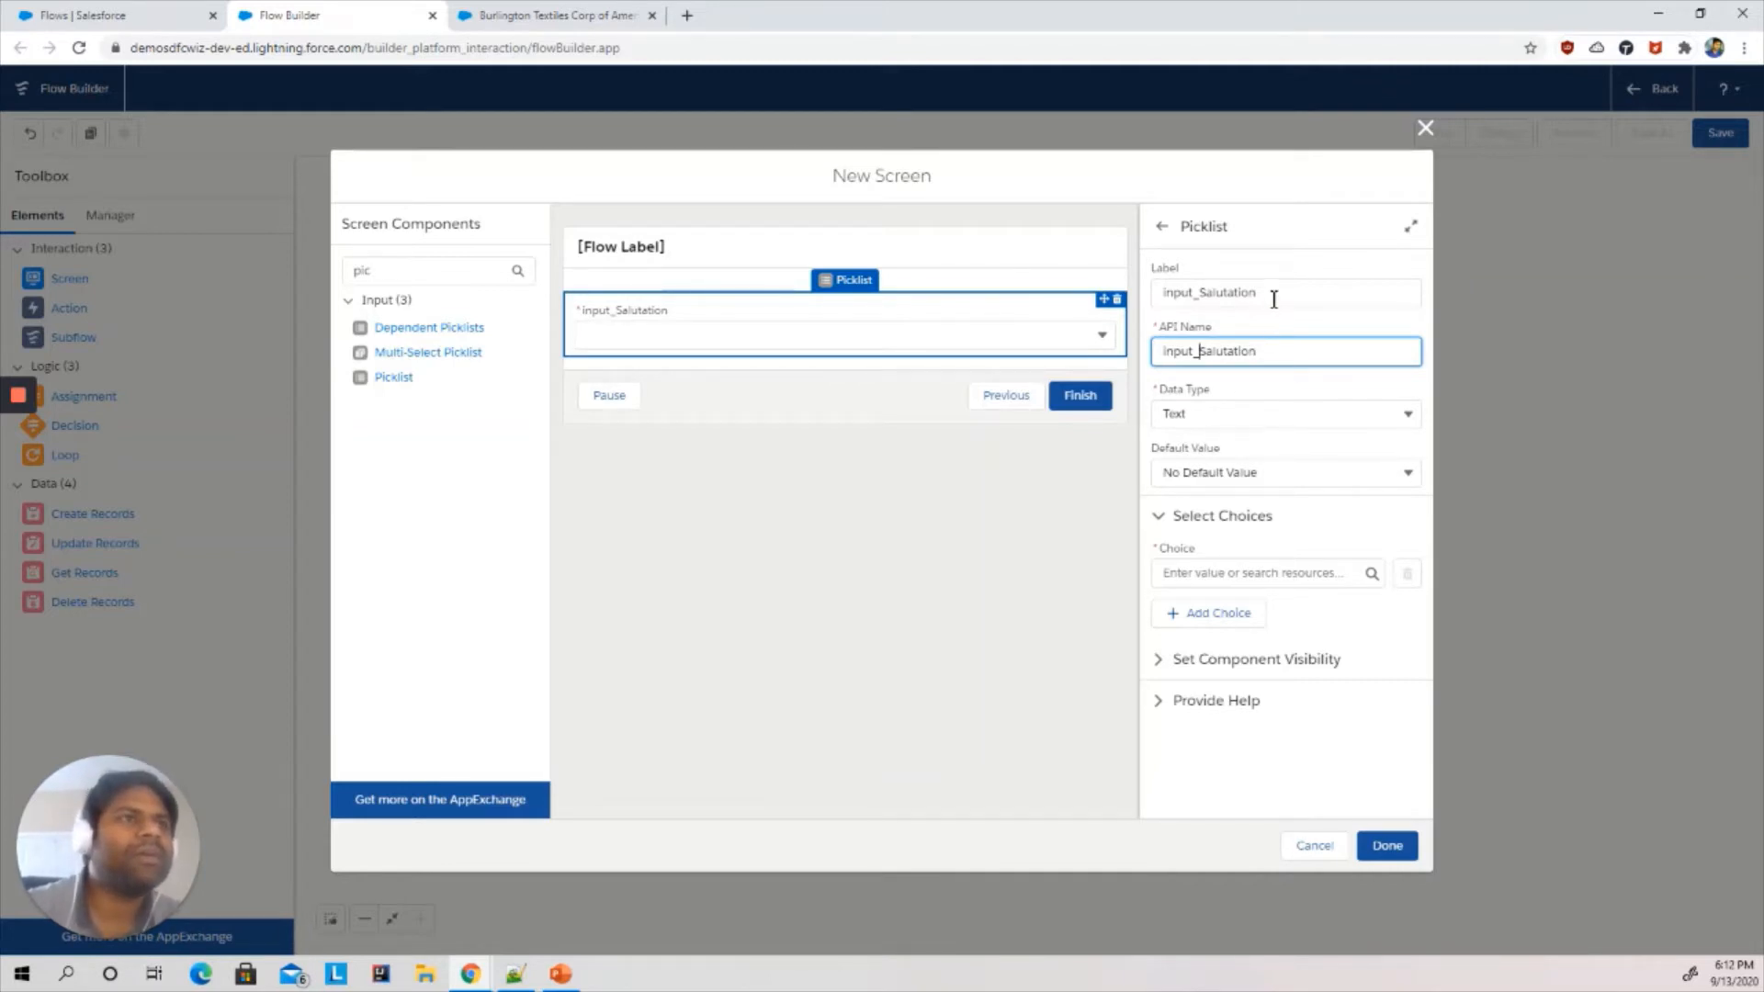
# - Create a new Picklist Choice Set resource named salutations for the picklist's choice
pyautogui.click(1245, 473)
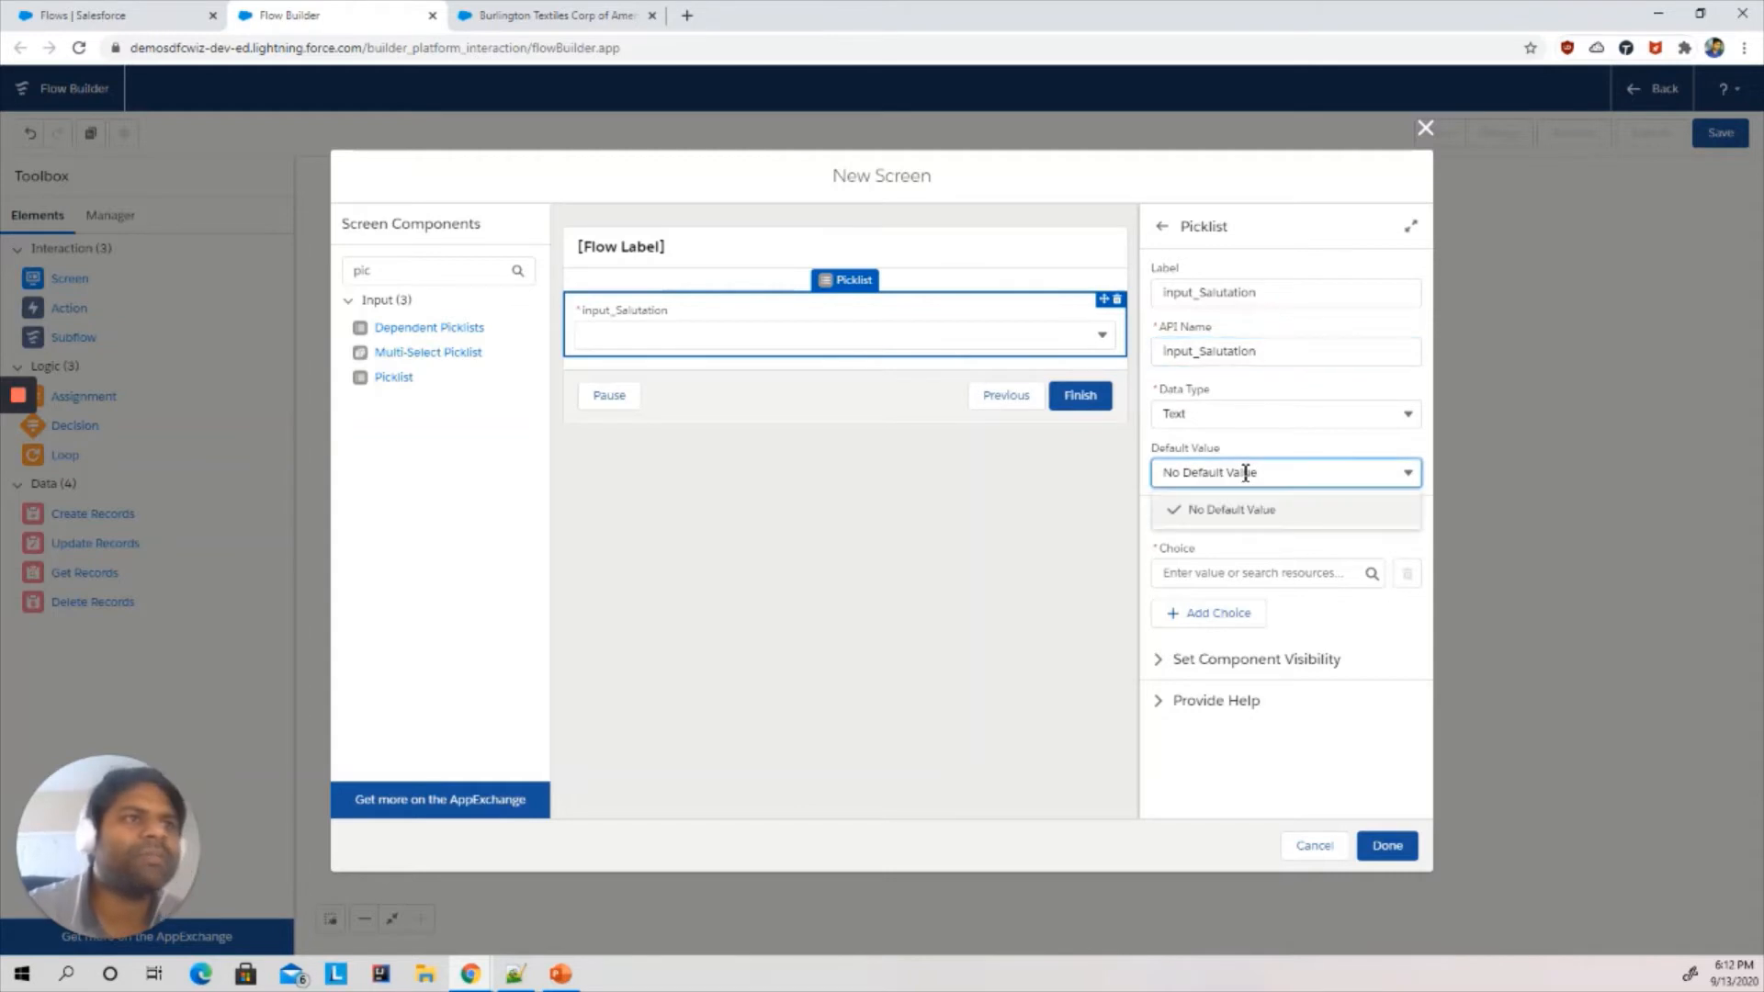
pyautogui.click(1235, 509)
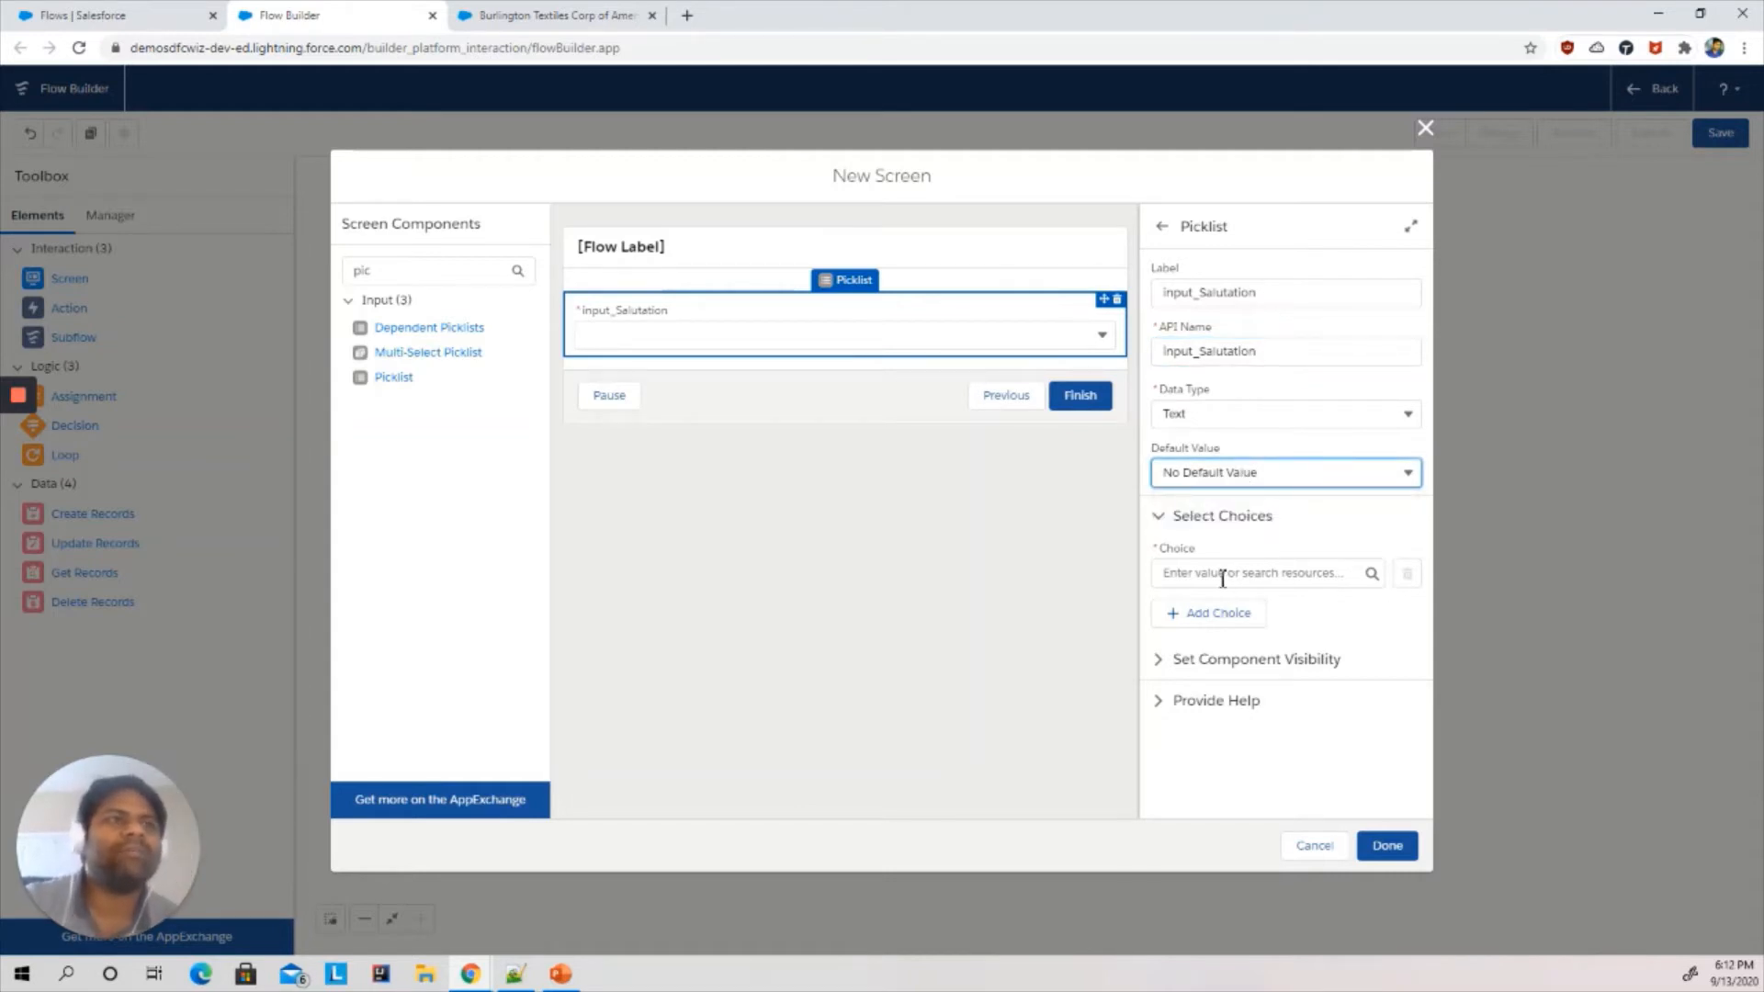
pyautogui.click(1222, 575)
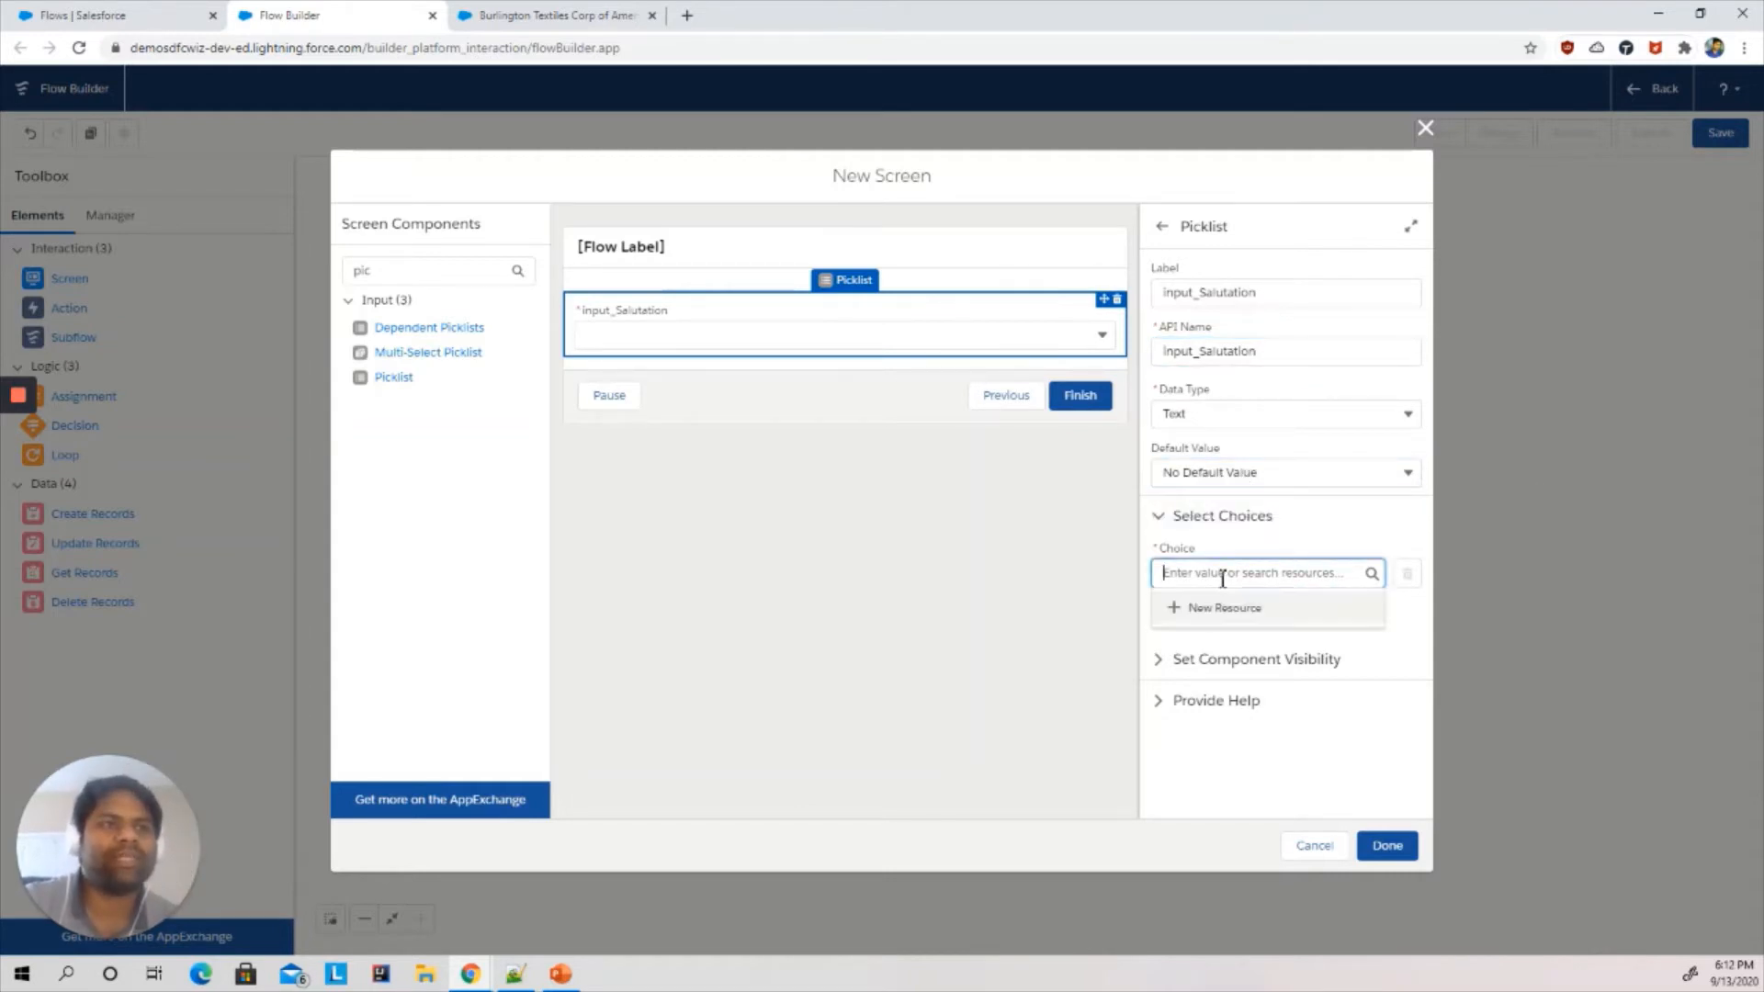
pyautogui.click(1211, 623)
pyautogui.click(618, 447)
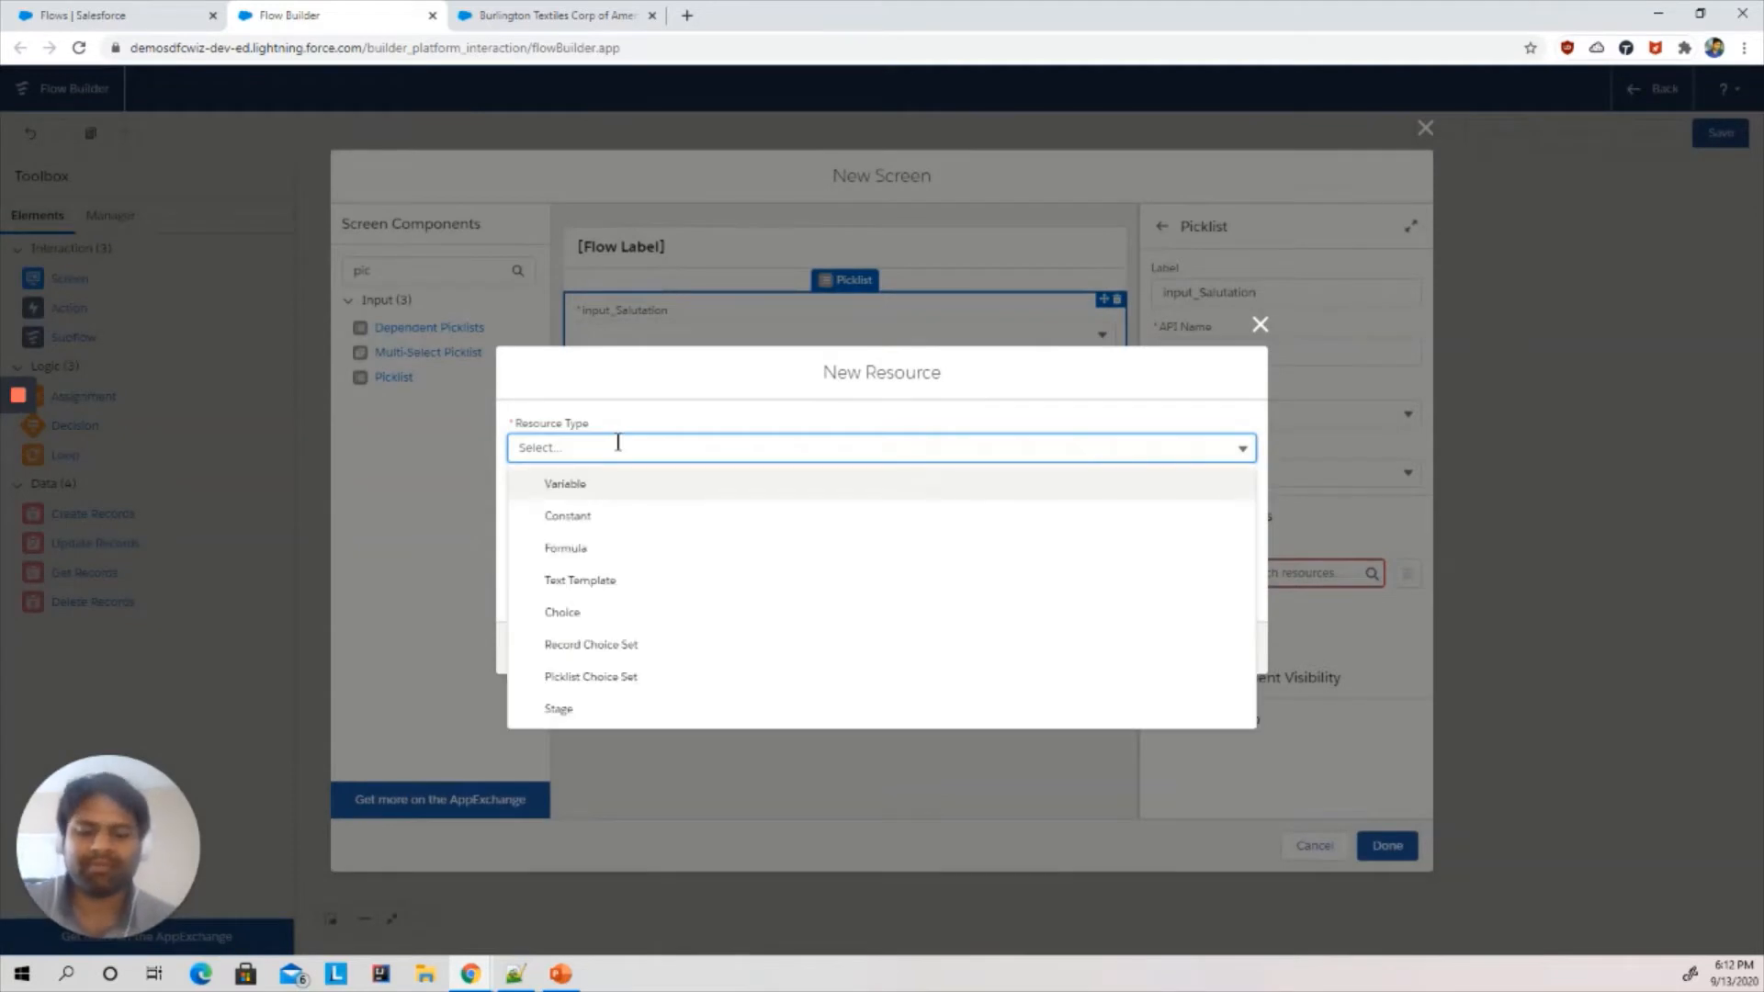
pyautogui.click(599, 677)
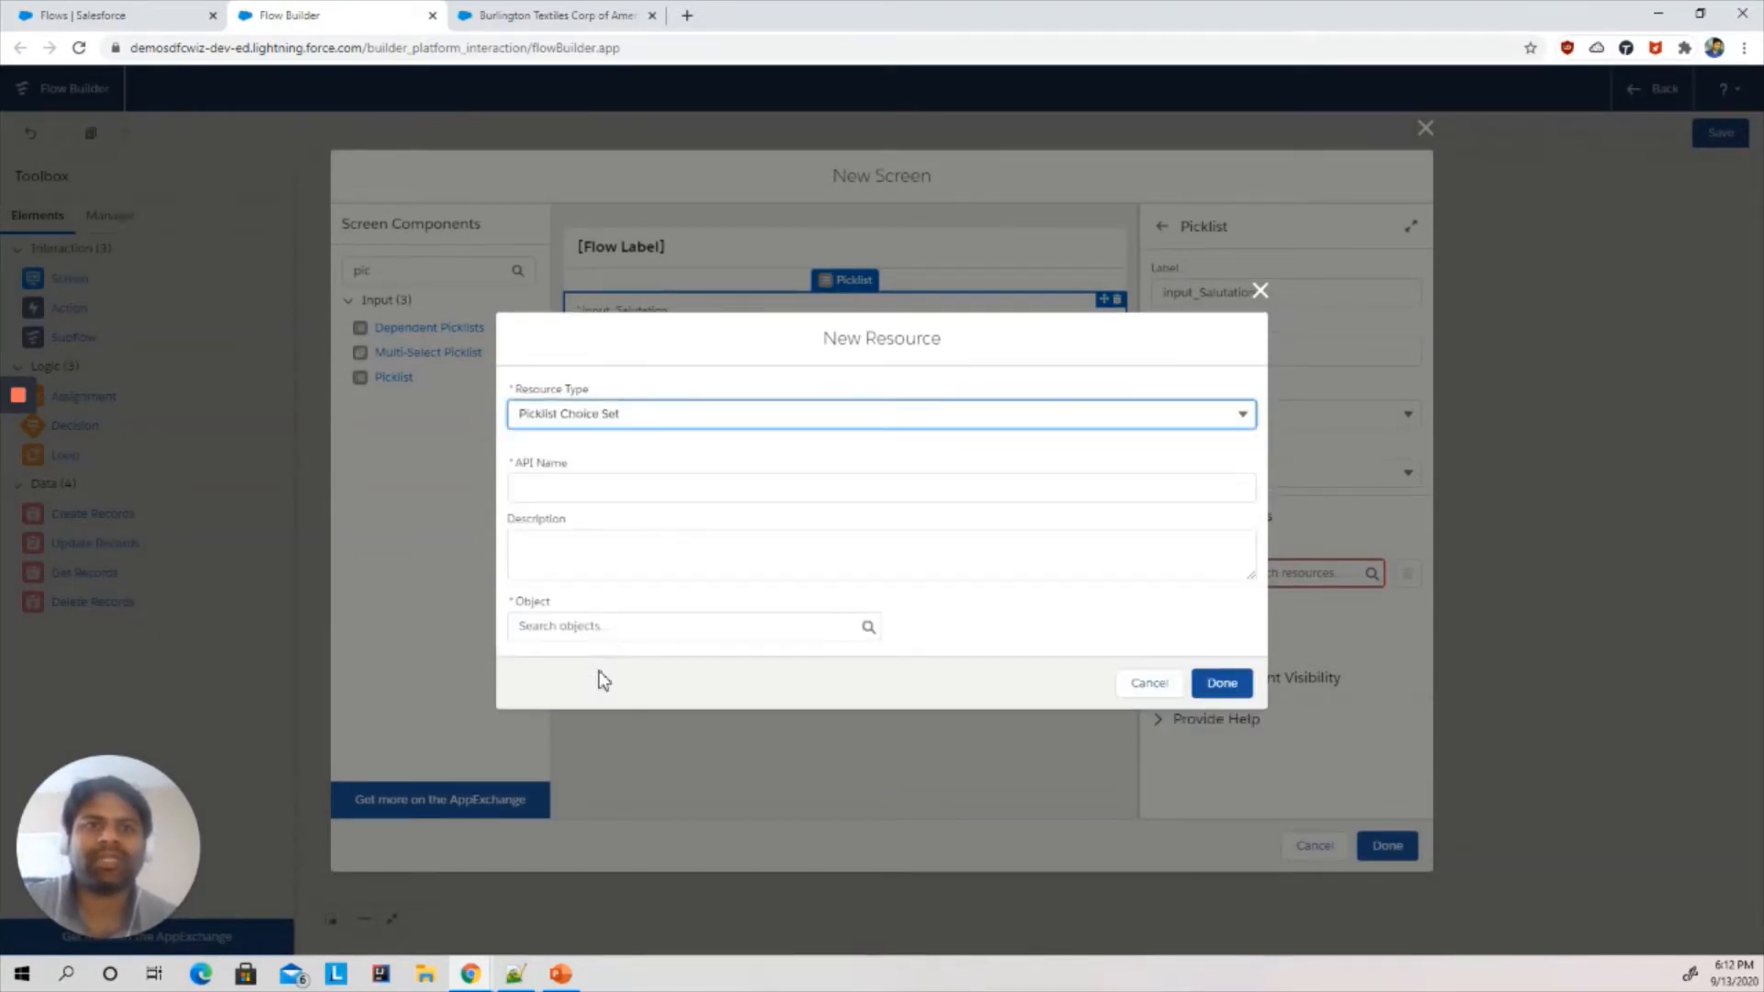
pyautogui.click(583, 487)
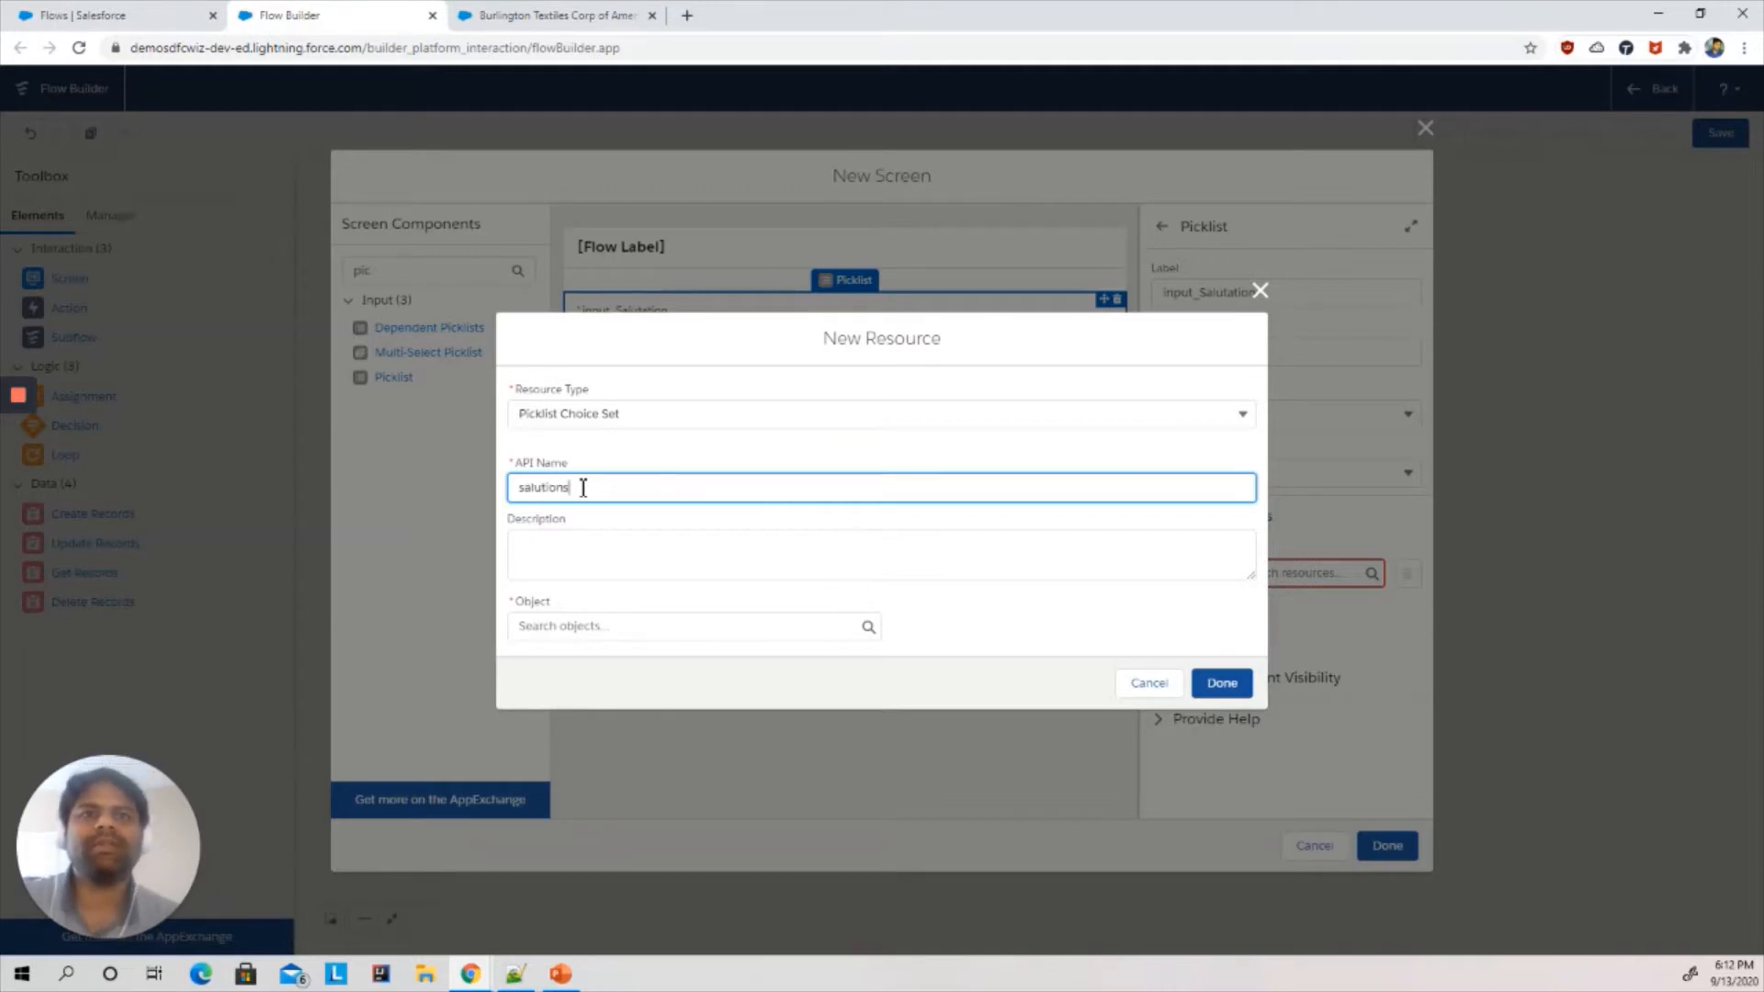
pyautogui.write('at')
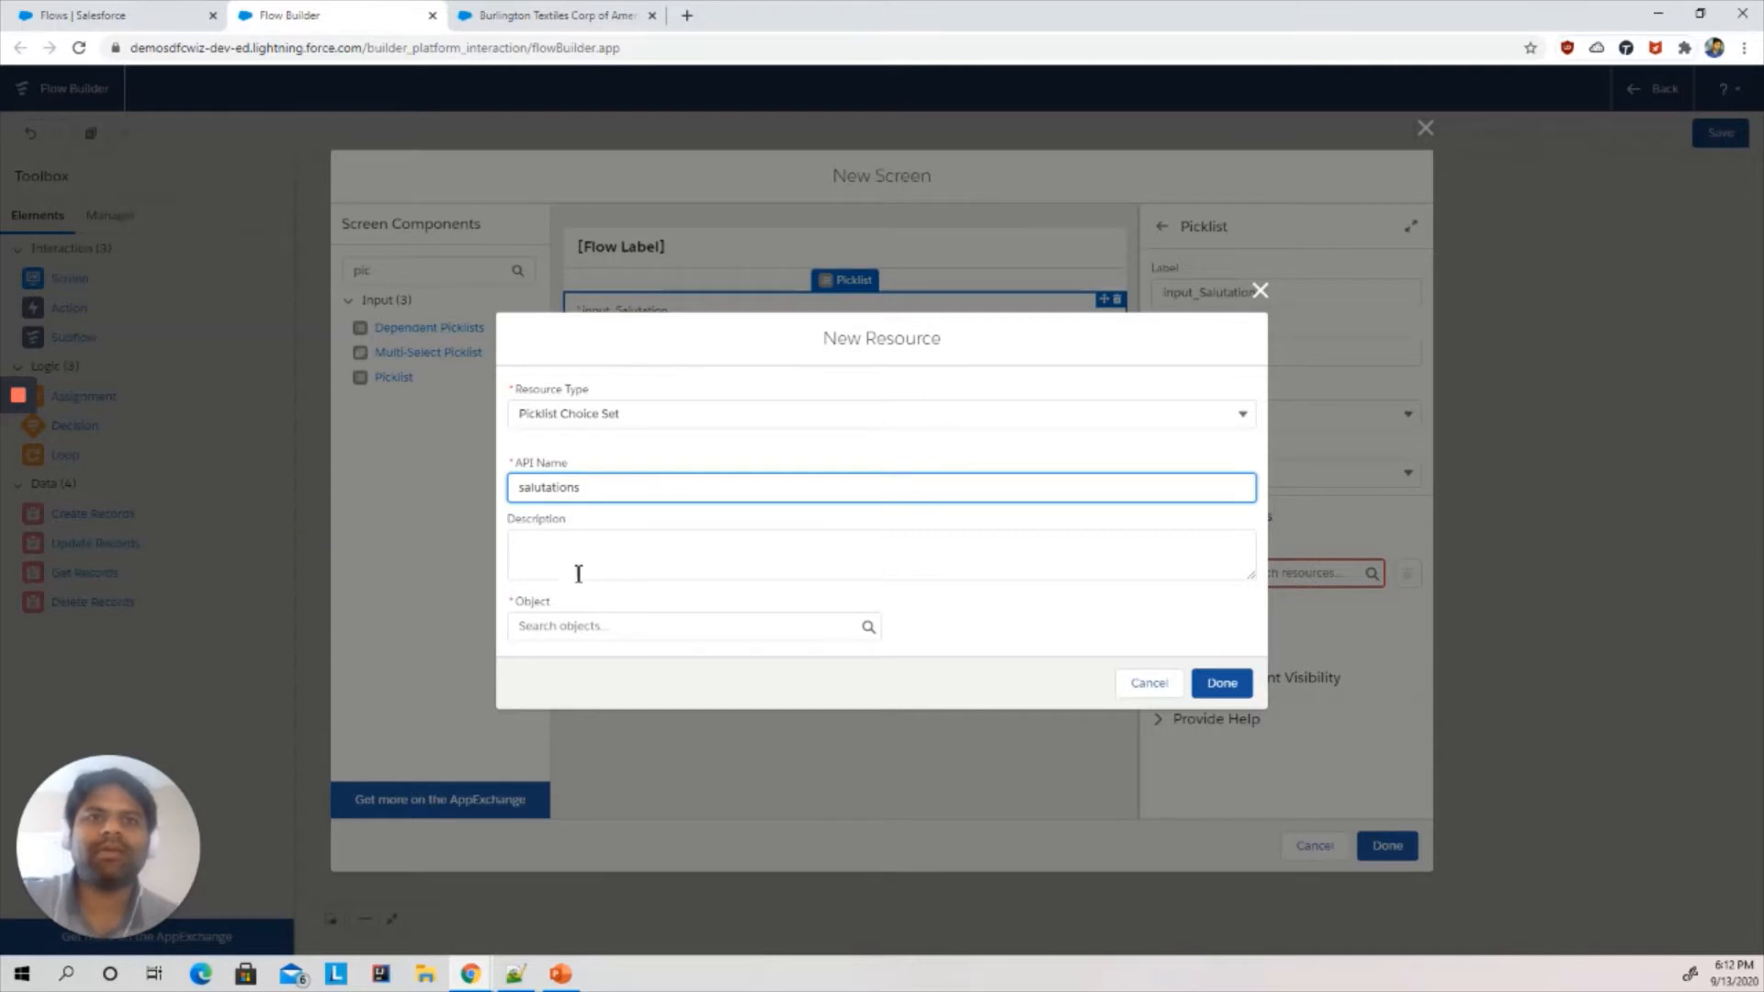
# - Set the resource's object to Contact and its data type to Picklist
pyautogui.click(583, 627)
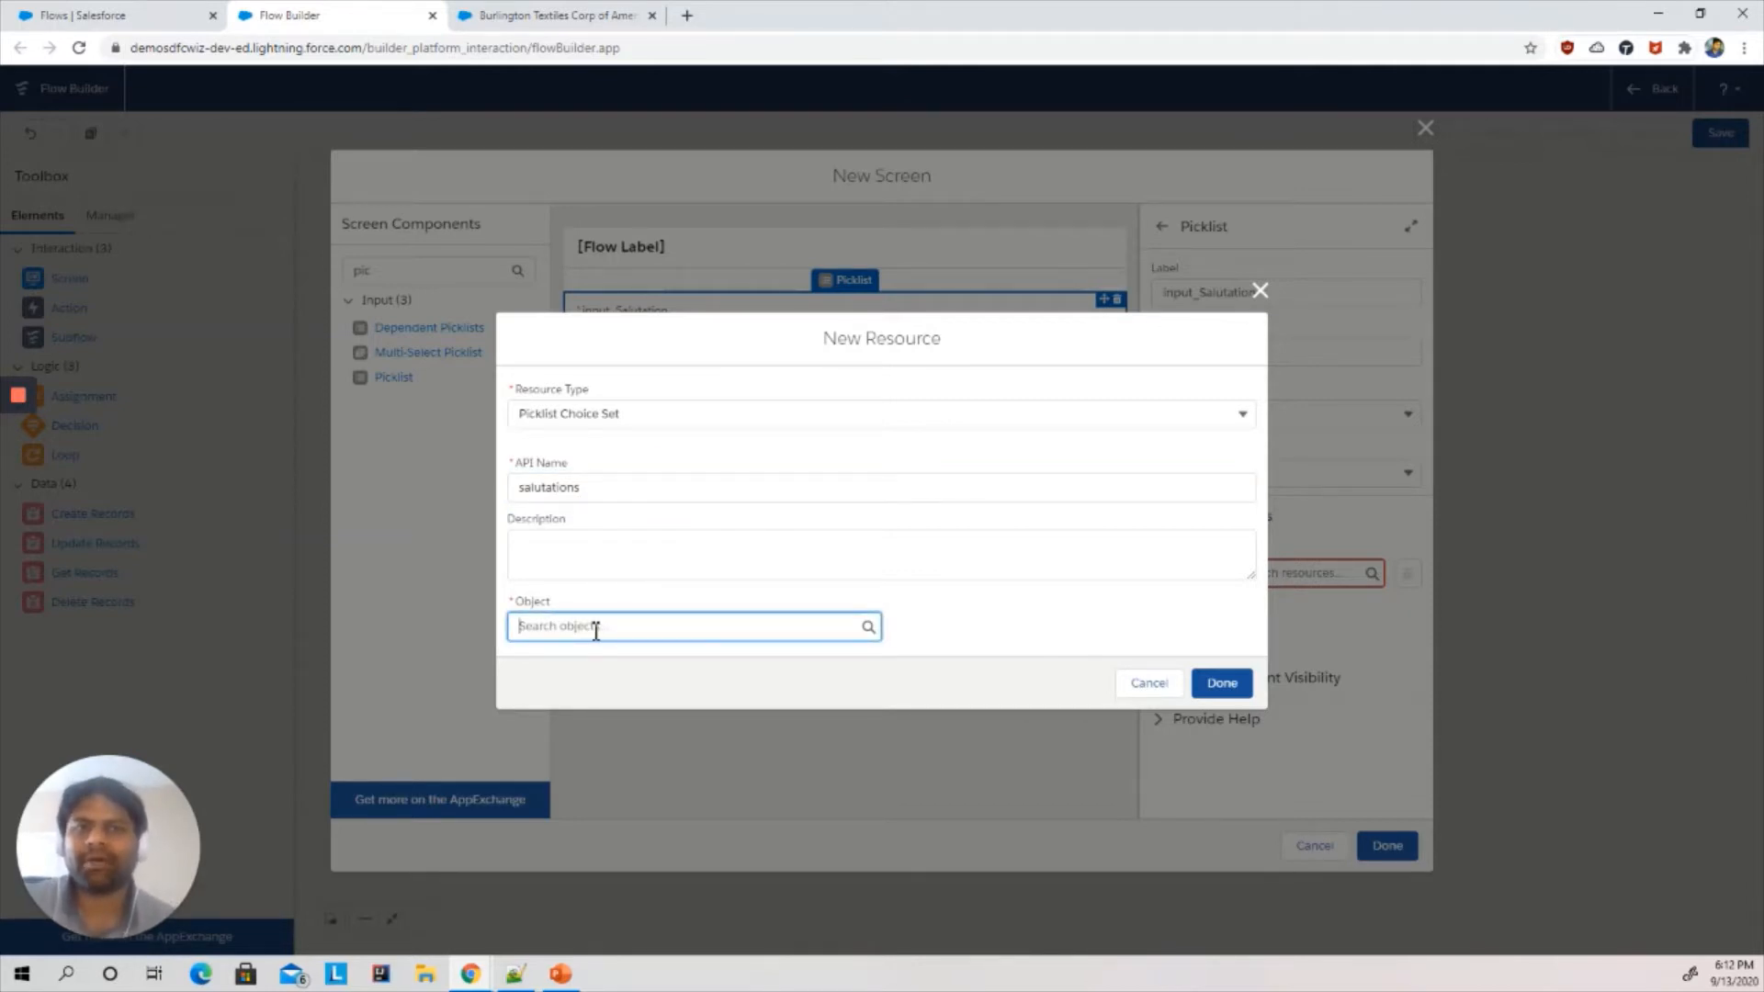
pyautogui.write('con')
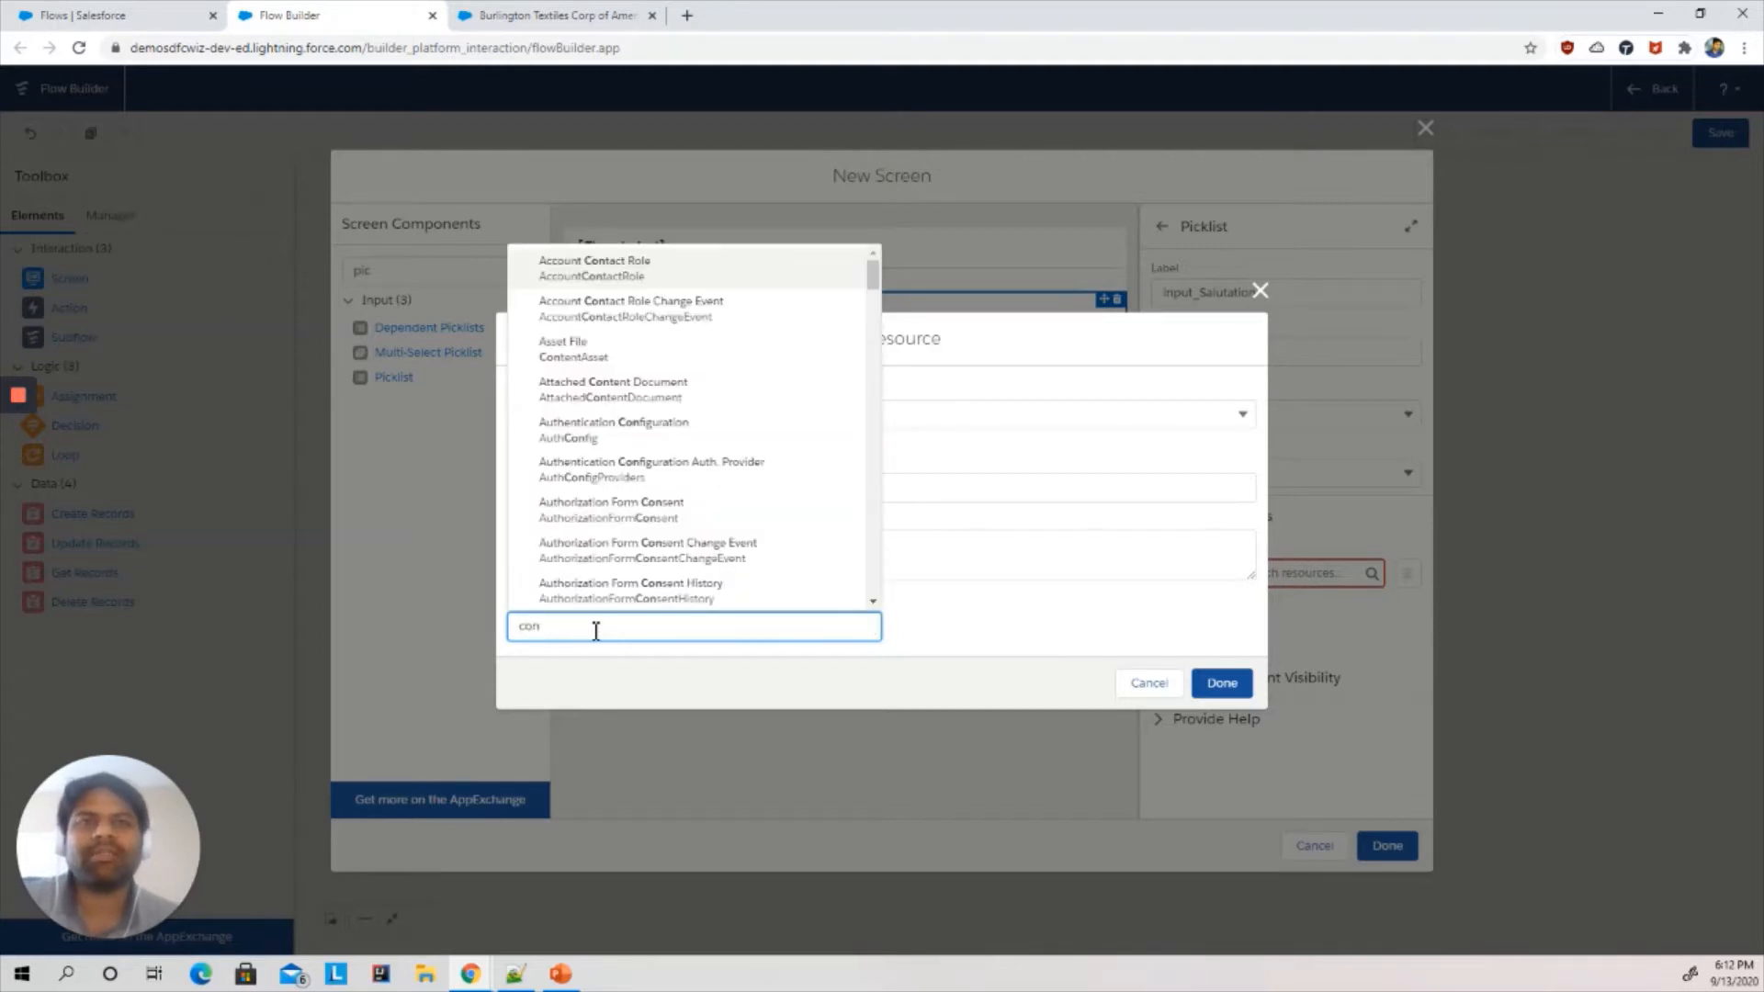
pyautogui.write('t')
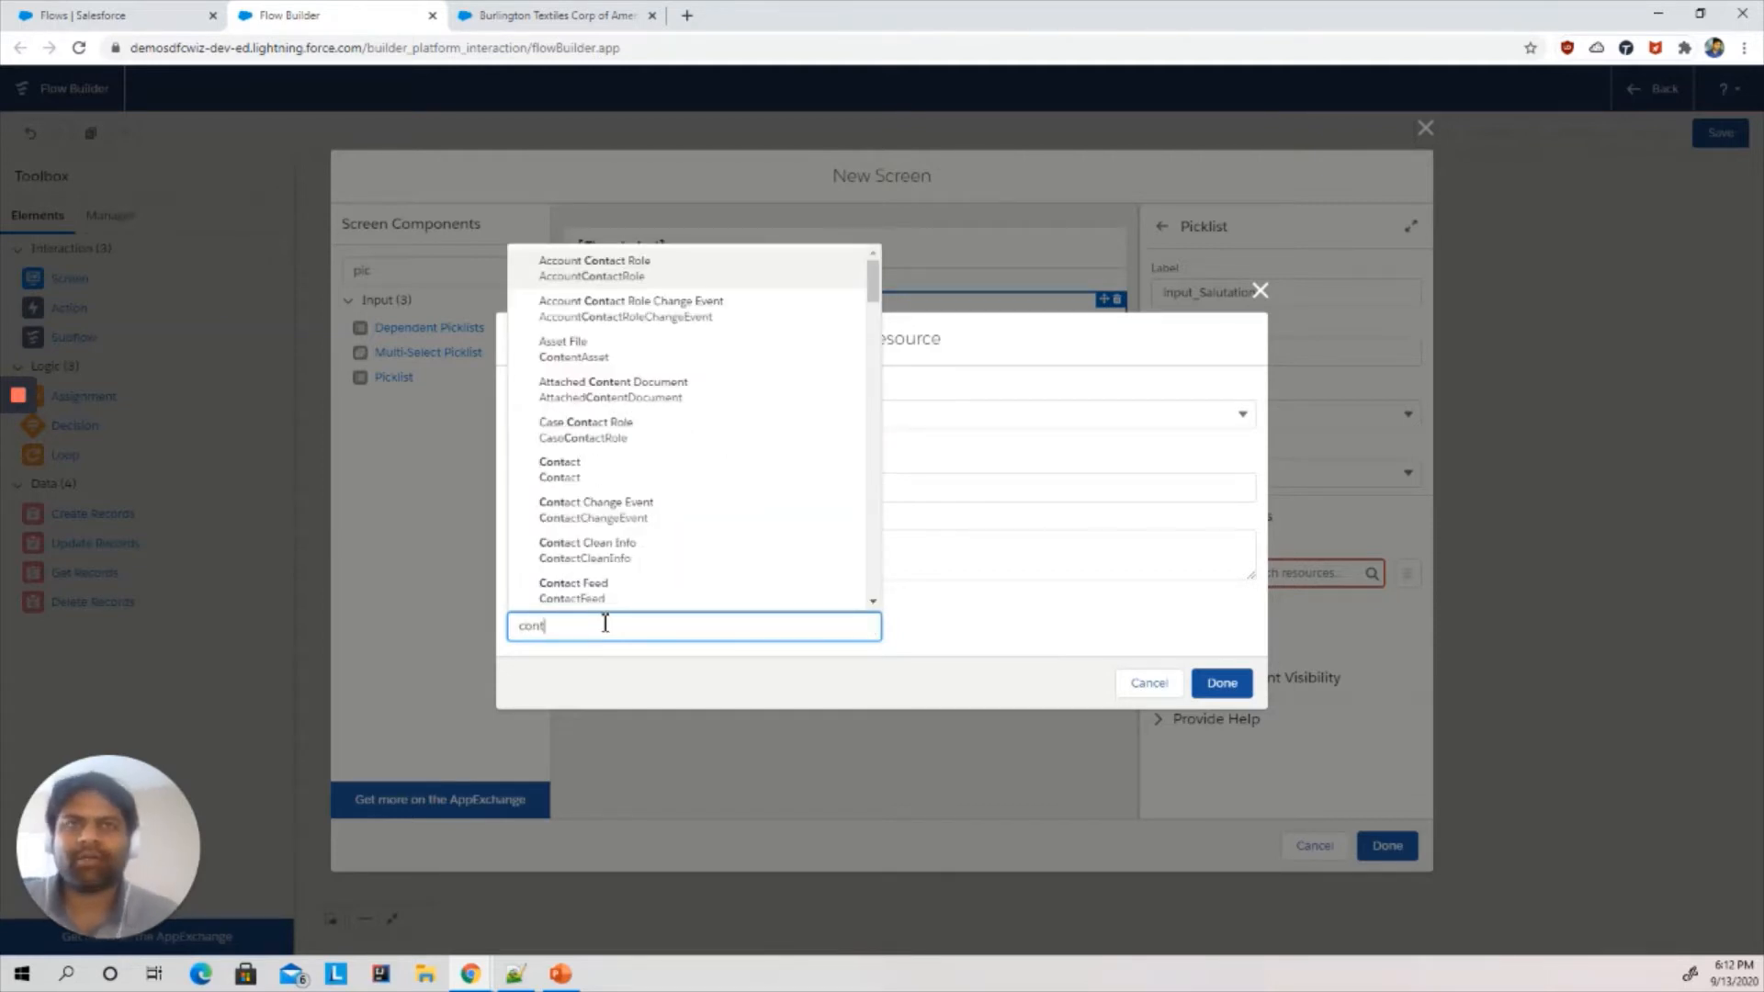
pyautogui.click(611, 471)
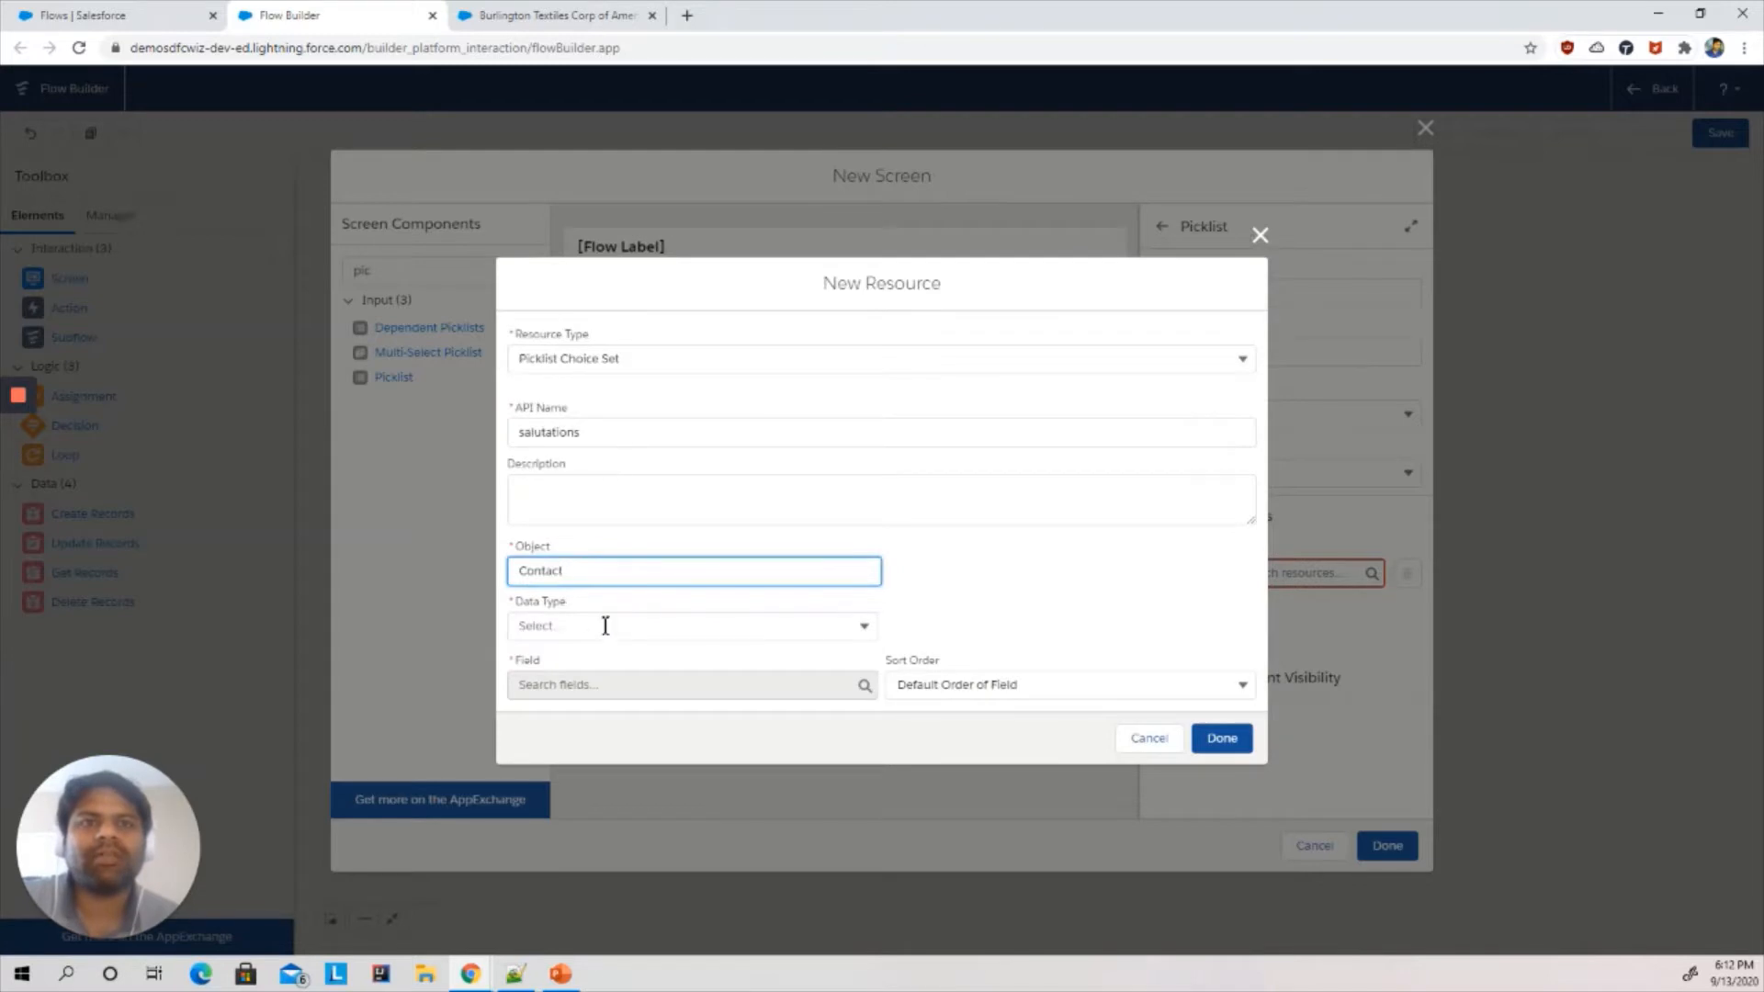
pyautogui.click(605, 630)
pyautogui.click(588, 659)
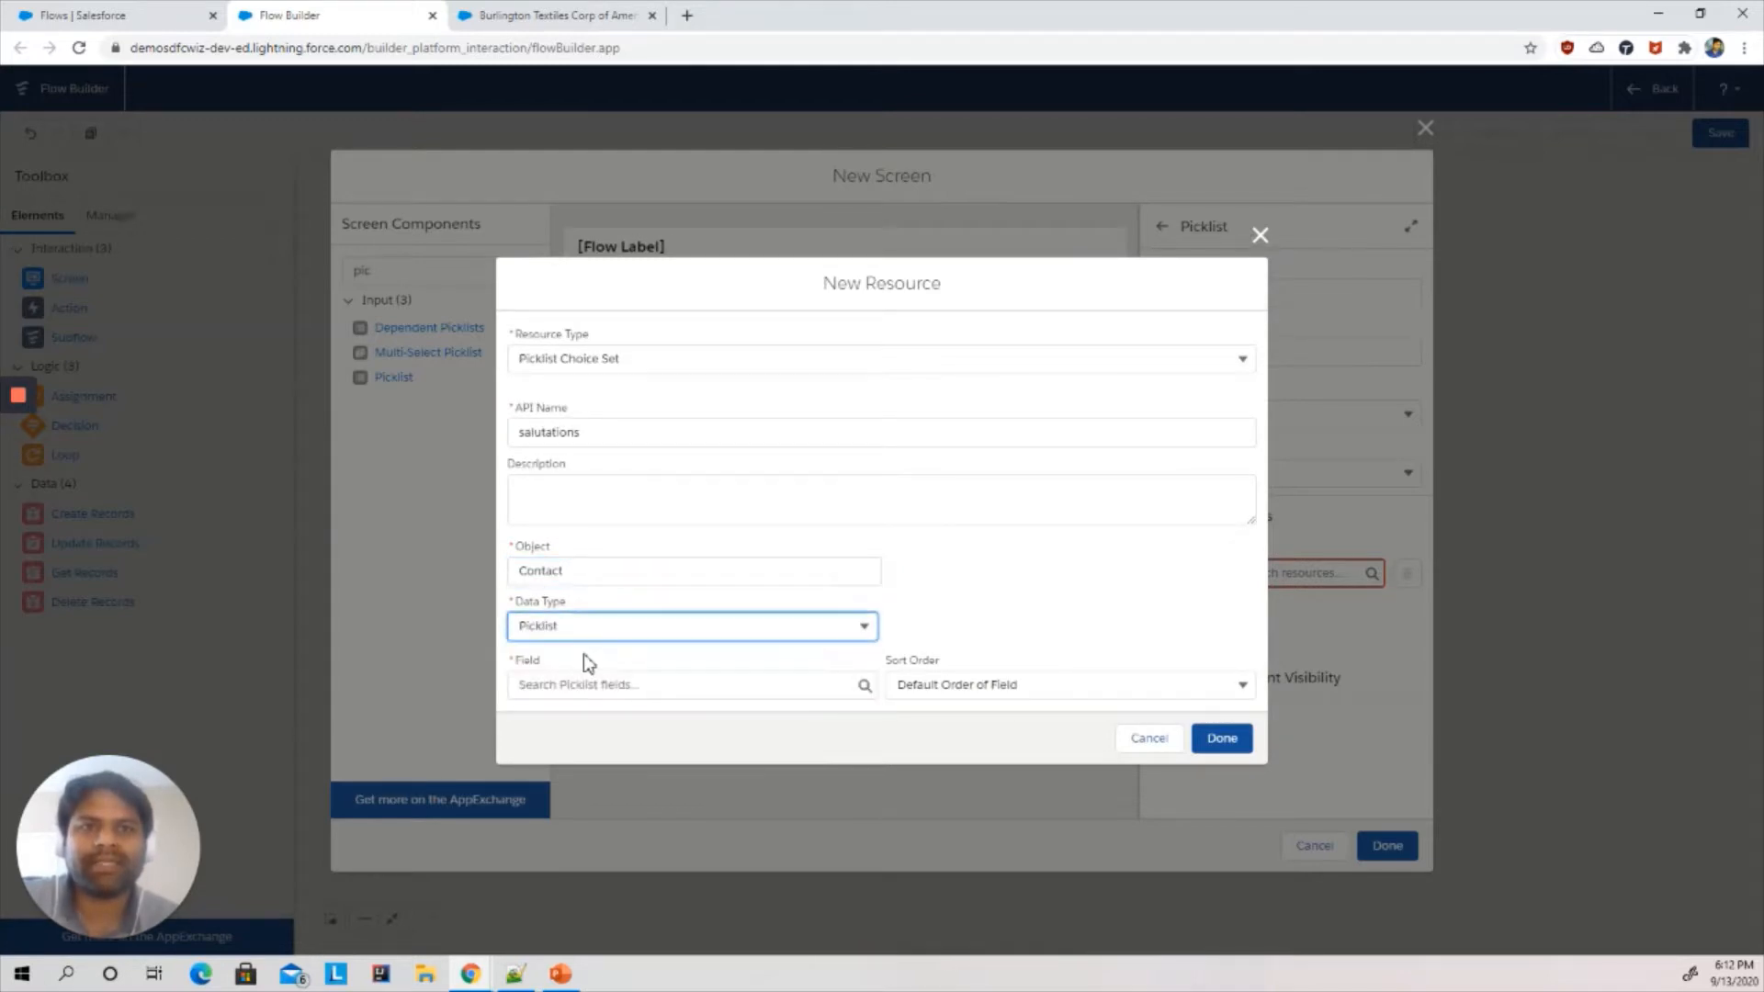
# - Choose the Salutation field with default sort order and save the choice set resource
pyautogui.click(570, 684)
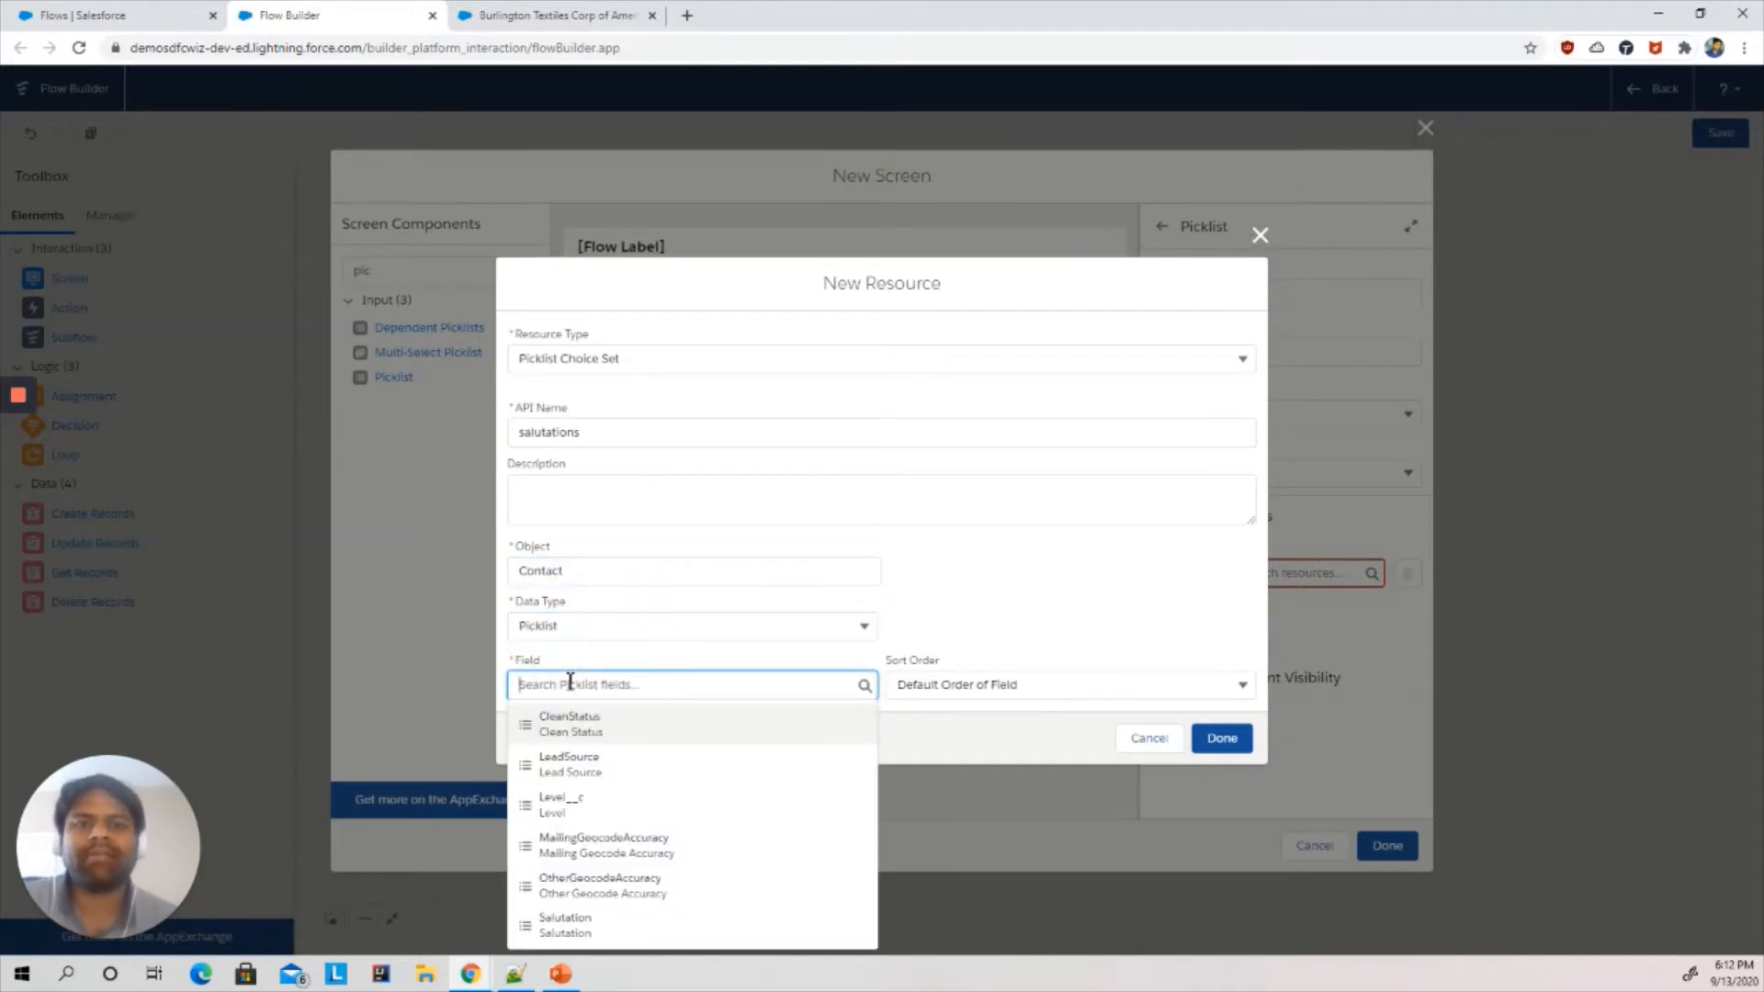
pyautogui.click(558, 925)
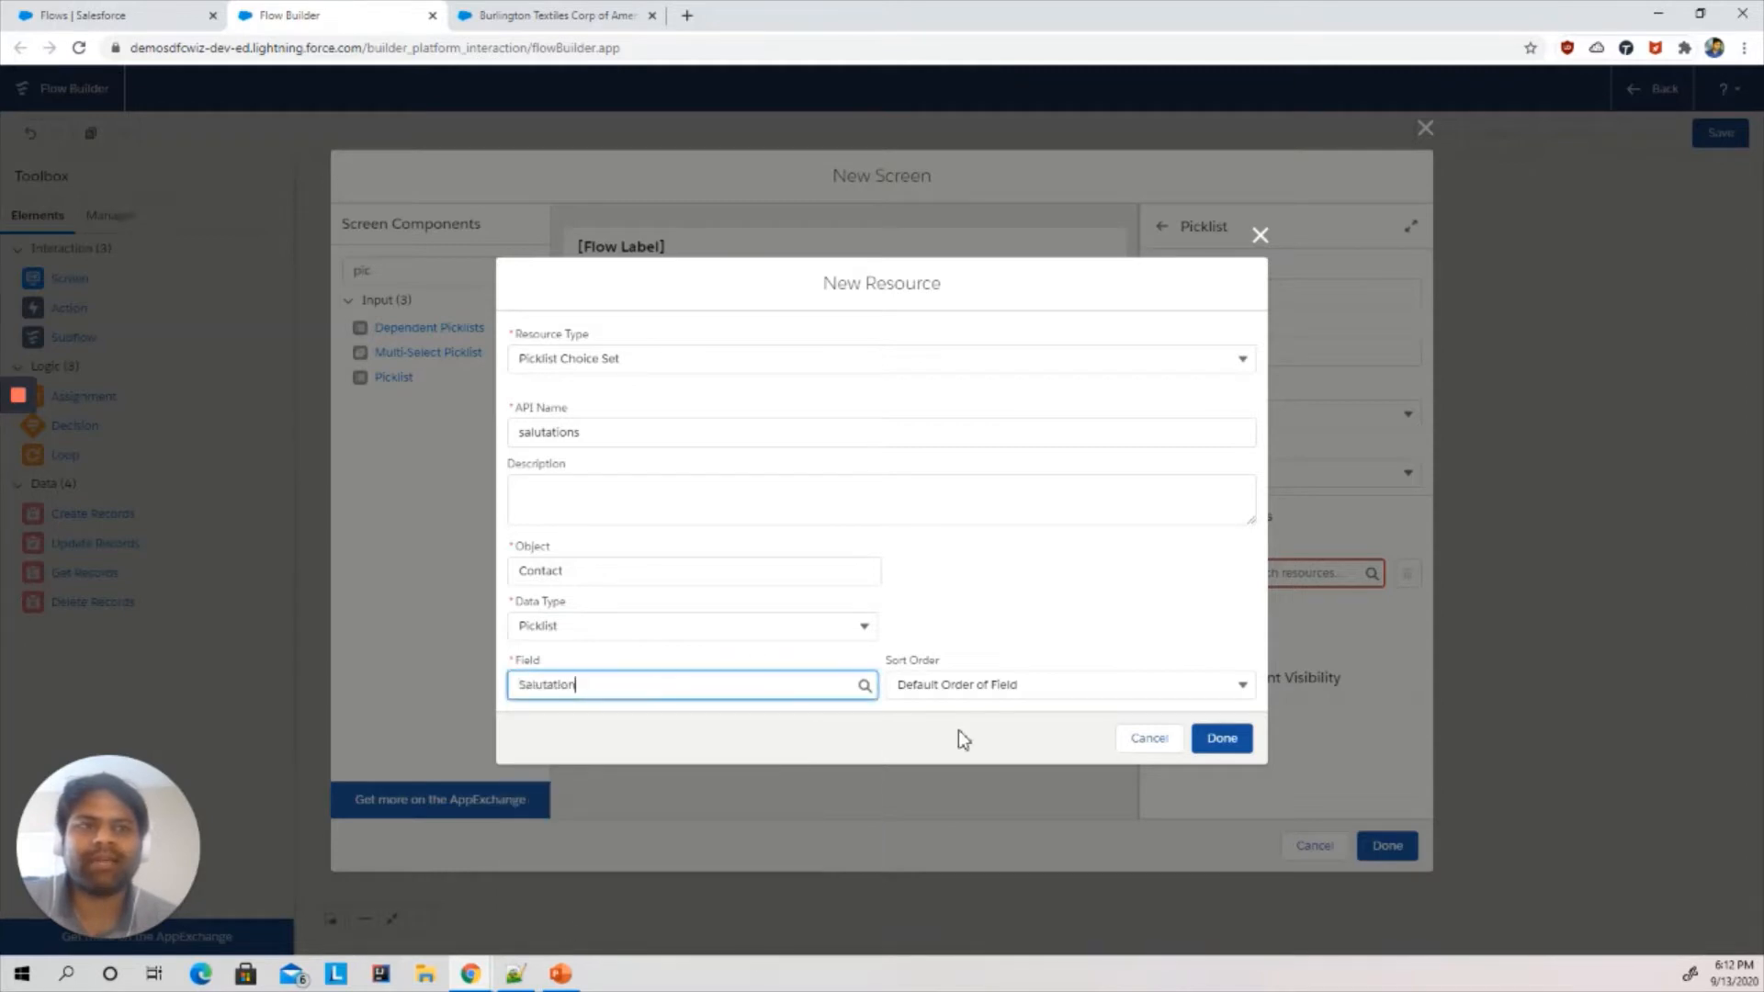
pyautogui.click(982, 688)
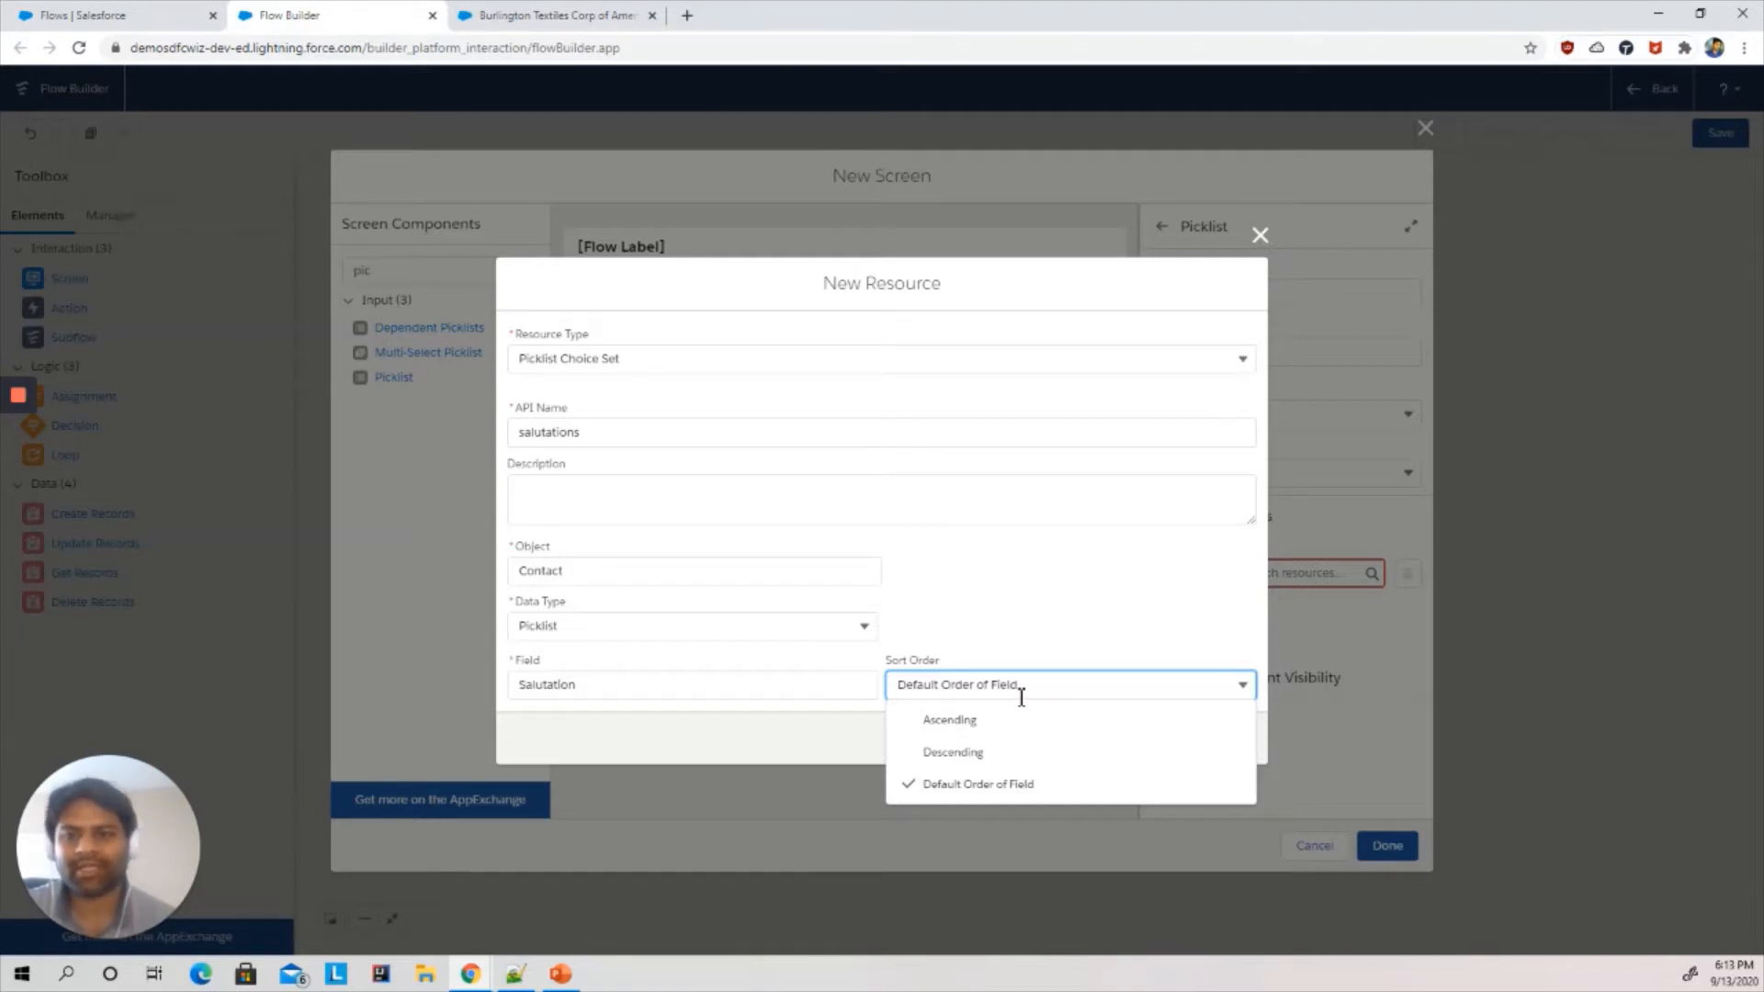
pyautogui.click(1039, 598)
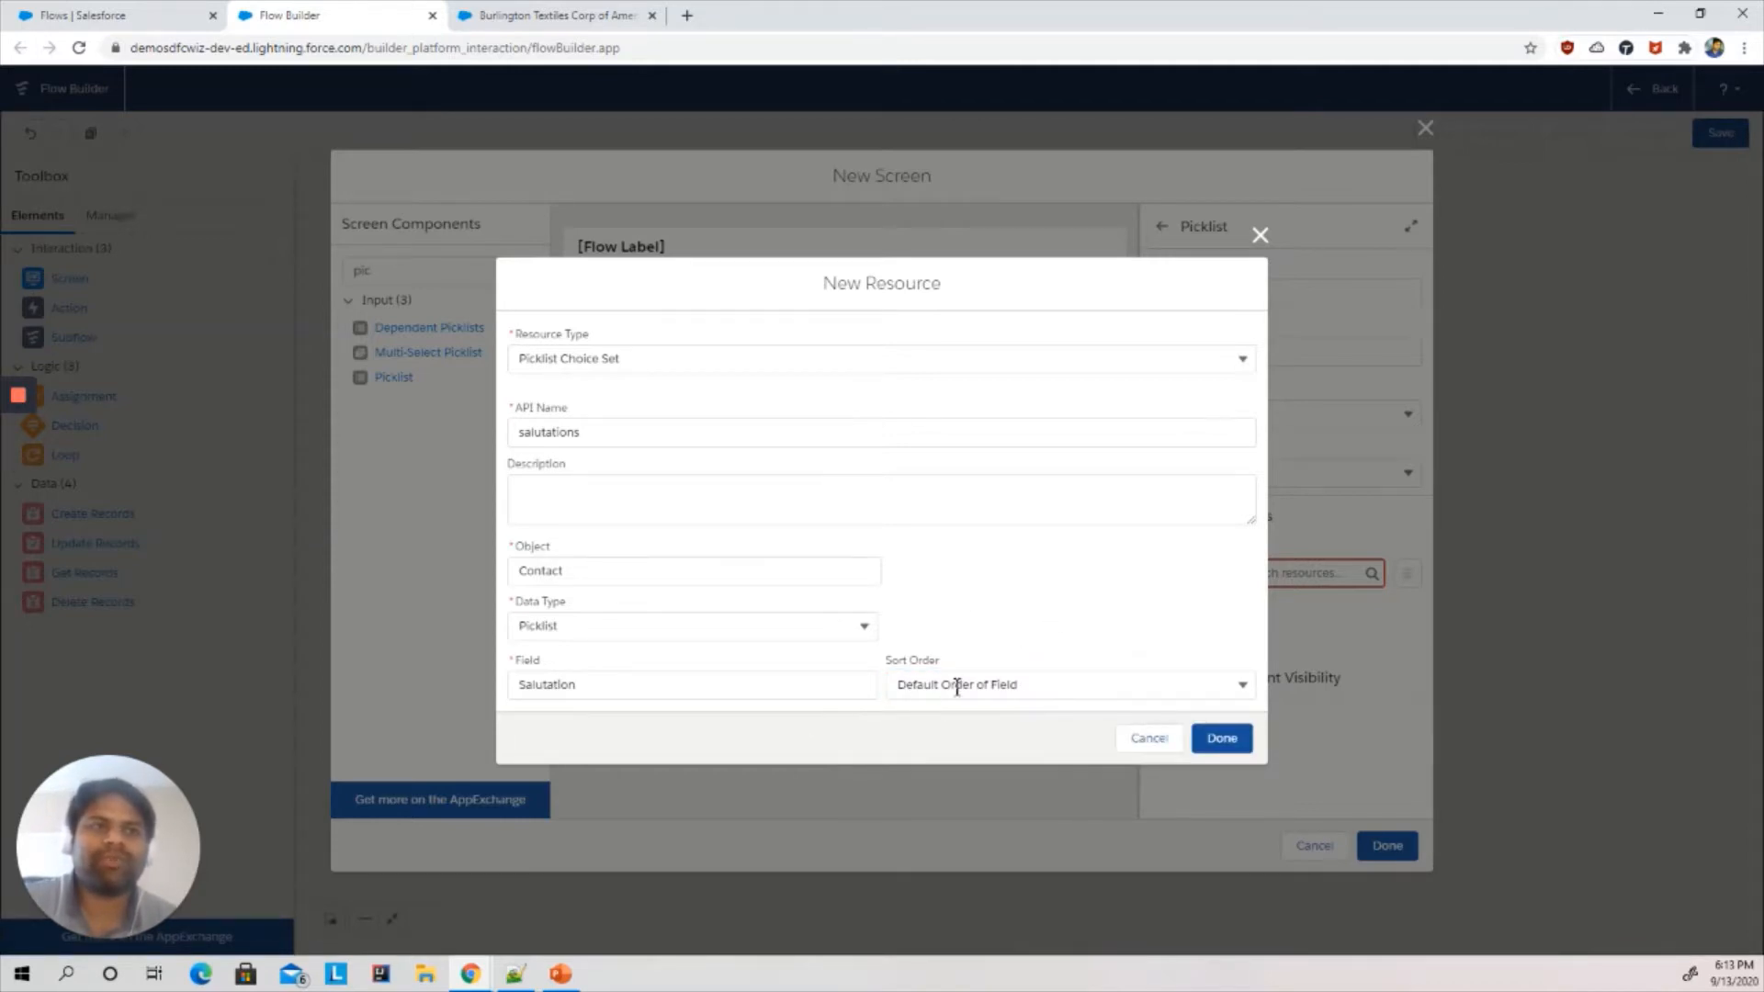
pyautogui.click(1229, 744)
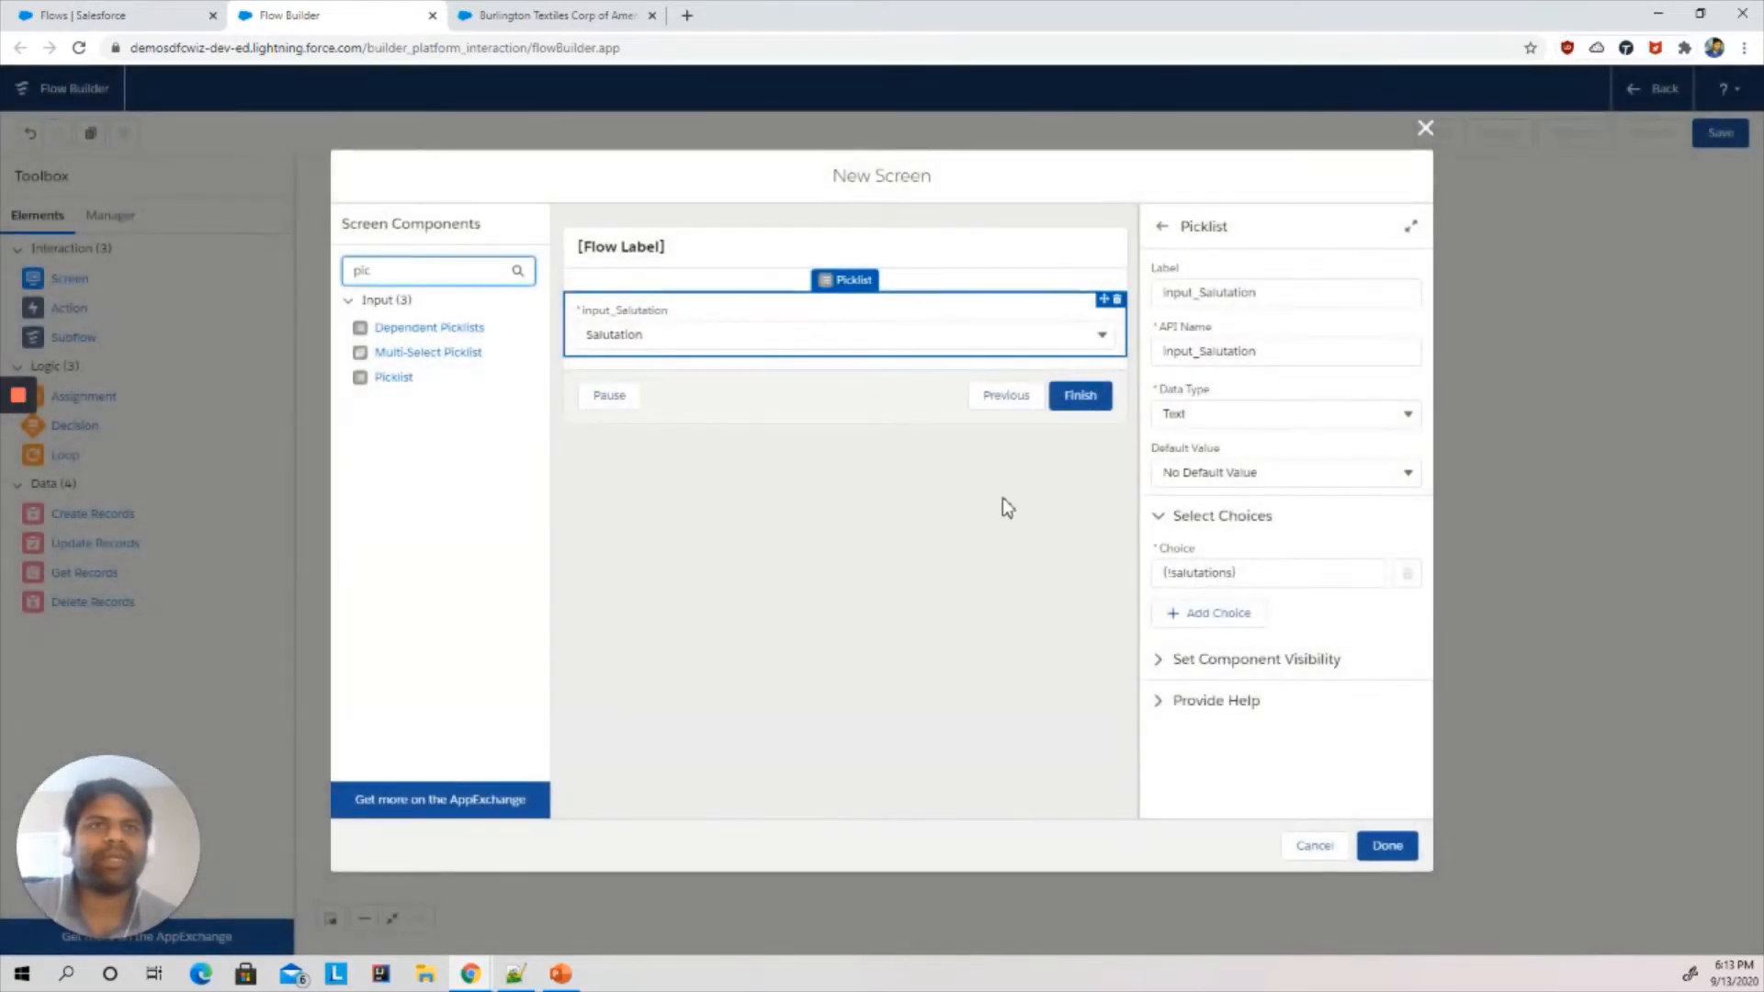
# - Relabel the picklist component as Saluatation
pyautogui.doubleClick(1277, 294)
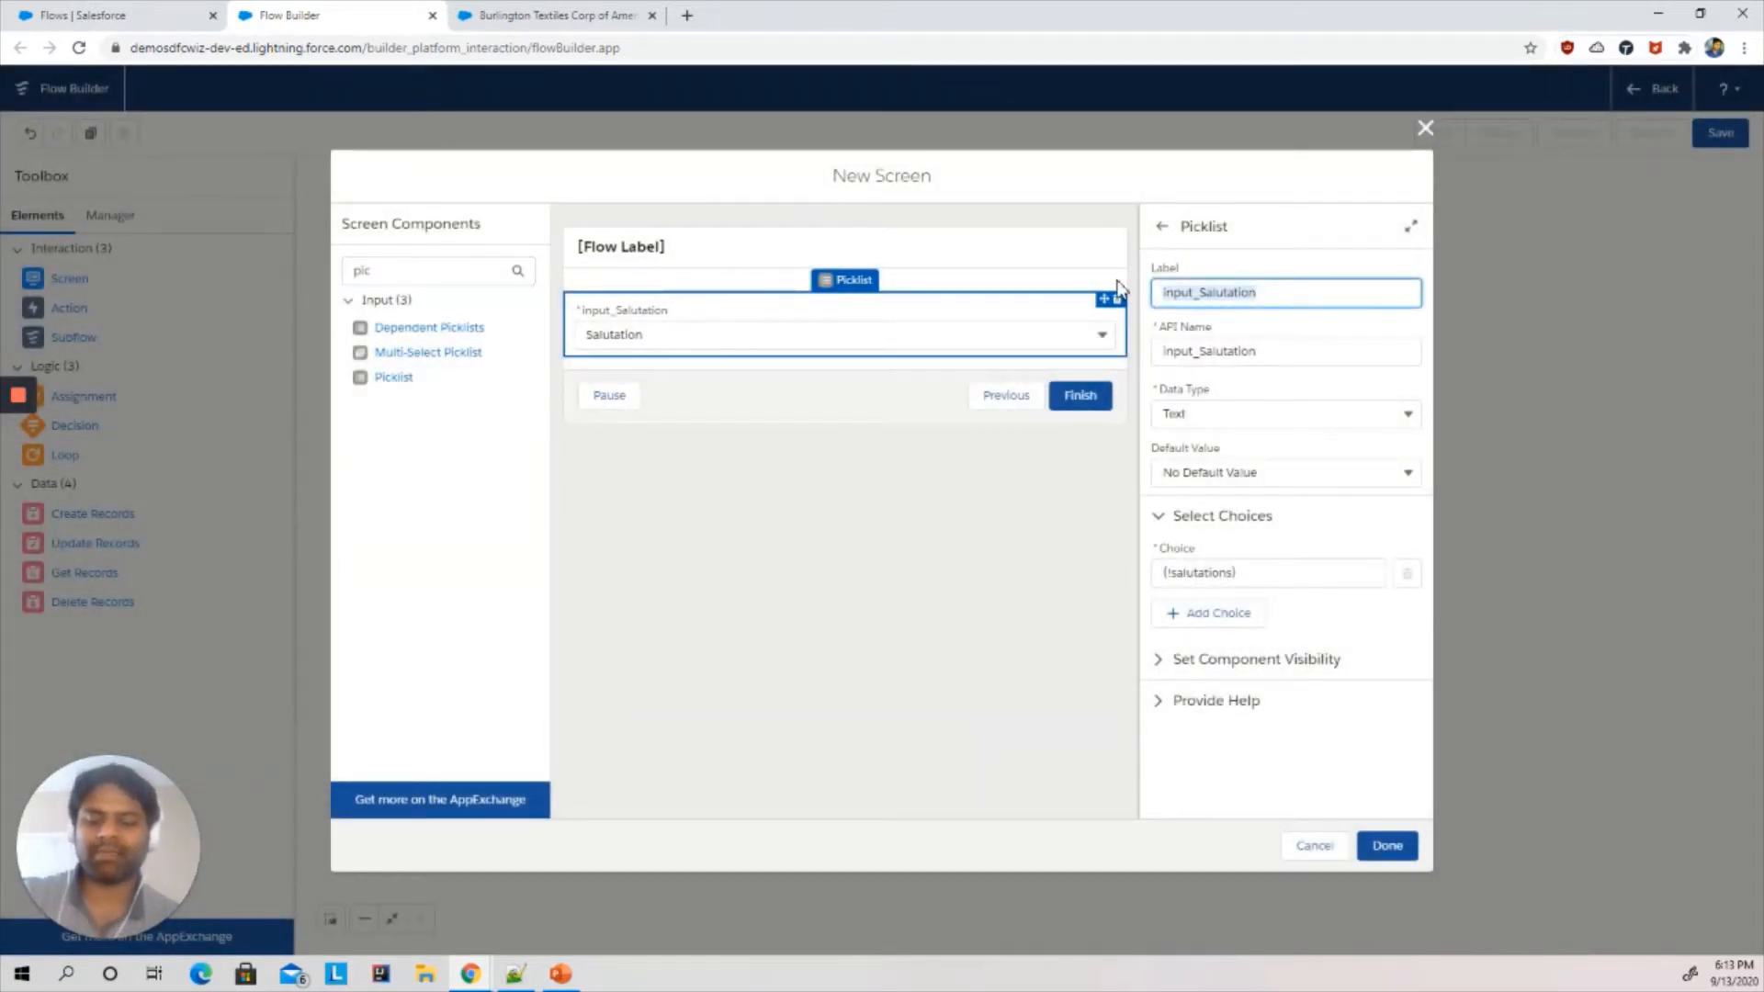
pyautogui.write('Salu')
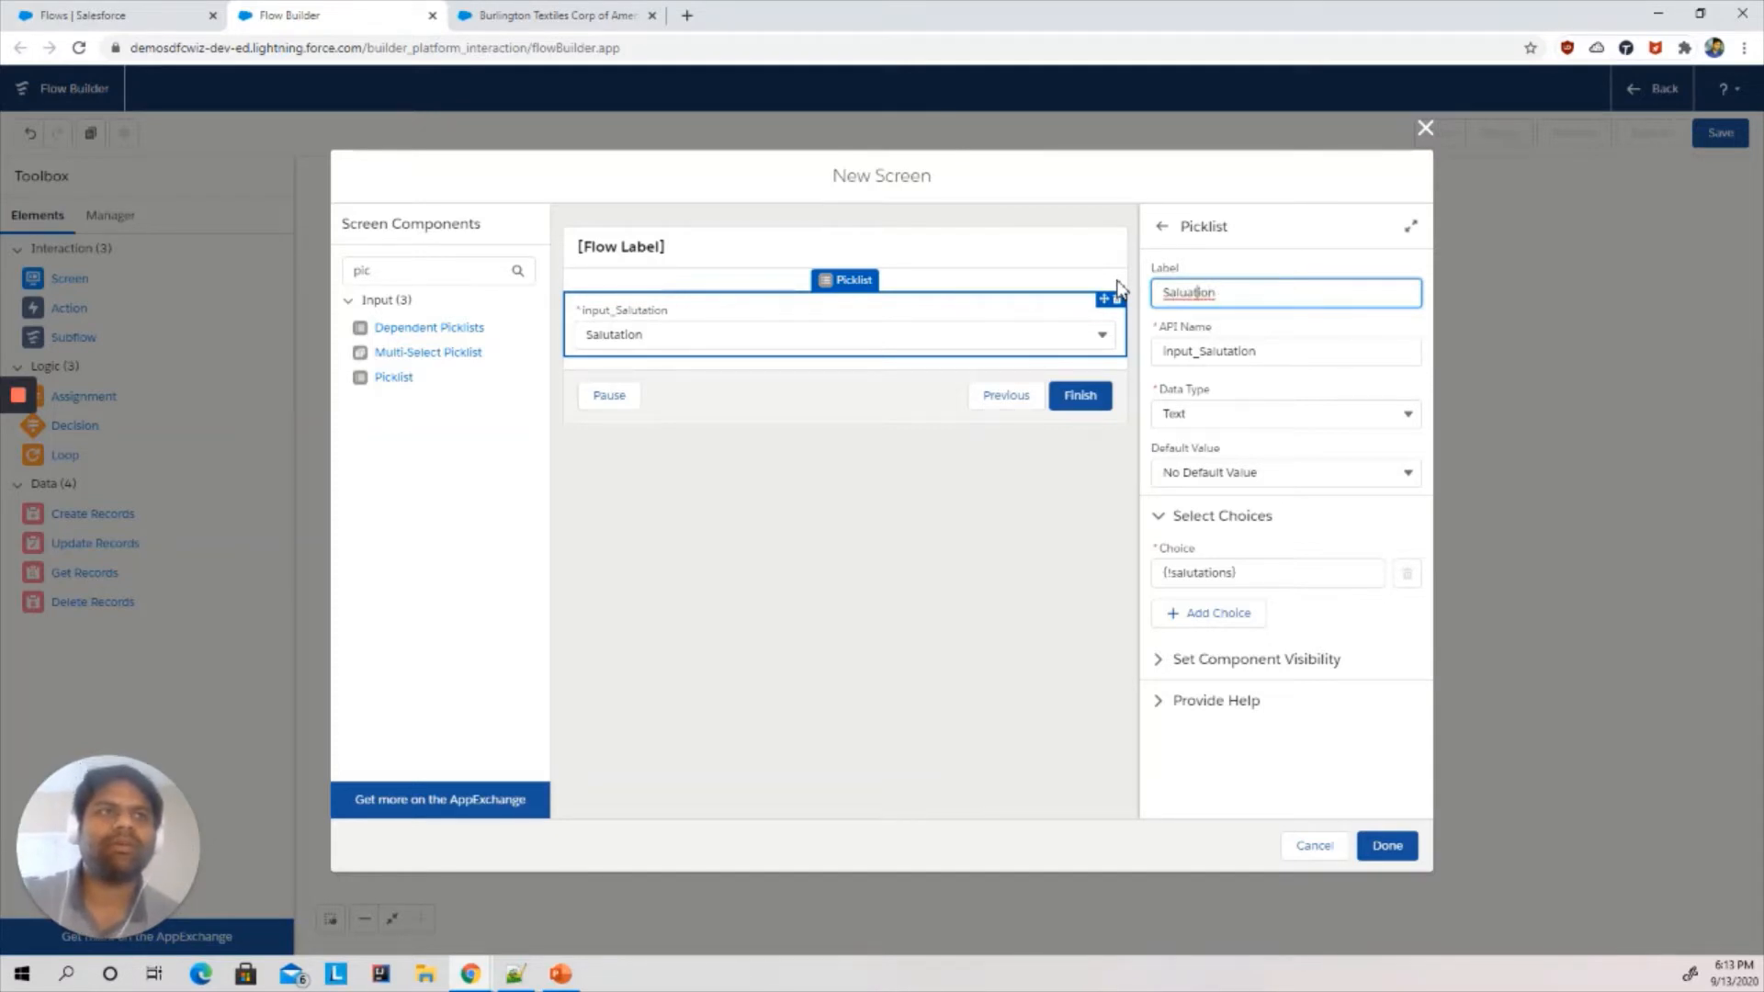
pyautogui.write('at')
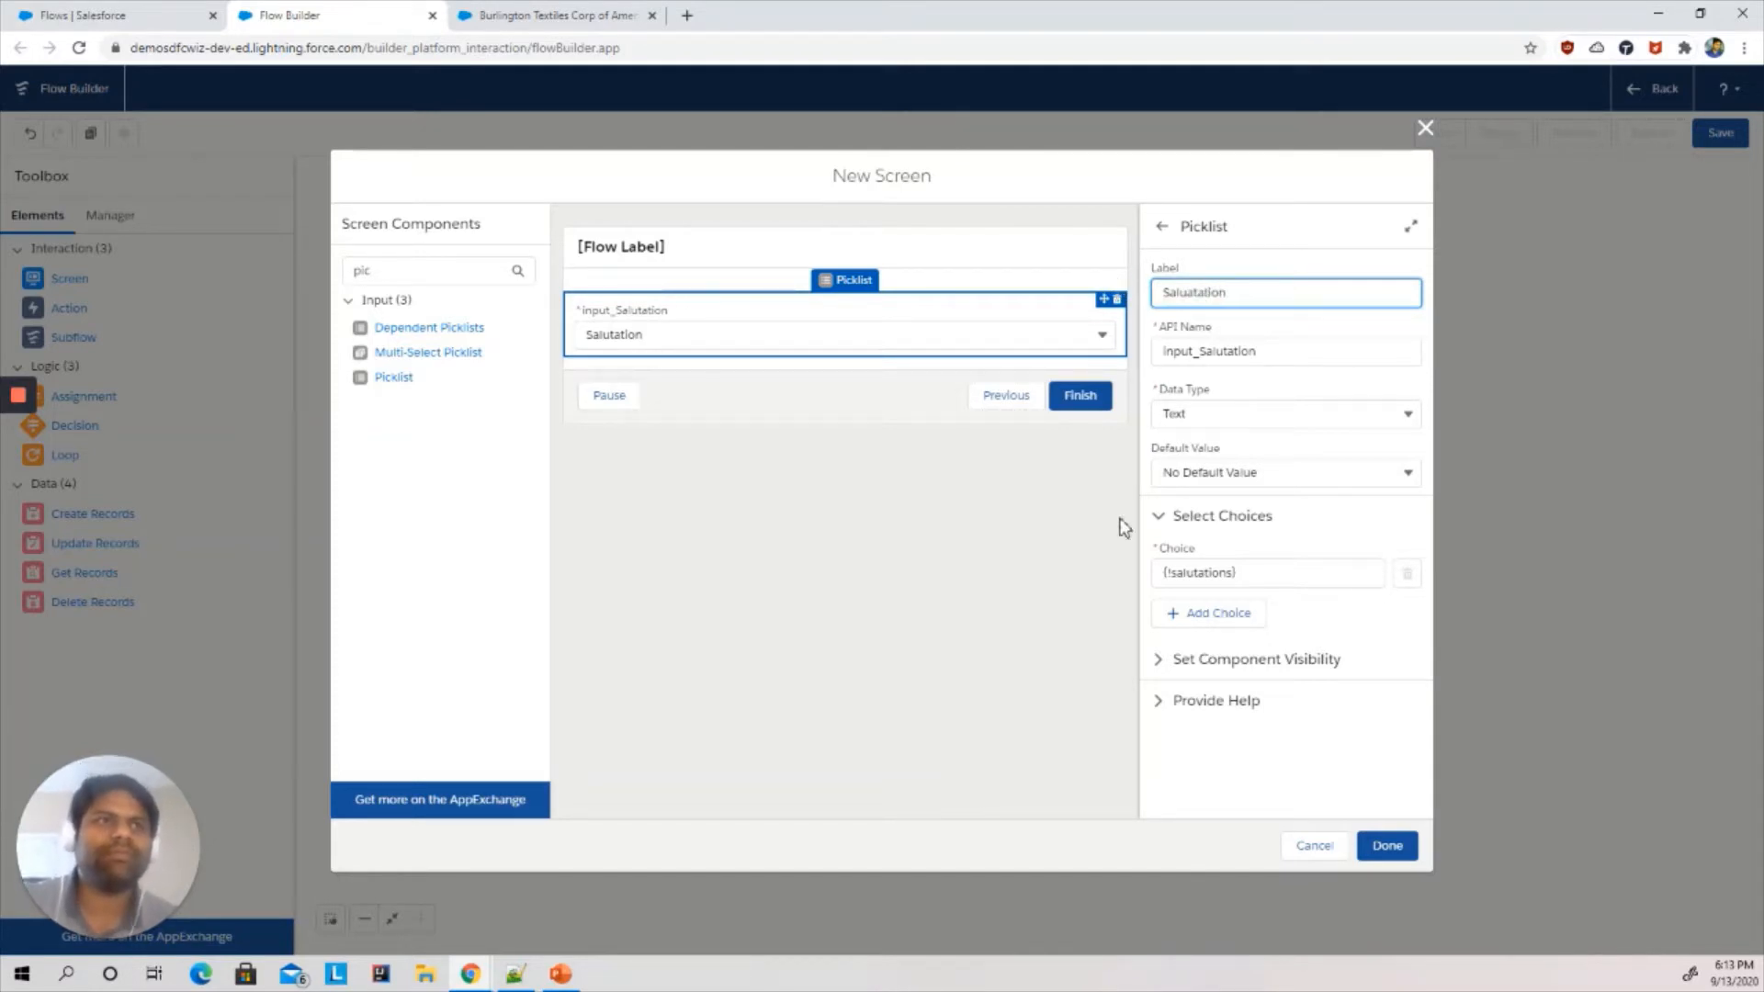
pyautogui.click(1122, 521)
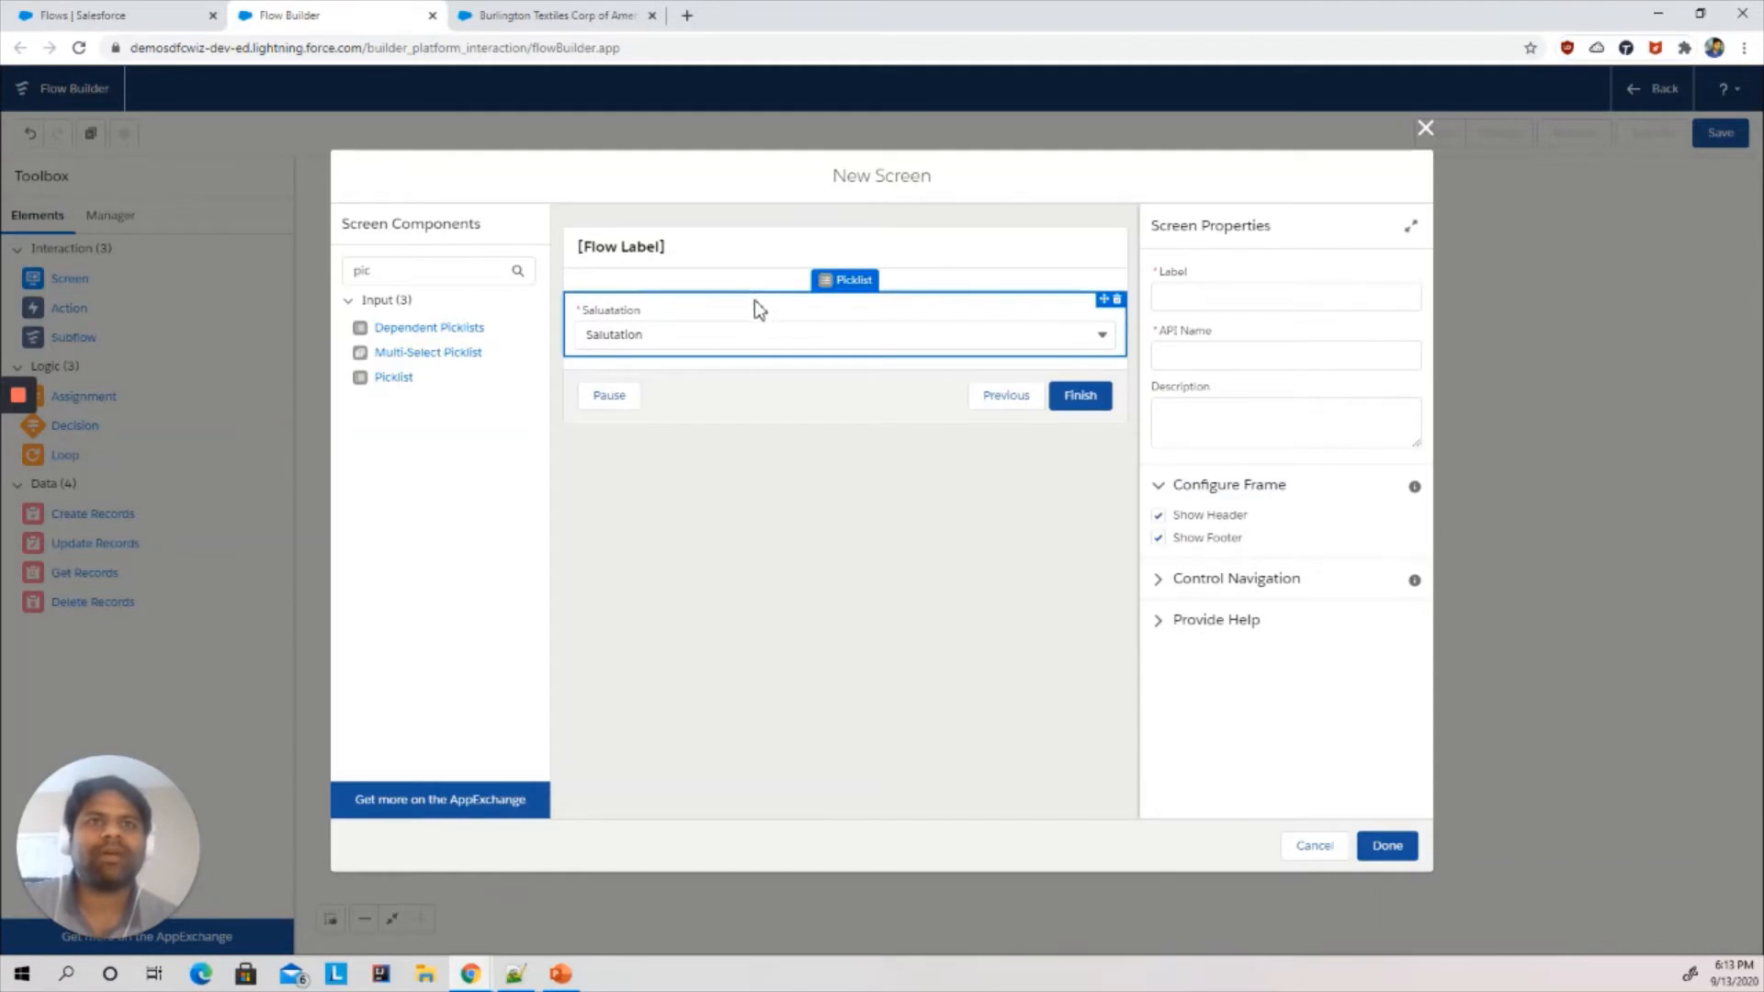
pyautogui.click(731, 317)
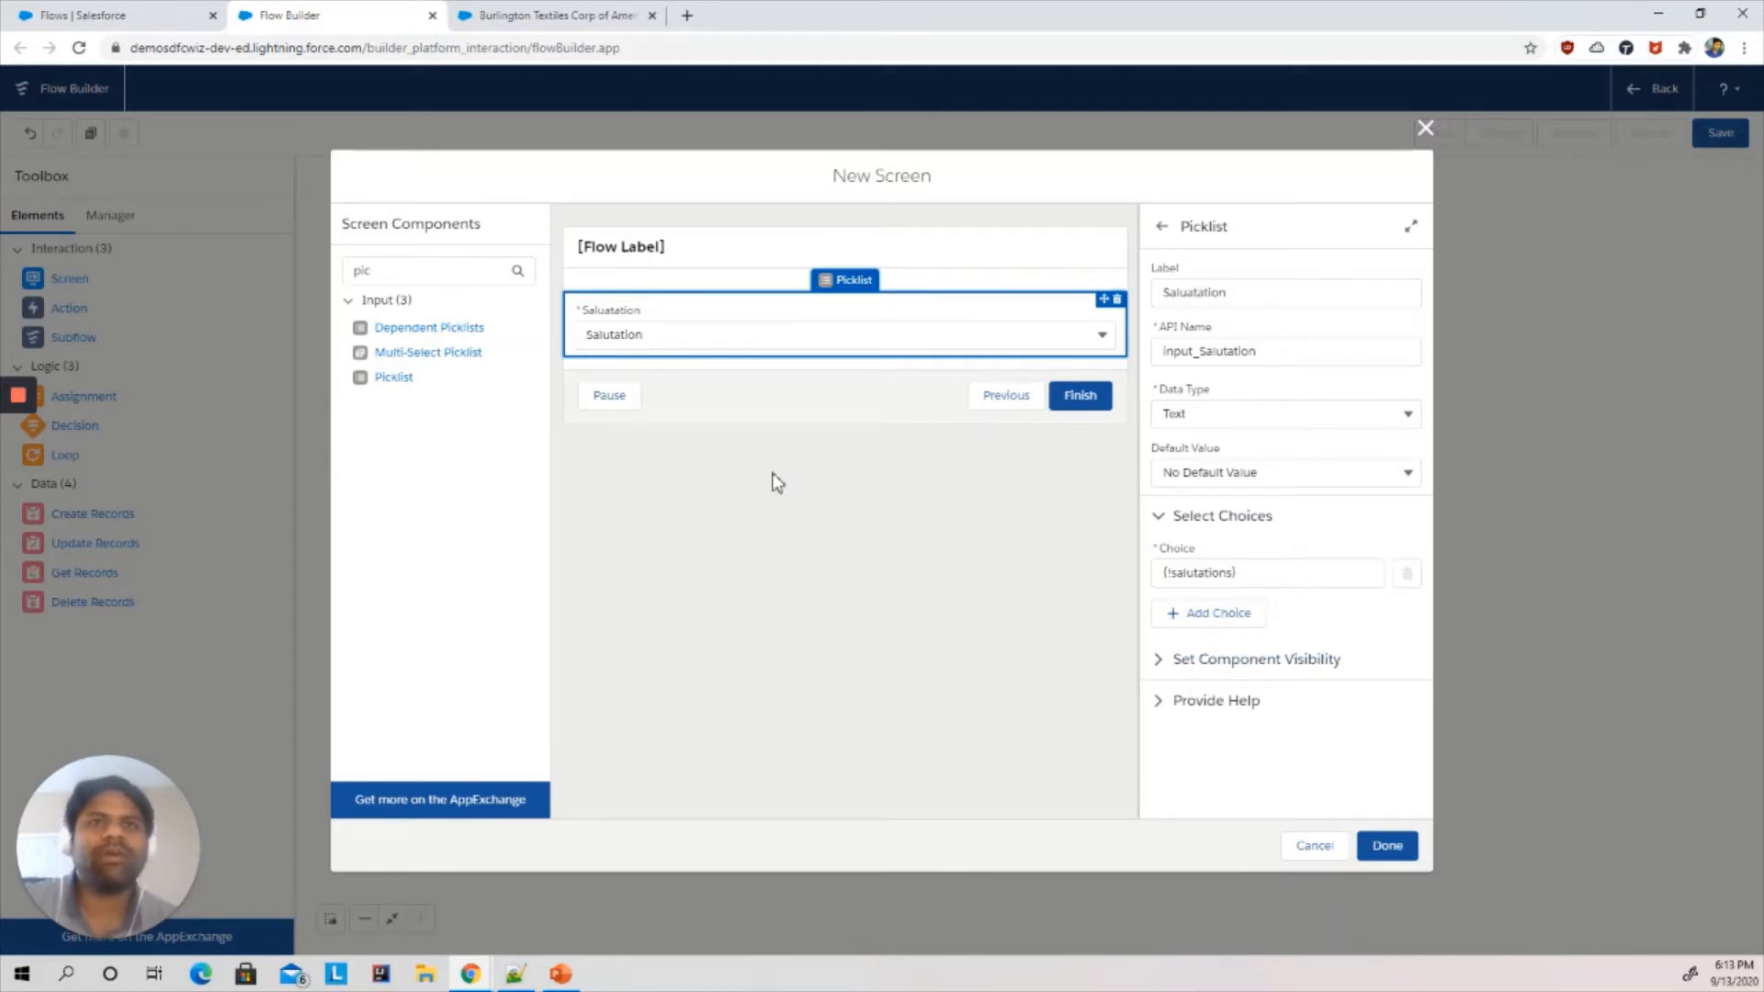
pyautogui.click(770, 503)
pyautogui.click(532, 15)
pyautogui.click(370, 13)
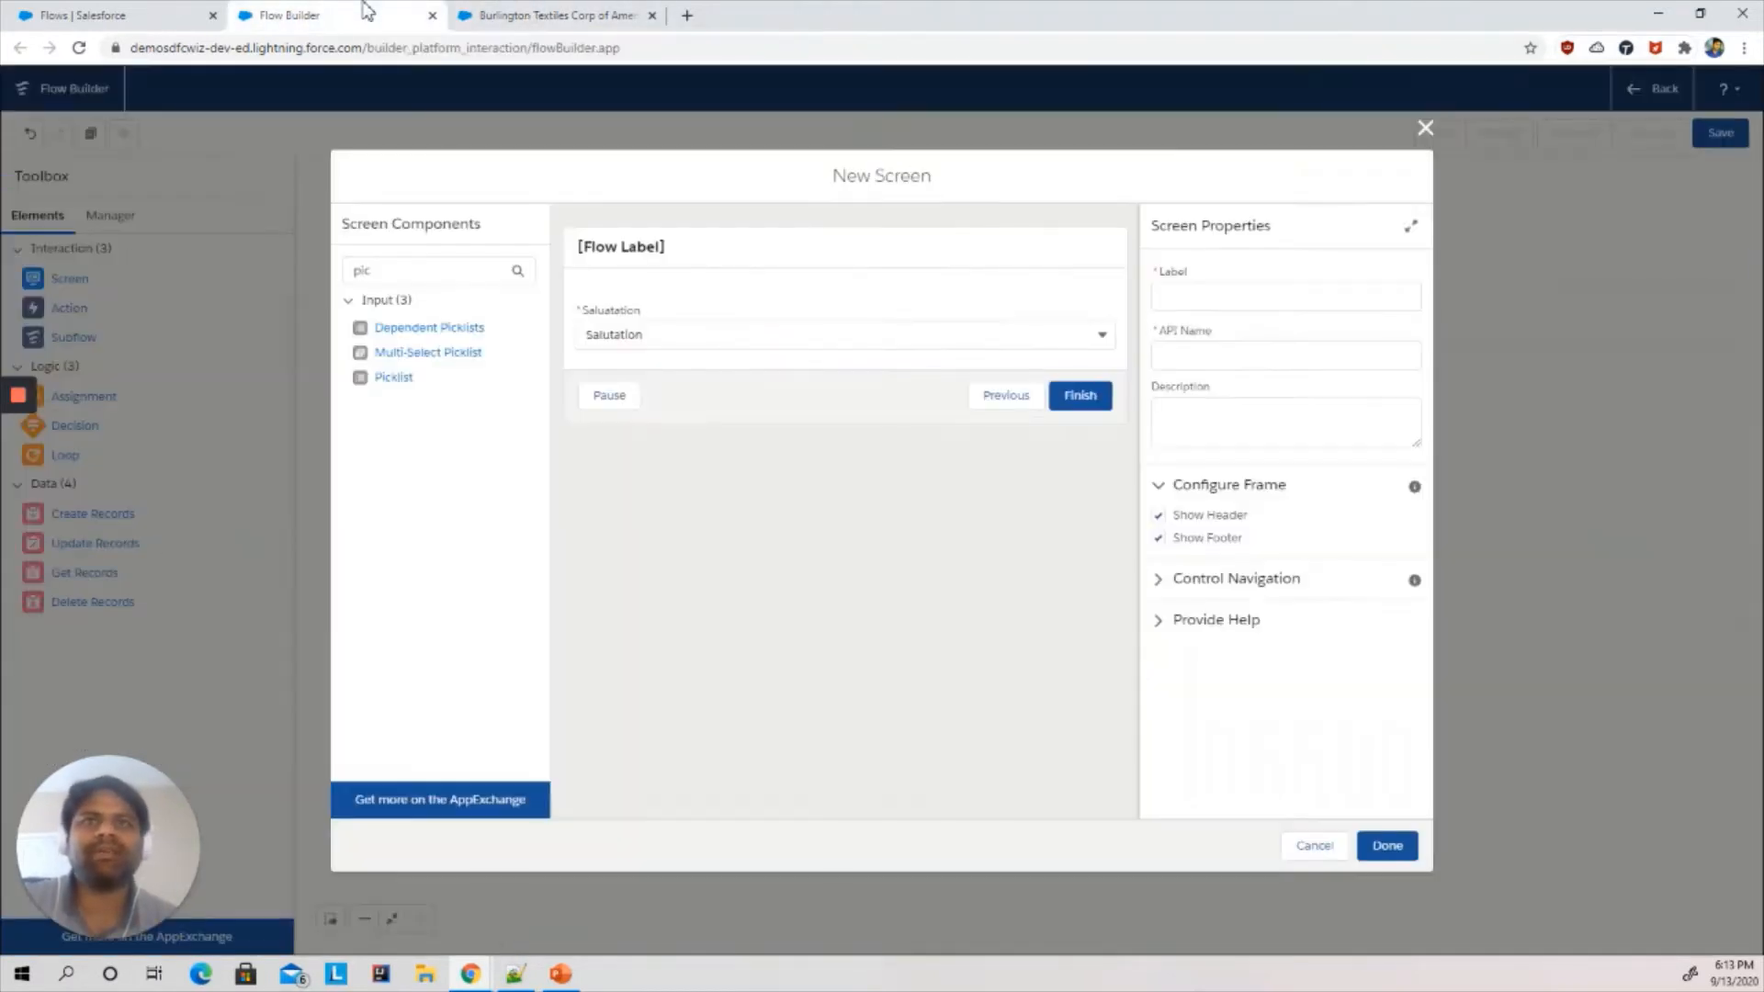
# - Search the components for text and add a Text input below the picklist
pyautogui.click(402, 272)
pyautogui.press('BackSpace')
pyautogui.press('BackSpace')
pyautogui.press('BackSpace')
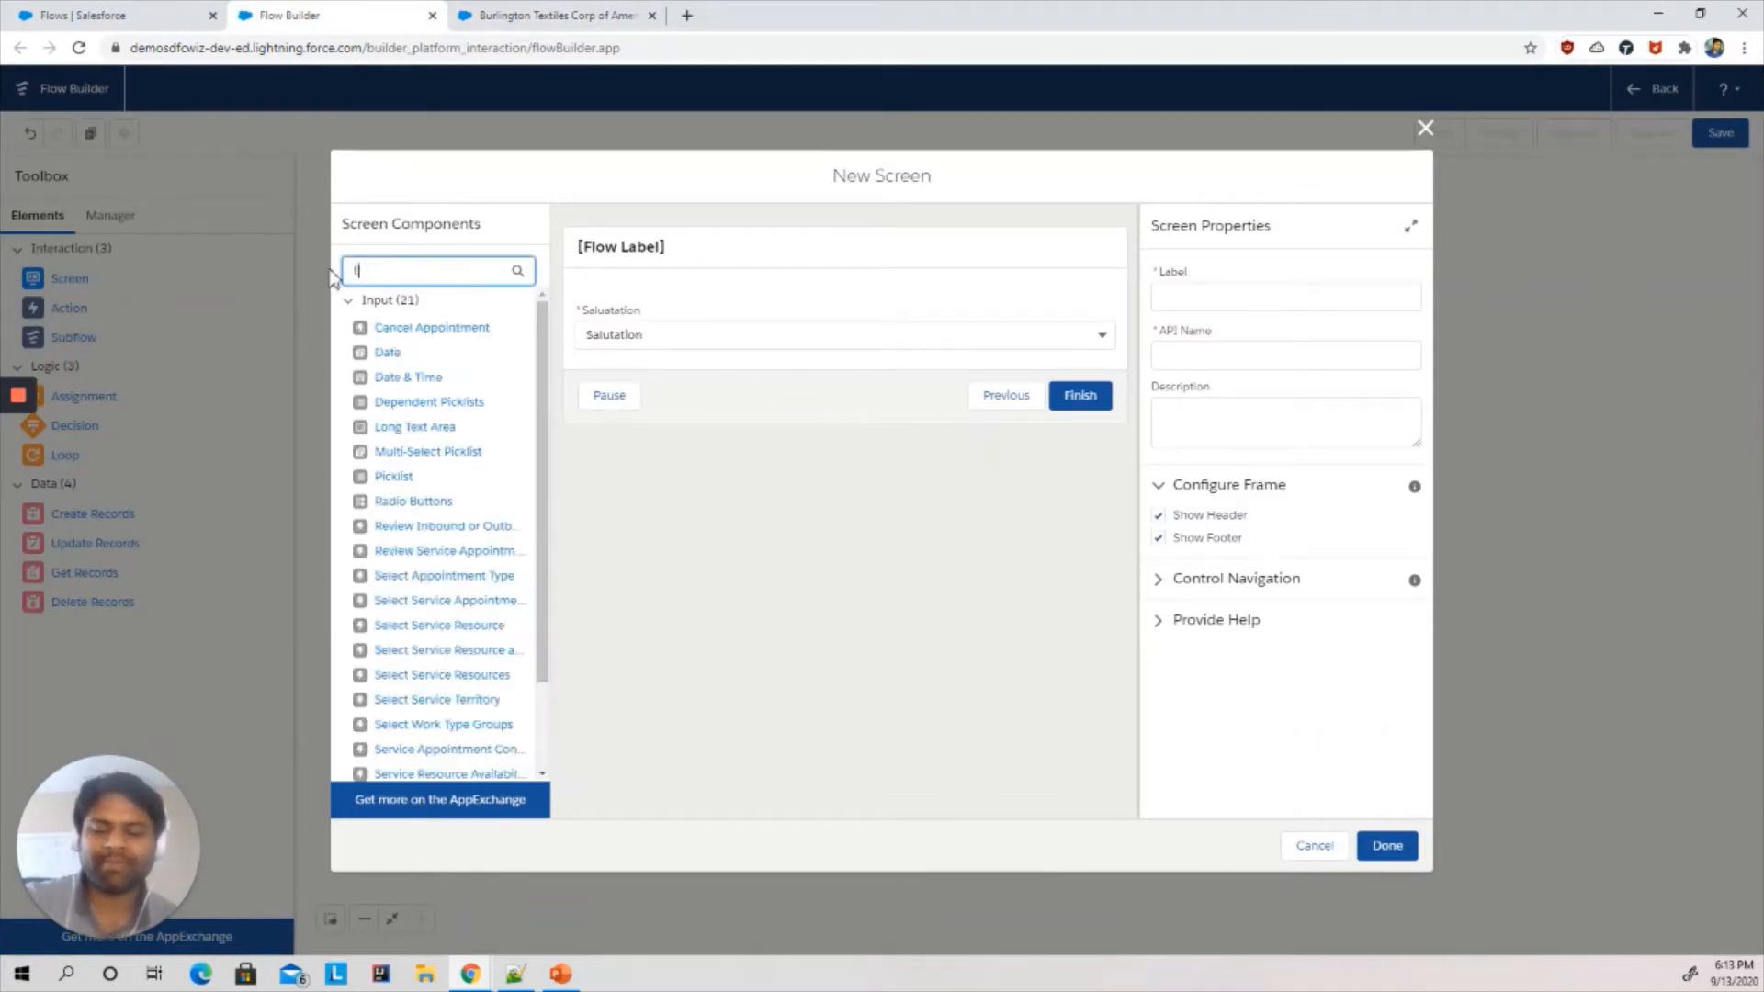
pyautogui.write('text')
pyautogui.moveTo(386, 353); pyautogui.dragTo(670, 367)
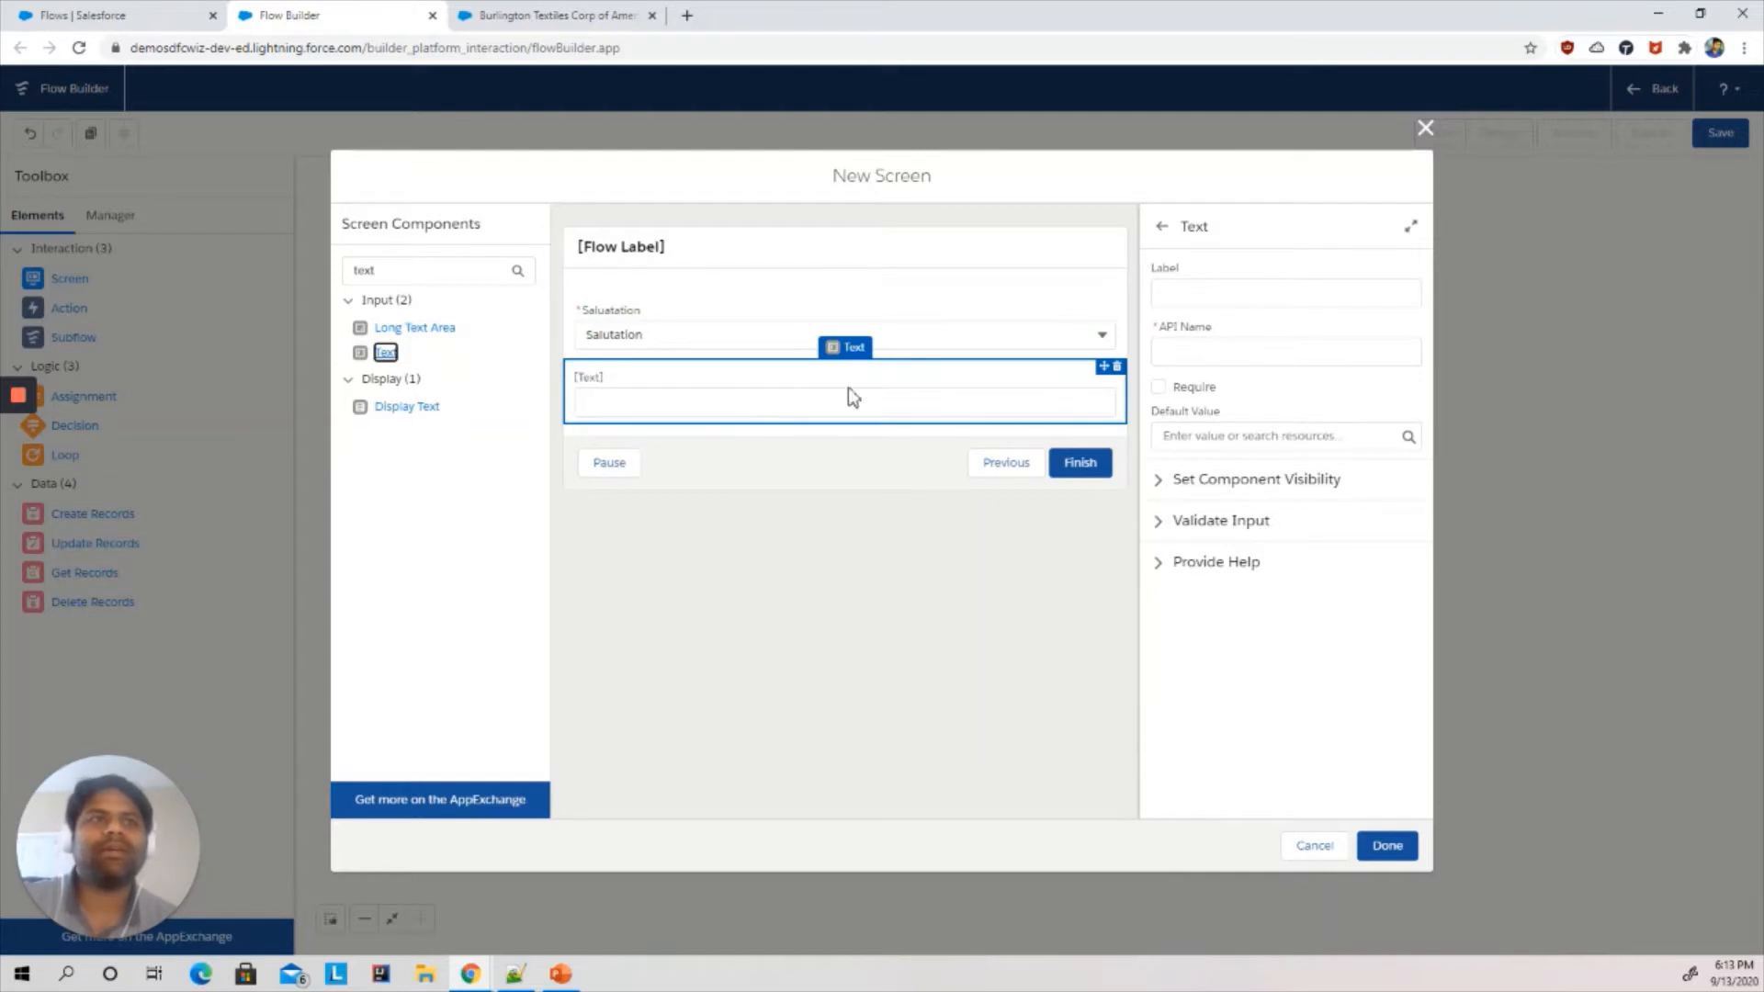
# - Label the text input First Name and mark it as required
pyautogui.click(1221, 289)
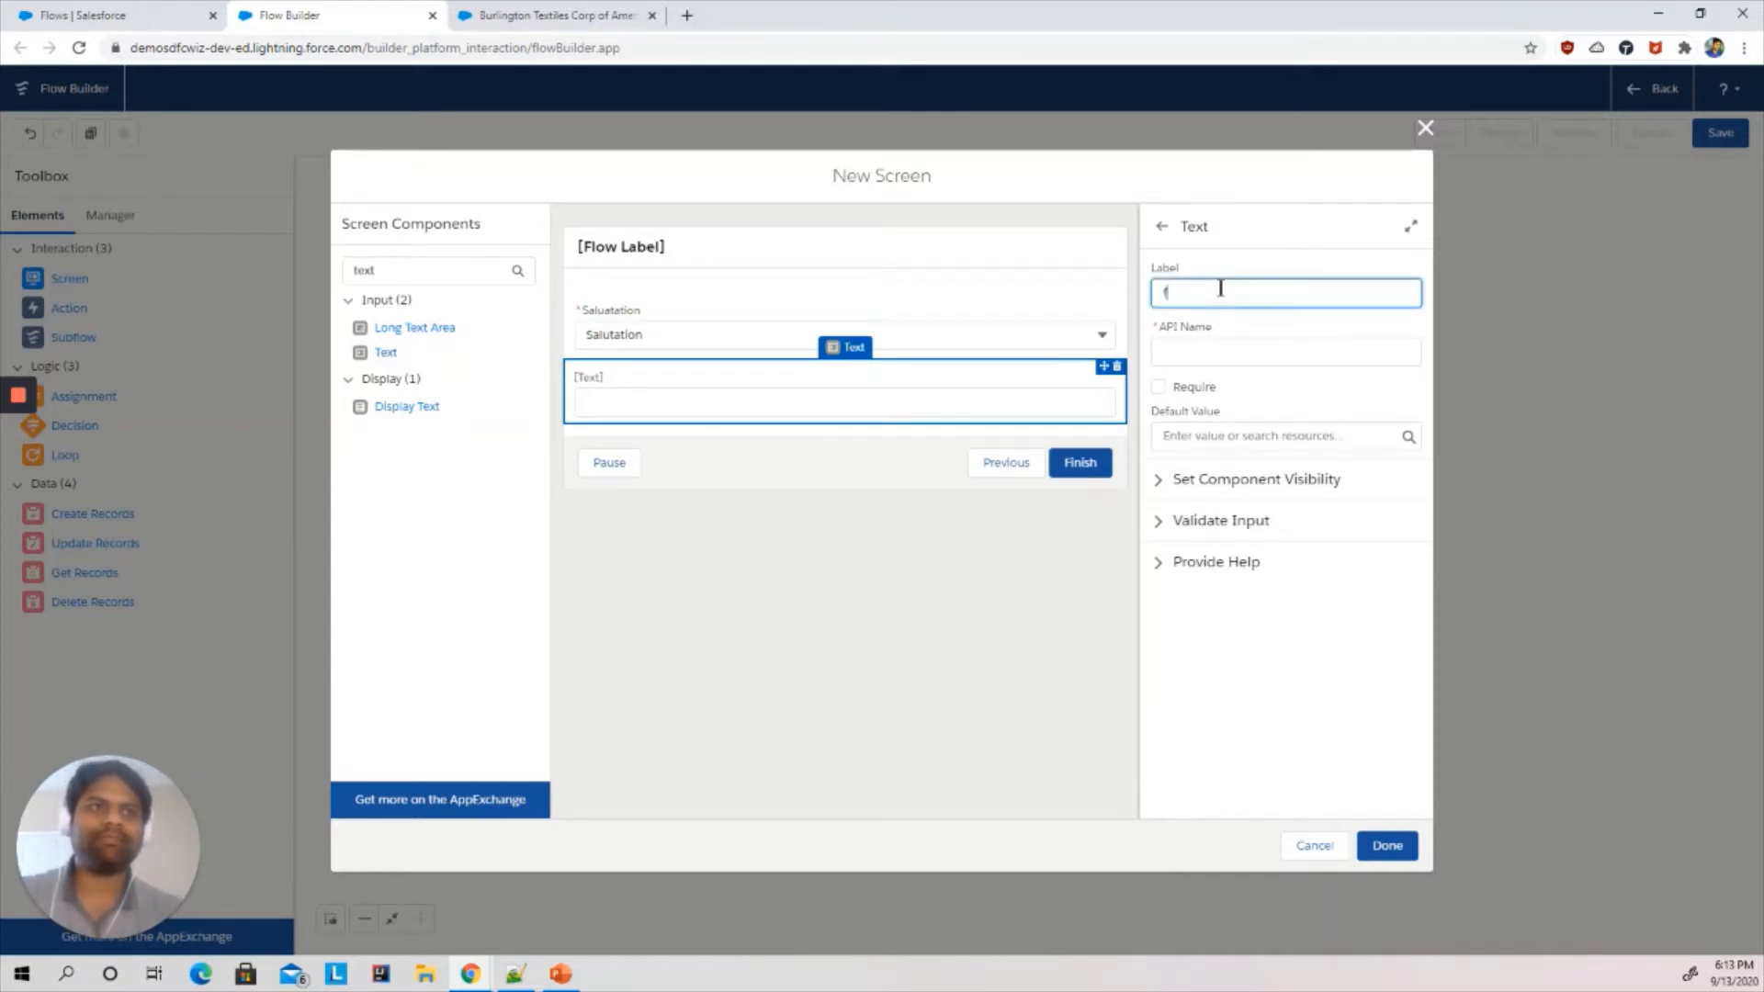
pyautogui.write('First N')
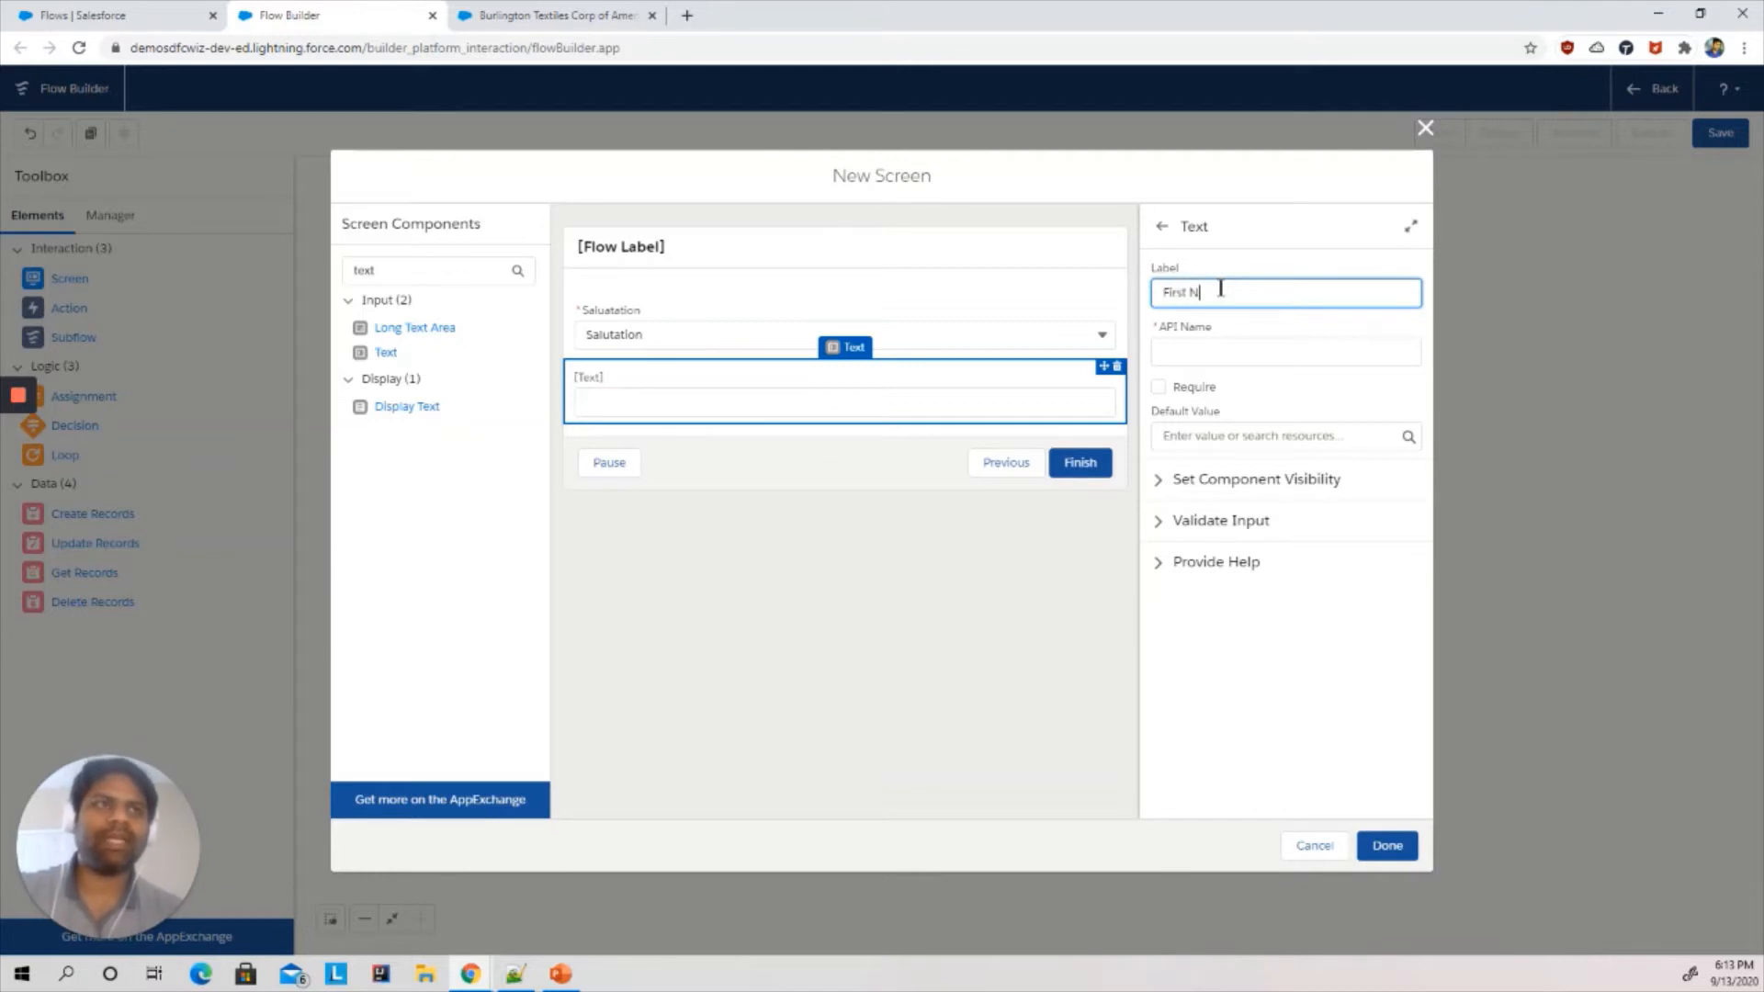
pyautogui.write('ame')
pyautogui.press('Tab')
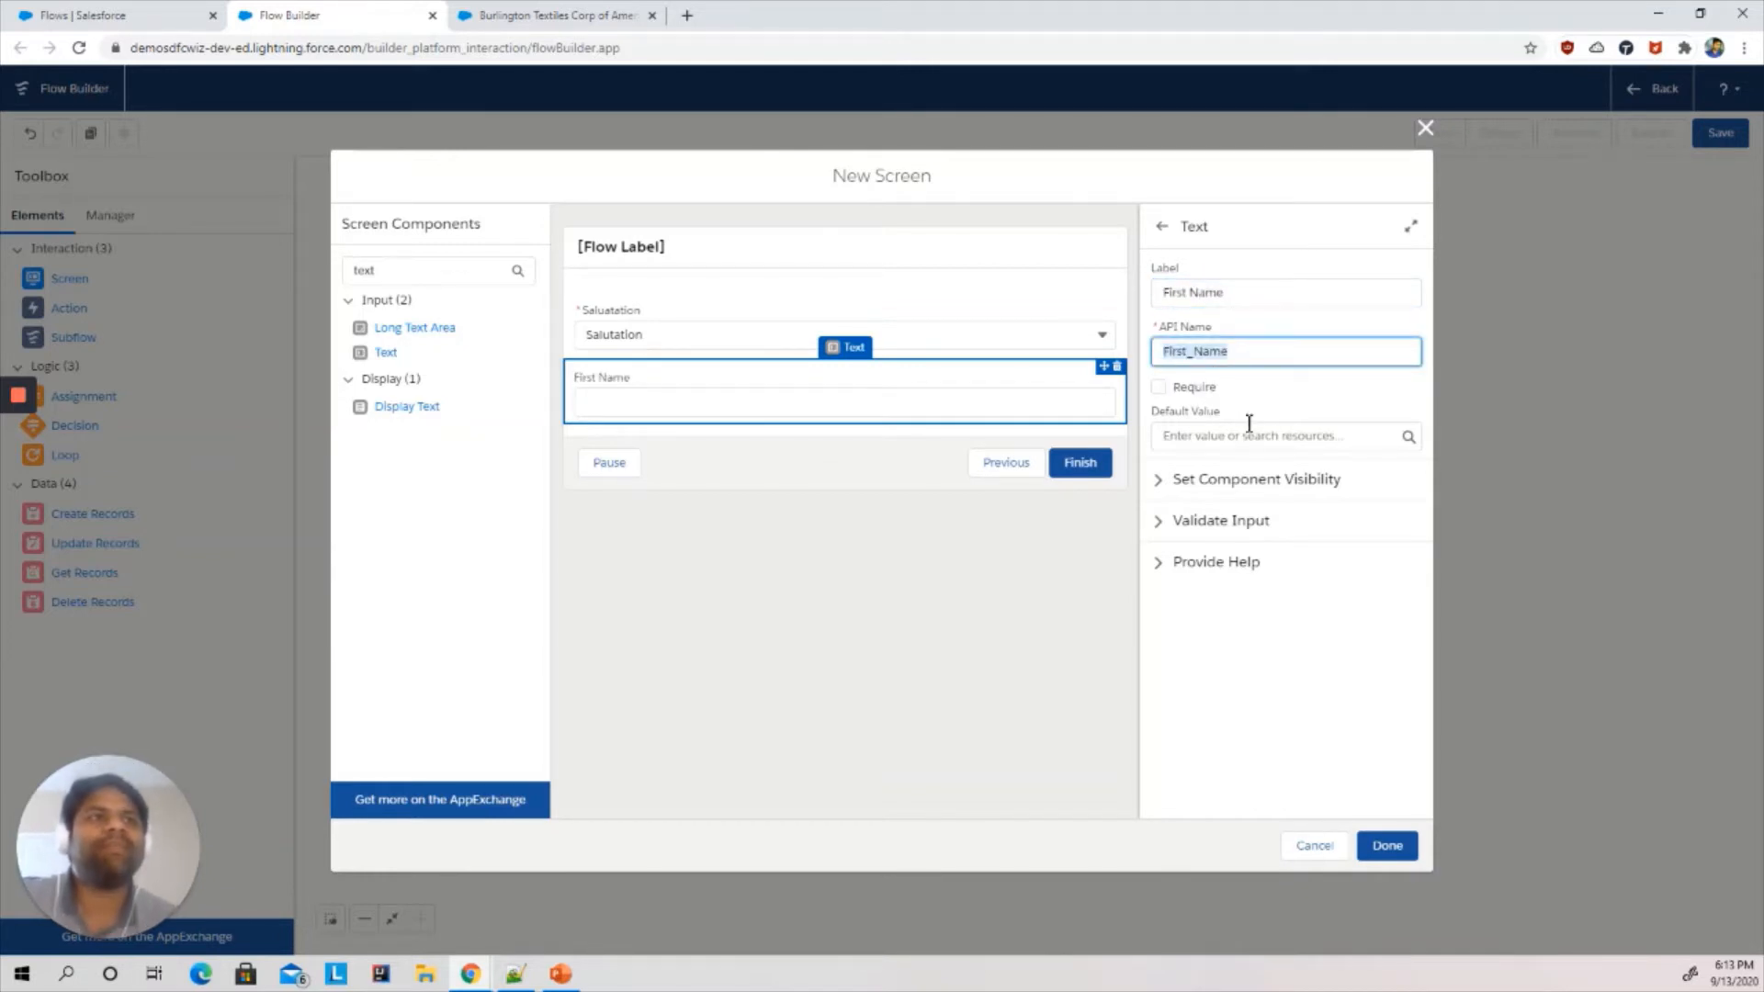
pyautogui.click(1159, 388)
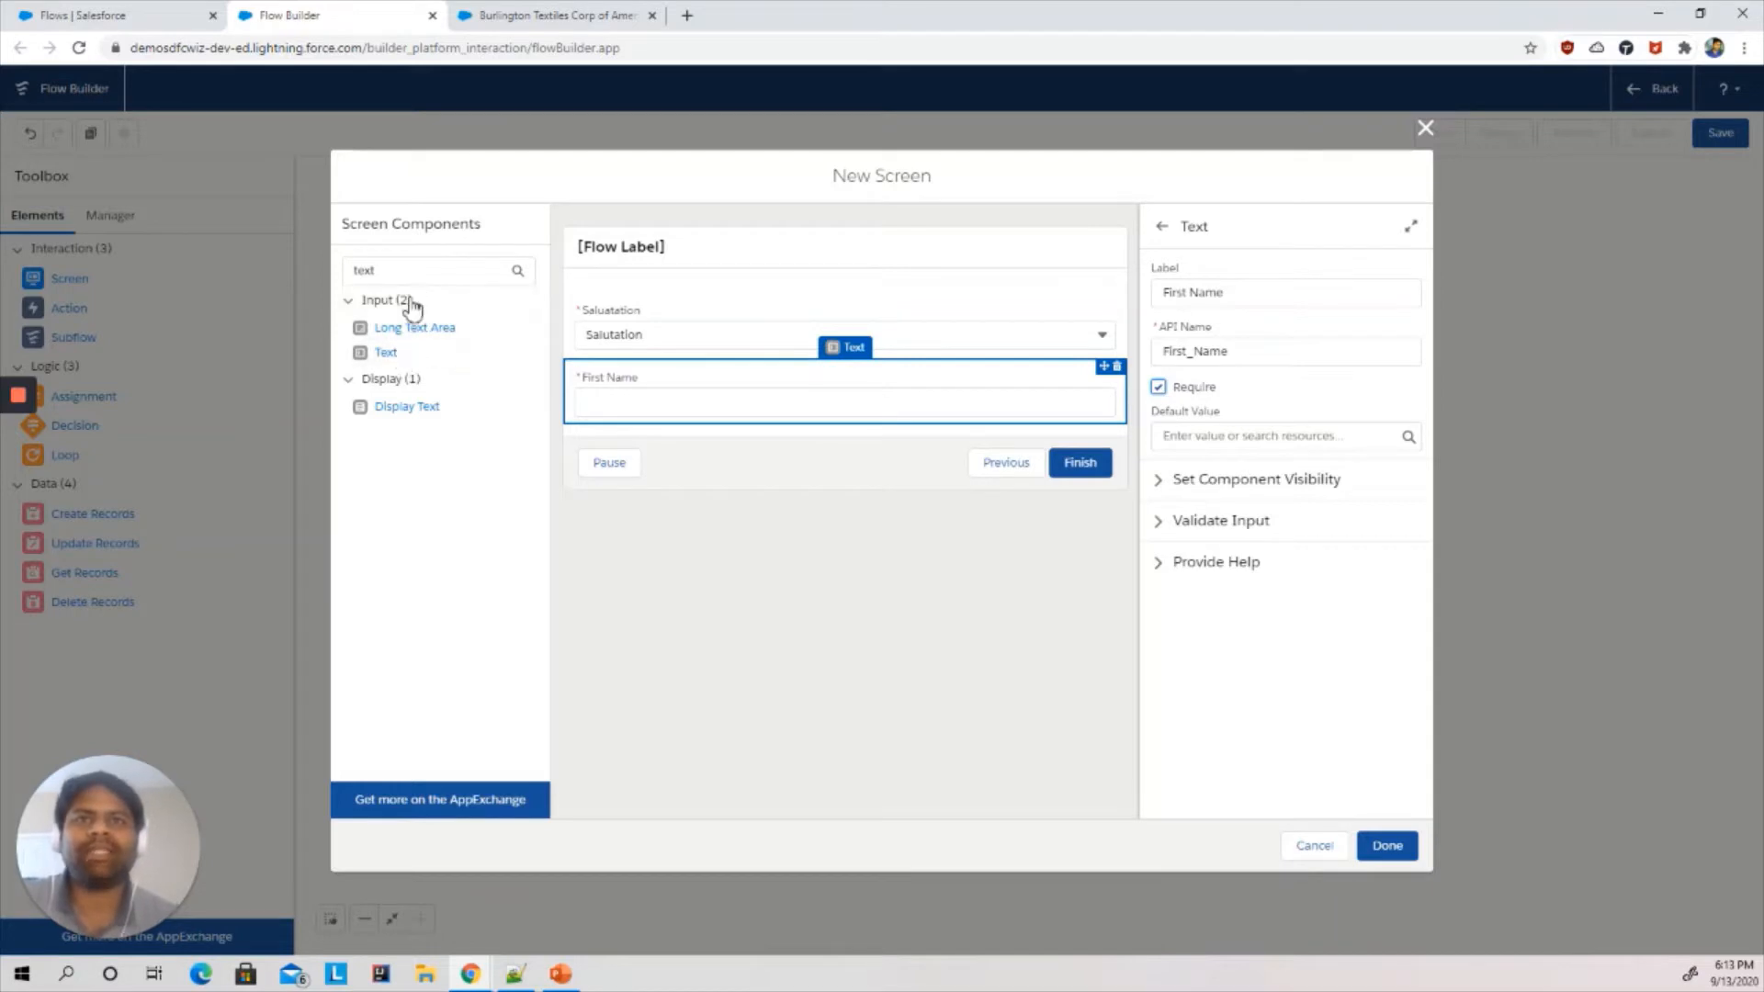
# - Add another Text input below First Name and label it Last Name
pyautogui.moveTo(387, 361); pyautogui.dragTo(645, 435)
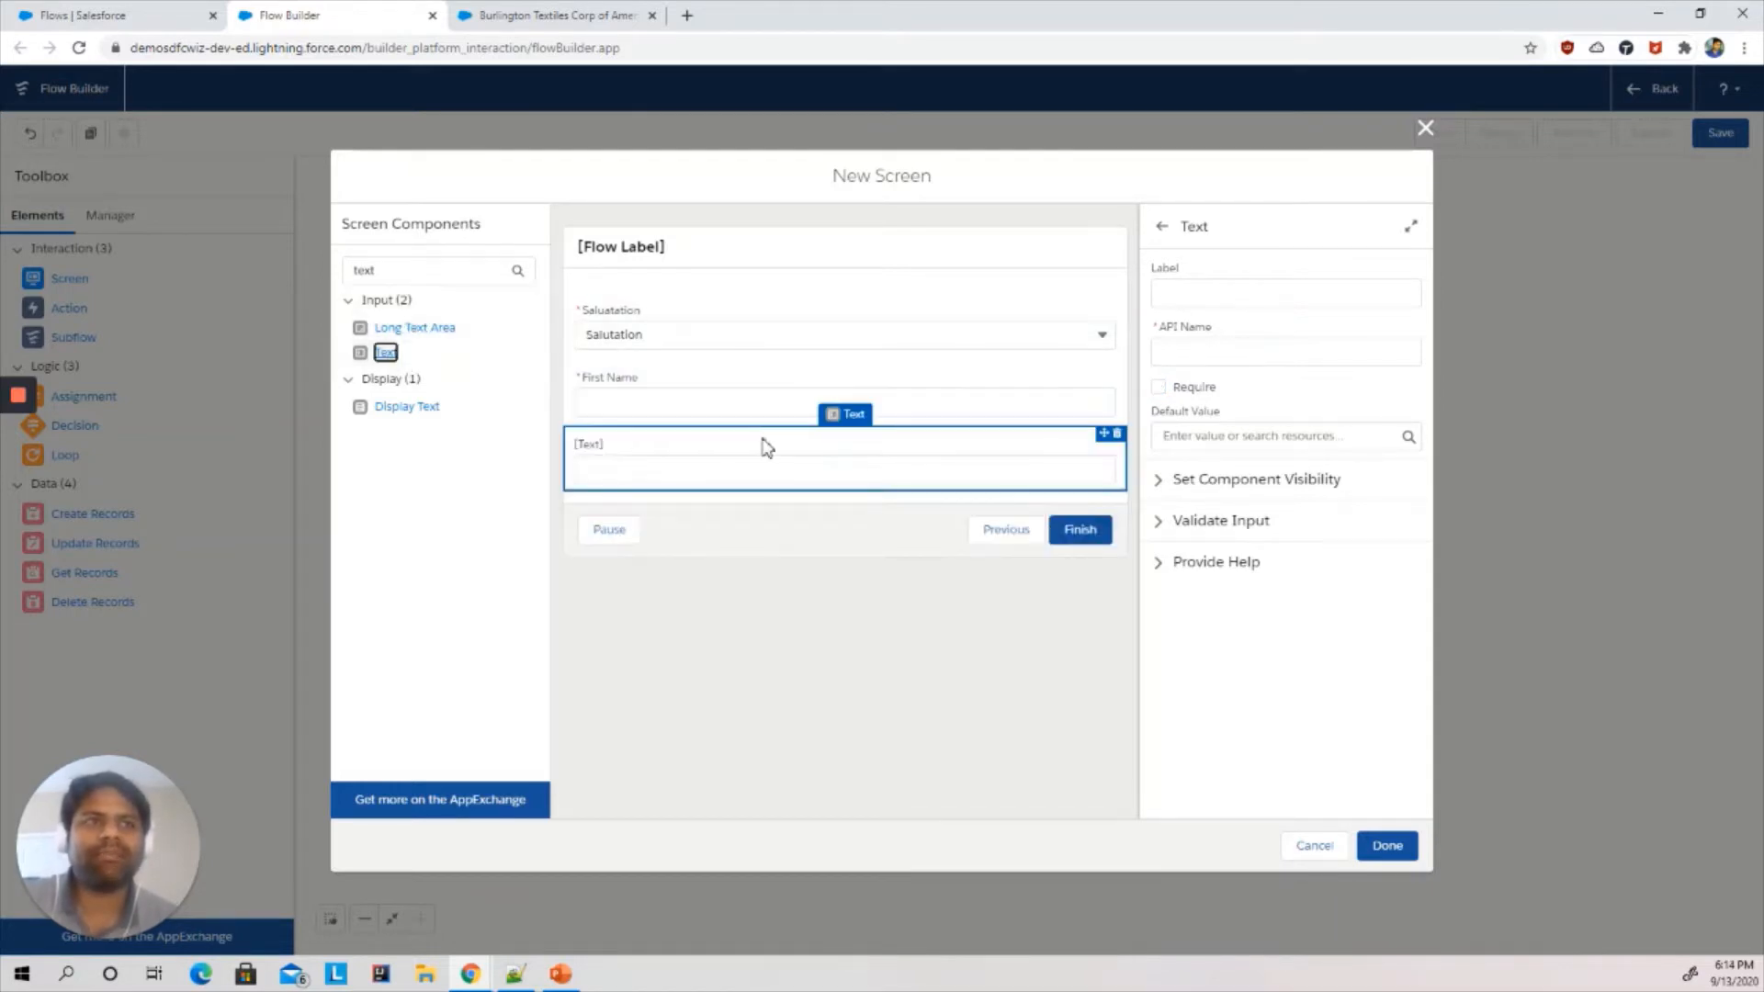
pyautogui.click(1233, 294)
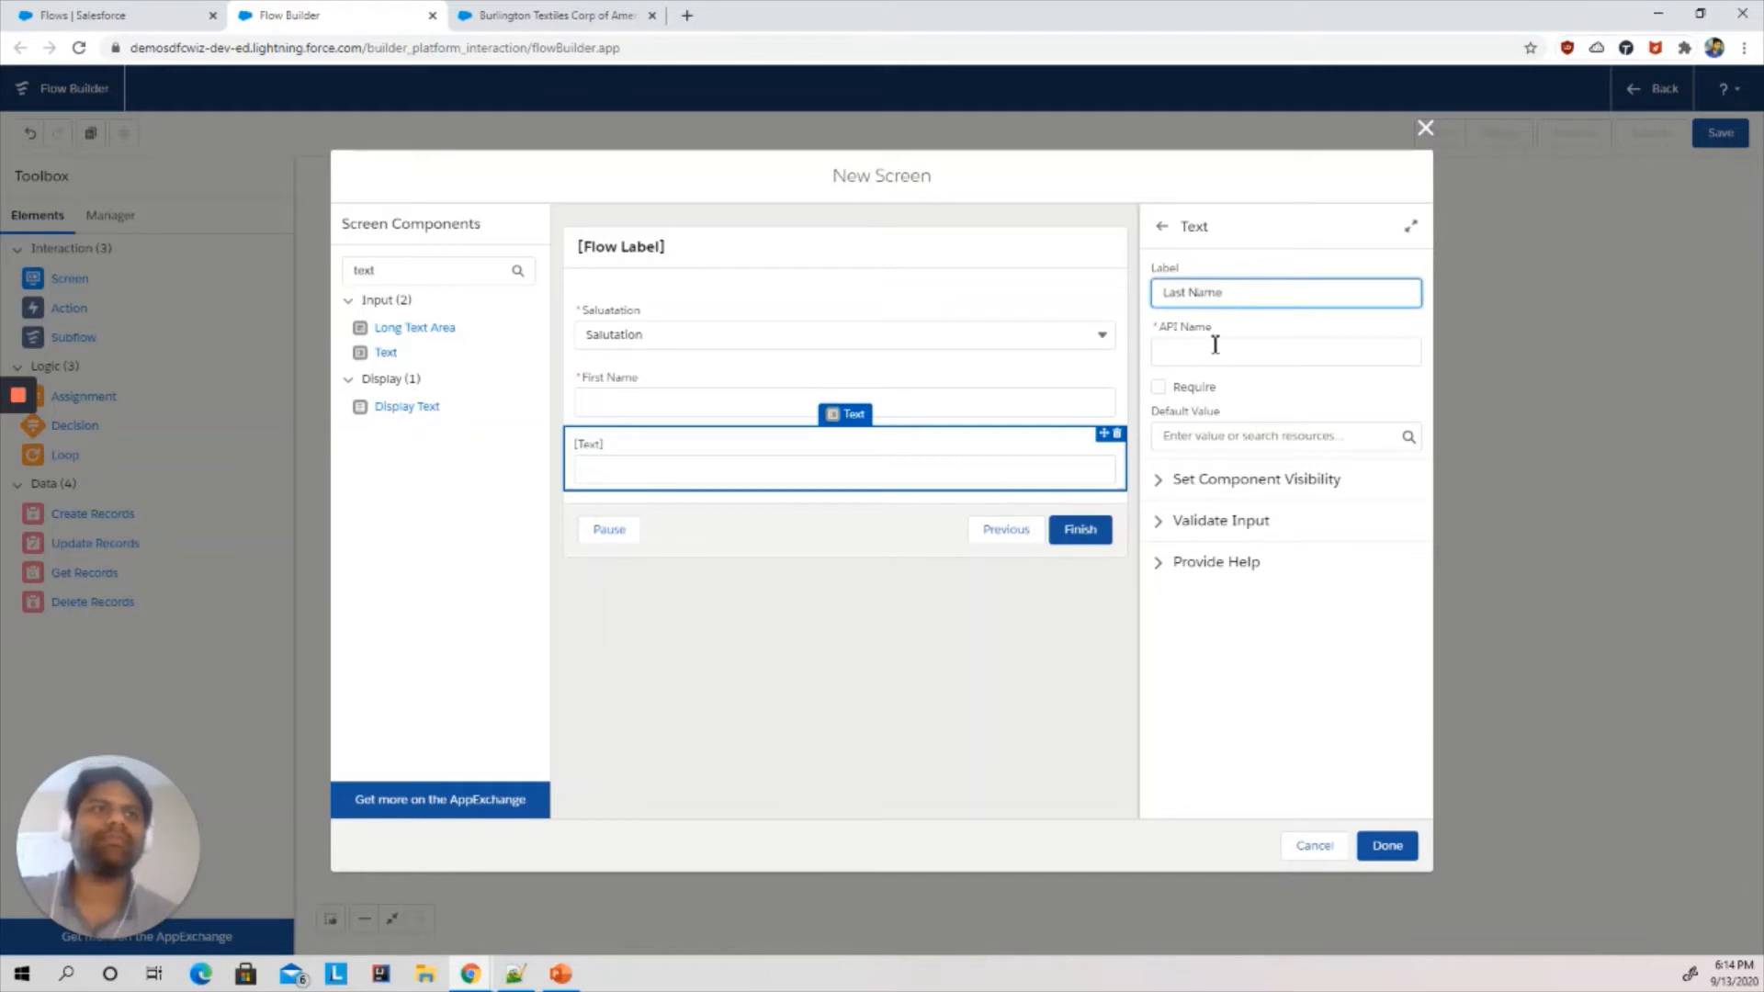
pyautogui.write('Last Name')
pyautogui.click(1214, 345)
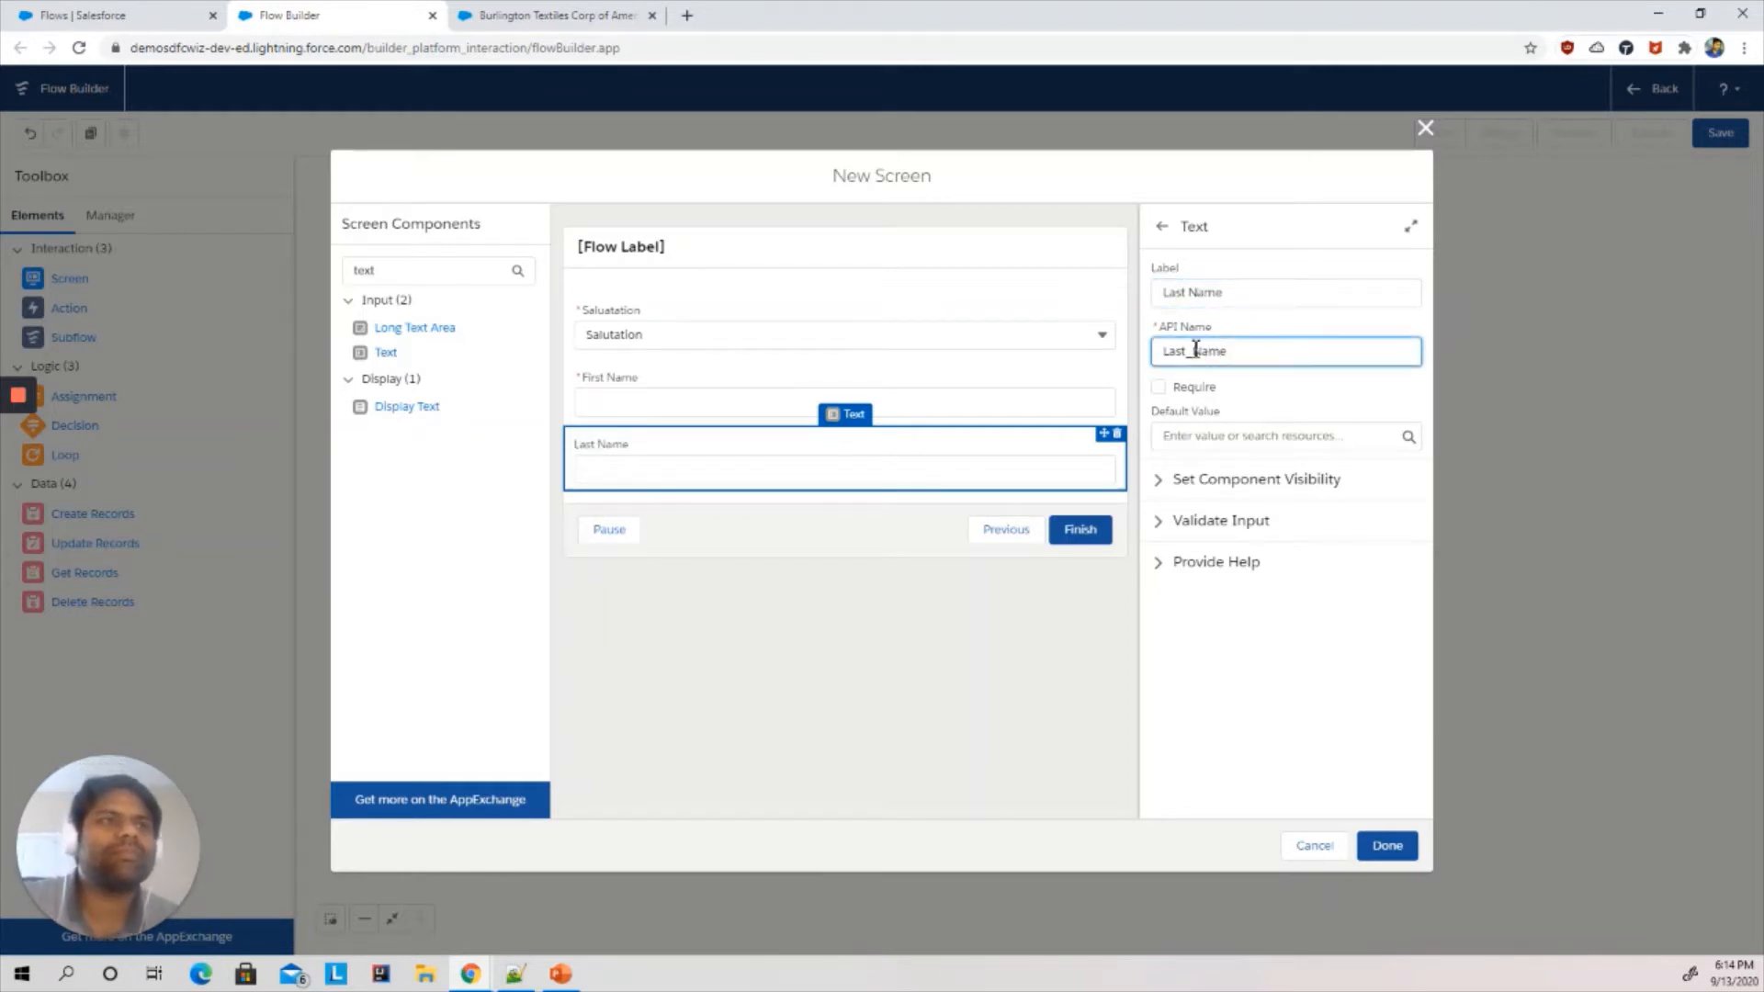
# - Mark the Last Name input as required
pyautogui.click(1159, 388)
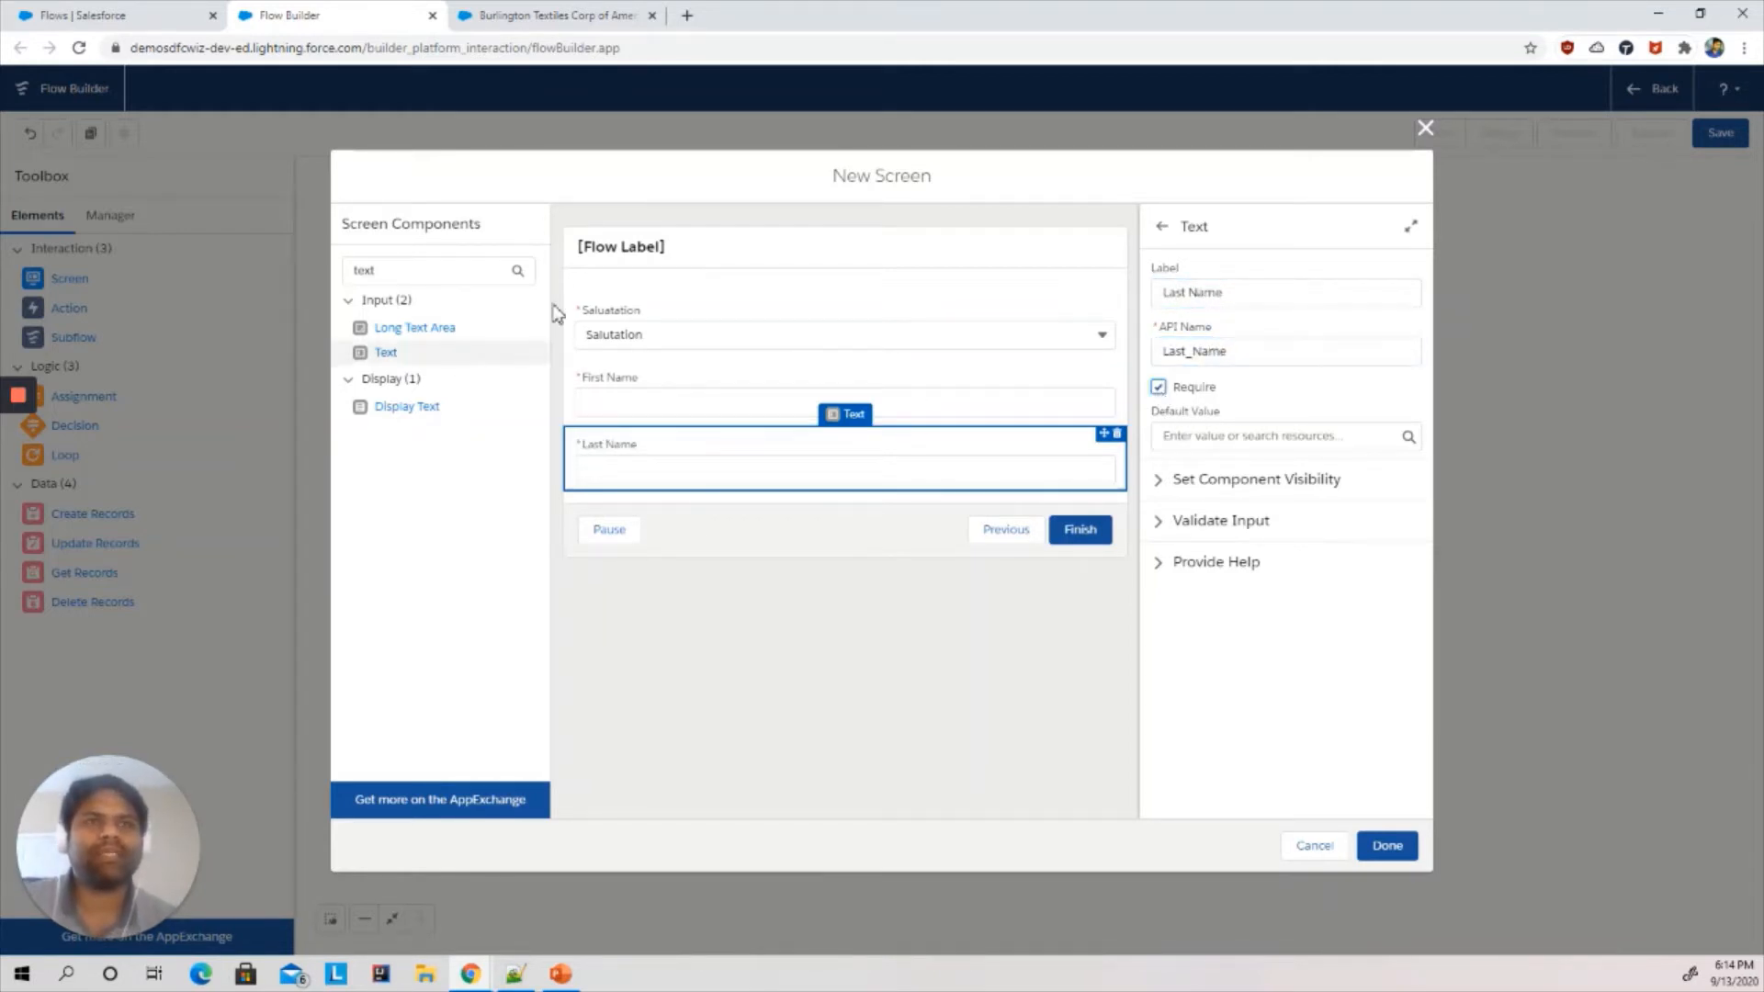
pyautogui.click(511, 16)
pyautogui.click(386, 12)
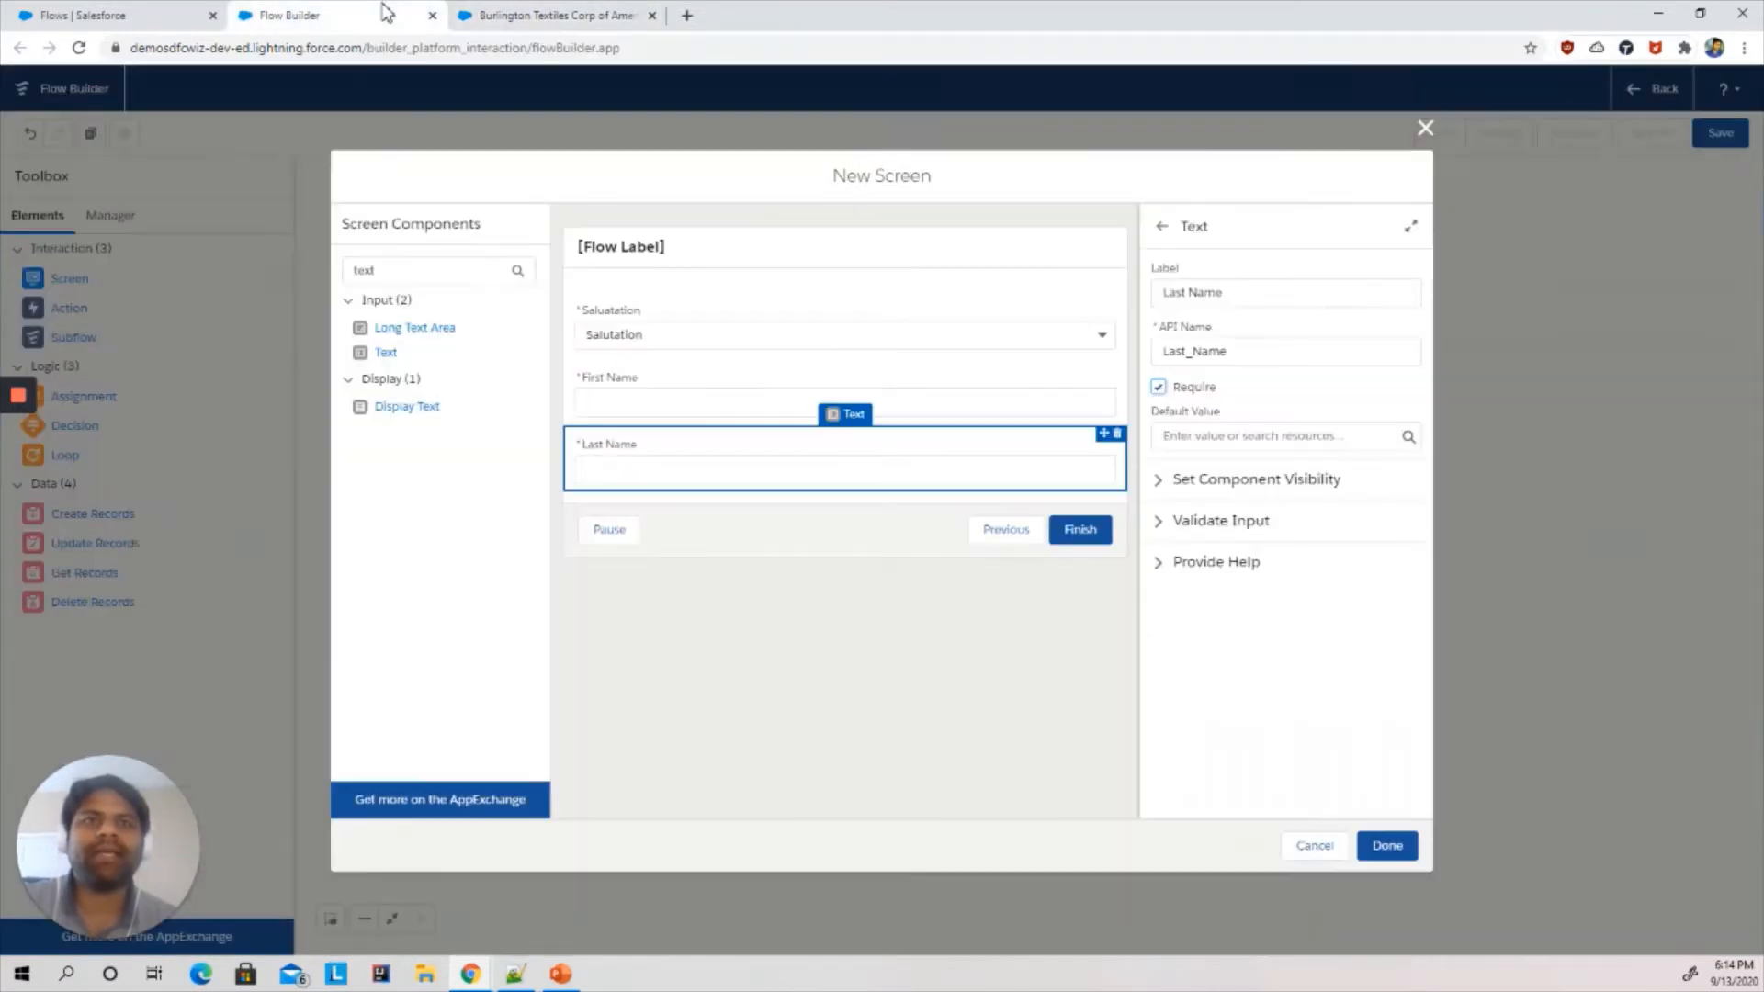
# - Search the components for email, add an Email input below Last Name and set its API name to Email
pyautogui.click(439, 269)
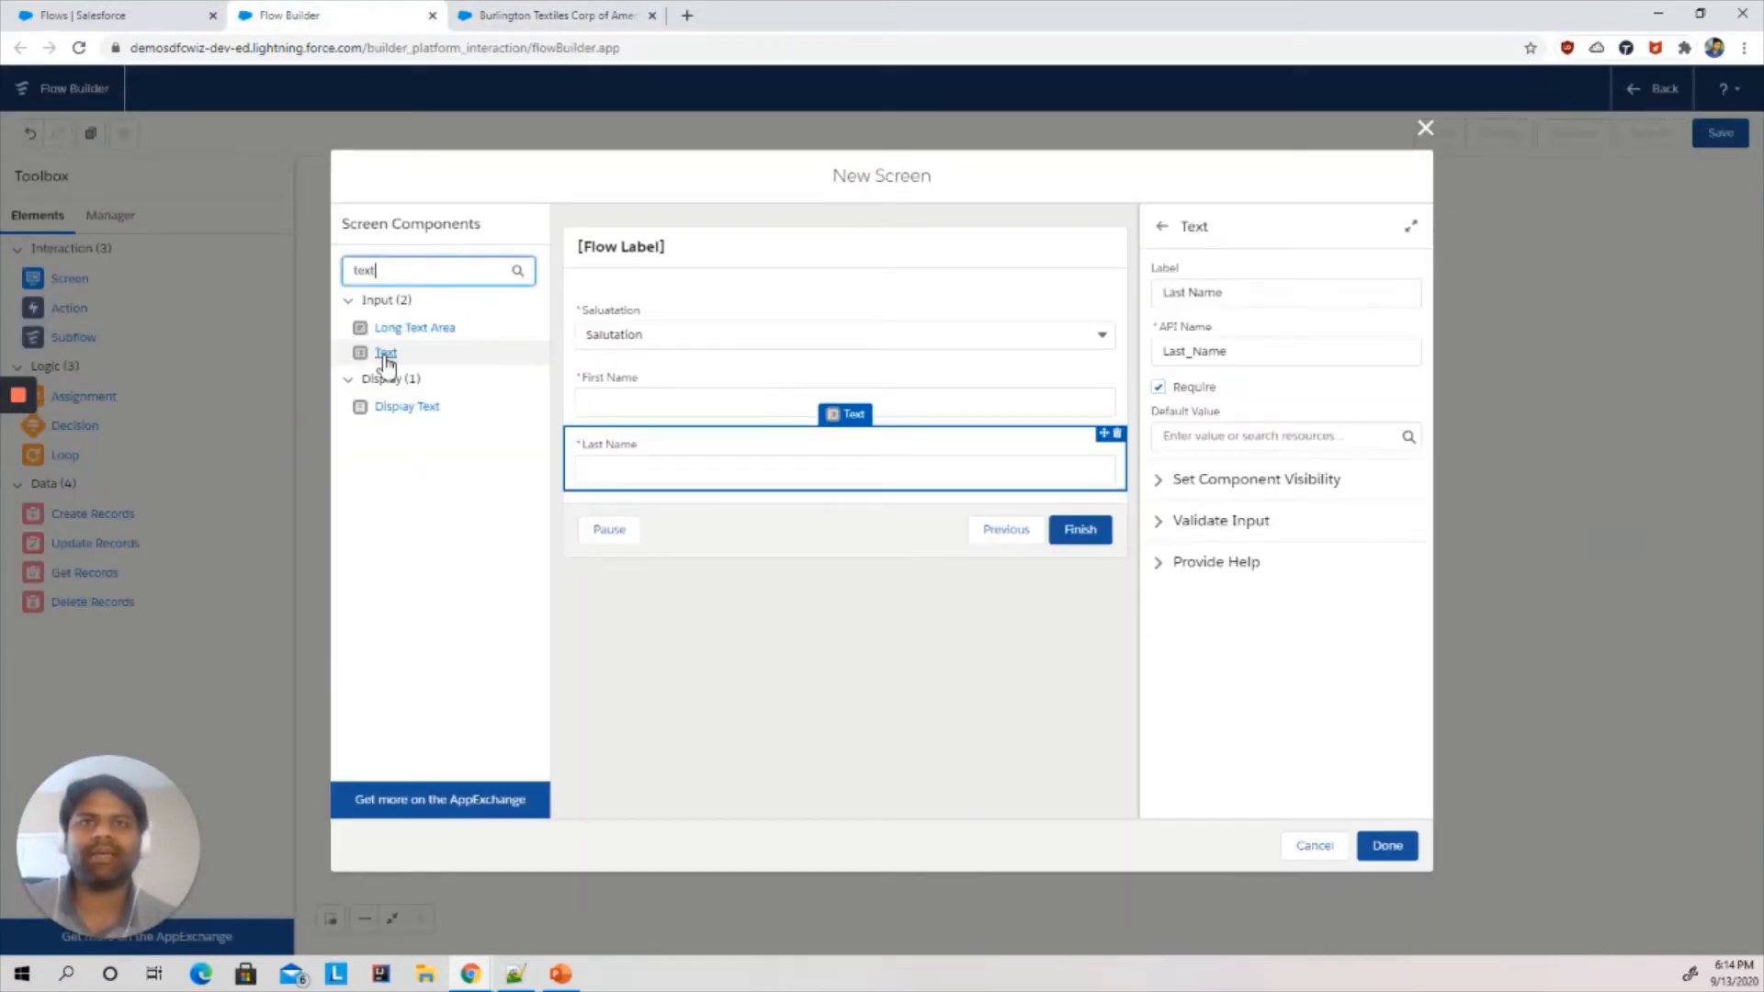
pyautogui.moveTo(398, 272); pyautogui.dragTo(630, 500)
pyautogui.write('ema')
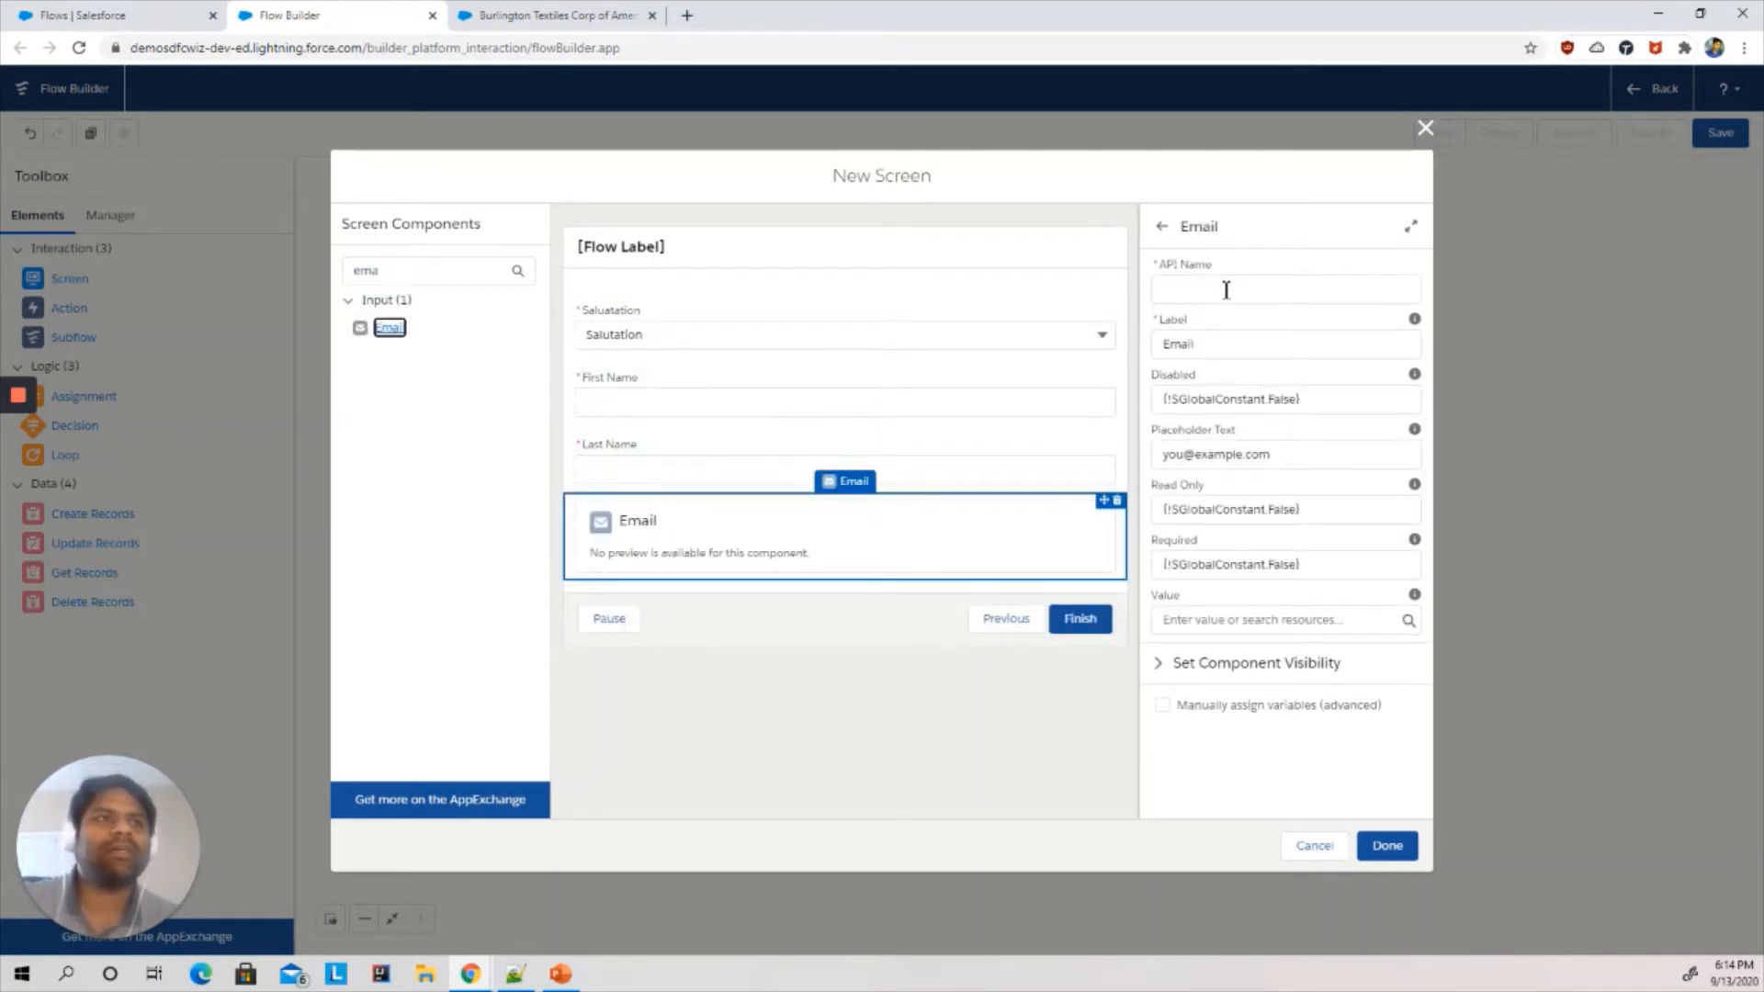
pyautogui.click(1225, 290)
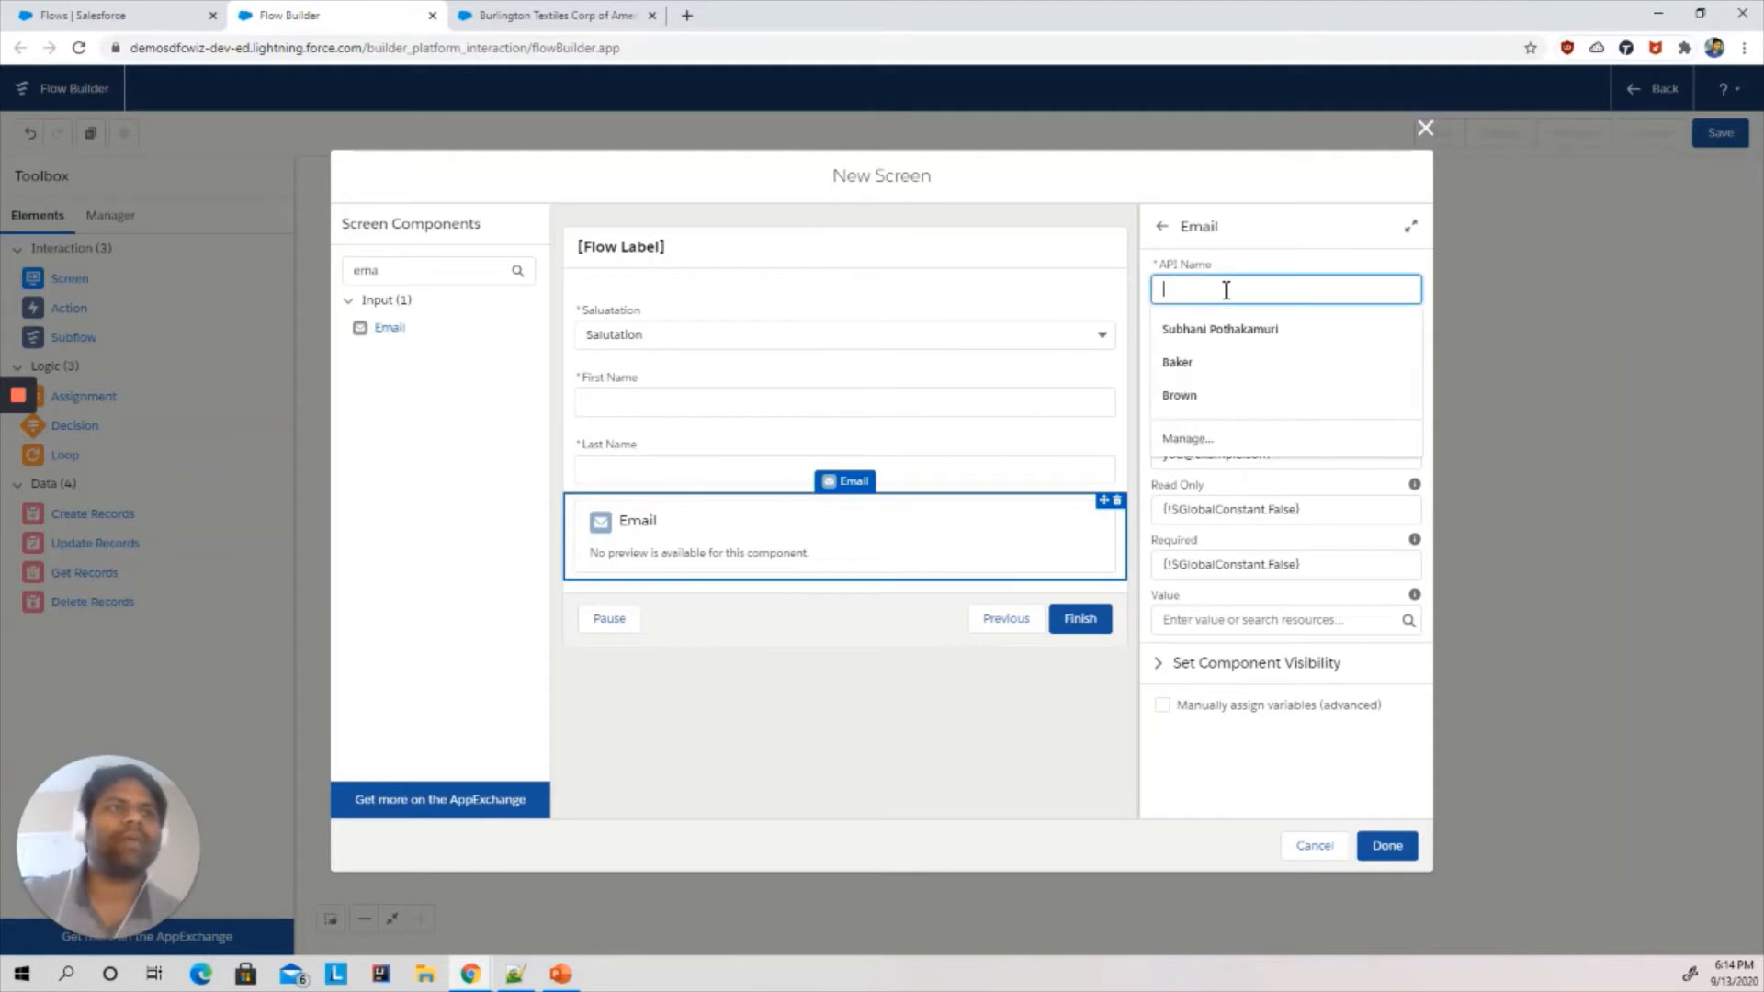
pyautogui.write('Email')
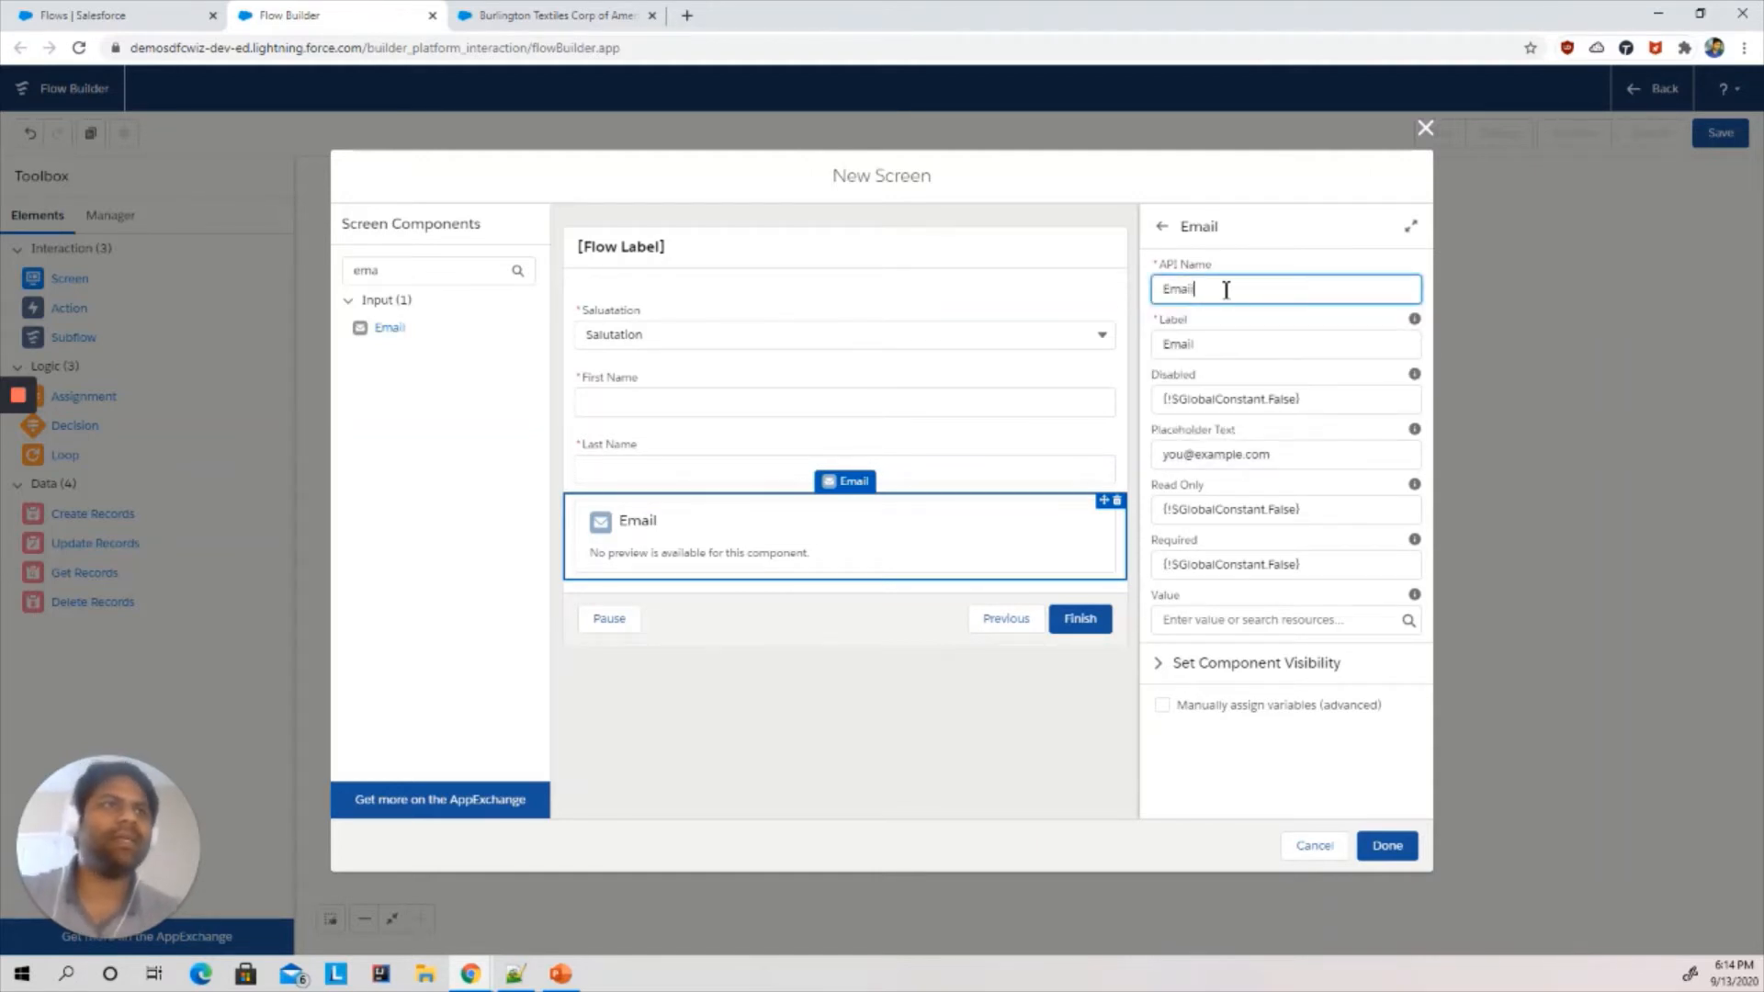
pyautogui.click(1306, 217)
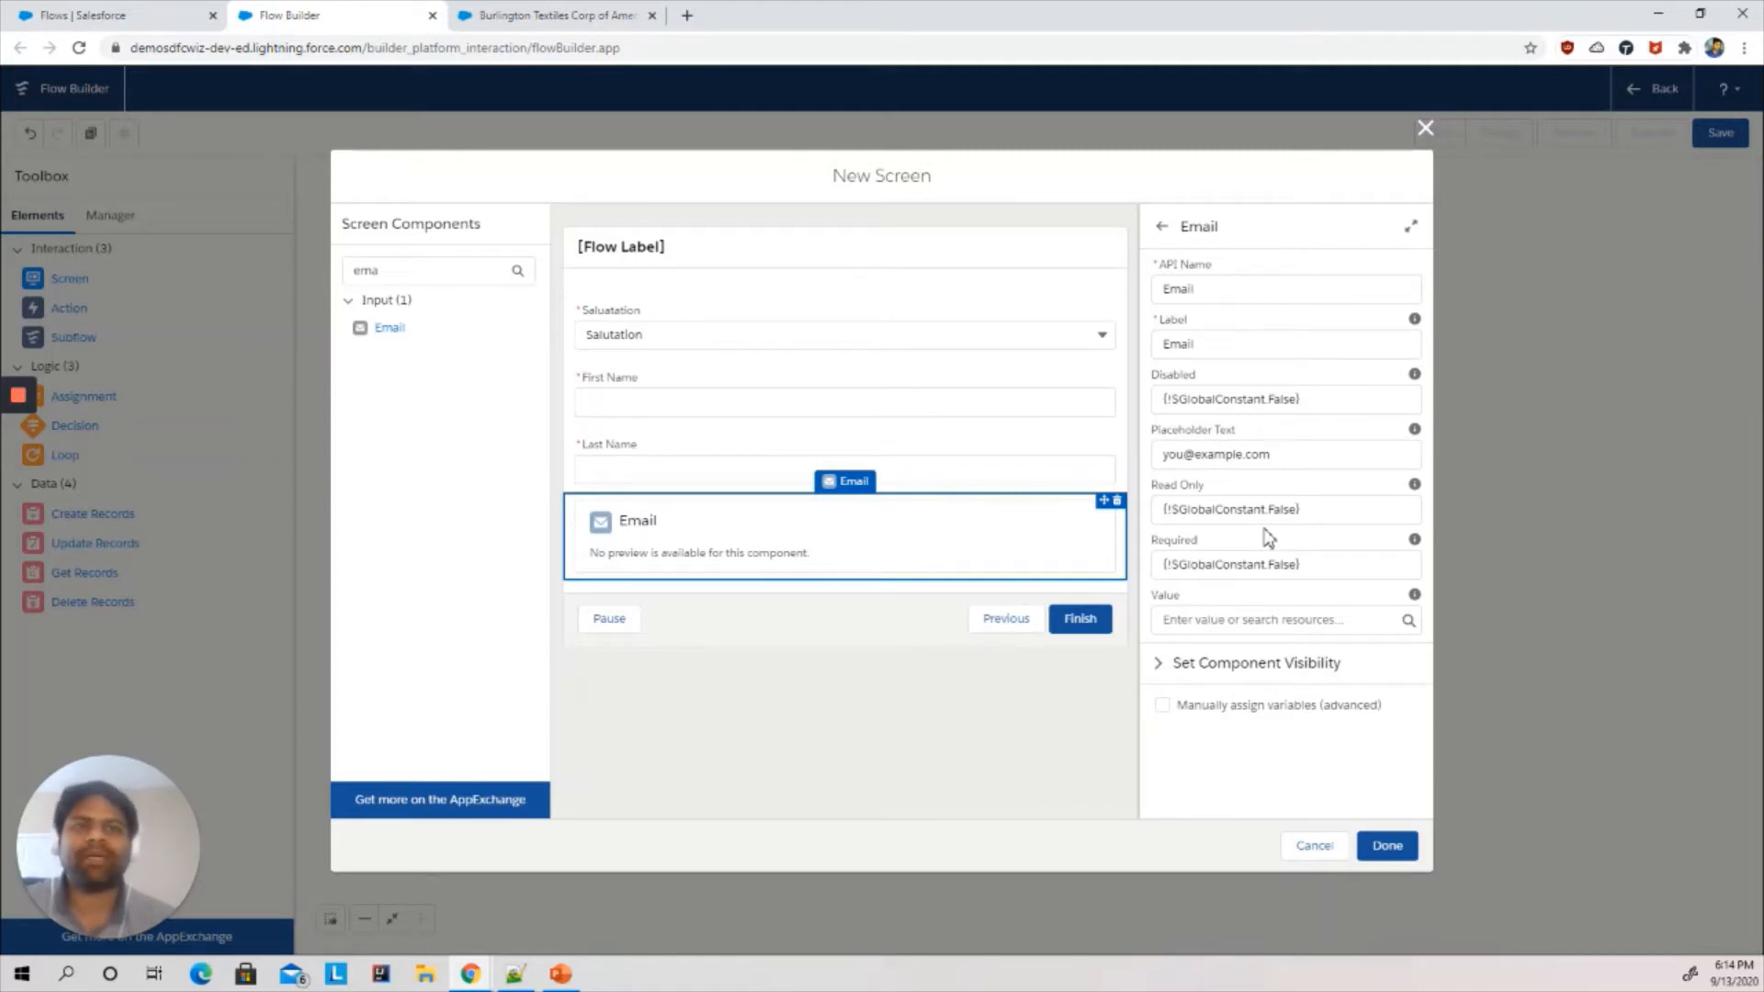
# - Search the components for phone, add a Phone input below Email and set its API name to Phone
pyautogui.click(356, 262)
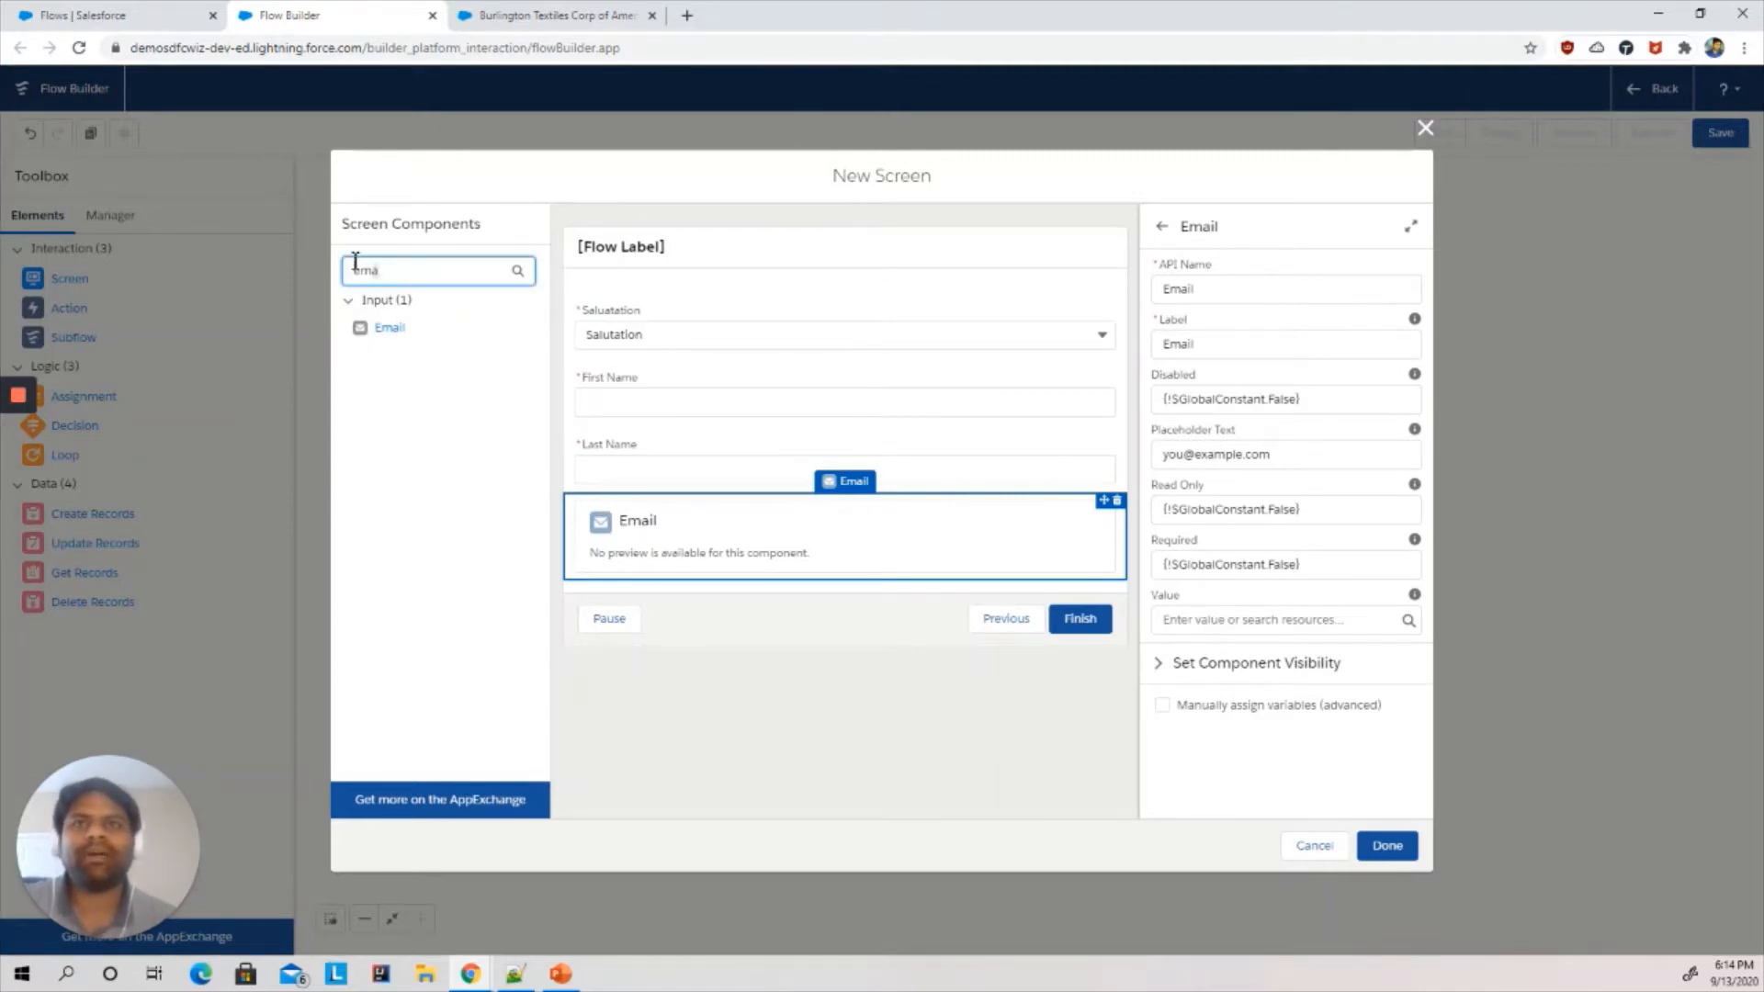
pyautogui.press('BackSpace')
pyautogui.press('BackSpace')
pyautogui.press('BackSpace')
pyautogui.write('pho')
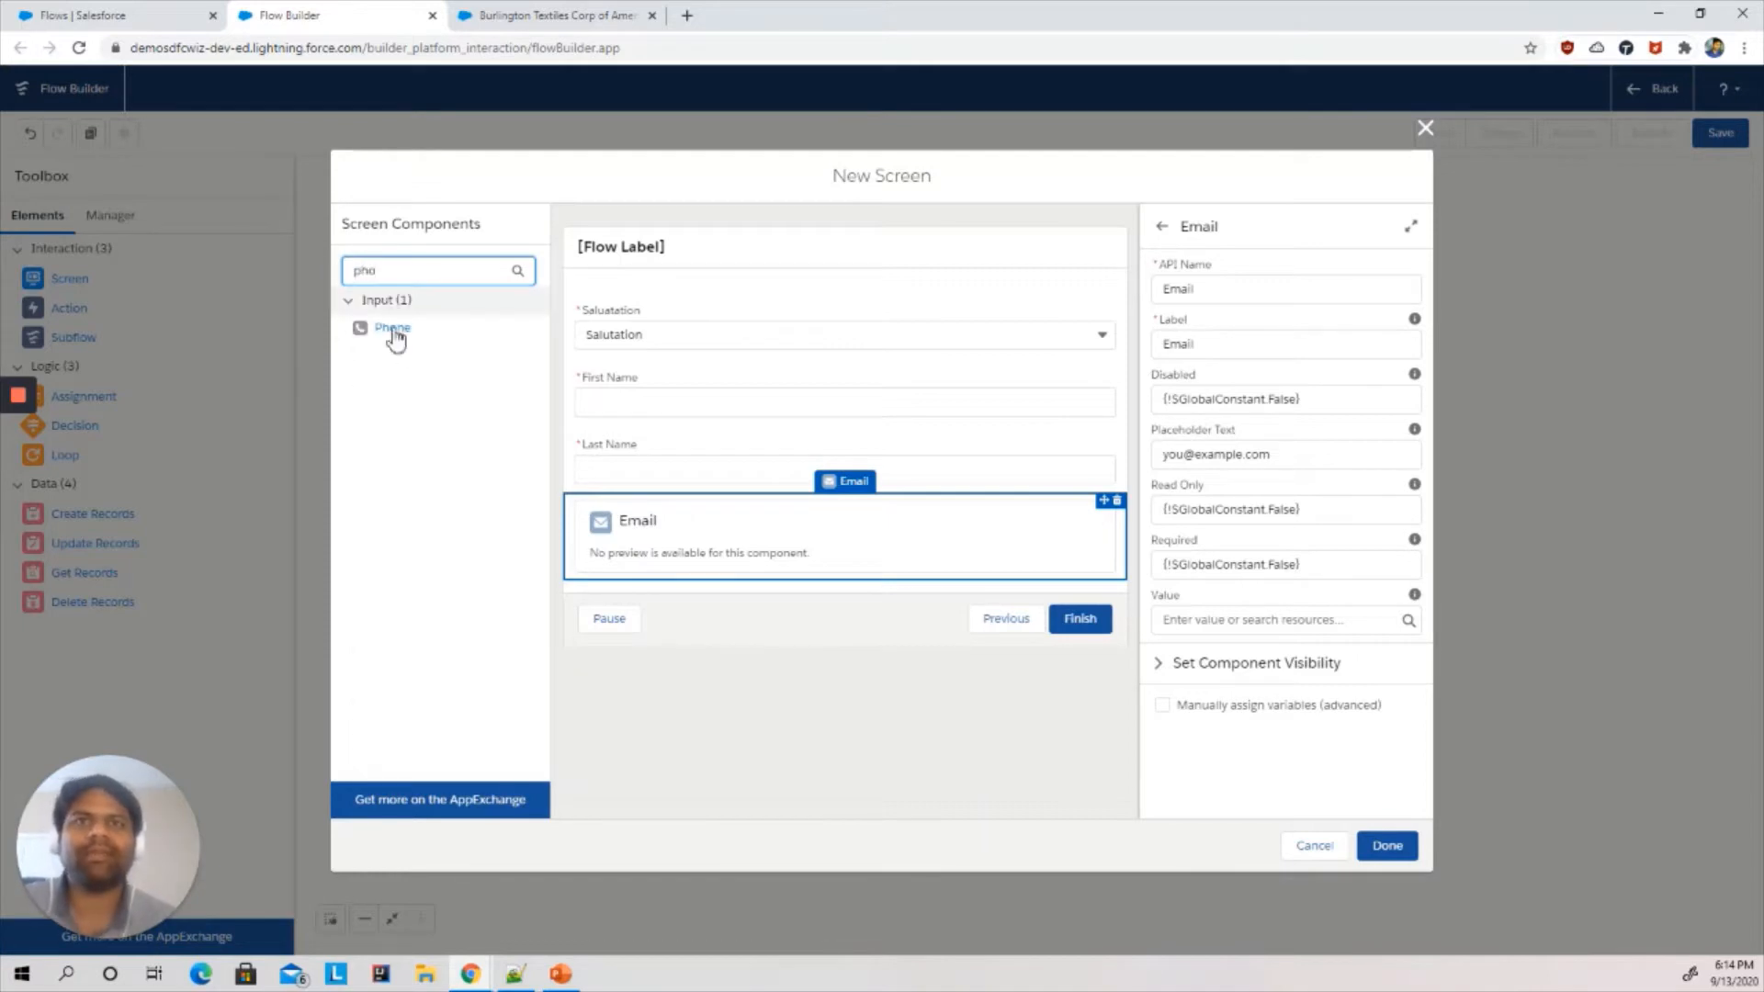
pyautogui.moveTo(395, 340); pyautogui.dragTo(625, 579)
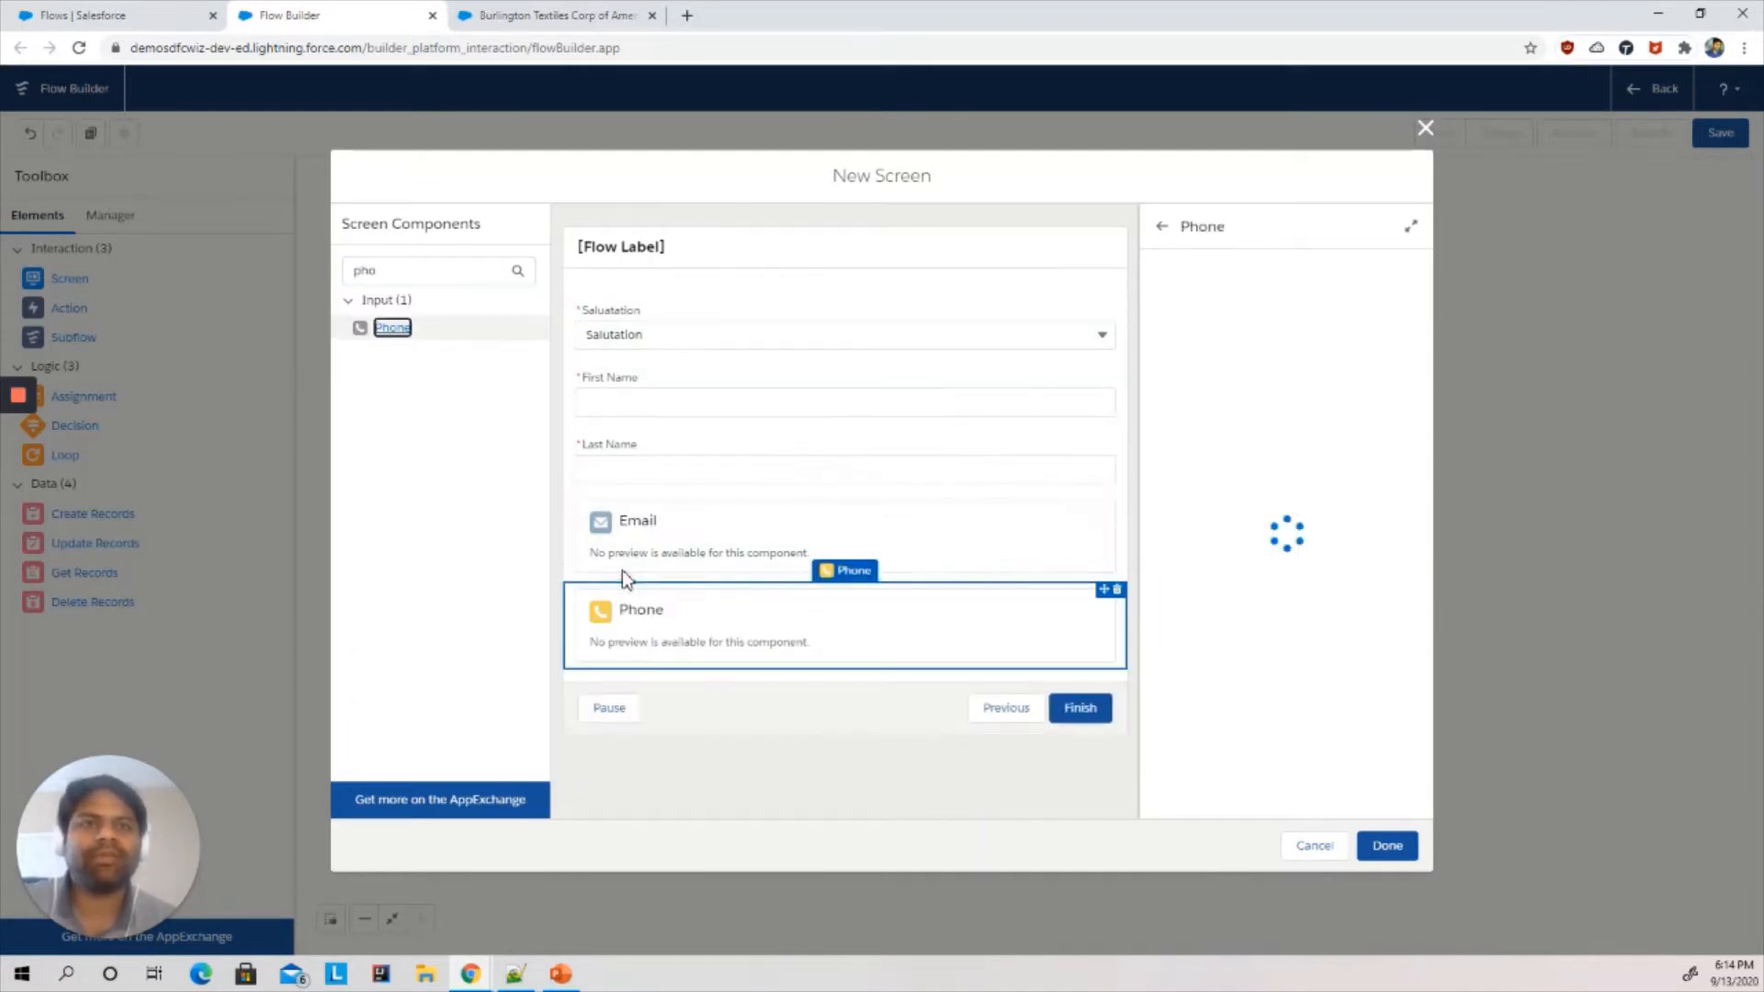
pyautogui.click(1236, 290)
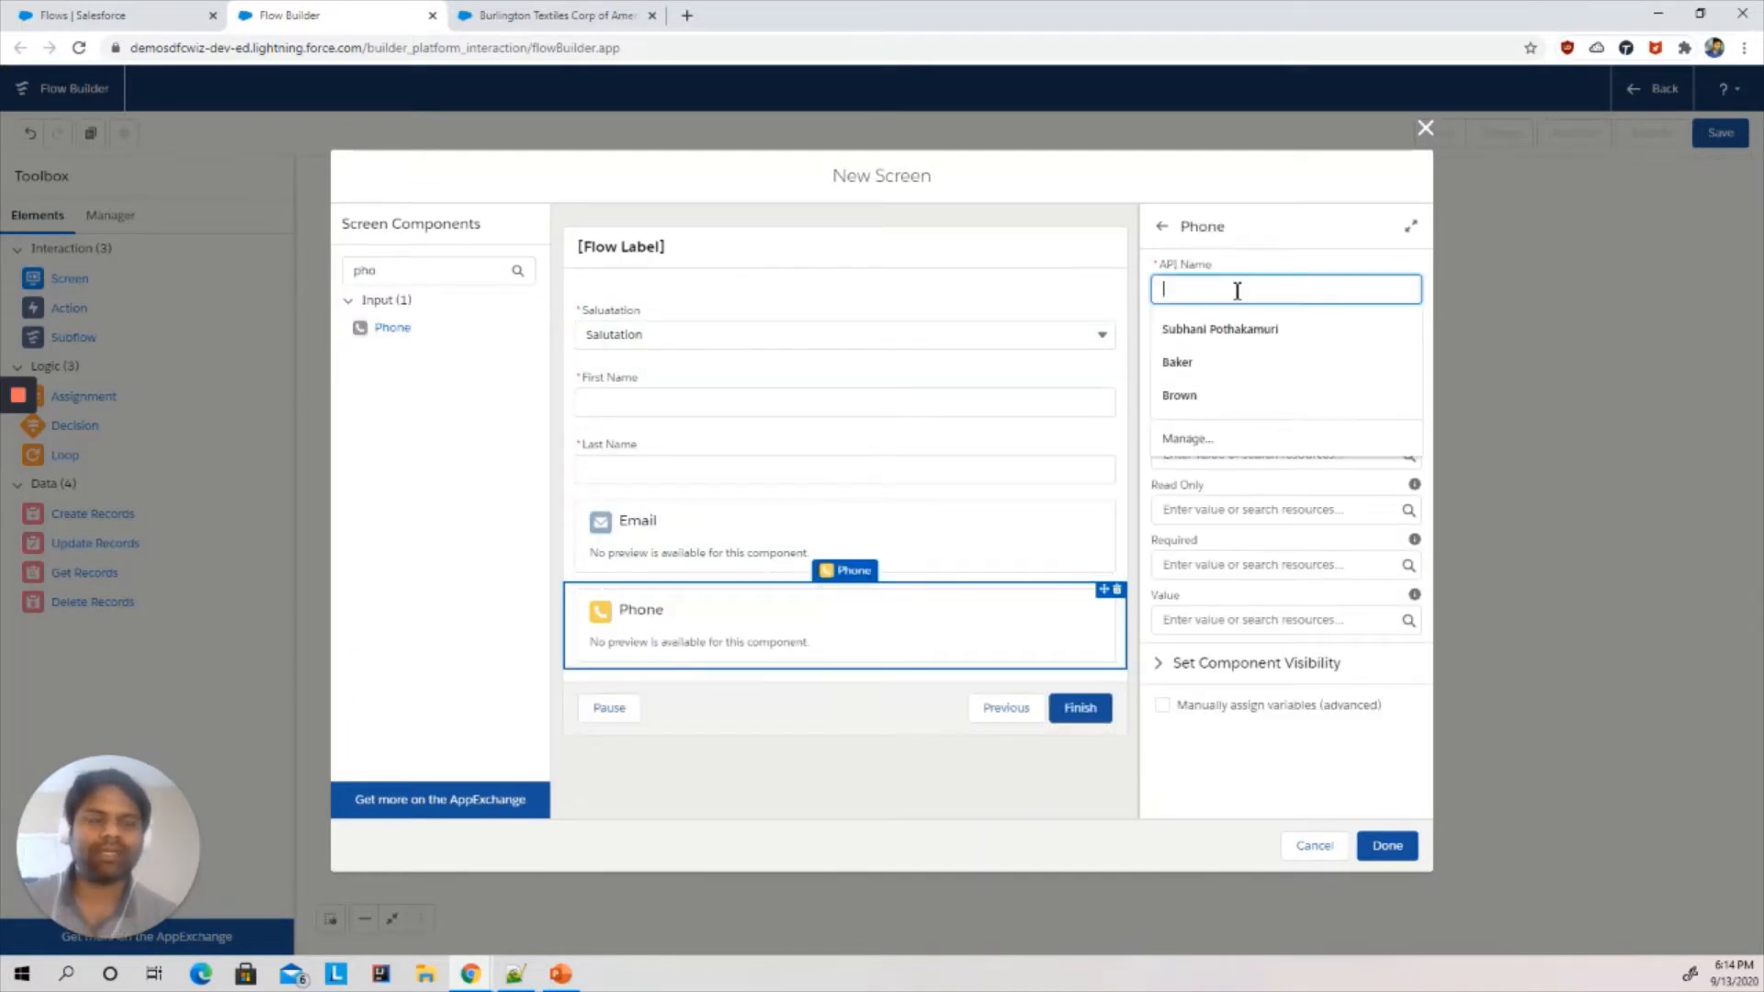
pyautogui.write('Phone')
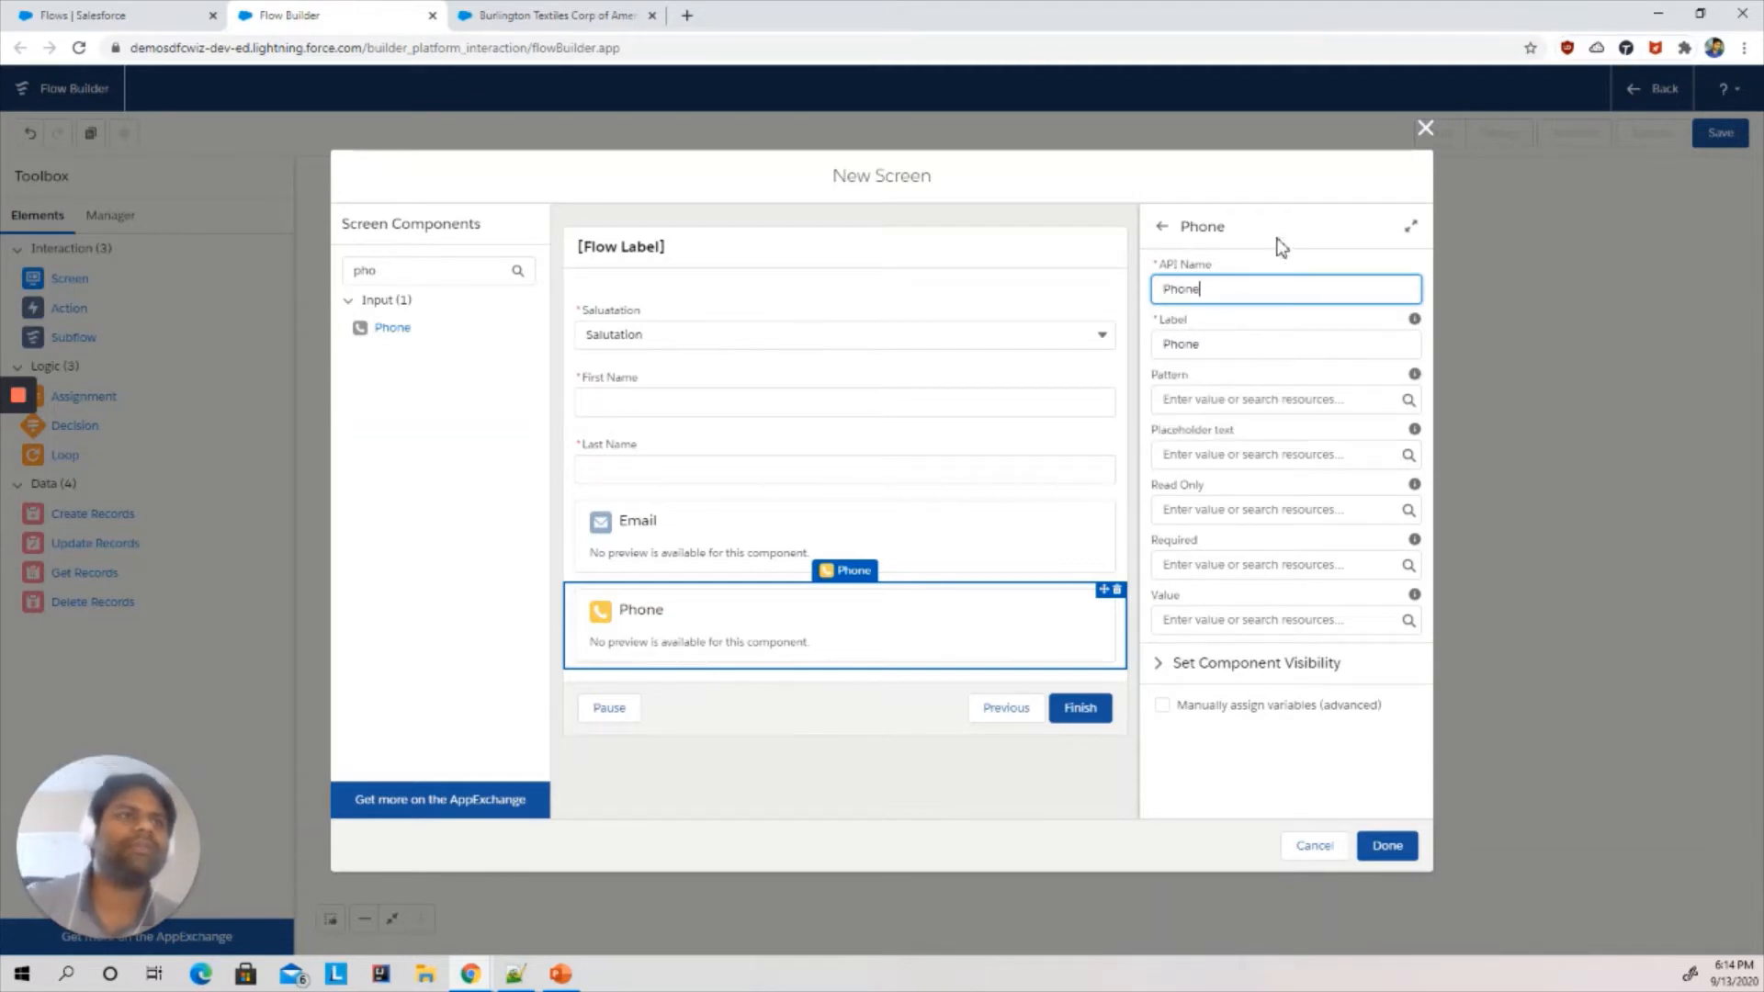
pyautogui.click(1282, 246)
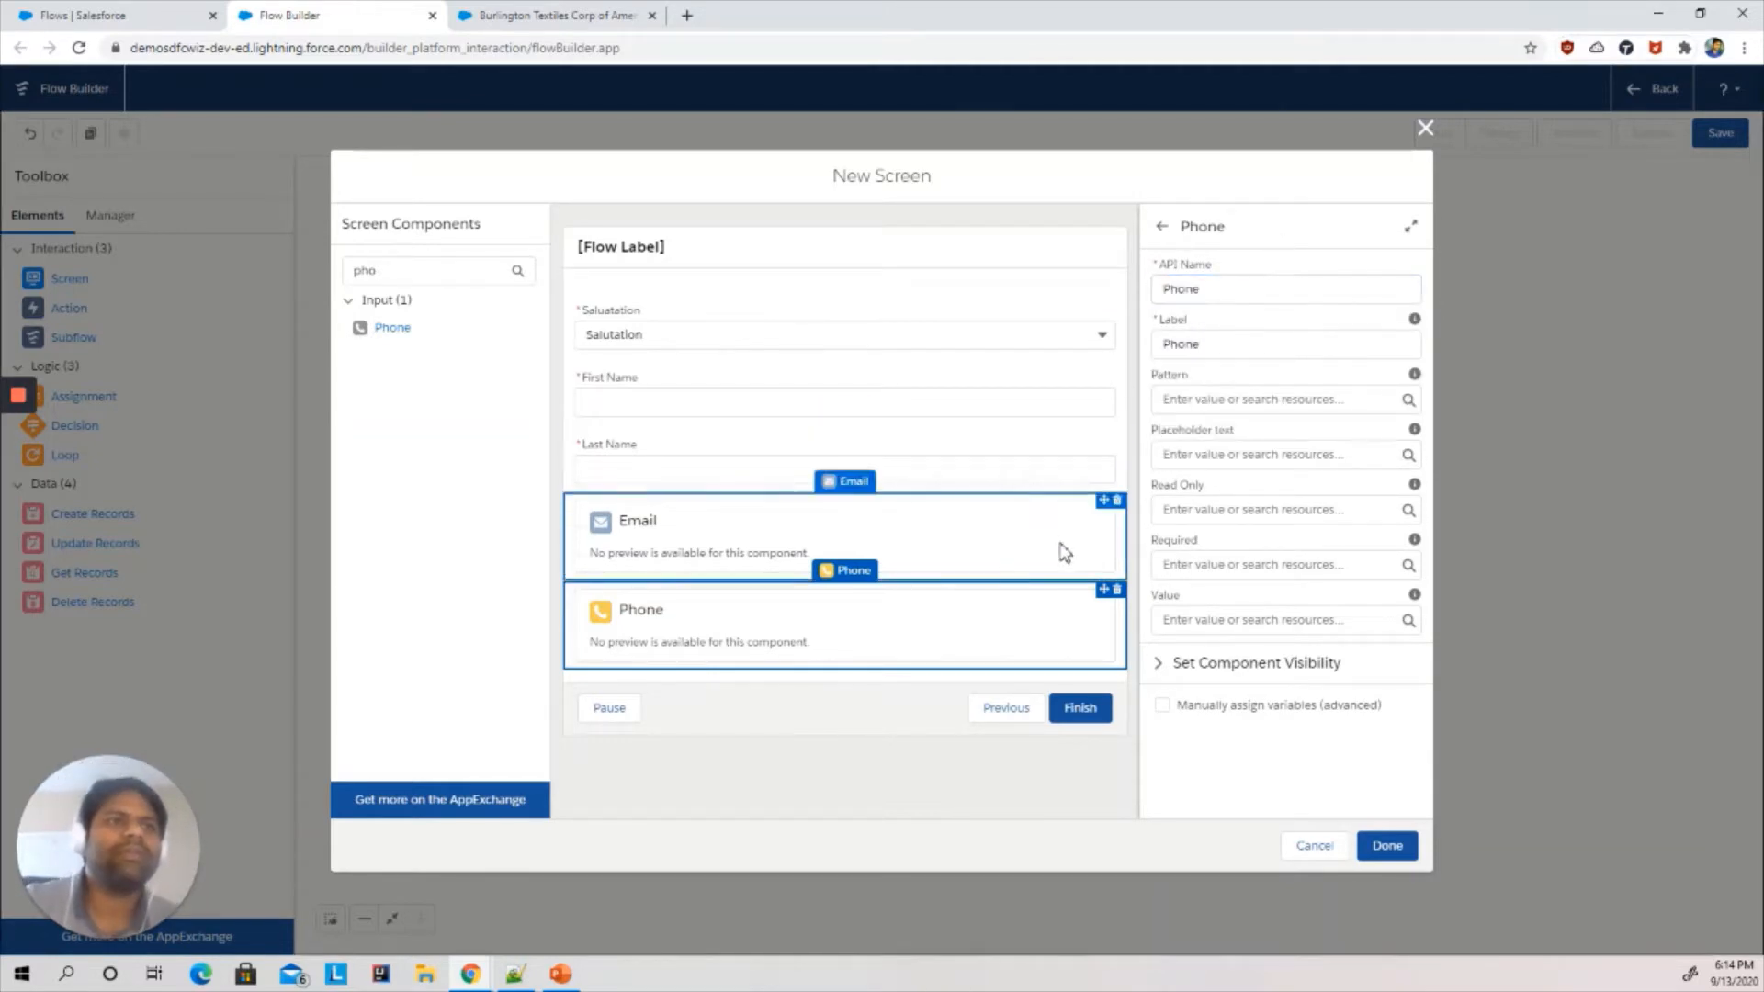
# - Compare the screen's fields with the account's New Contact form in the other tab
pyautogui.click(1214, 400)
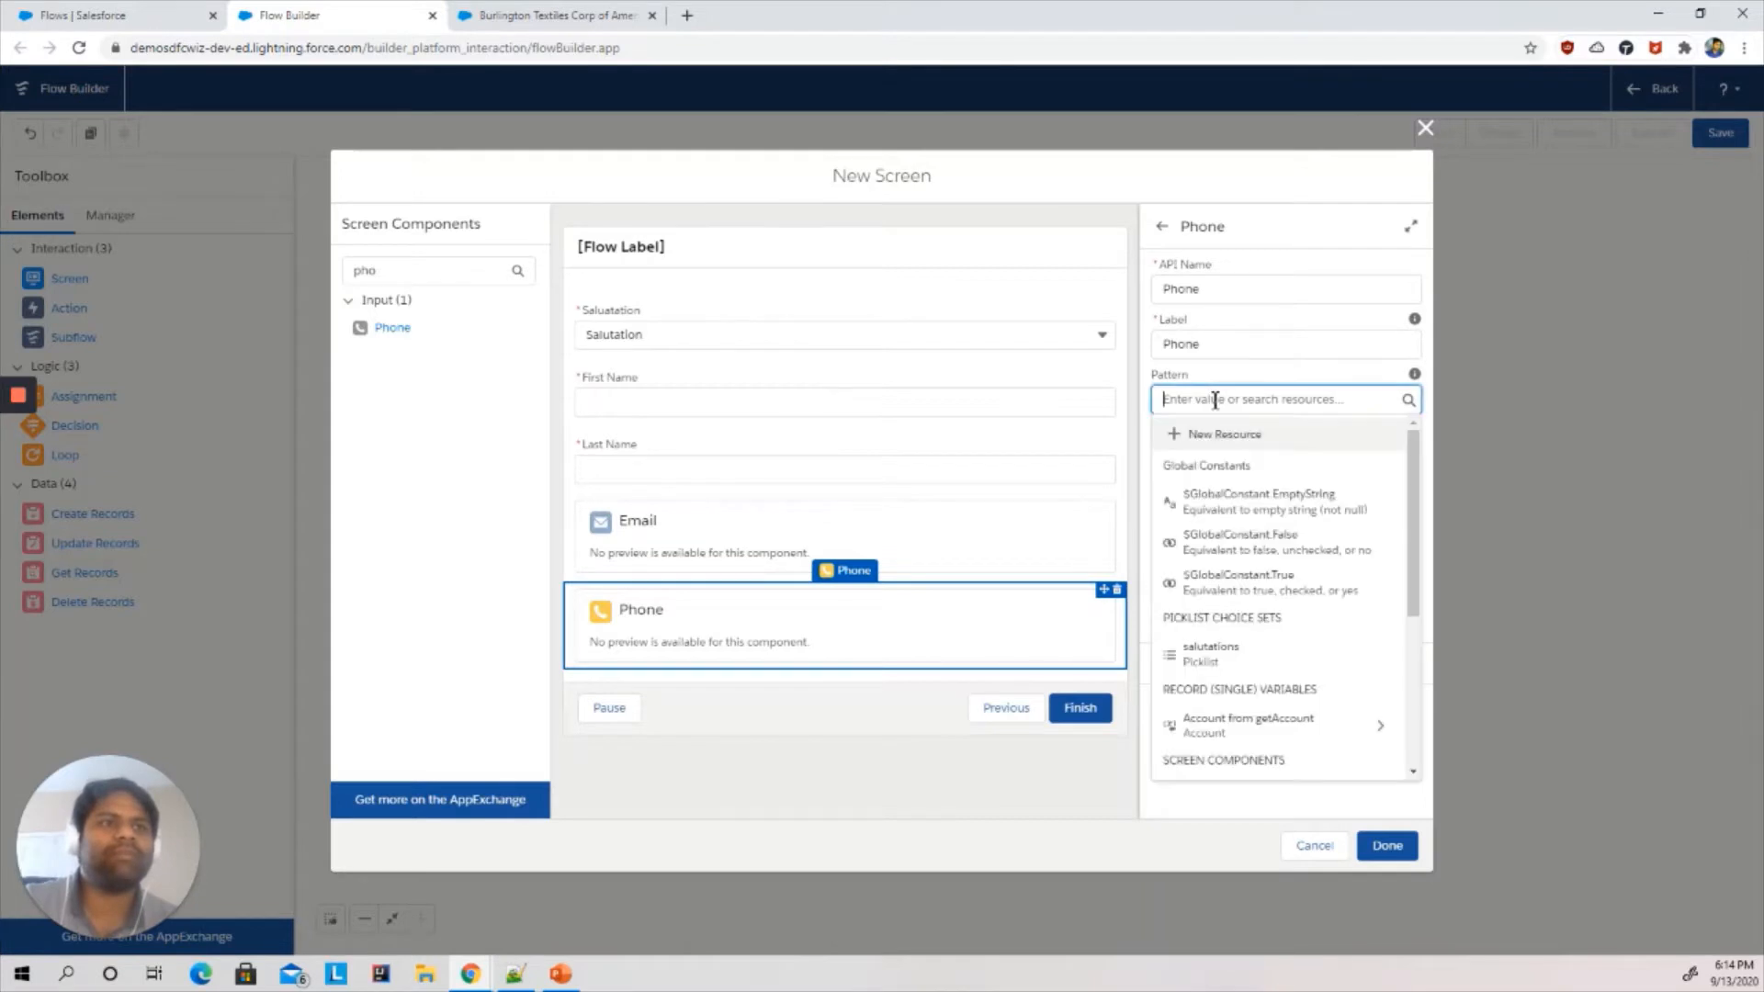
pyautogui.click(1300, 257)
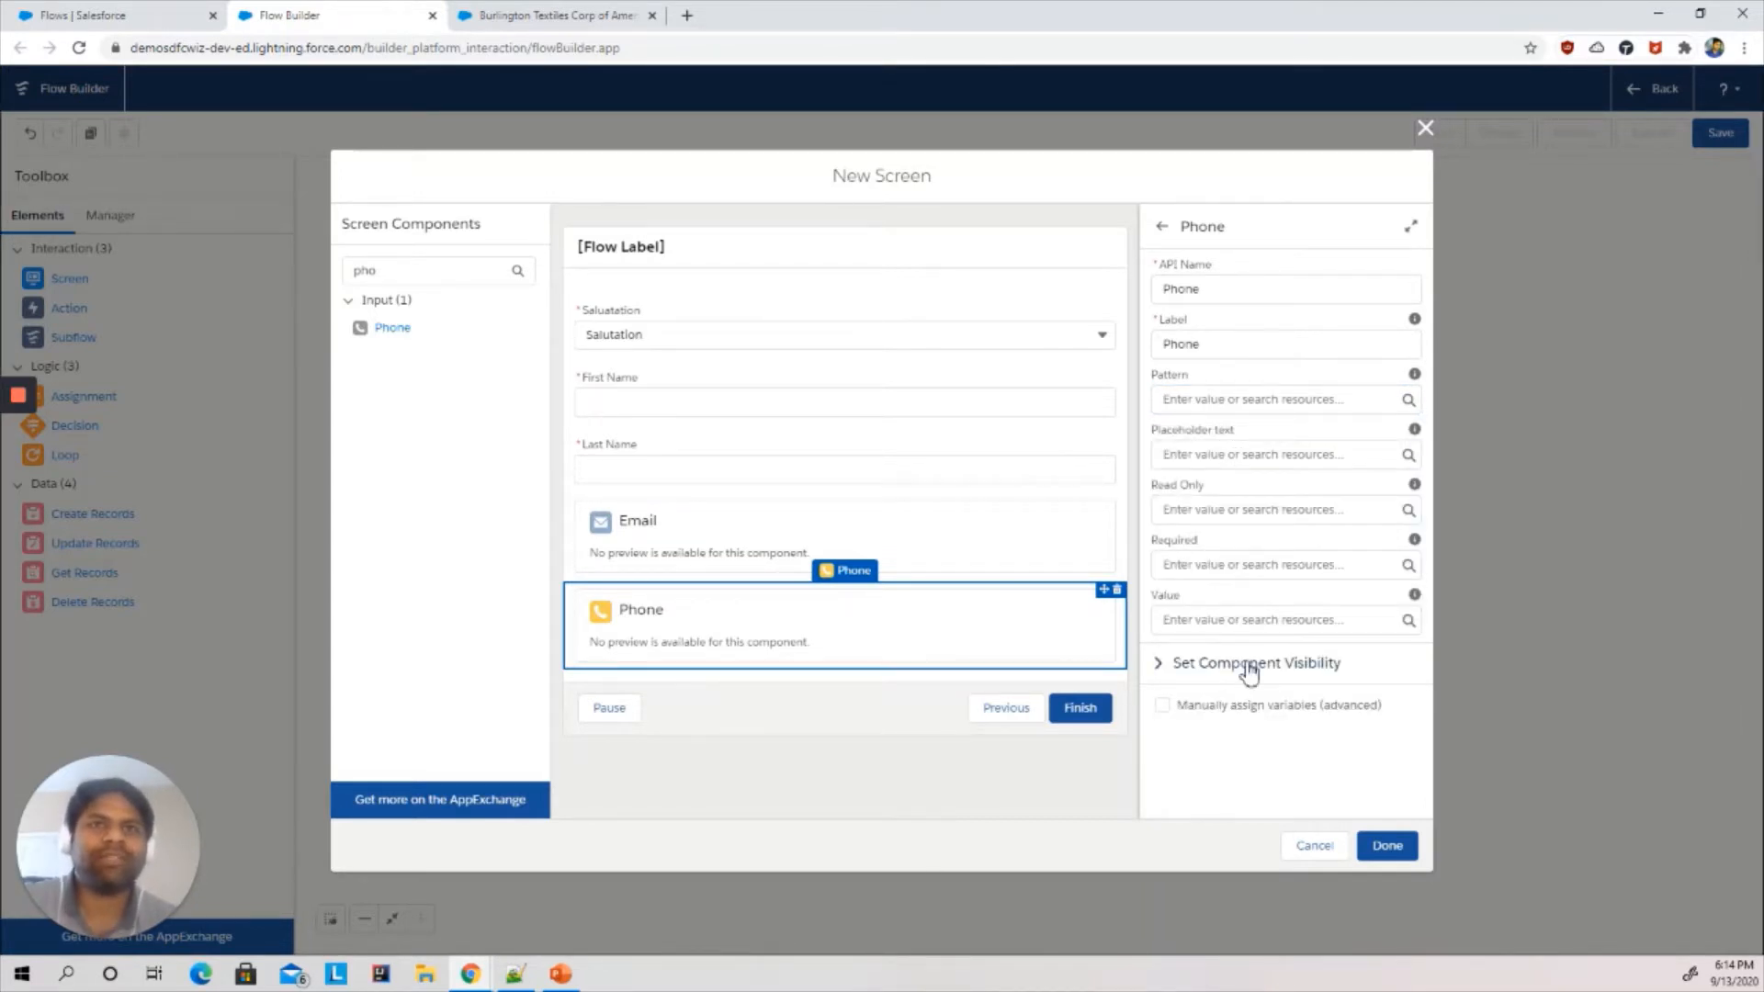
pyautogui.click(556, 14)
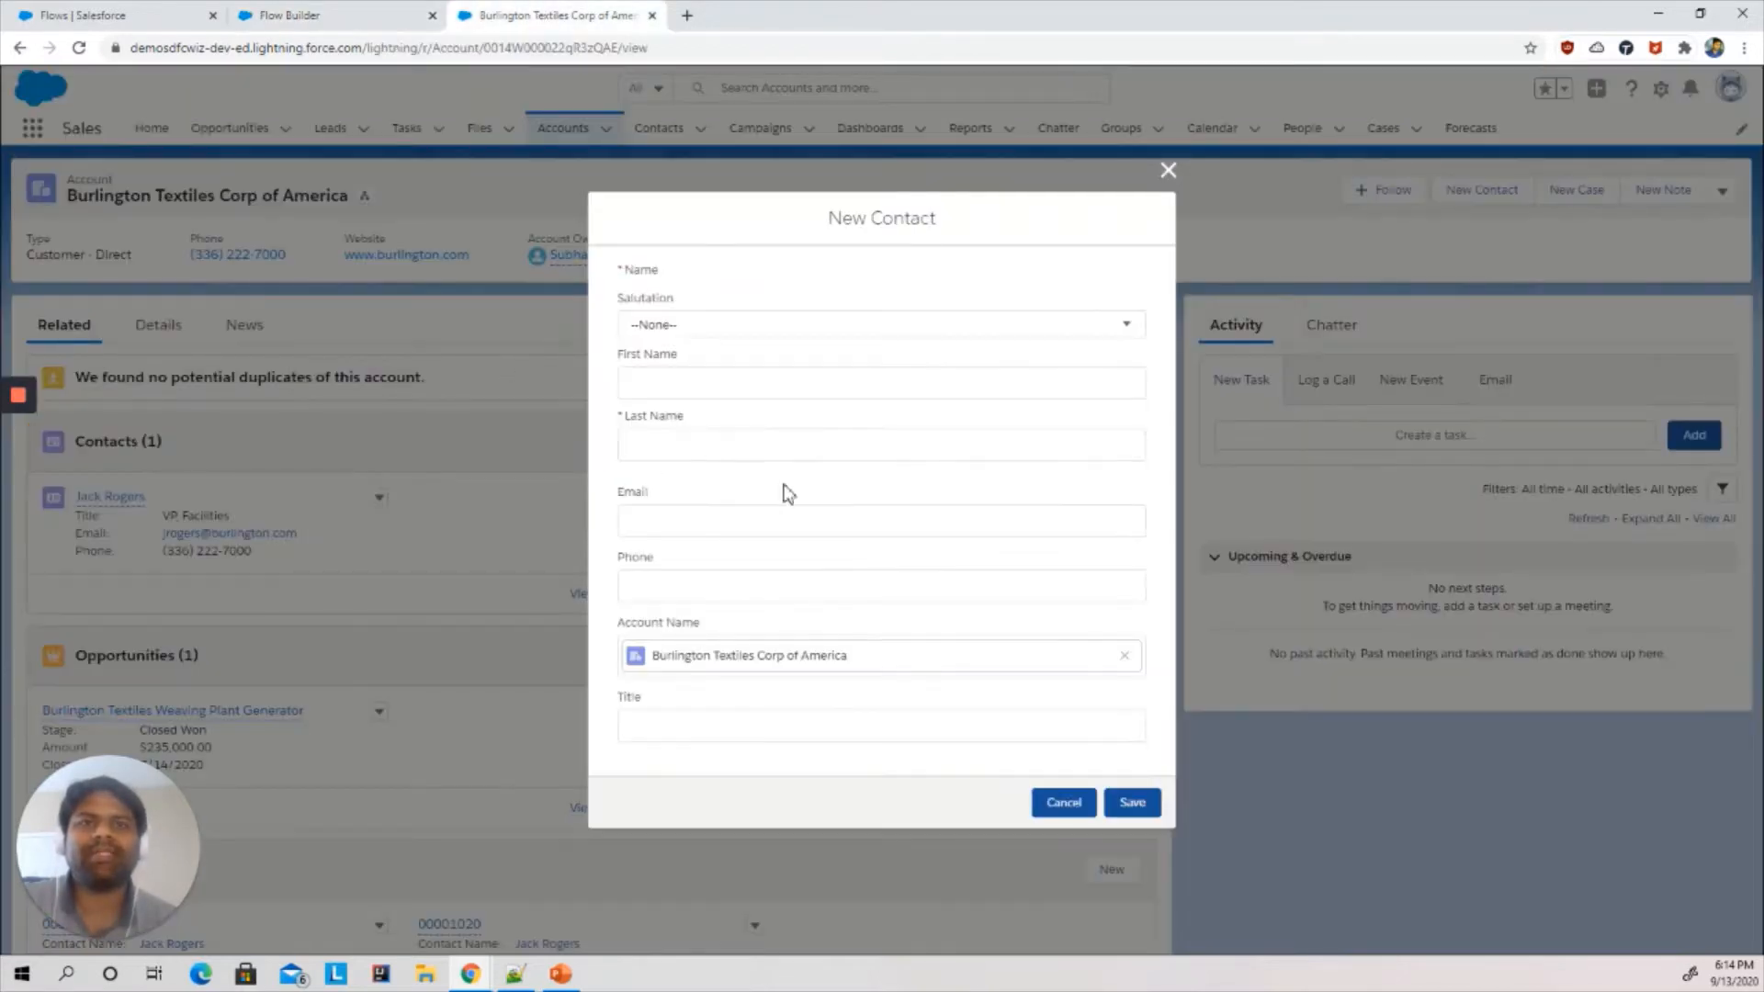
pyautogui.click(349, 13)
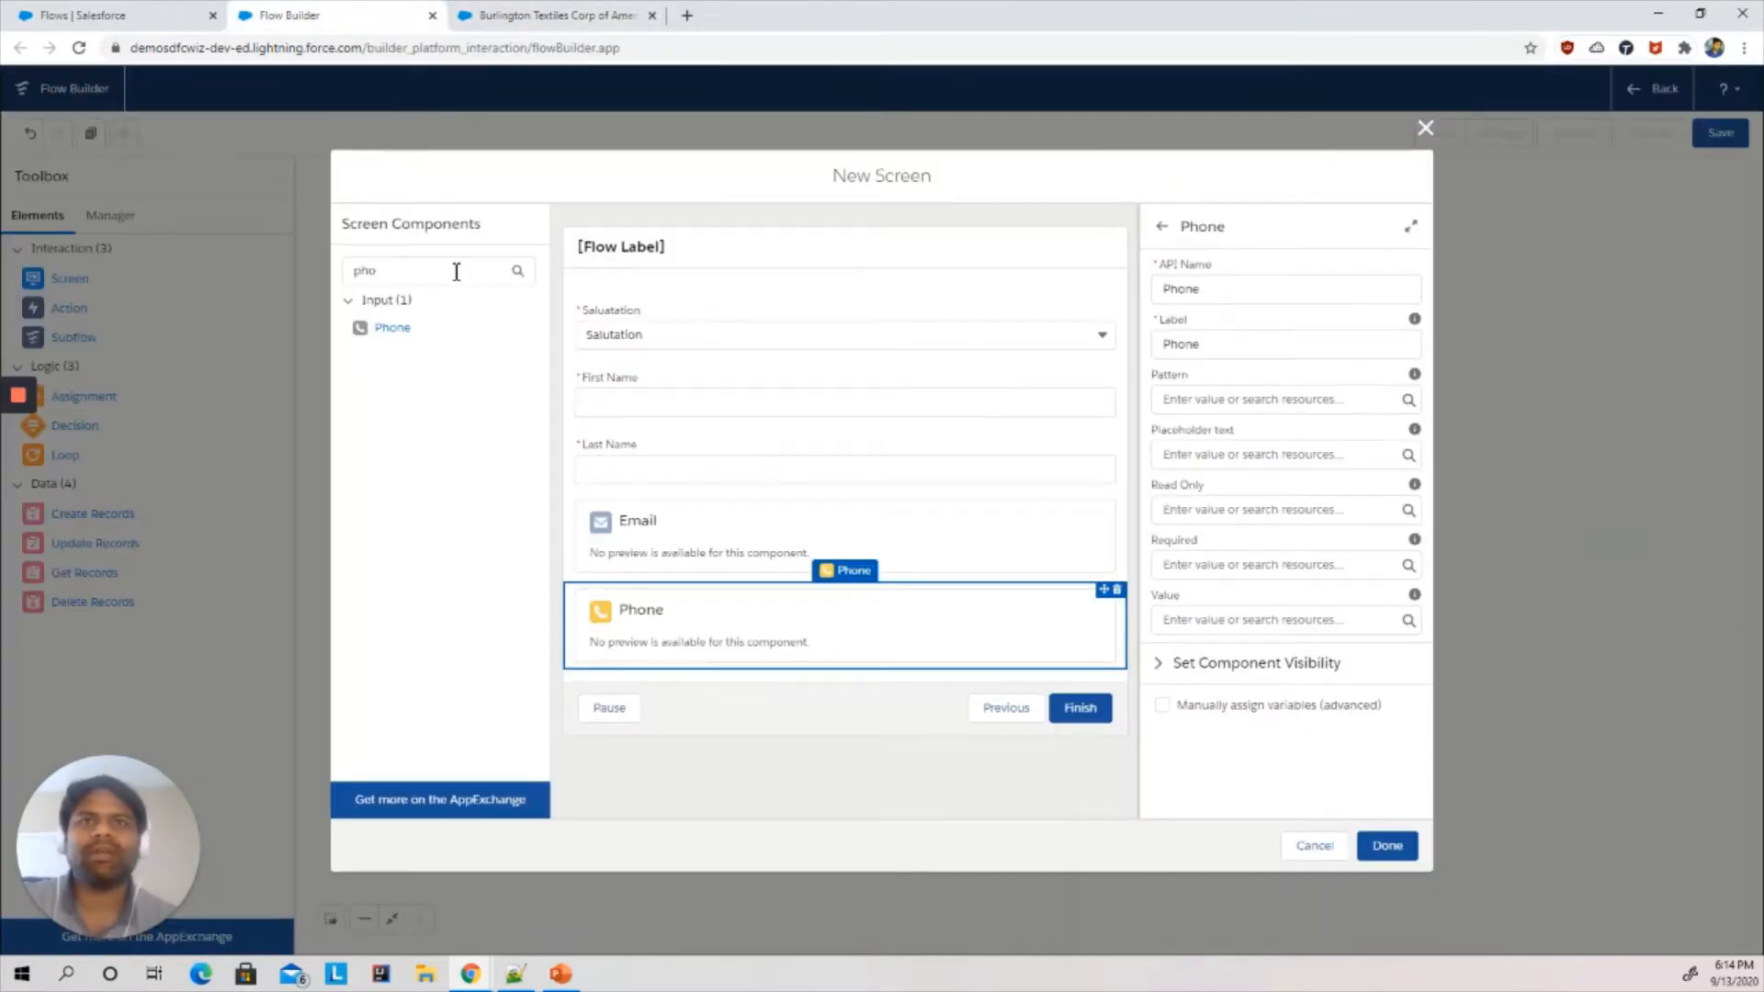
# - Search for lookup, add a Lookup component below Phone and set its API name to Input_AccountName
pyautogui.moveTo(461, 269); pyautogui.dragTo(336, 275)
pyautogui.write('look')
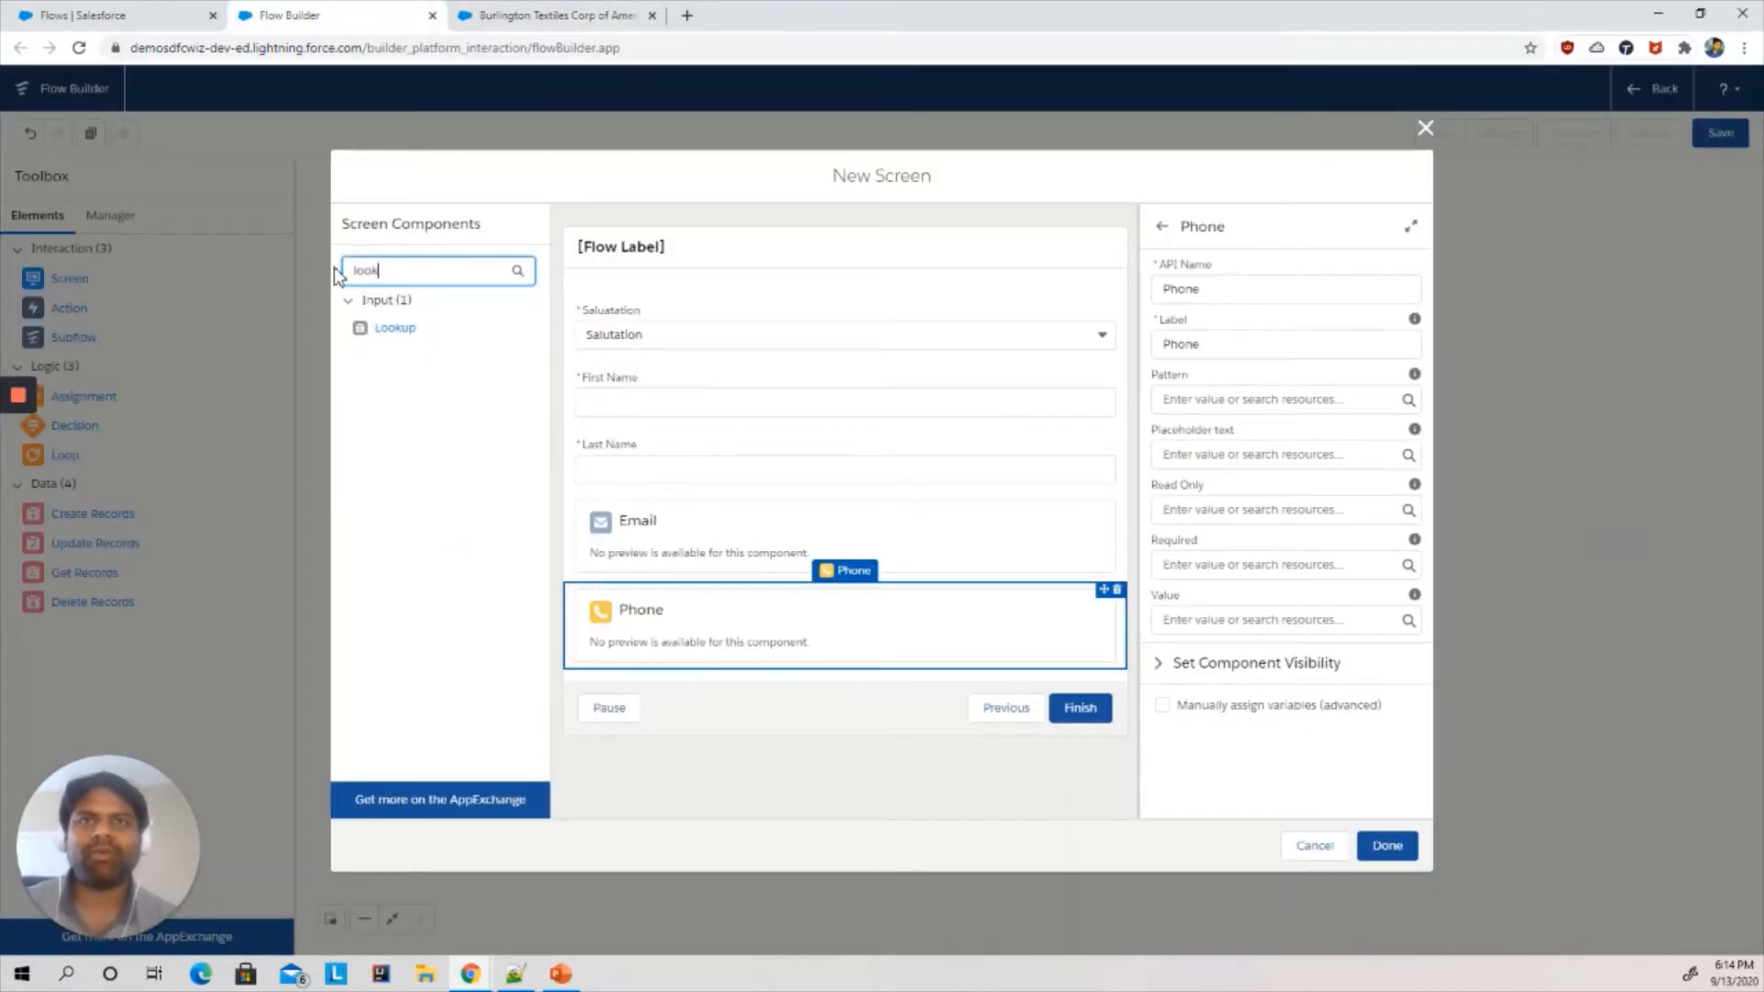
pyautogui.moveTo(404, 333); pyautogui.dragTo(640, 662)
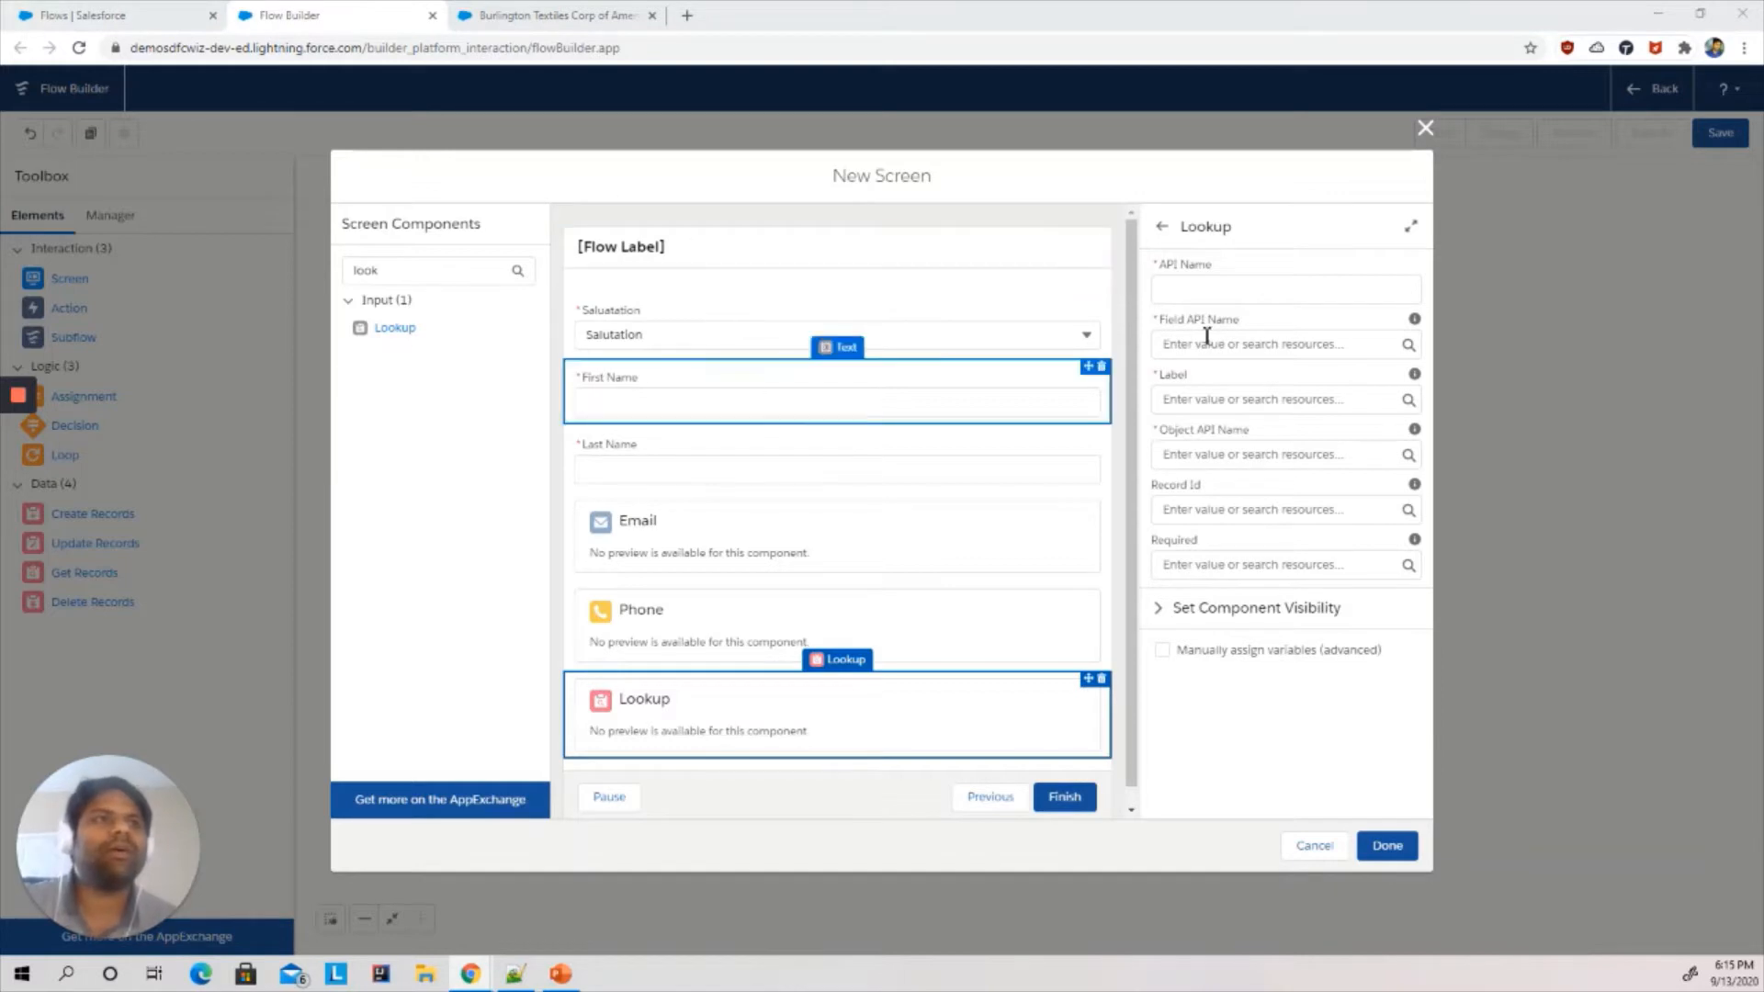
pyautogui.click(1185, 291)
pyautogui.write('input_A')
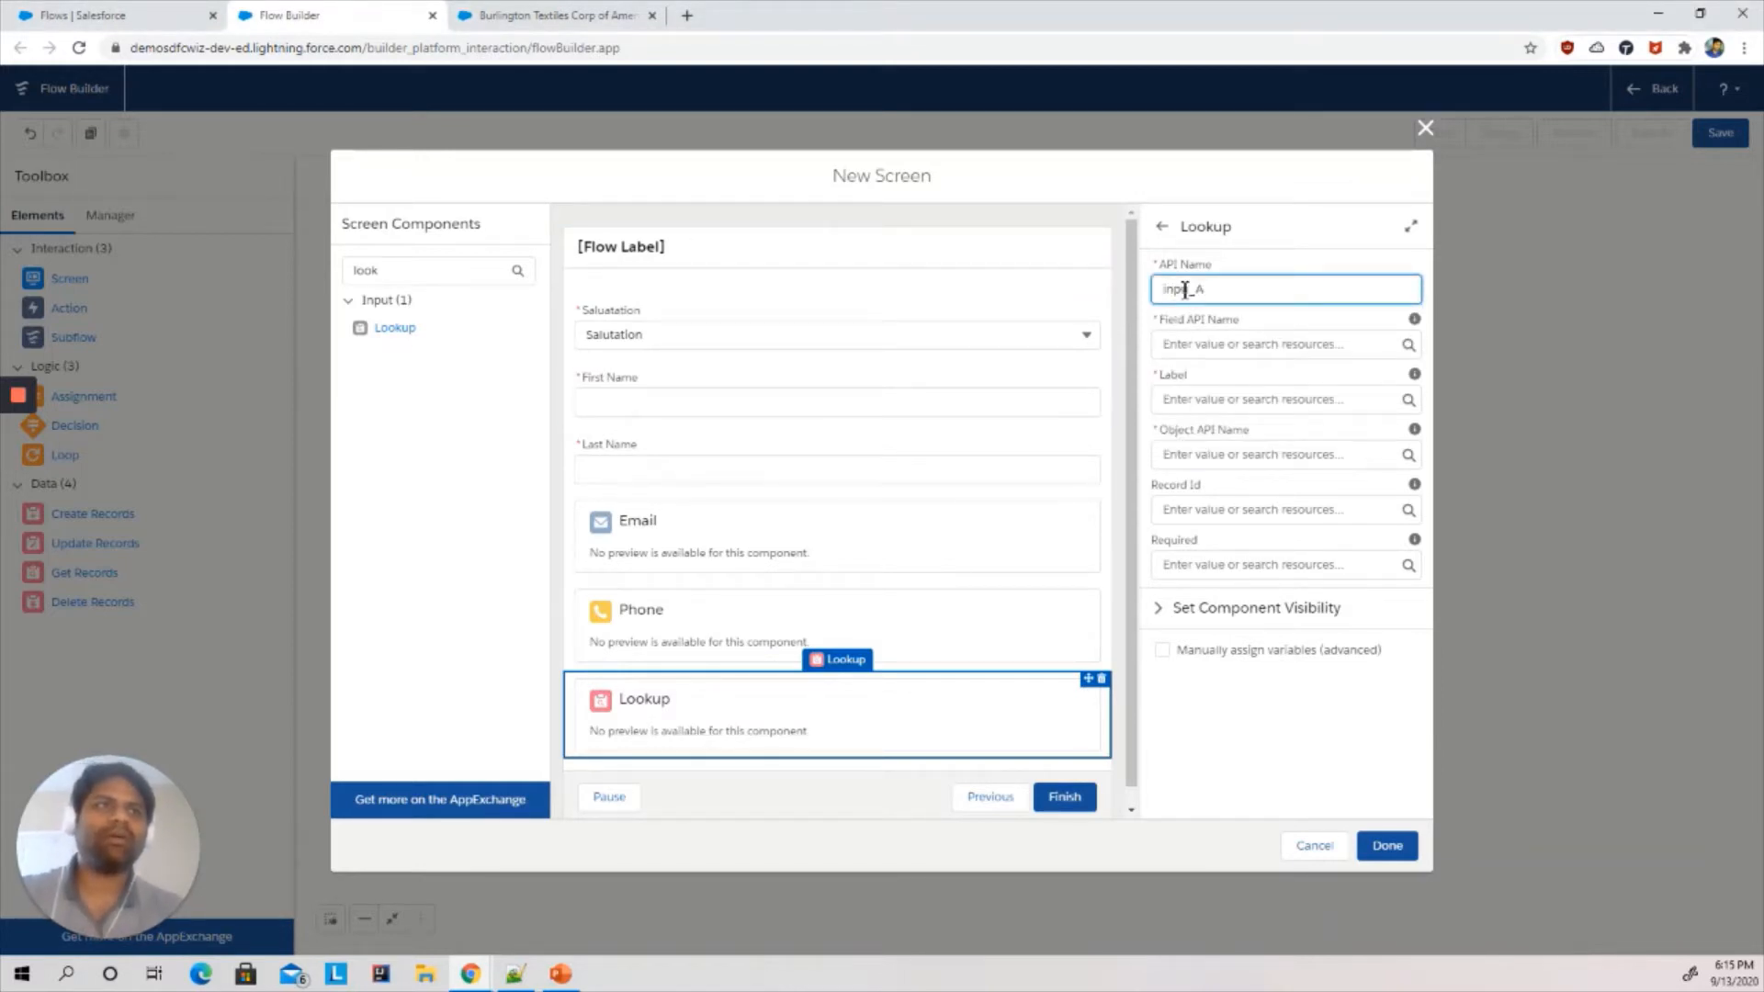
pyautogui.press('BackSpace')
pyautogui.write('_Ac')
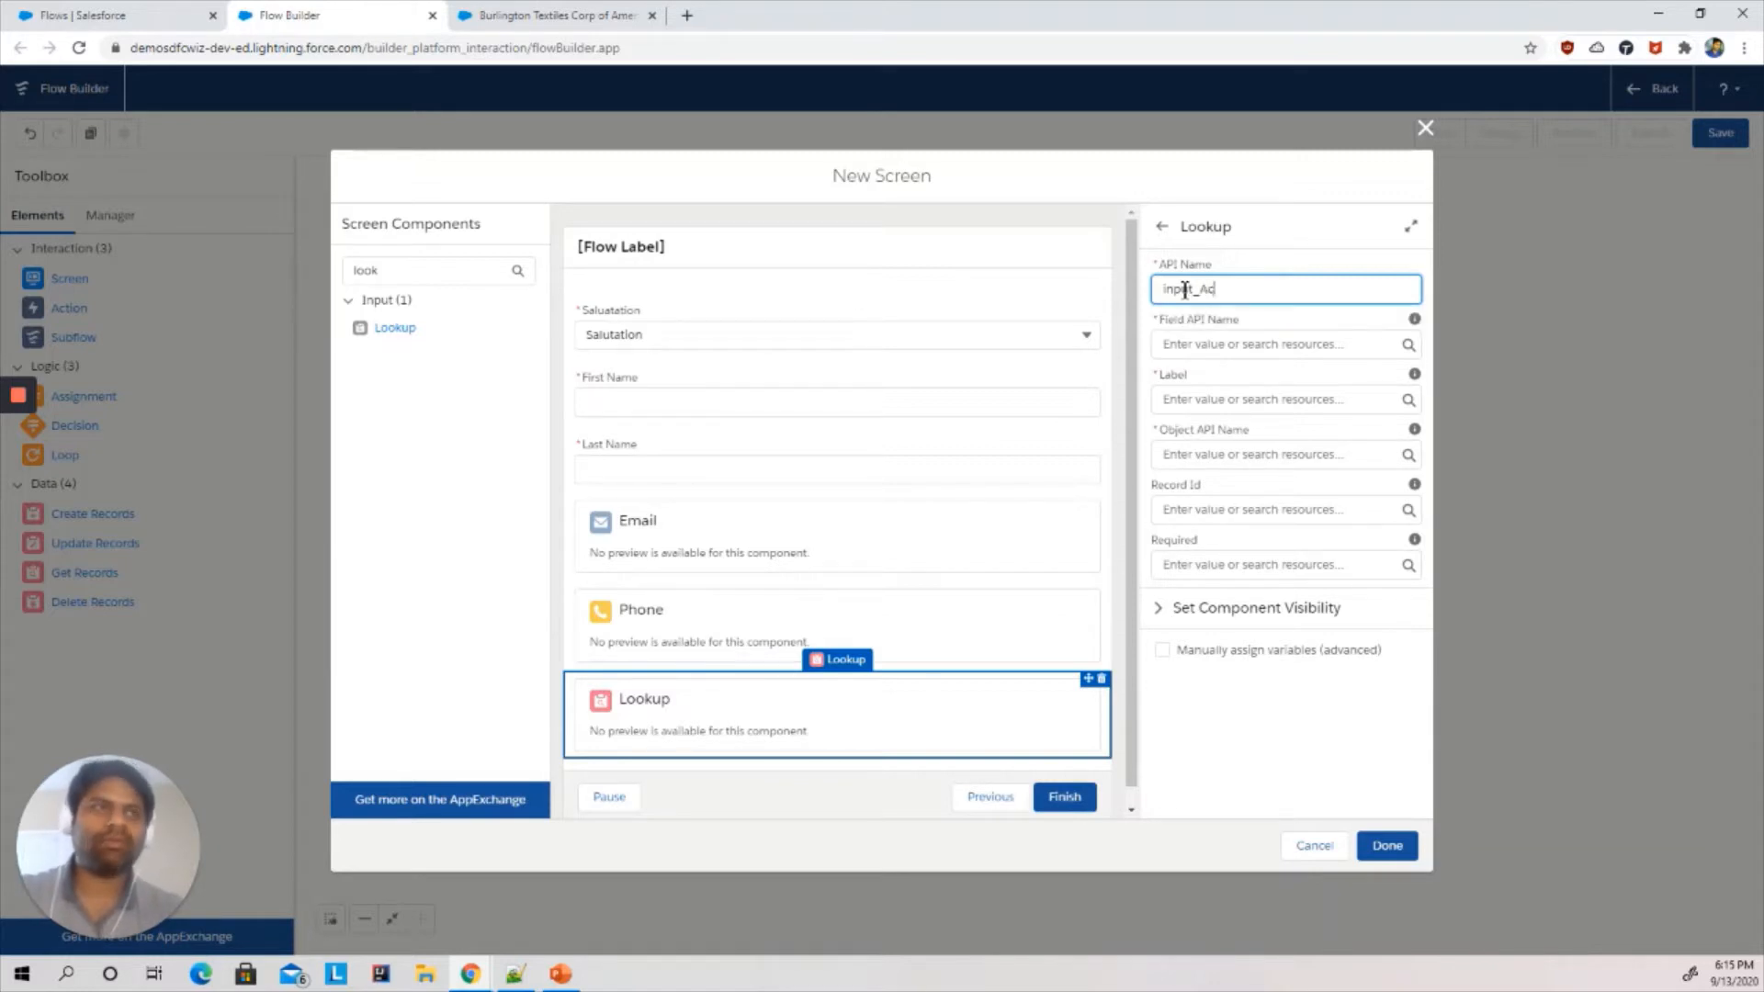
pyautogui.write('countName')
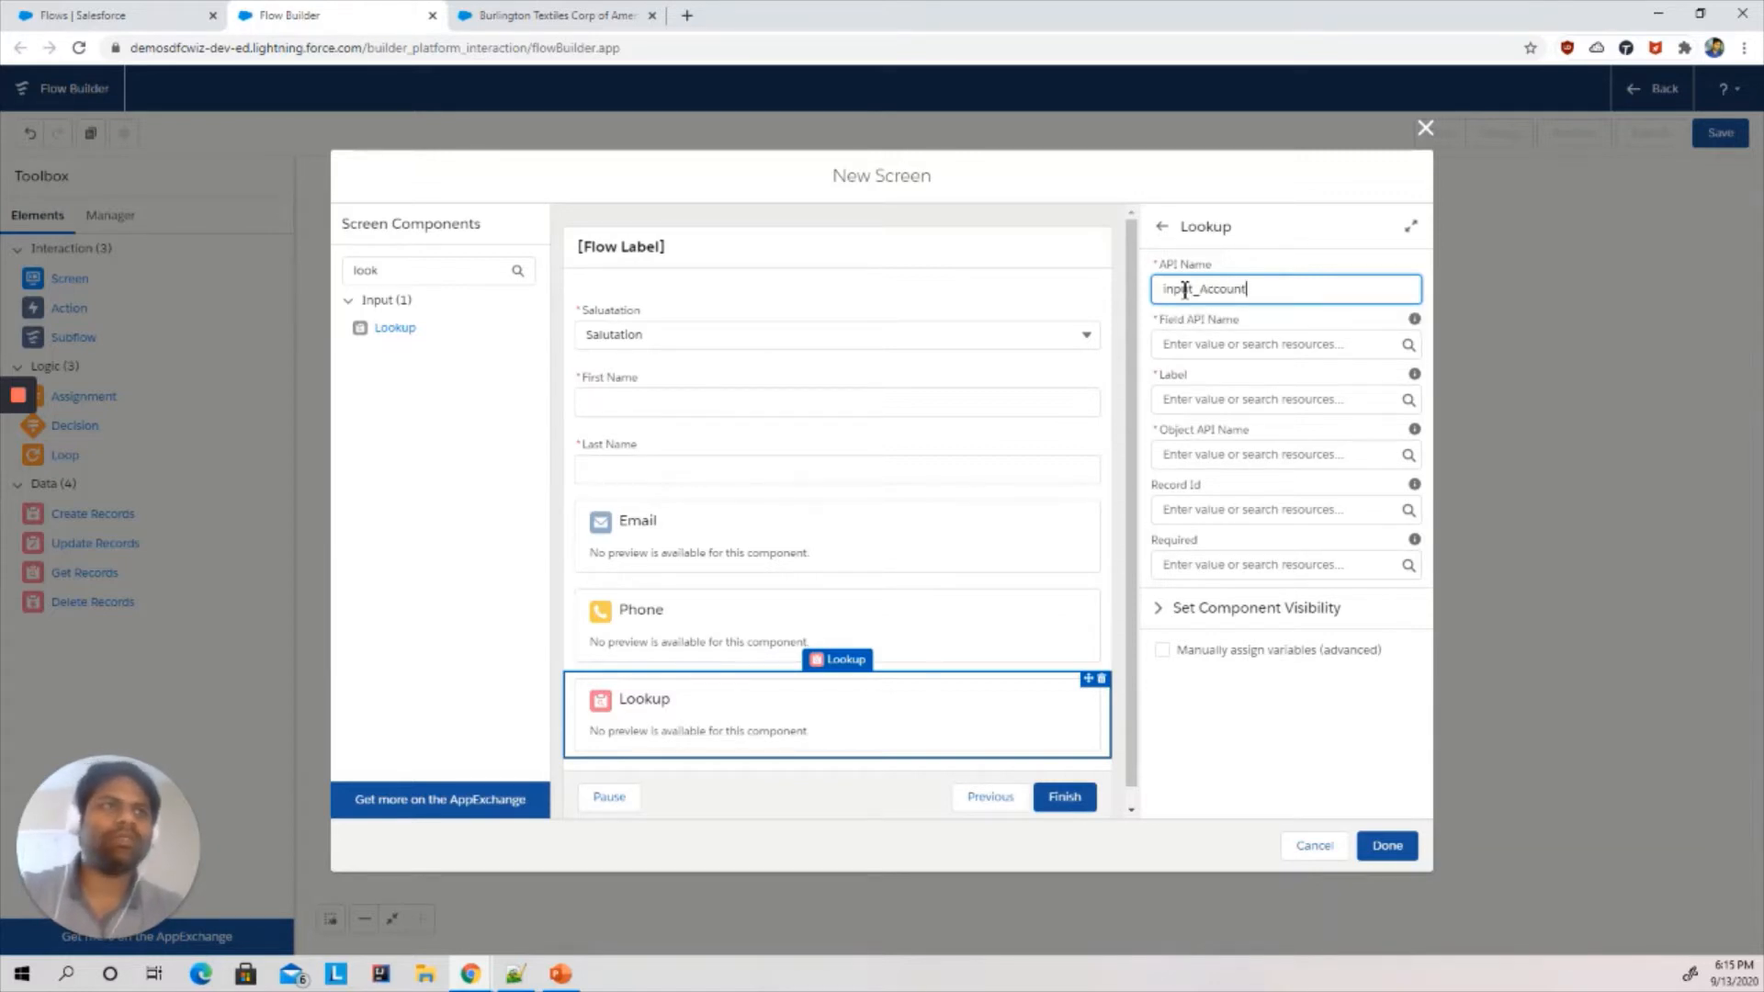
# - Set the lookup's Field API Name to AccountId
pyautogui.click(1191, 348)
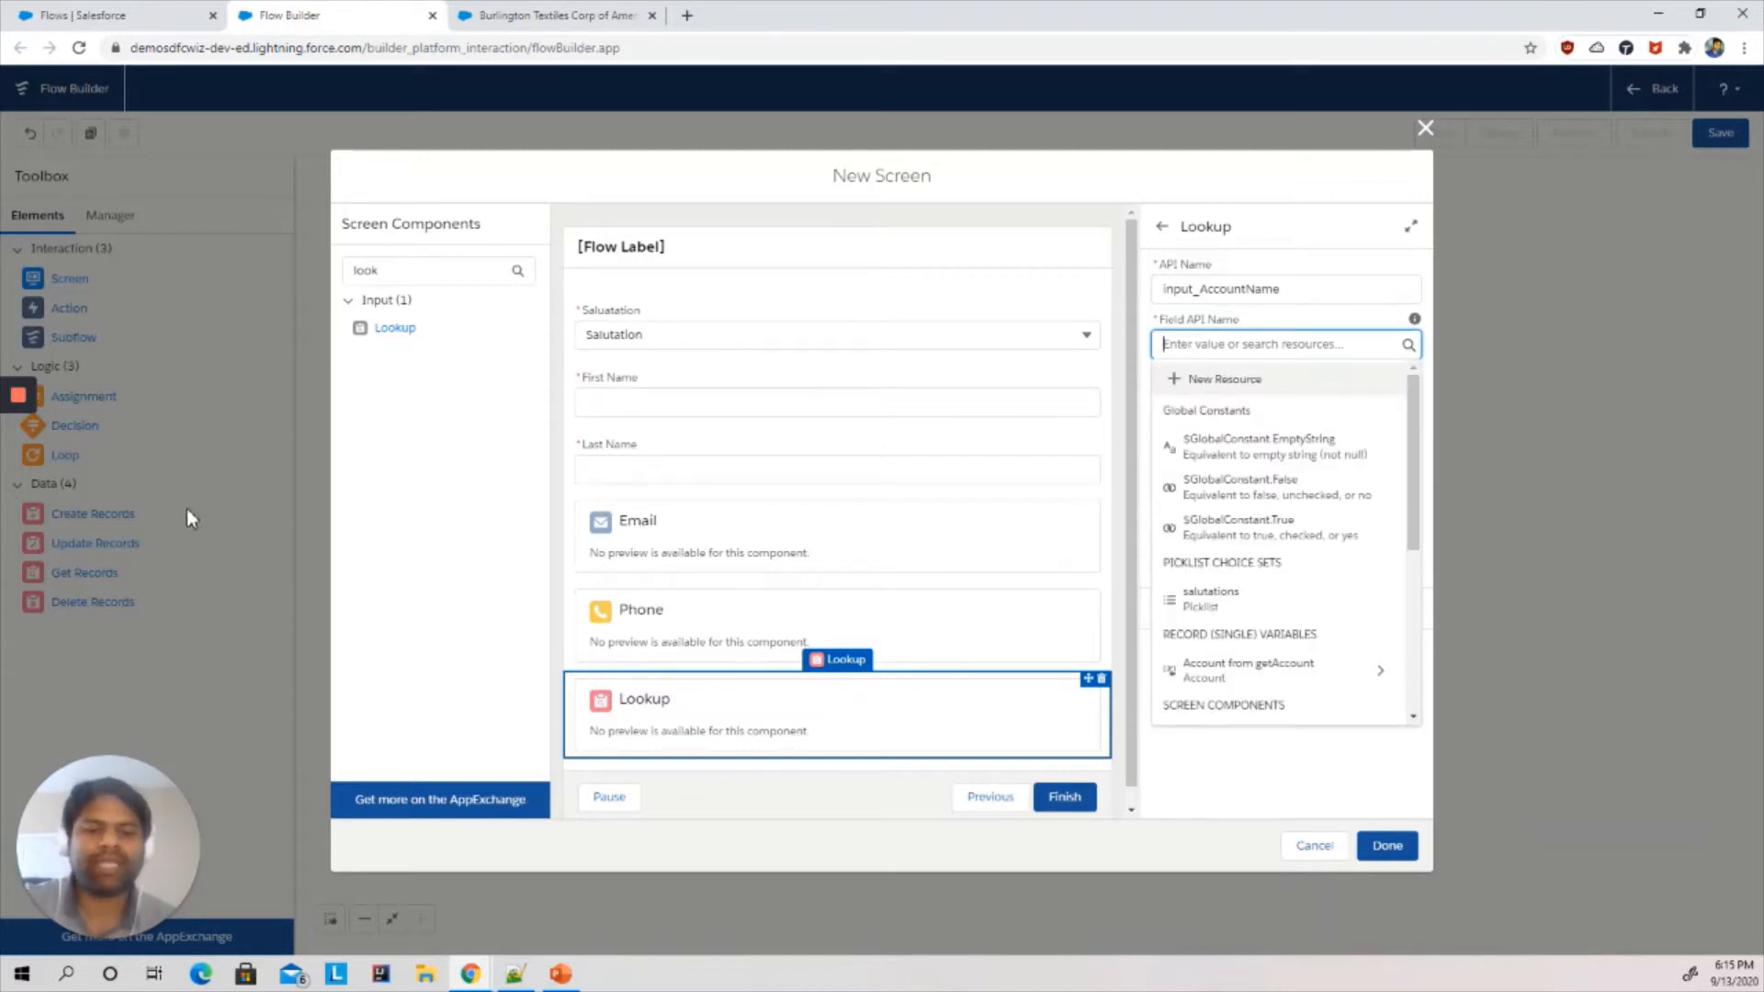
pyautogui.click(18, 549)
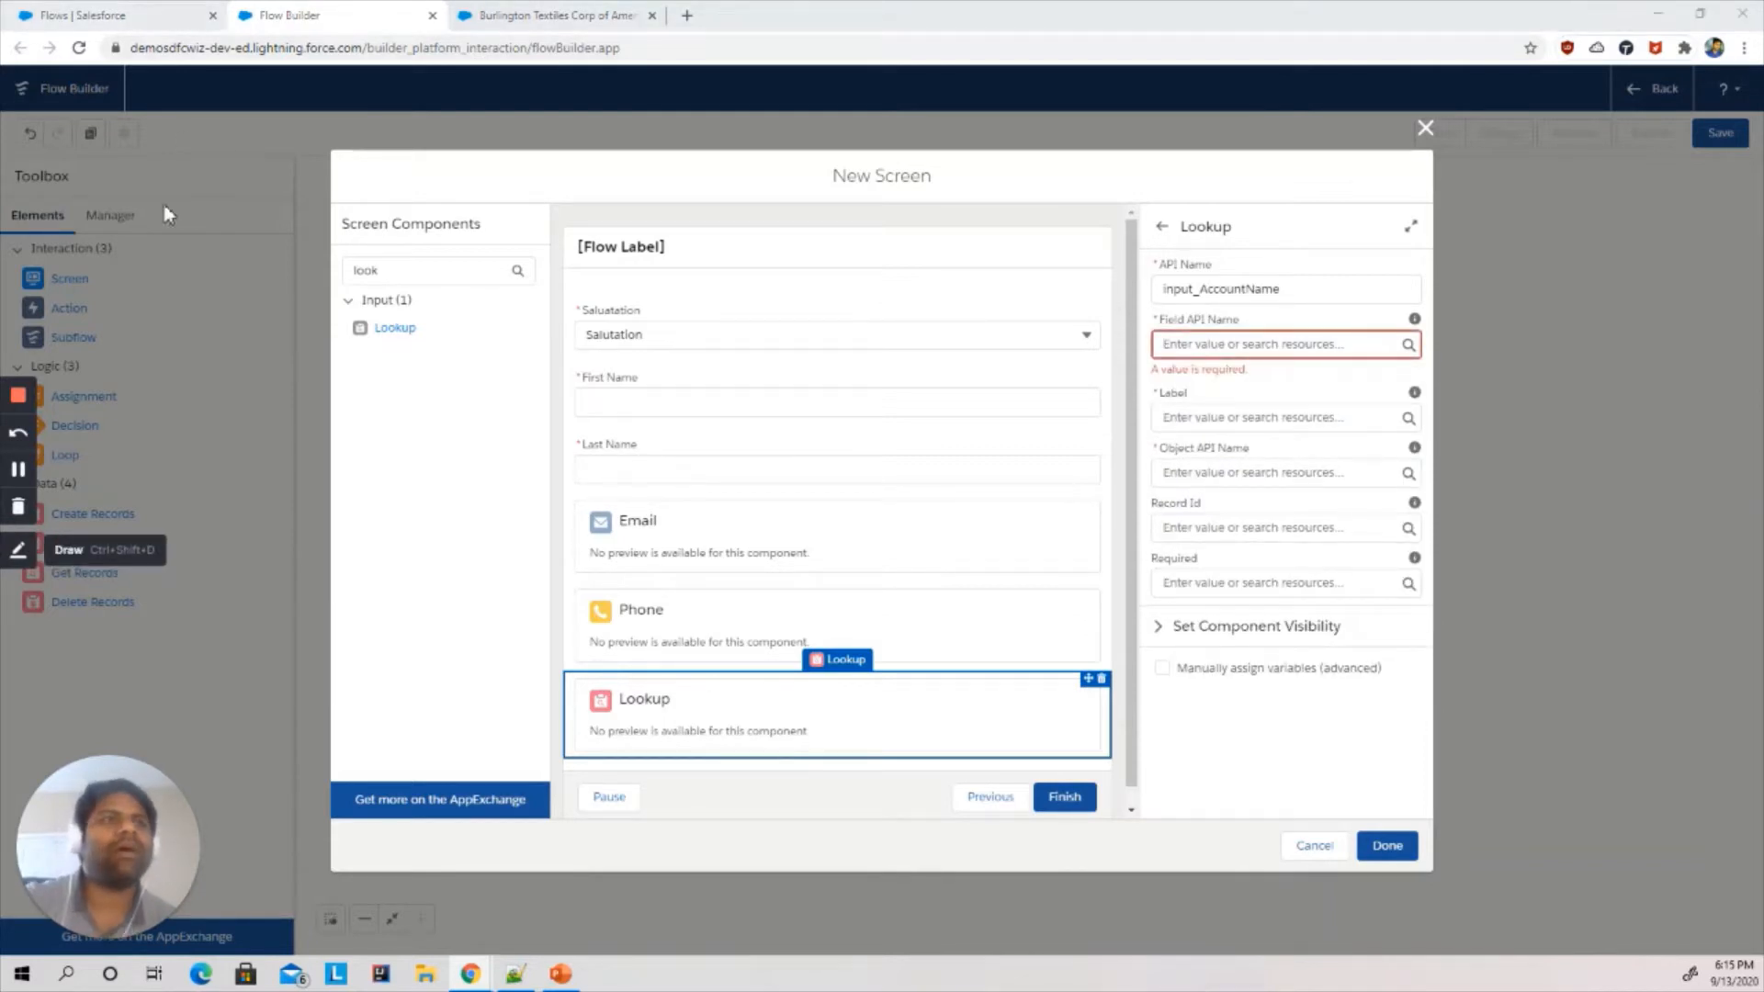
pyautogui.click(1228, 345)
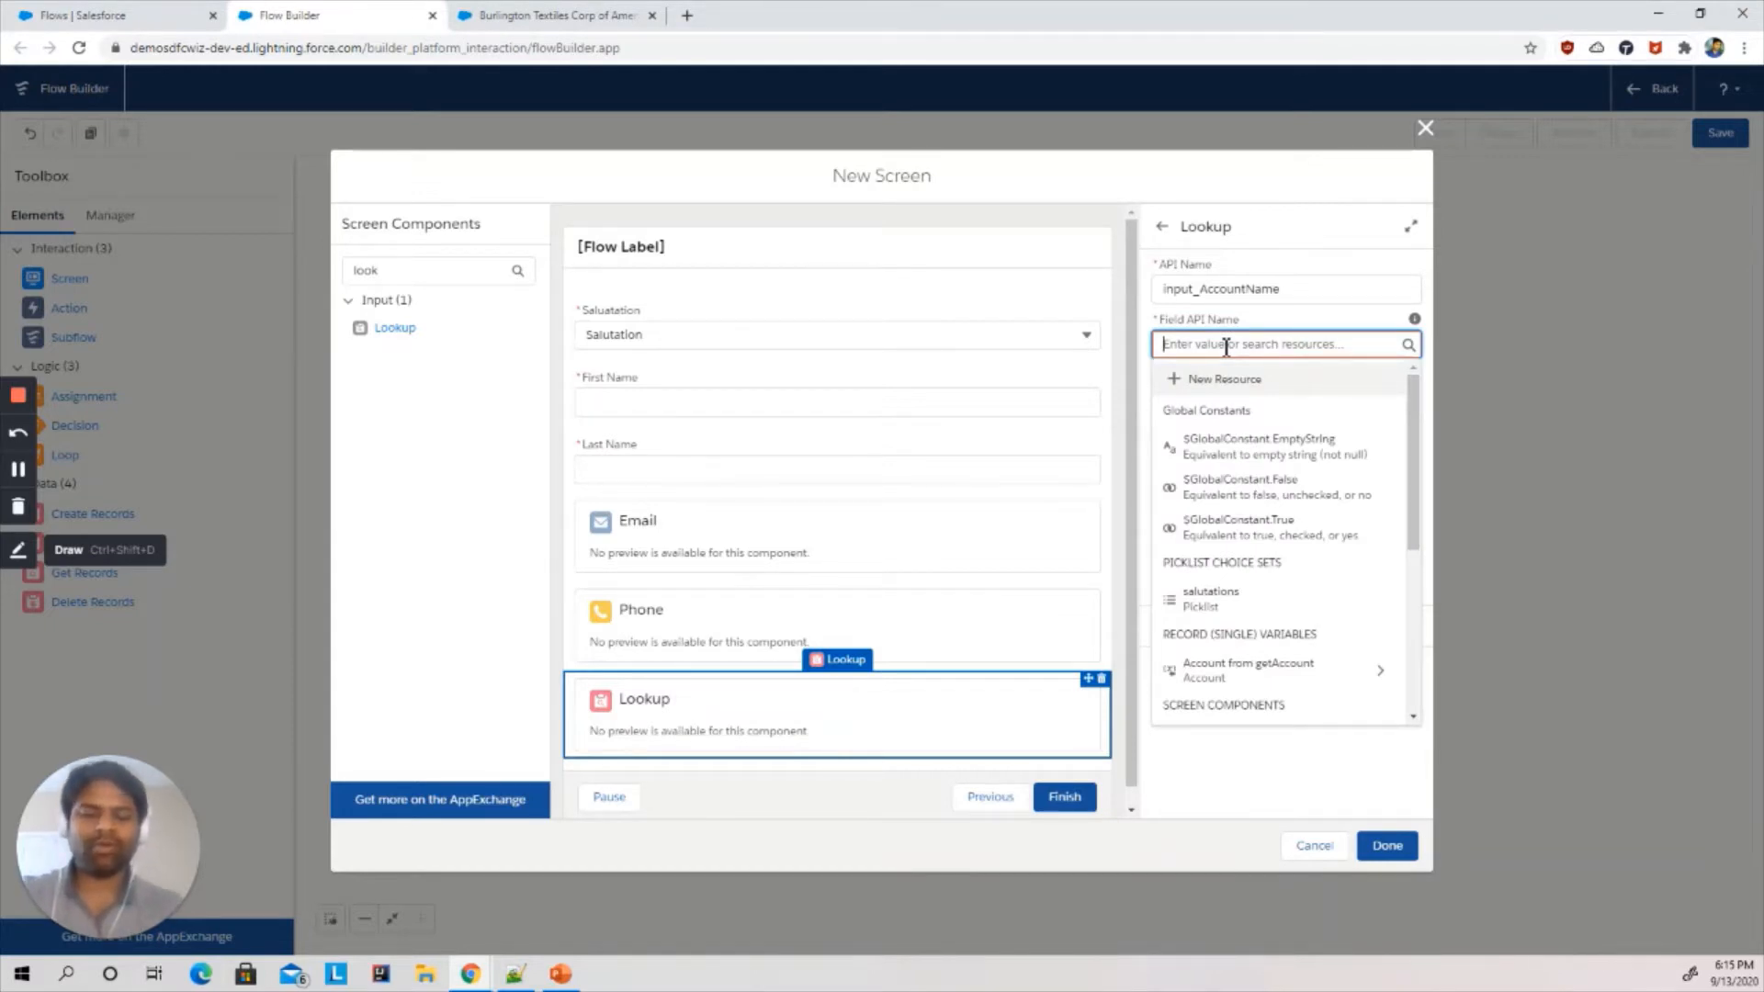
pyautogui.write('Account')
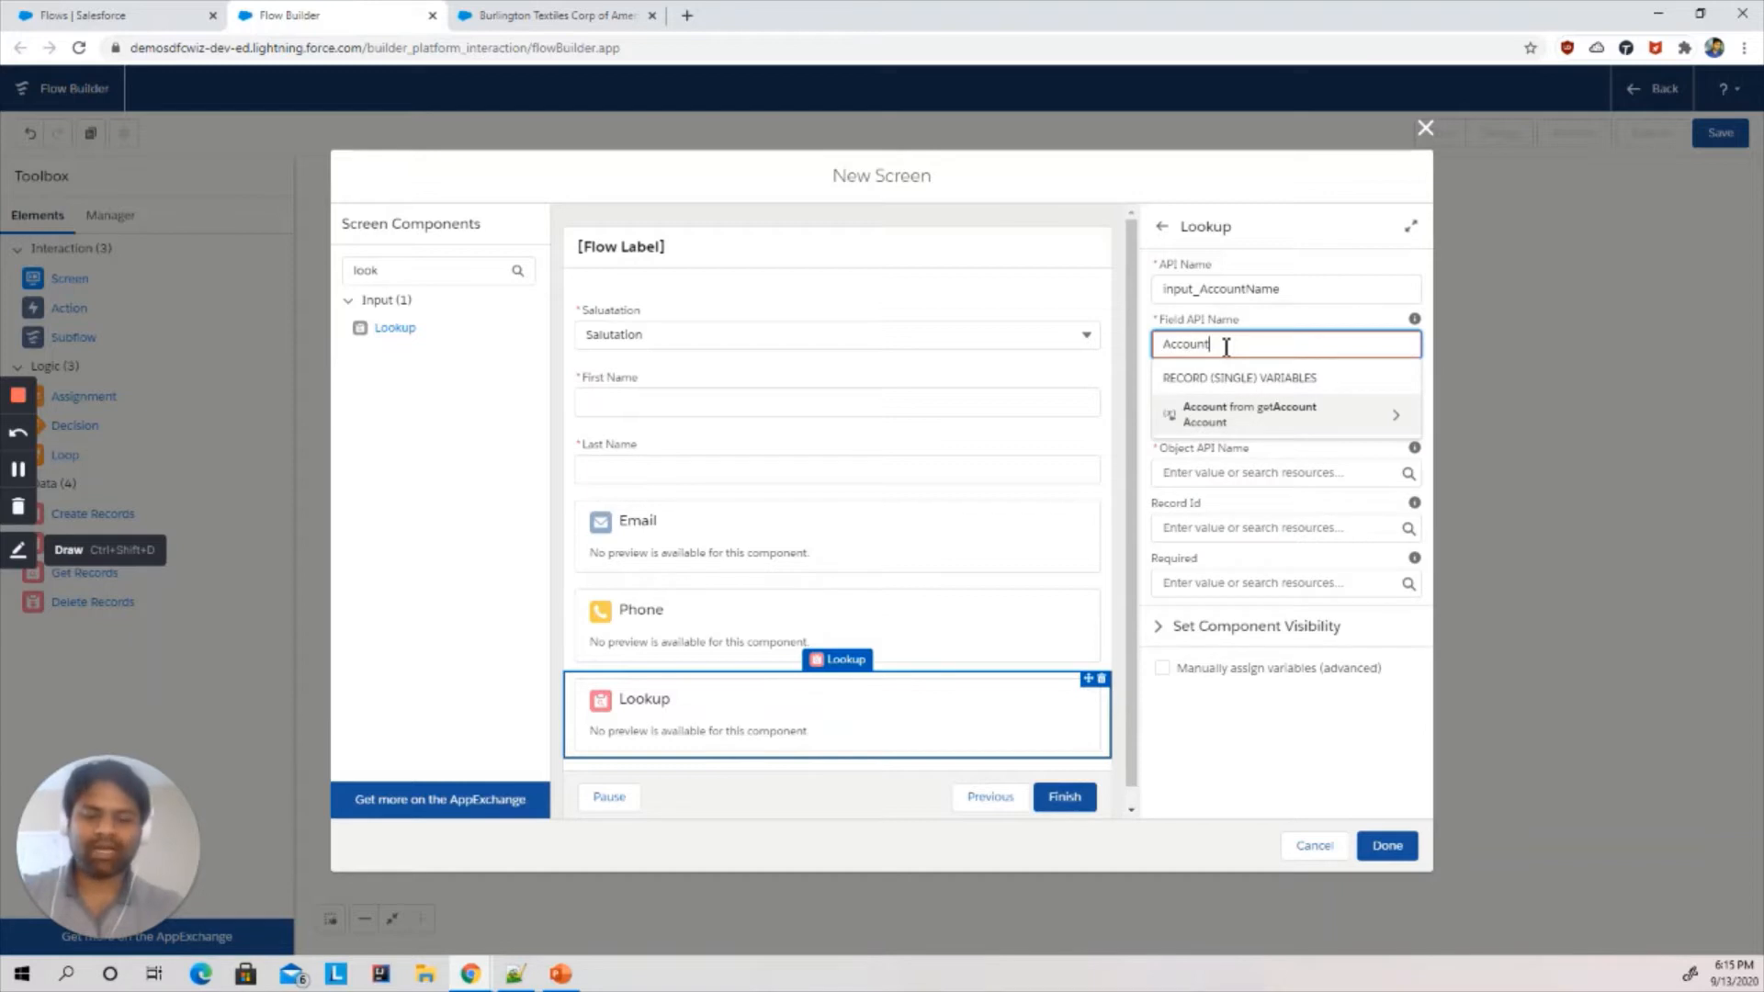
pyautogui.write('Id')
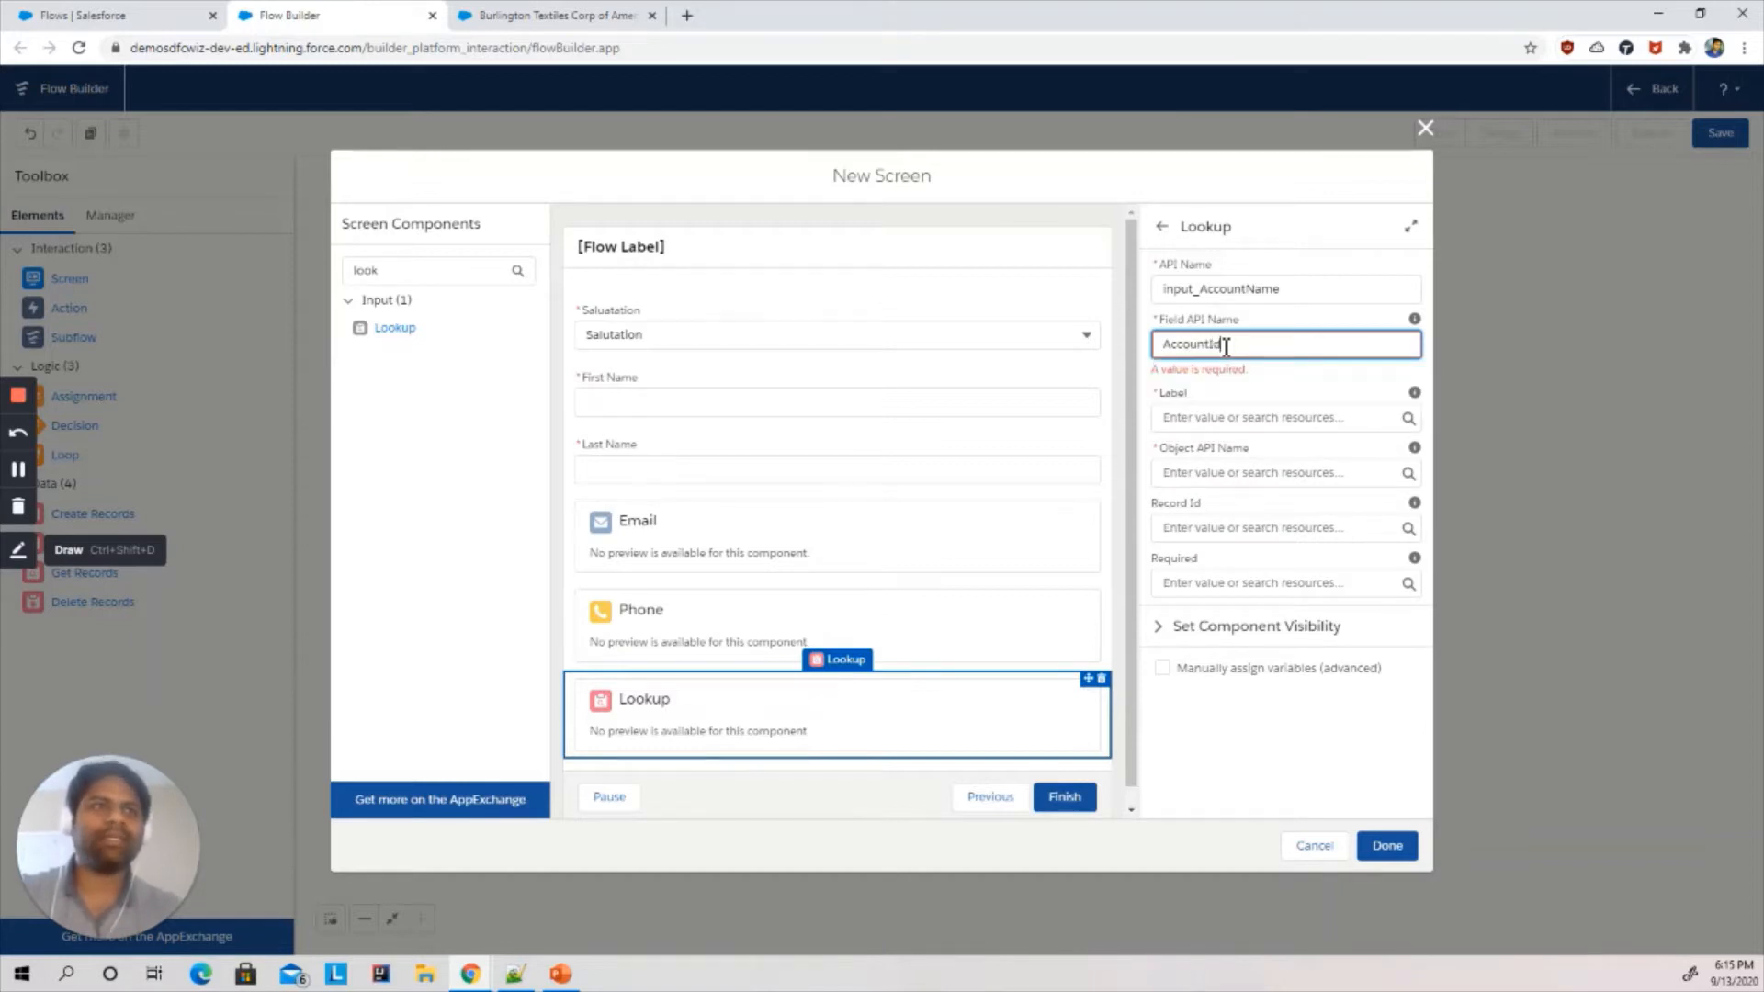
pyautogui.click(1301, 213)
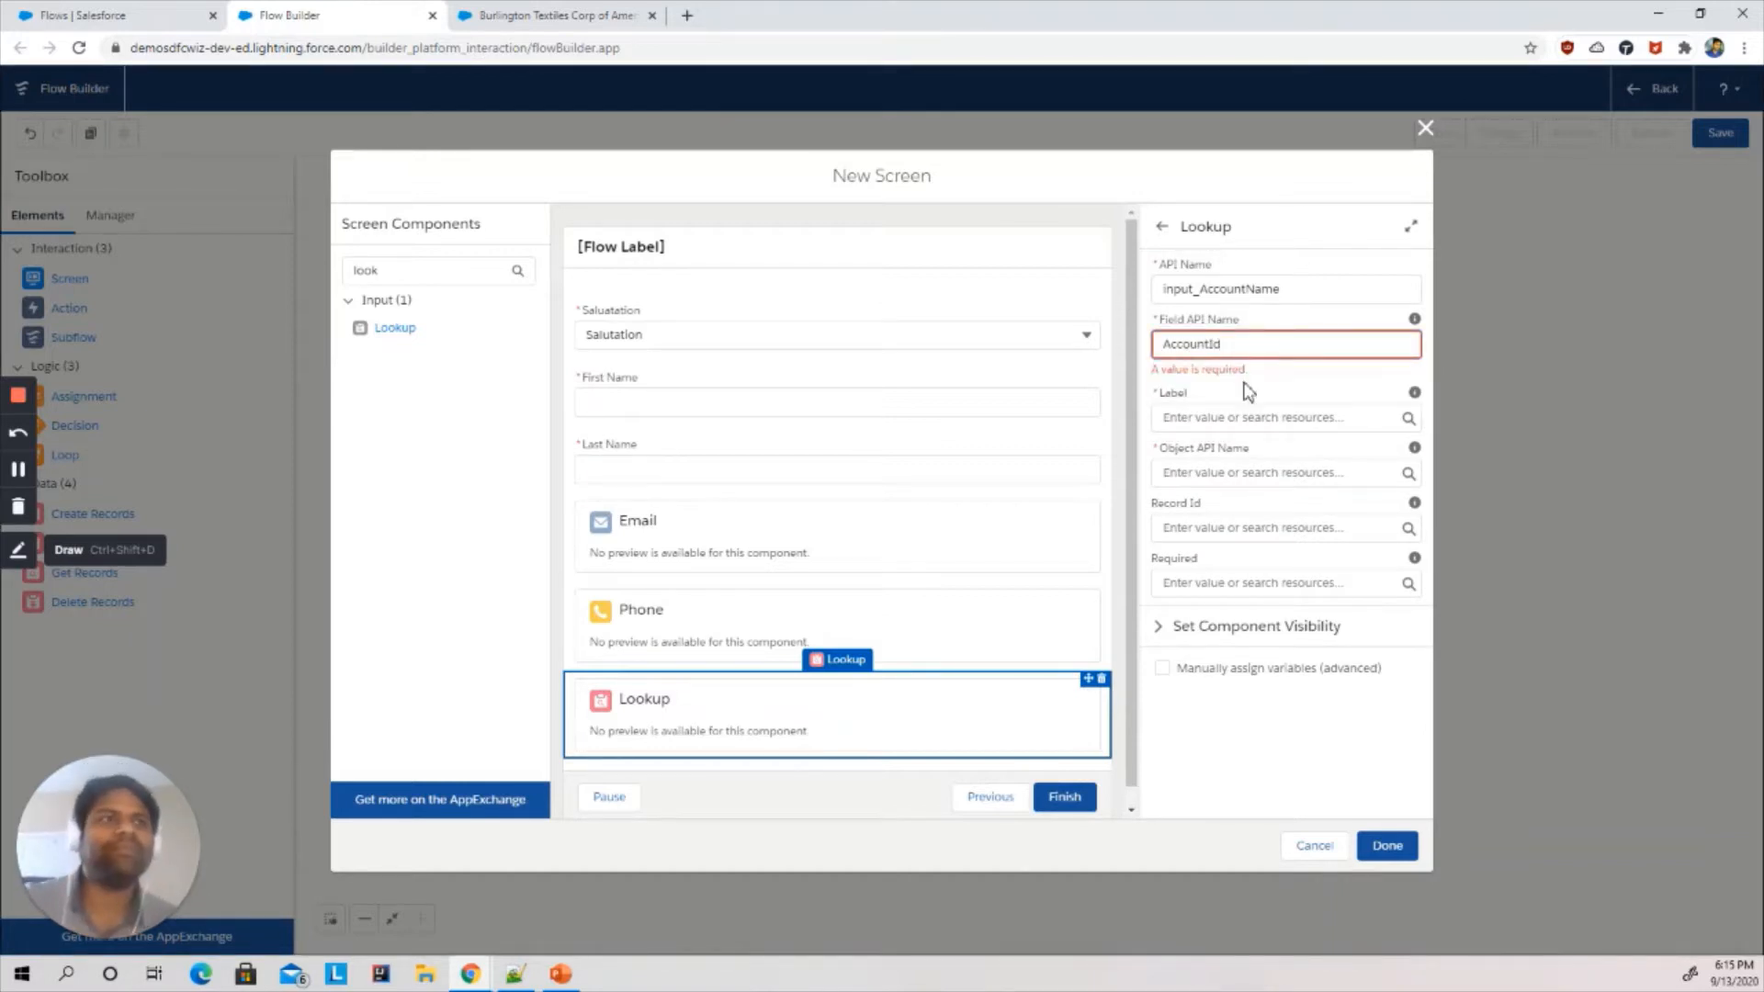
# - Label the lookup Account Name and set its Object API Name to Contact
pyautogui.click(1204, 428)
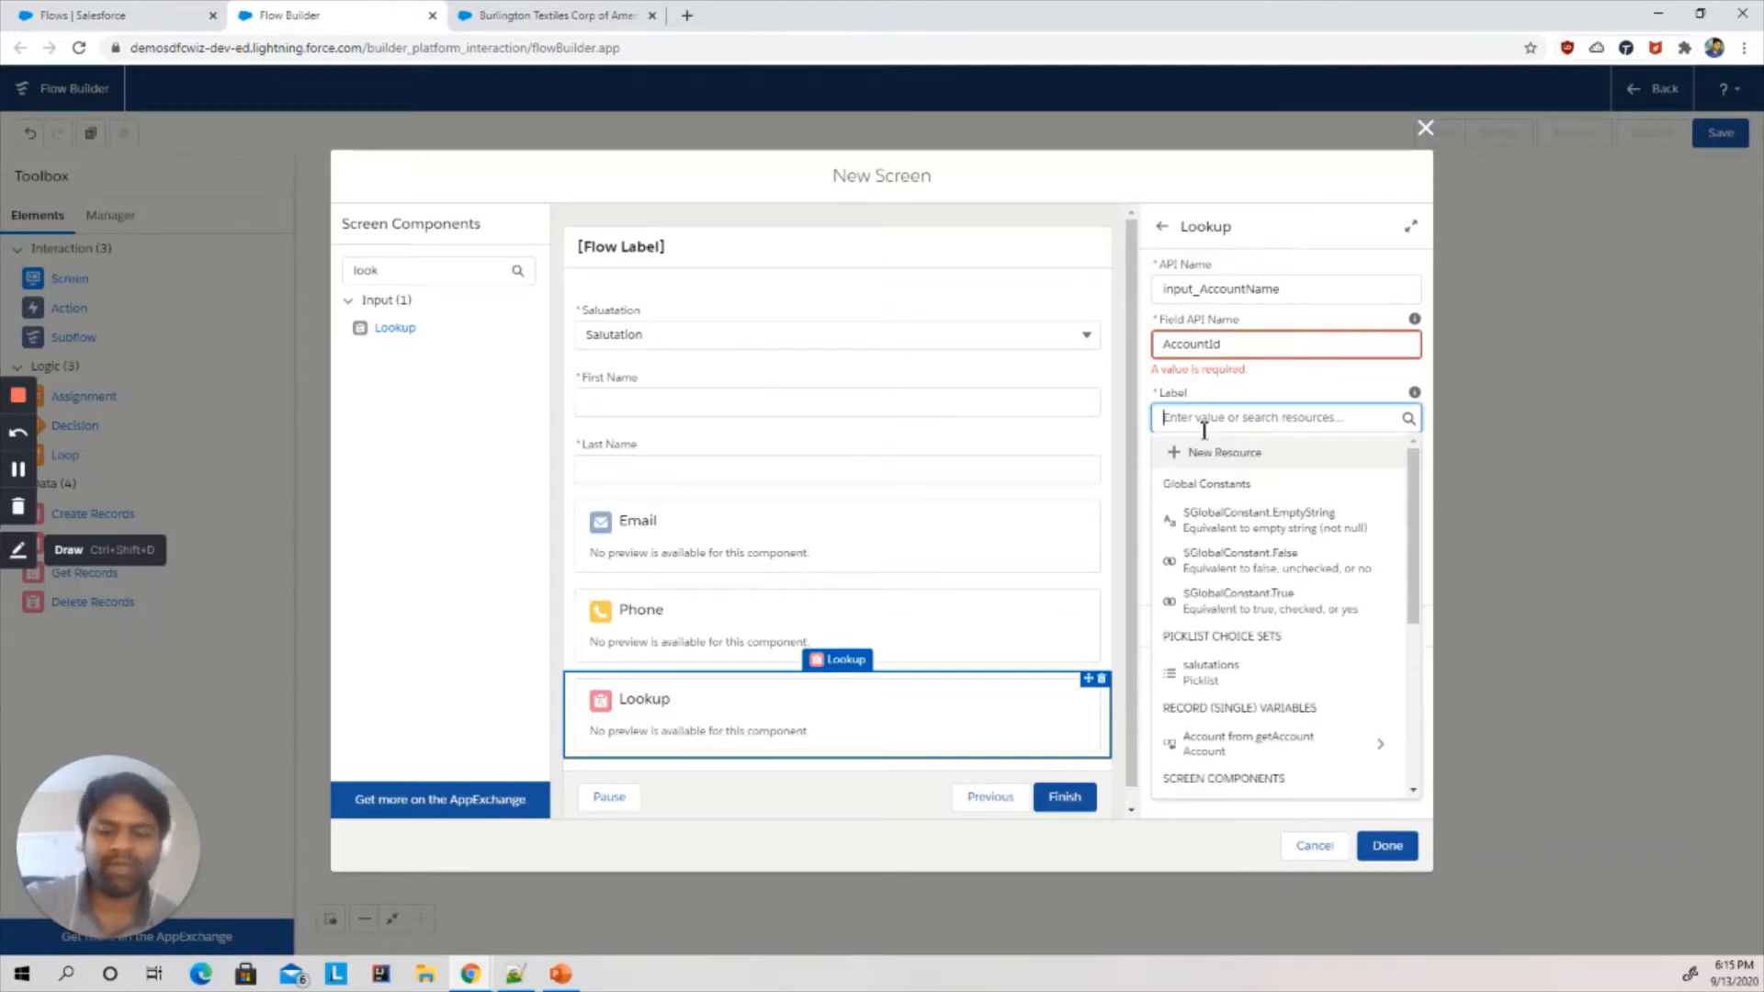
pyautogui.write('Account')
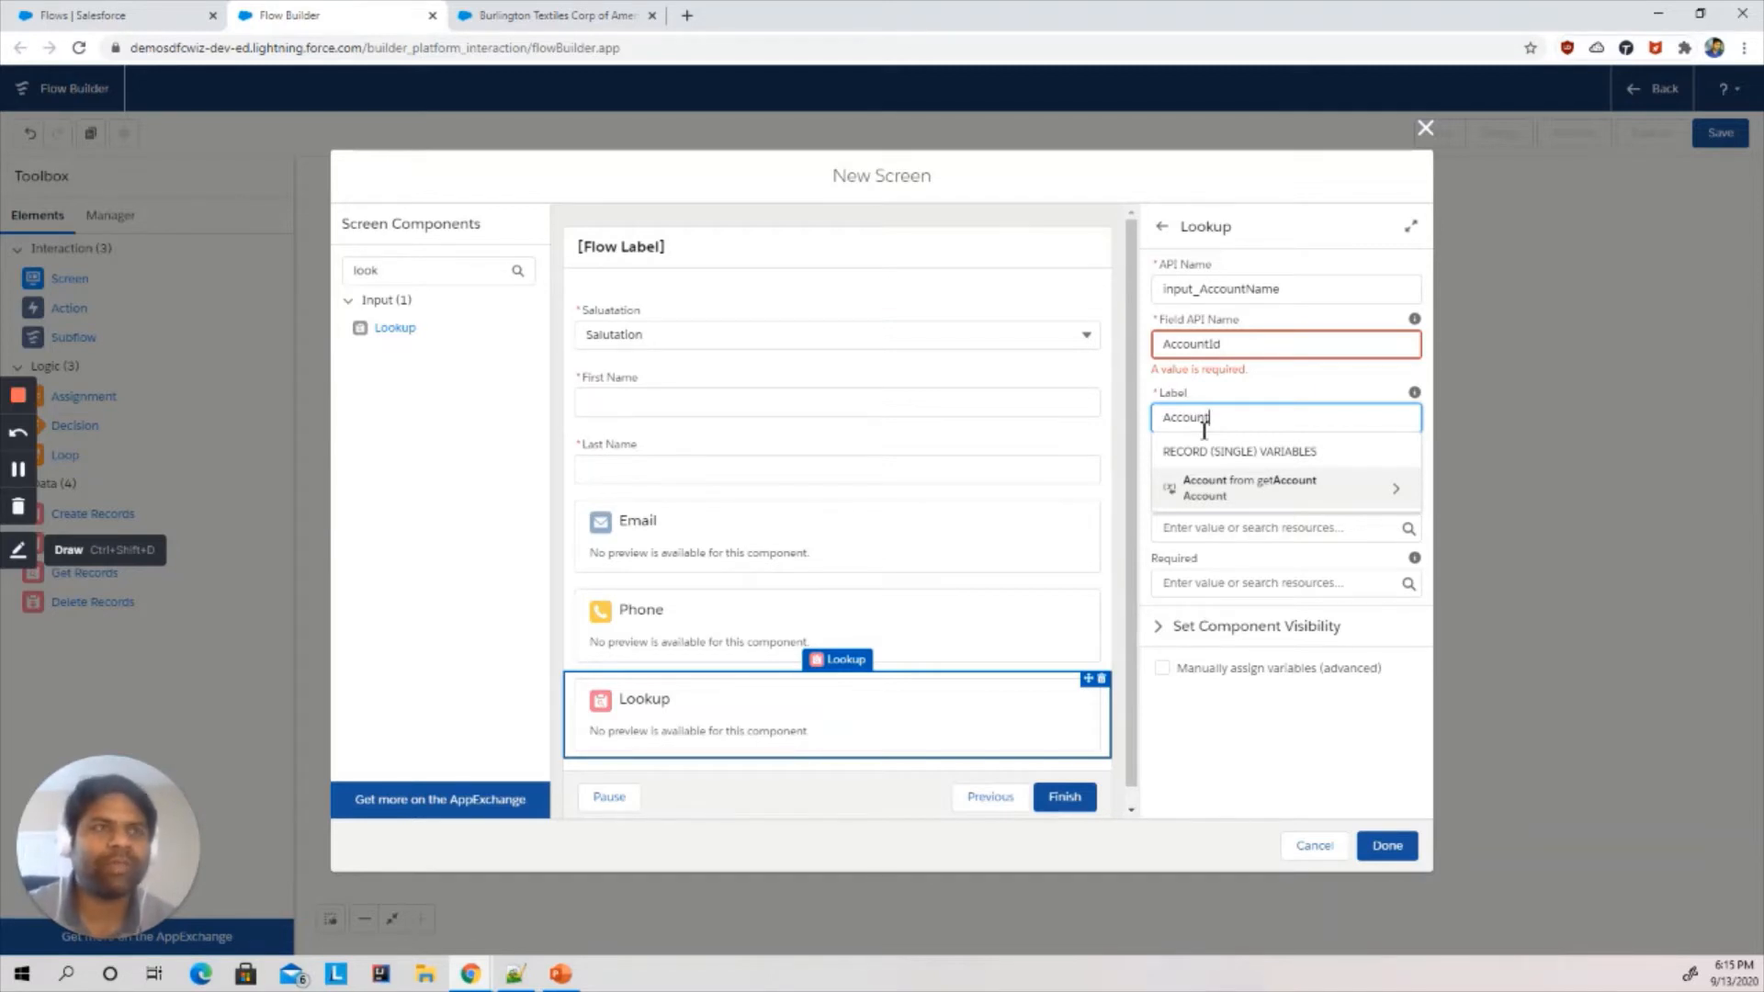
pyautogui.write(' Name')
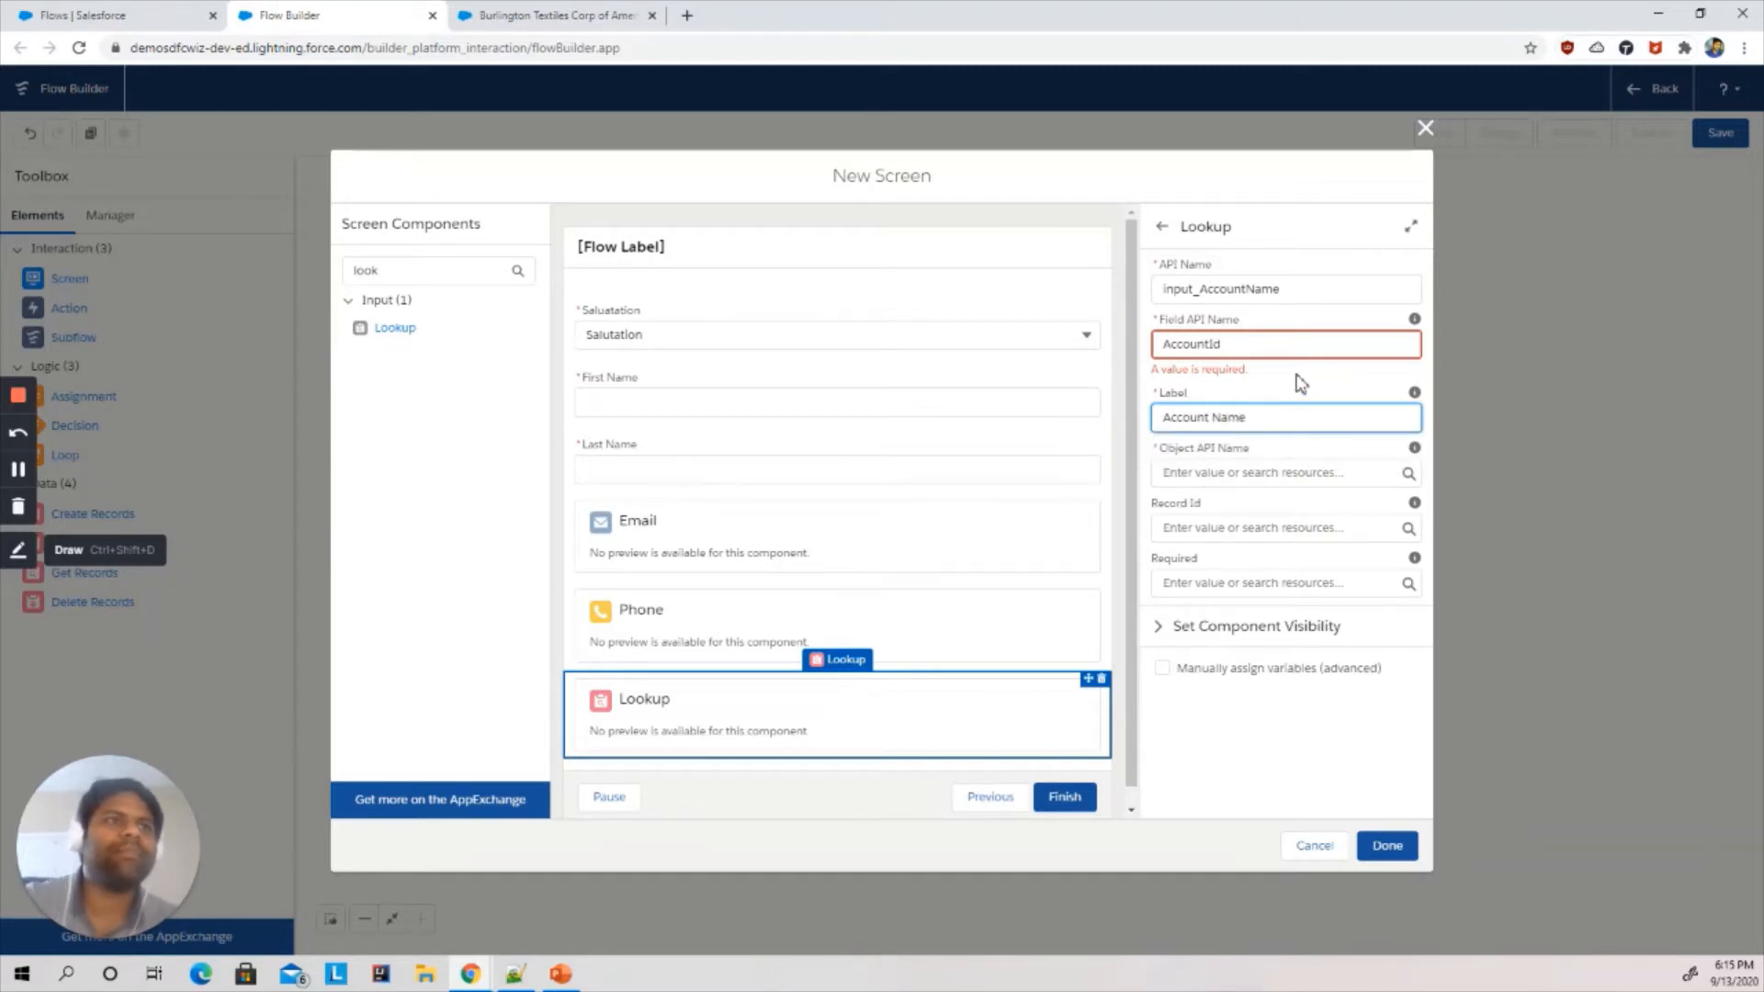
pyautogui.click(1250, 342)
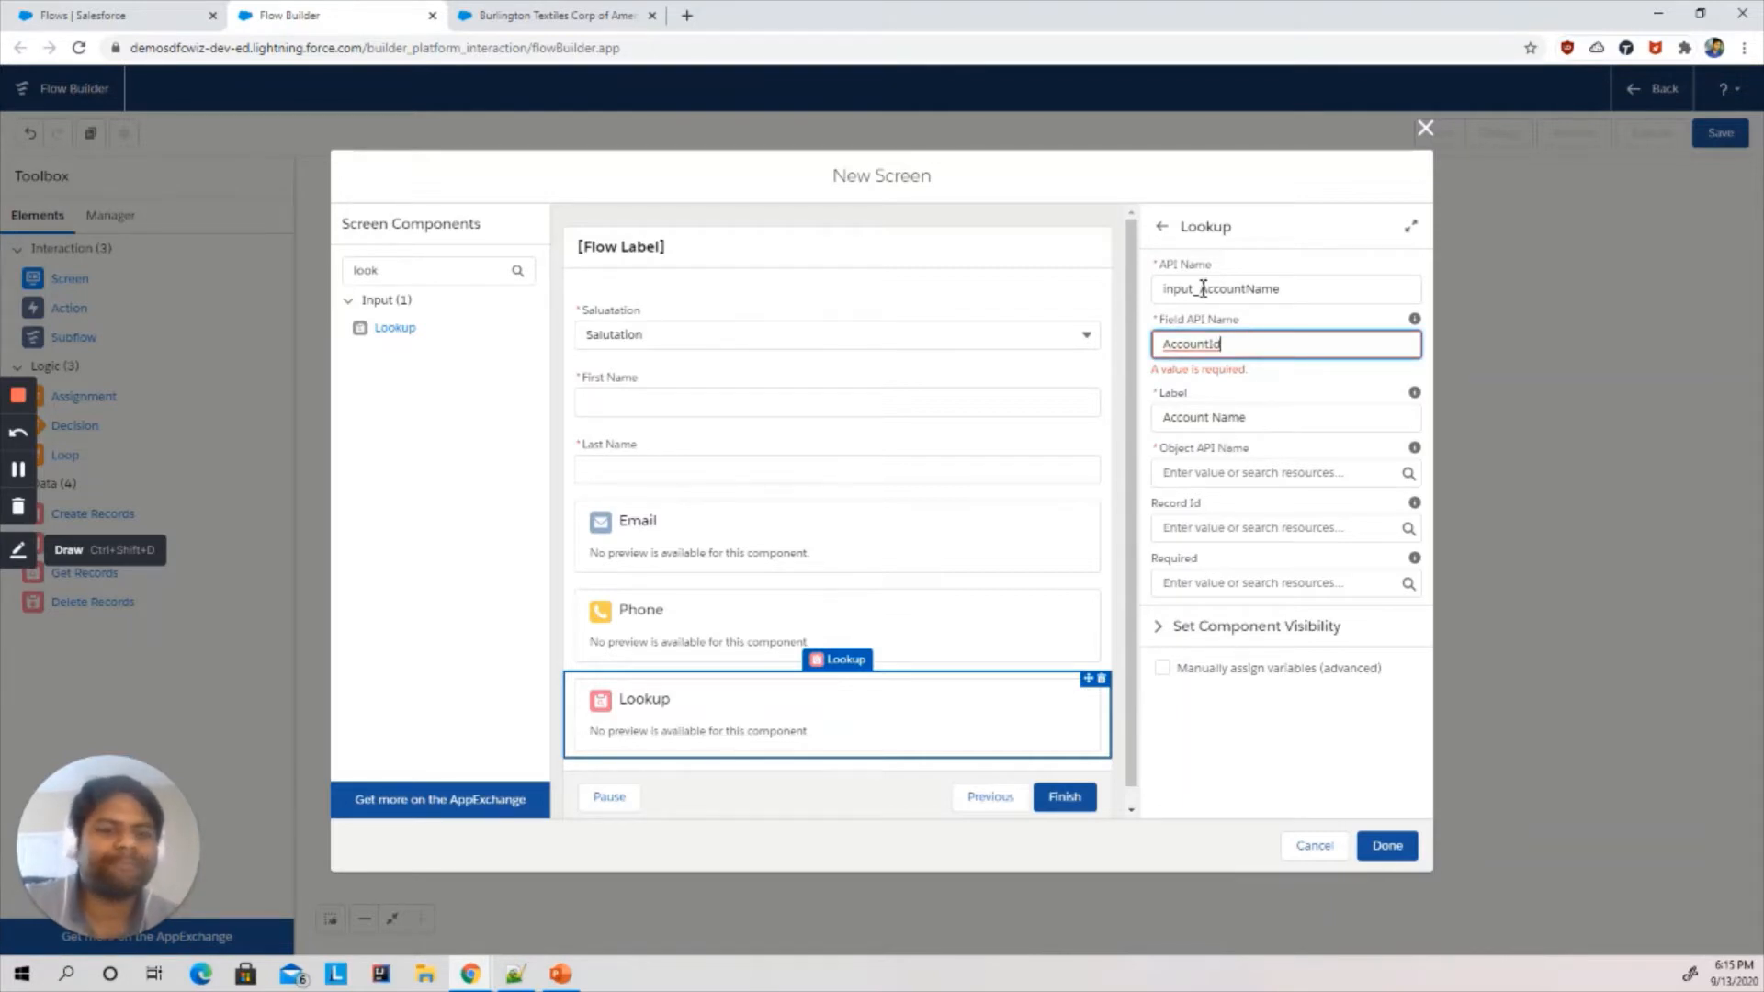
pyautogui.click(1218, 472)
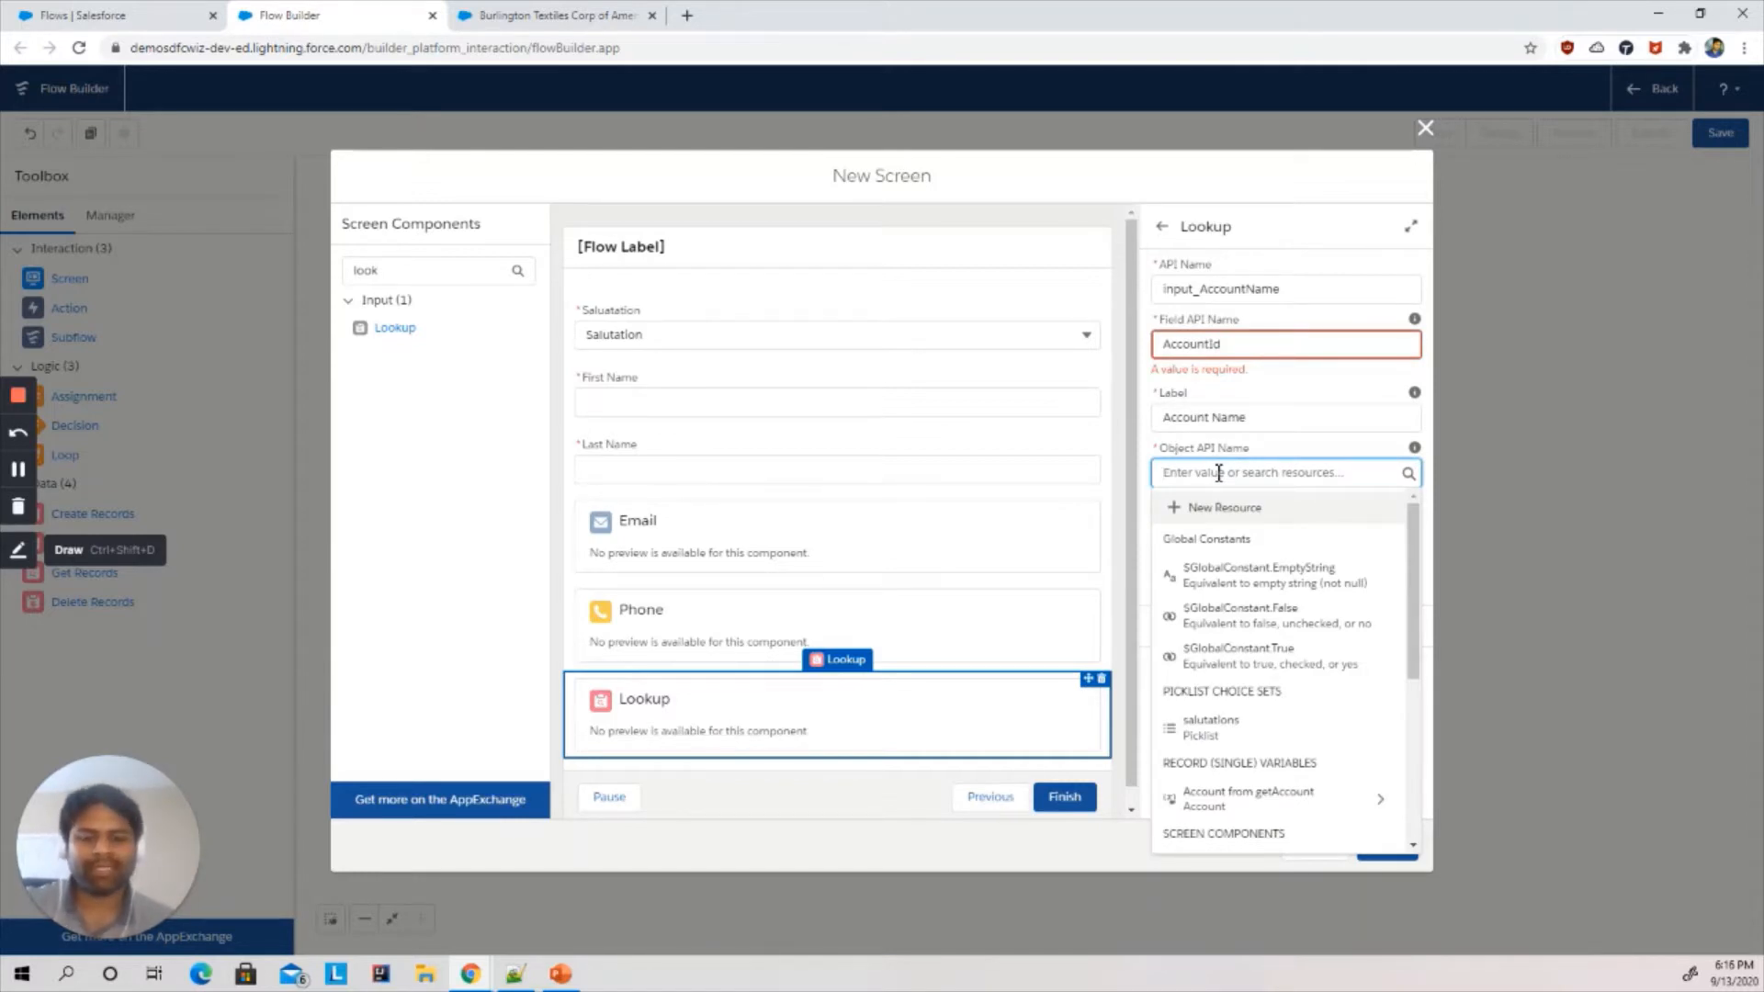
pyautogui.write('Contact')
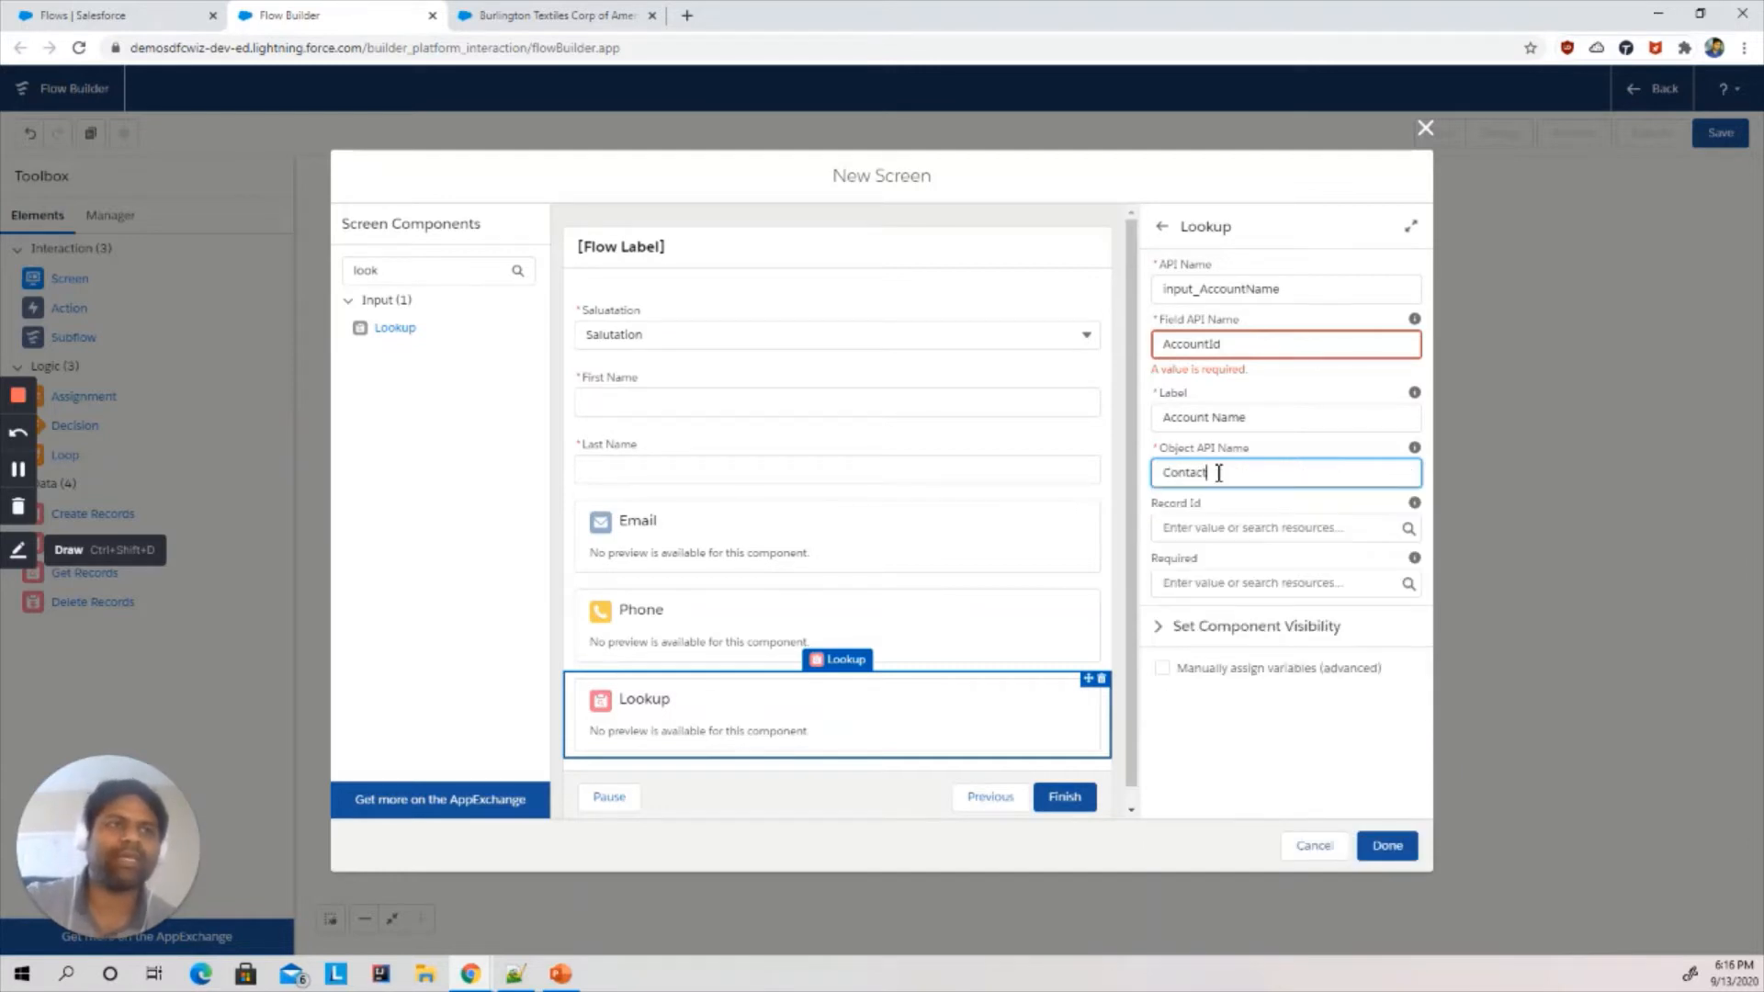
# - Set the lookup's Record Id to the recordId variable
pyautogui.click(1212, 522)
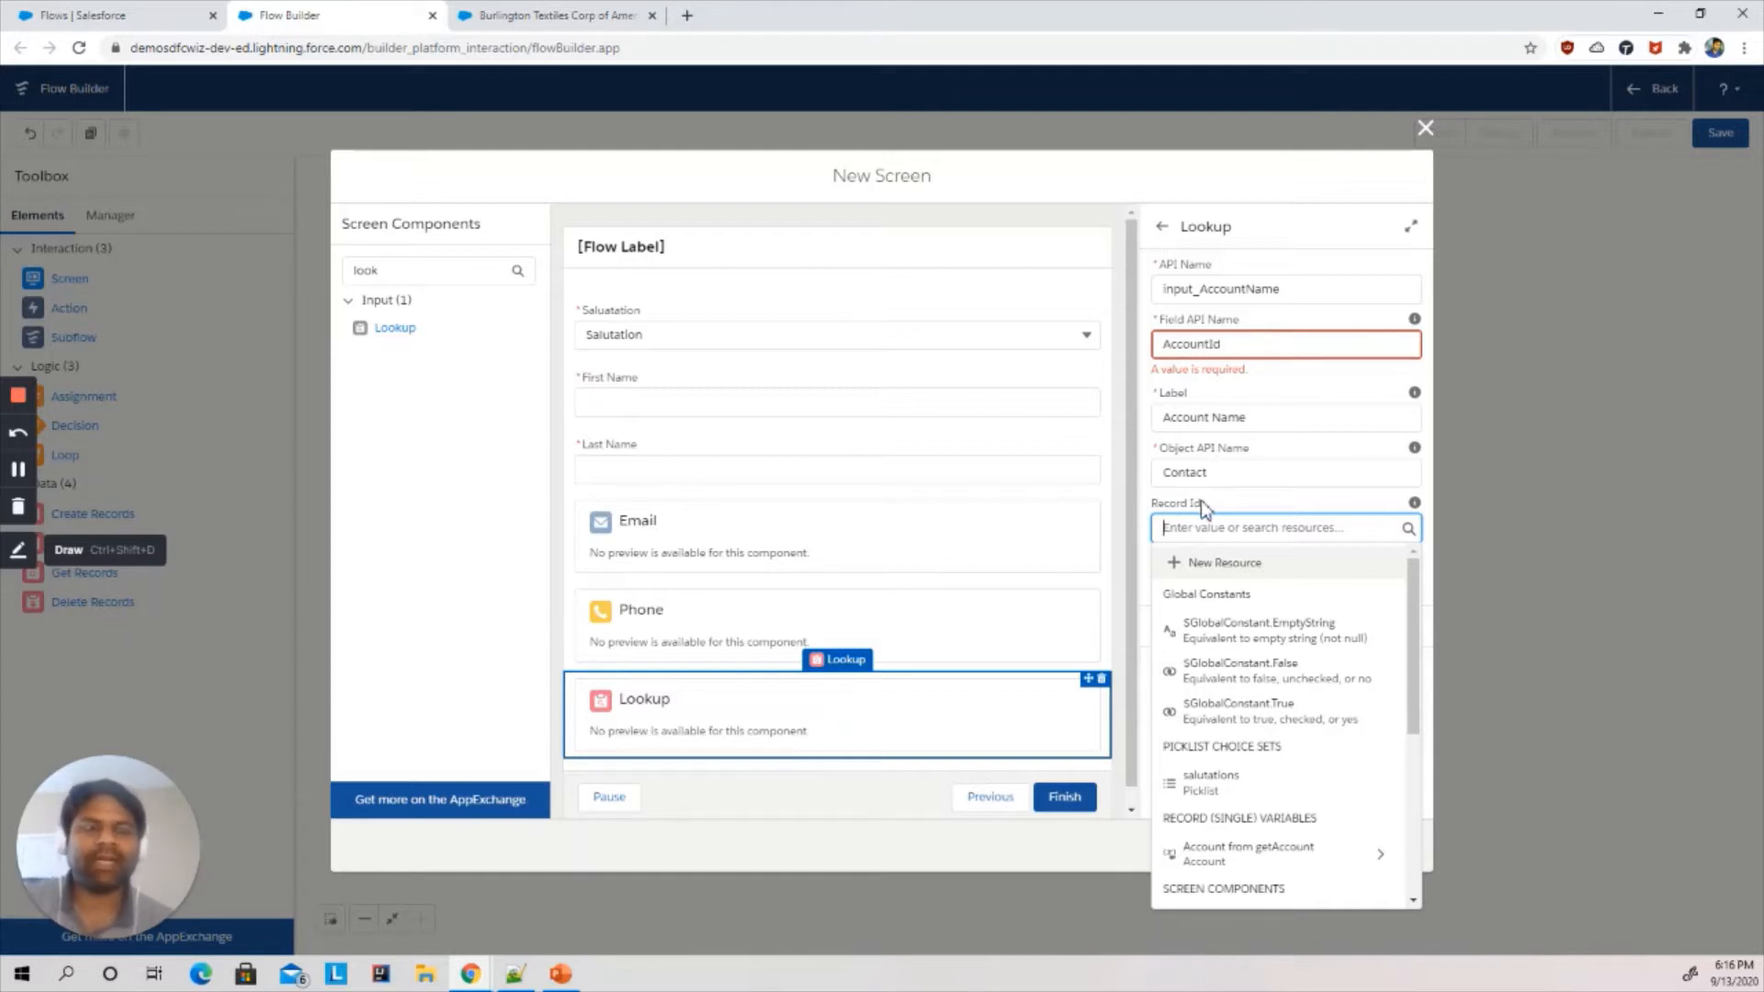
pyautogui.moveTo(1415, 593); pyautogui.dragTo(1418, 769)
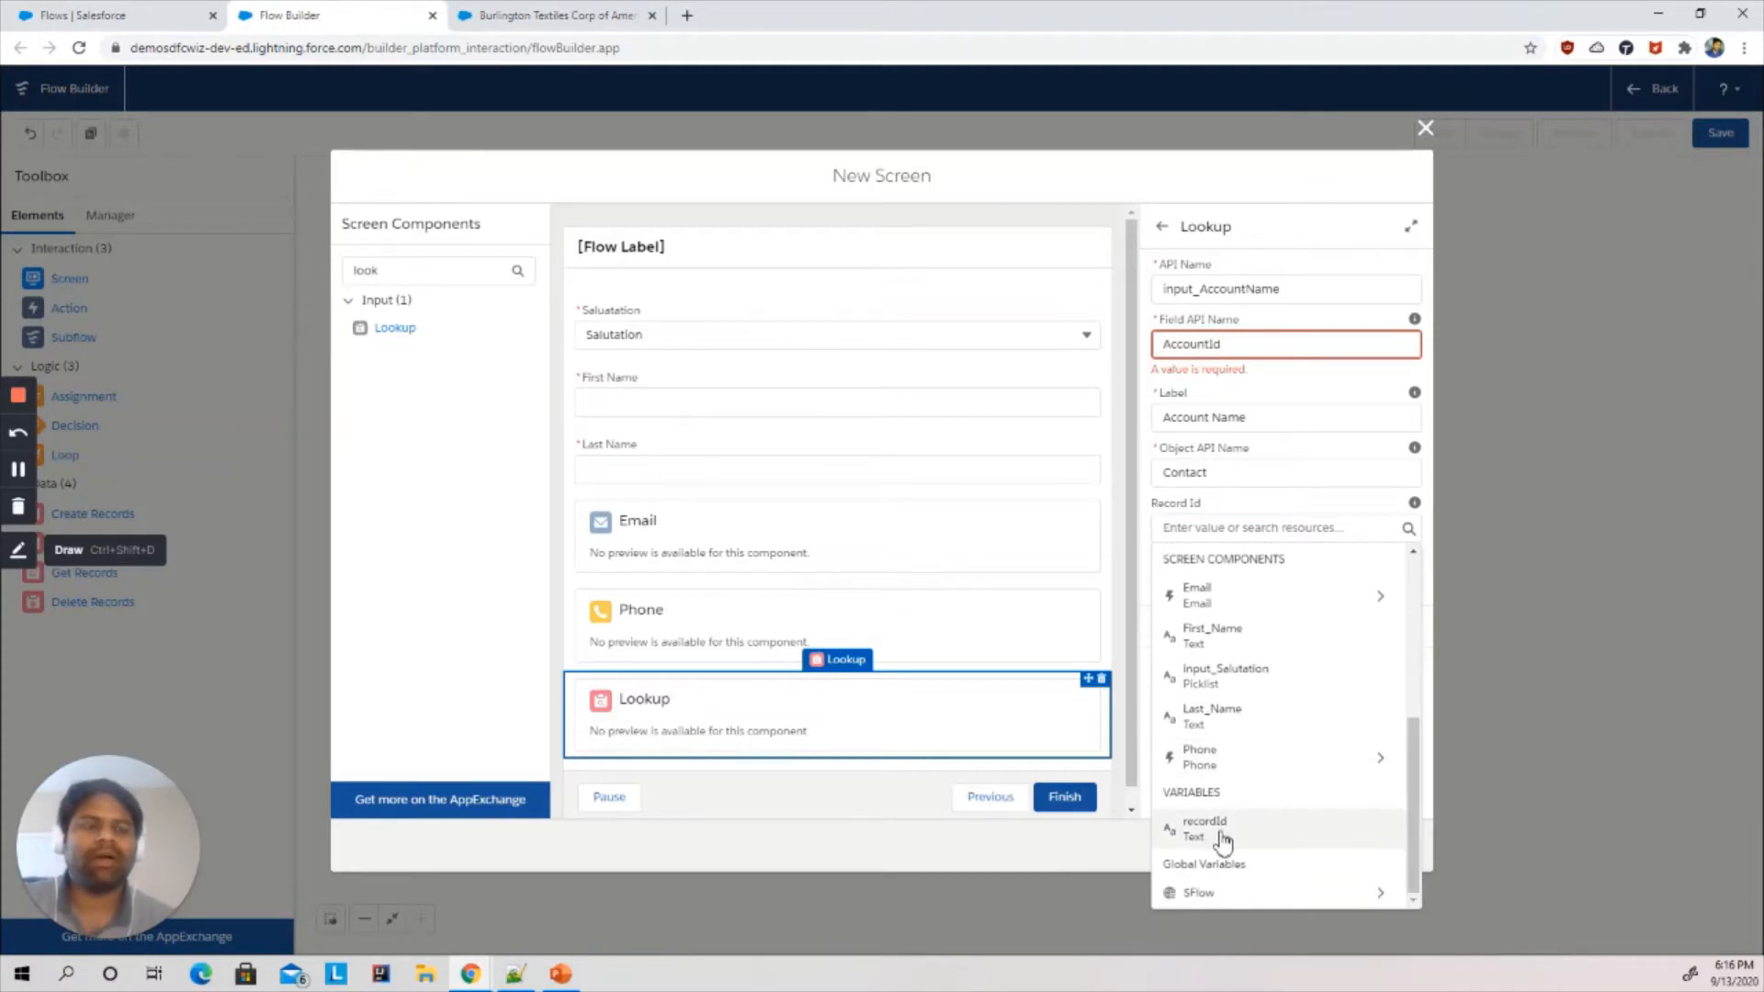
pyautogui.click(1204, 828)
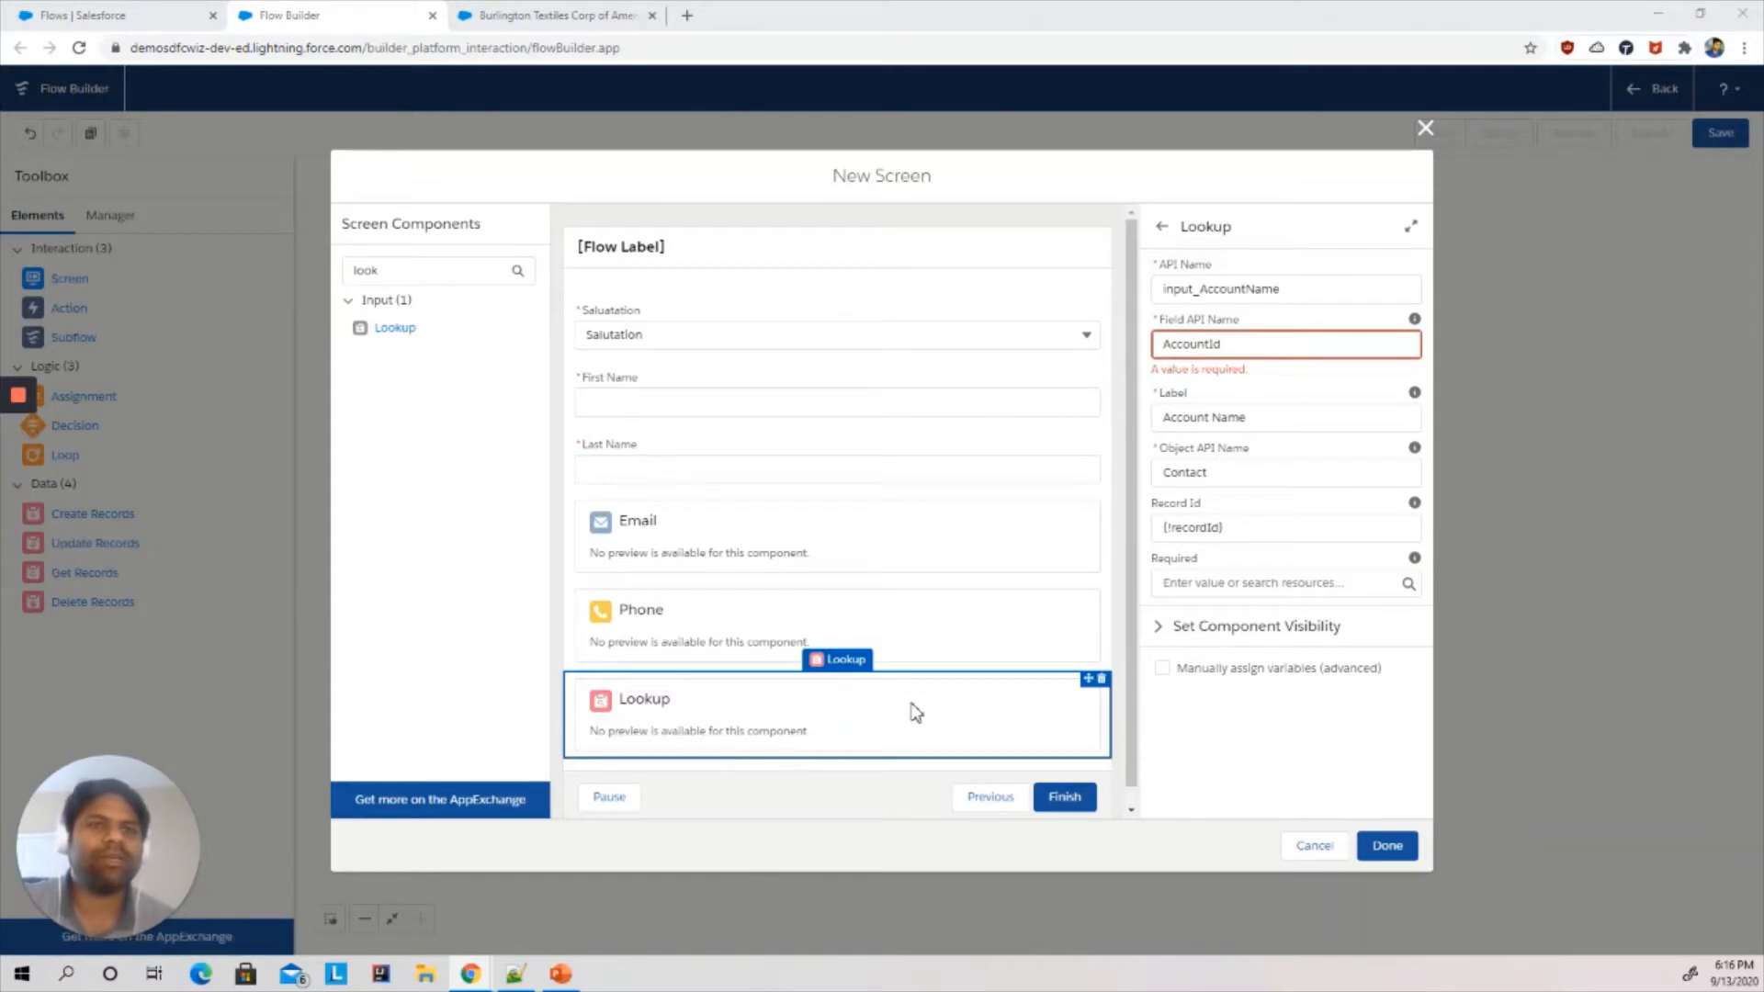
# - Check the New Contact form, then search for text, add a Text component below the Lookup and label it Title
pyautogui.click(542, 13)
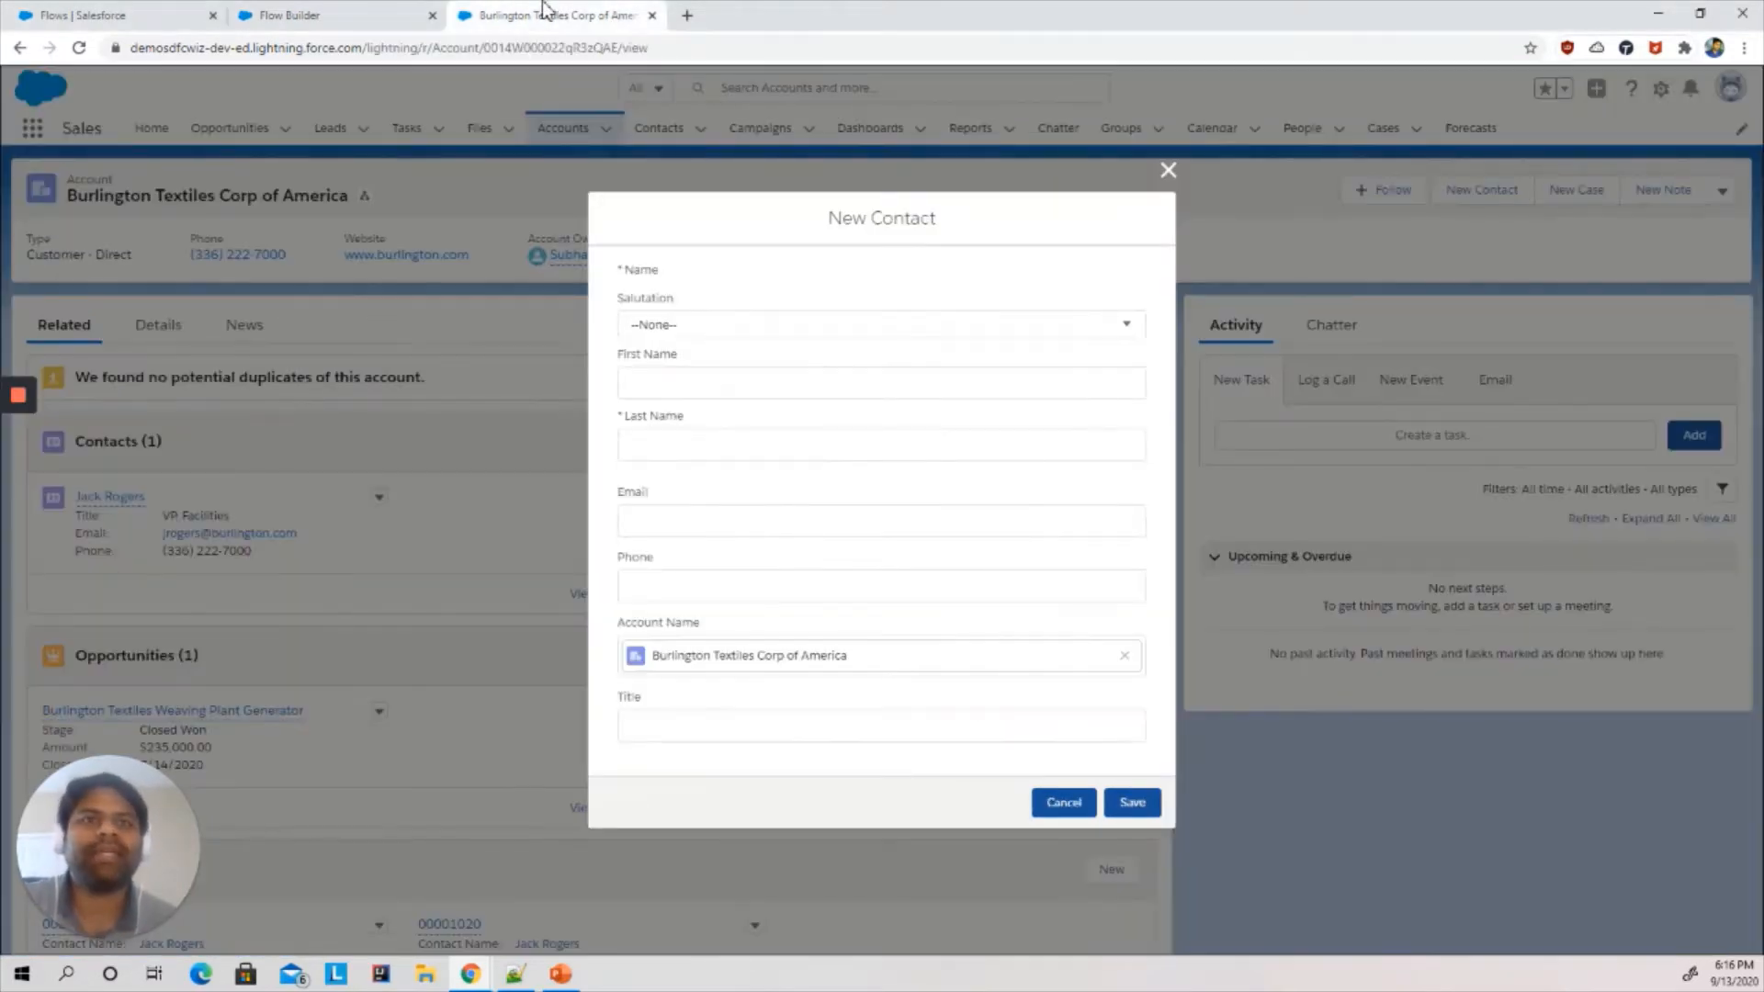
pyautogui.click(382, 12)
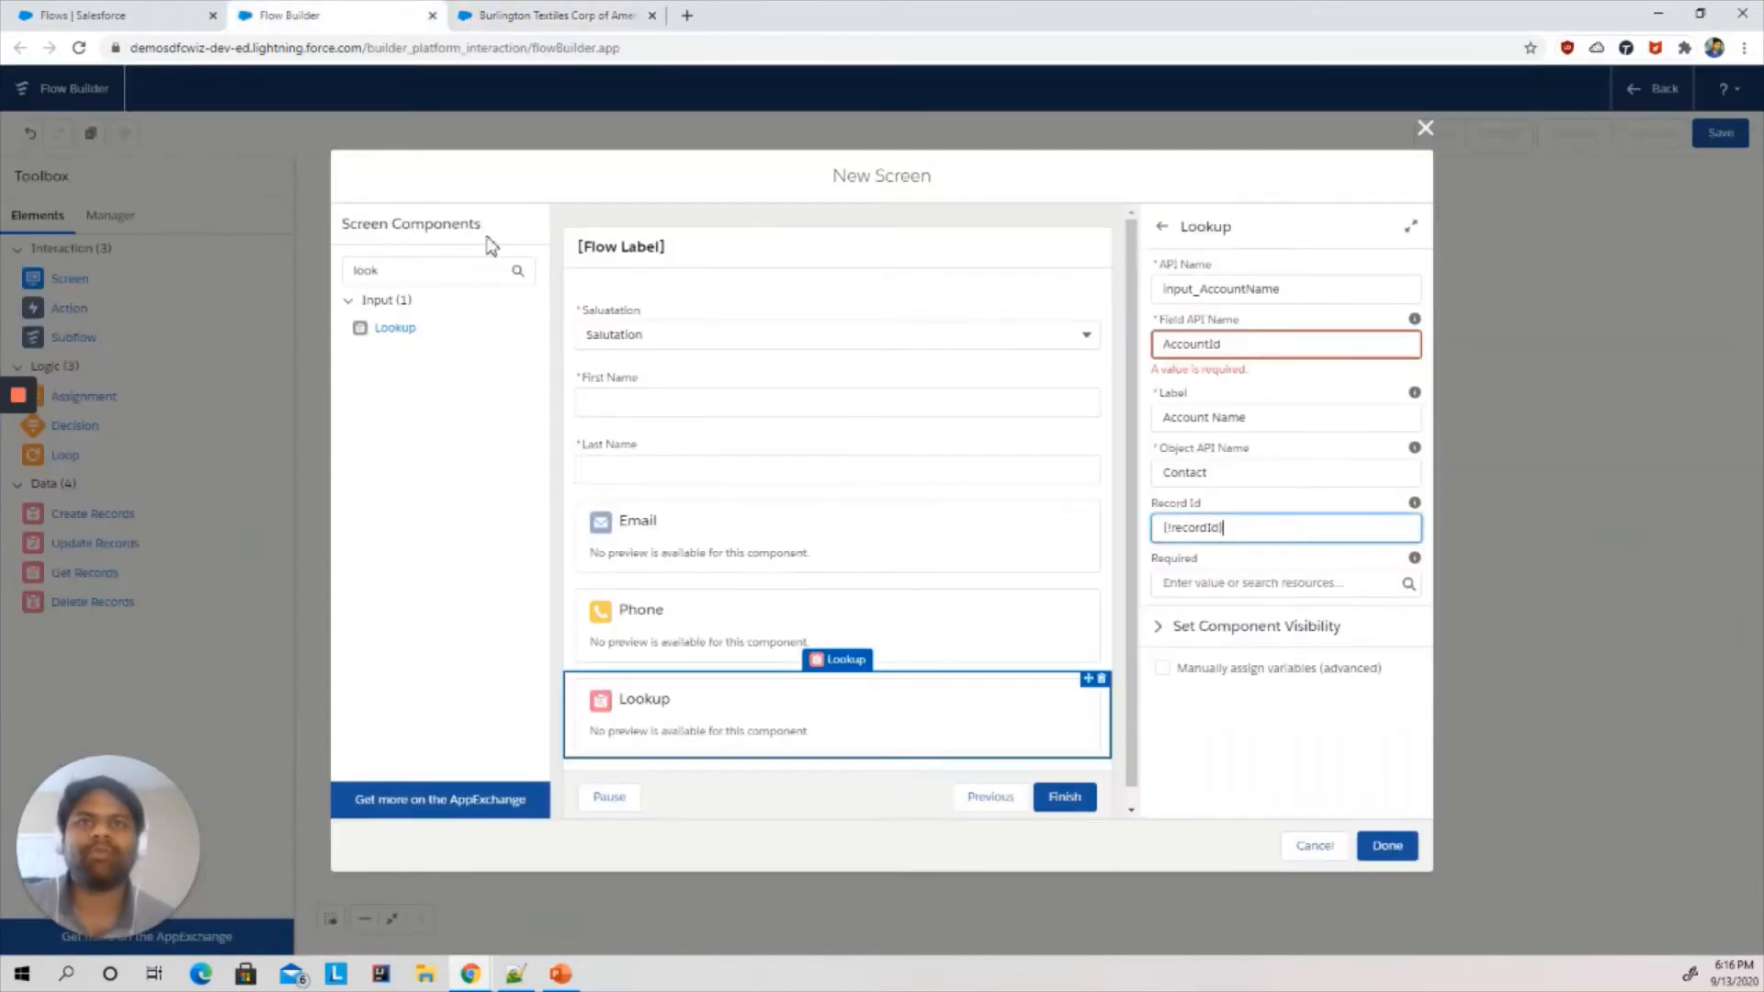
pyautogui.doubleClick(429, 267)
pyautogui.write('tex')
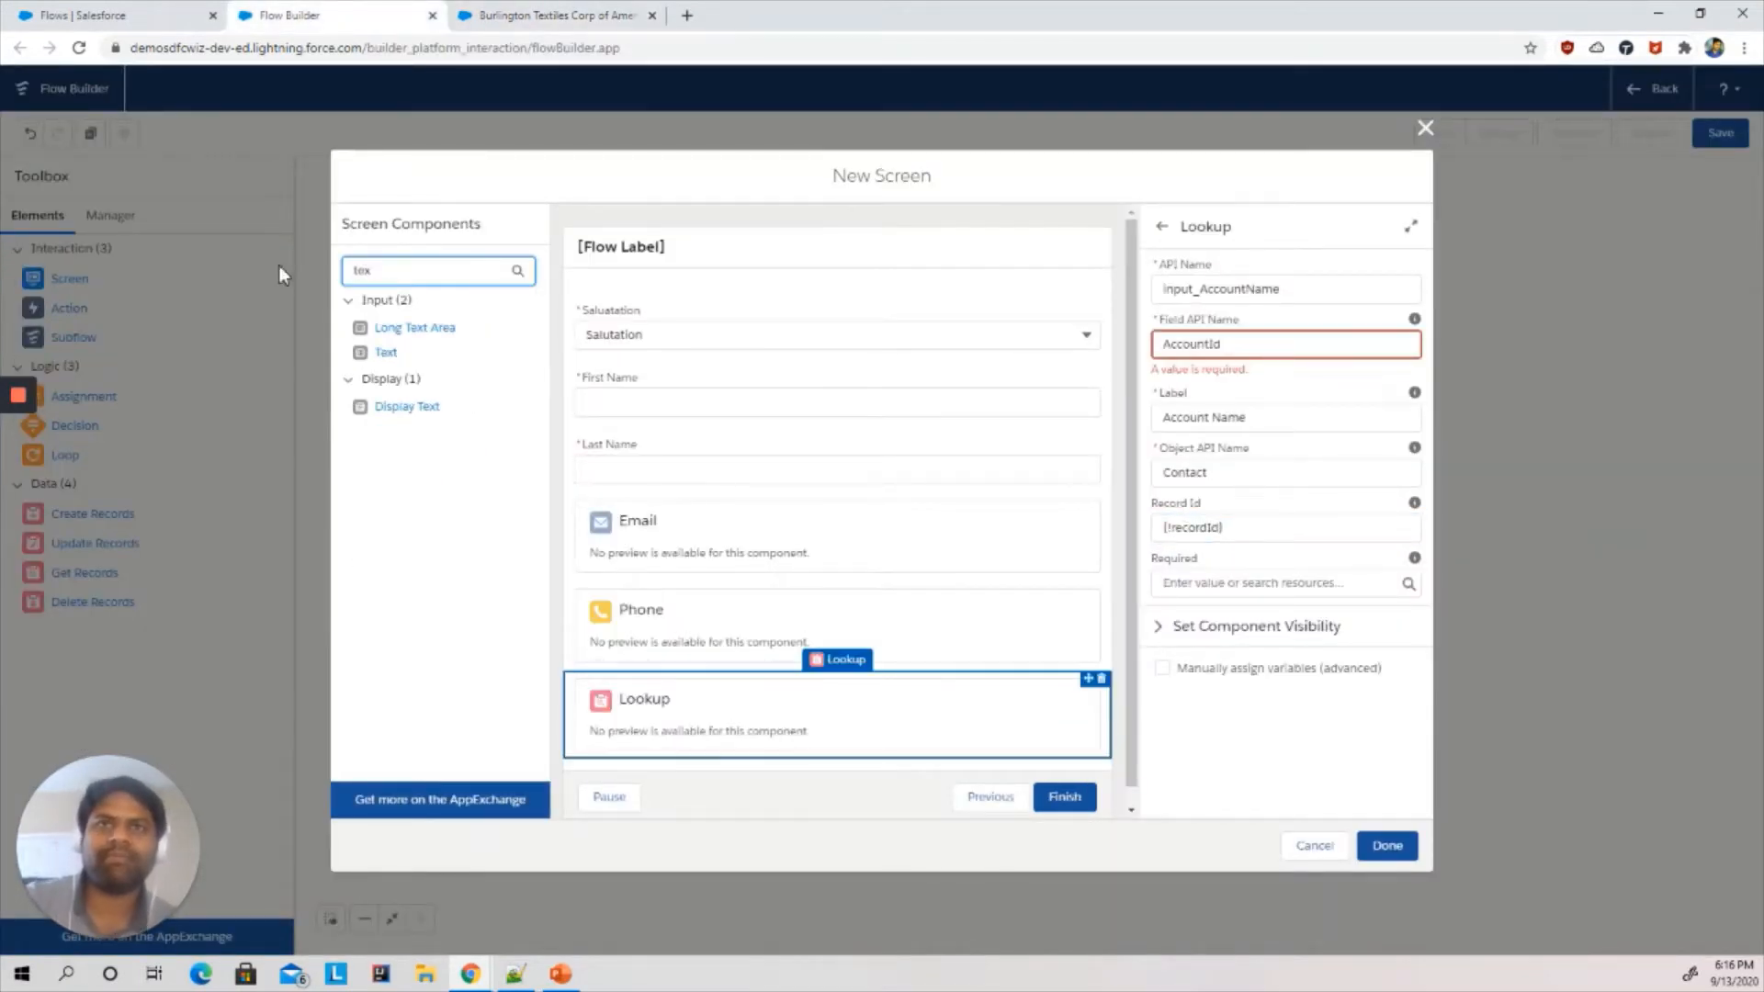
pyautogui.moveTo(386, 354); pyautogui.dragTo(612, 762)
pyautogui.click(1242, 290)
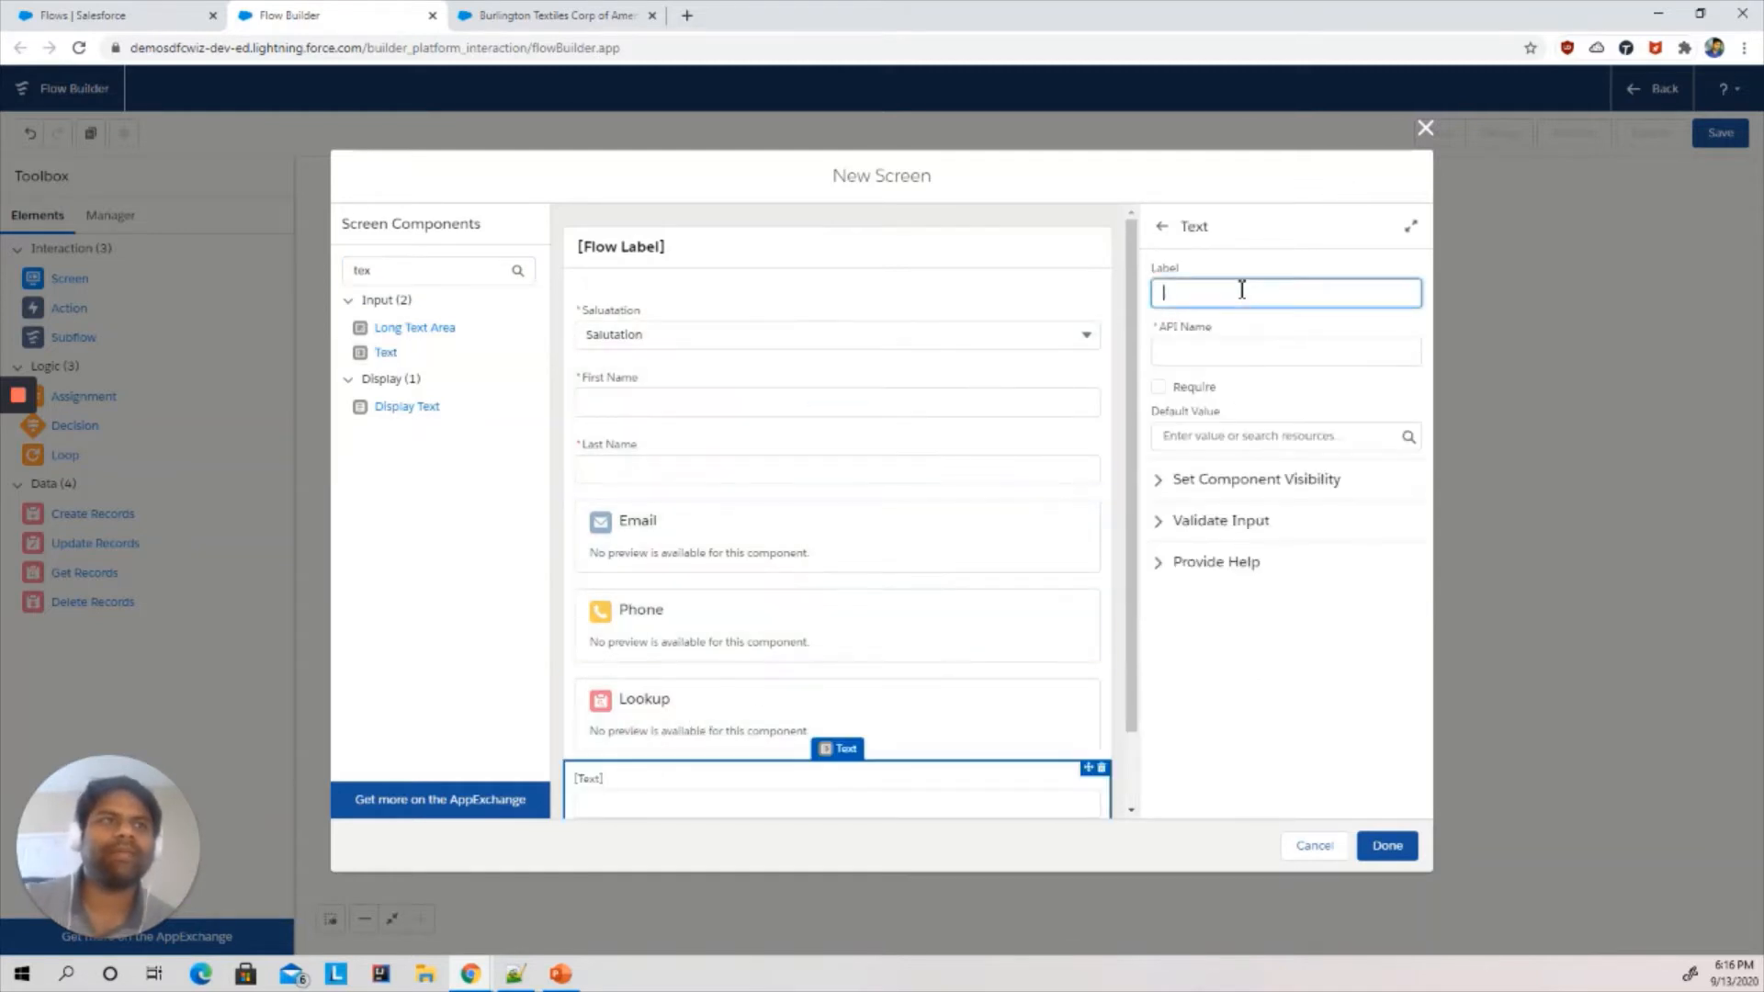
pyautogui.write('Tital')
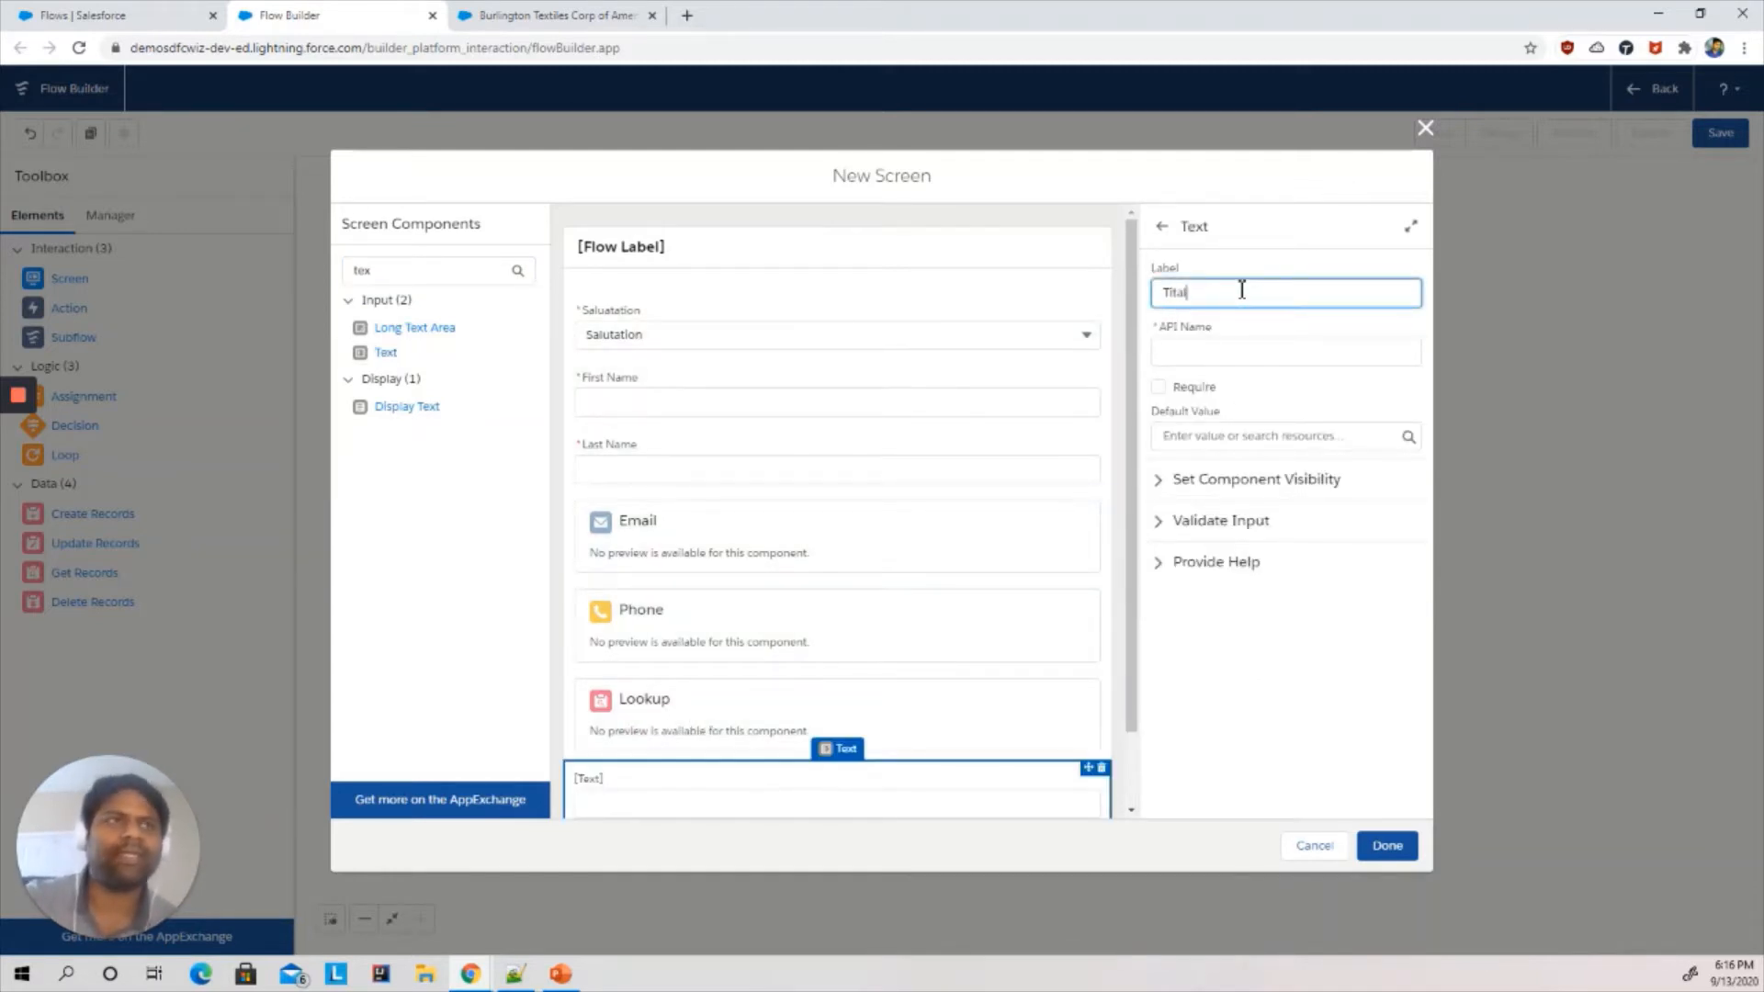
pyautogui.press('BackSpace')
pyautogui.press('BackSpace')
pyautogui.write('le')
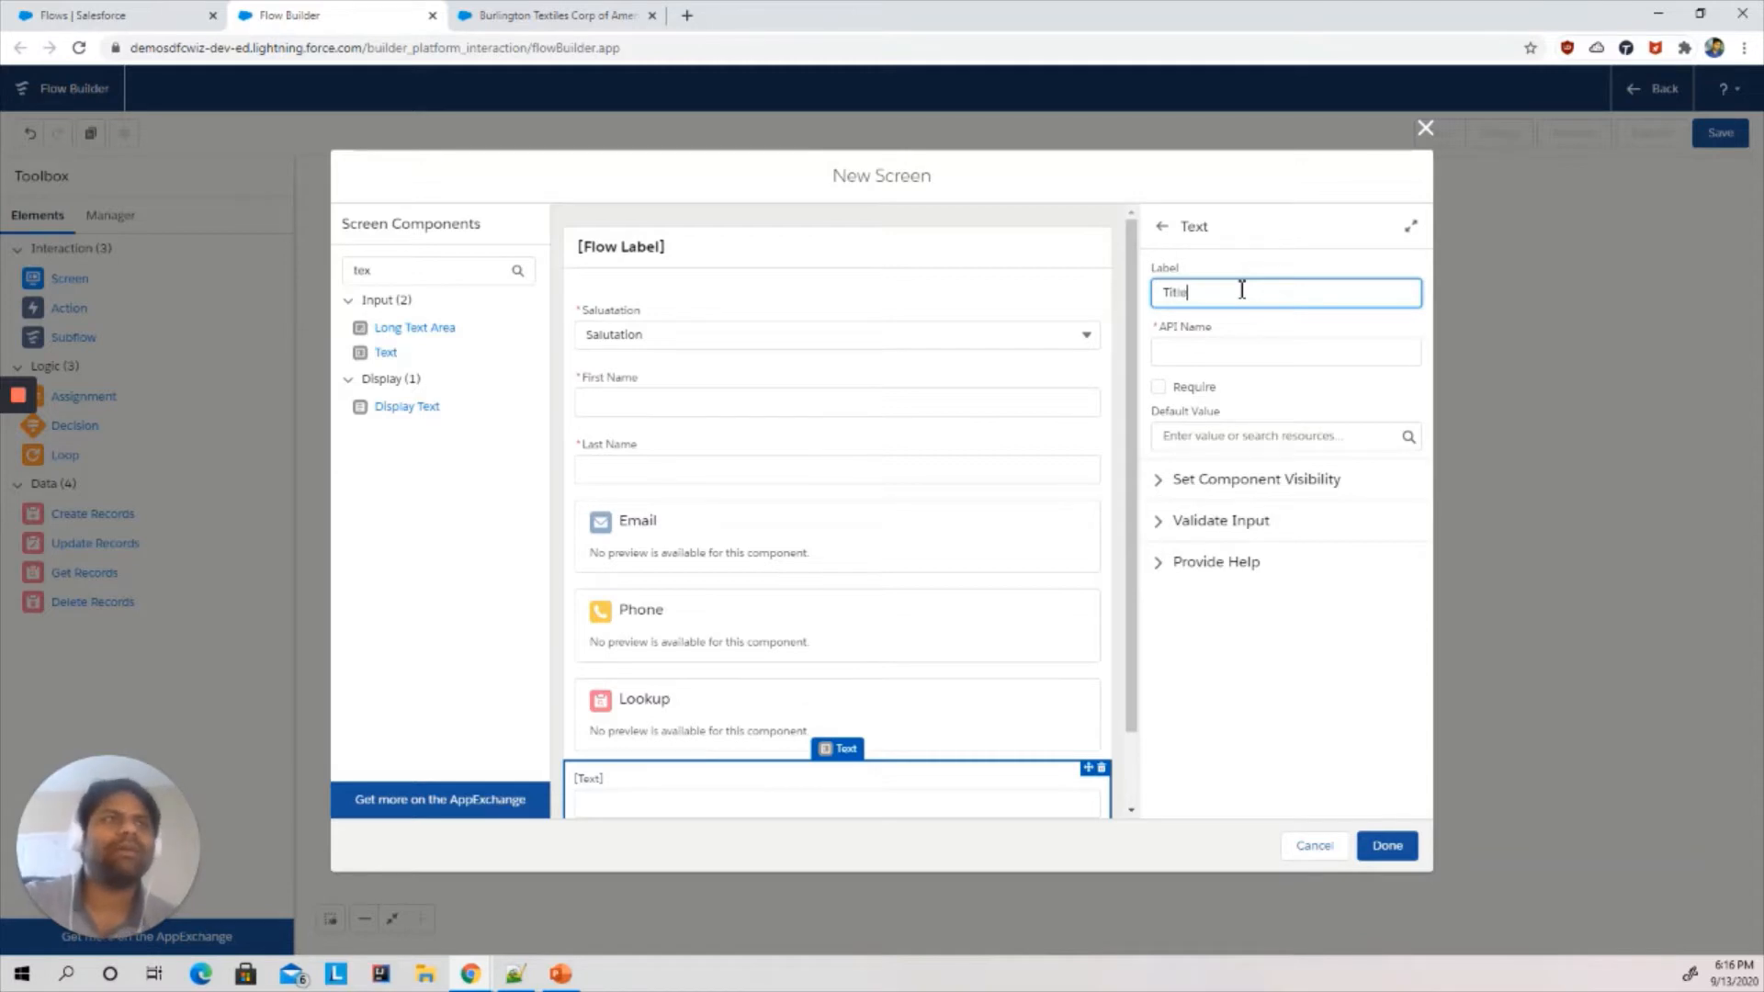
pyautogui.click(1210, 351)
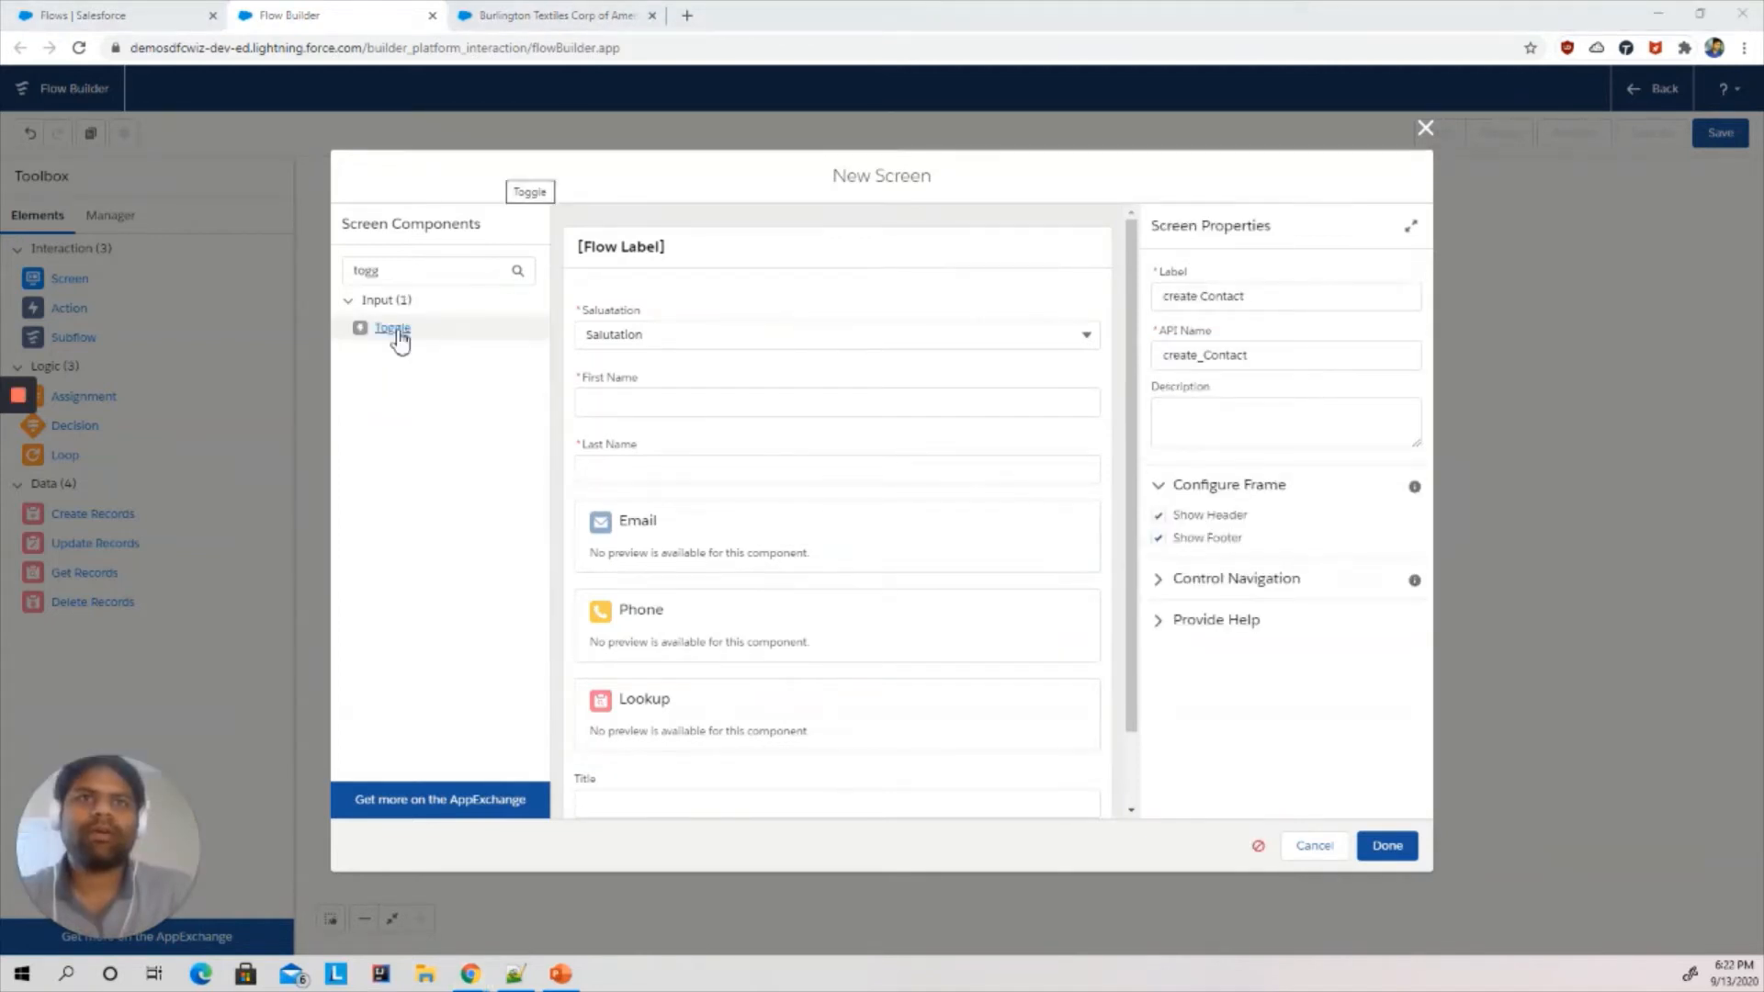
# - Add a Toggle component below Title and set its API name to input_Toggel
pyautogui.click(395, 331)
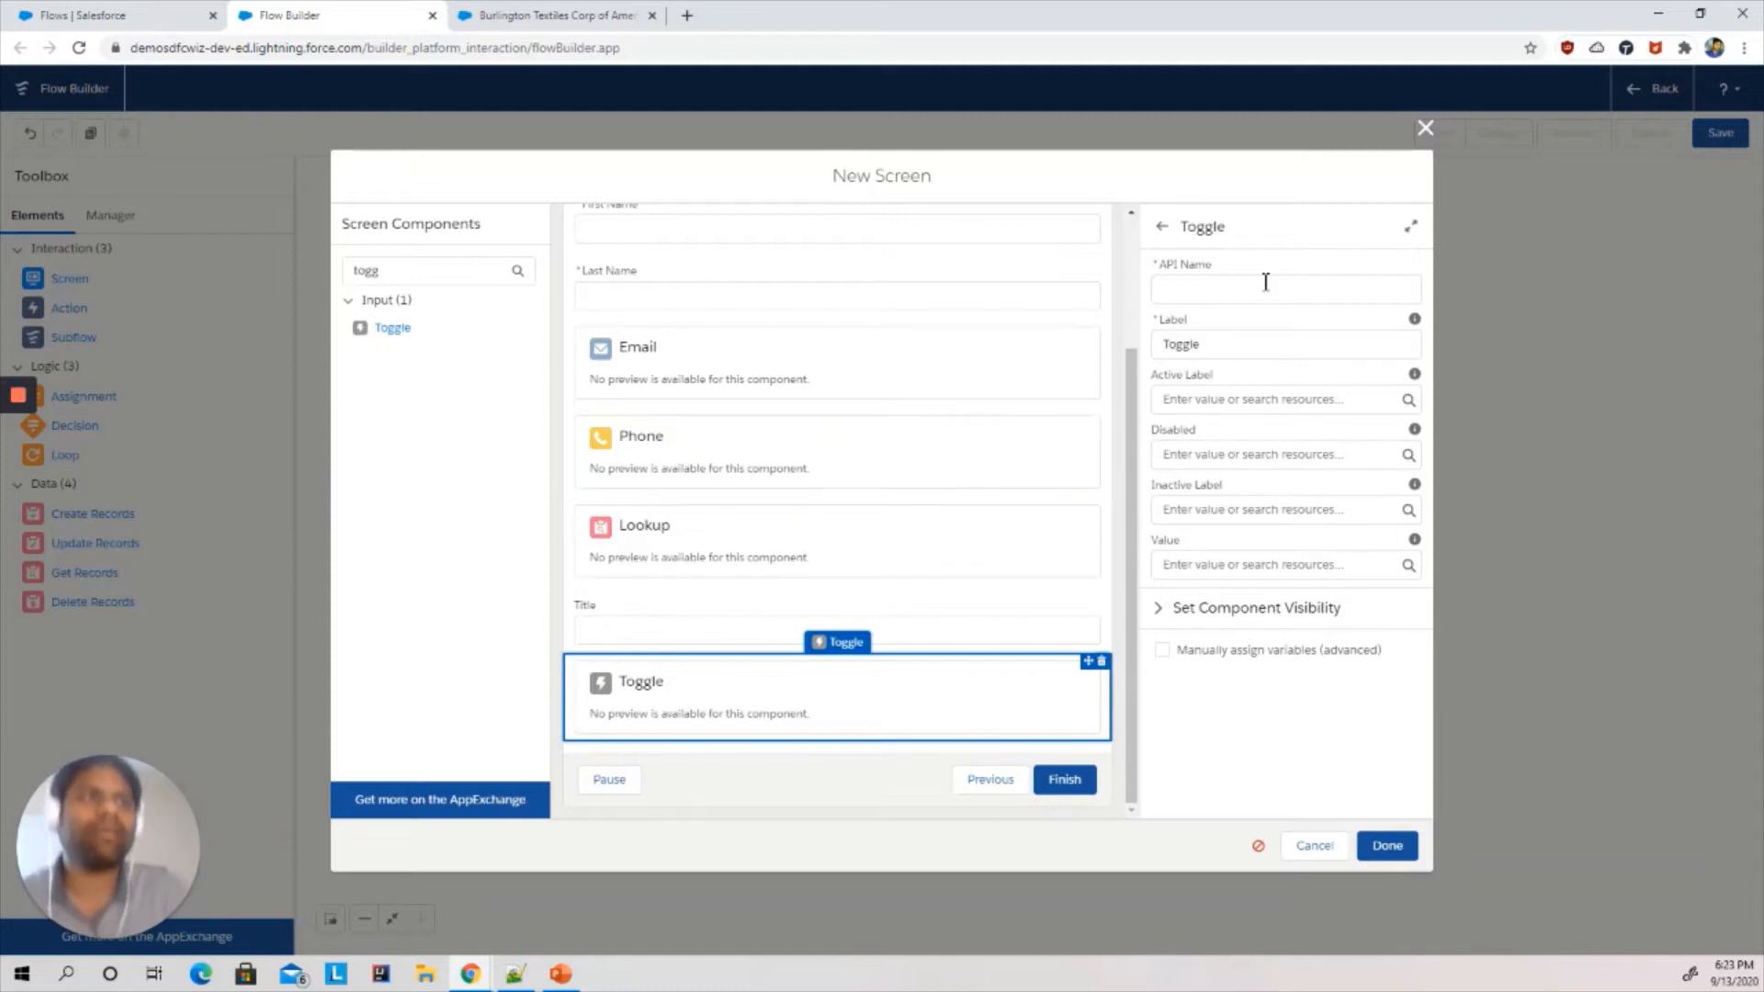
pyautogui.click(1229, 289)
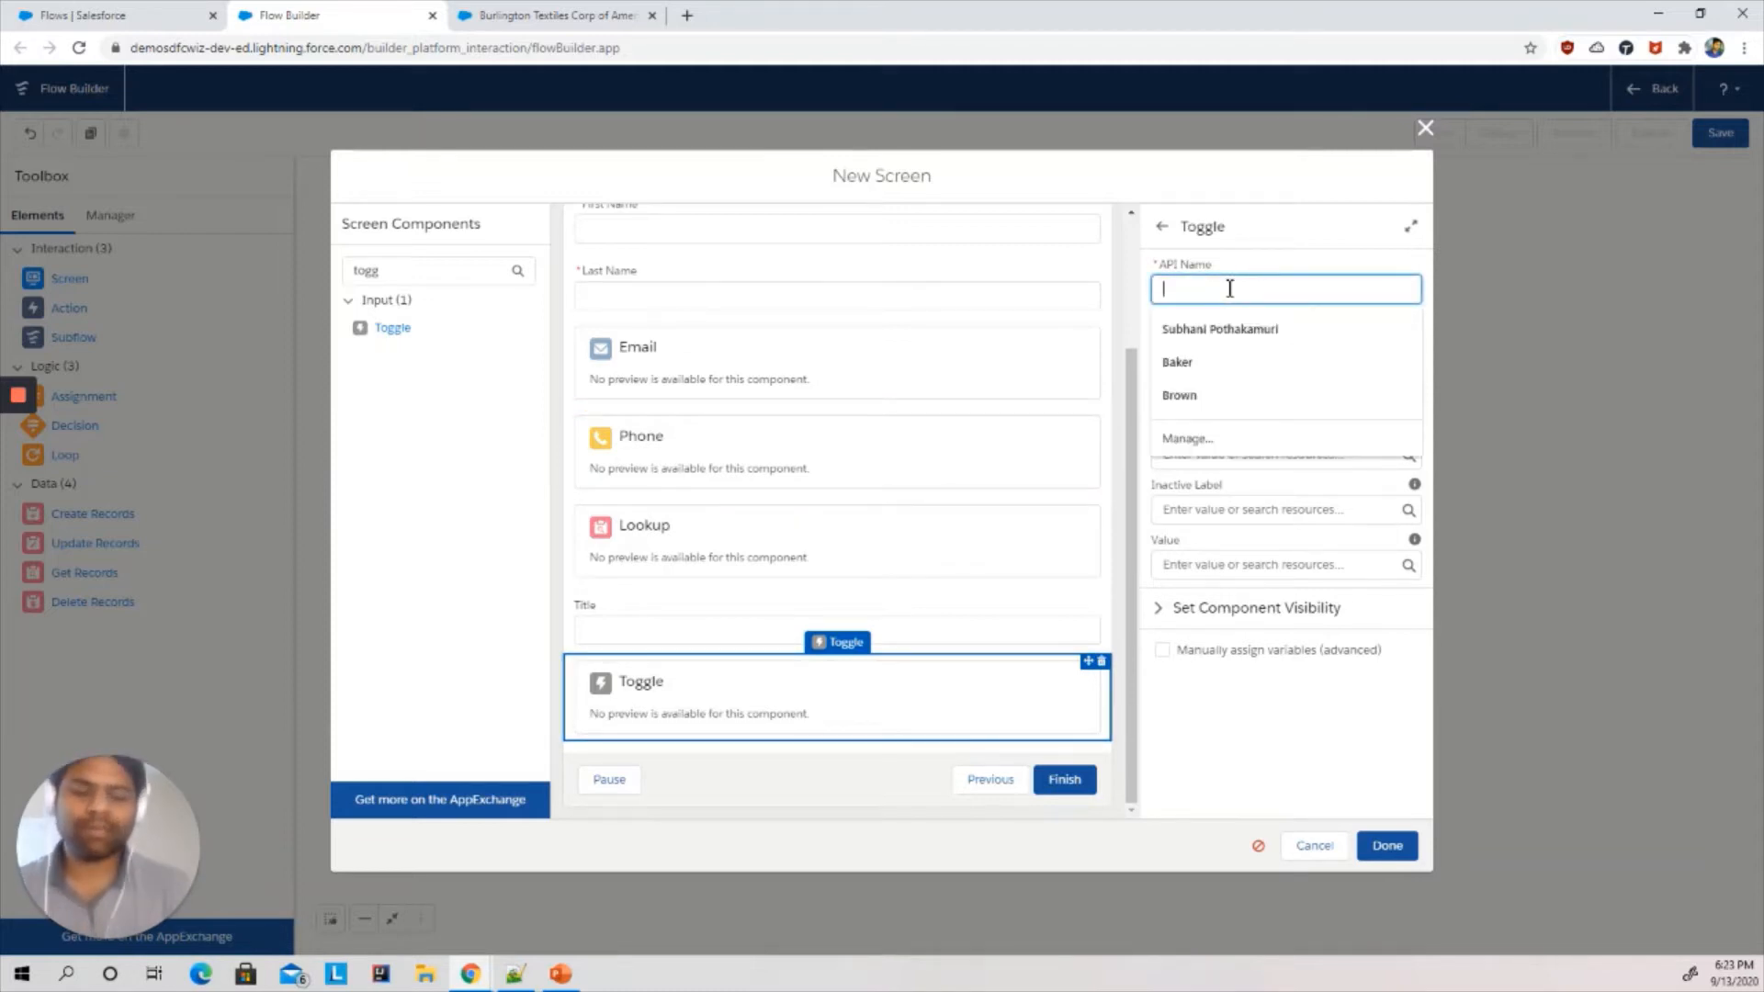
pyautogui.write('input_')
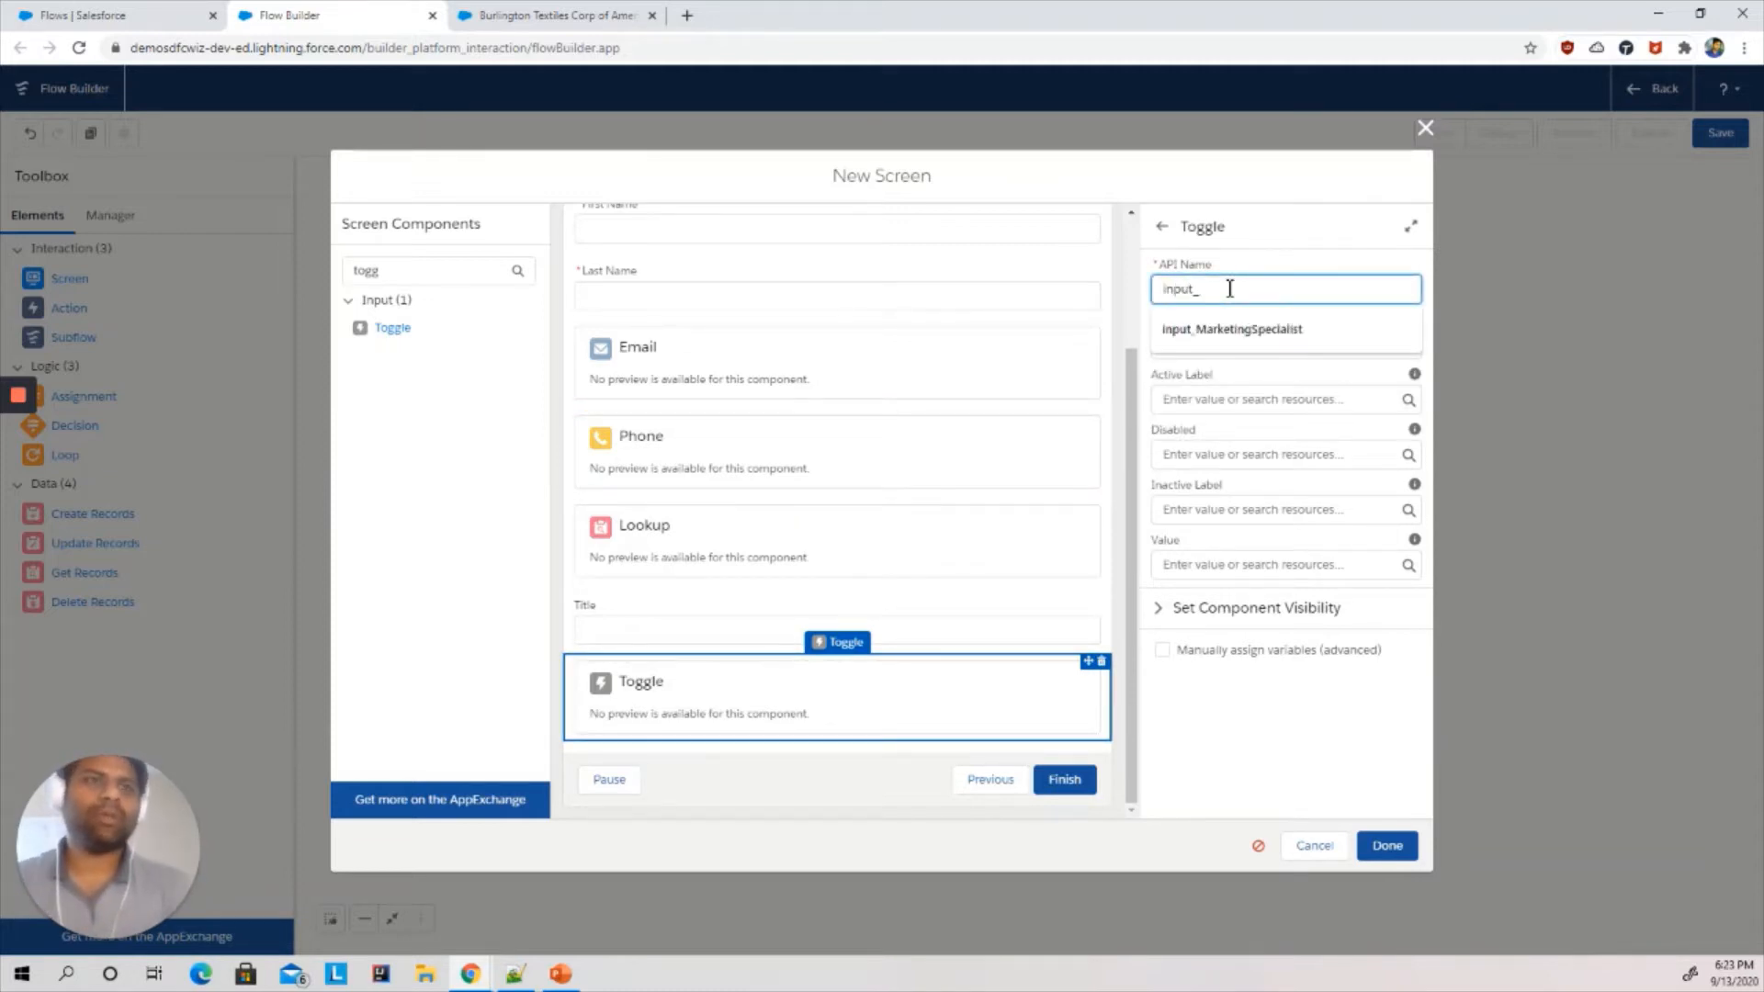
pyautogui.write('Togg')
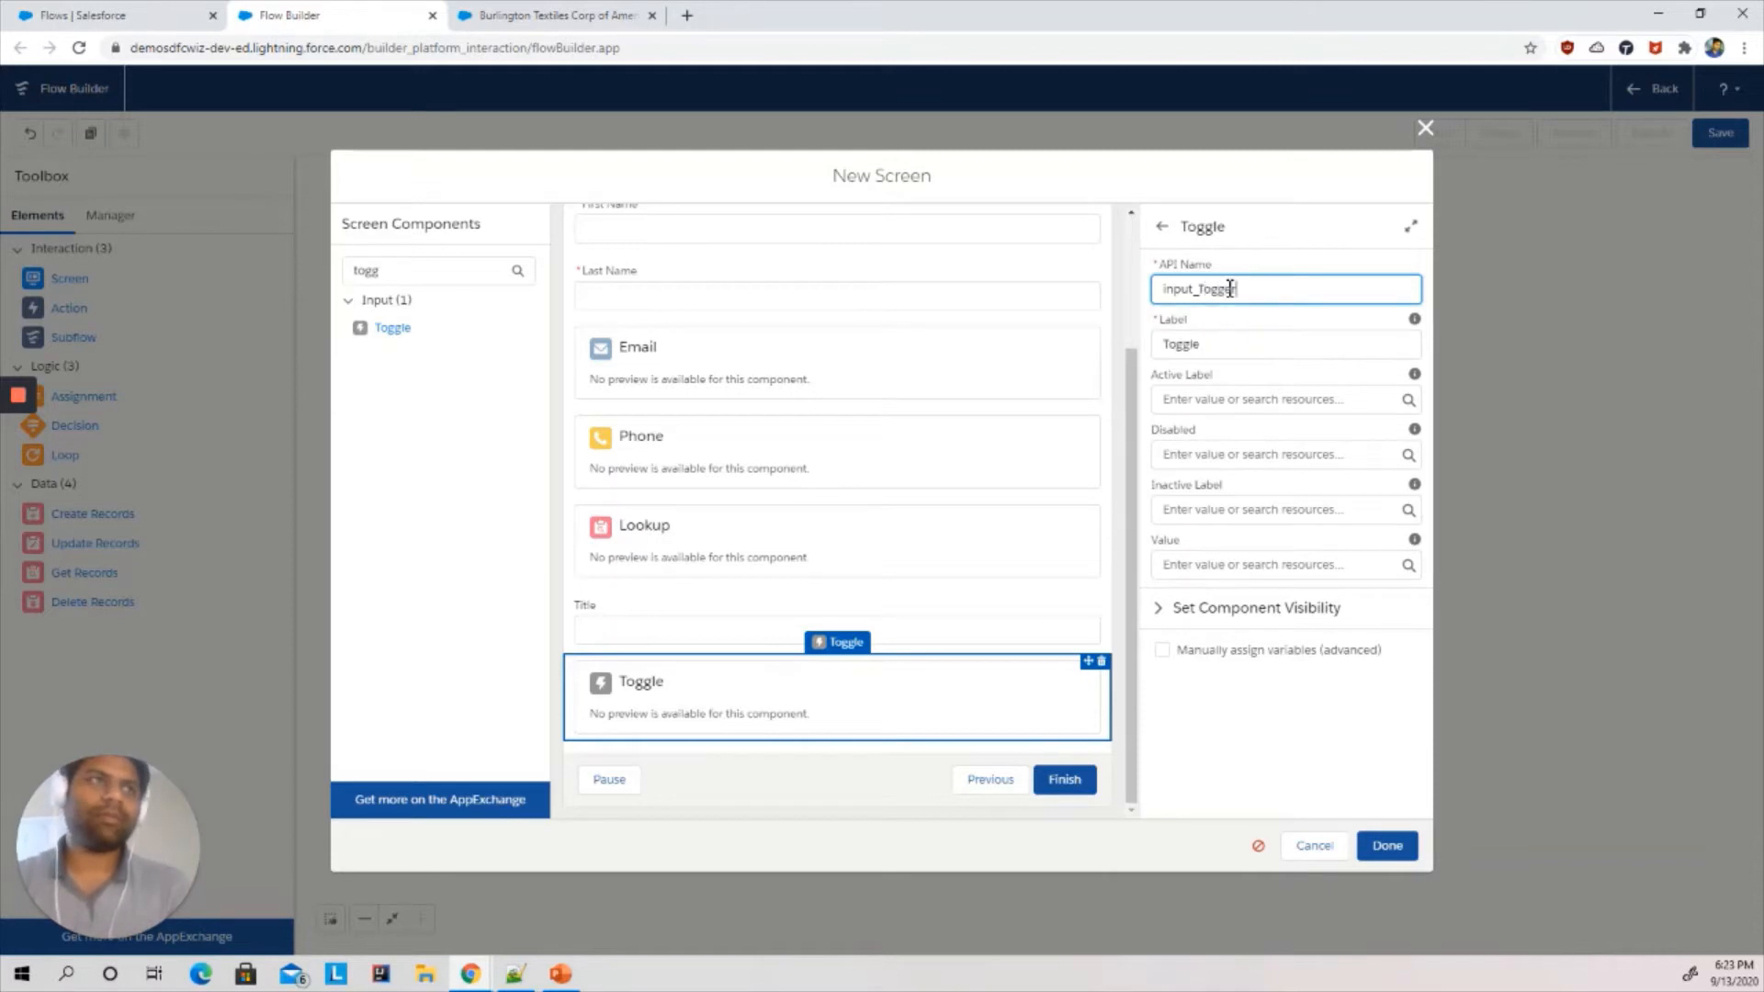
pyautogui.write('el')
pyautogui.press('Tab')
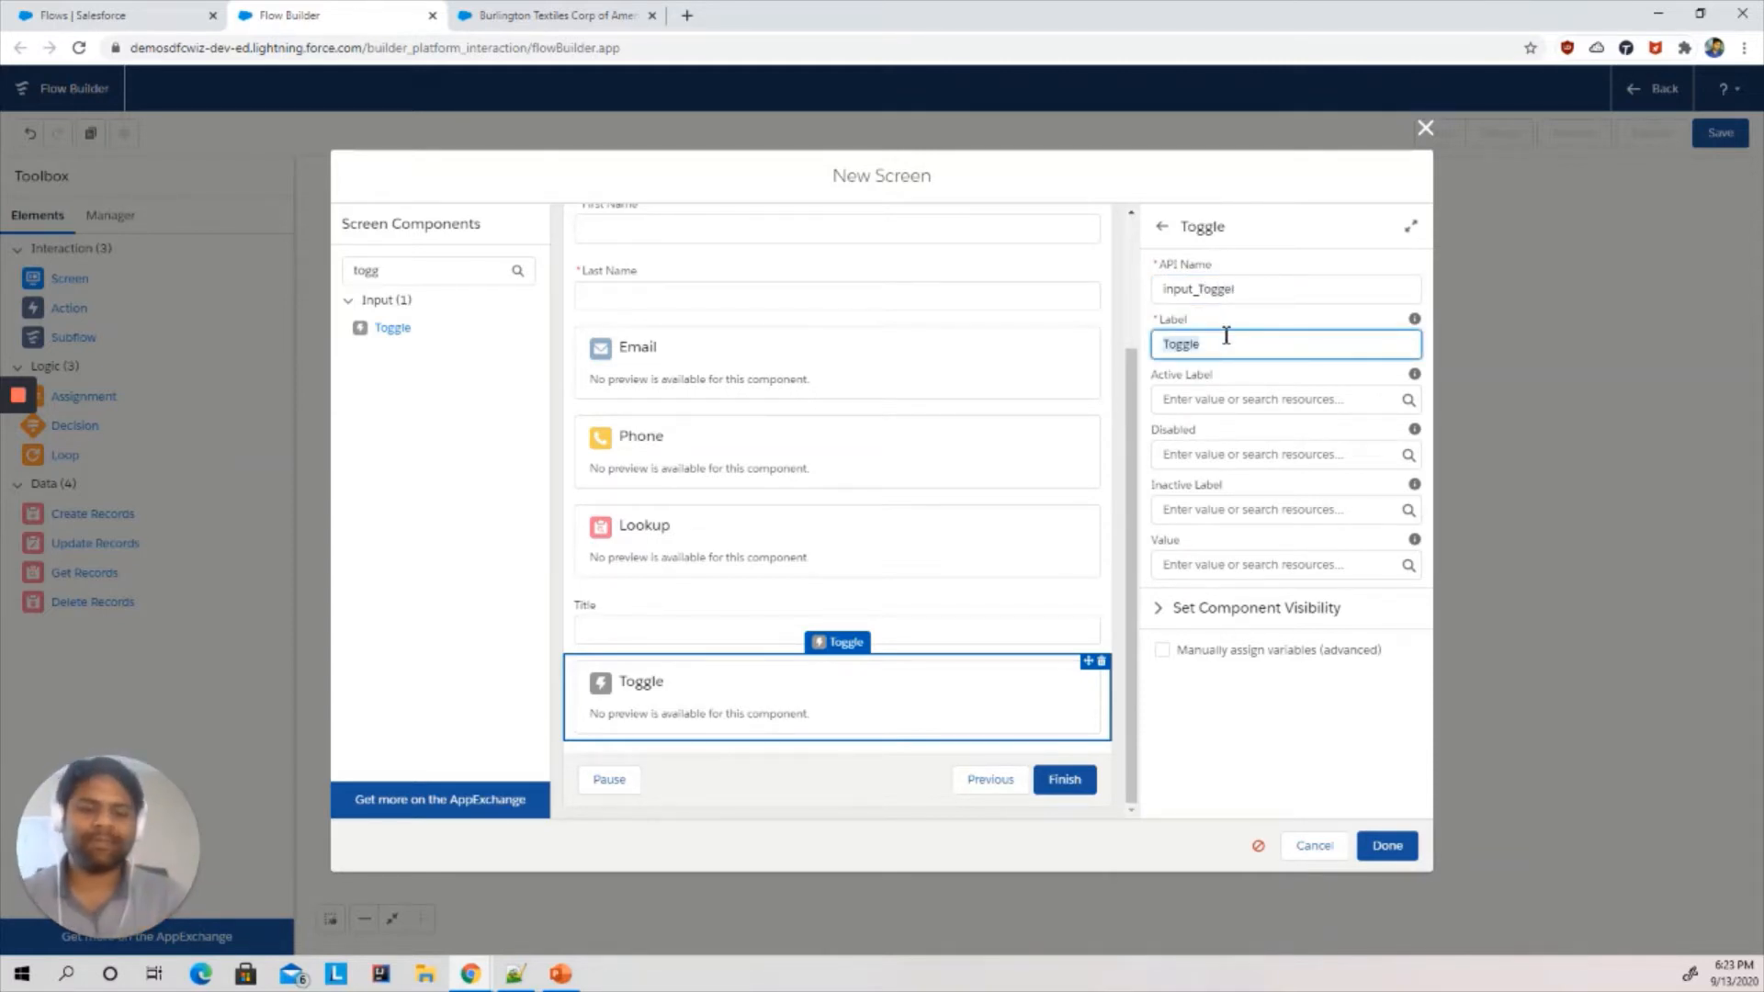
# - Label the toggle Would you like to inform Risk Analyst?
pyautogui.write('Wo')
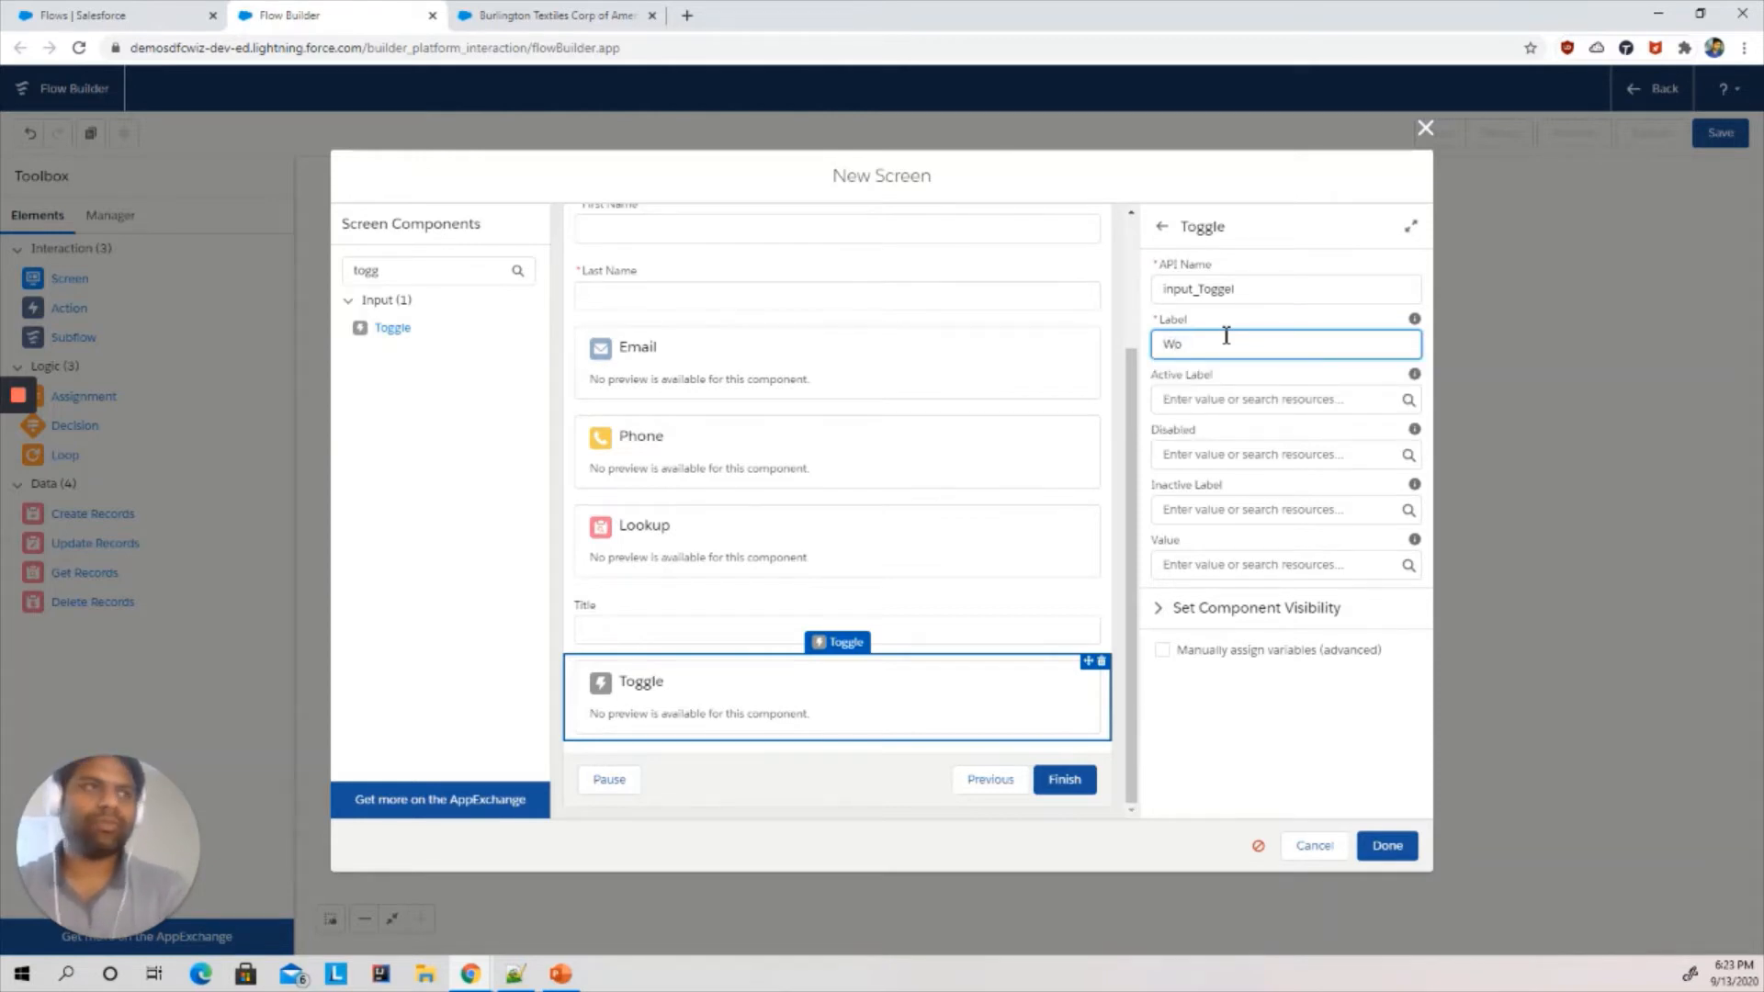
pyautogui.write('uld you like')
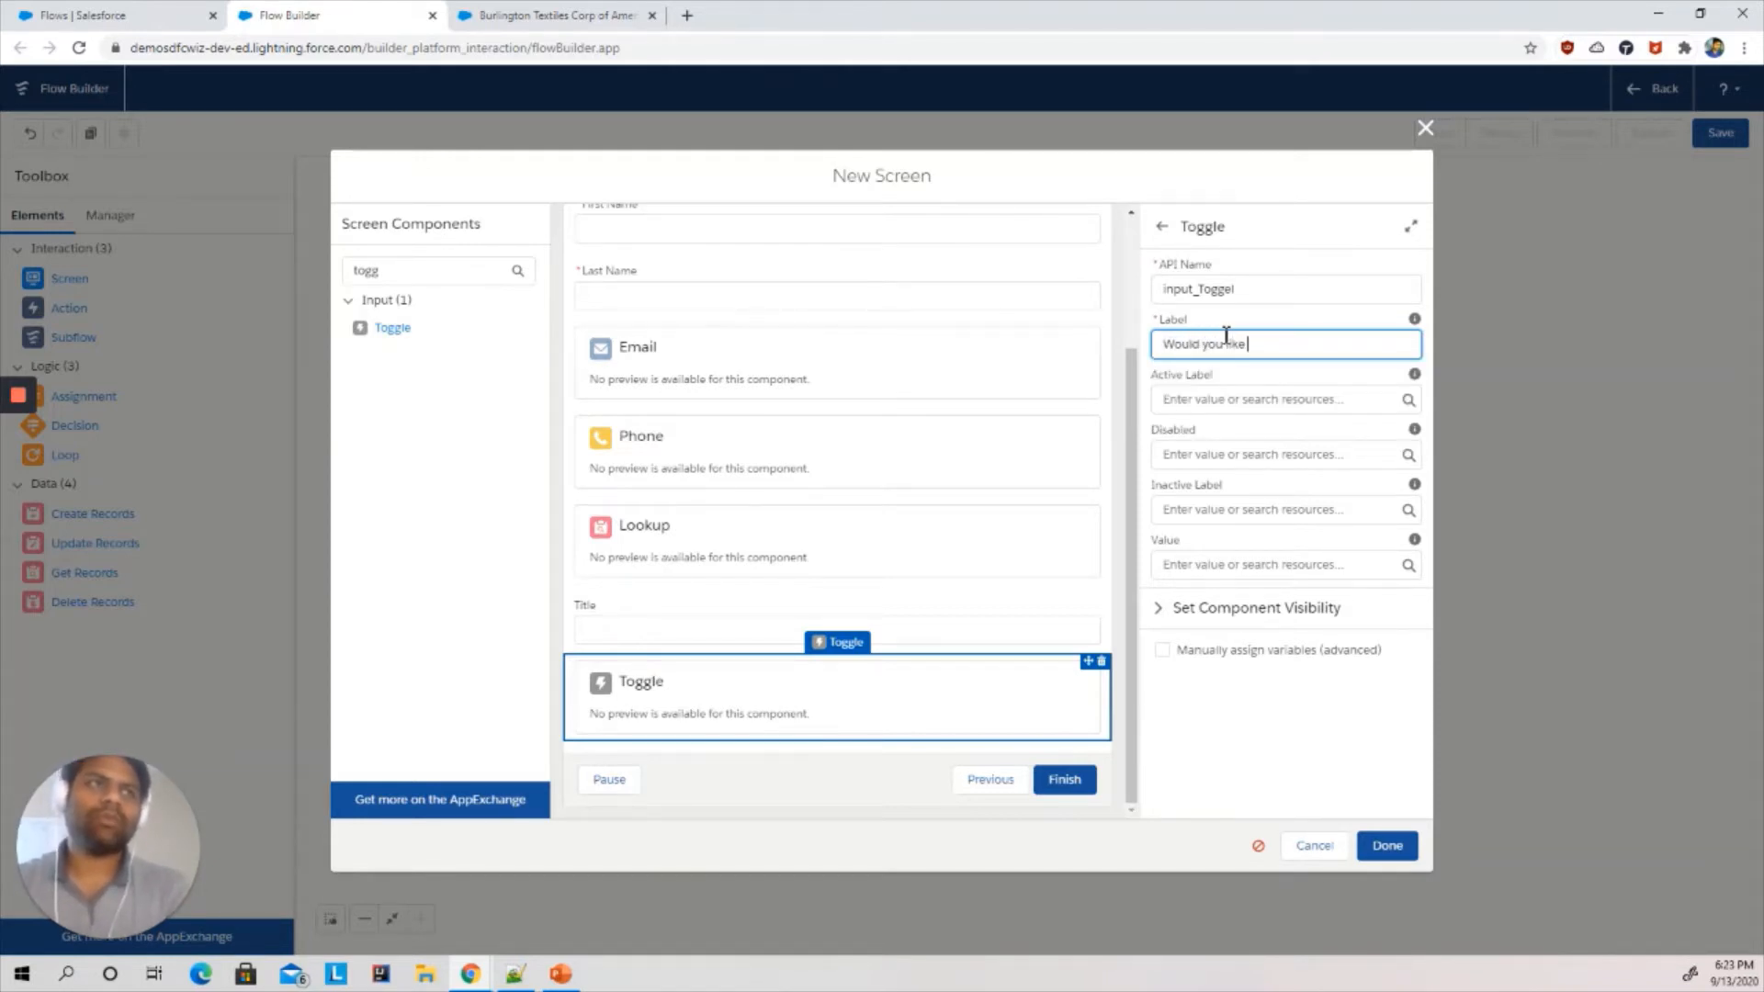
pyautogui.write(' to ')
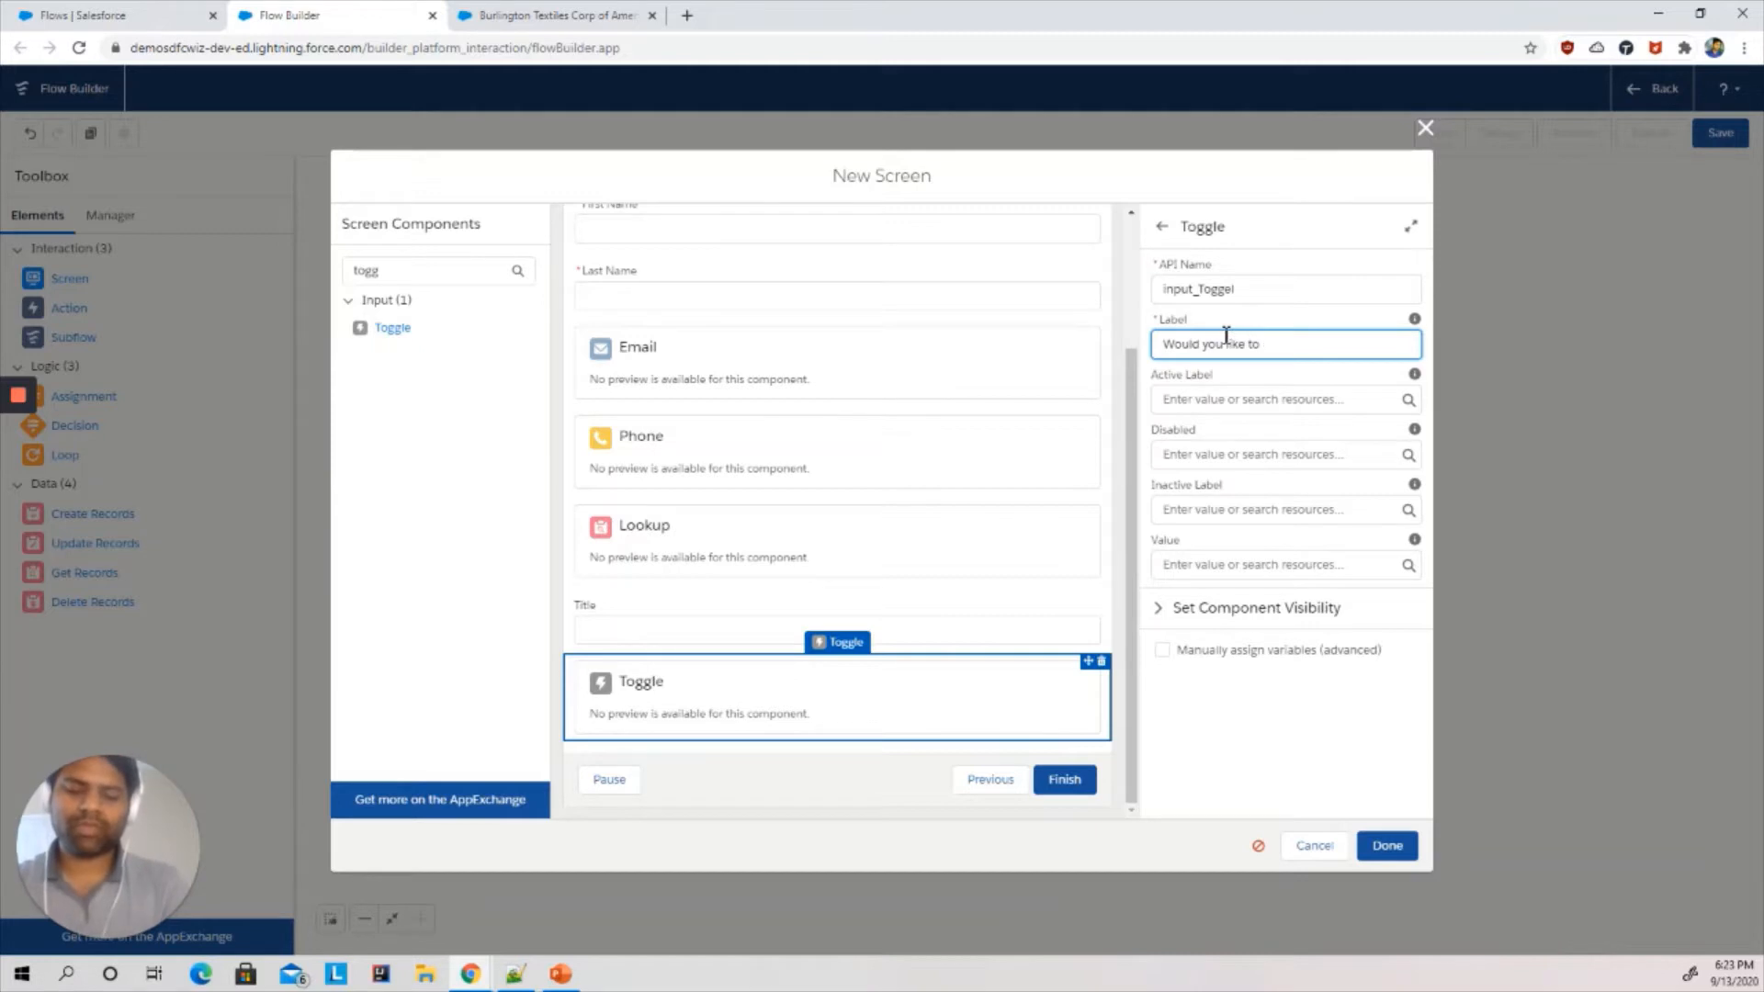
pyautogui.write('inform R')
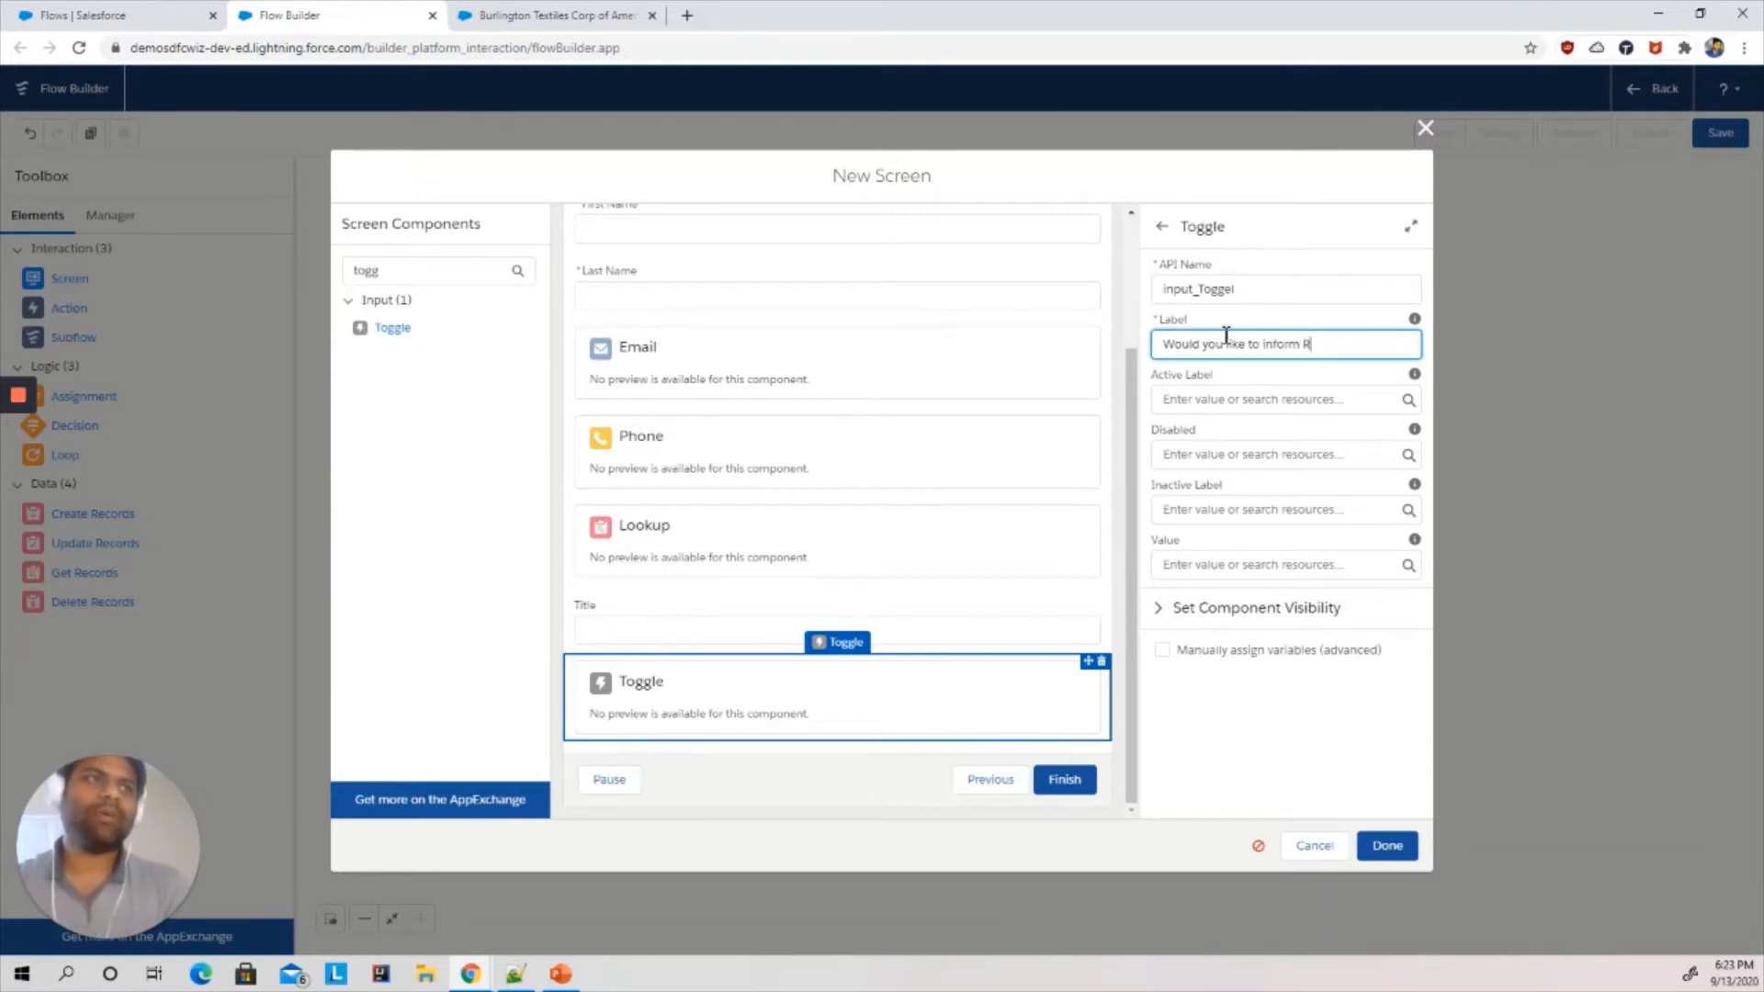
pyautogui.write('isk ANa')
pyautogui.press('BackSpace')
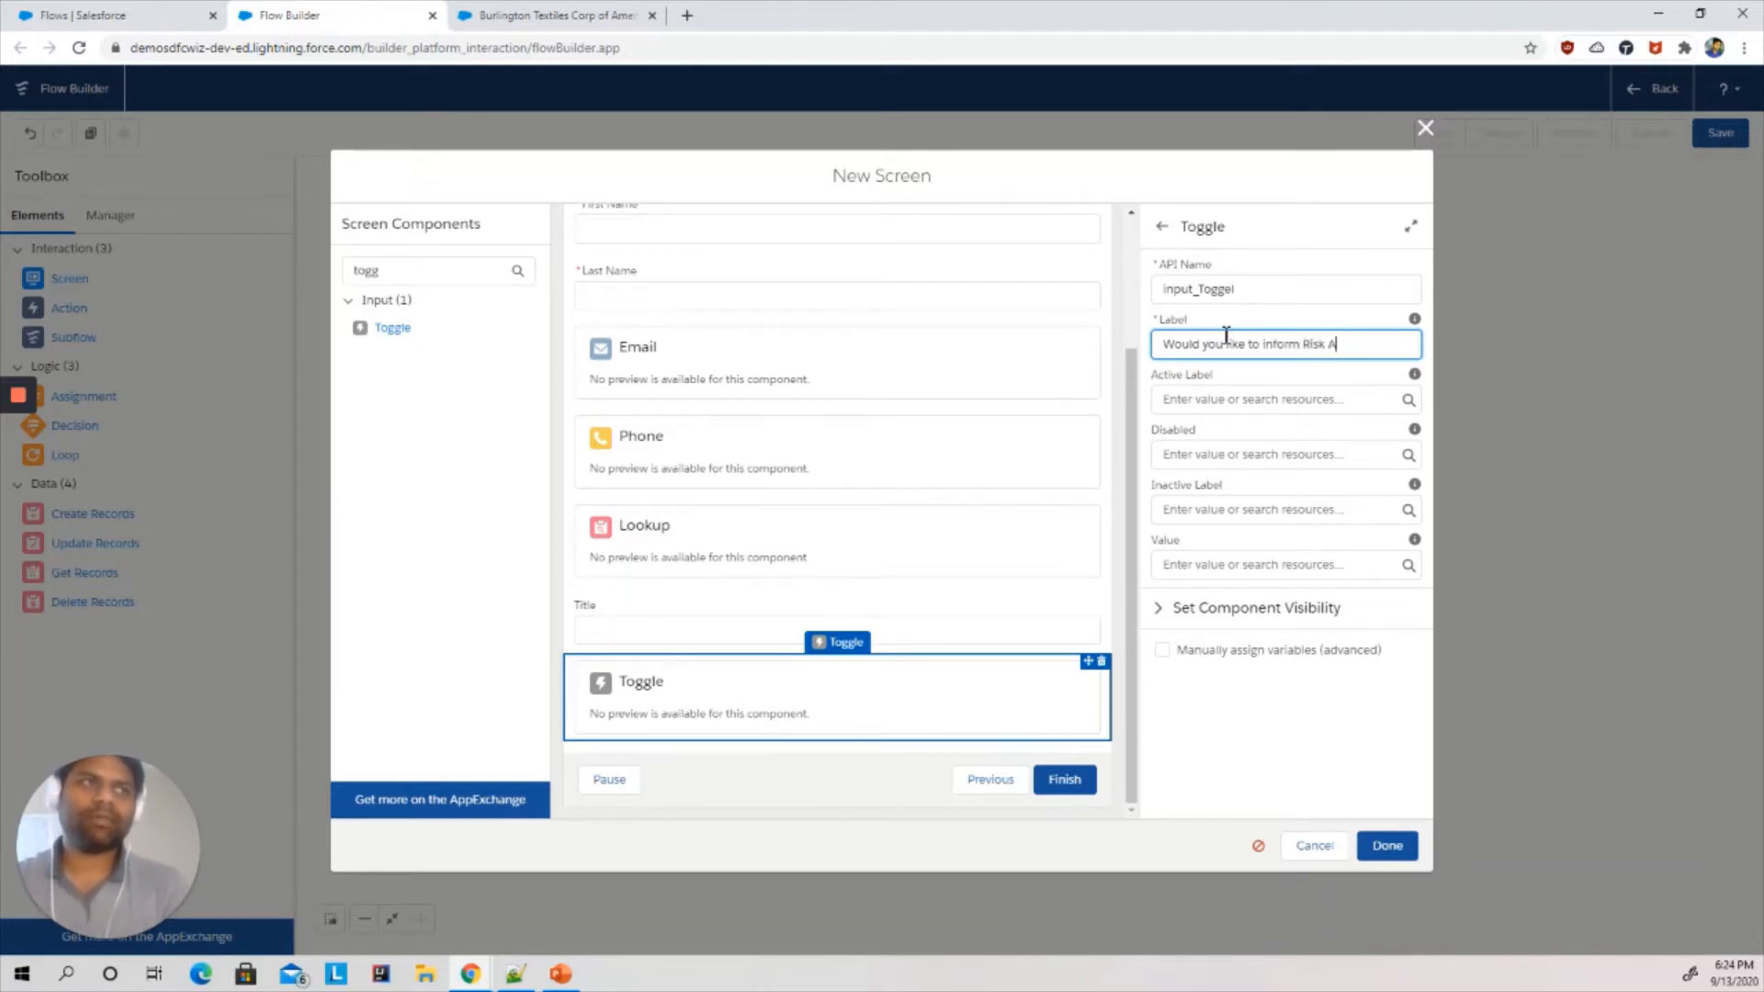
pyautogui.write('nalys')
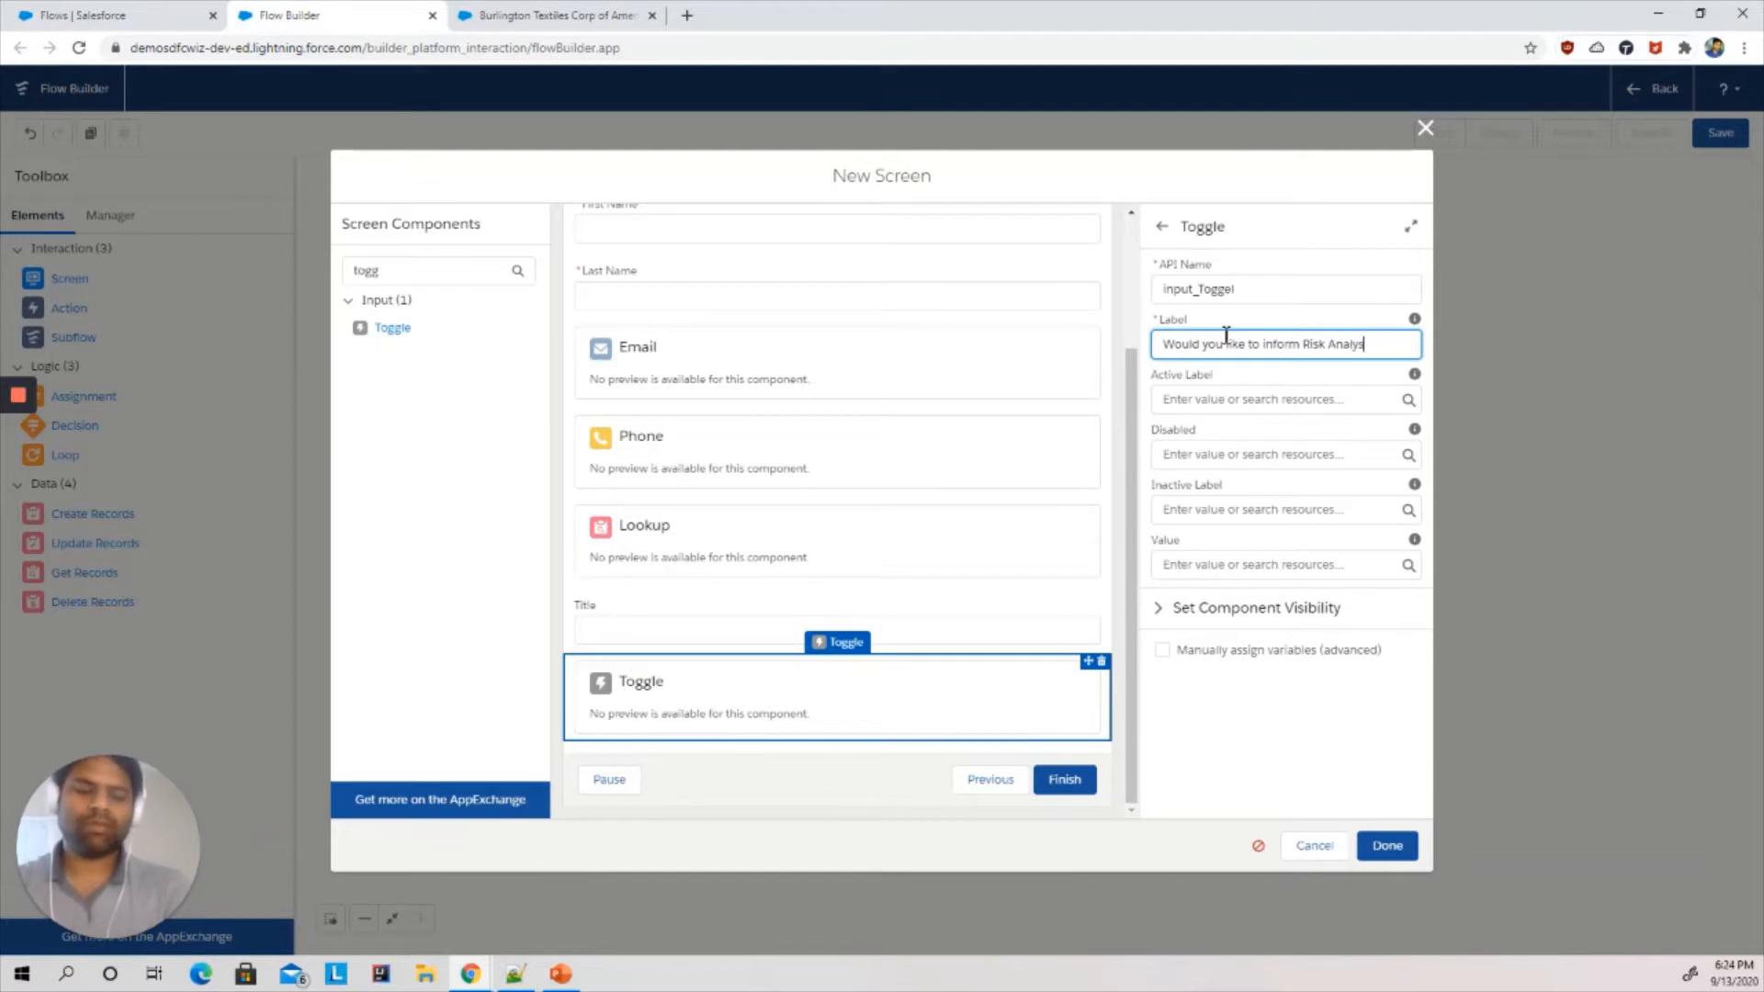
pyautogui.write('t?')
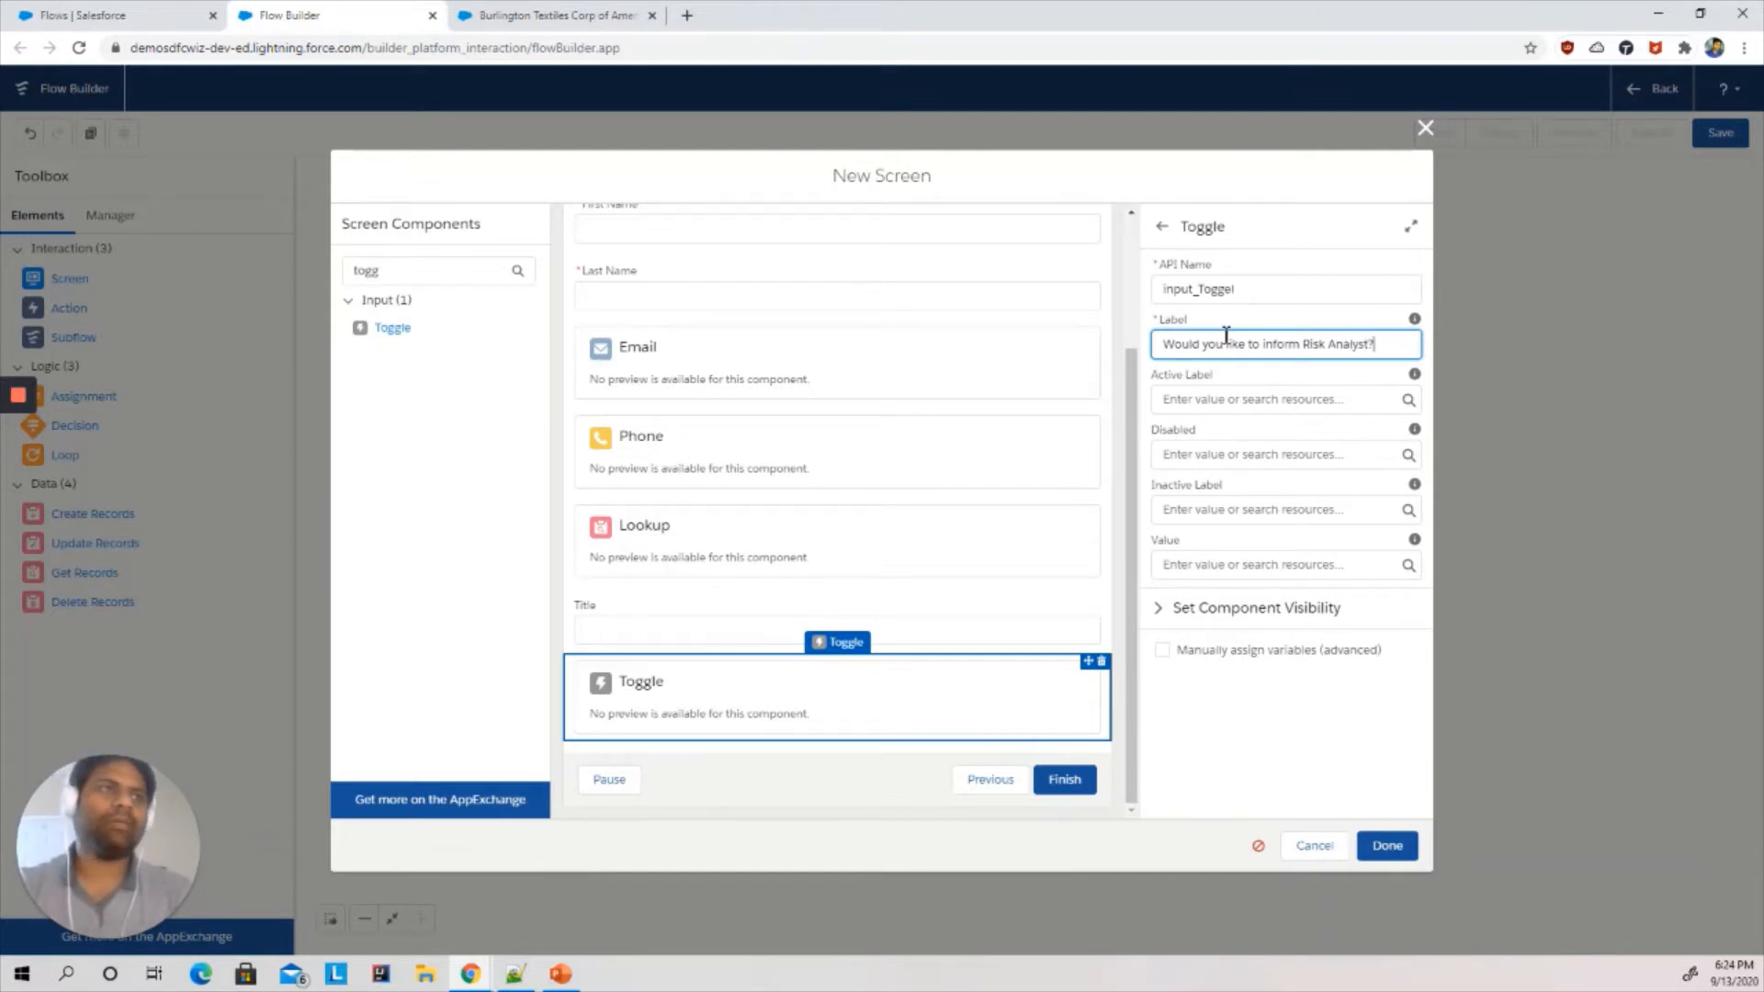
# - Set the toggle's active and inactive labels to Enabled and Disabled, and its value to $GlobalConstant.False
pyautogui.hotkey('shift', 'Tab')
pyautogui.click(1205, 399)
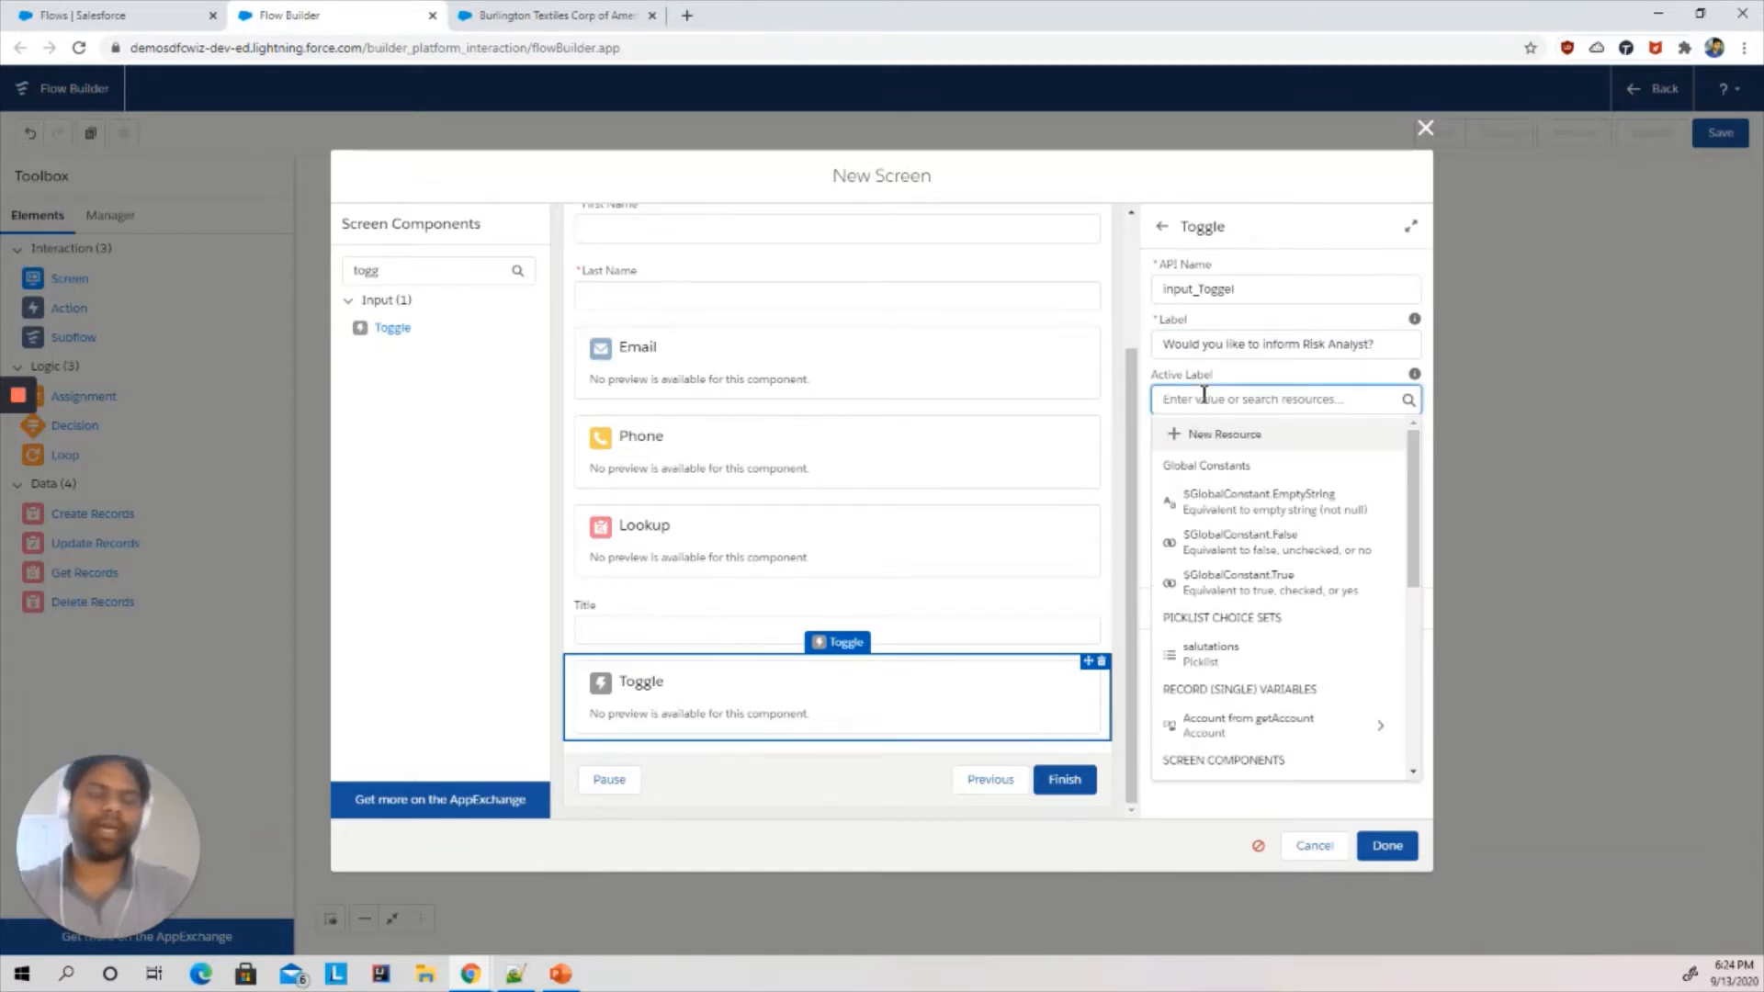
pyautogui.write('Enabled')
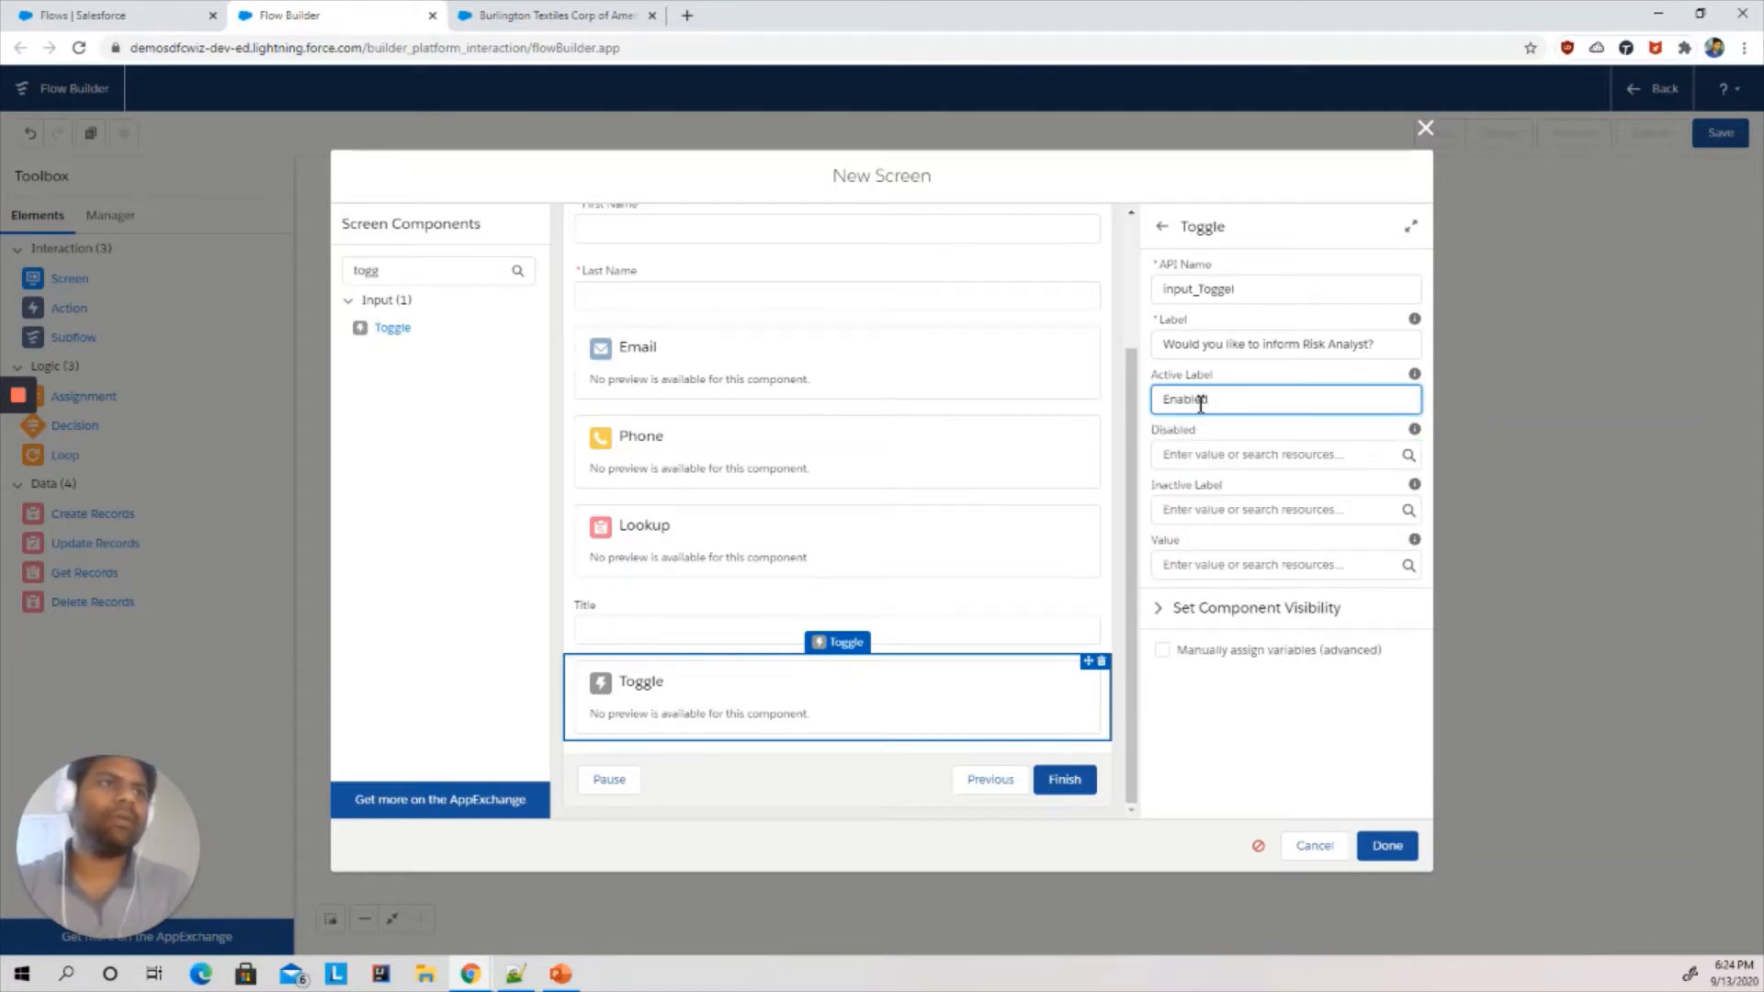
pyautogui.click(1190, 508)
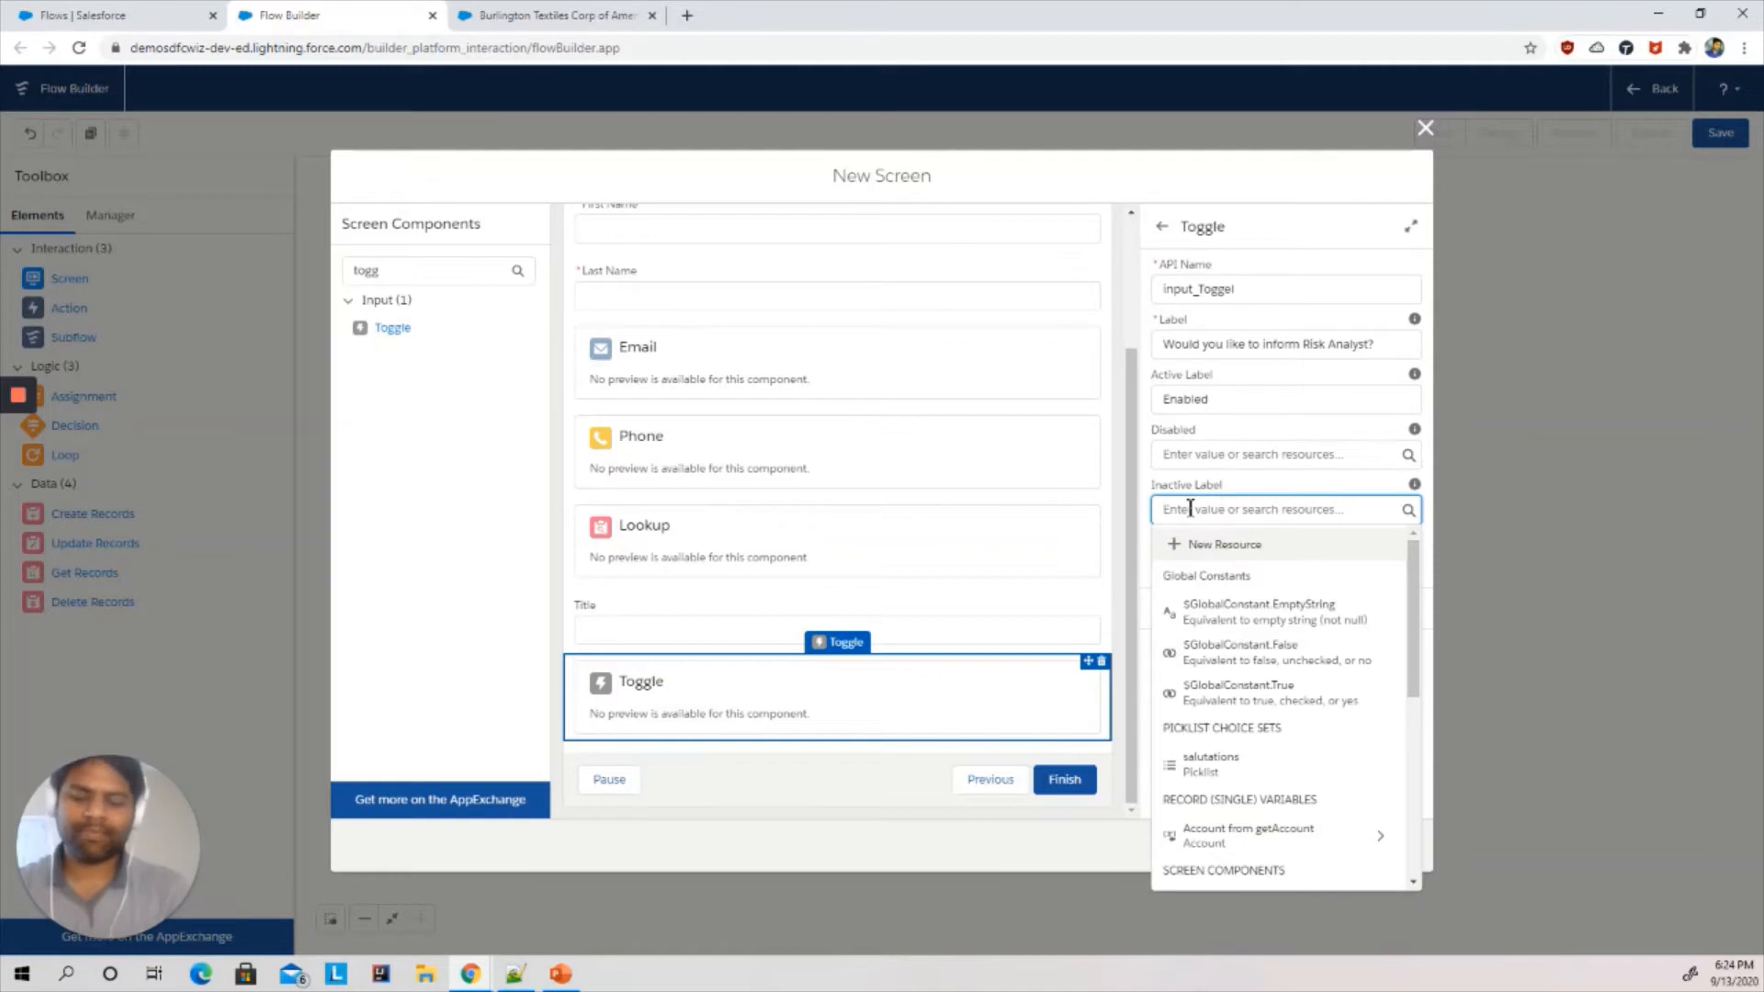
pyautogui.write('Disabled')
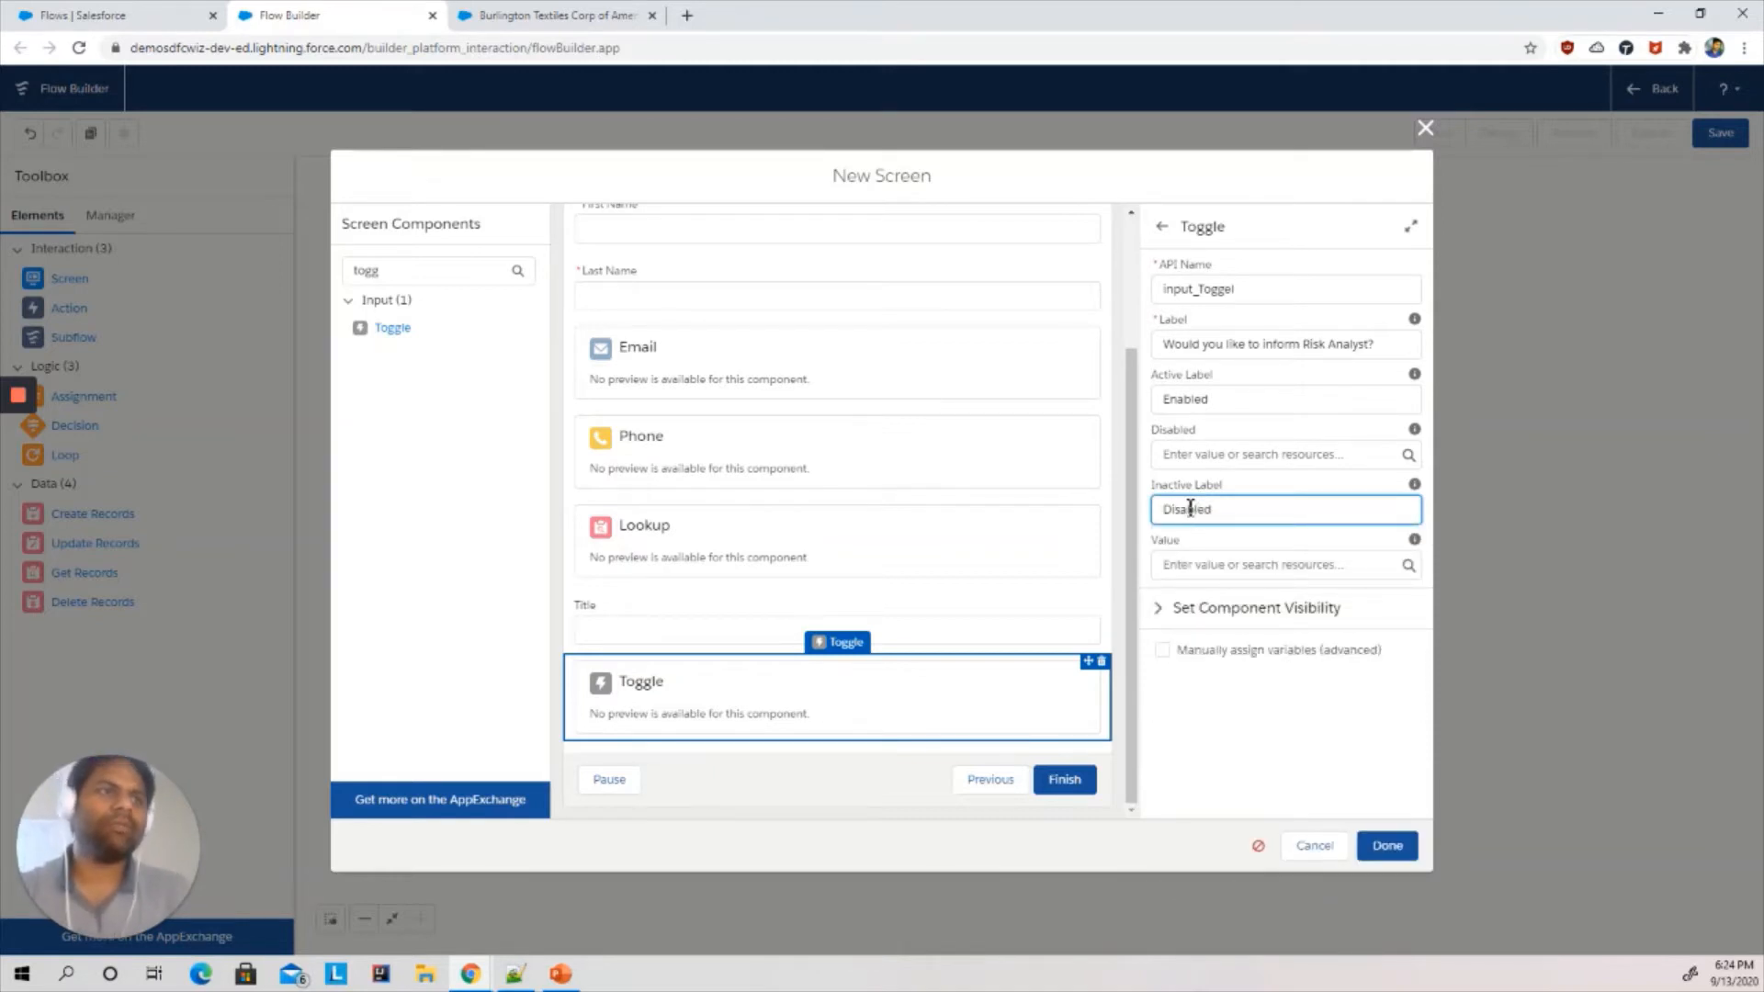
pyautogui.click(1199, 566)
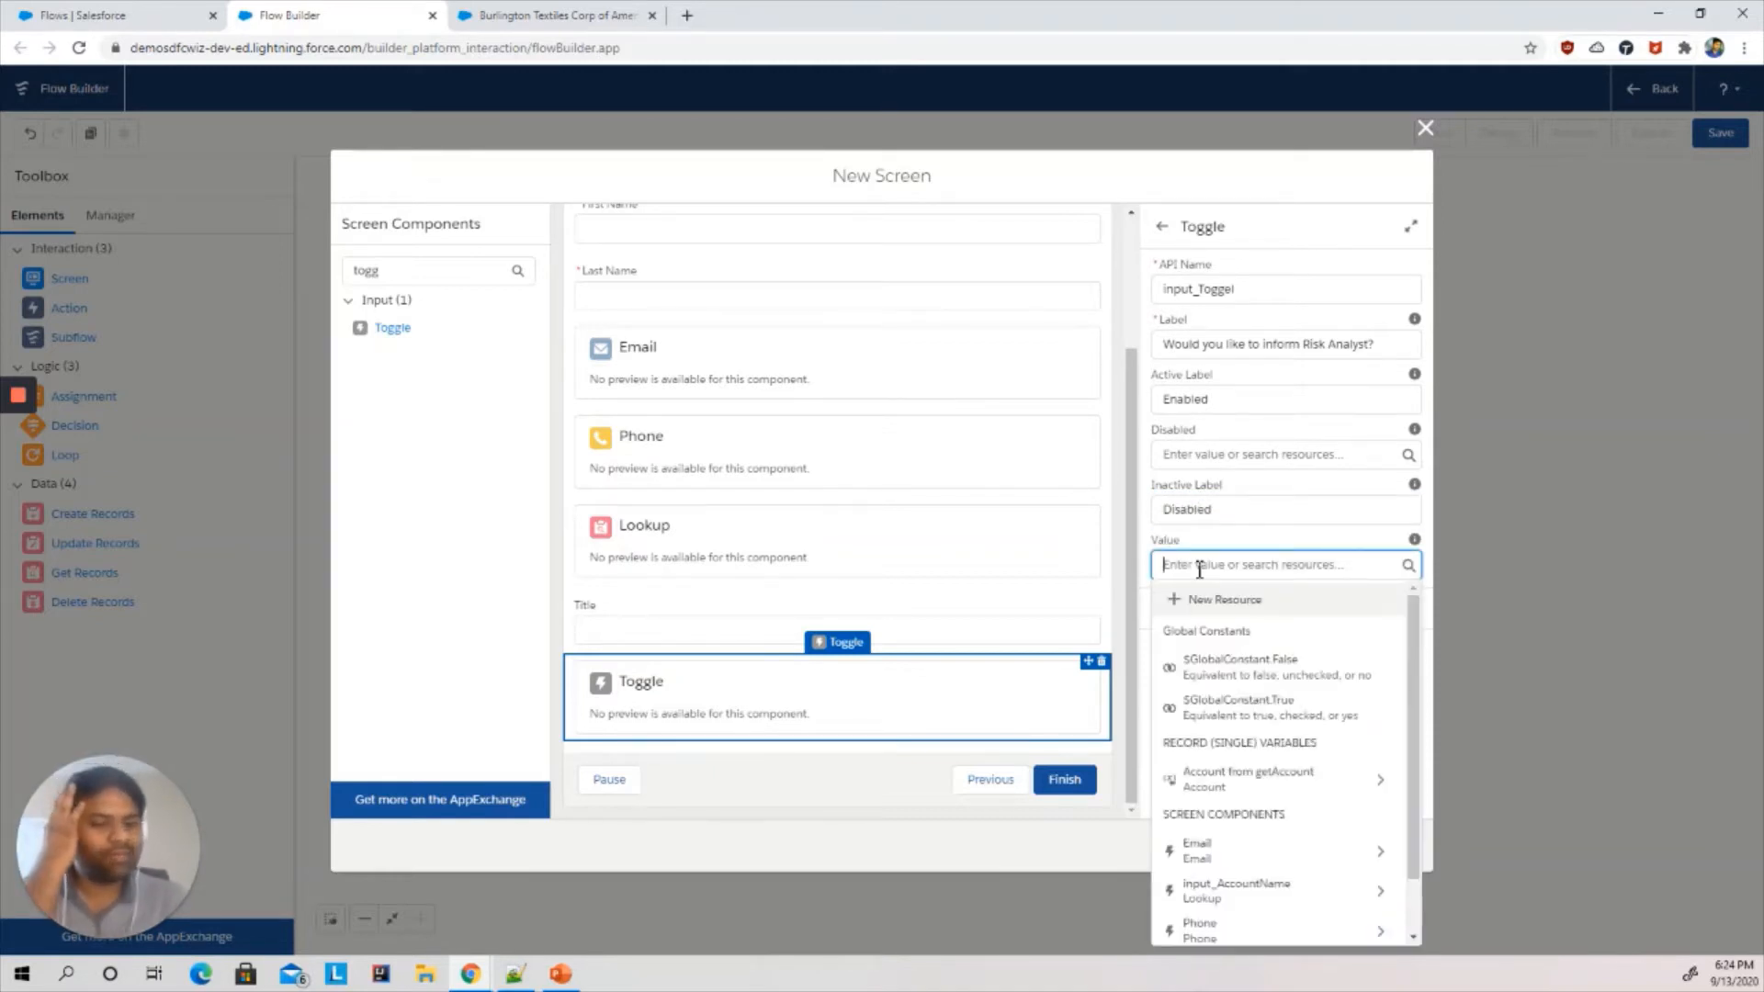
pyautogui.click(1291, 671)
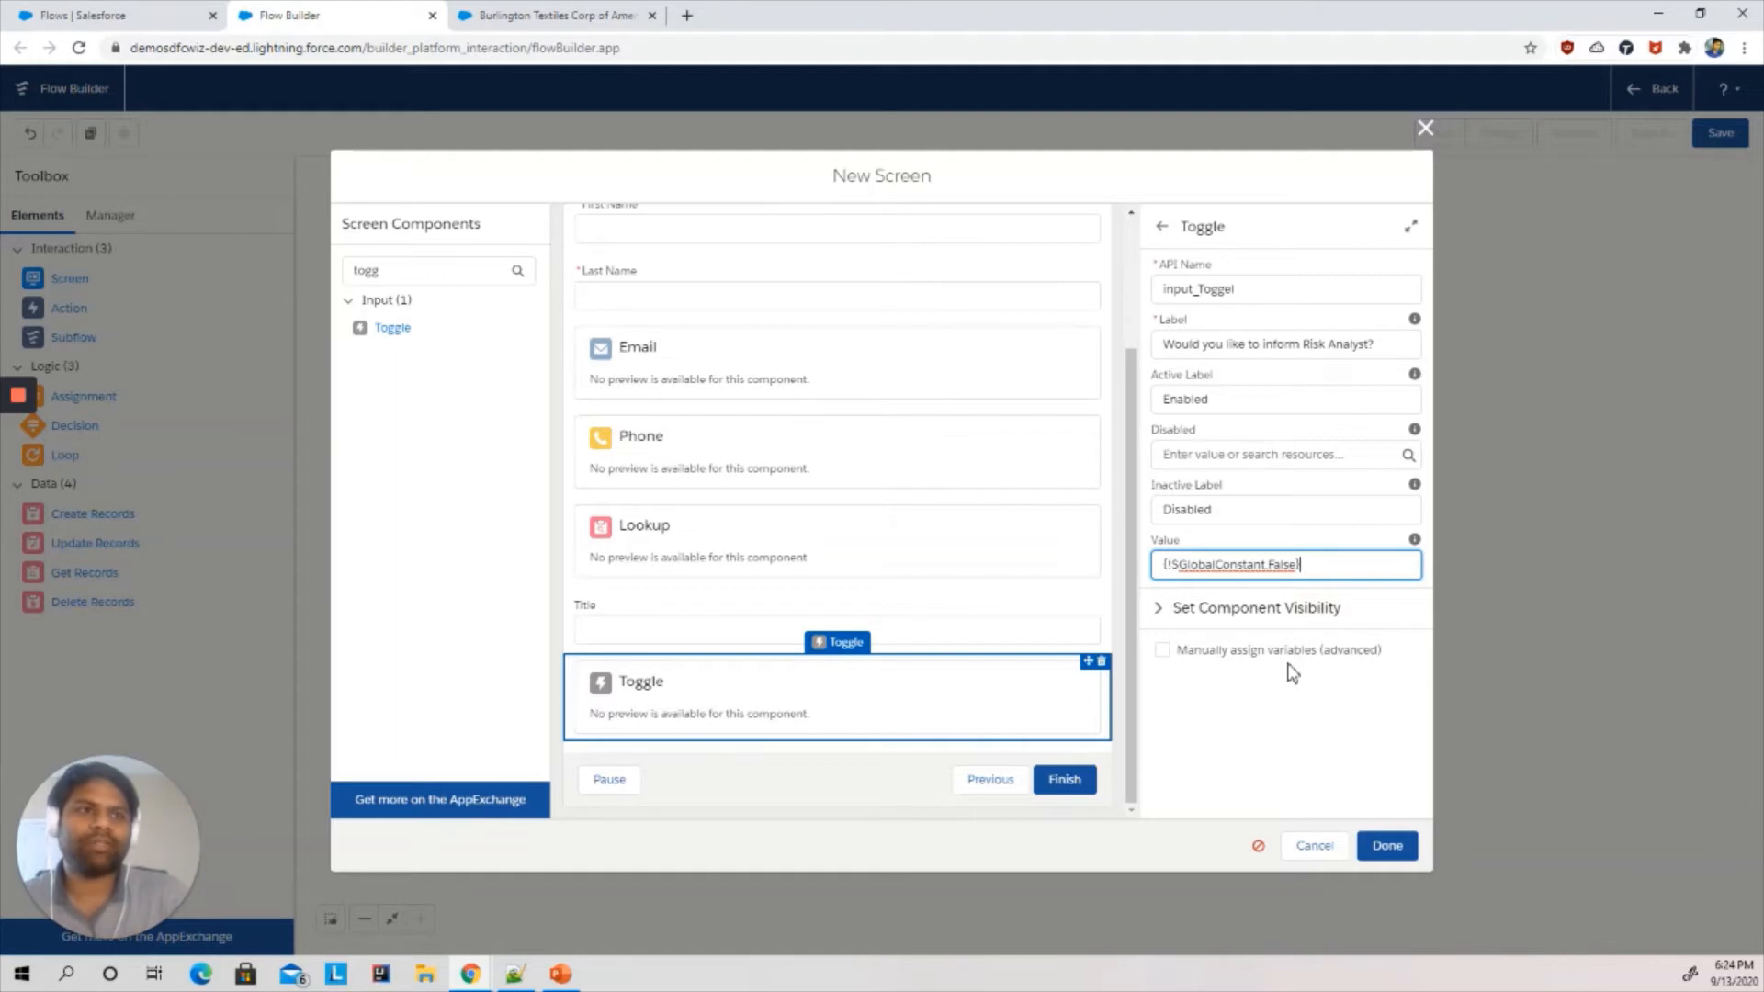
# - Search for lookup, add a Lookup component below the Toggle and set its API name to input_RiskAnalyst
pyautogui.click(347, 269)
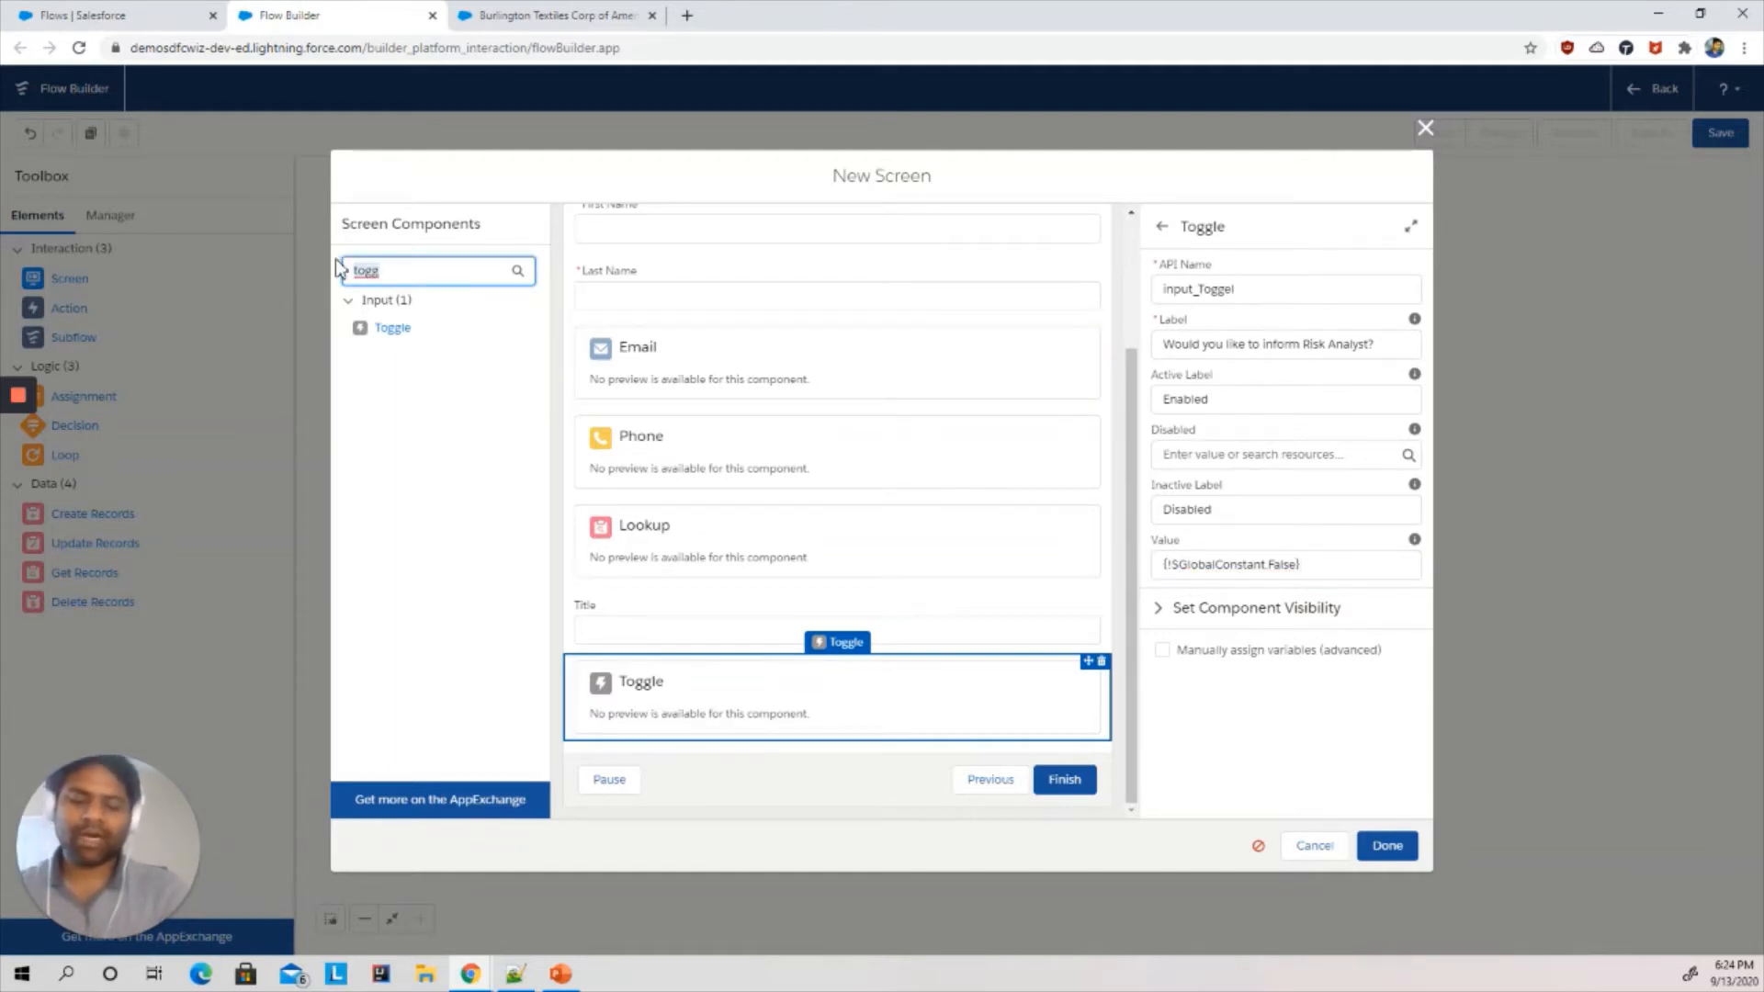
pyautogui.write('look')
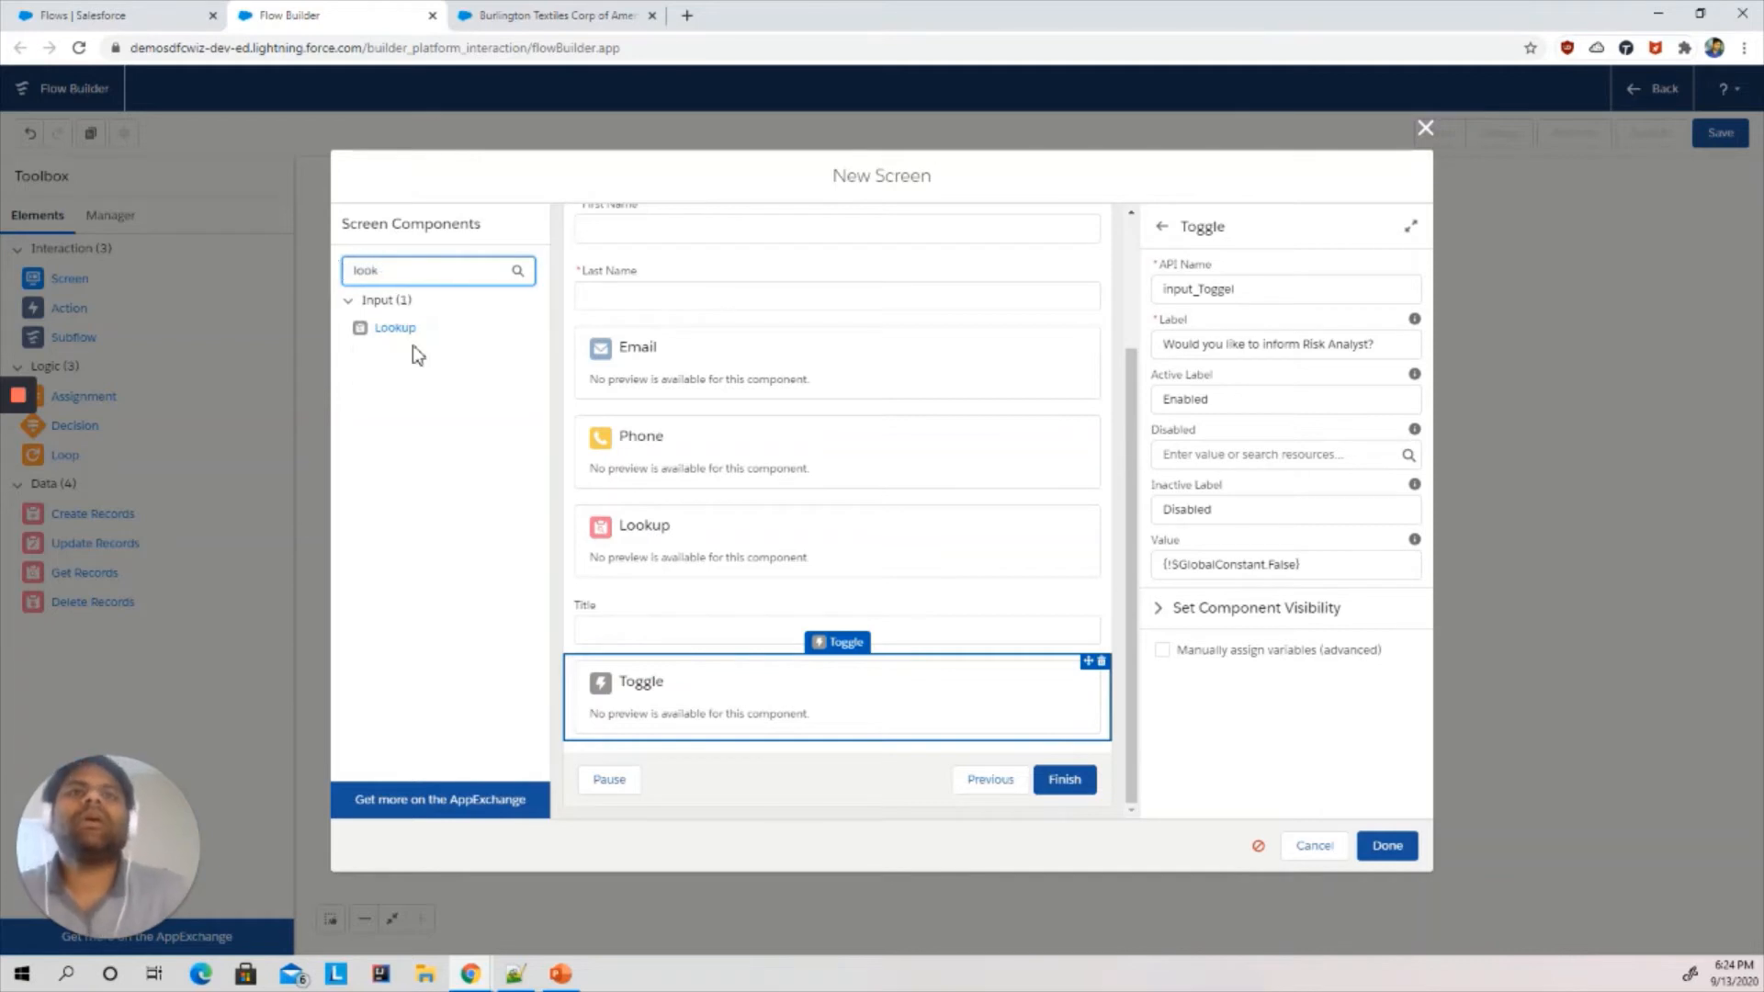
pyautogui.click(401, 329)
pyautogui.moveTo(654, 708); pyautogui.dragTo(661, 735)
pyautogui.hotkey('alt', 'Tab')
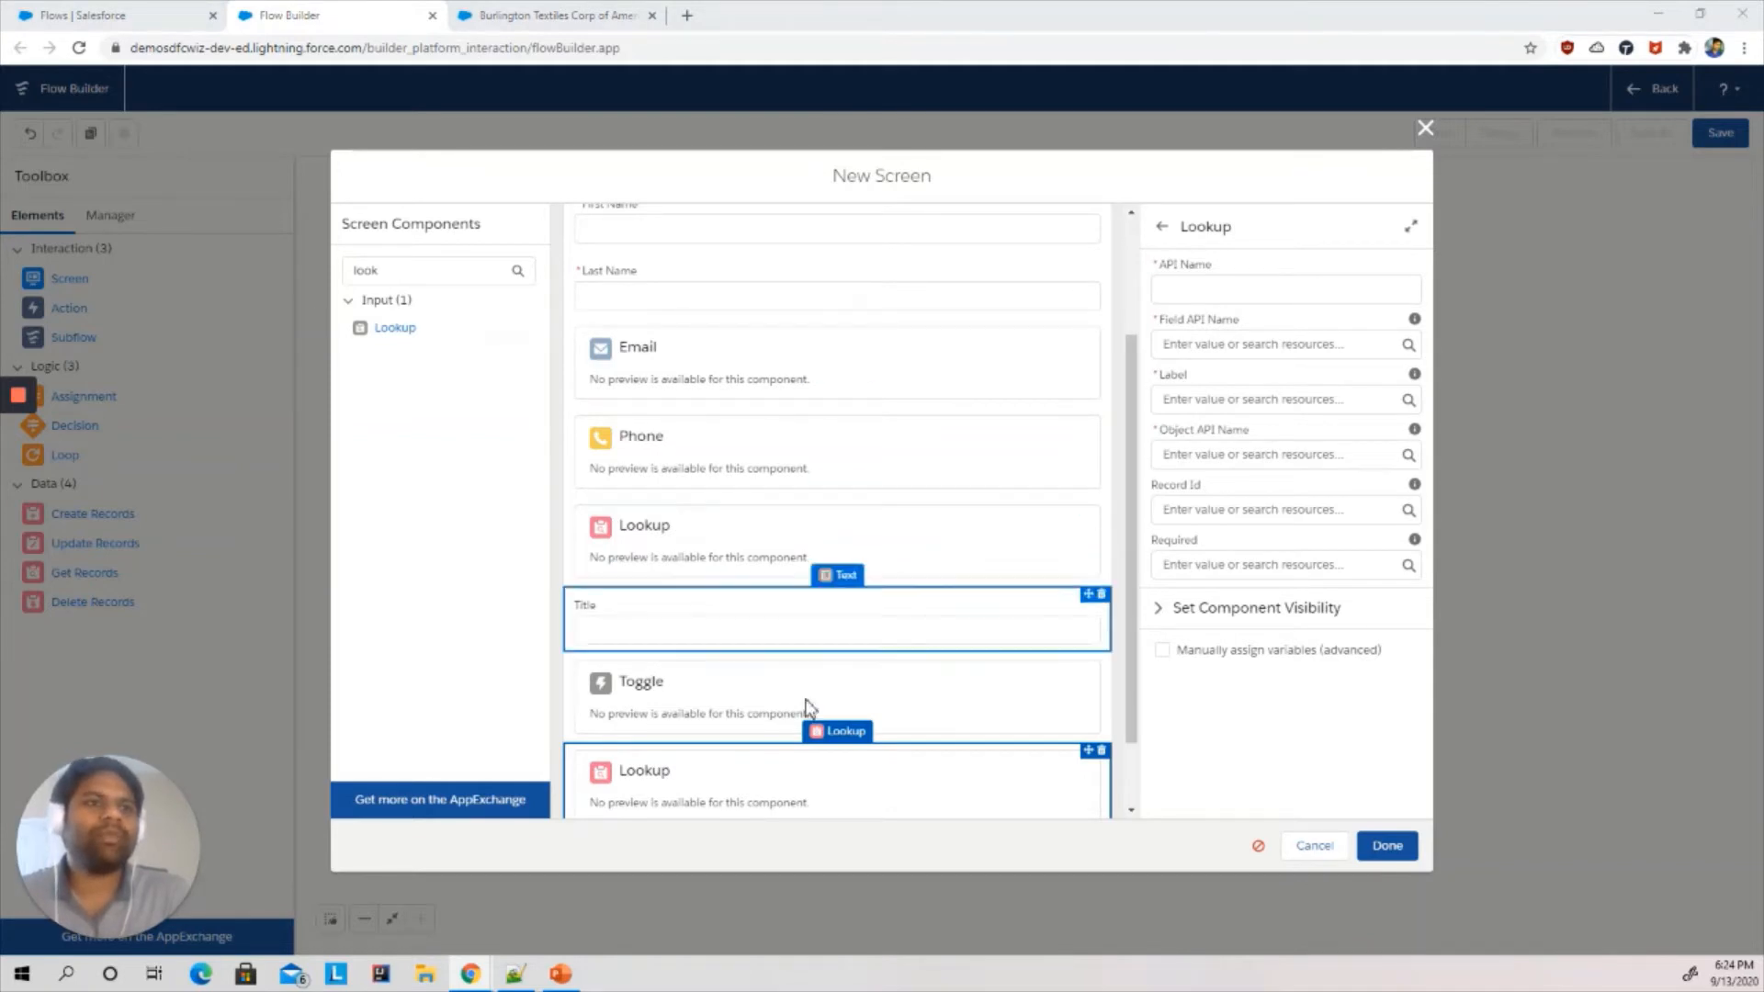
pyautogui.click(1238, 289)
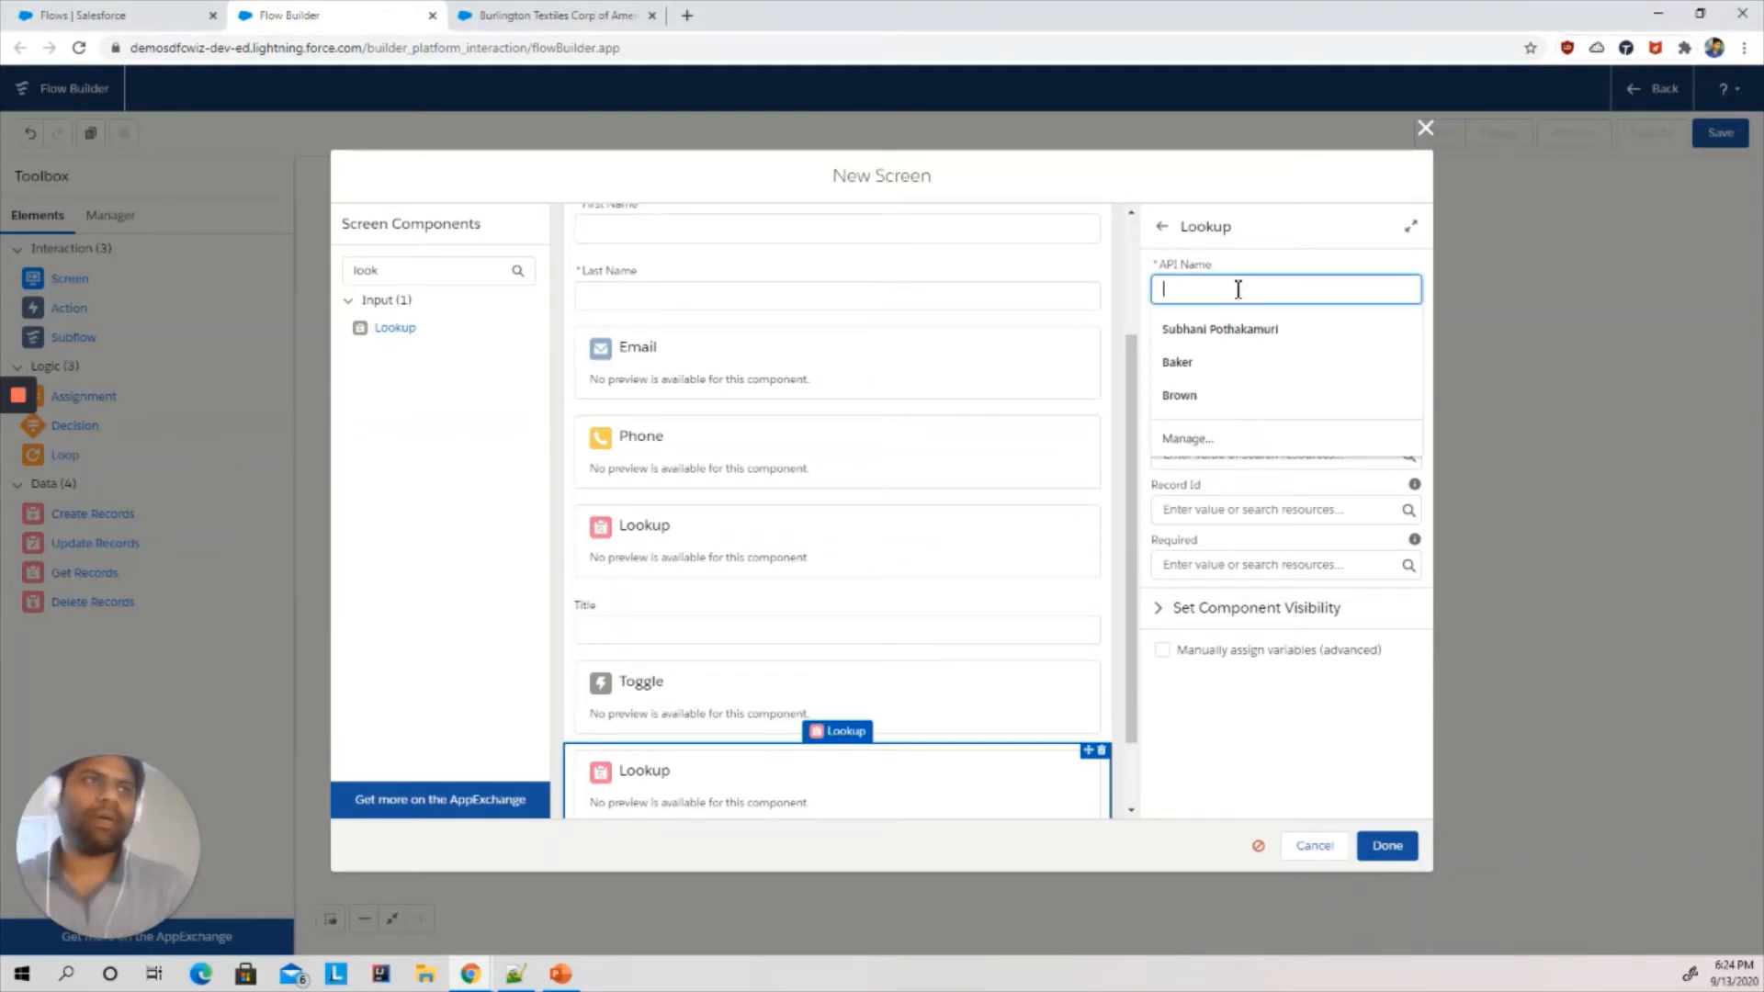
pyautogui.write('input_')
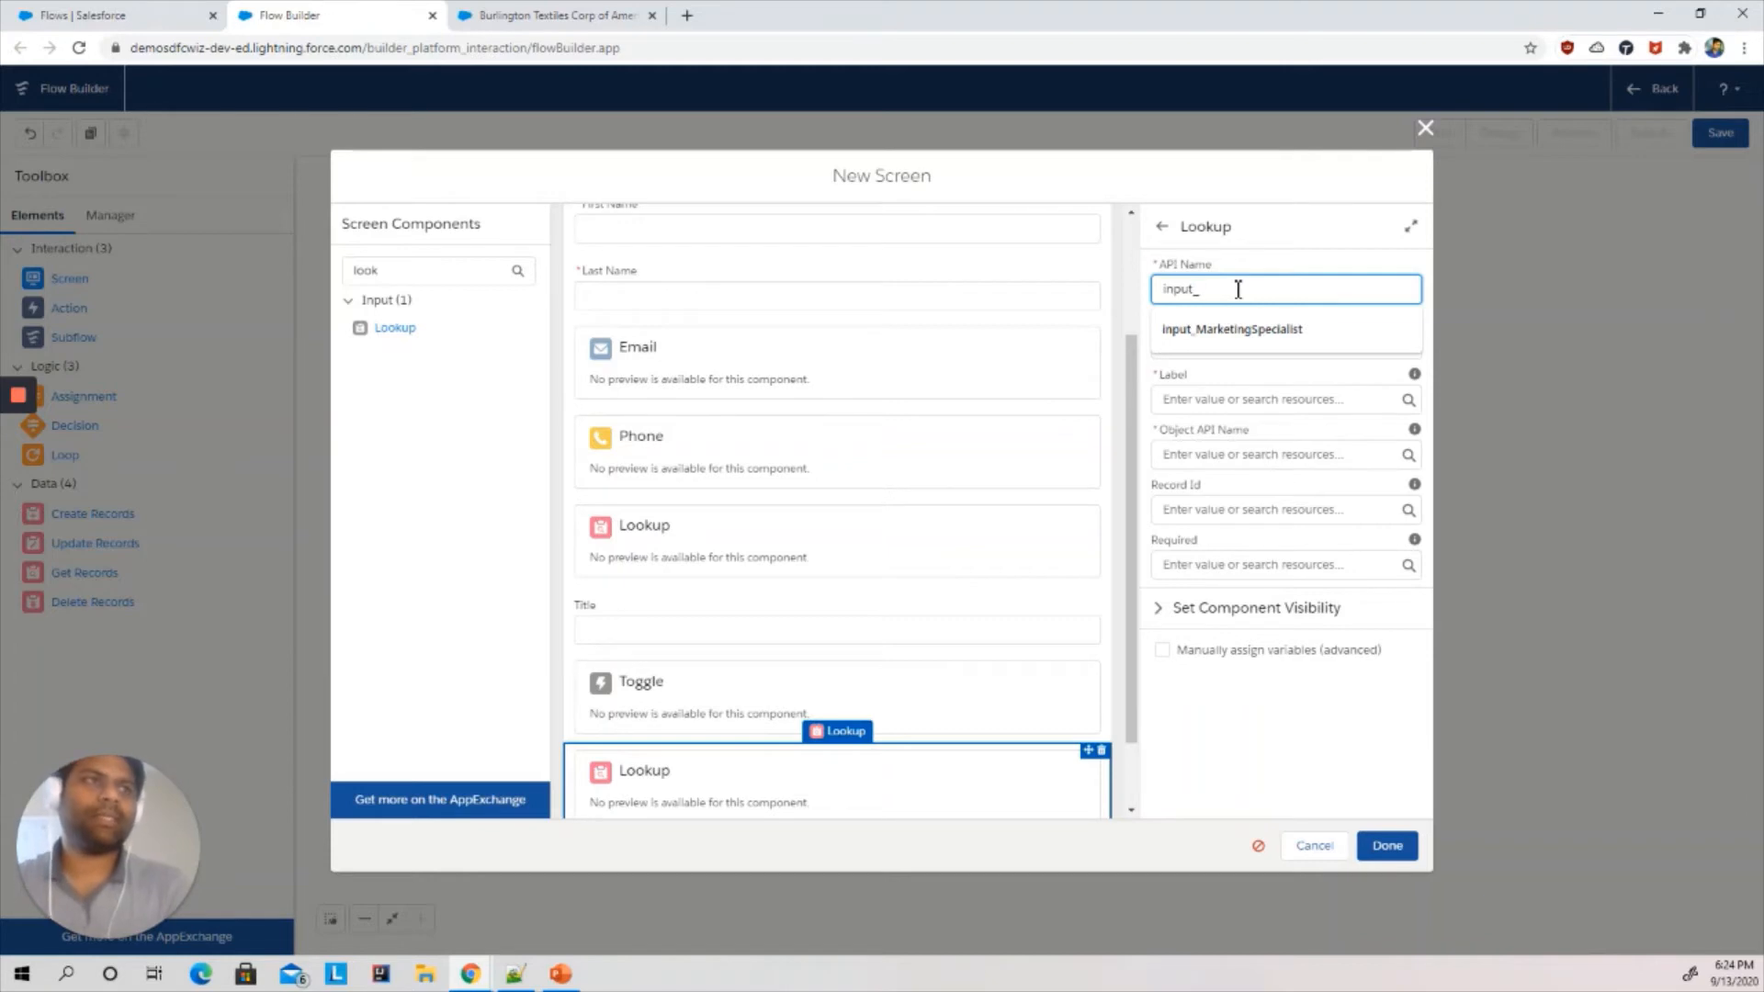
pyautogui.write('RiskAnalyst')
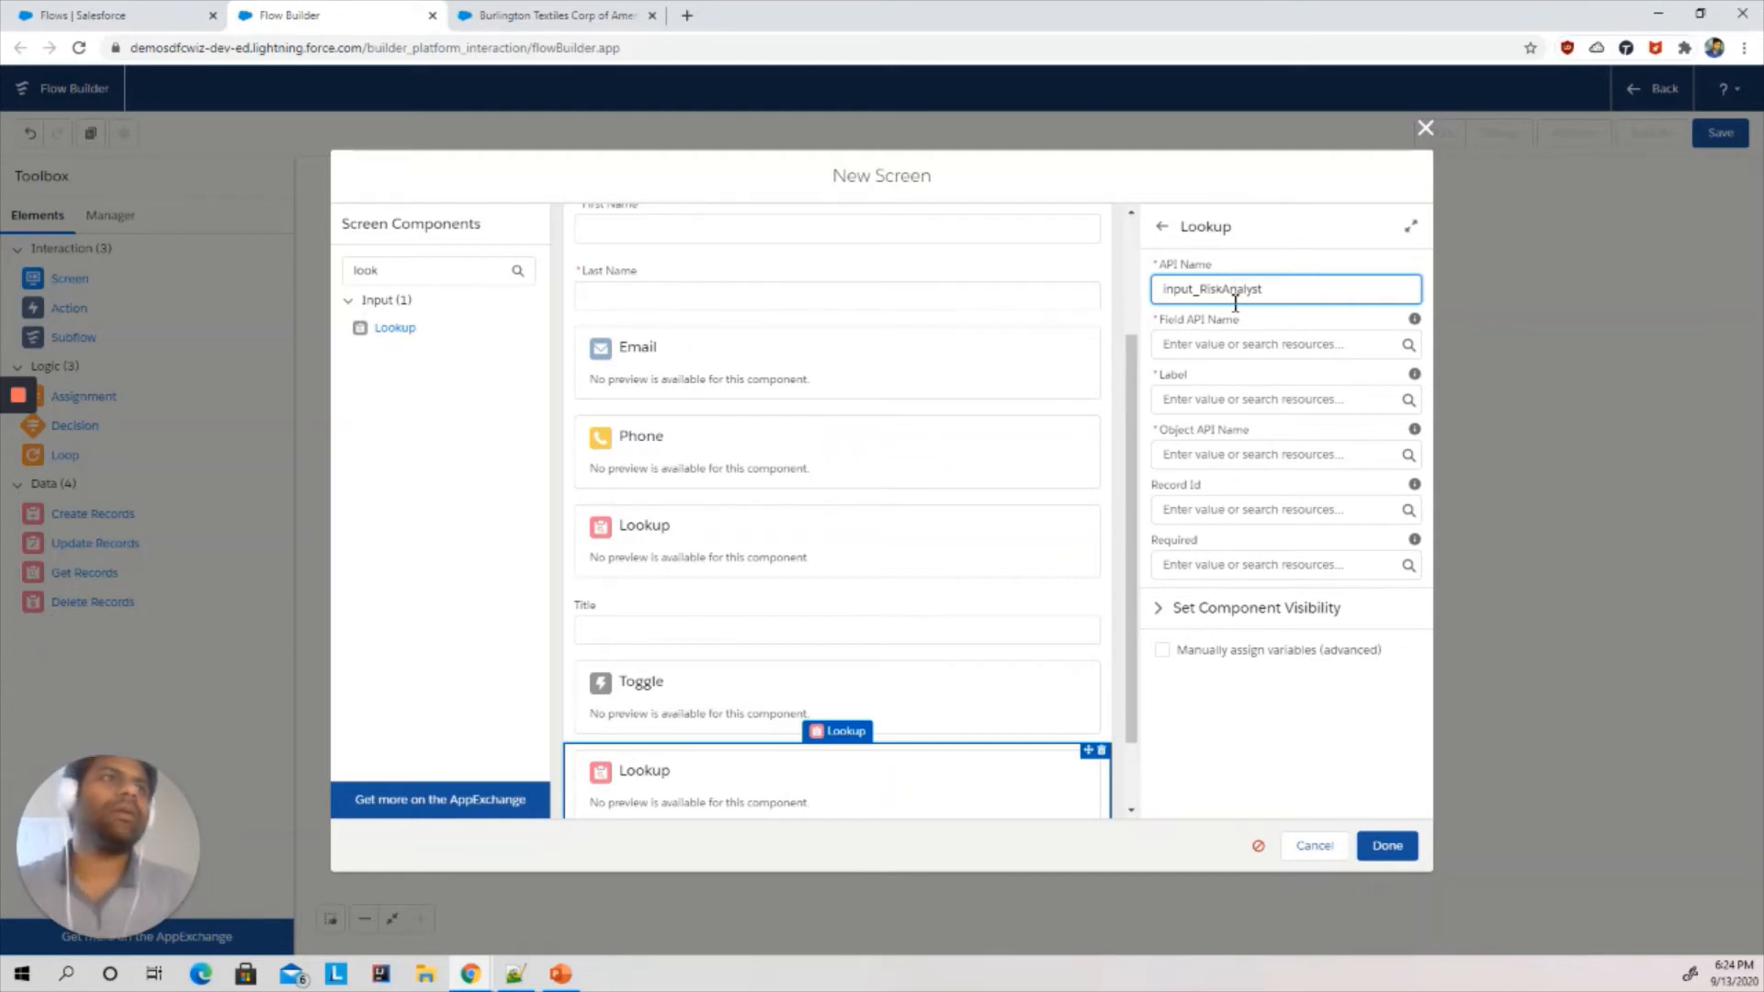
pyautogui.click(1215, 344)
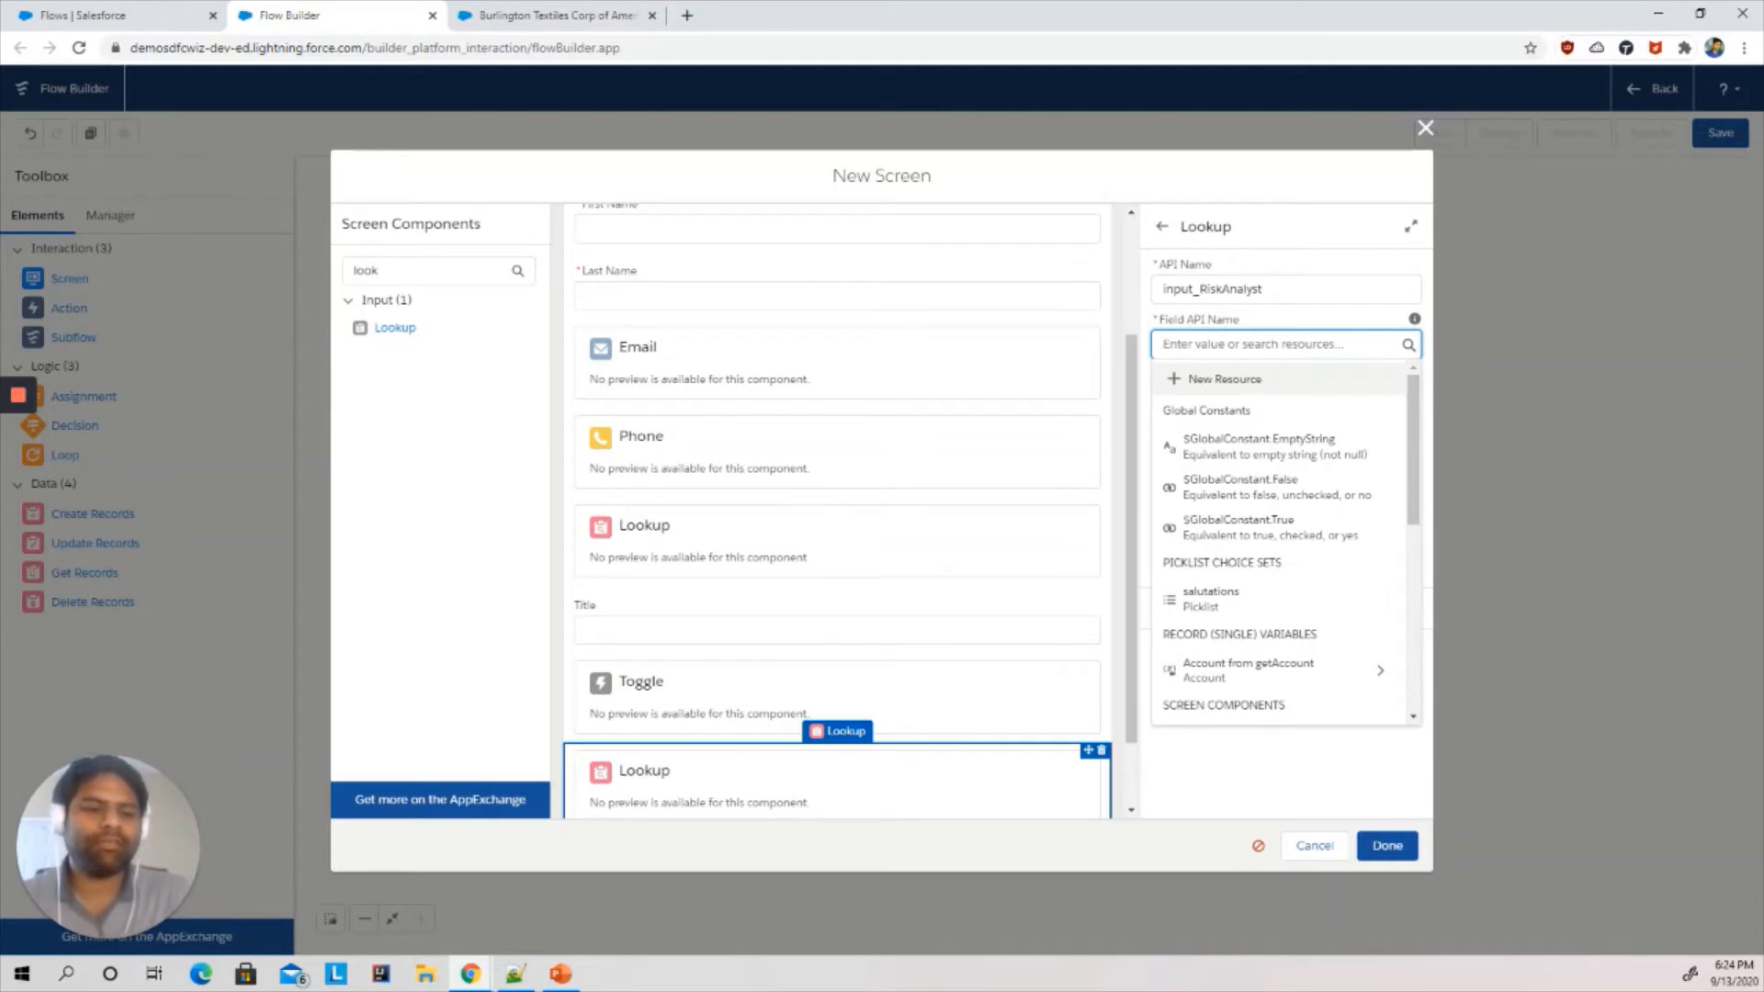
# - Browse the lookup's Field API Name resource list for a risk analyst field
pyautogui.hotkey('alt', 'Tab')
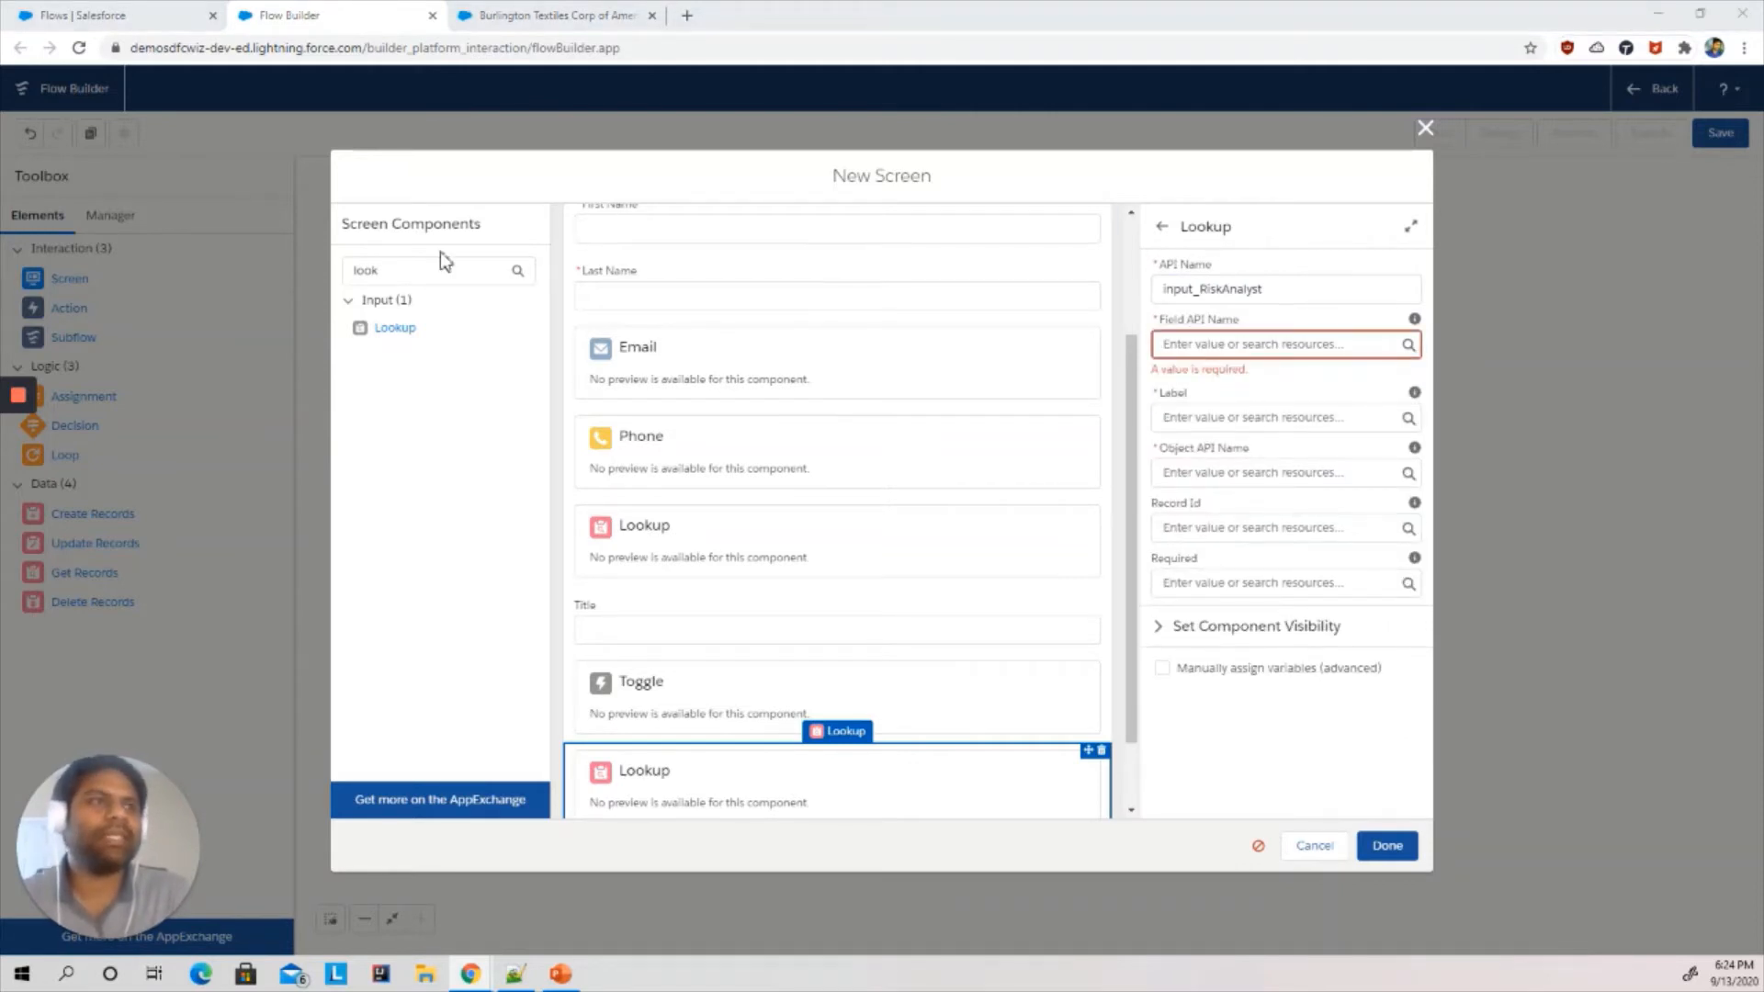
pyautogui.click(1246, 346)
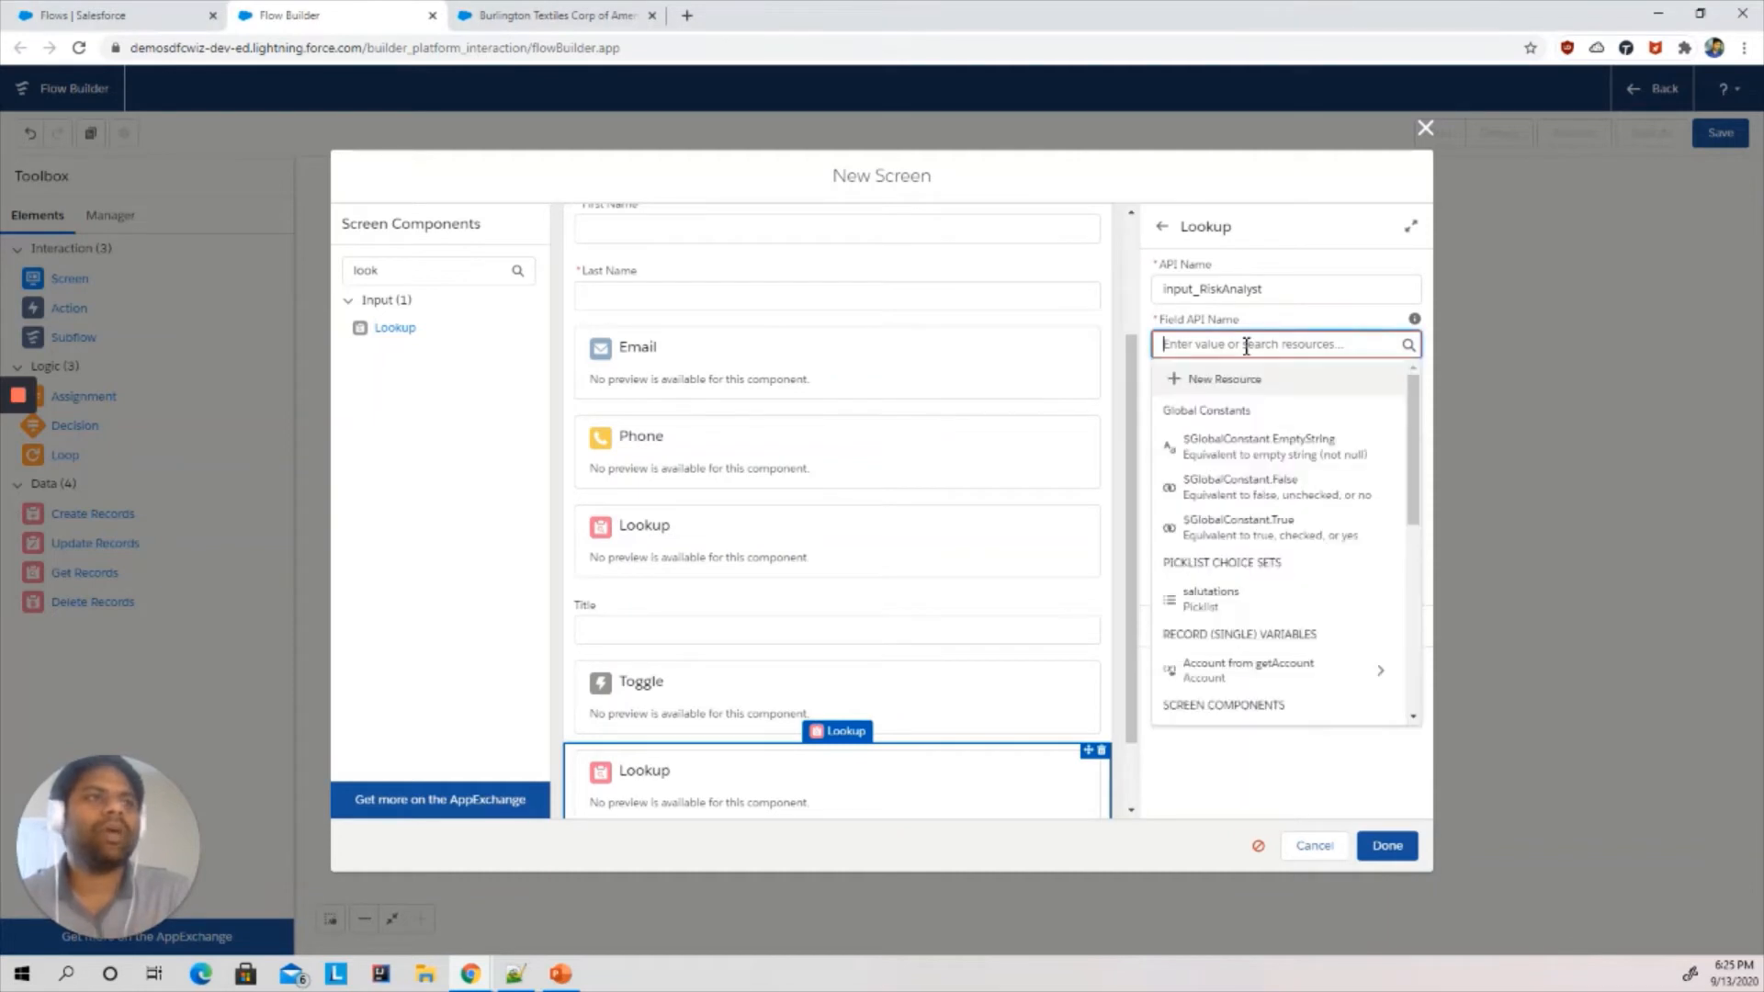
pyautogui.write('risk')
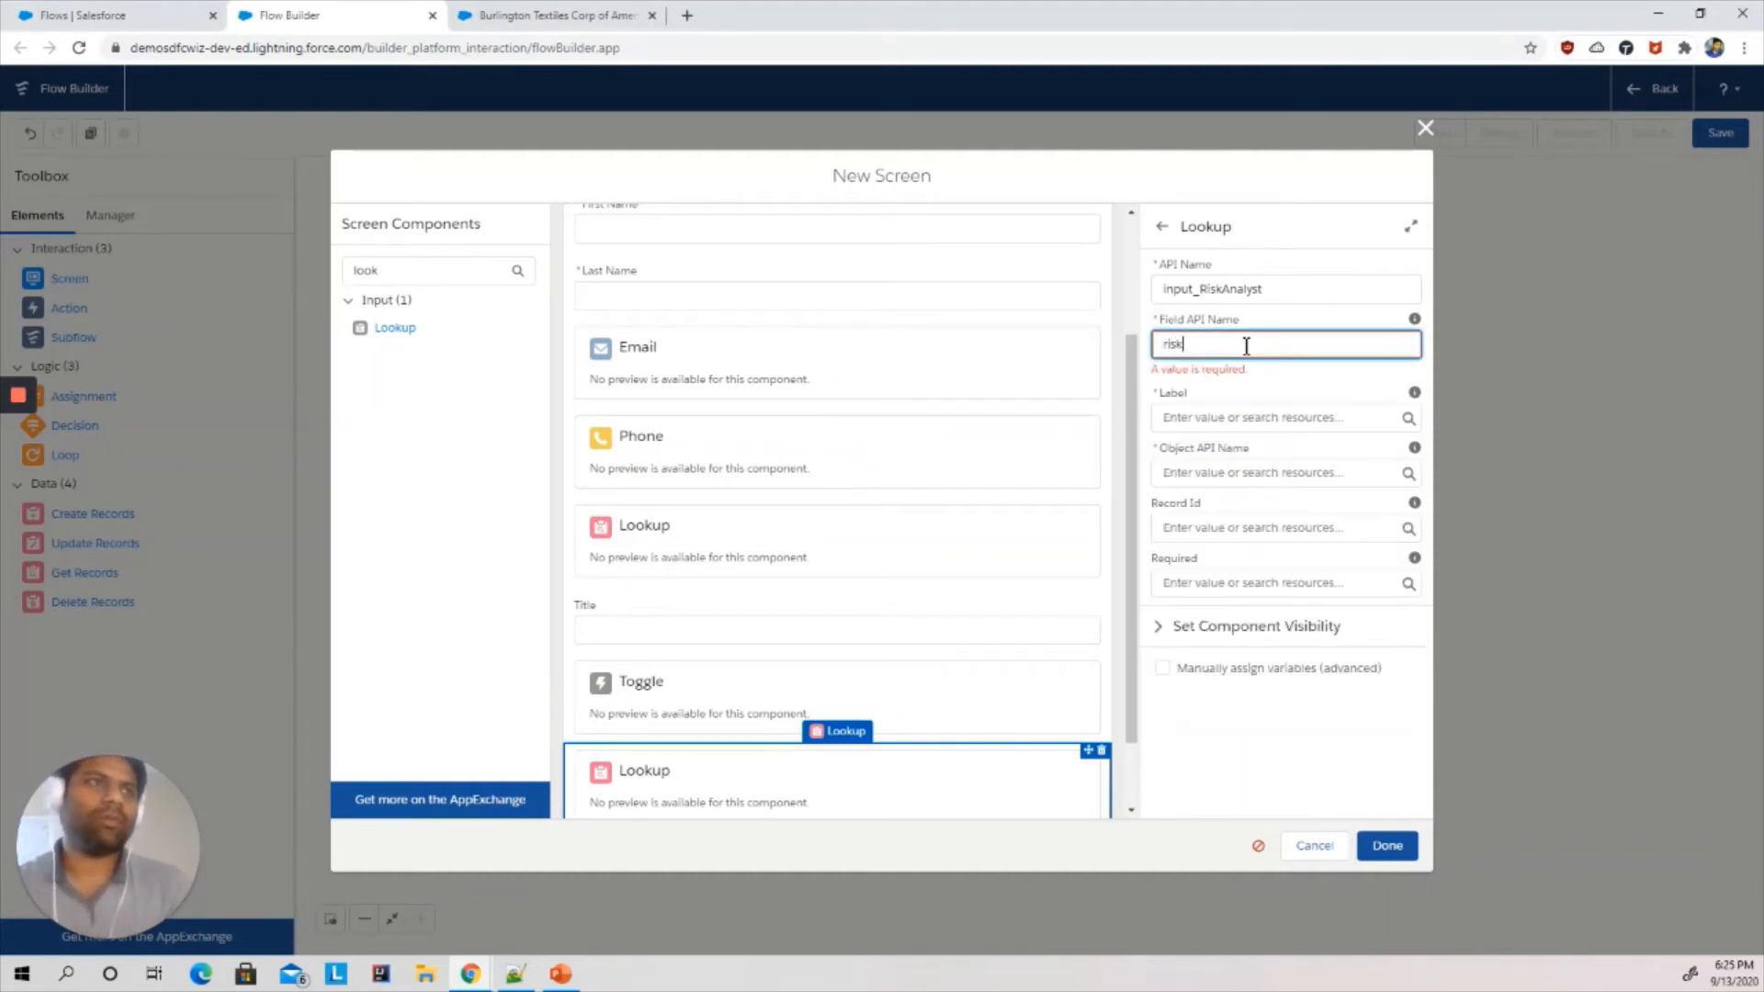
pyautogui.press('BackSpace')
pyautogui.press('BackSpace')
pyautogui.press('BackSpace')
pyautogui.press('BackSpace')
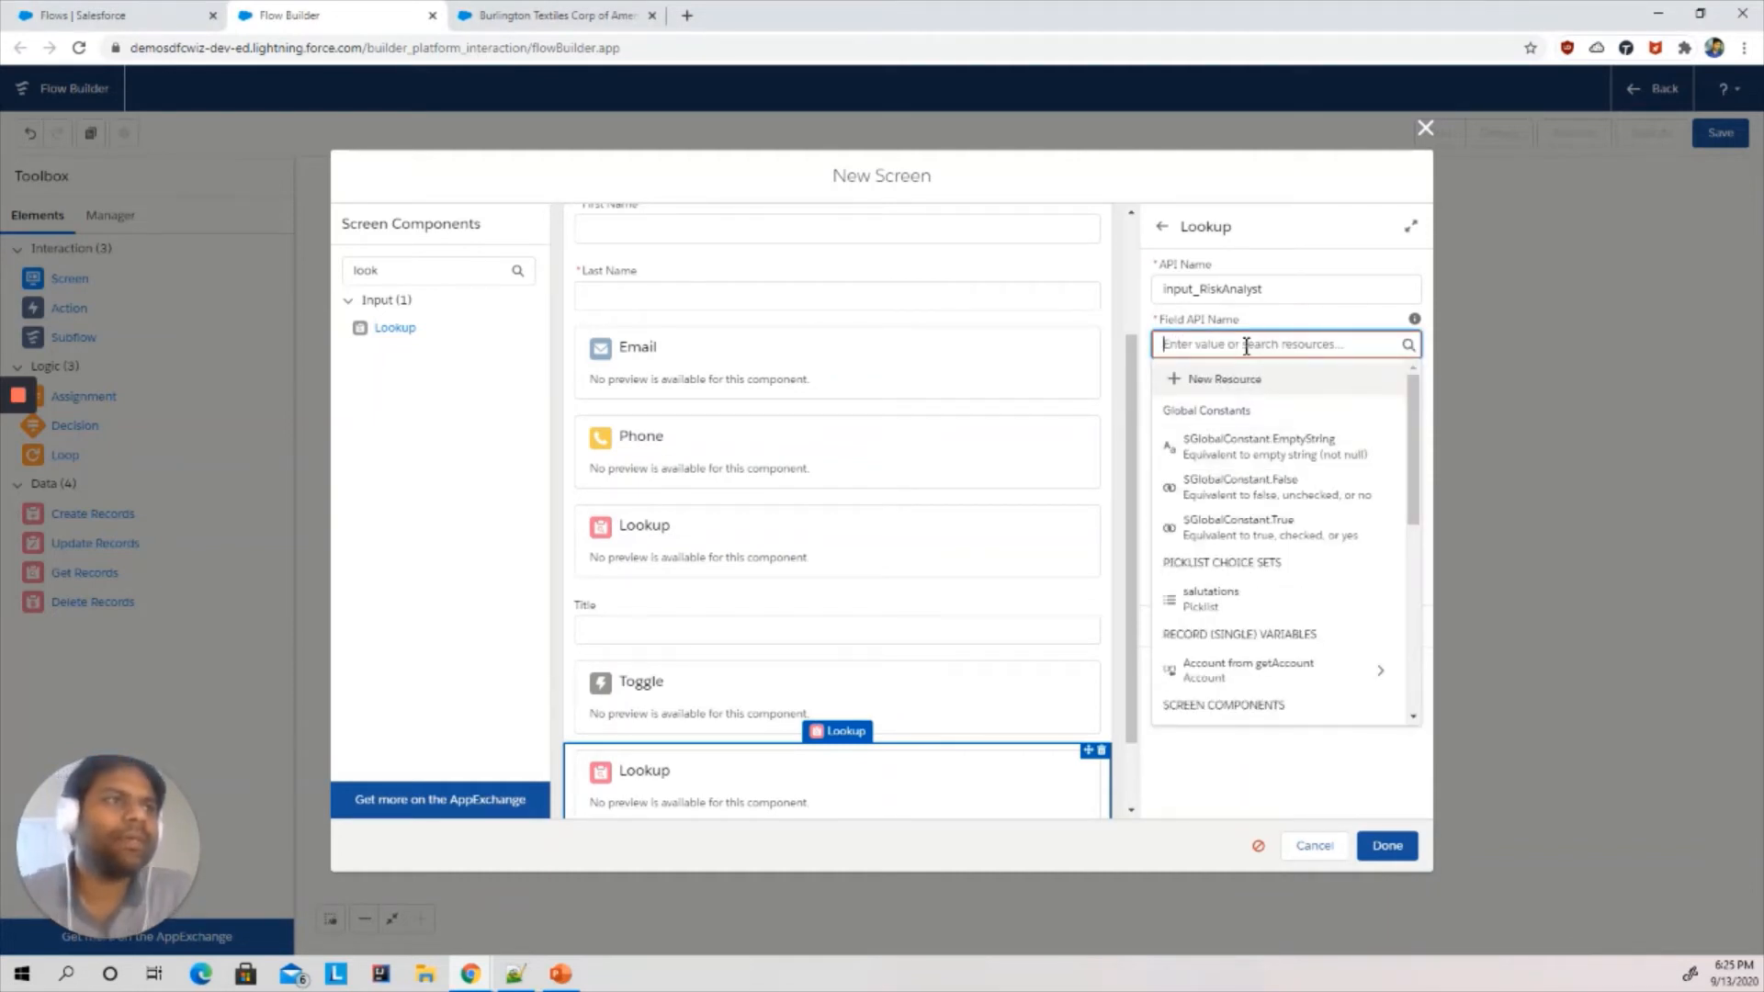
pyautogui.moveTo(1413, 481); pyautogui.dragTo(1425, 550)
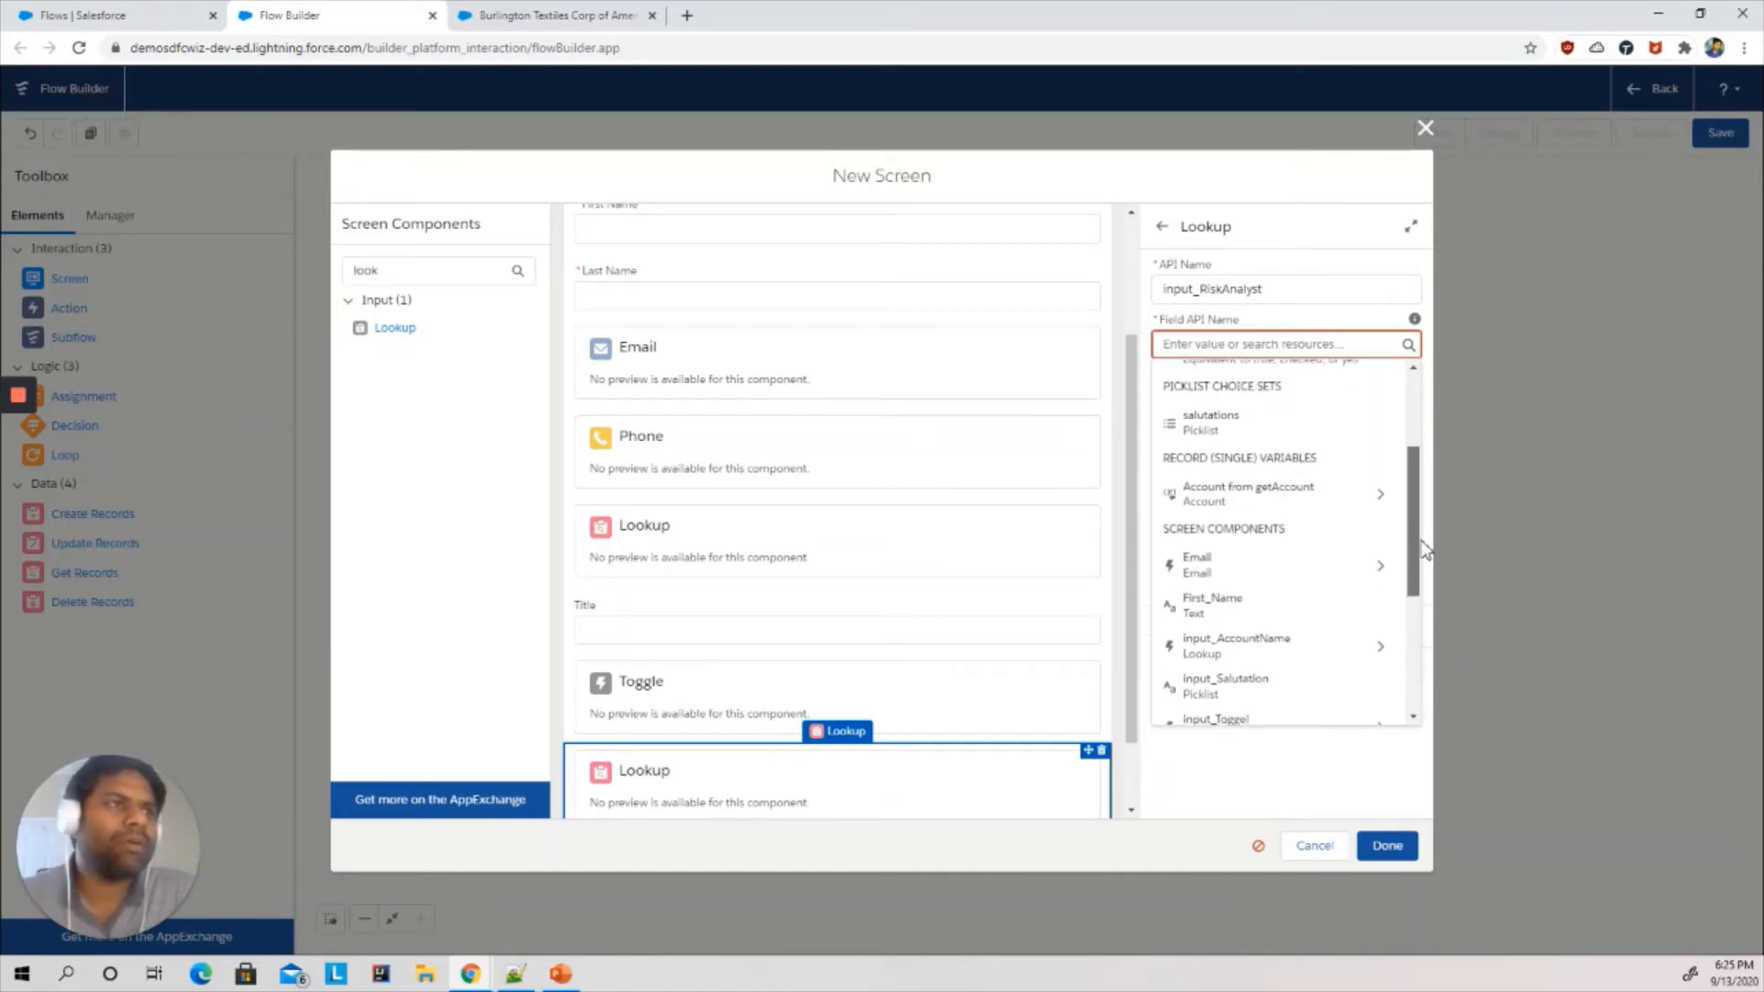
pyautogui.click(1424, 550)
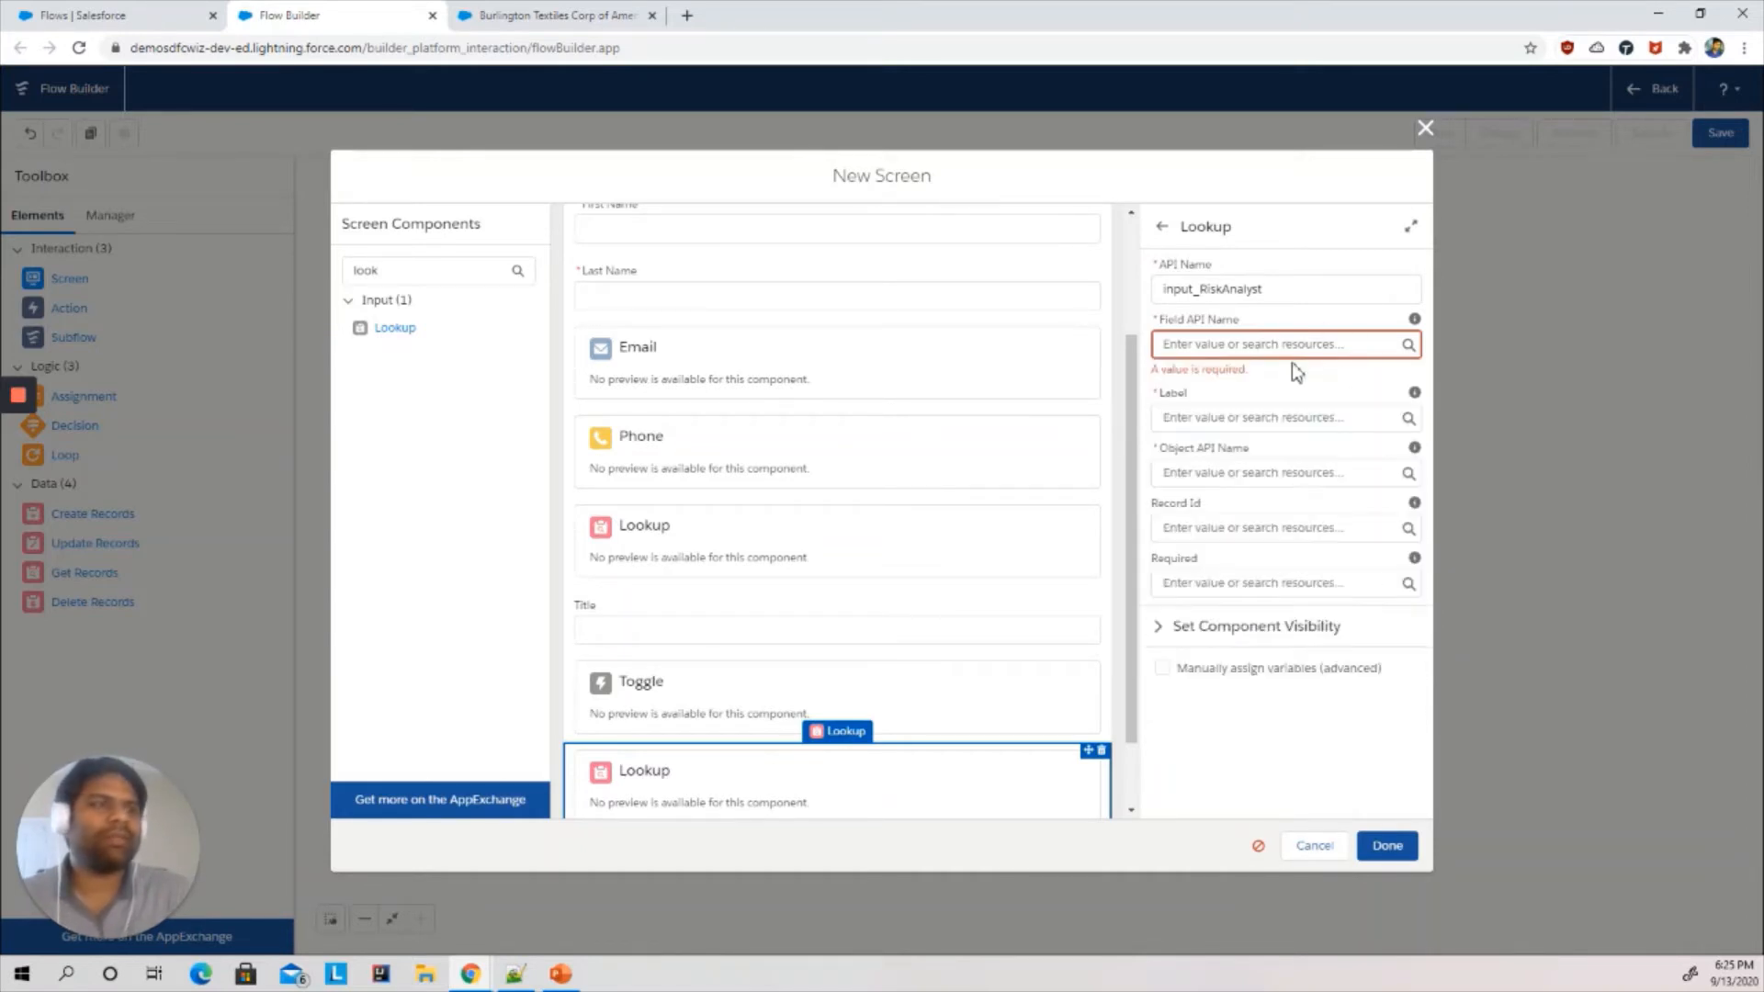
# - Close the New Contact dialog and open Setup's Object Manager in a new tab
pyautogui.click(1235, 343)
pyautogui.click(533, 15)
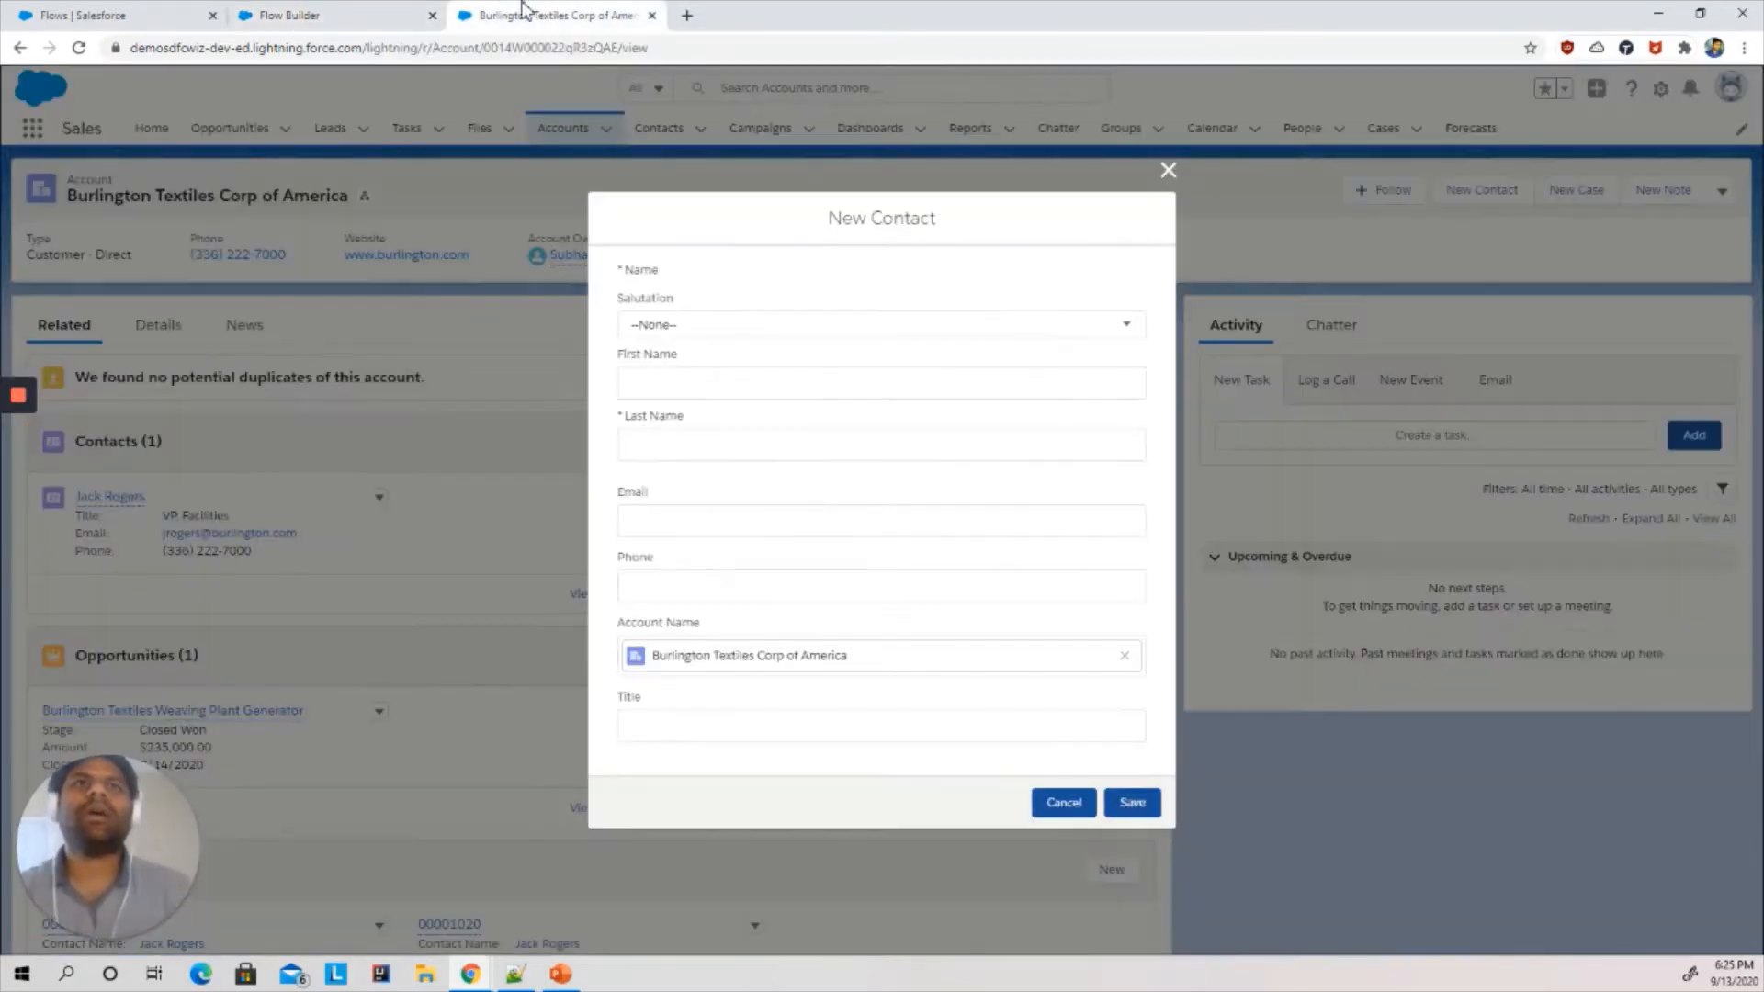
pyautogui.click(1166, 173)
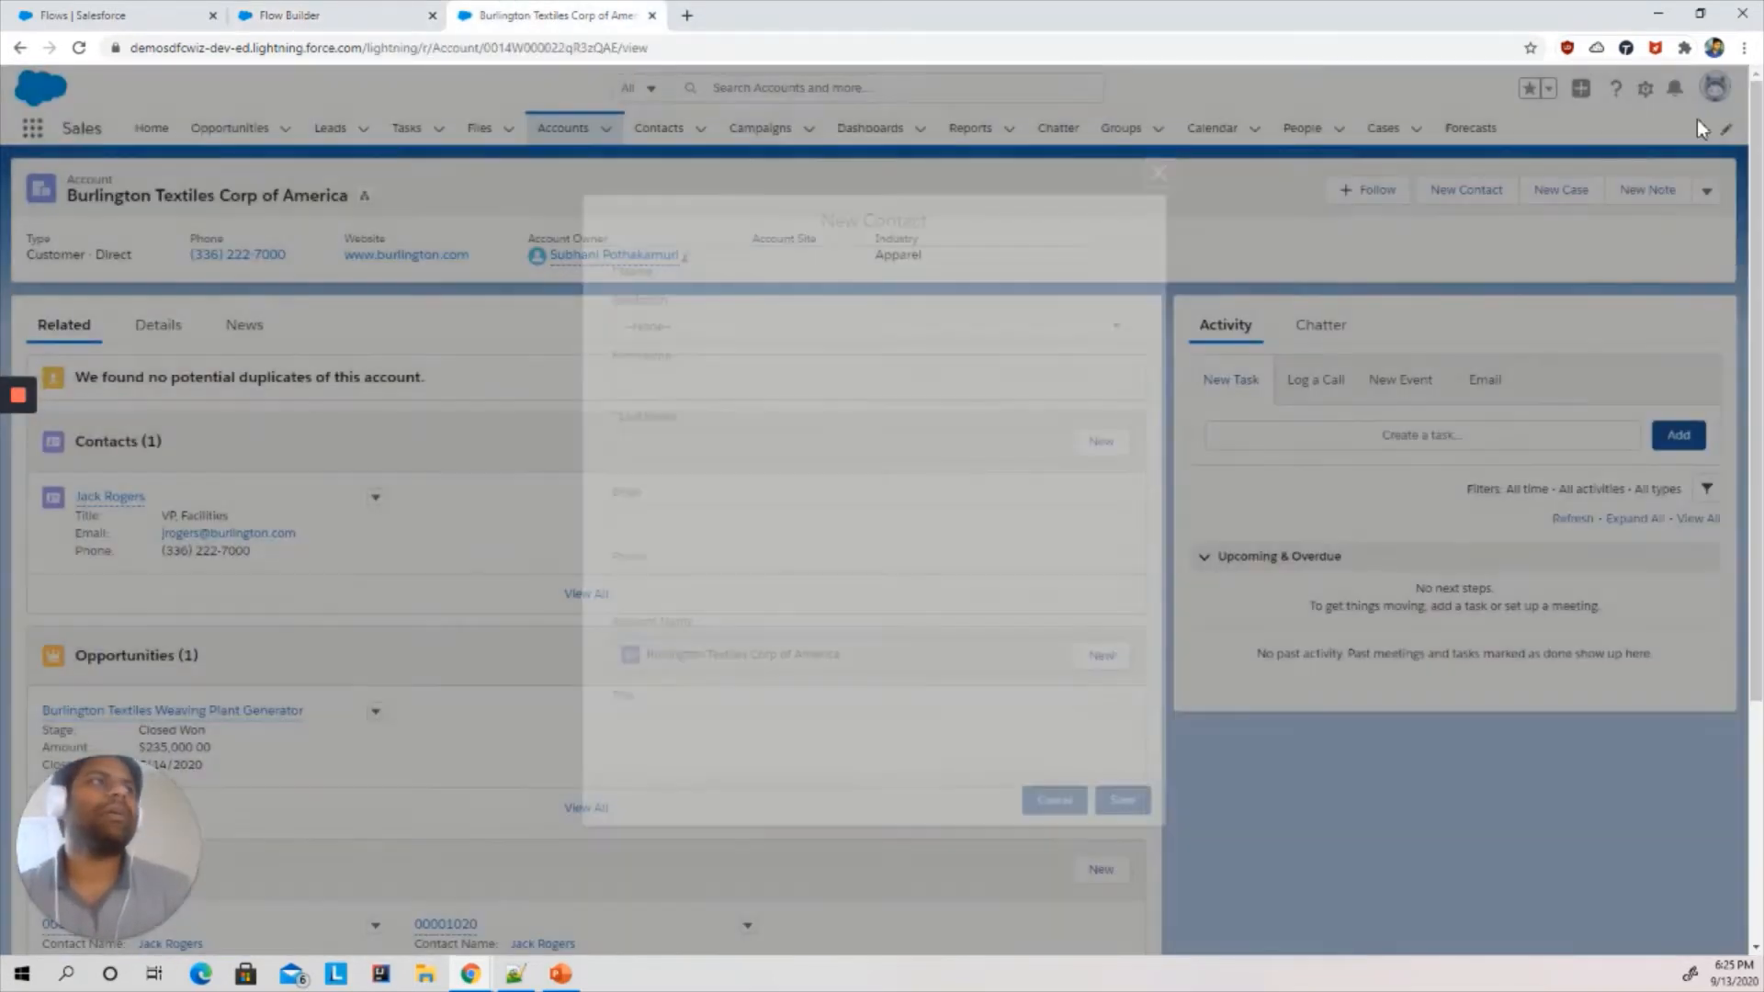
pyautogui.click(1651, 101)
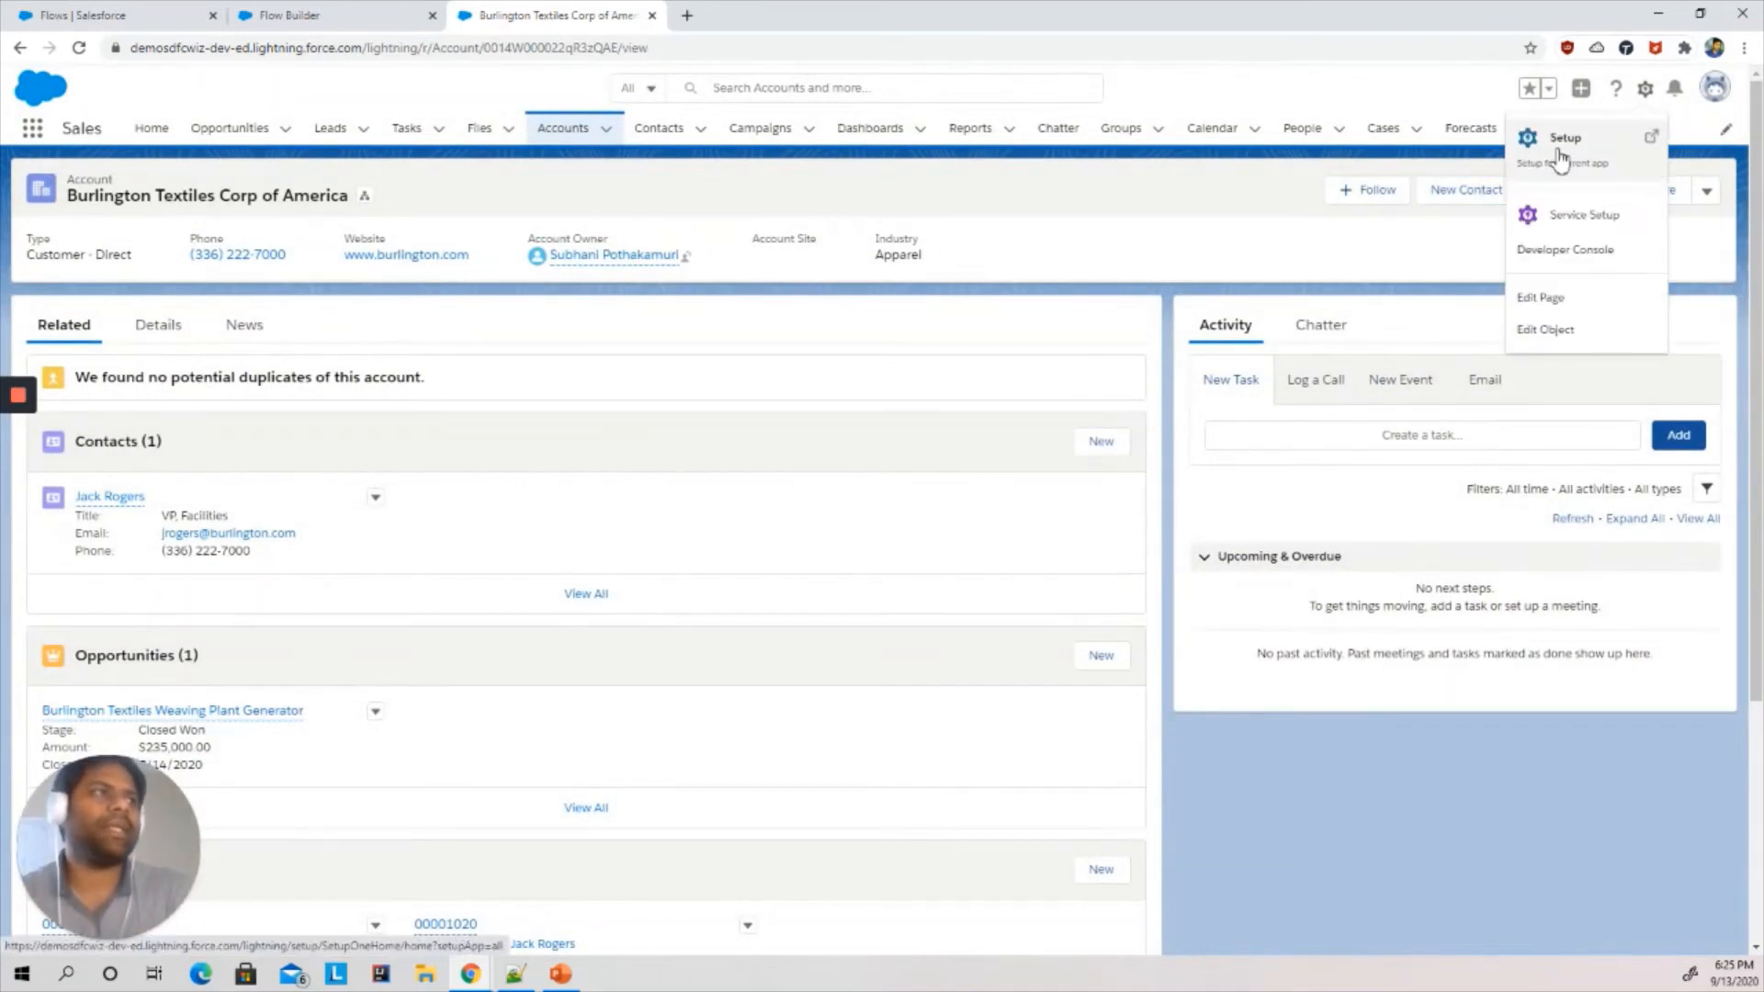
pyautogui.click(1569, 134)
pyautogui.click(738, 15)
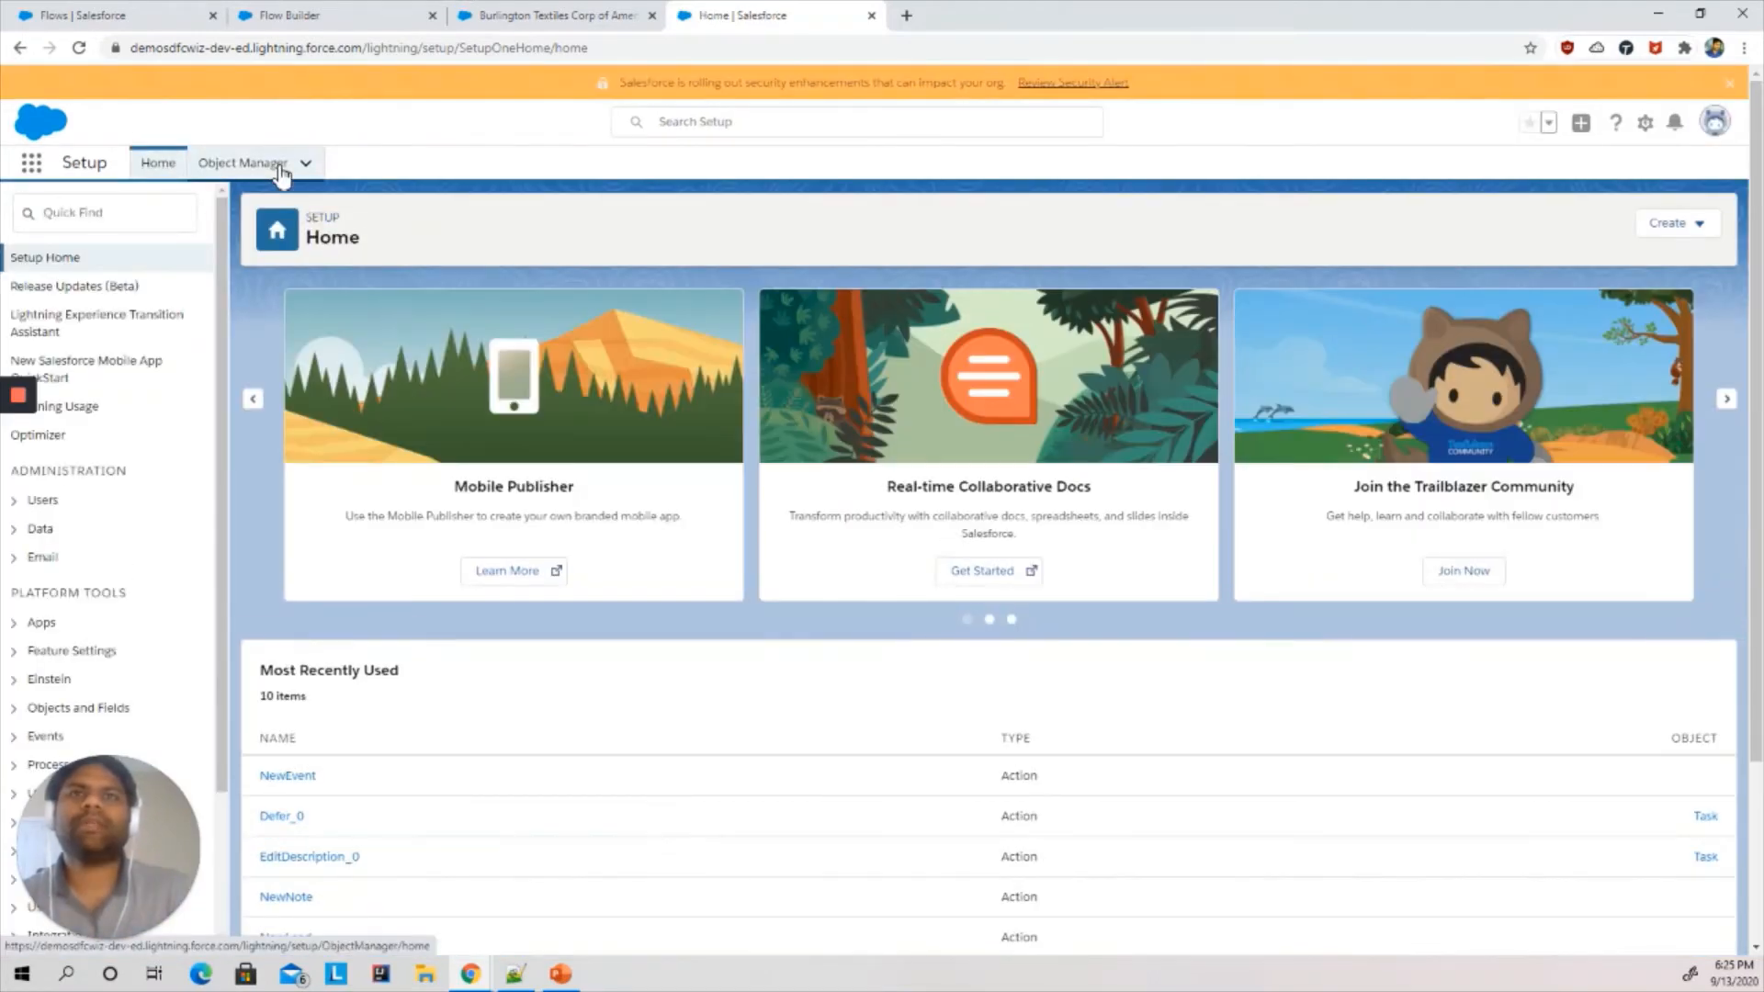
pyautogui.click(276, 166)
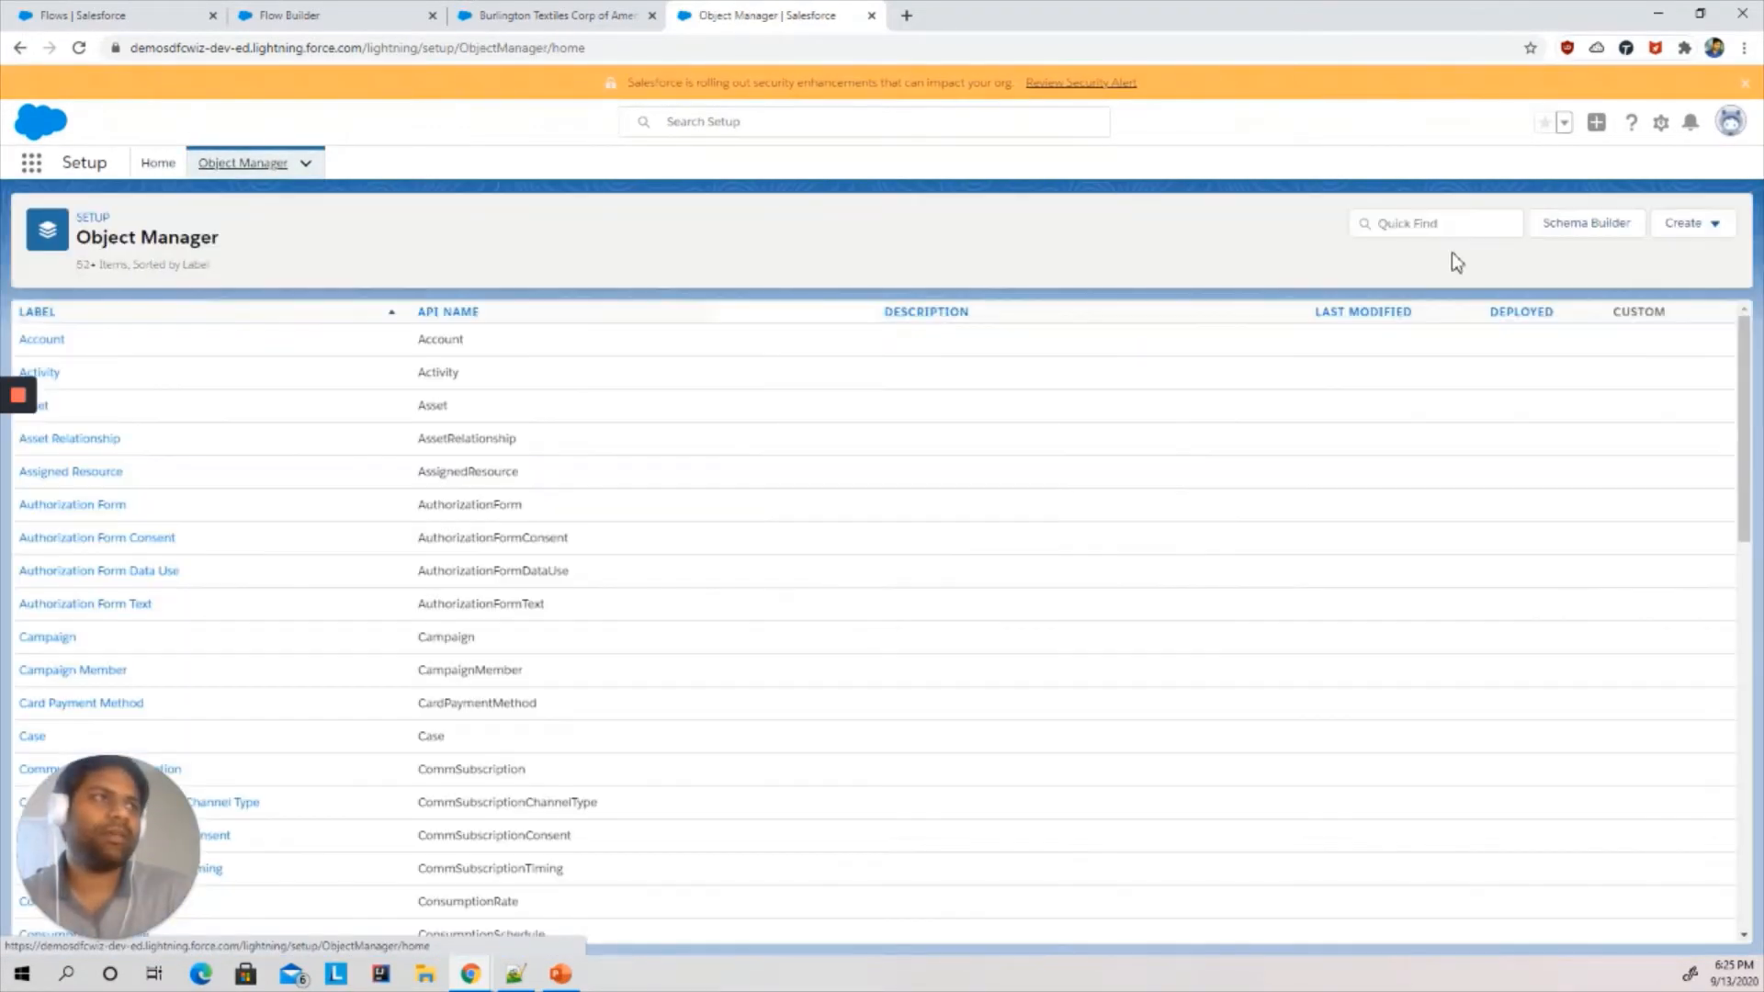
# - Find the Contact object's risk fields and copy the Risk_Analyst__c field name
pyautogui.click(1397, 223)
pyautogui.write('contact')
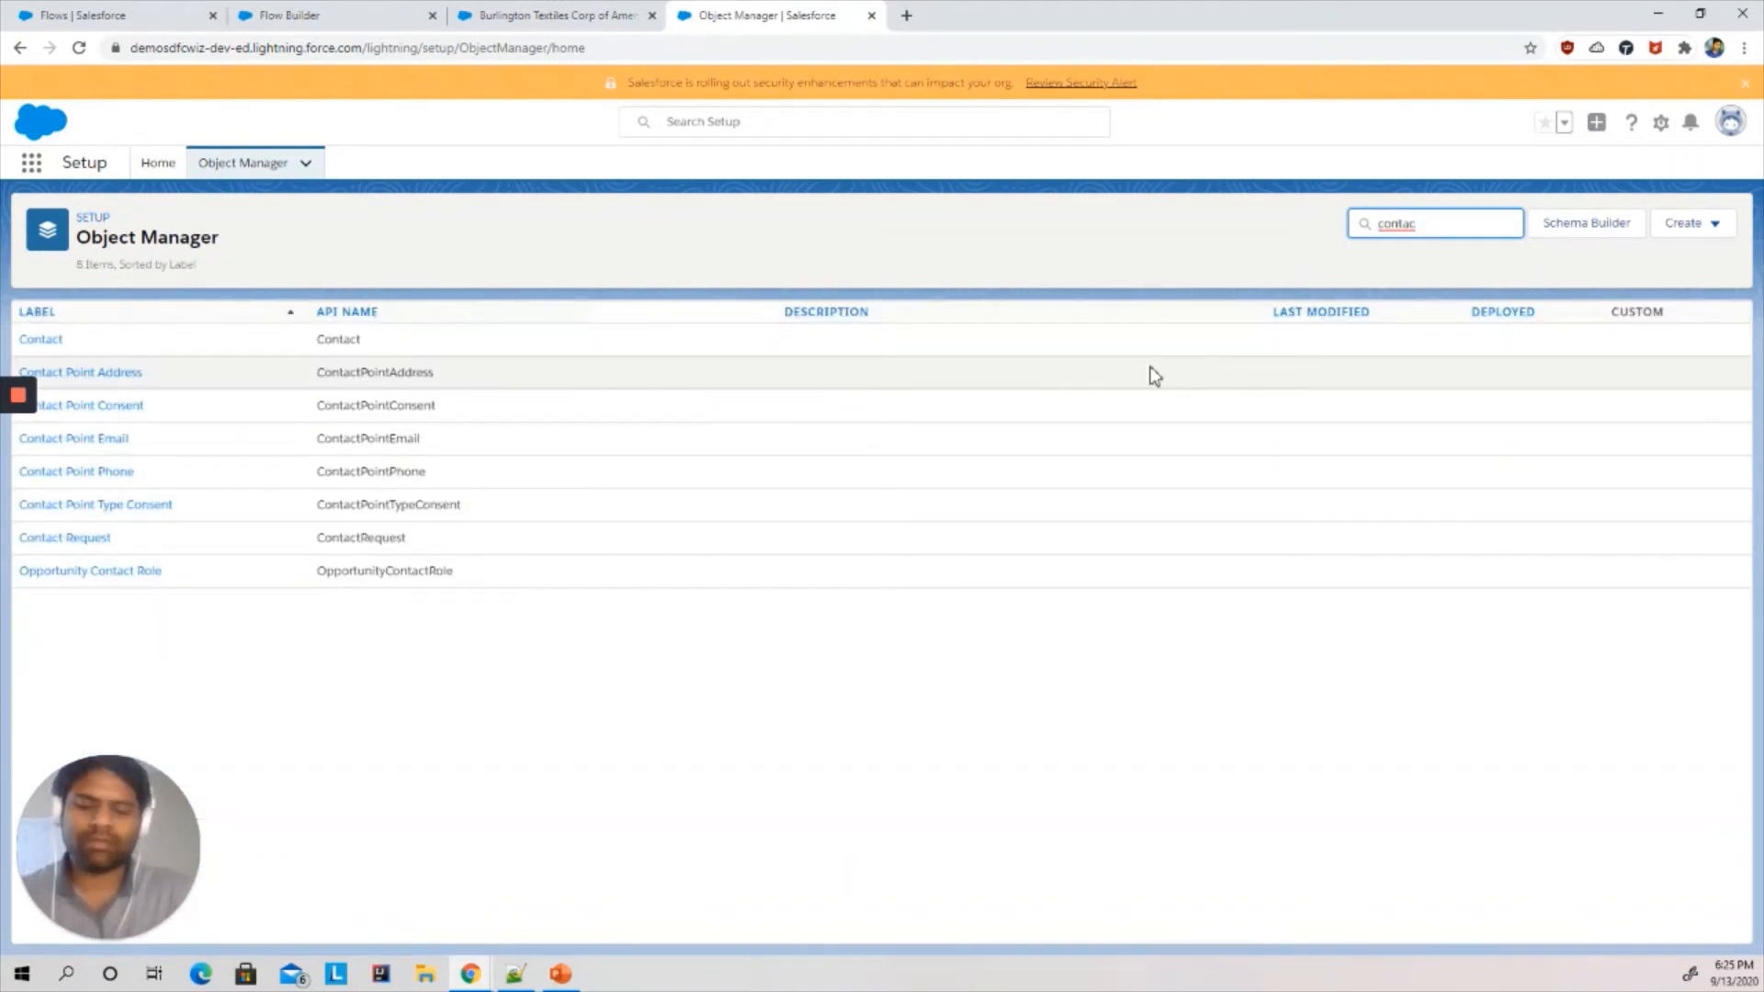
pyautogui.click(50, 341)
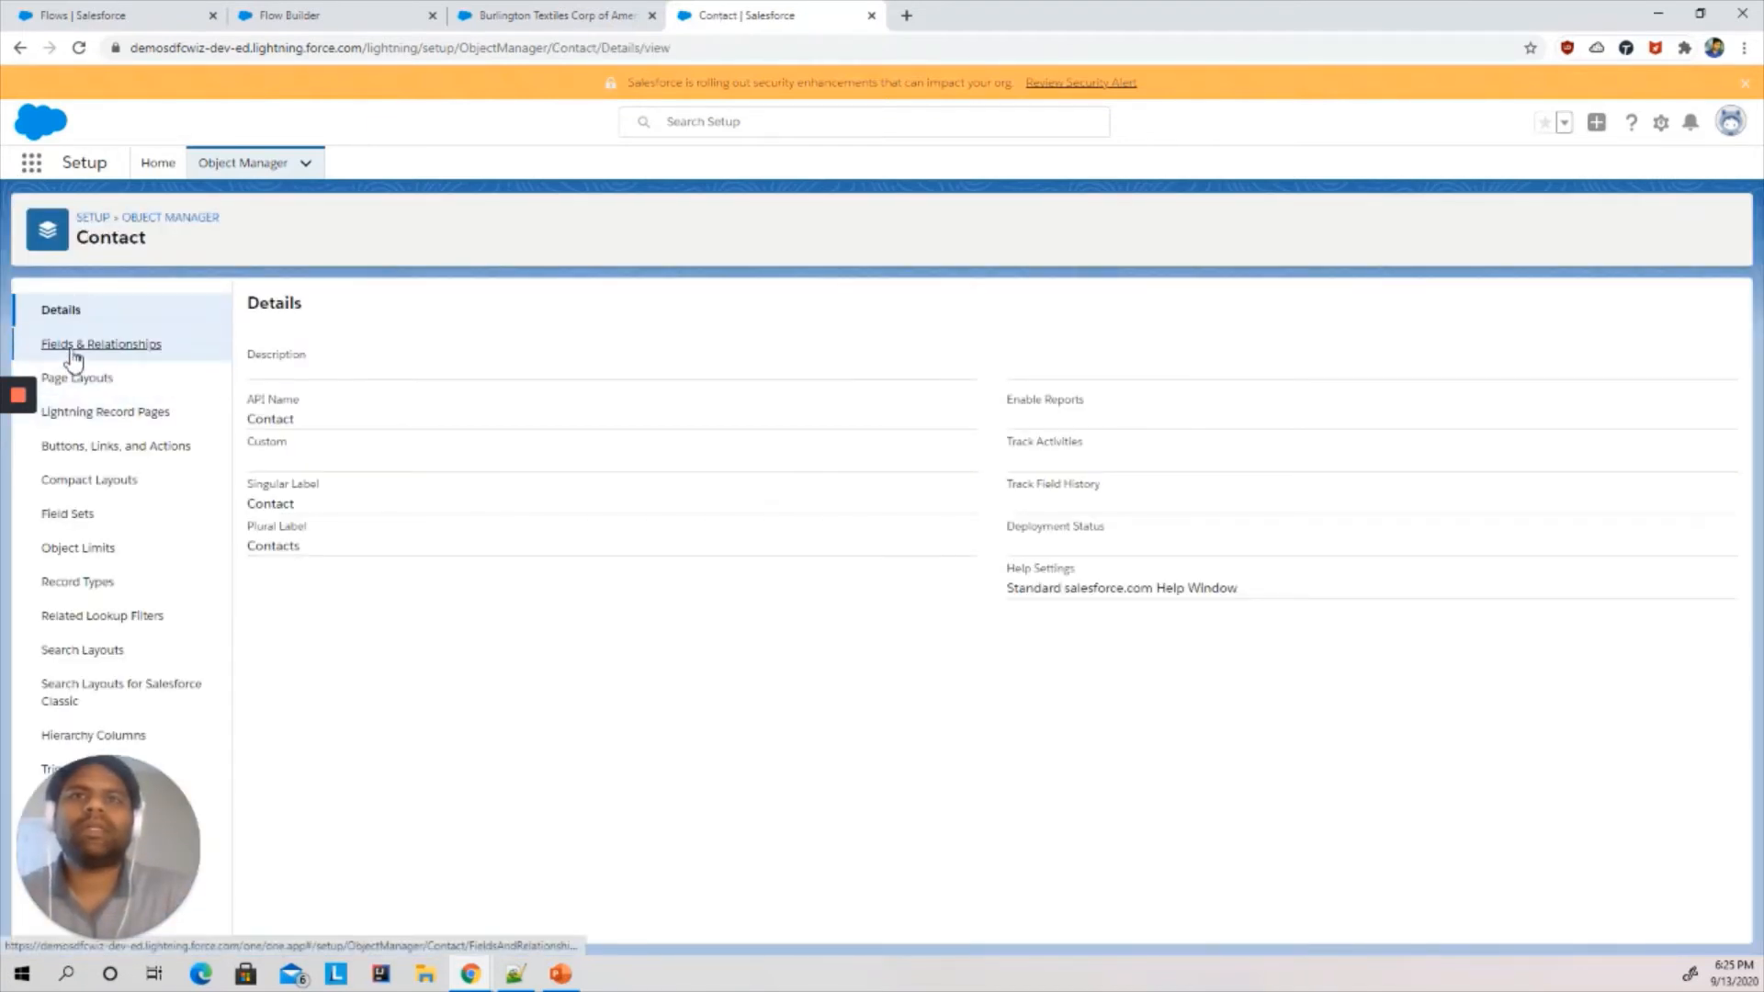
pyautogui.click(73, 346)
pyautogui.click(1314, 307)
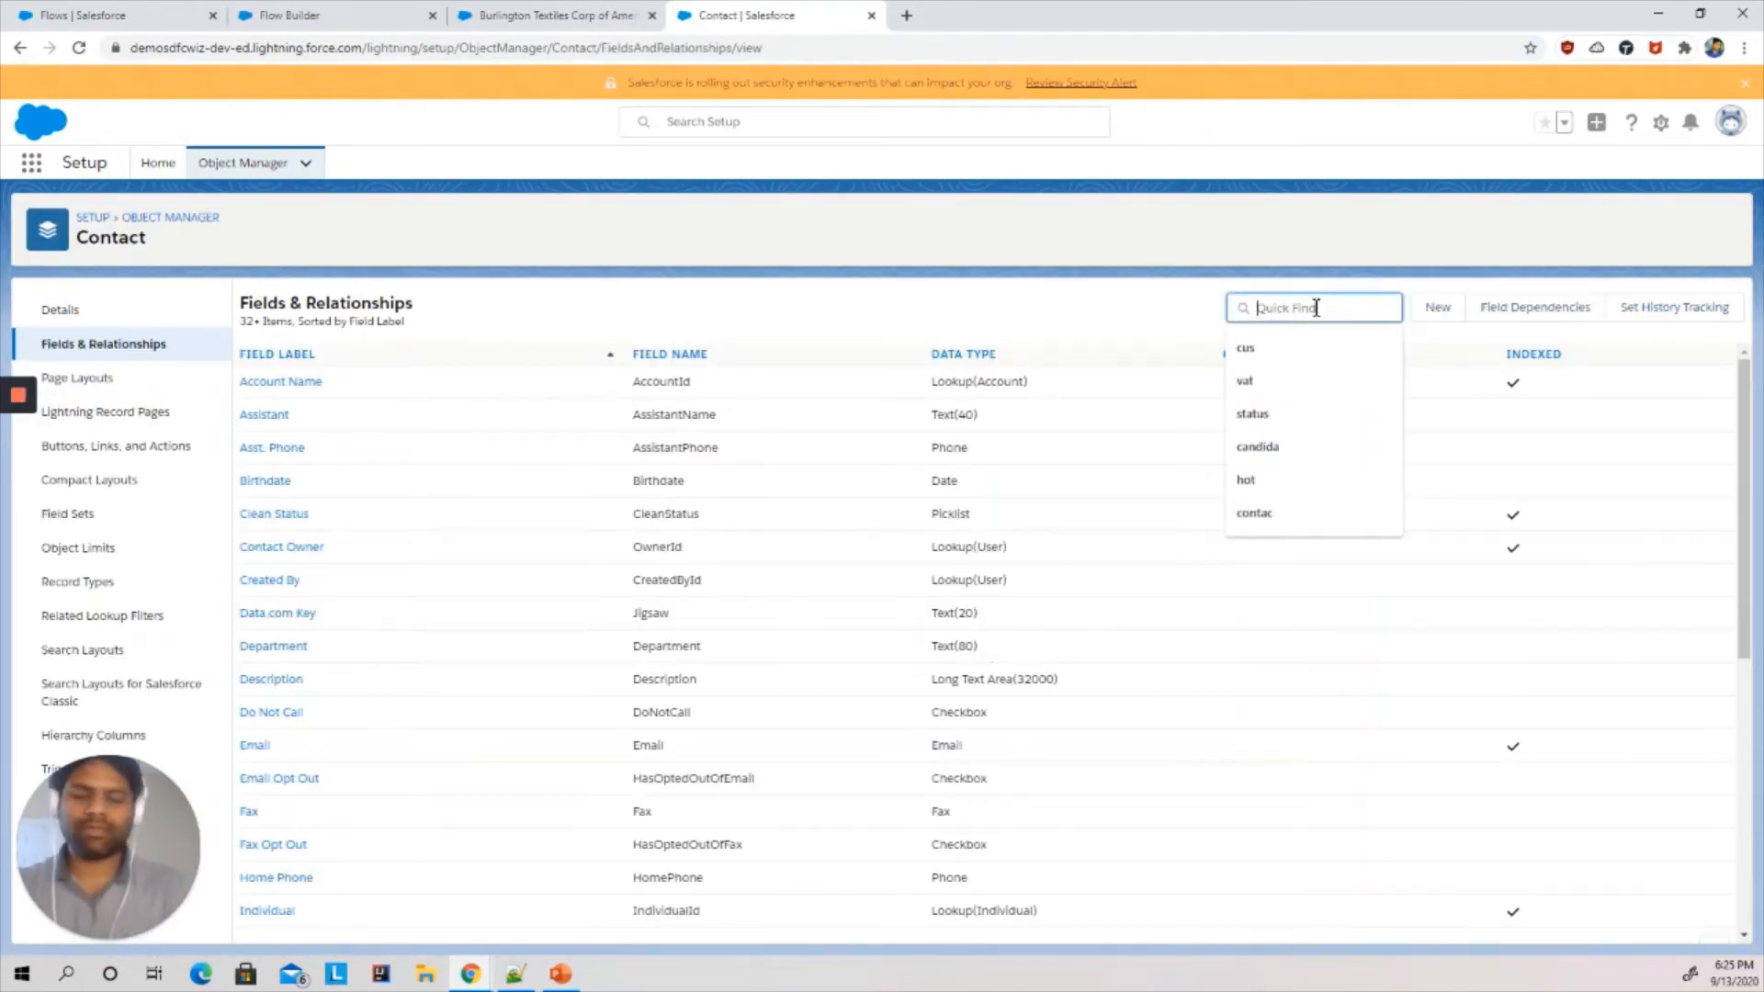
pyautogui.write('risk')
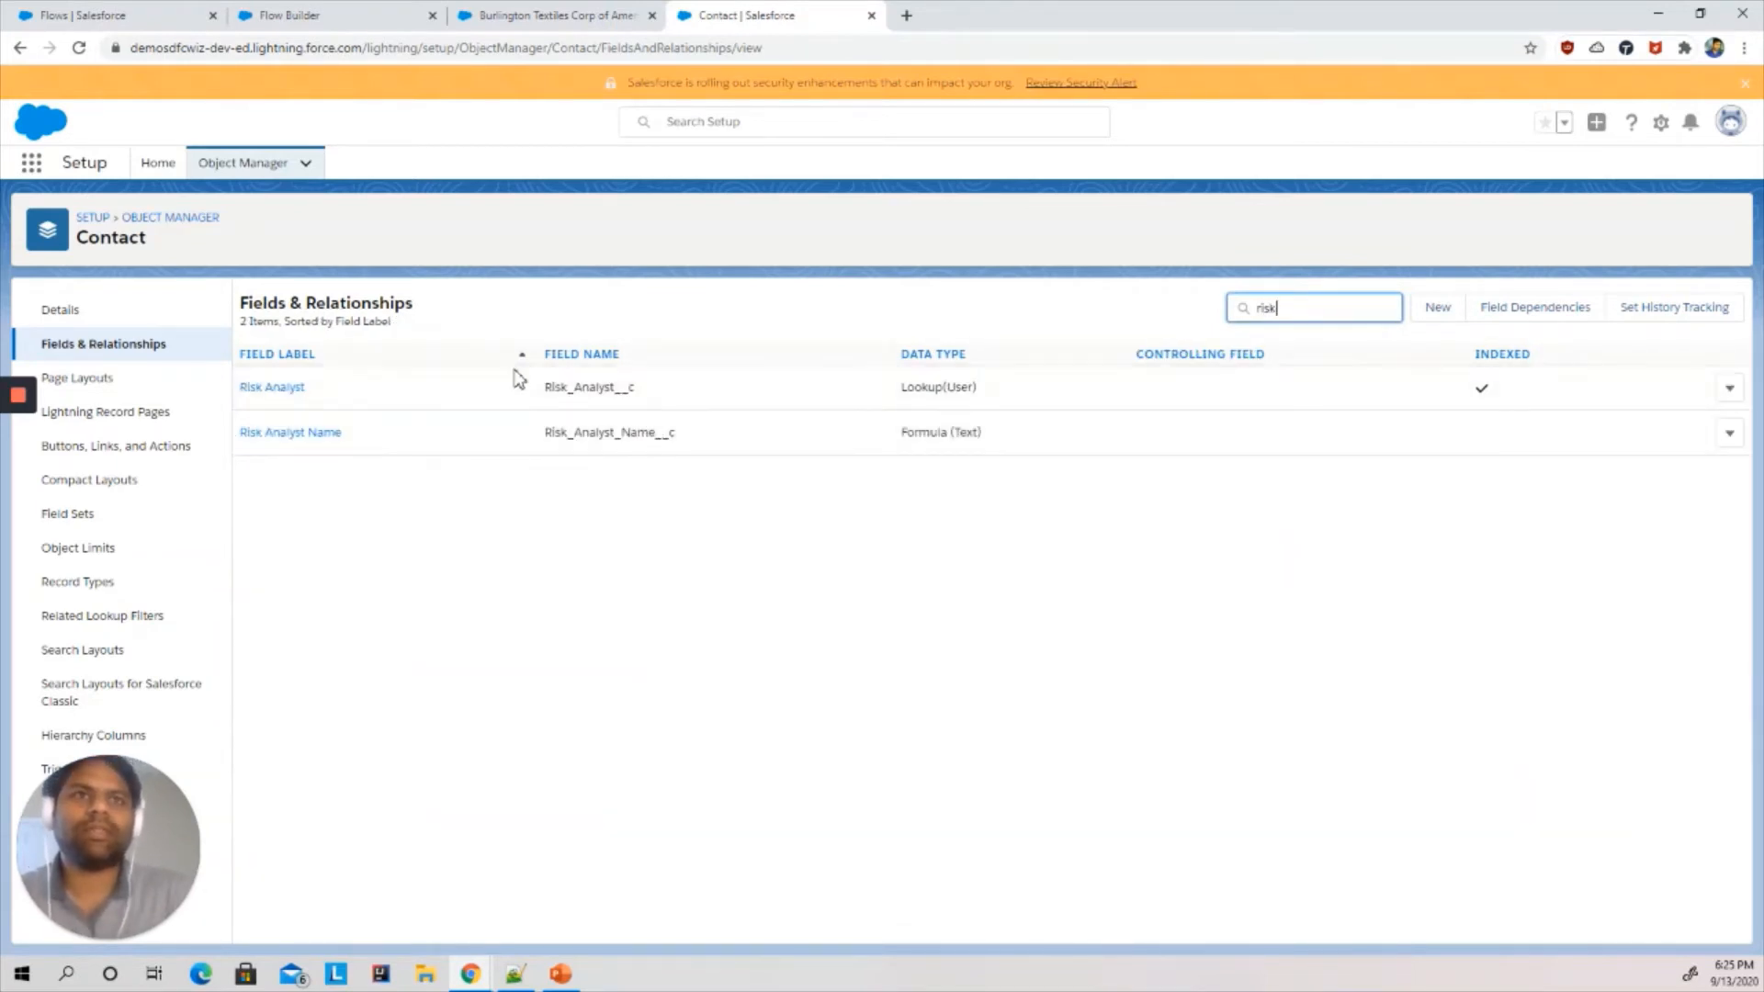
pyautogui.doubleClick(584, 388)
pyautogui.hotkey('ctrl', 'c')
# - Paste Risk_Analyst__c as the lookup's Field API Name and set its label to Risk Analyst
pyautogui.click(579, 15)
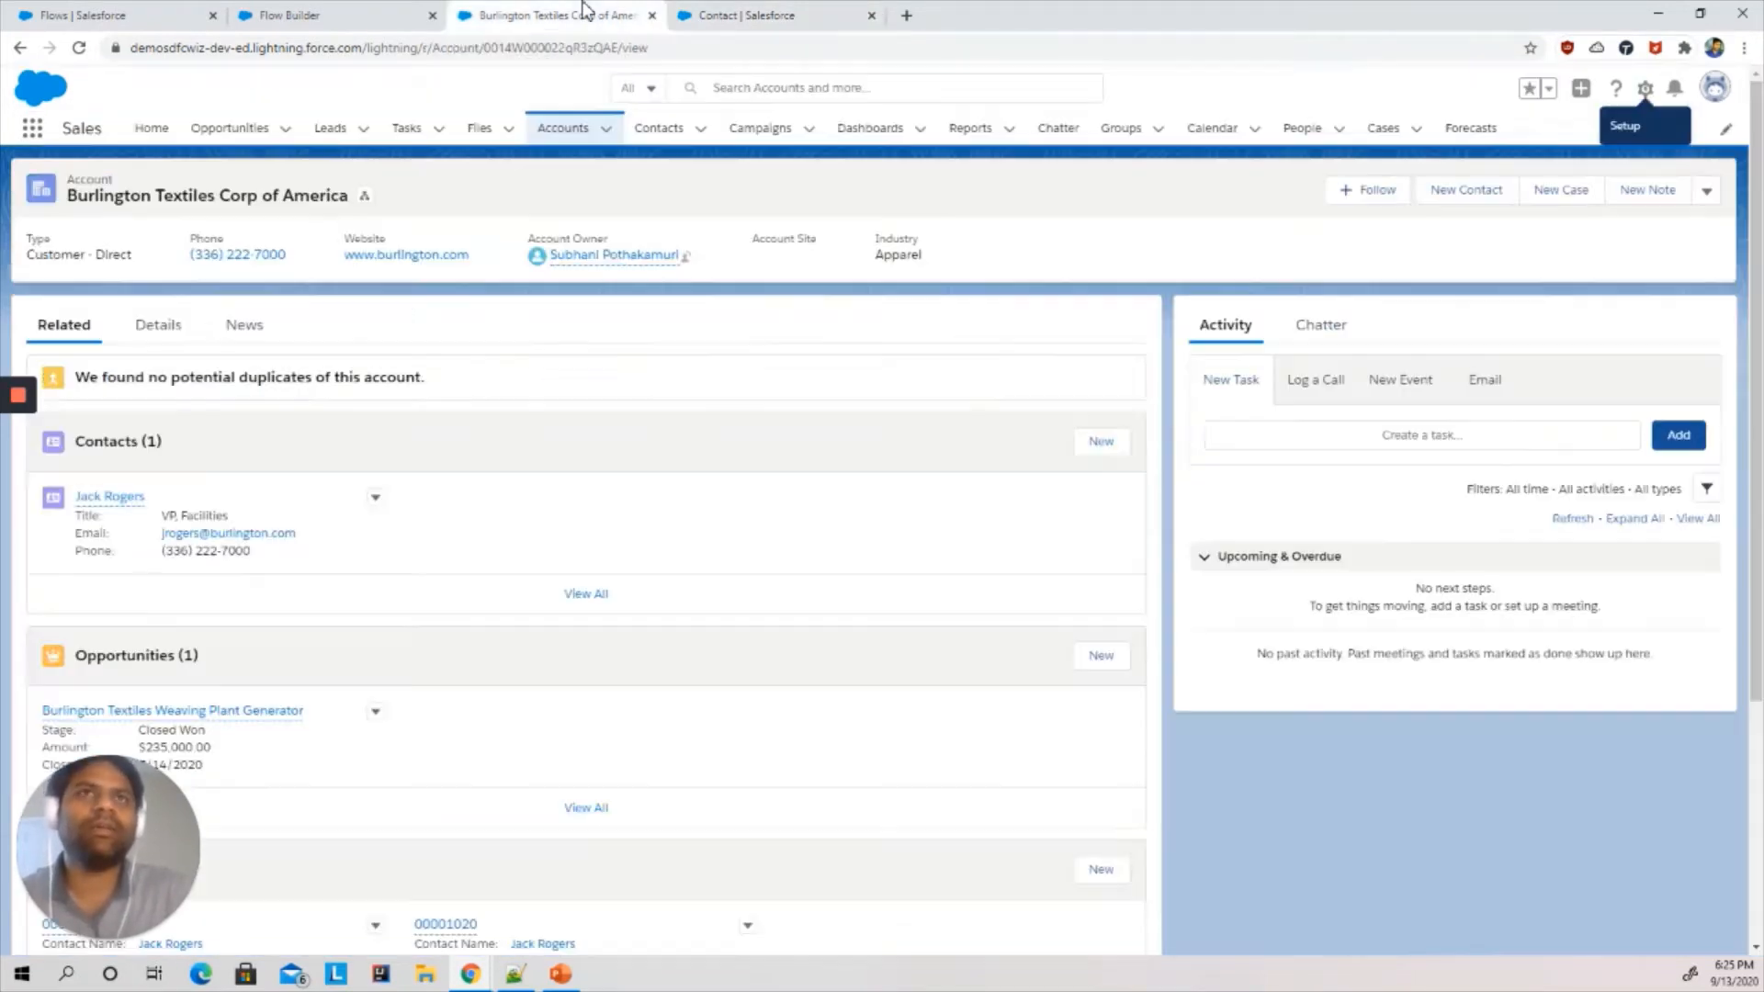
pyautogui.click(334, 14)
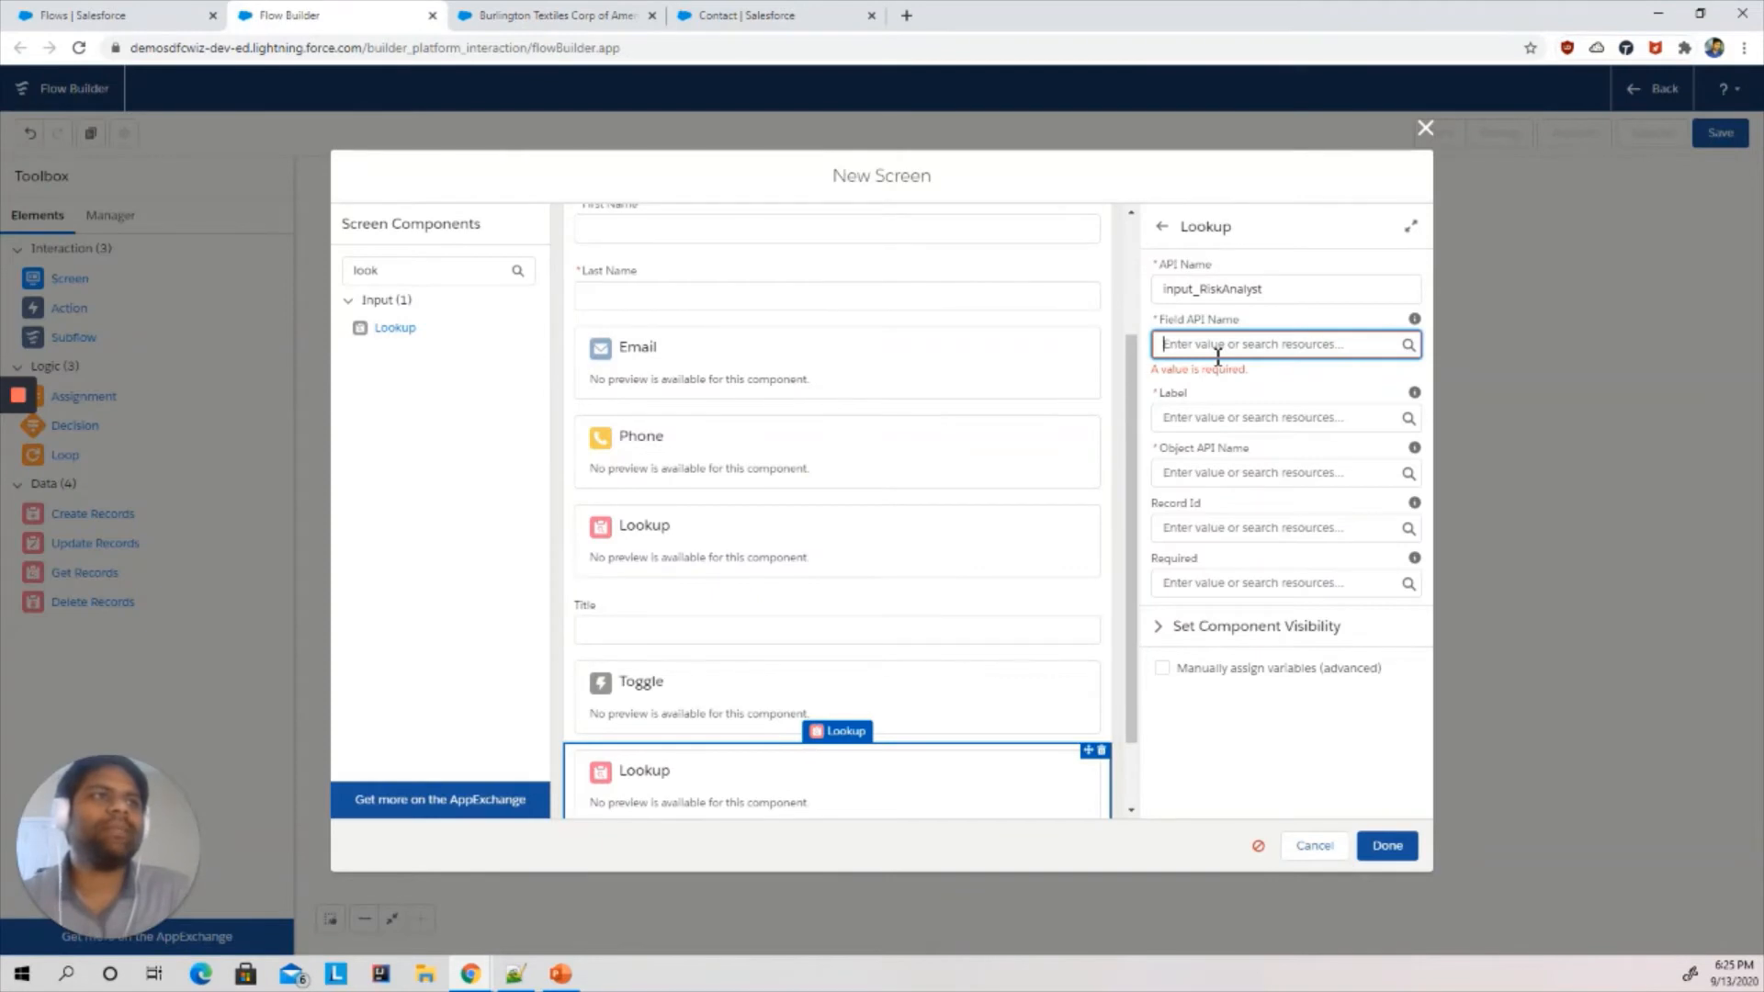
pyautogui.hotkey('ctrl', 'v')
pyautogui.click(1210, 422)
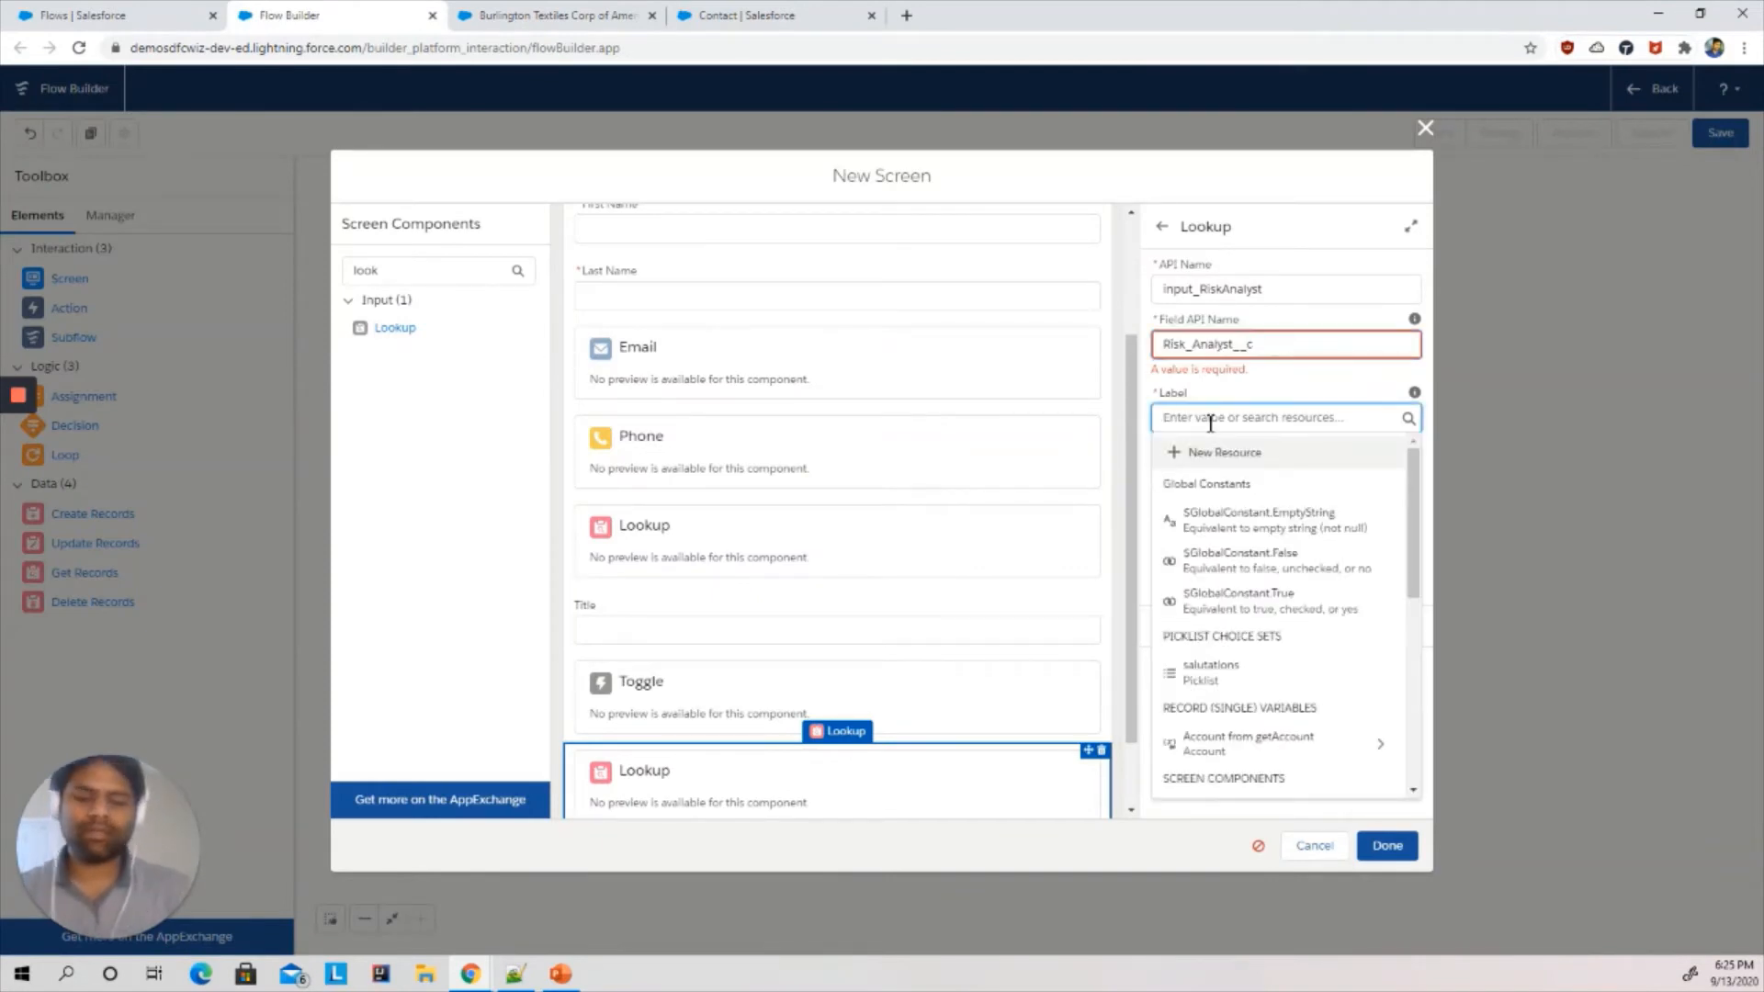
pyautogui.write('Risk Analyst')
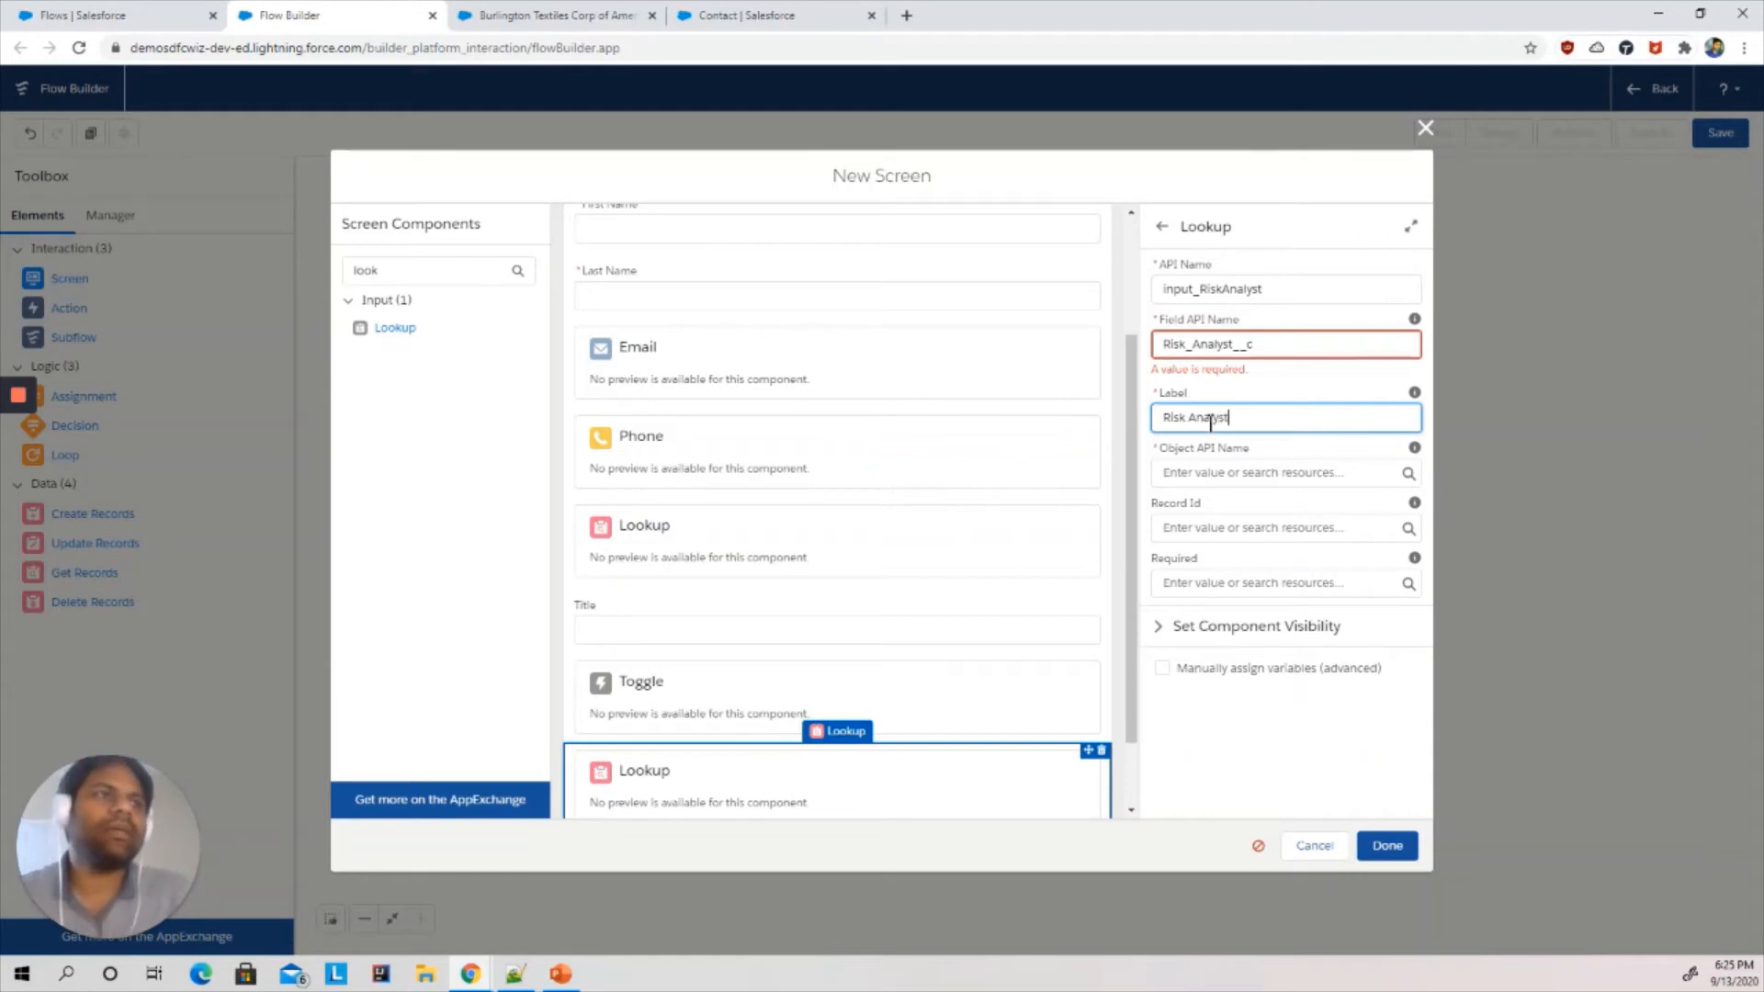
# - Set the lookup's Object API Name to Contact
pyautogui.click(1248, 472)
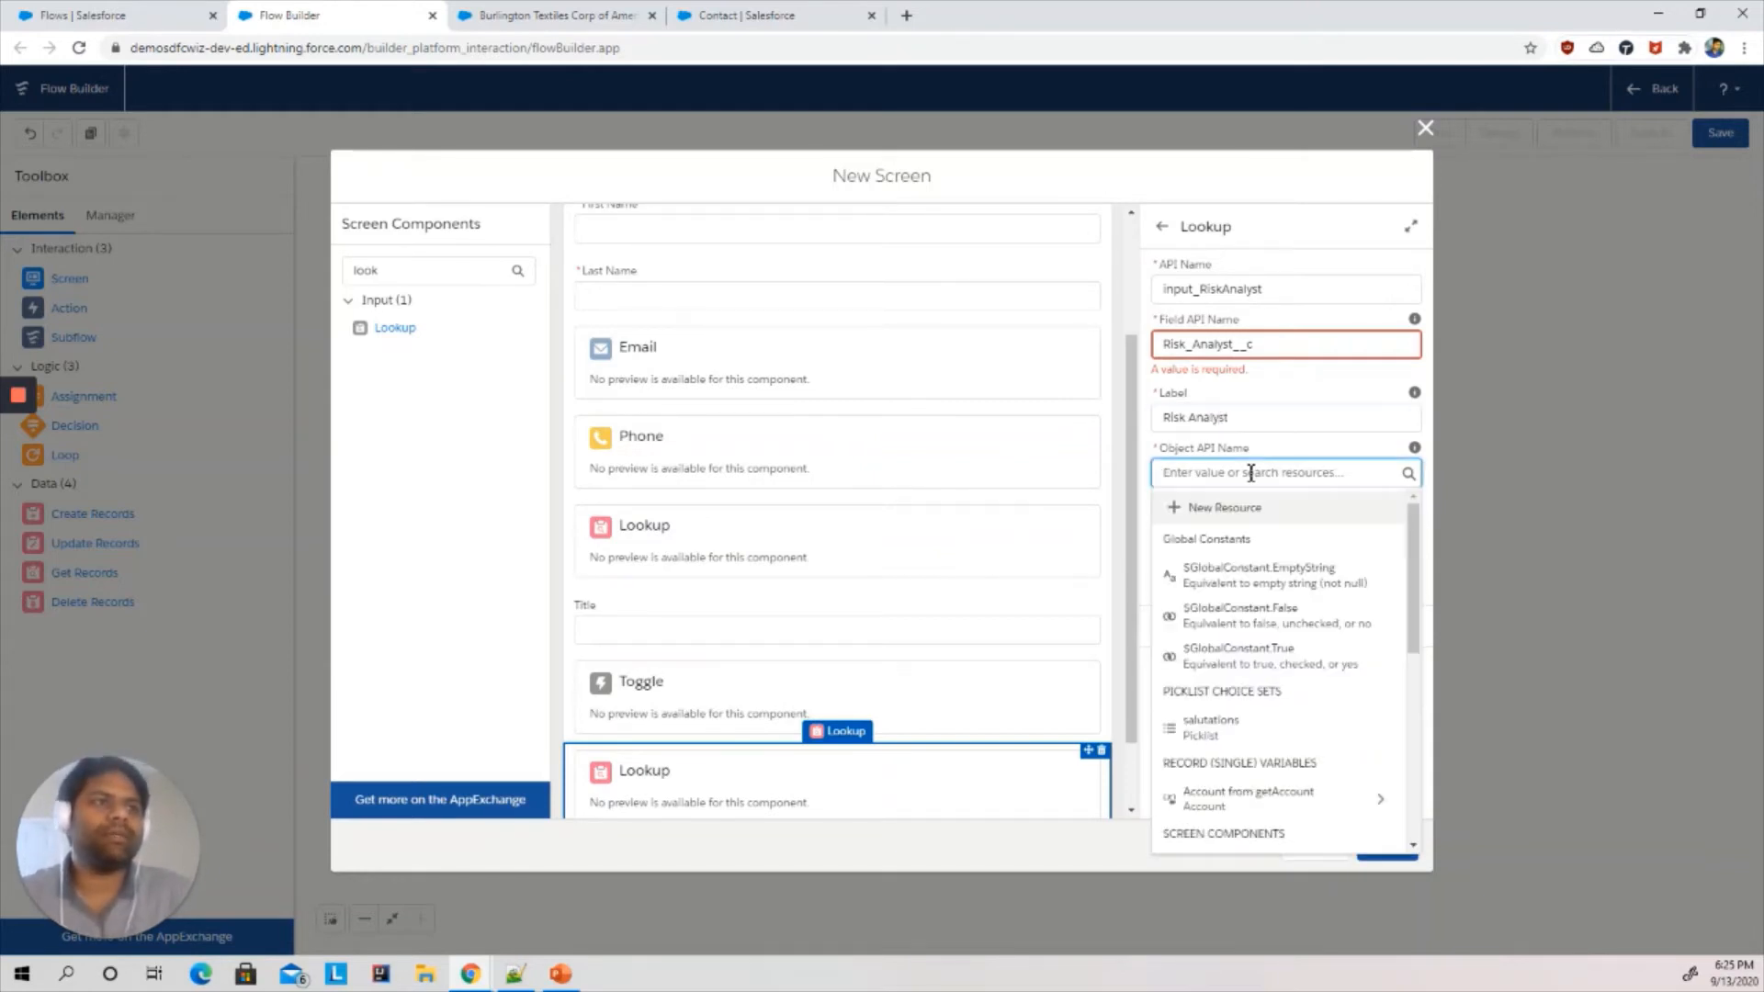
pyautogui.write('Contact')
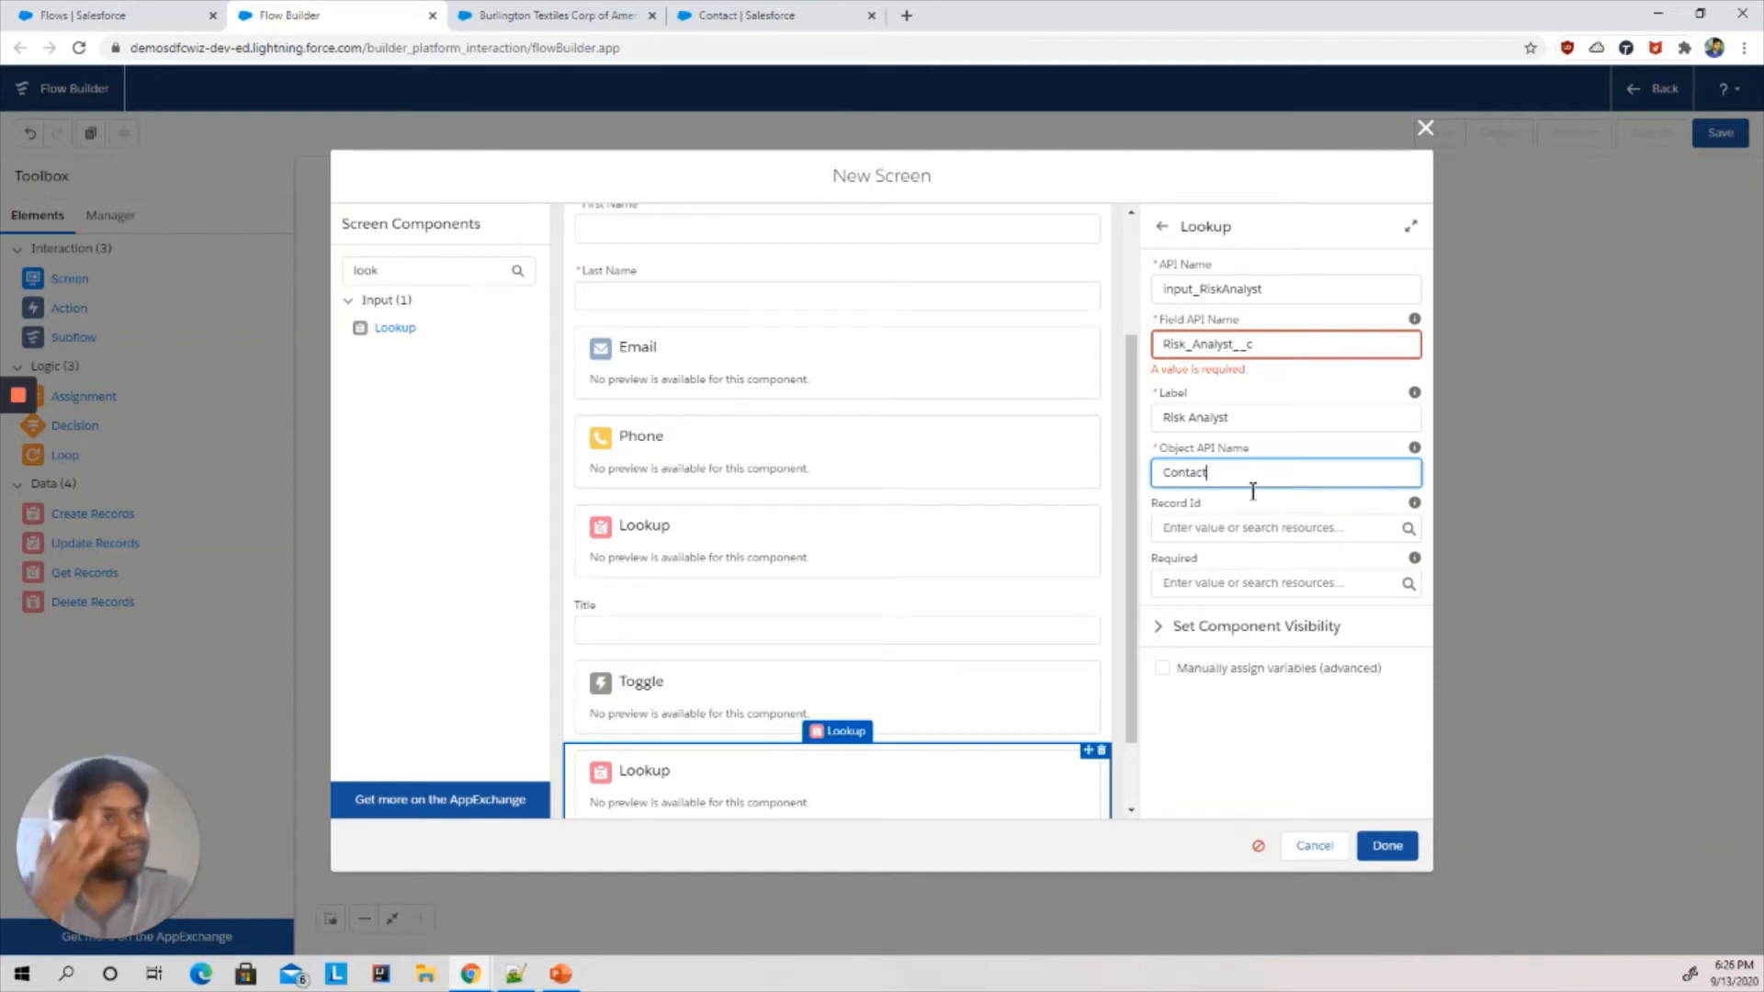
pyautogui.click(1205, 582)
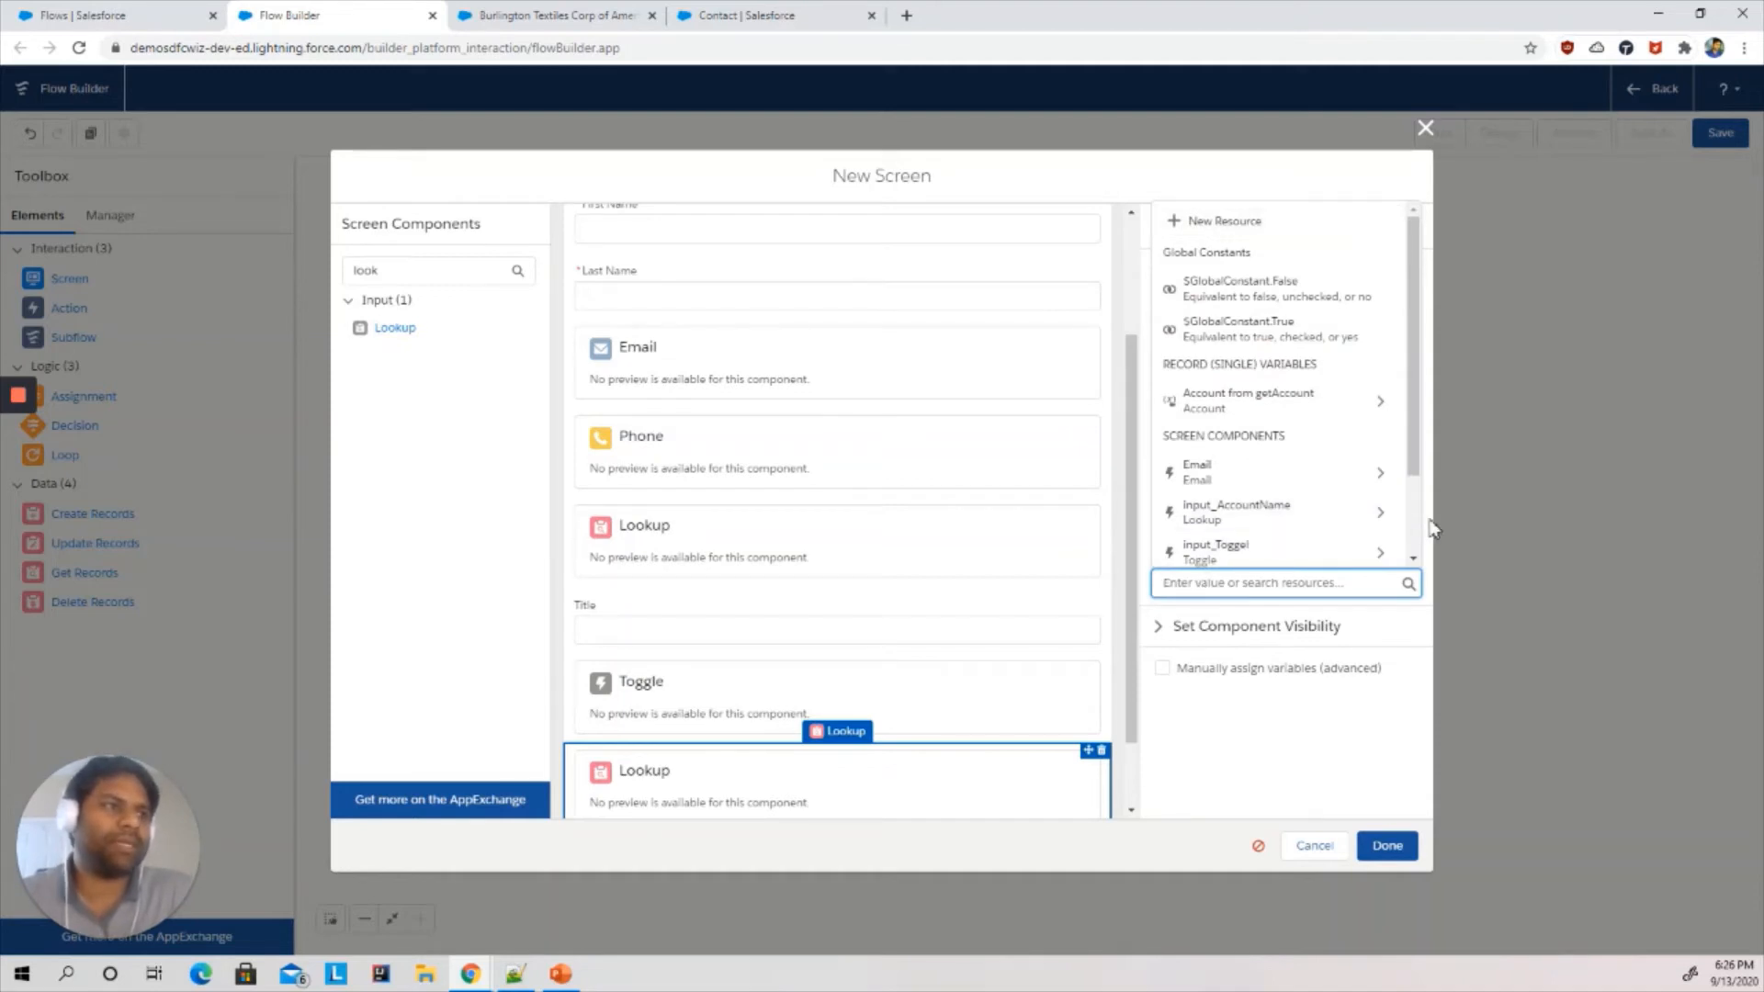
pyautogui.click(1397, 720)
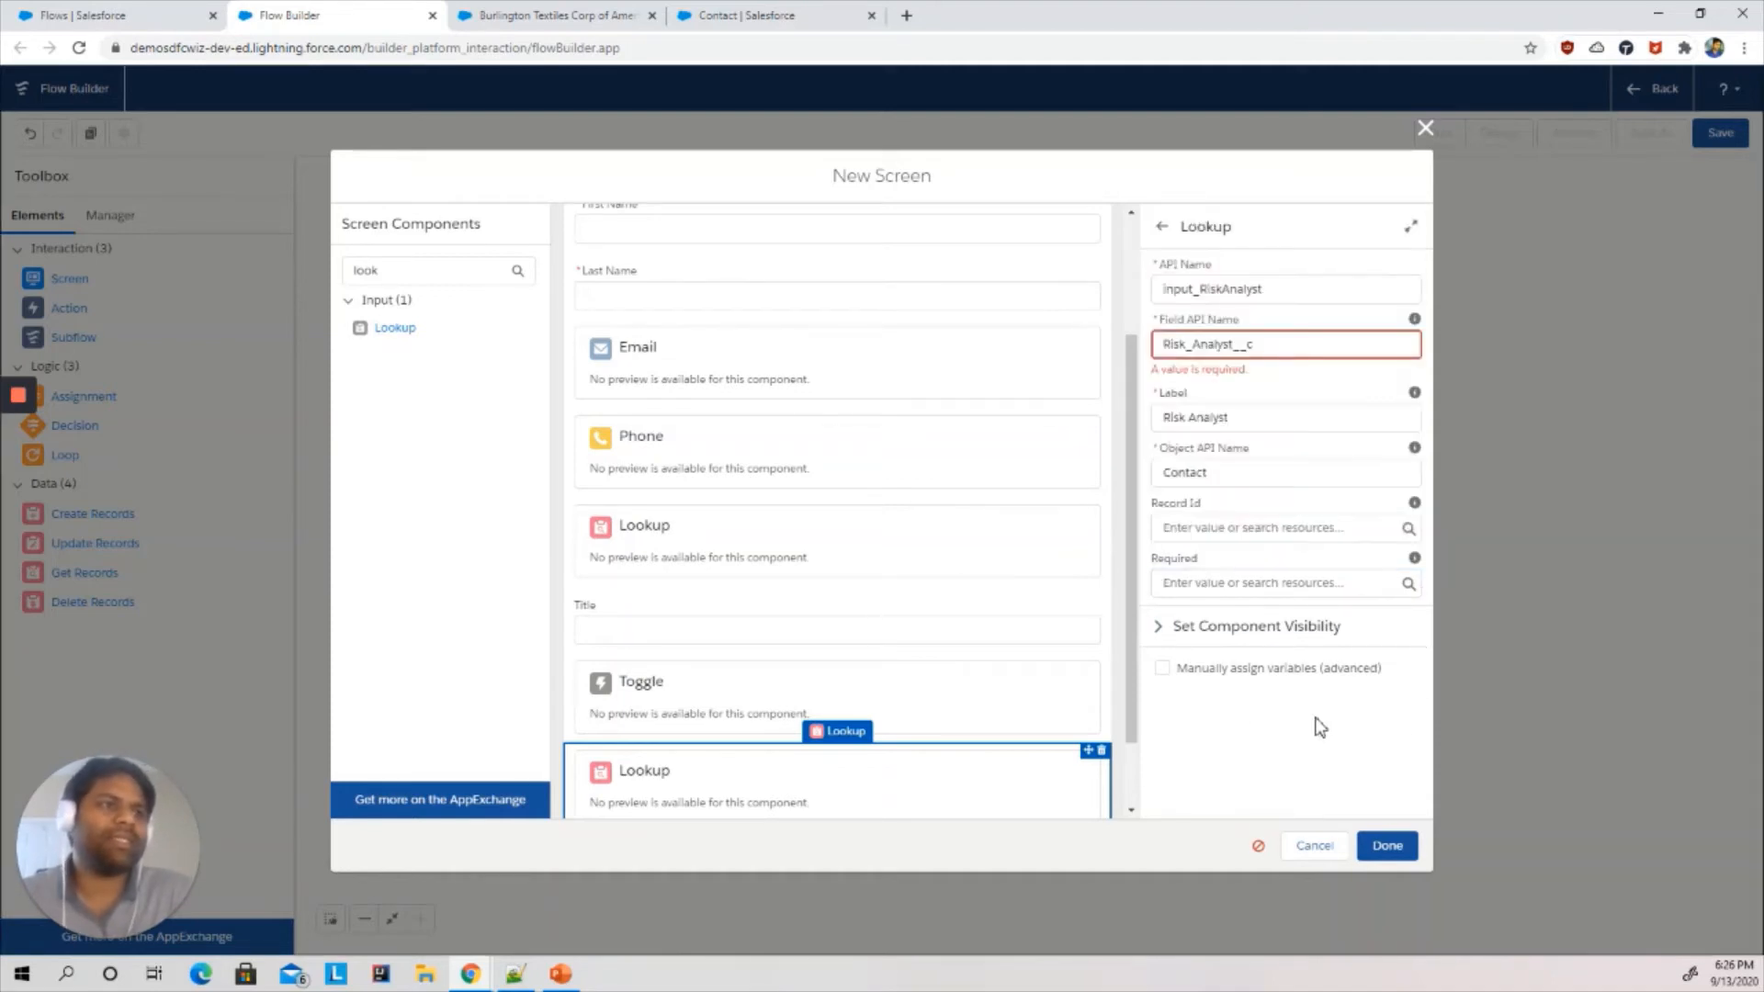
# - Set the lookup's component visibility to All Conditions Are Met (AND) and add a new condition
pyautogui.click(1160, 627)
pyautogui.click(1233, 684)
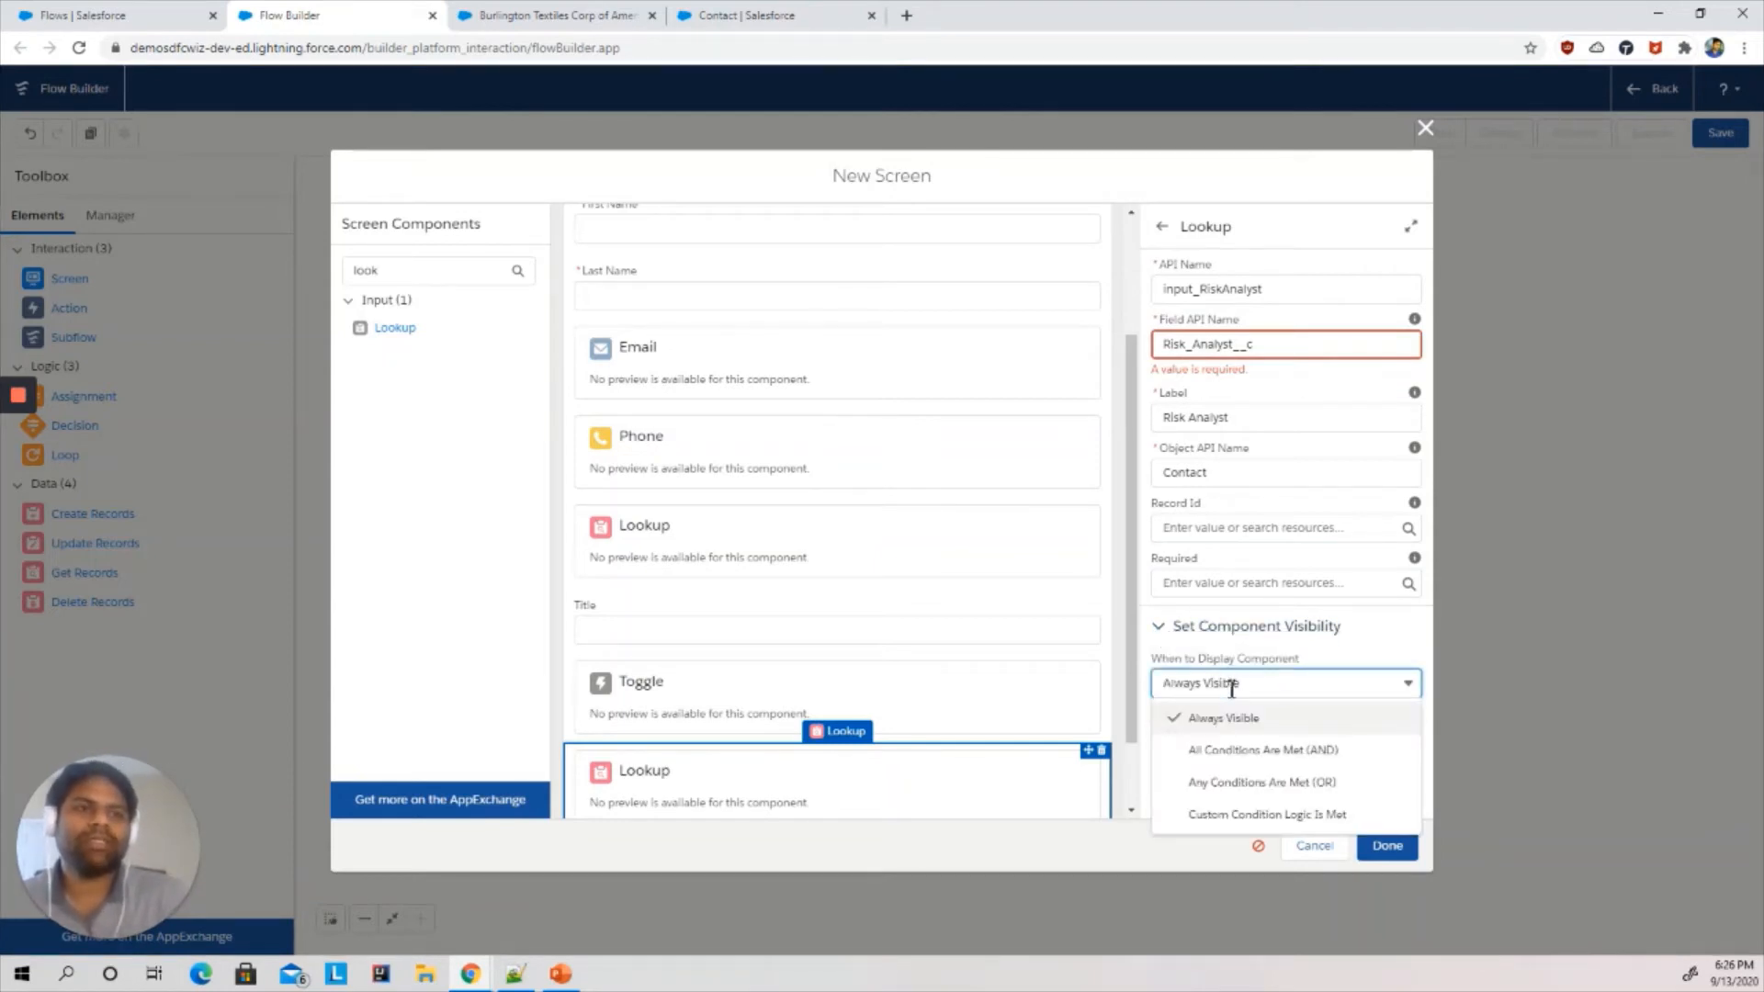
pyautogui.click(1203, 751)
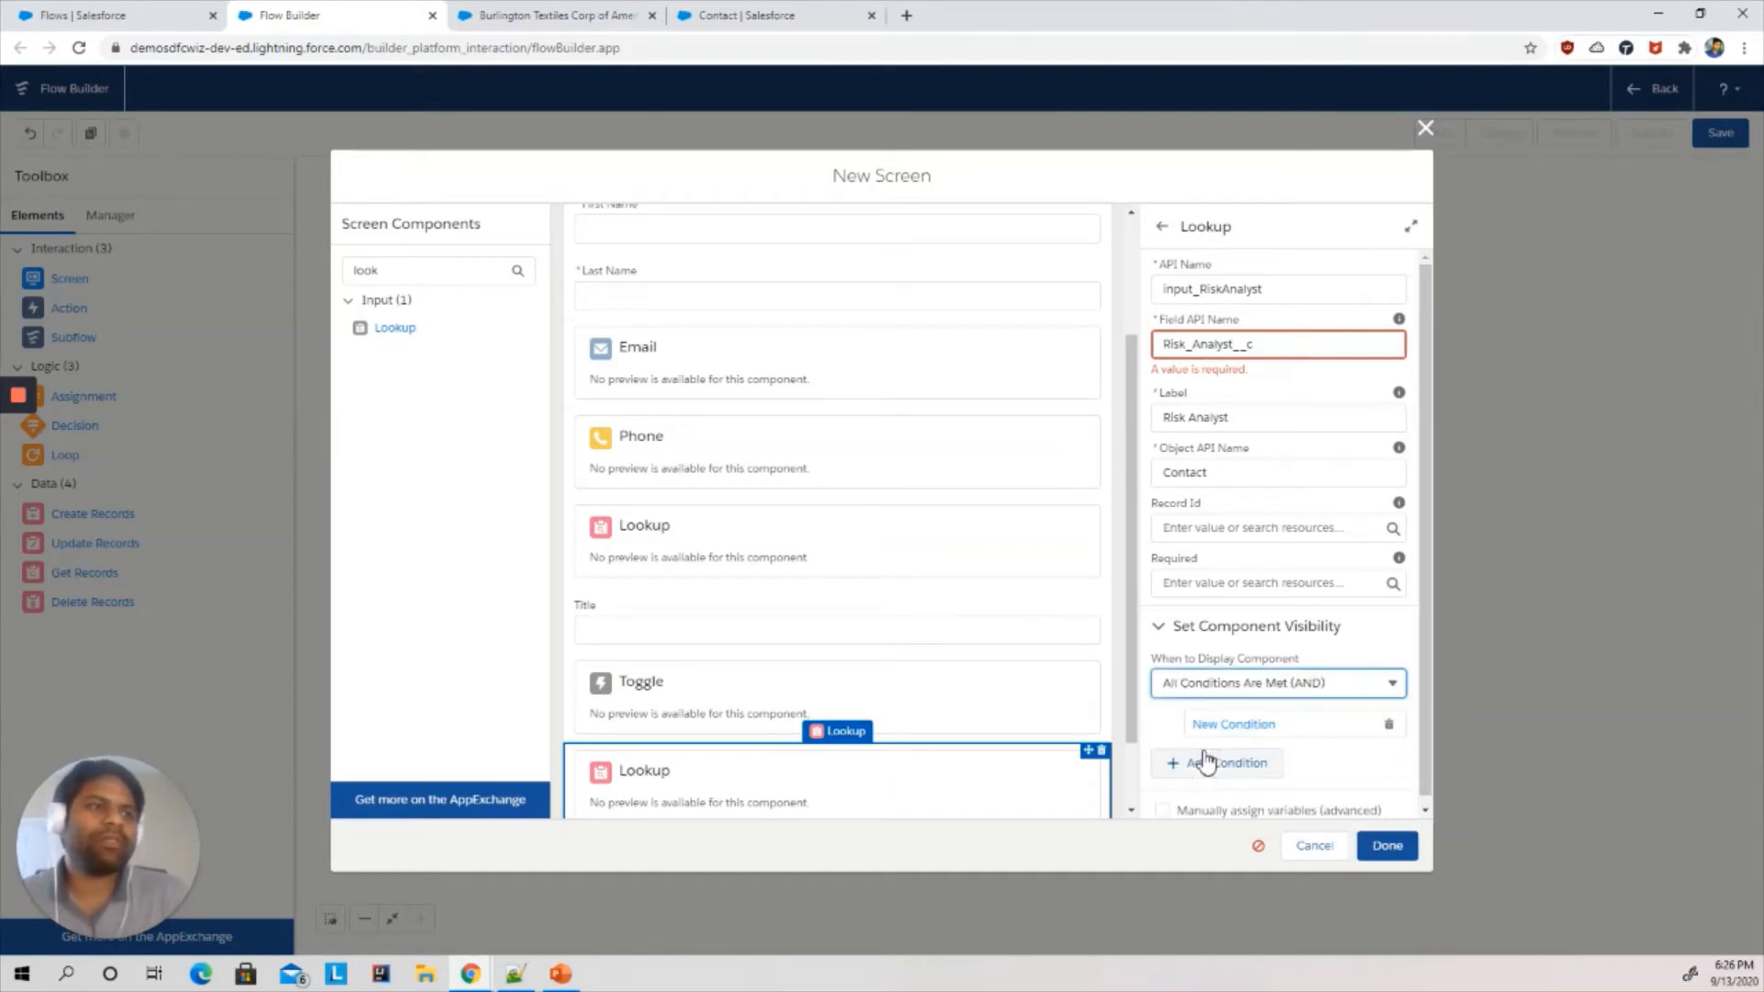
pyautogui.click(1360, 655)
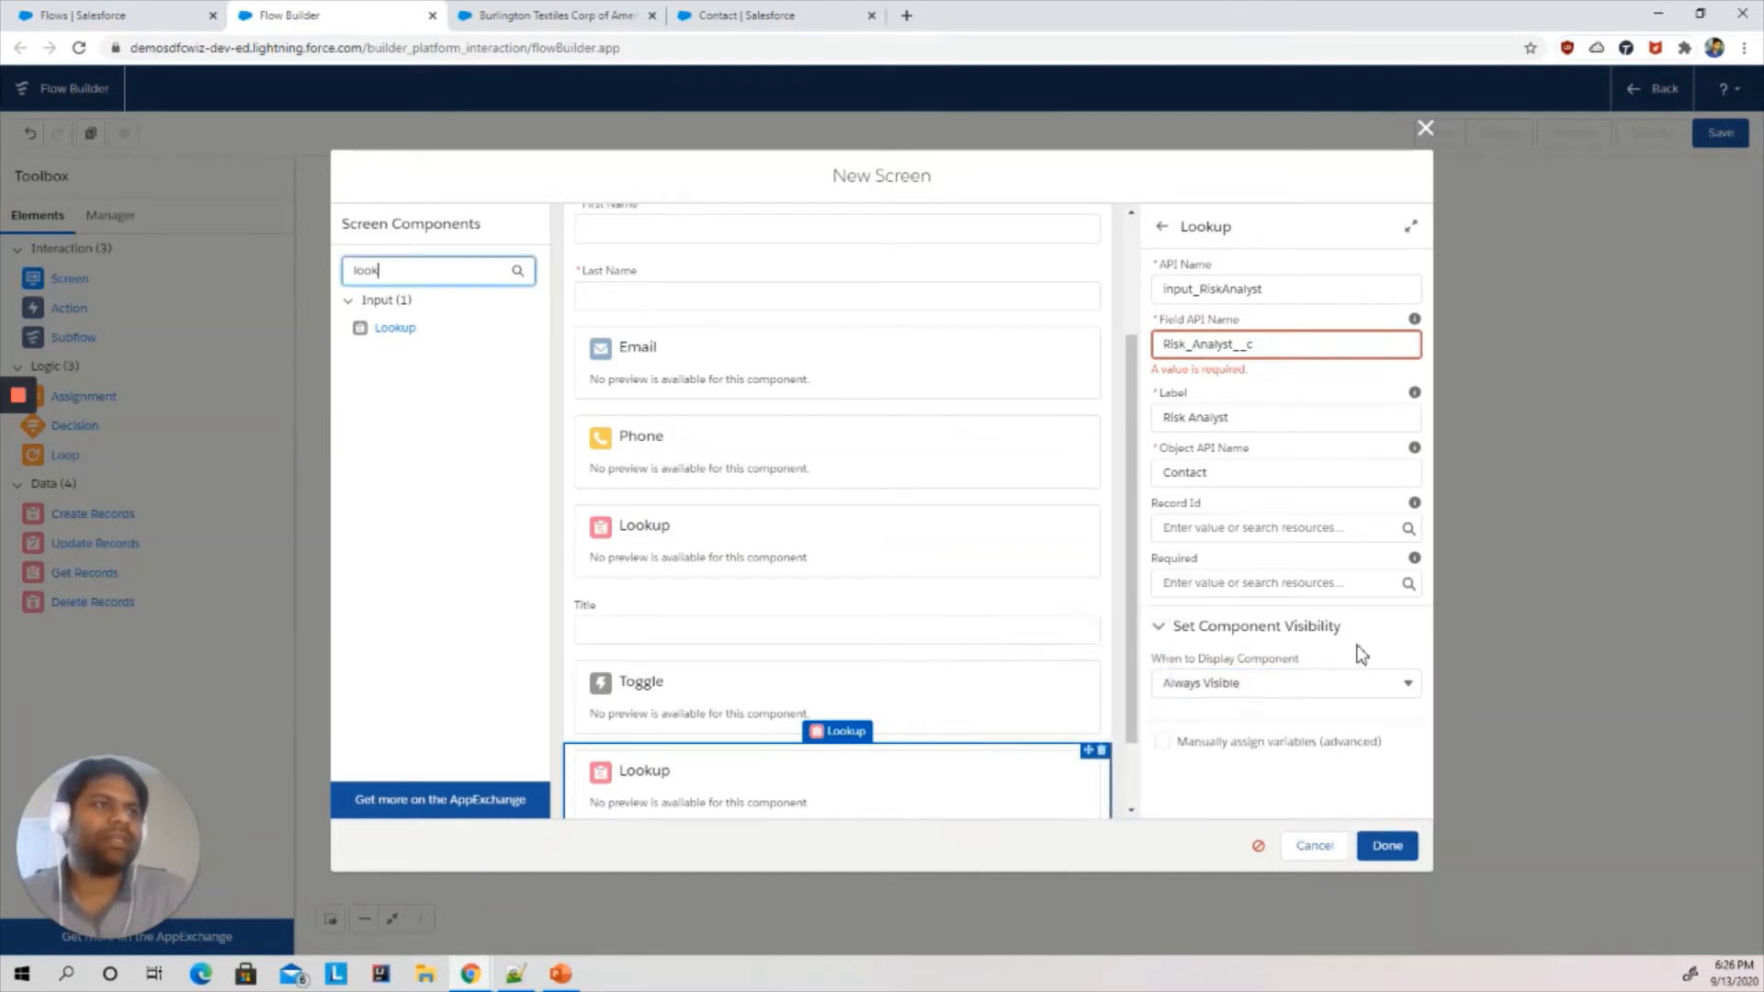
pyautogui.click(1269, 682)
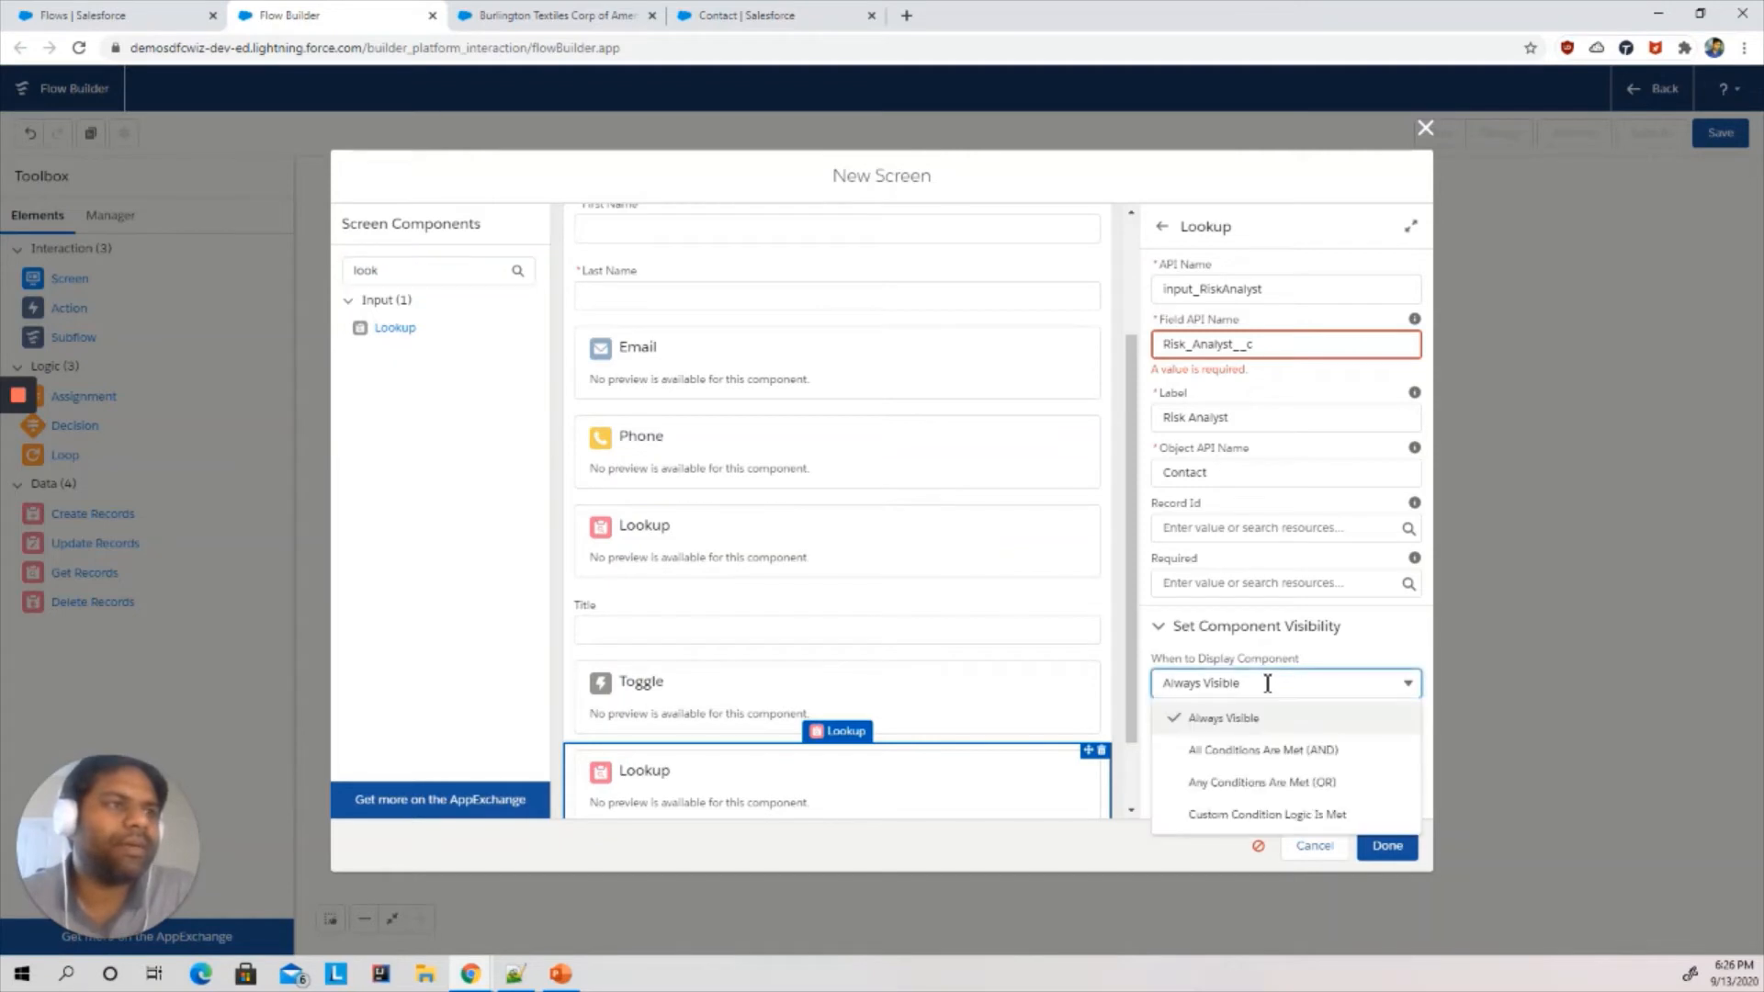
pyautogui.click(1212, 750)
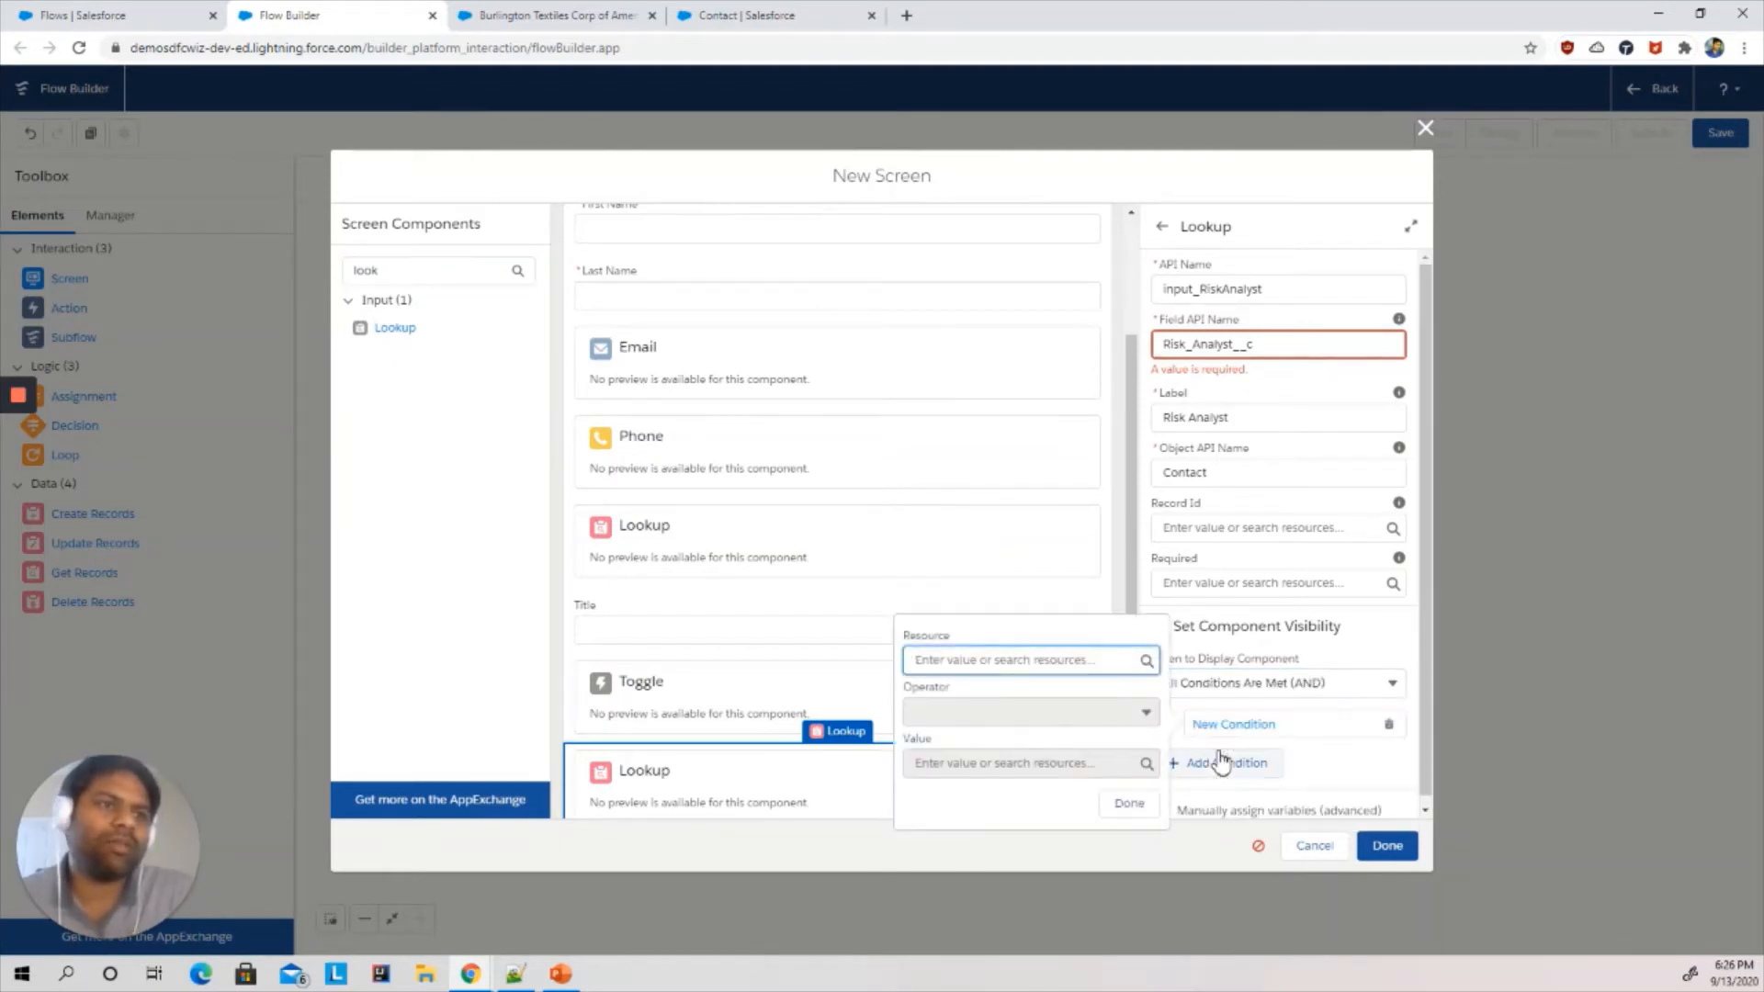
# - Define the condition {!input_Toggel.value} Equals {!$GlobalConstant.True}
pyautogui.click(1064, 662)
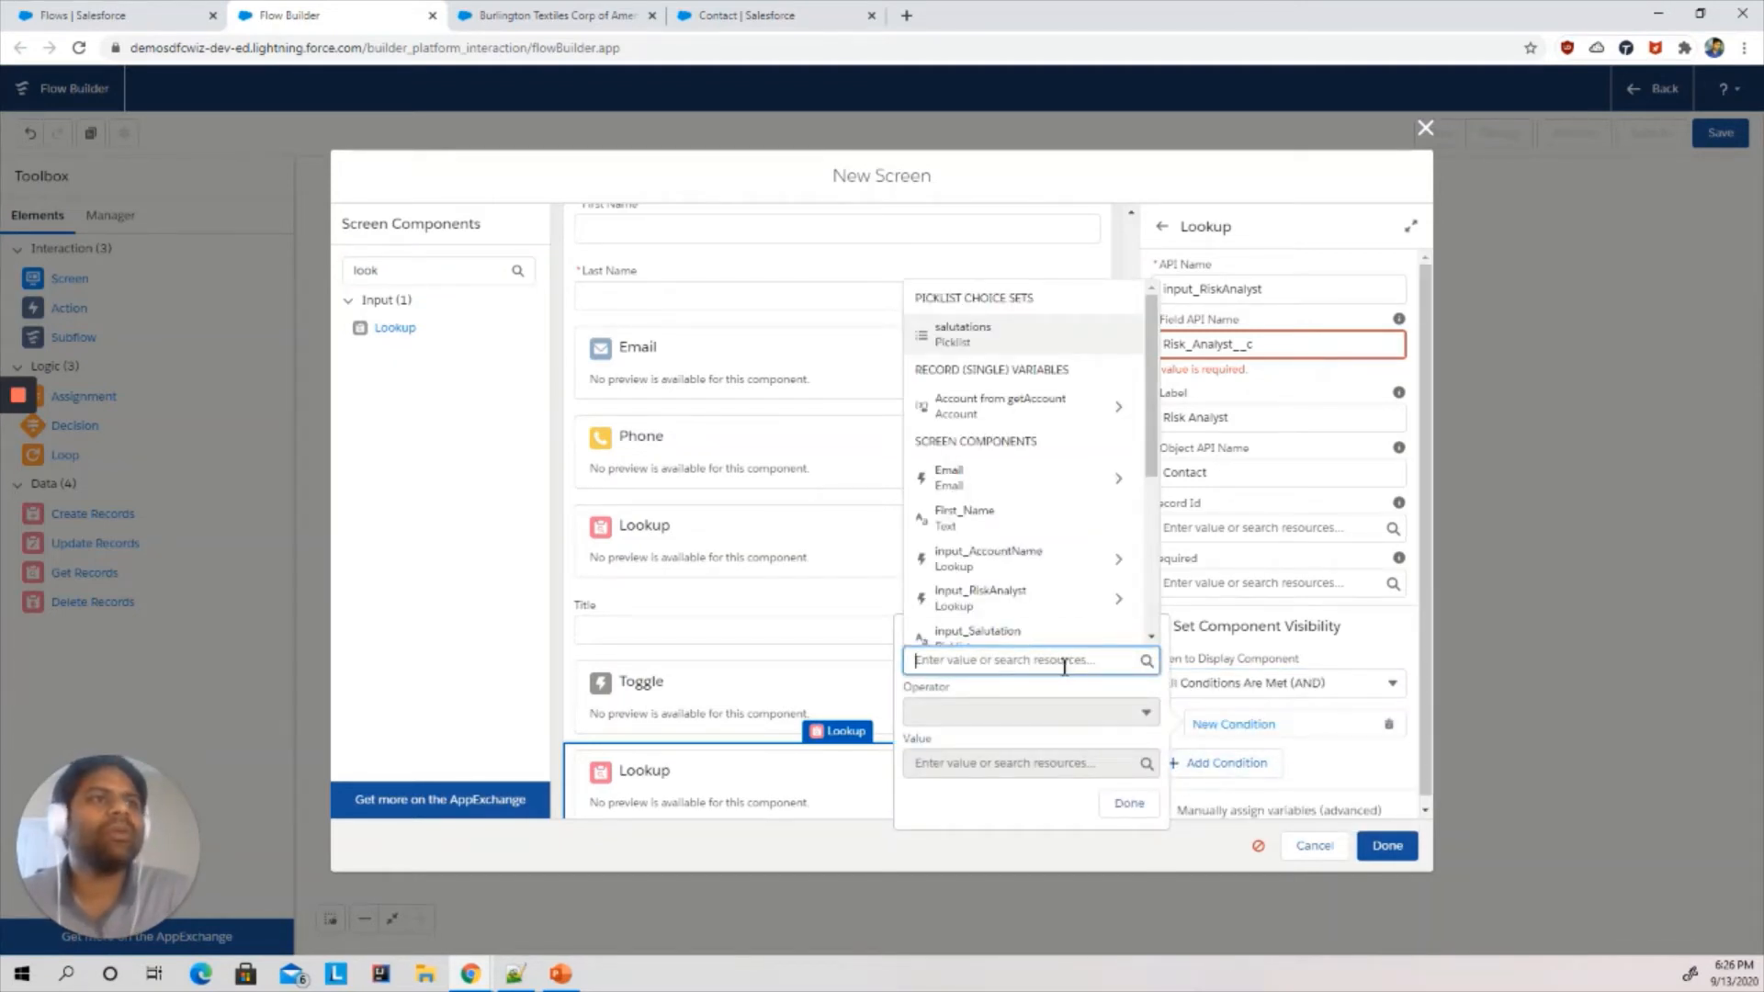
pyautogui.scroll(-2, 1153, 515)
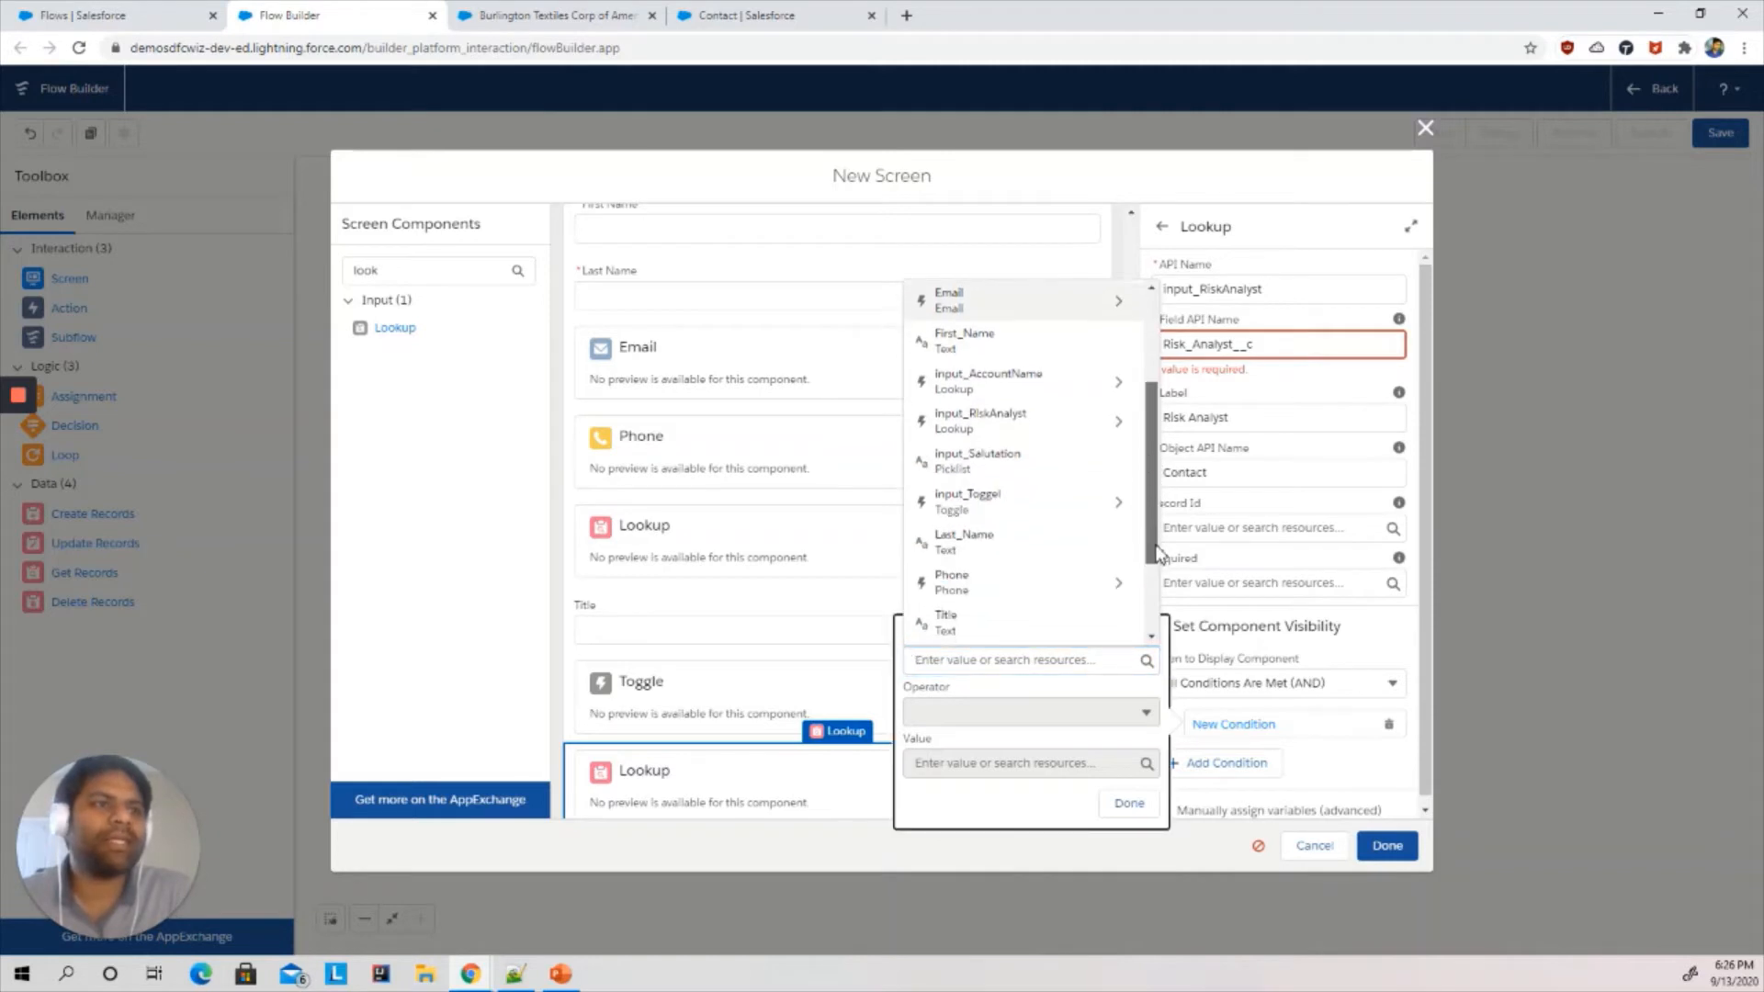
pyautogui.click(1035, 500)
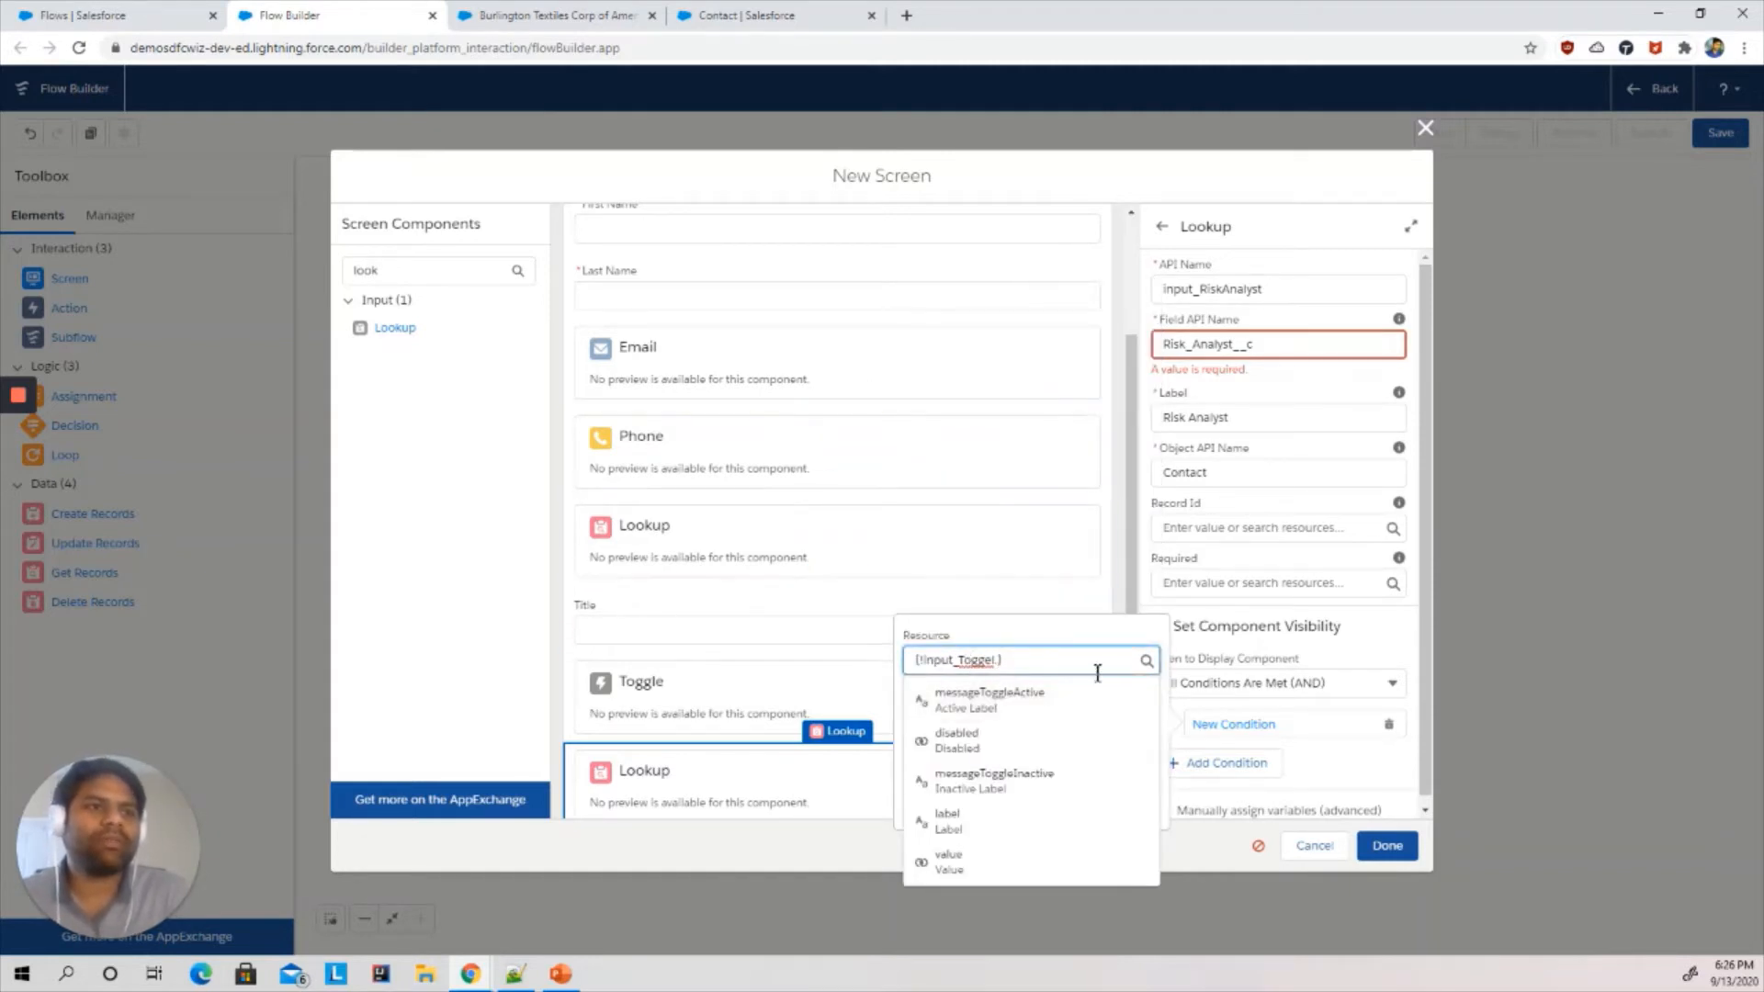
pyautogui.click(949, 862)
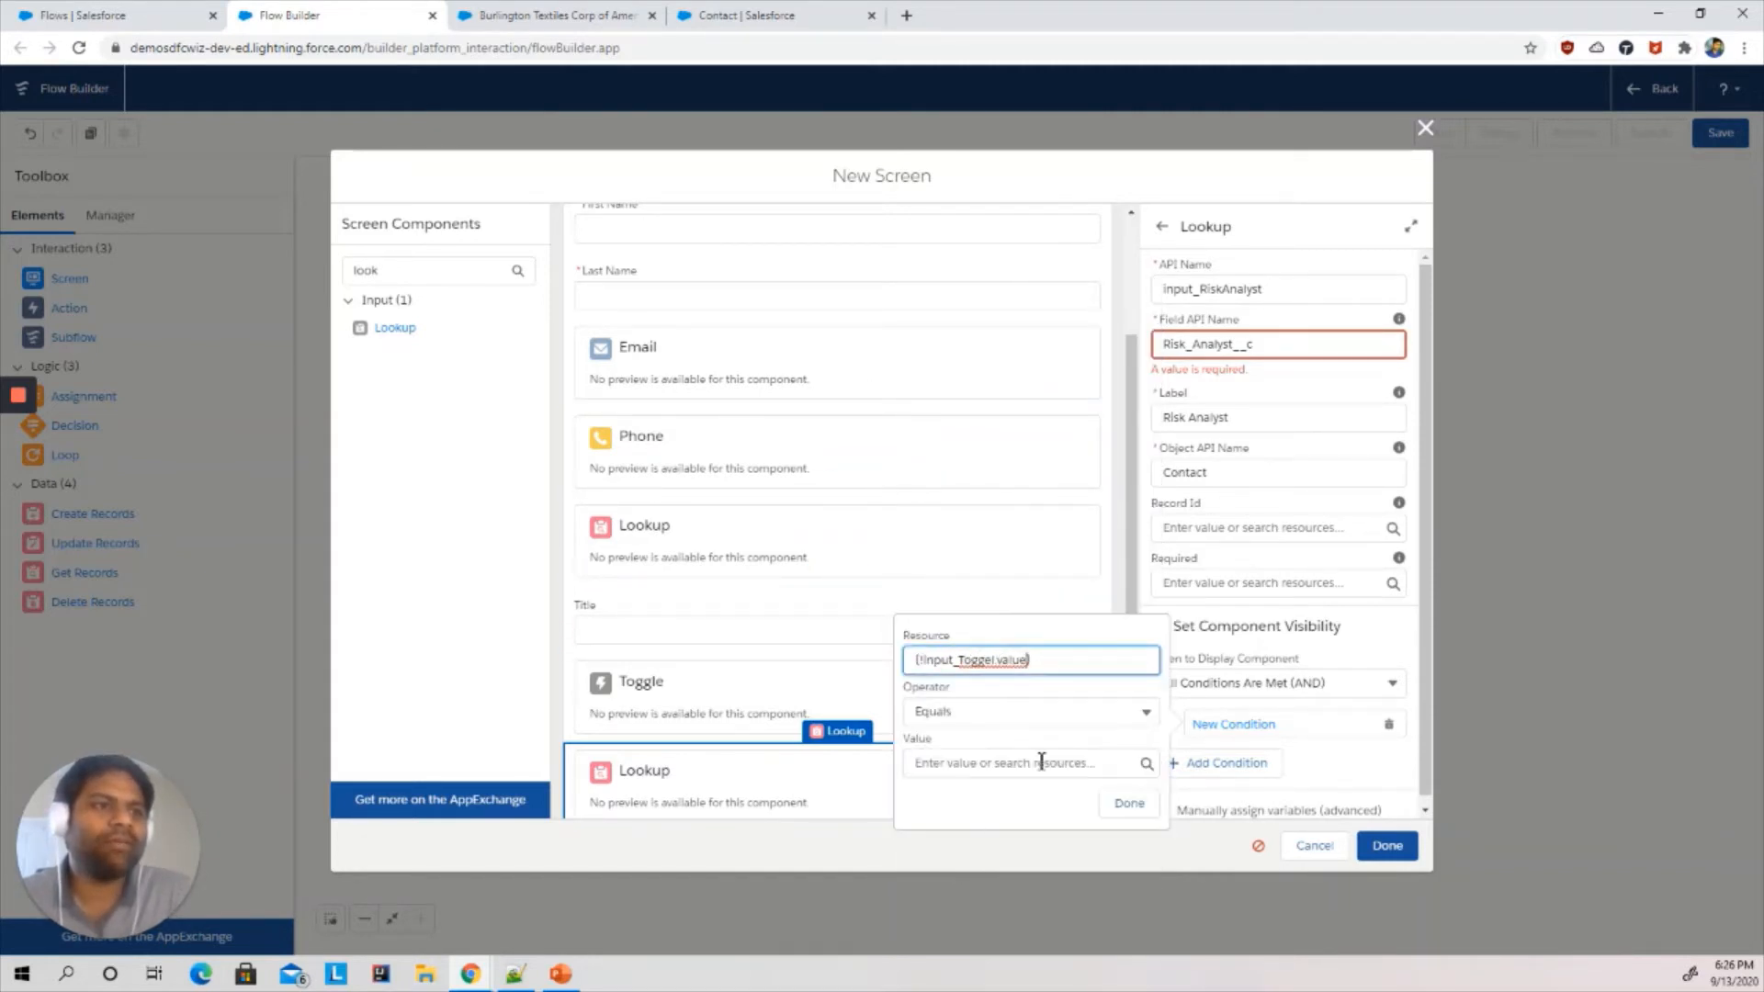
pyautogui.click(966, 764)
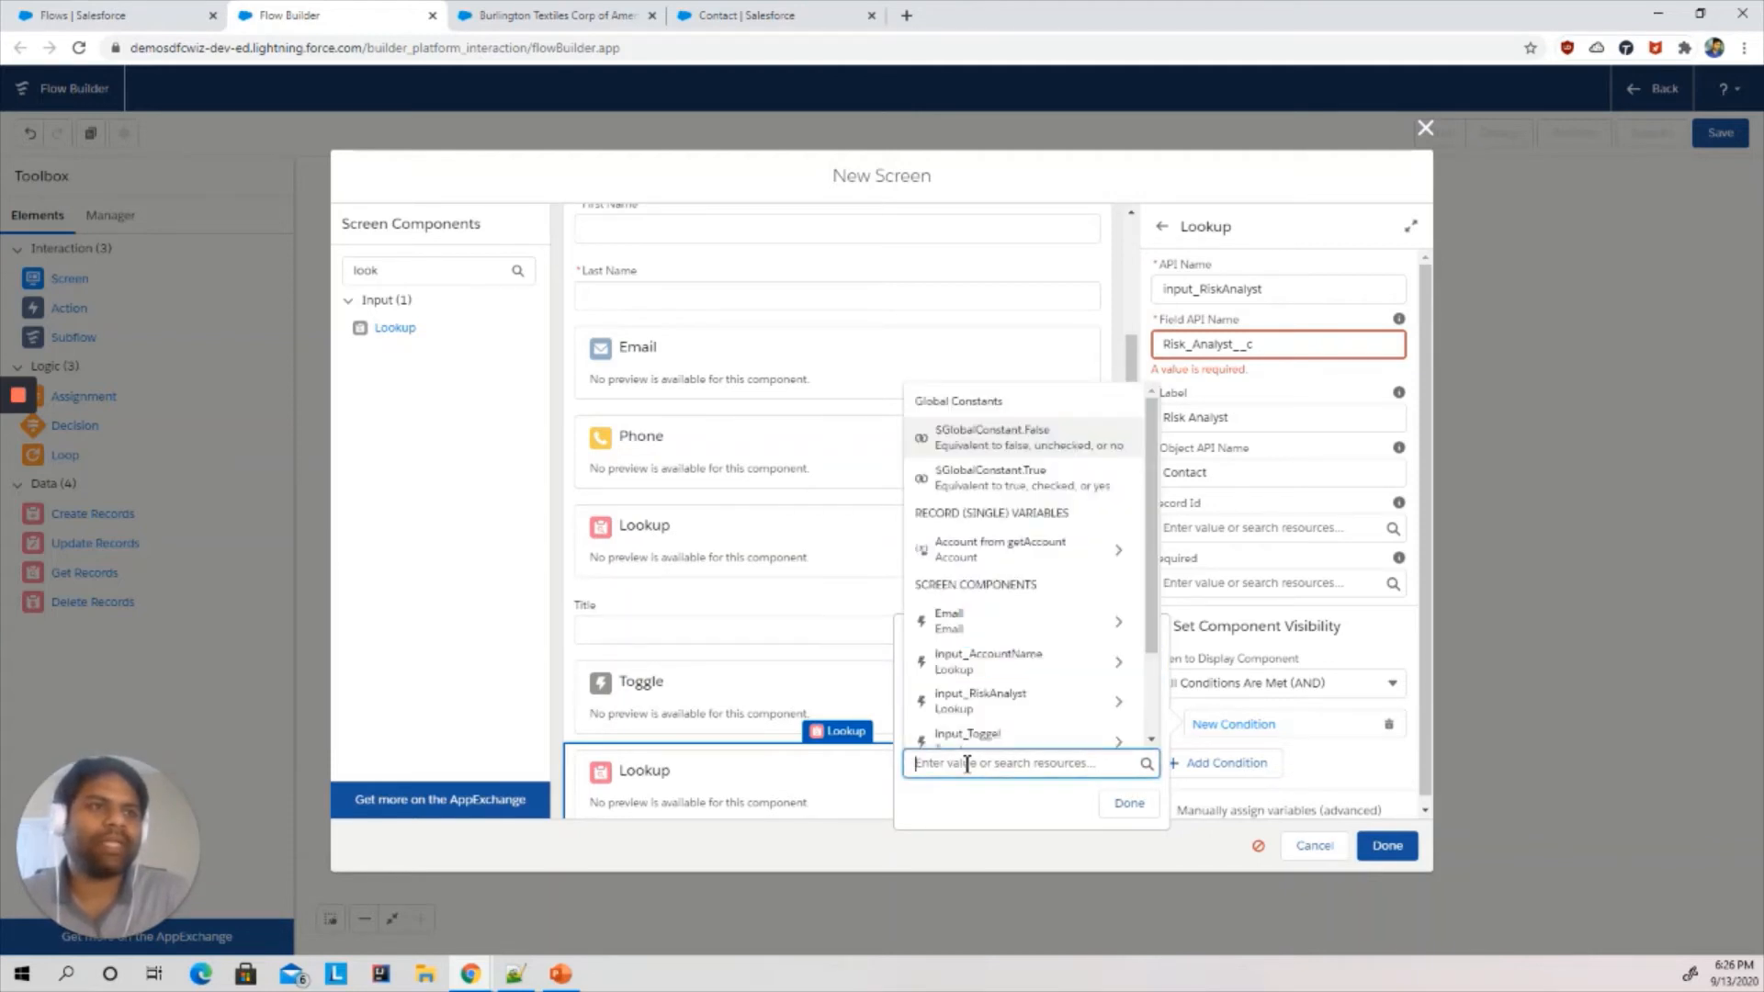
pyautogui.click(1055, 482)
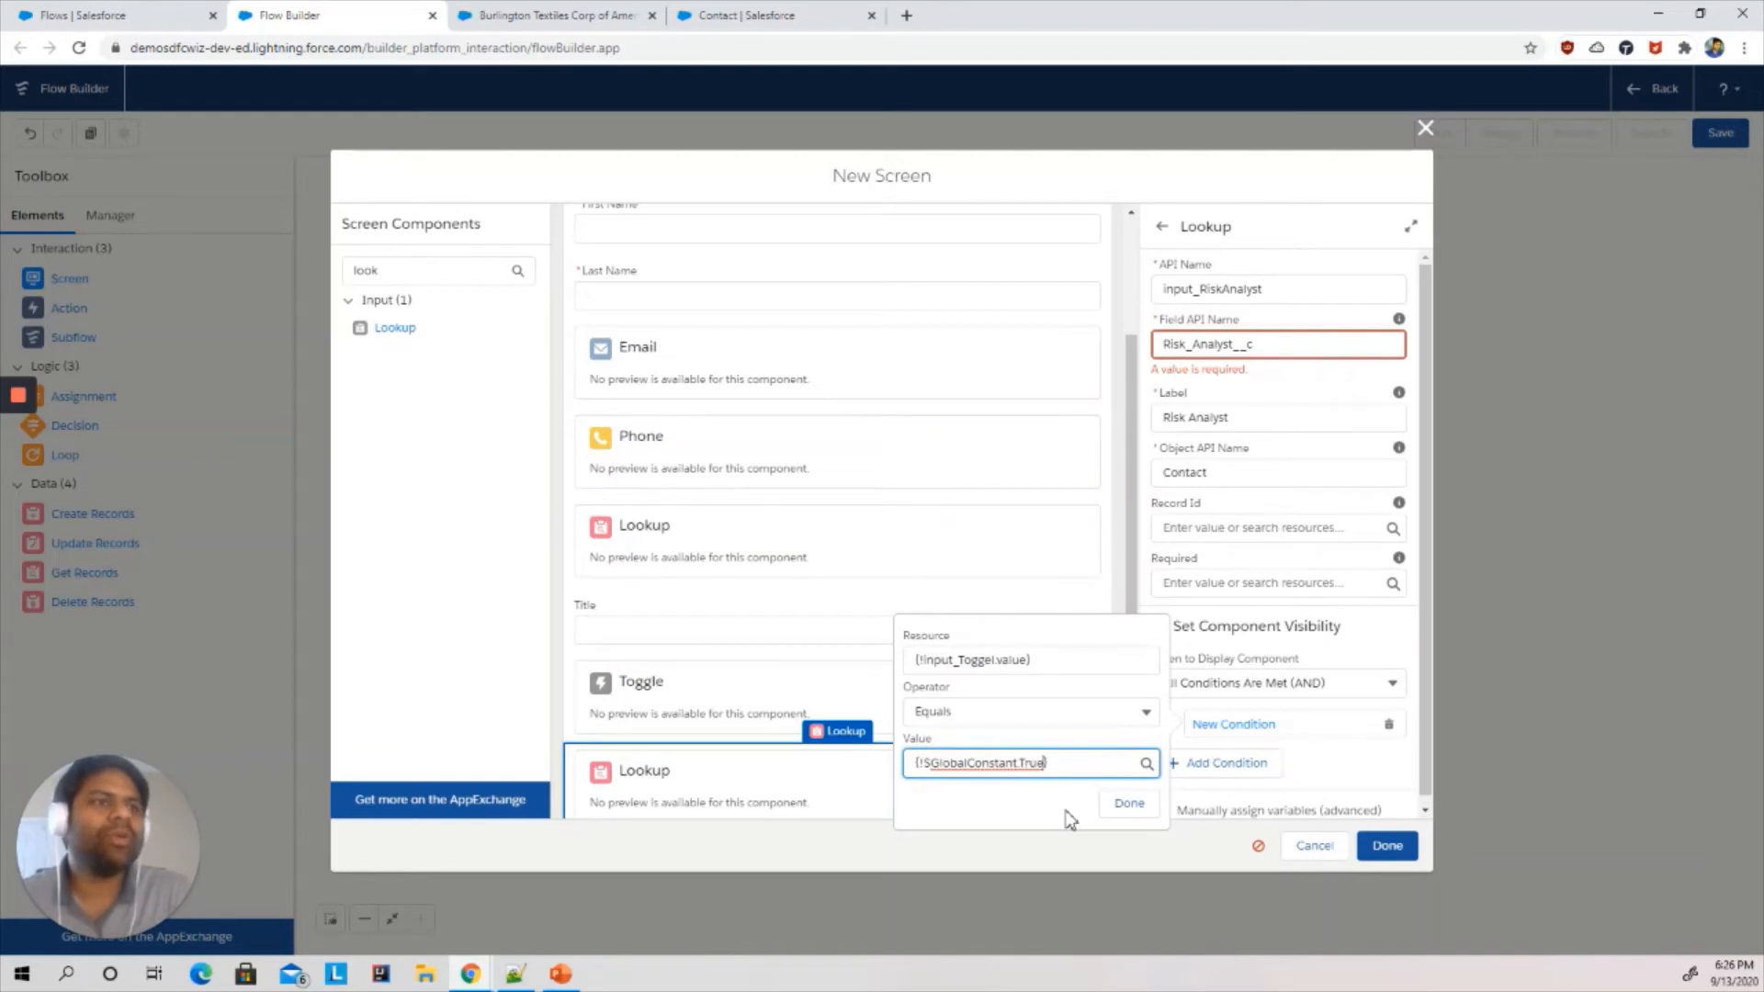
pyautogui.click(1128, 806)
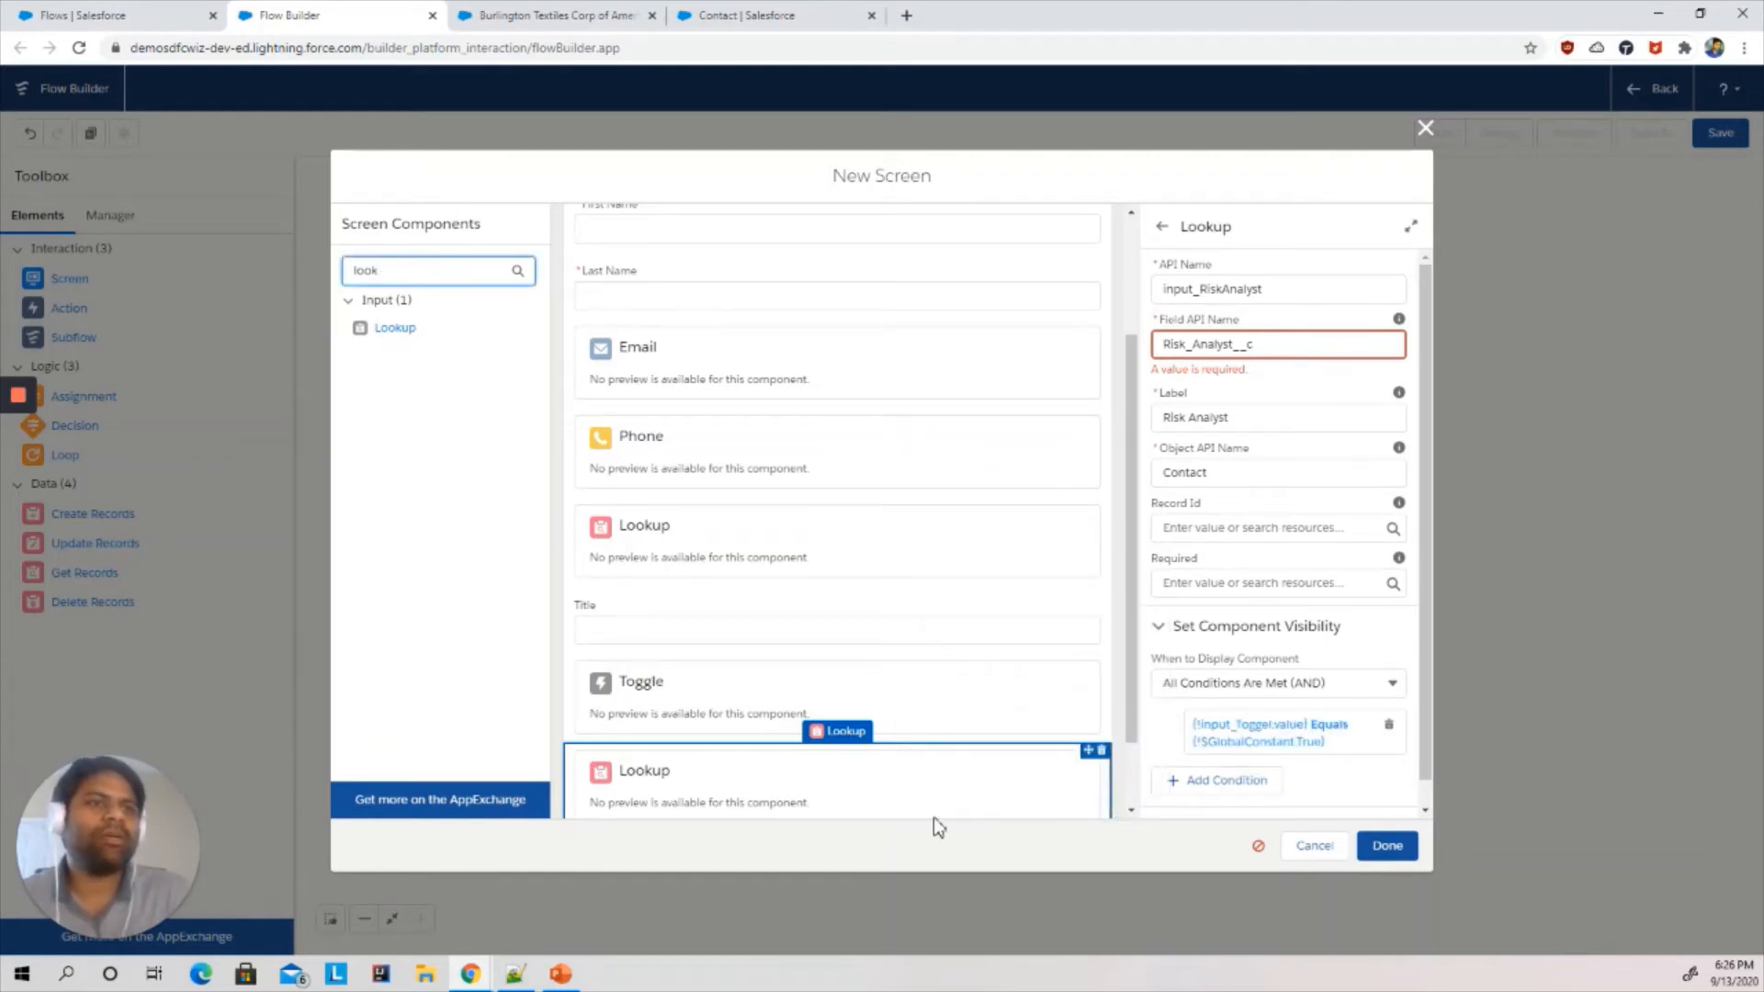
# - Finish editing the screen and connect the getAccount Get Records element to the create Contact screen
pyautogui.scroll(-1, 1424, 790)
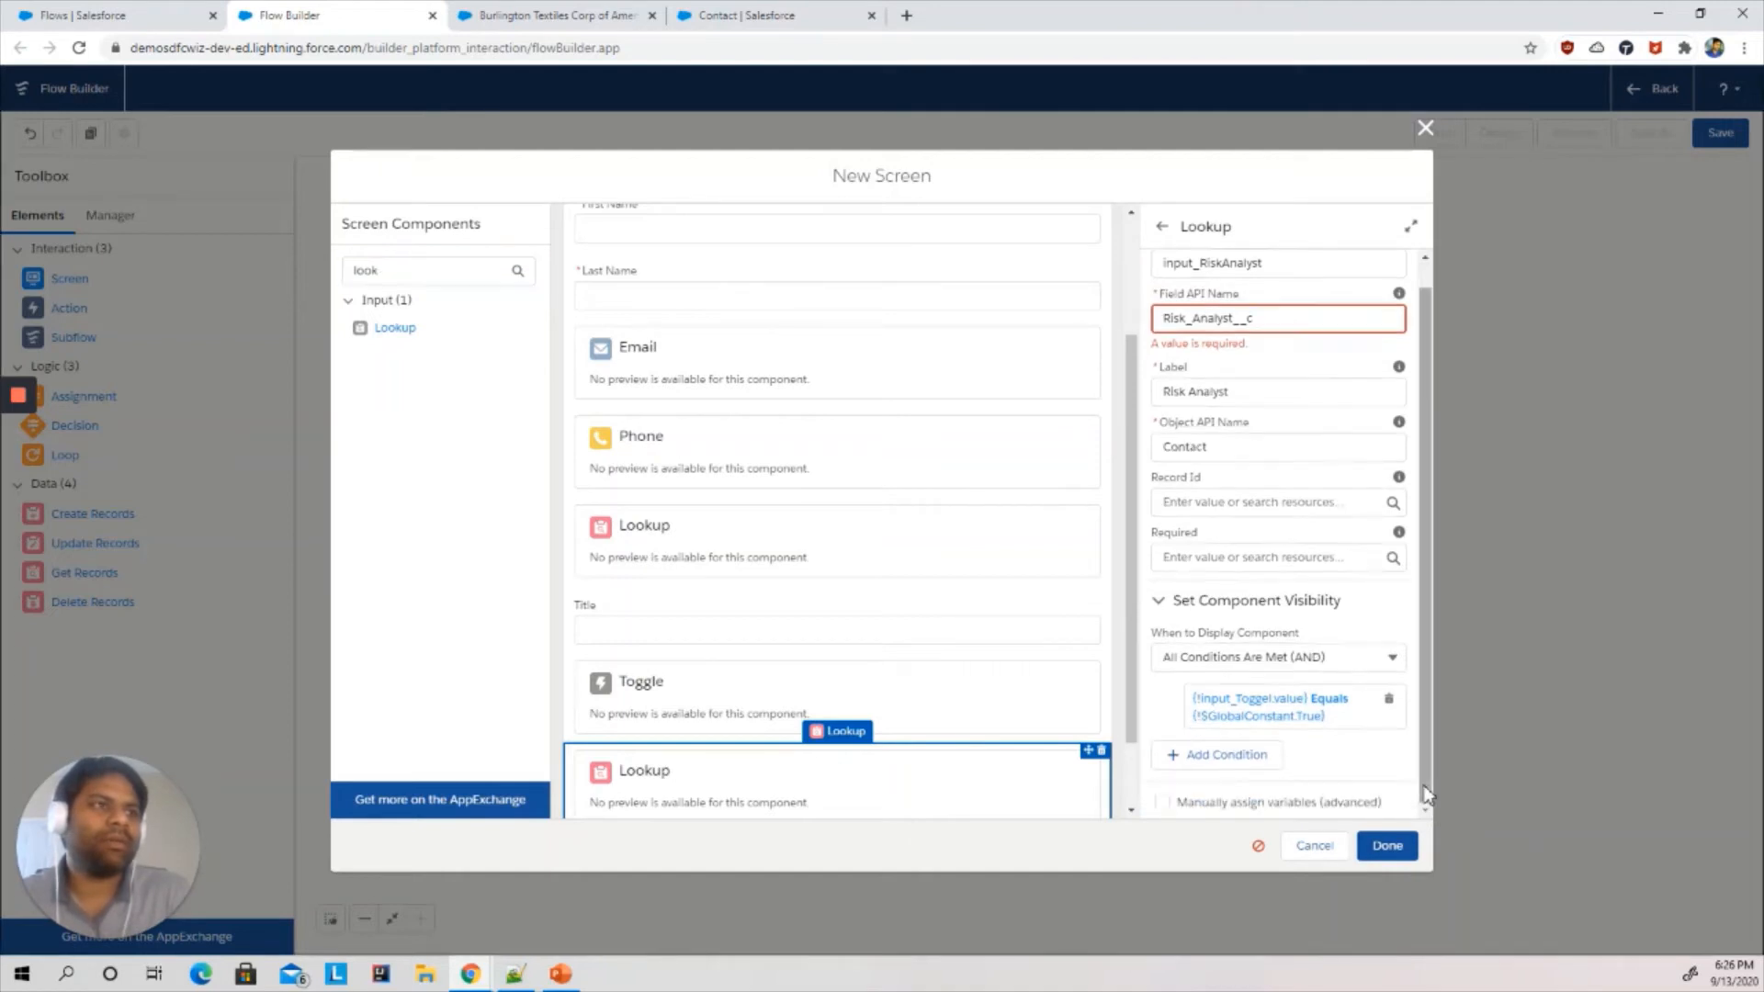
pyautogui.click(1383, 845)
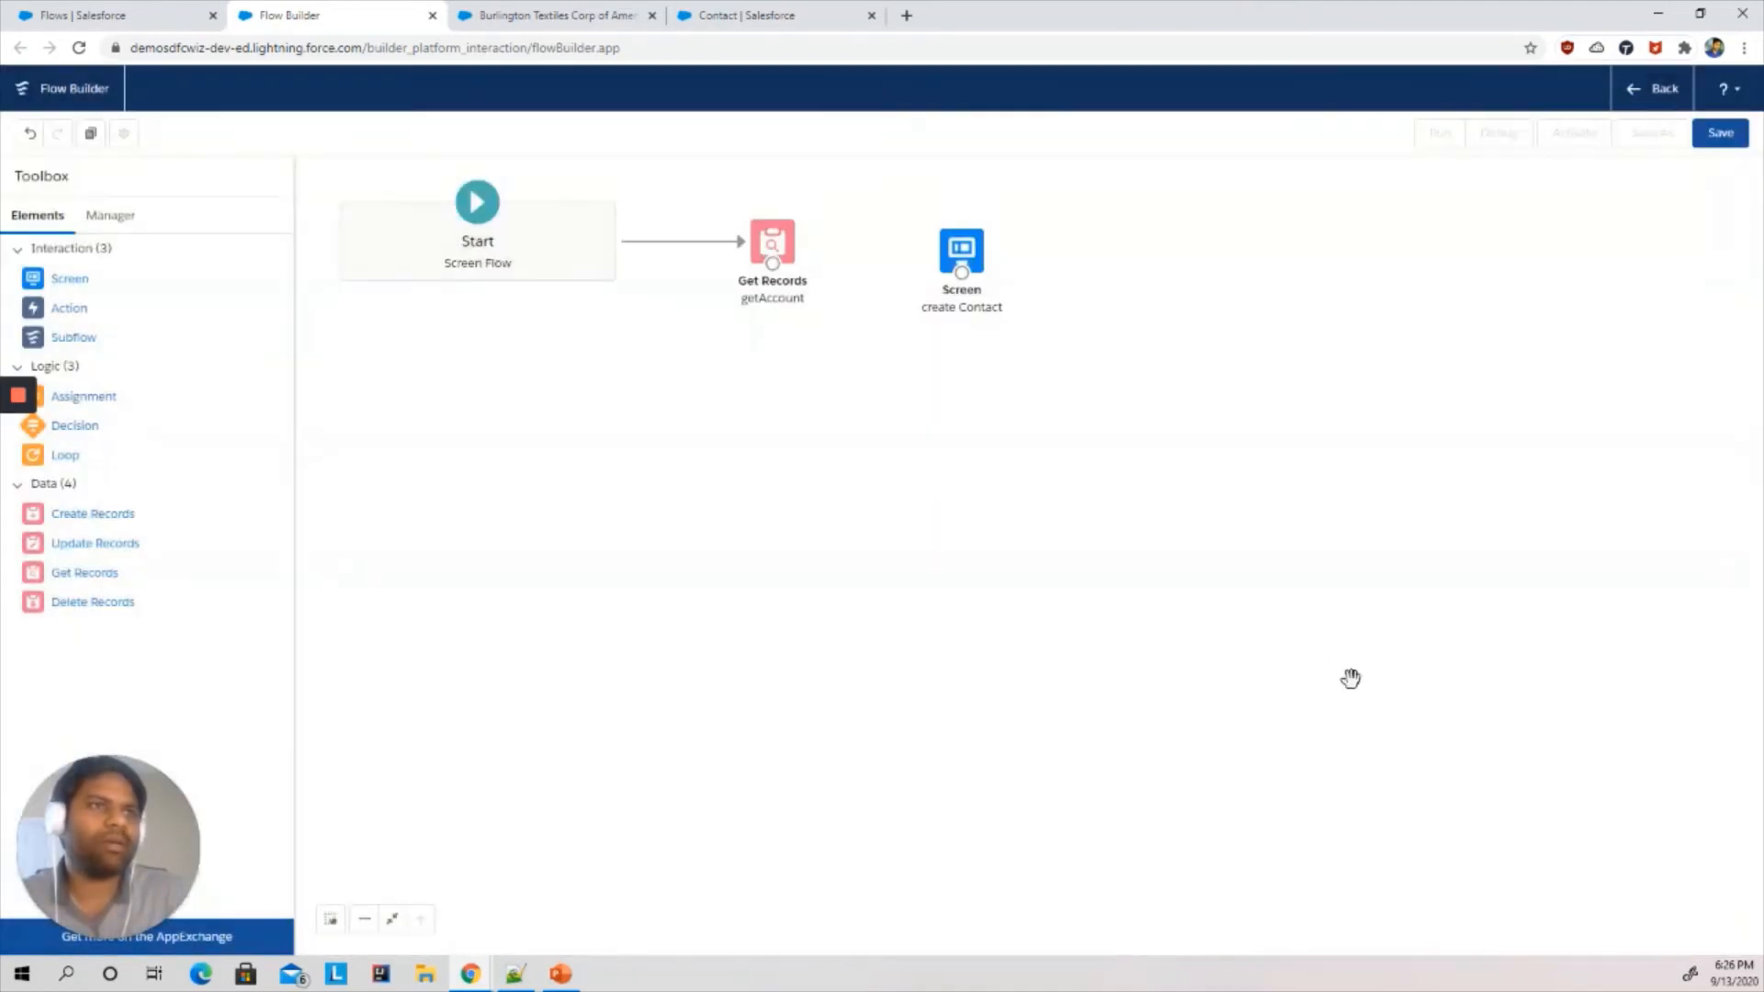
pyautogui.moveTo(968, 225)
pyautogui.mouseDown()
pyautogui.moveTo(920, 201)
pyautogui.moveTo(978, 212)
pyautogui.mouseUp()
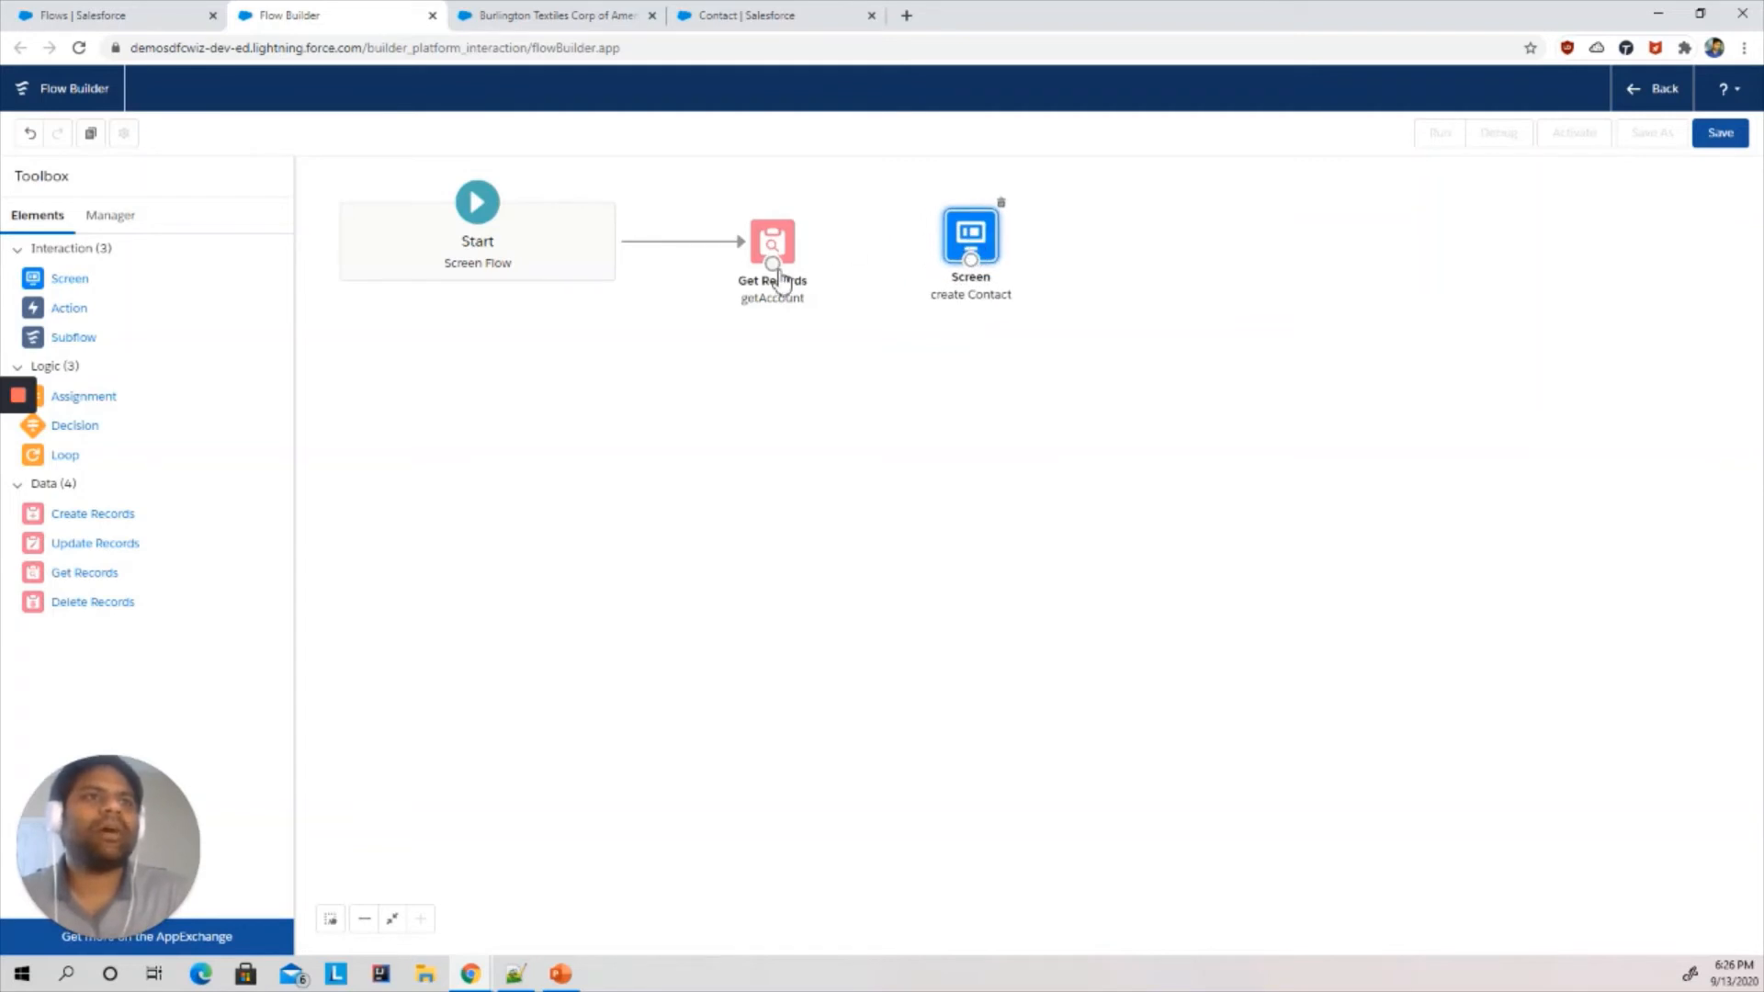
pyautogui.moveTo(772, 264); pyautogui.dragTo(971, 252)
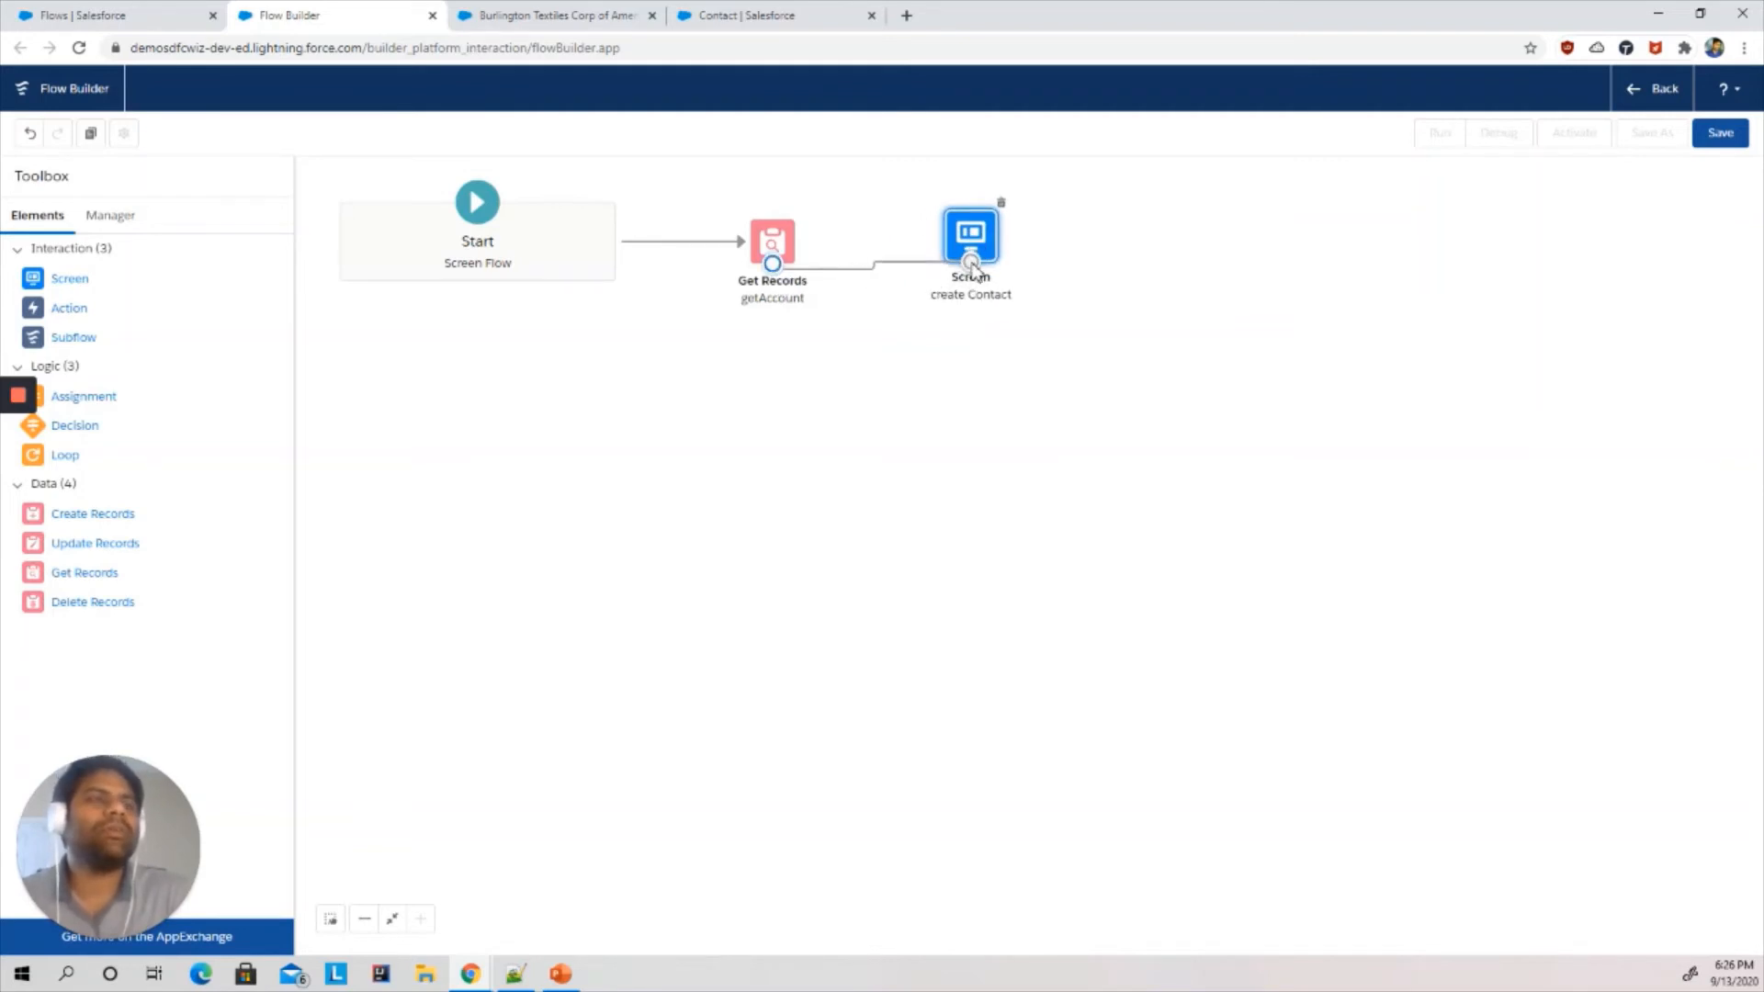
# - Save the flow with the label Create Contact from Account
pyautogui.click(1720, 132)
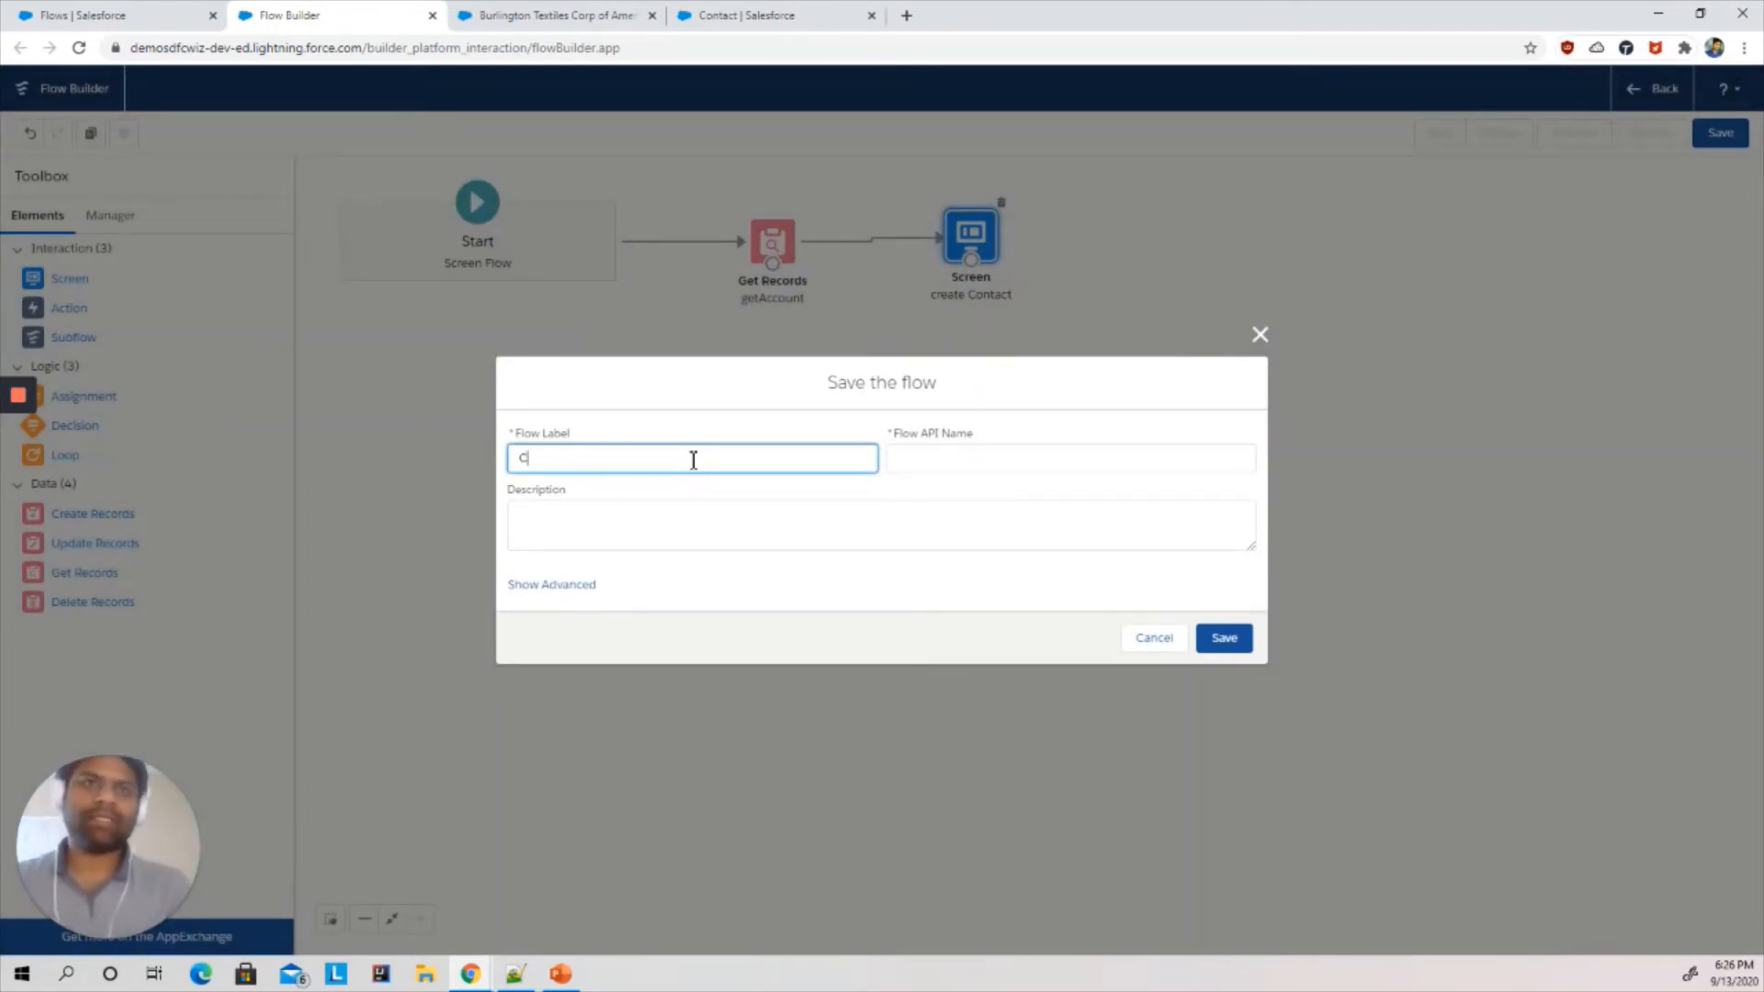
pyautogui.write('Create COnta')
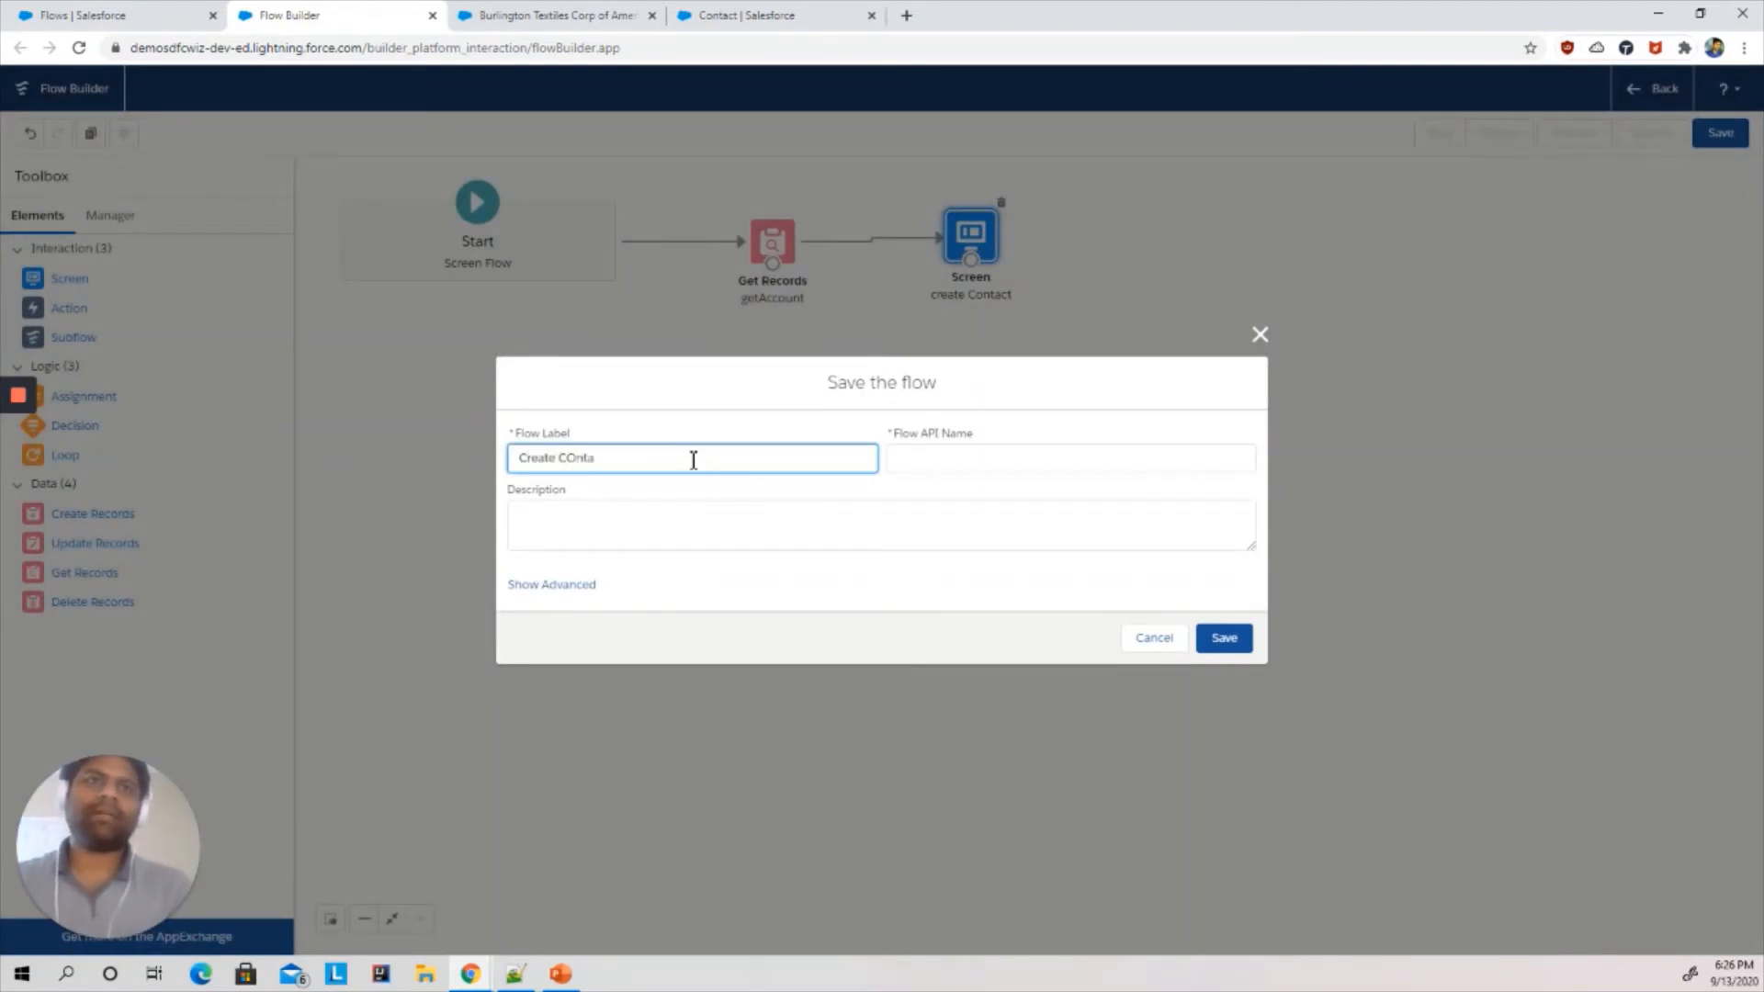
pyautogui.write('ct f')
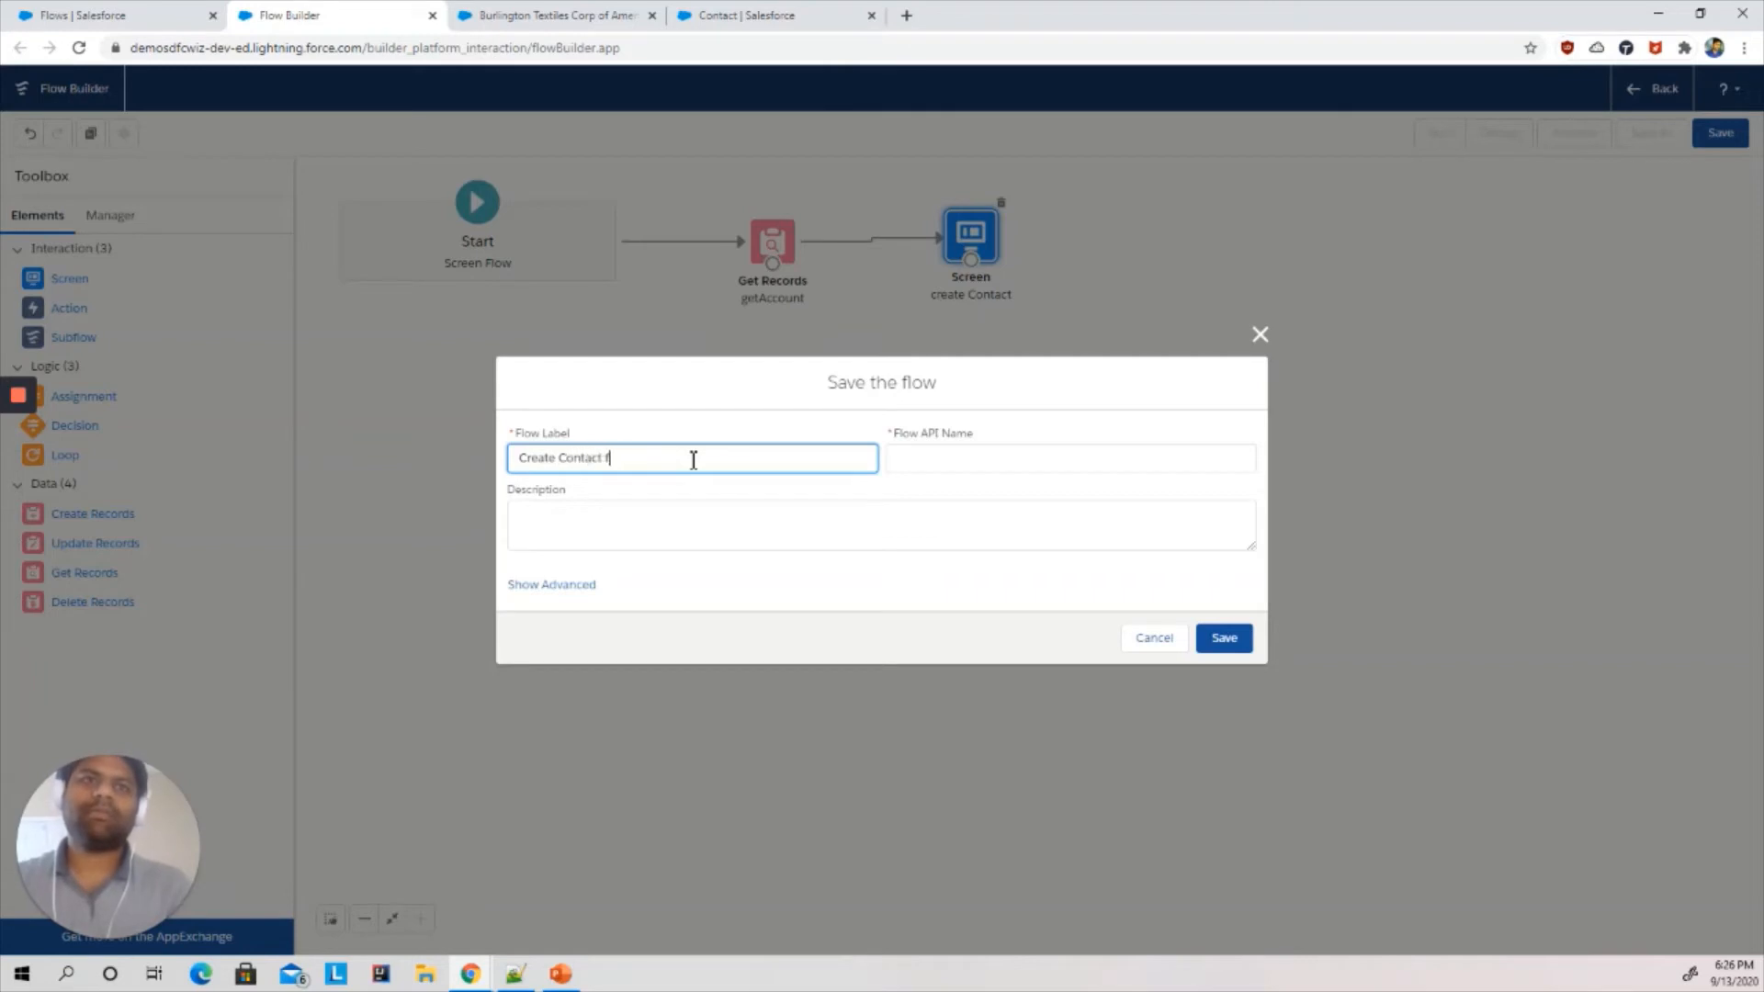
pyautogui.write('rom Account')
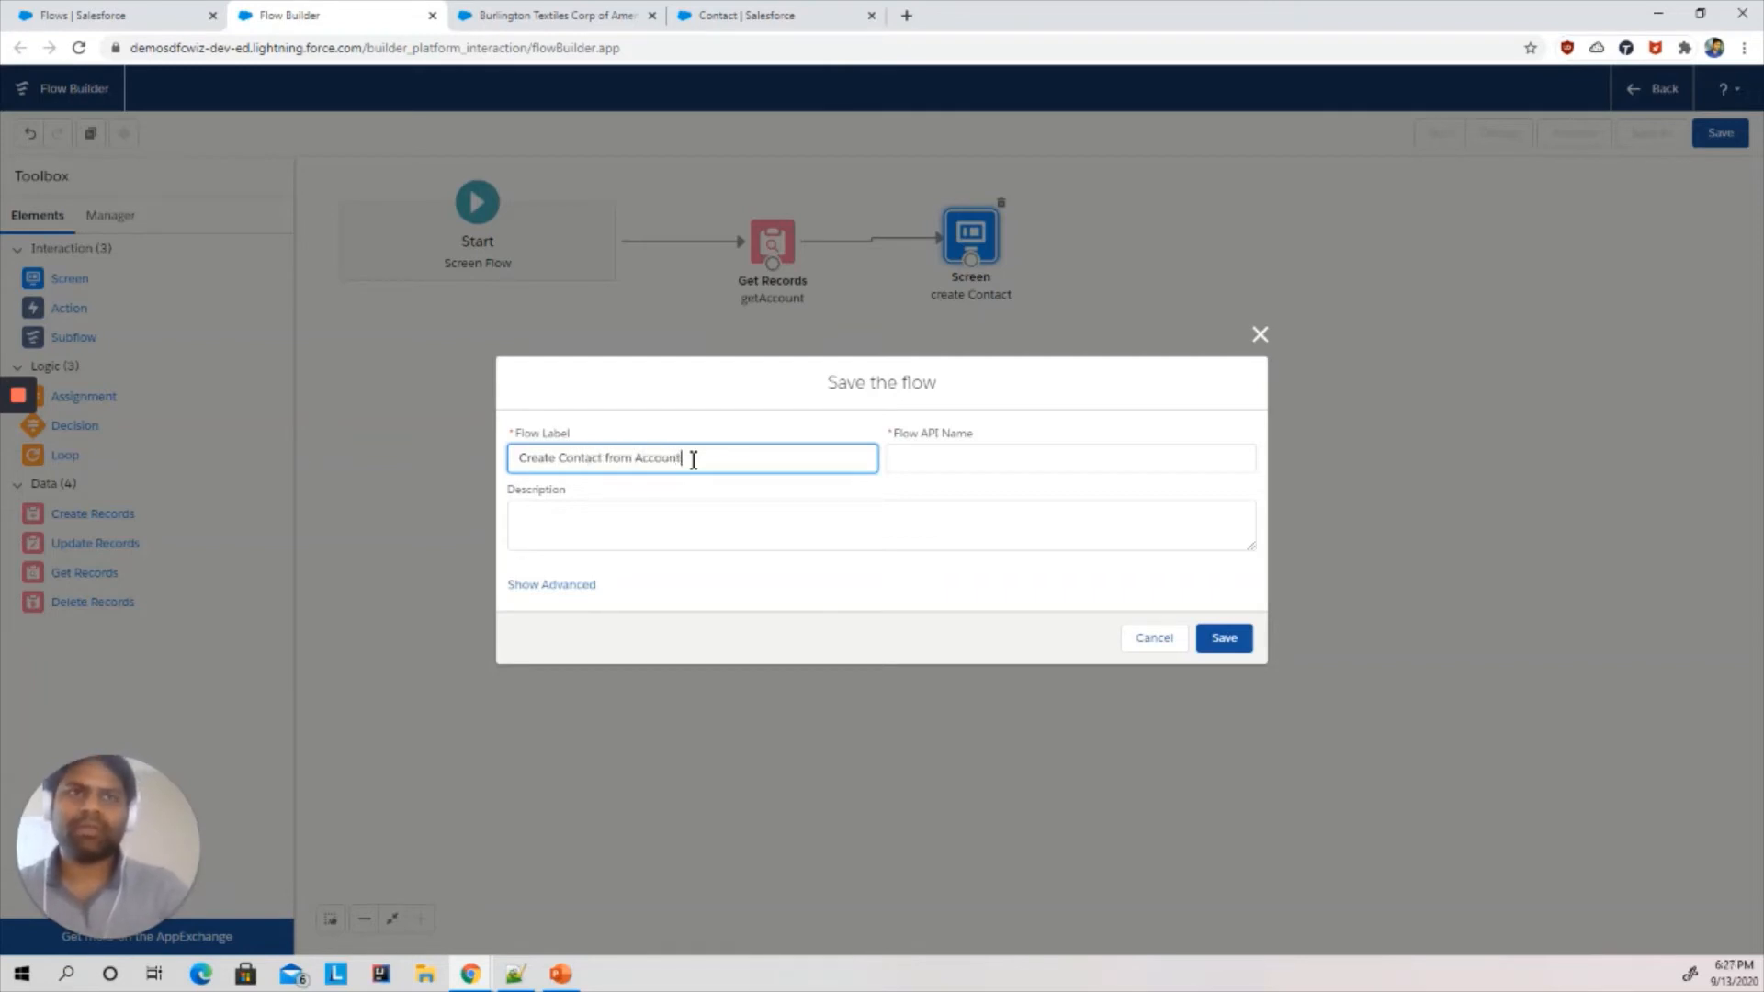
pyautogui.click(704, 564)
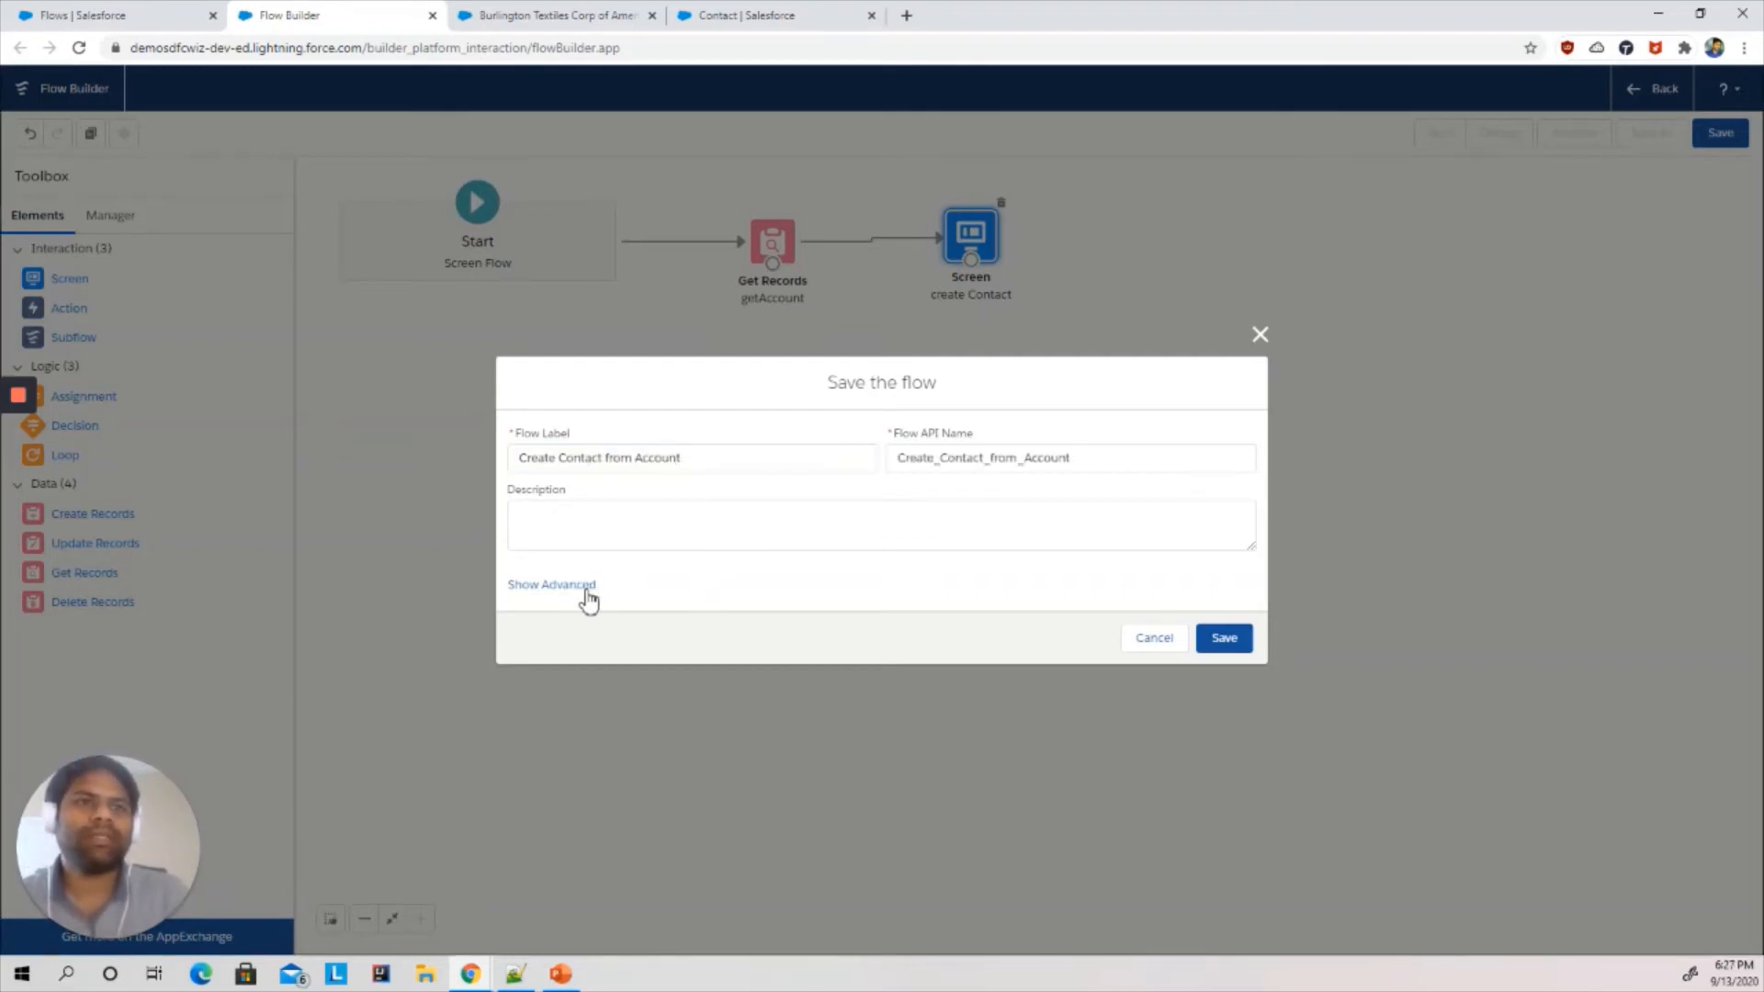
pyautogui.click(580, 586)
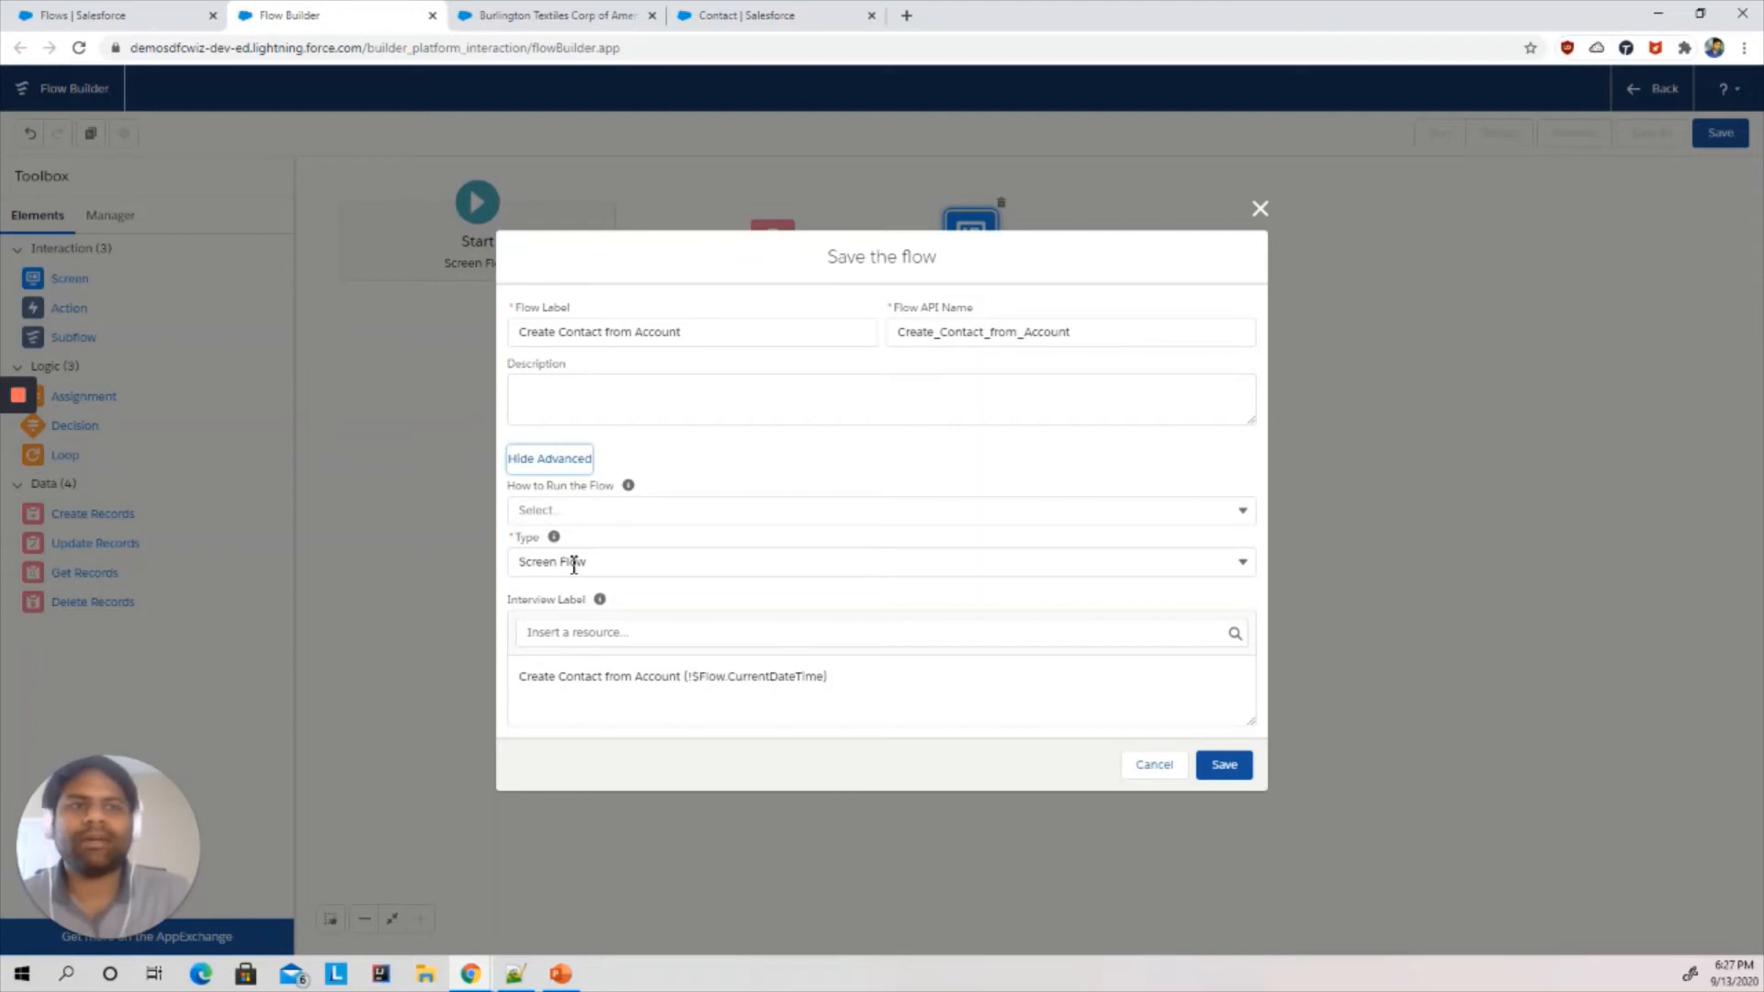
pyautogui.click(1236, 771)
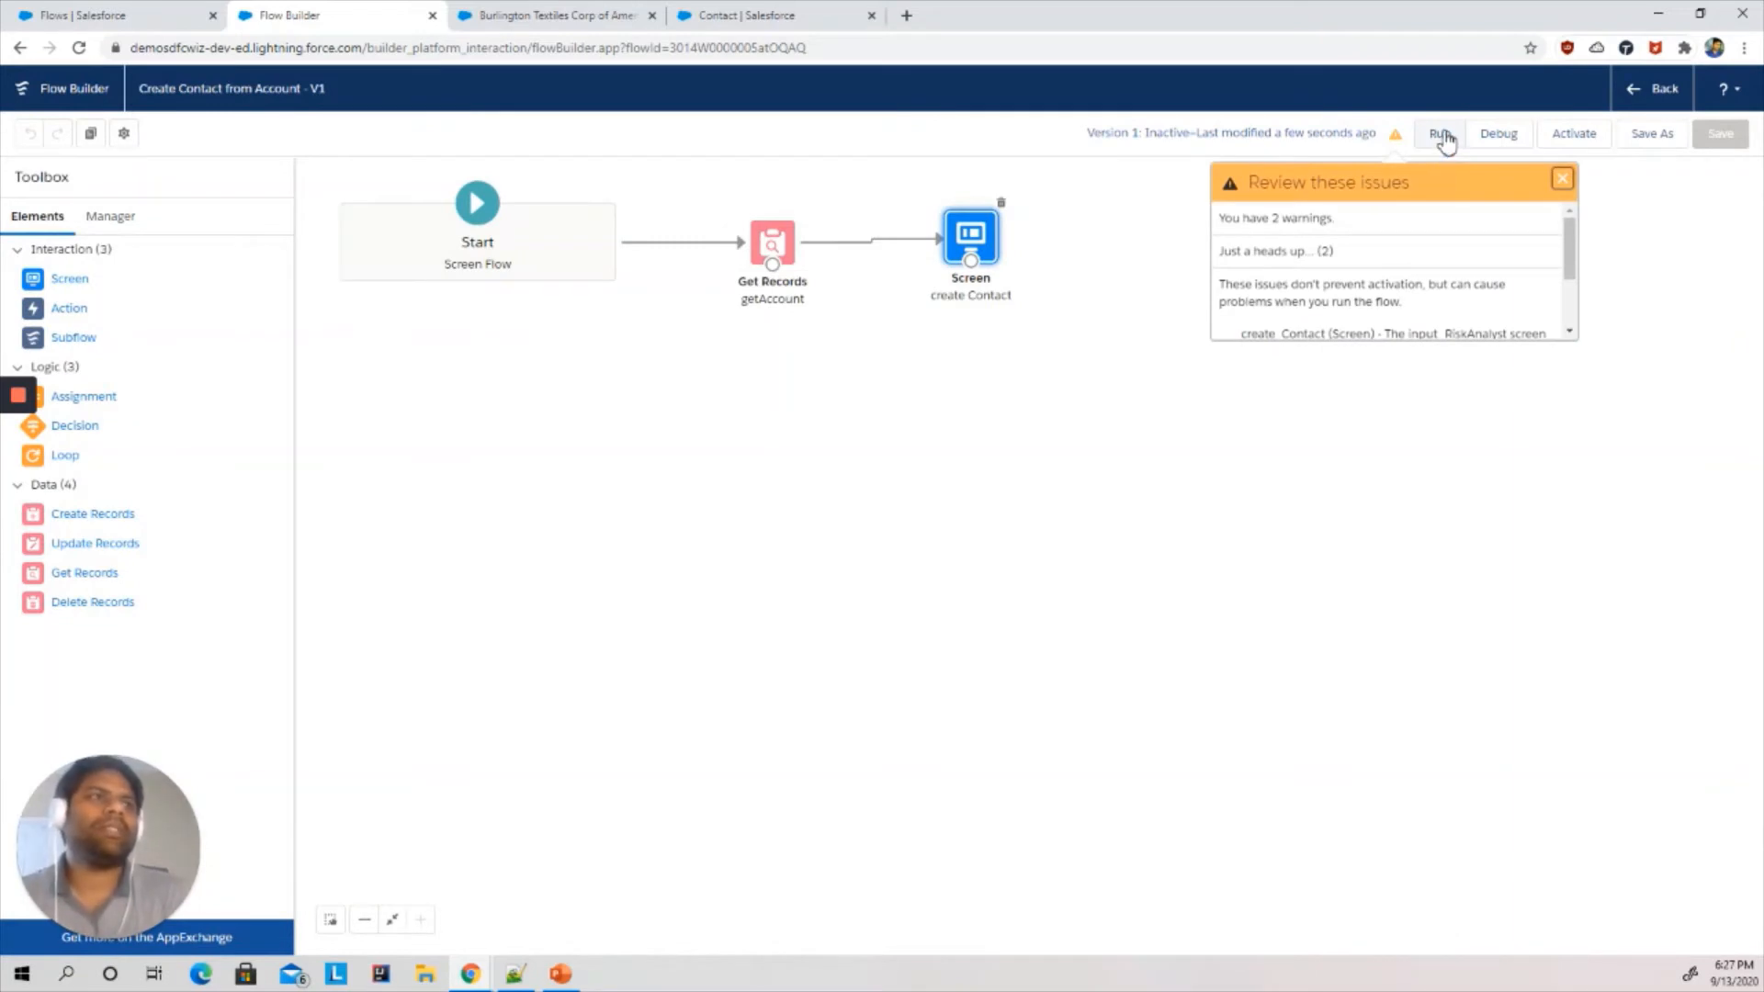
# - Run the flow and test the Risk Analyst toggle to see the conditional lookup appear and hide
pyautogui.click(1443, 136)
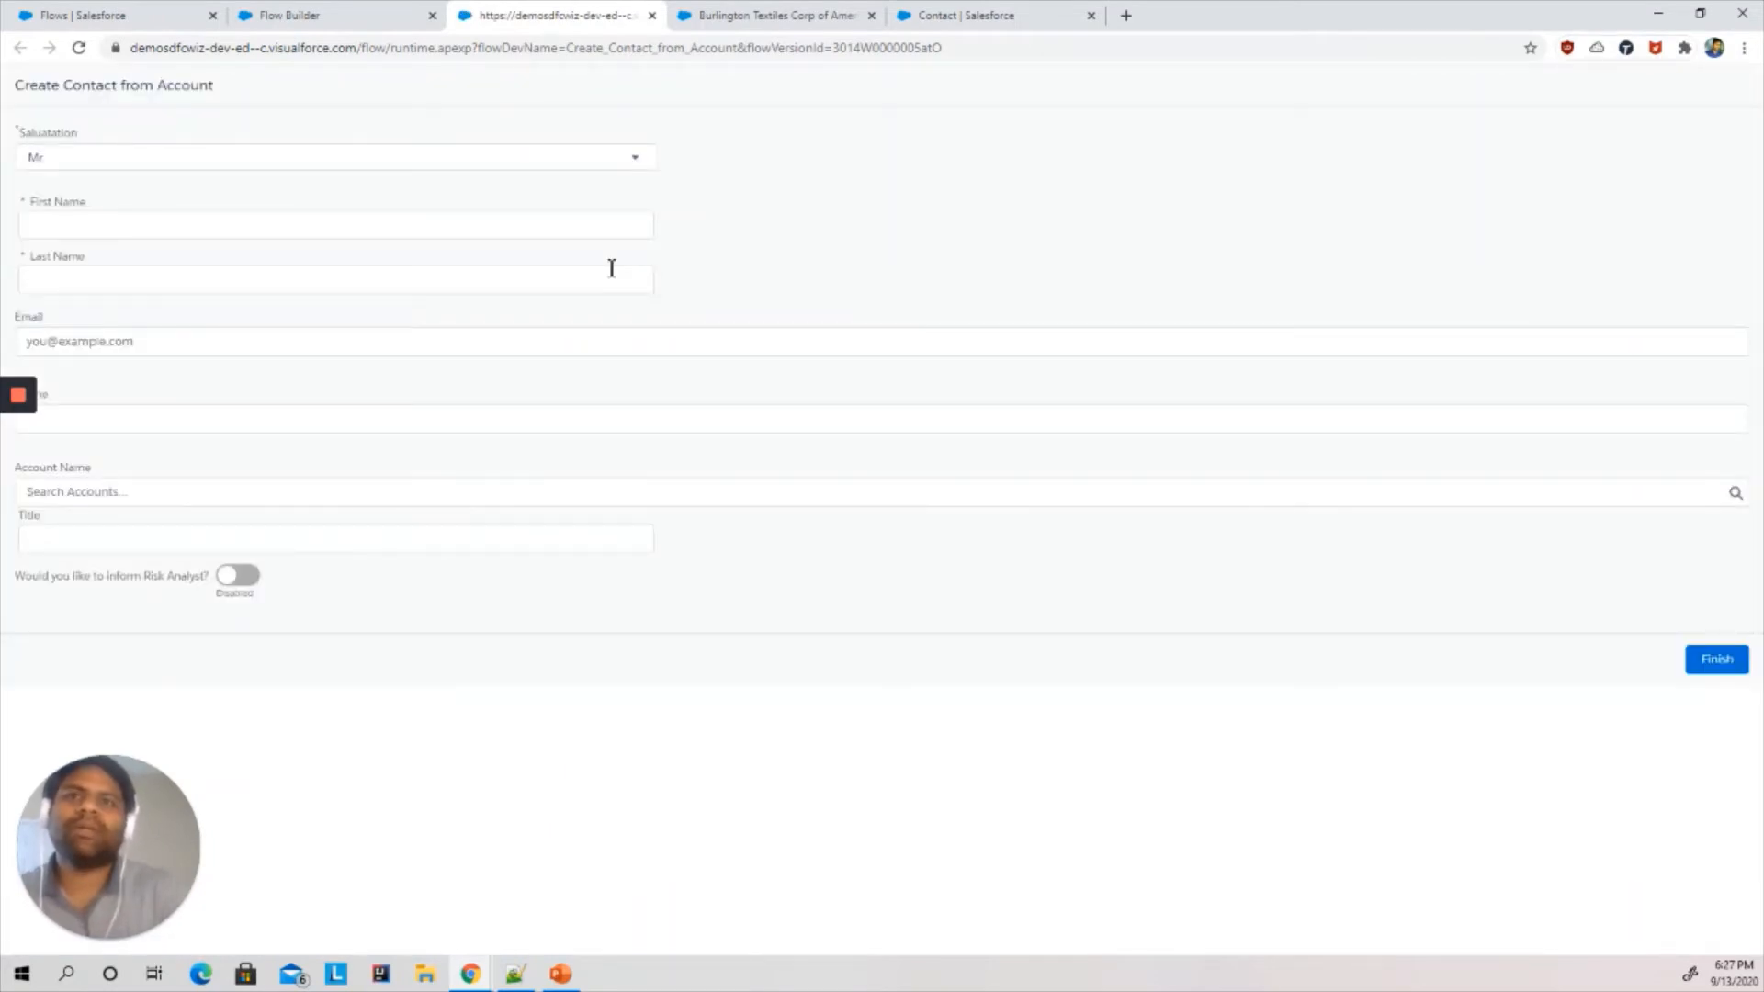
pyautogui.click(91, 162)
pyautogui.click(106, 158)
pyautogui.click(89, 224)
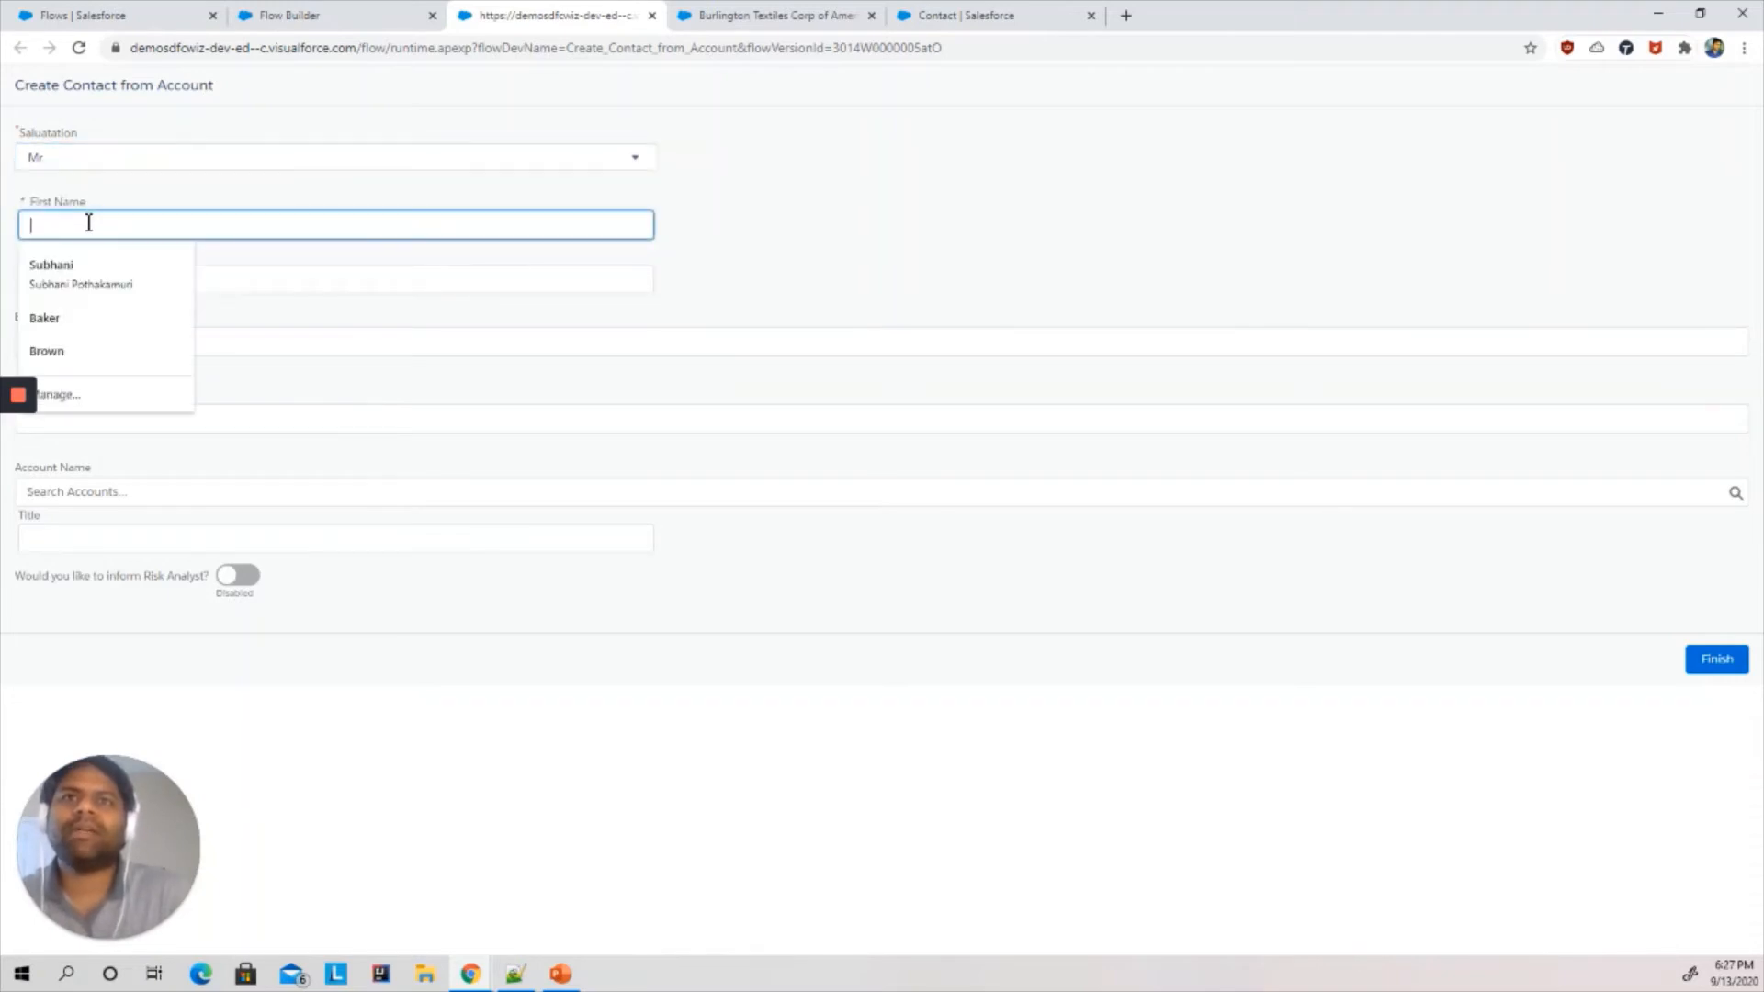
pyautogui.click(397, 267)
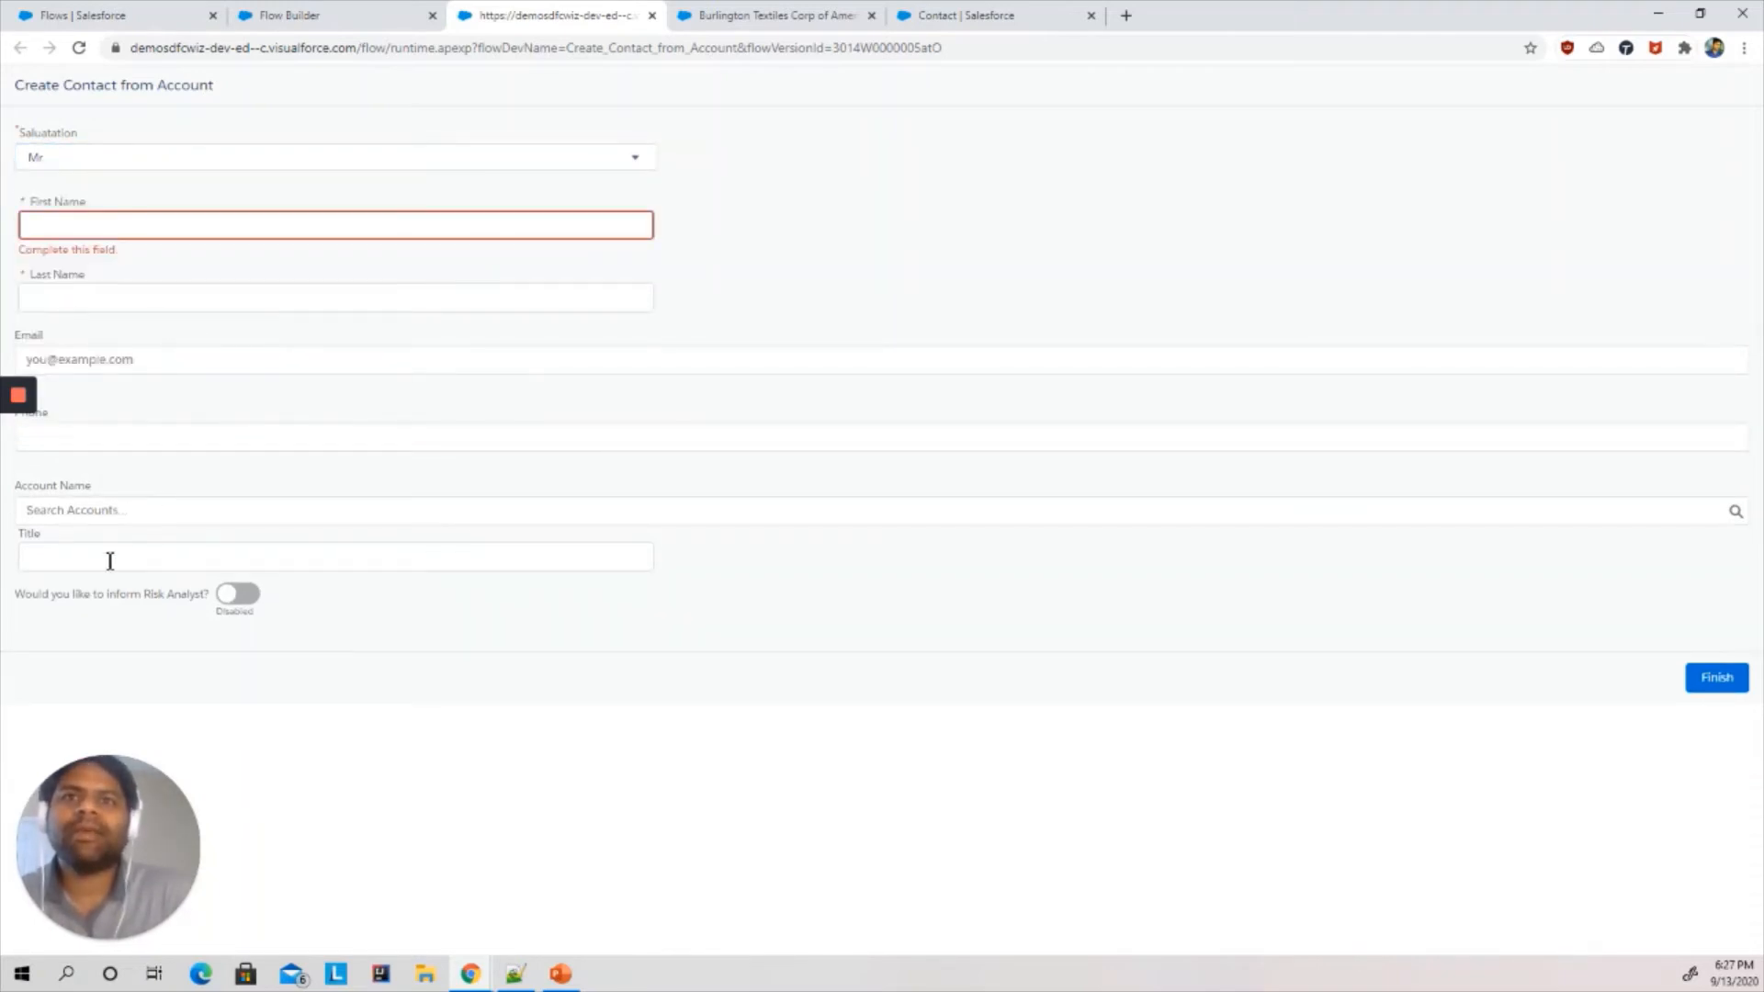
pyautogui.click(245, 602)
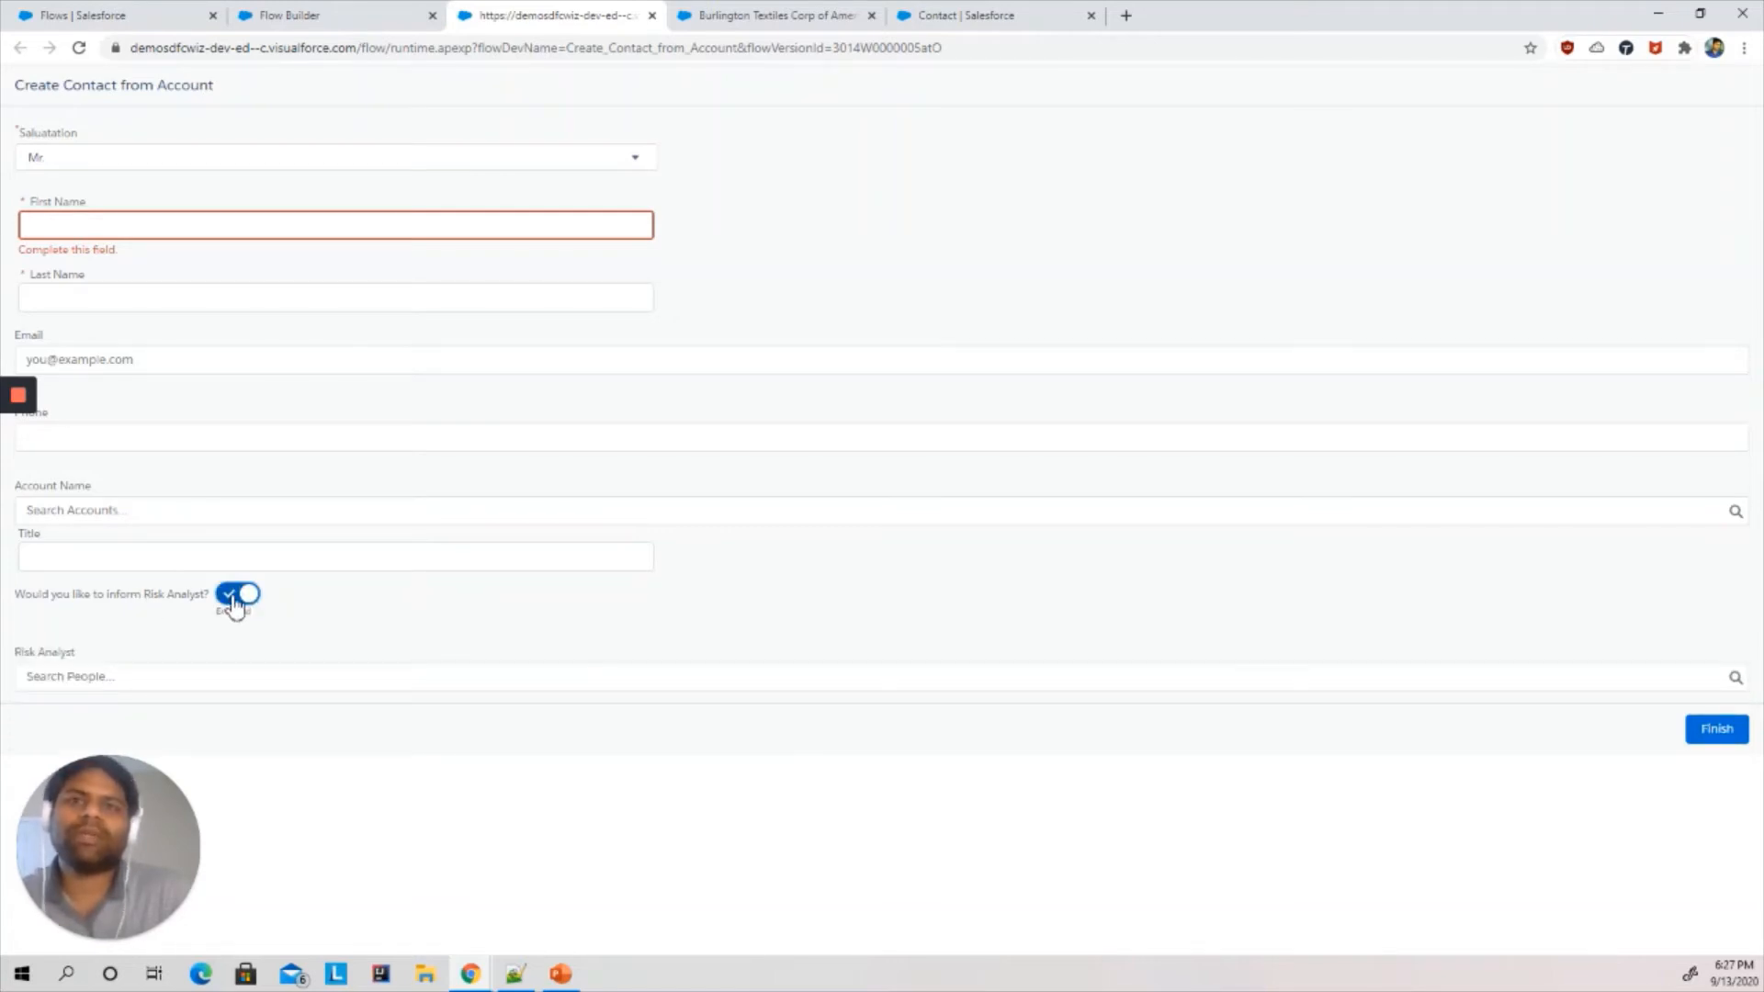
pyautogui.click(237, 599)
pyautogui.click(238, 599)
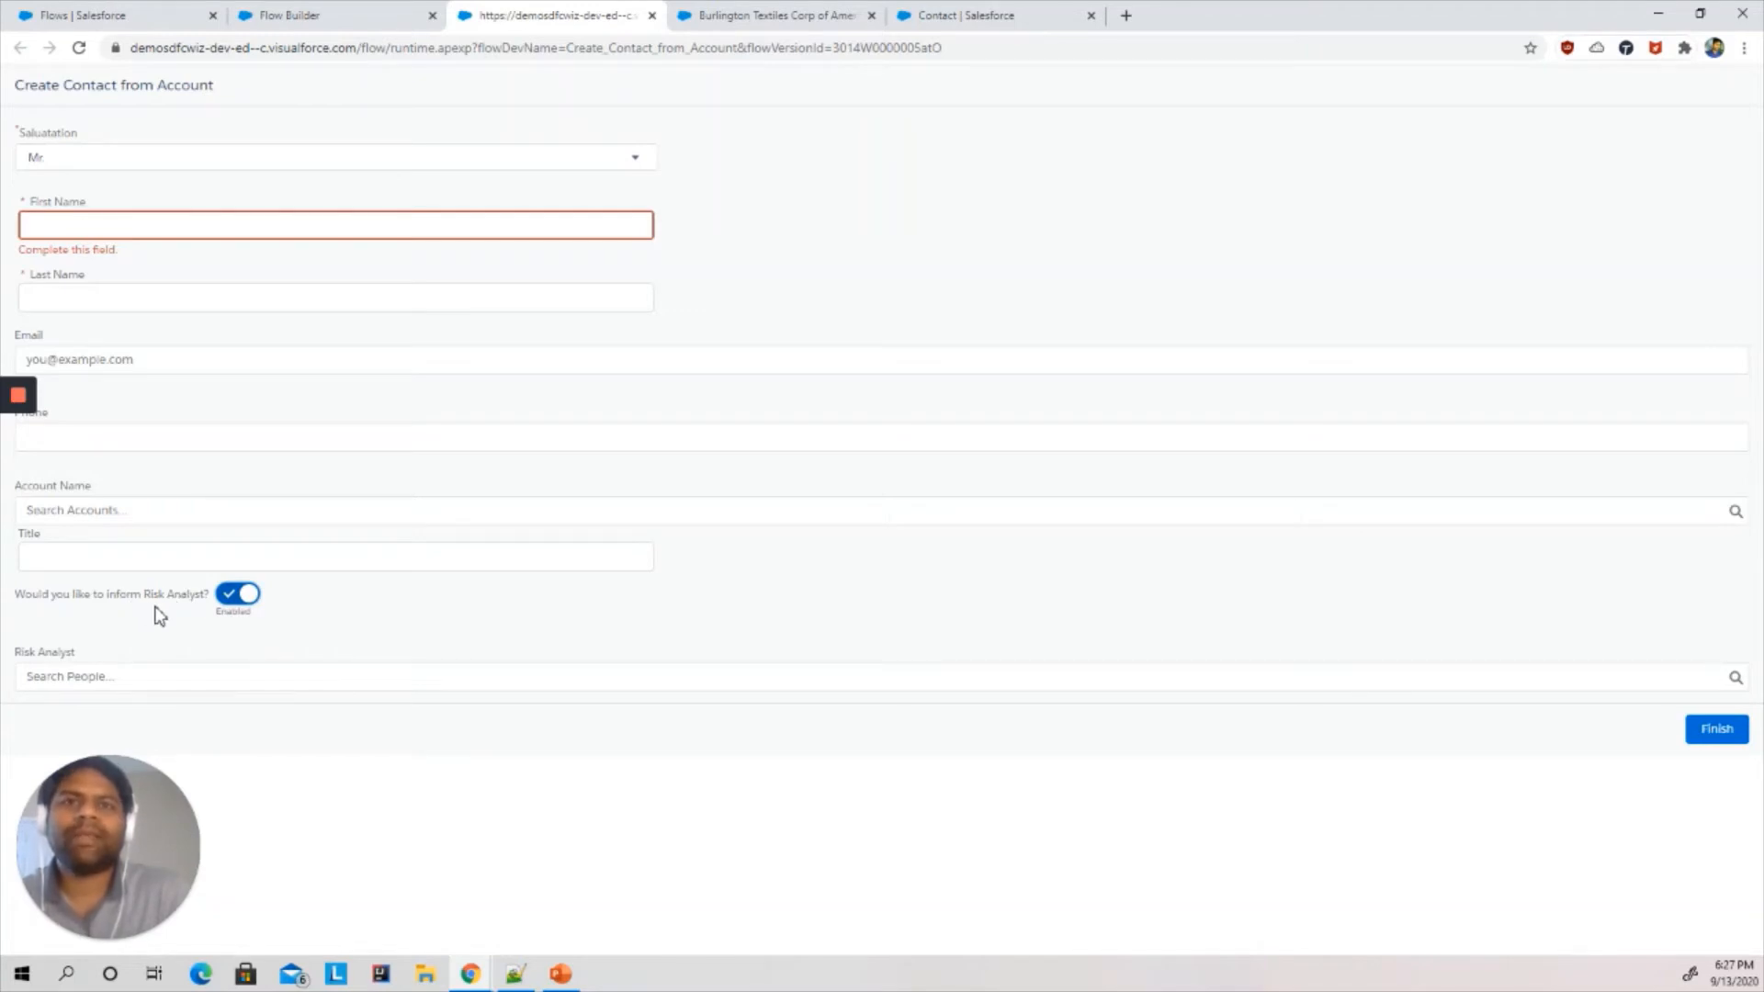
pyautogui.click(237, 597)
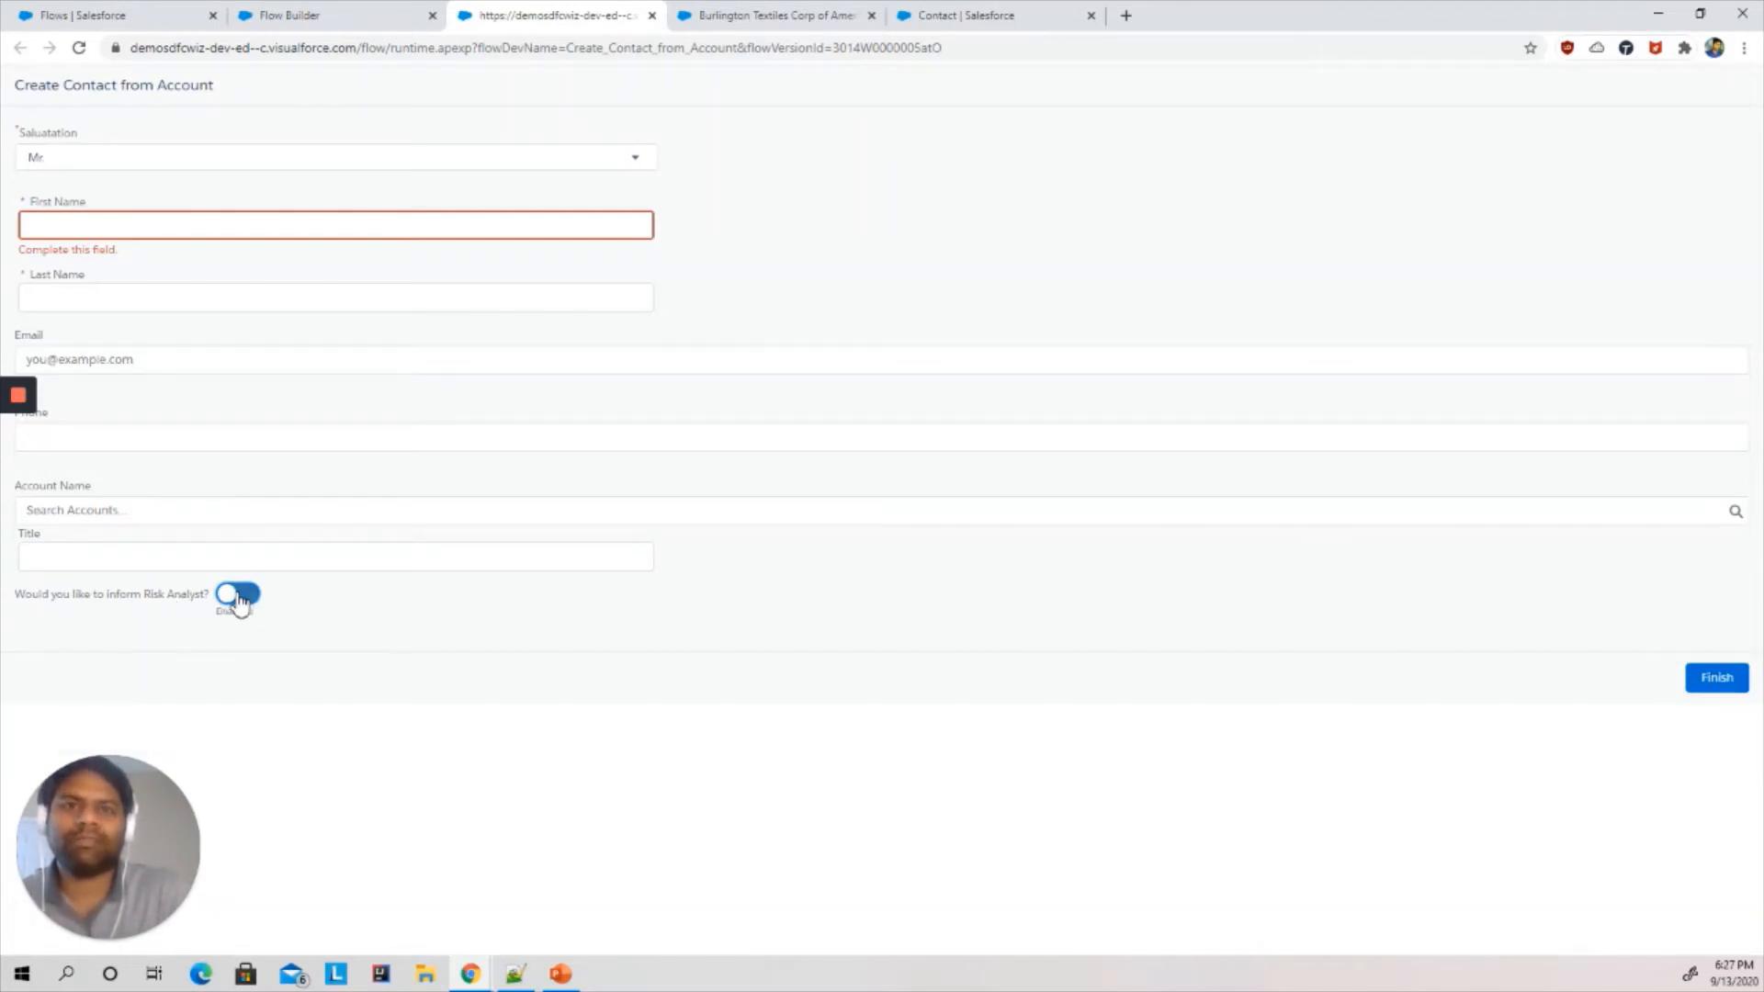
# - Add a Create Records element labeled Create Contact Record that creates one Contact using separate resources and literal values
pyautogui.click(347, 12)
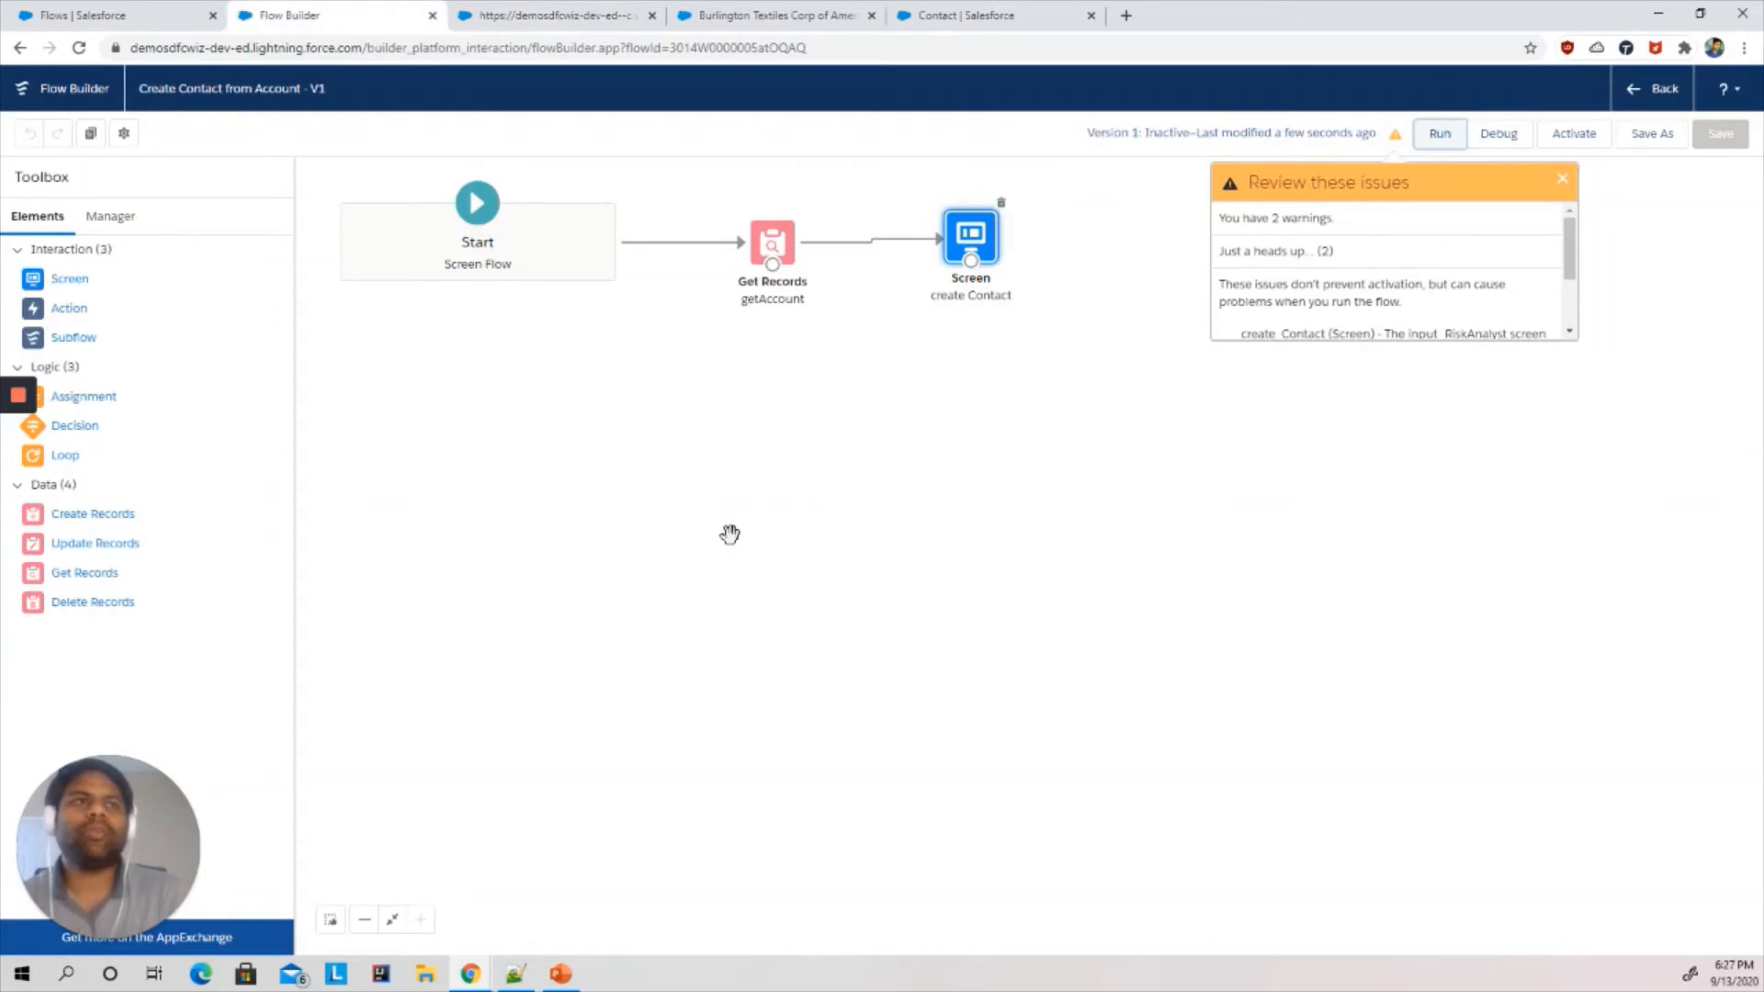
pyautogui.click(1562, 180)
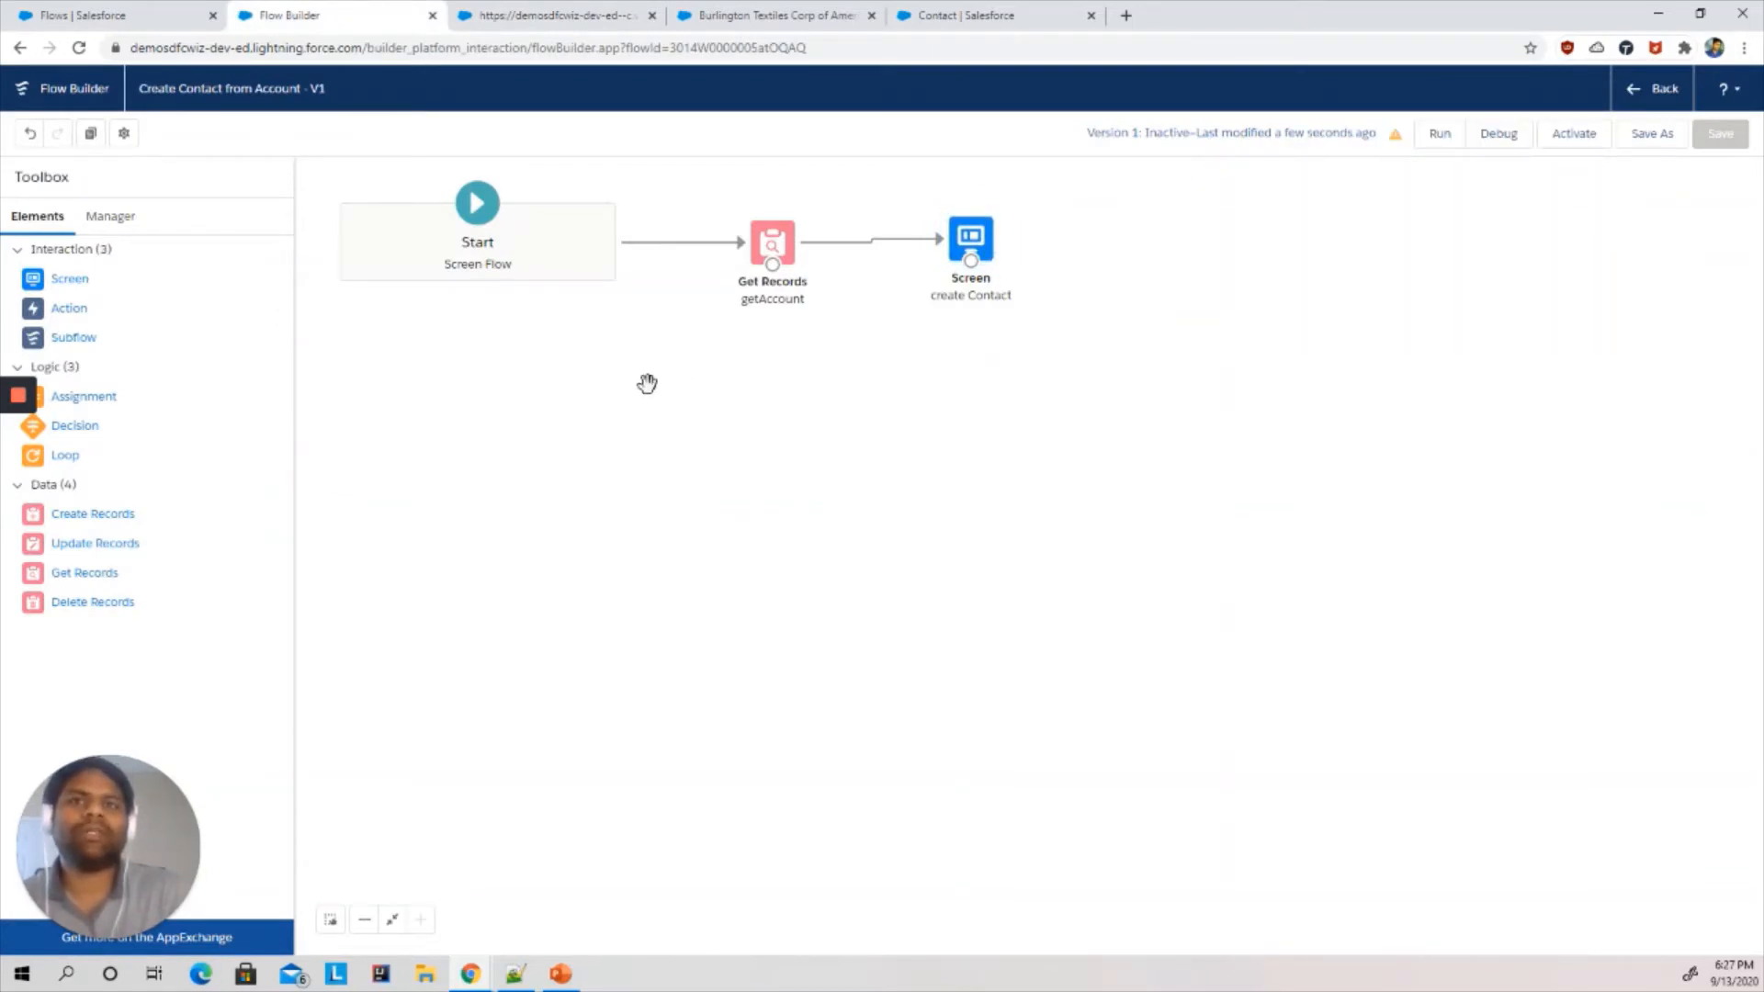
pyautogui.moveTo(92, 514); pyautogui.dragTo(1187, 259)
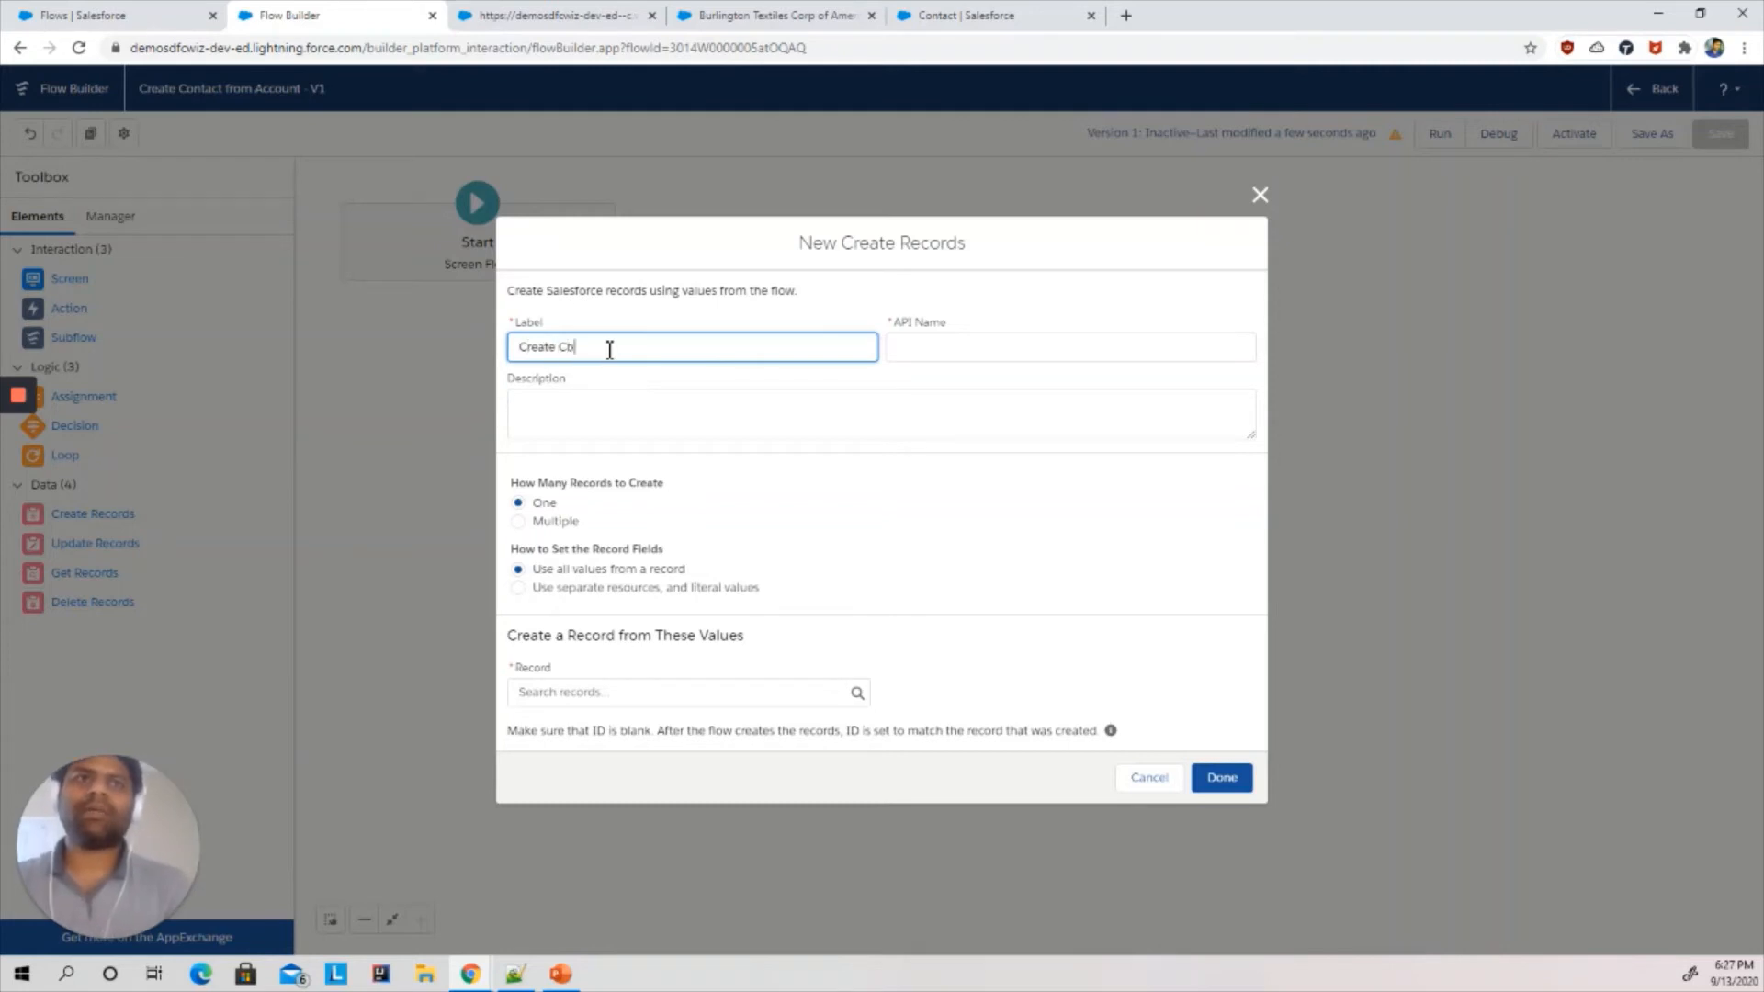
pyautogui.write('Create Contact Record')
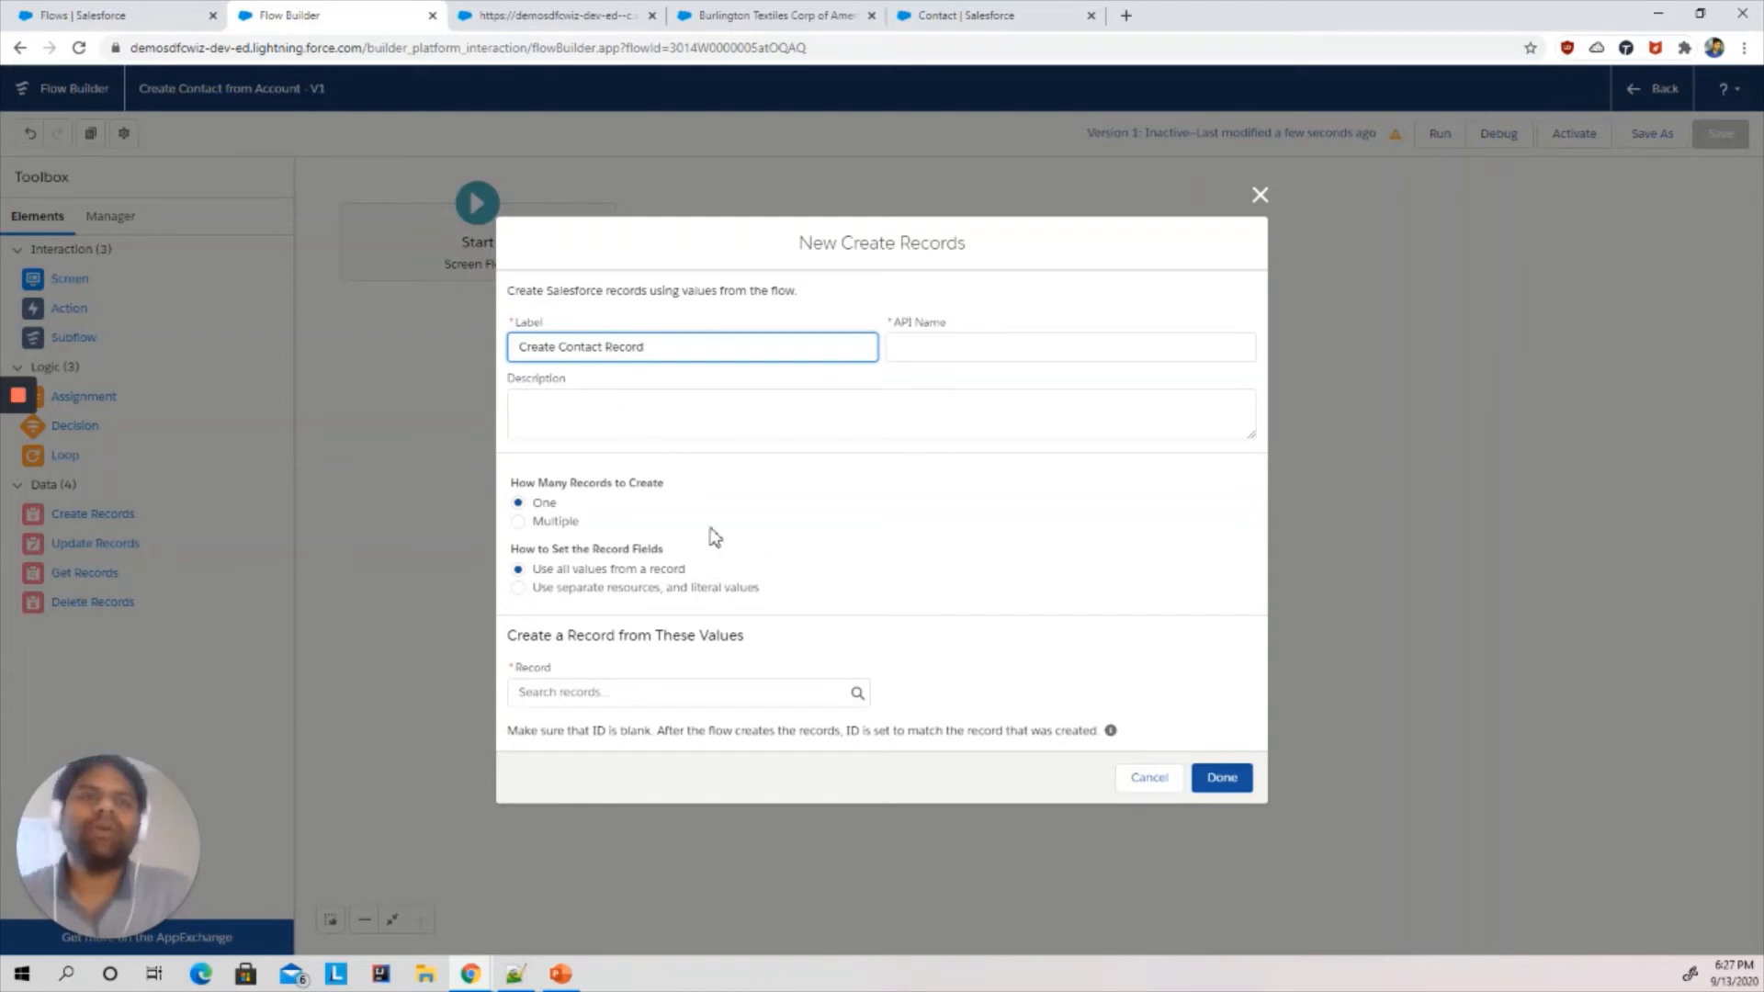
pyautogui.click(749, 529)
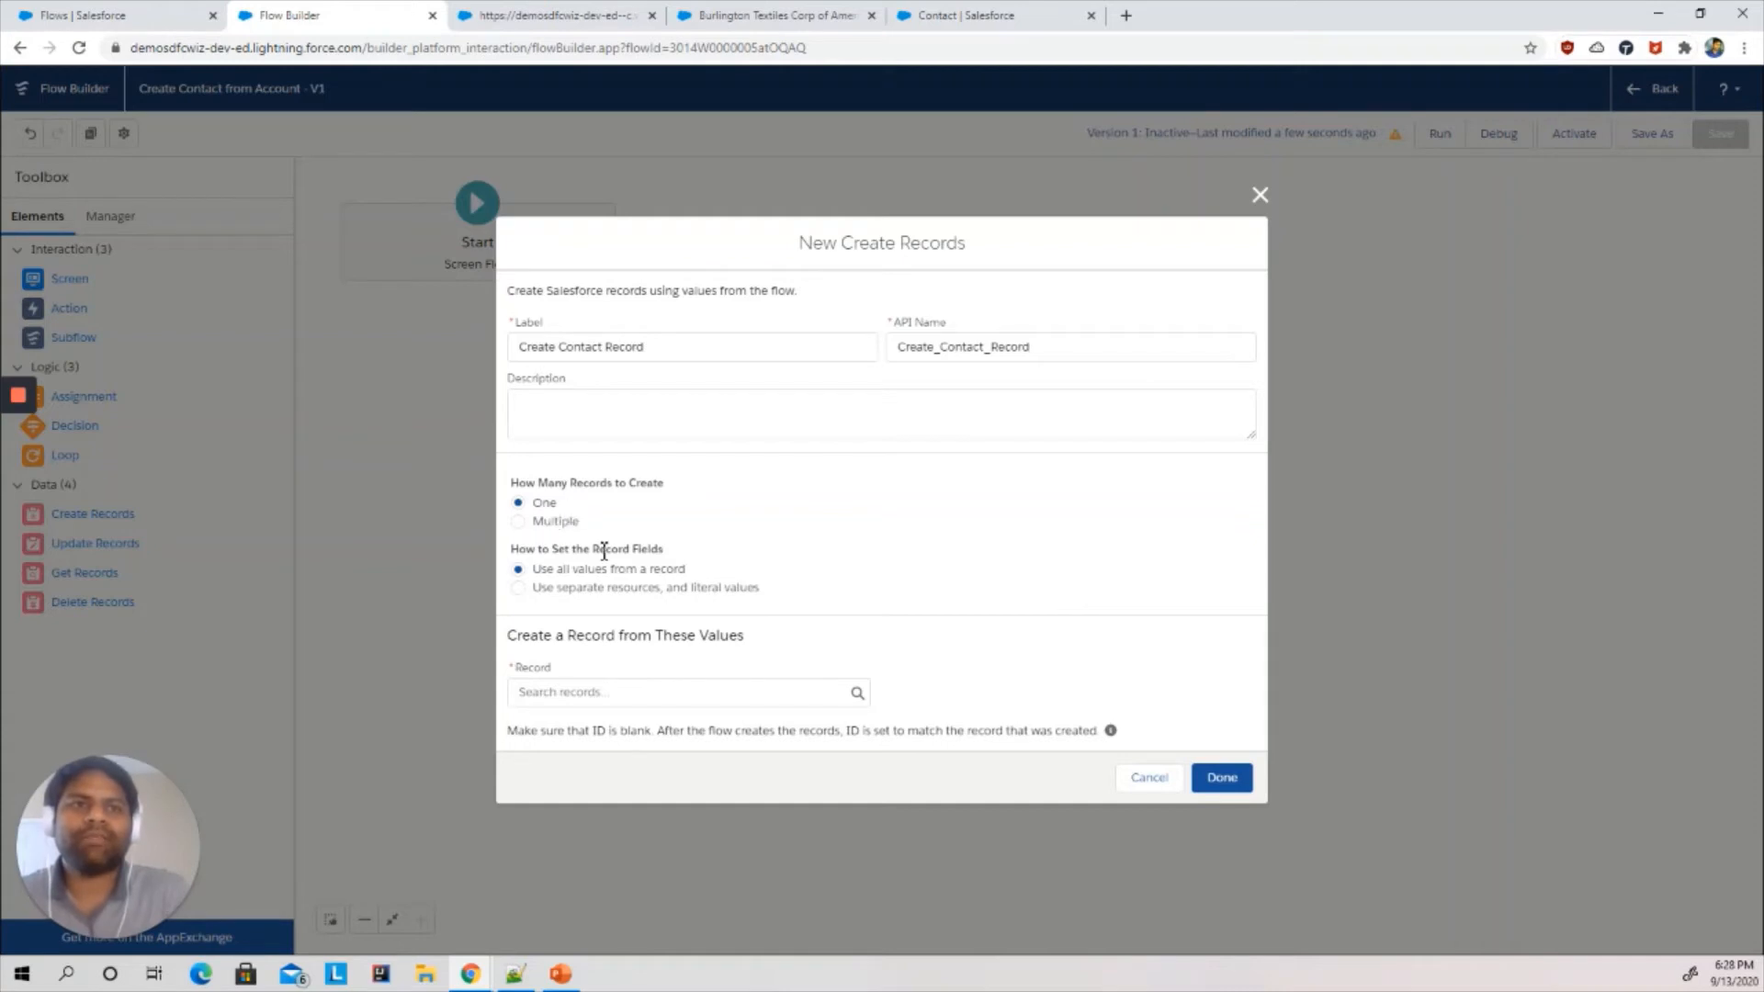
pyautogui.click(581, 591)
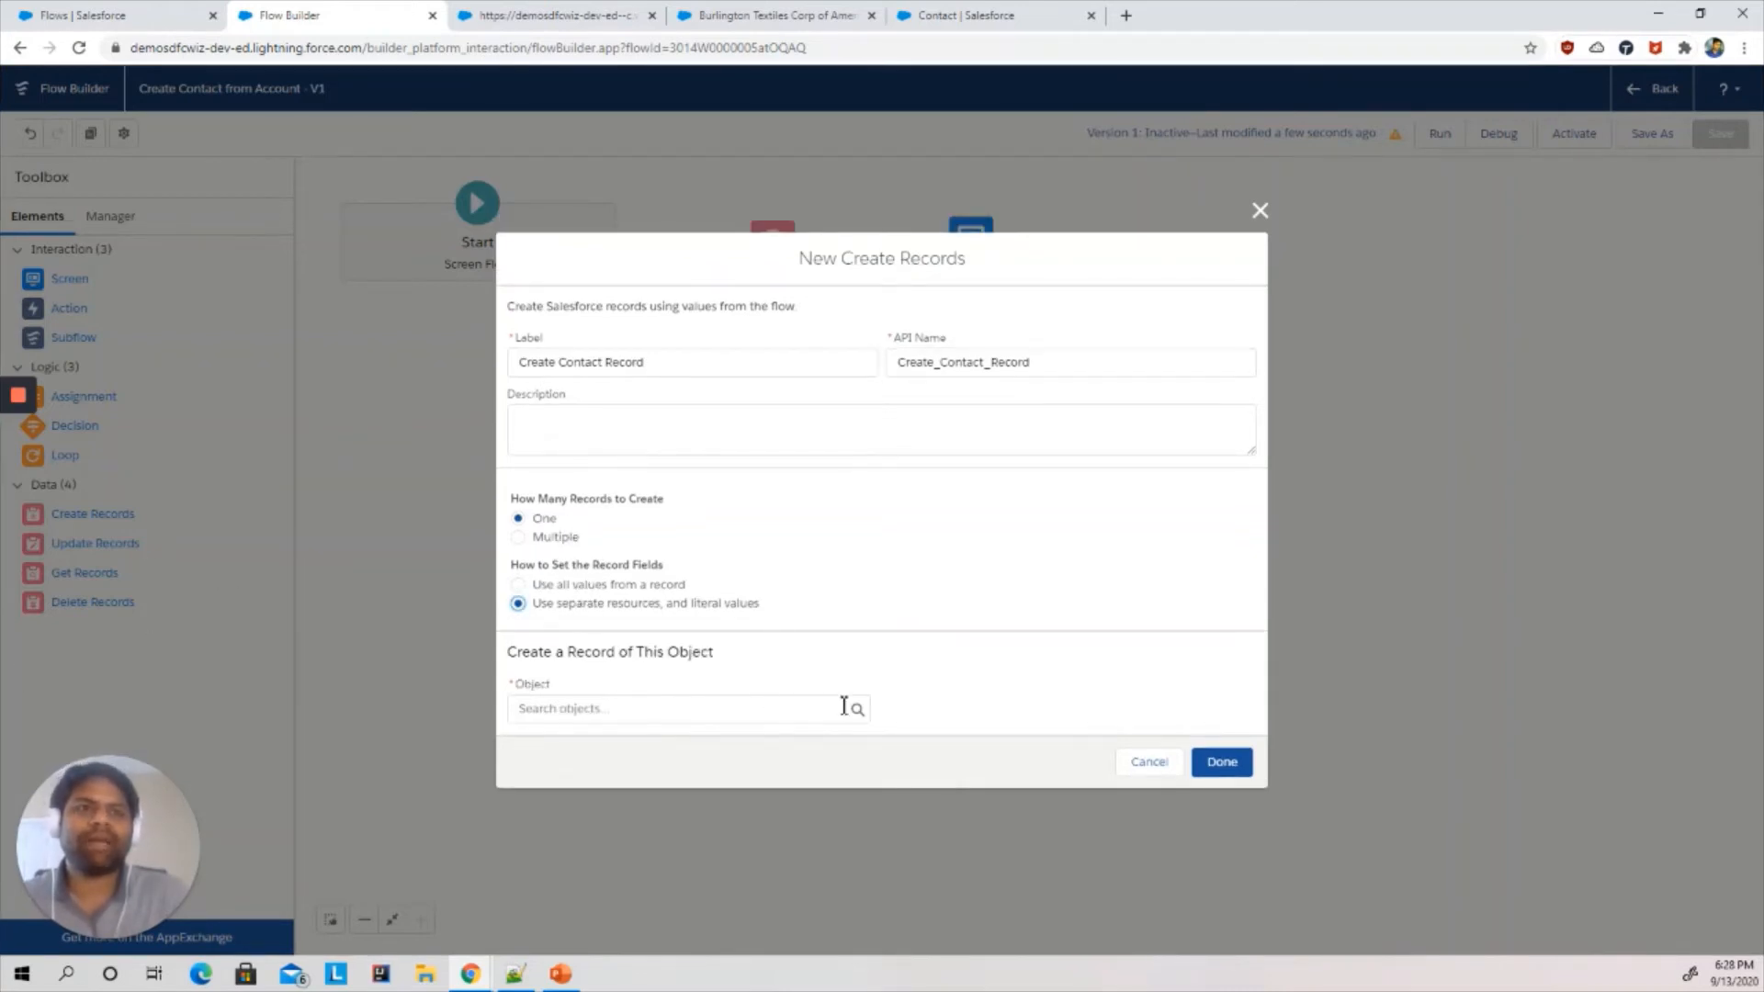
pyautogui.click(641, 709)
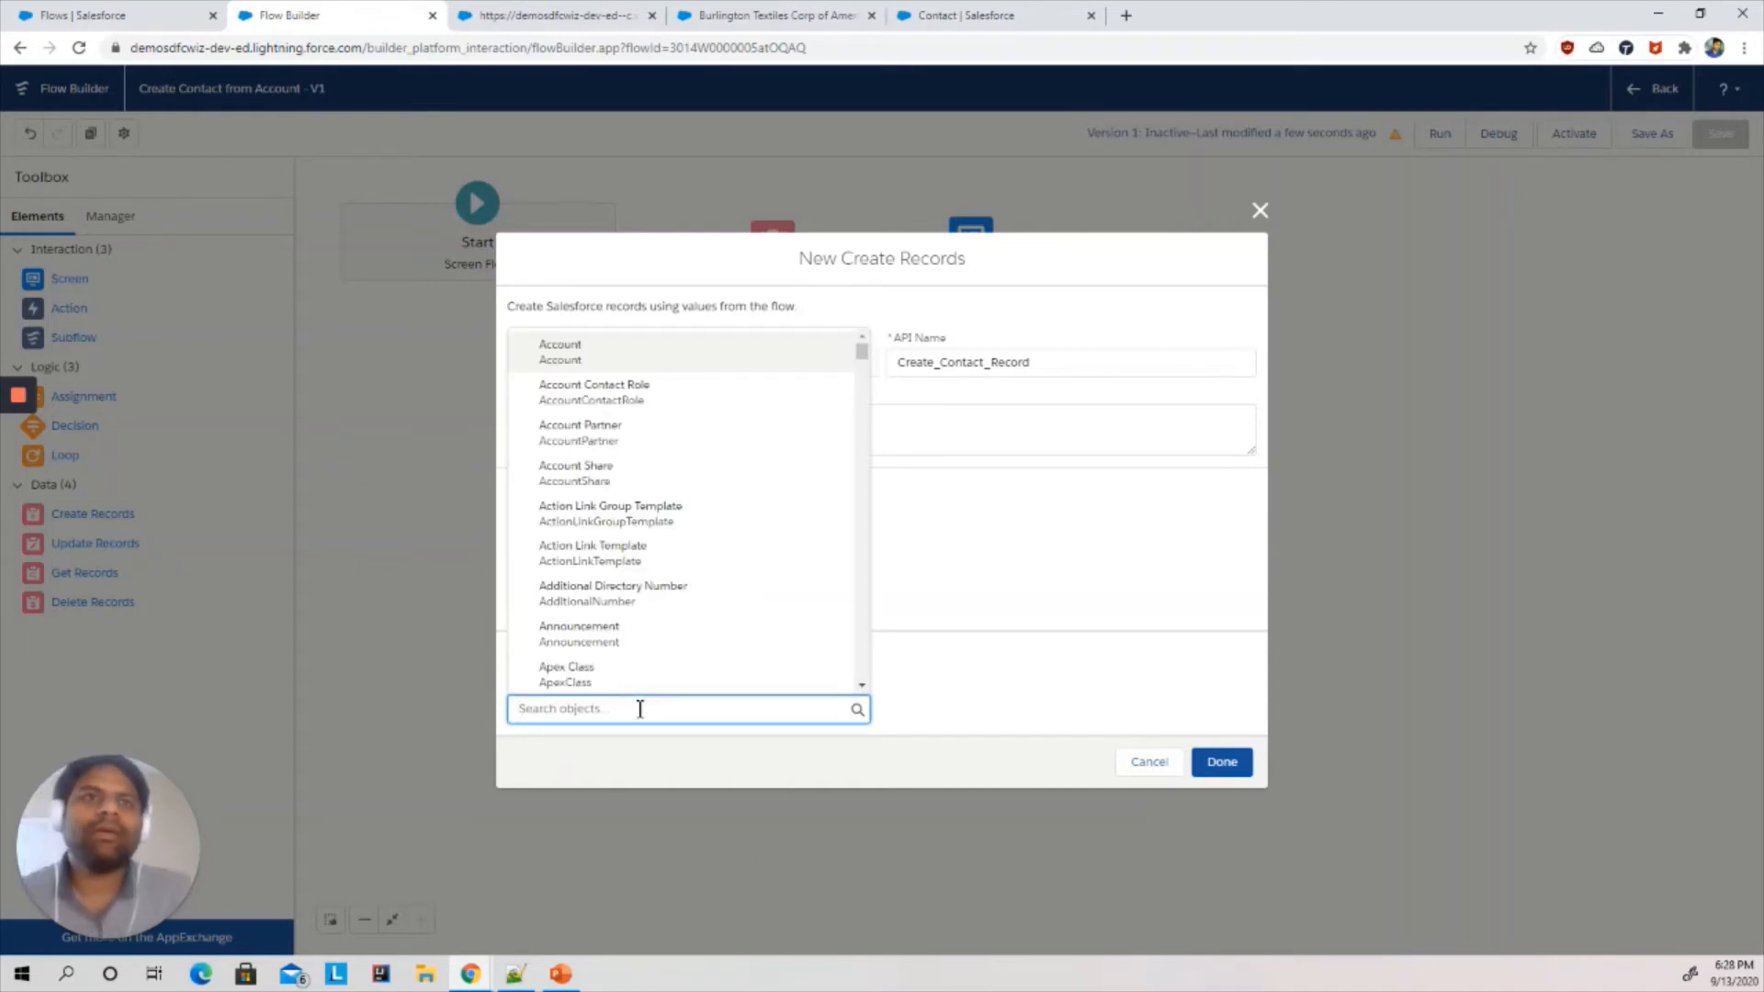
pyautogui.write('con')
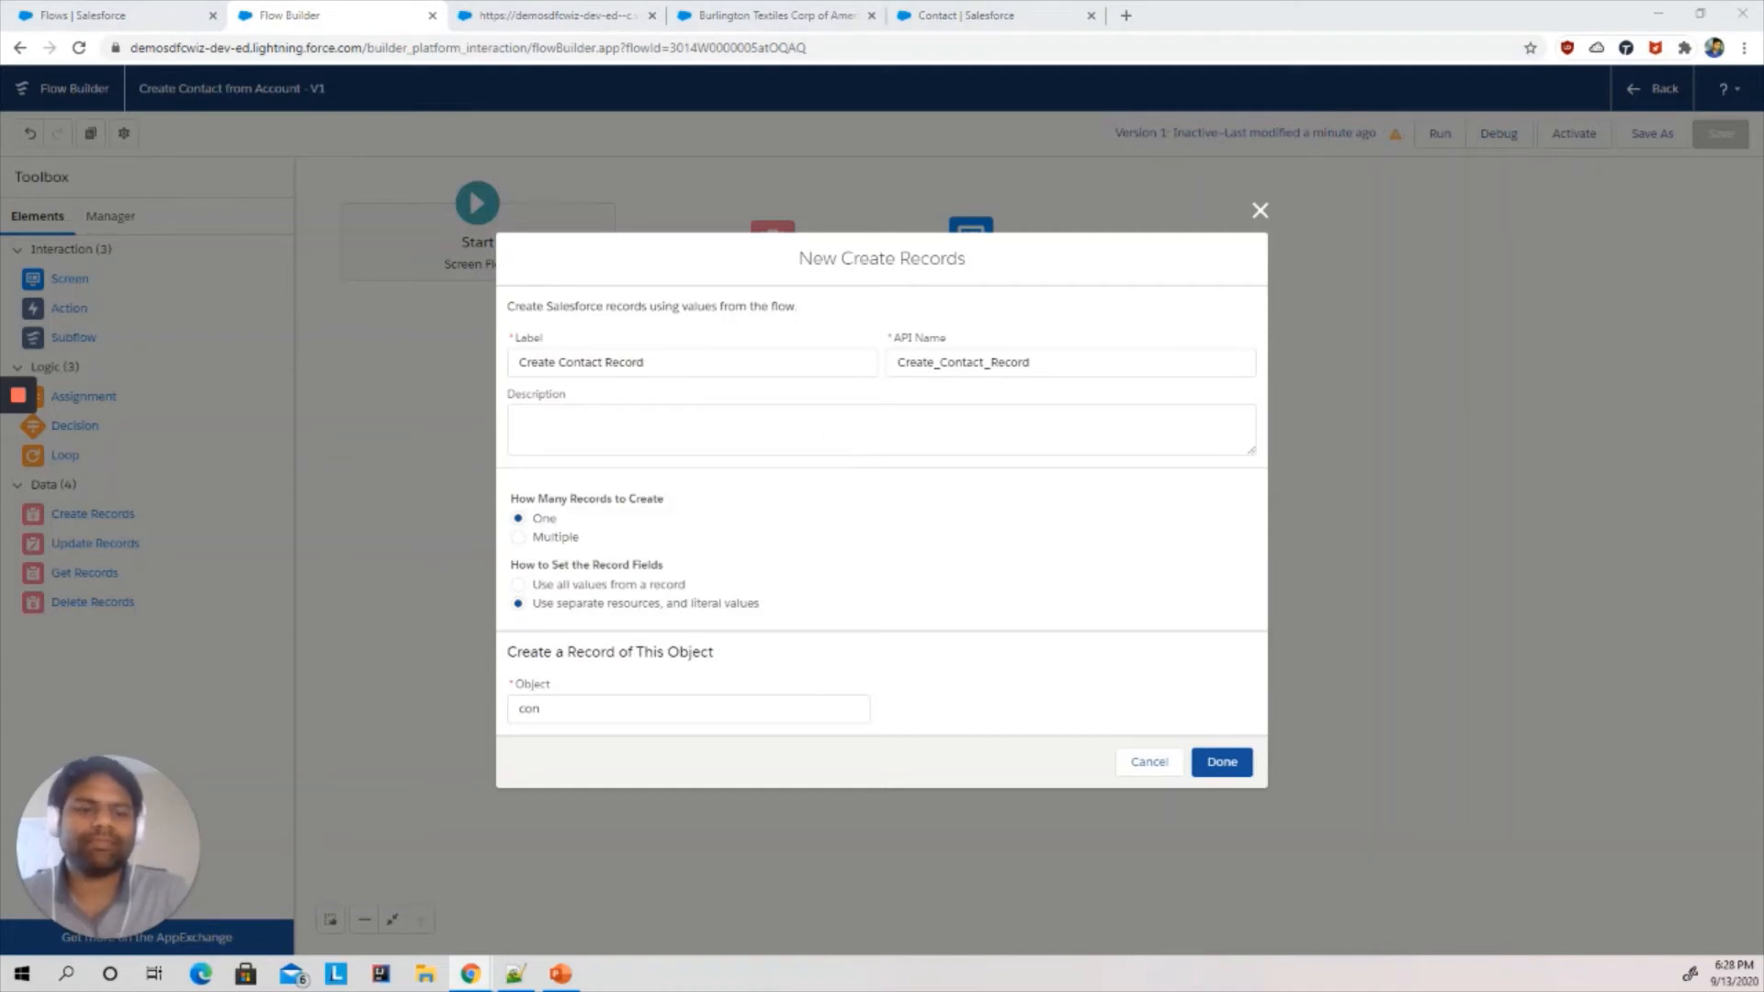
pyautogui.click(562, 713)
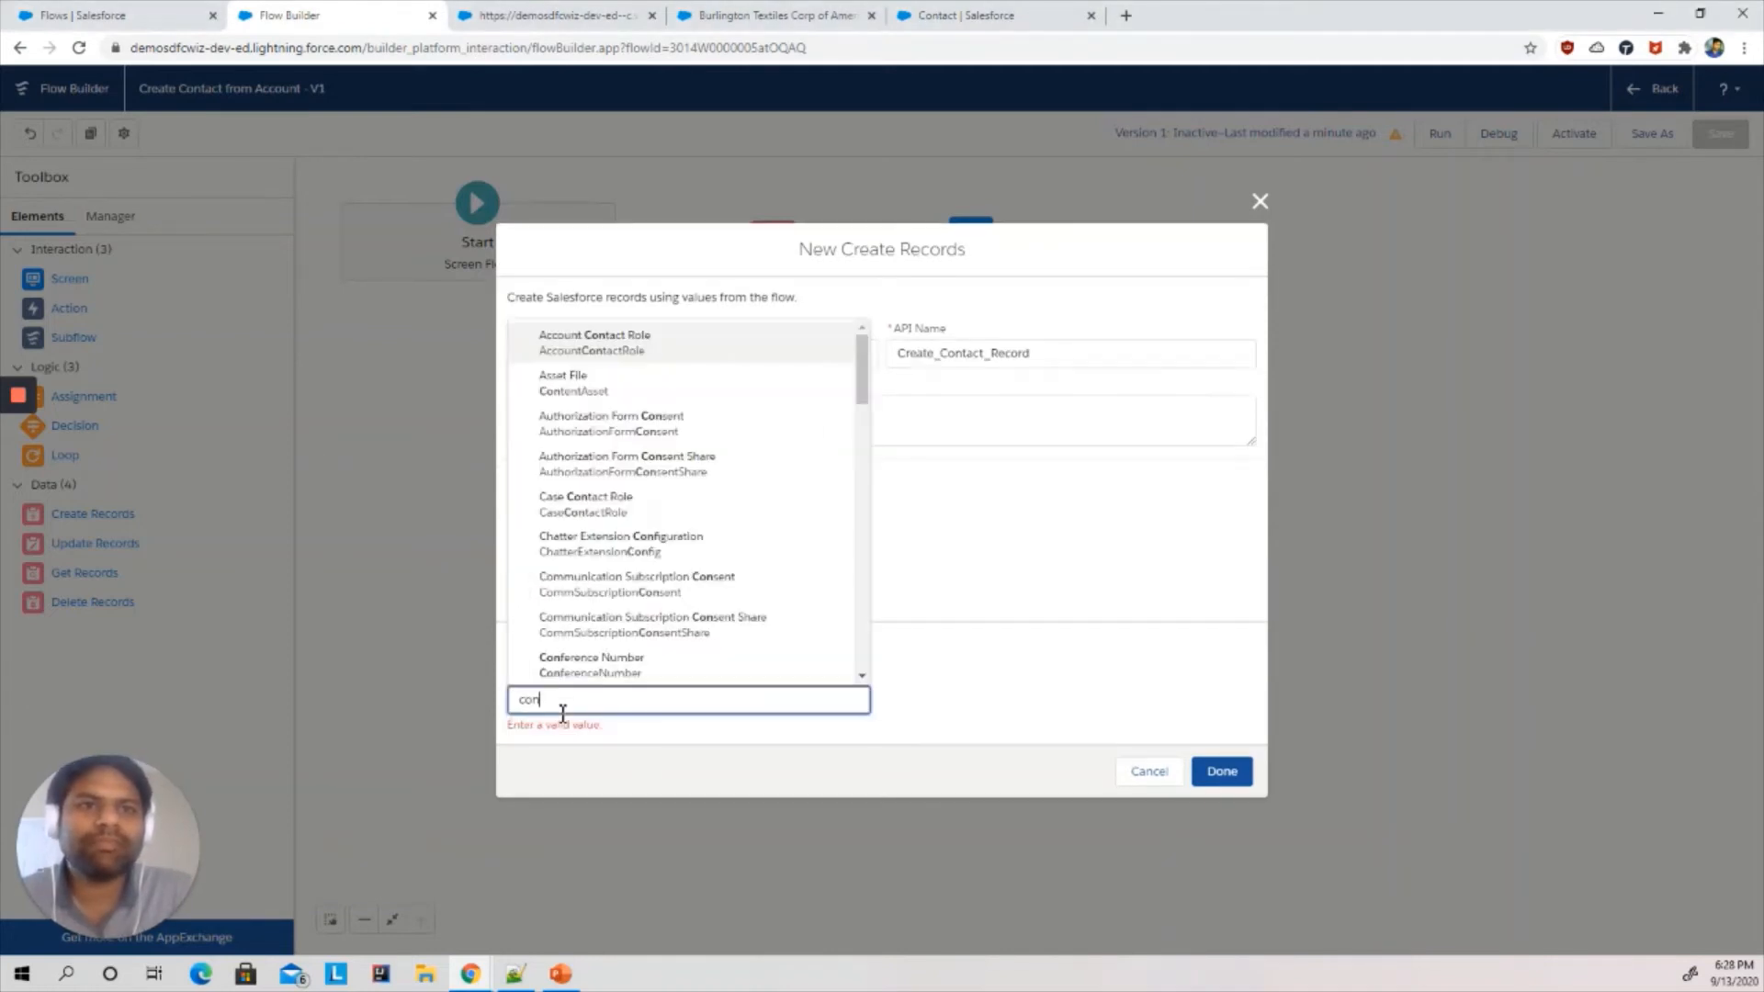
pyautogui.write('ta')
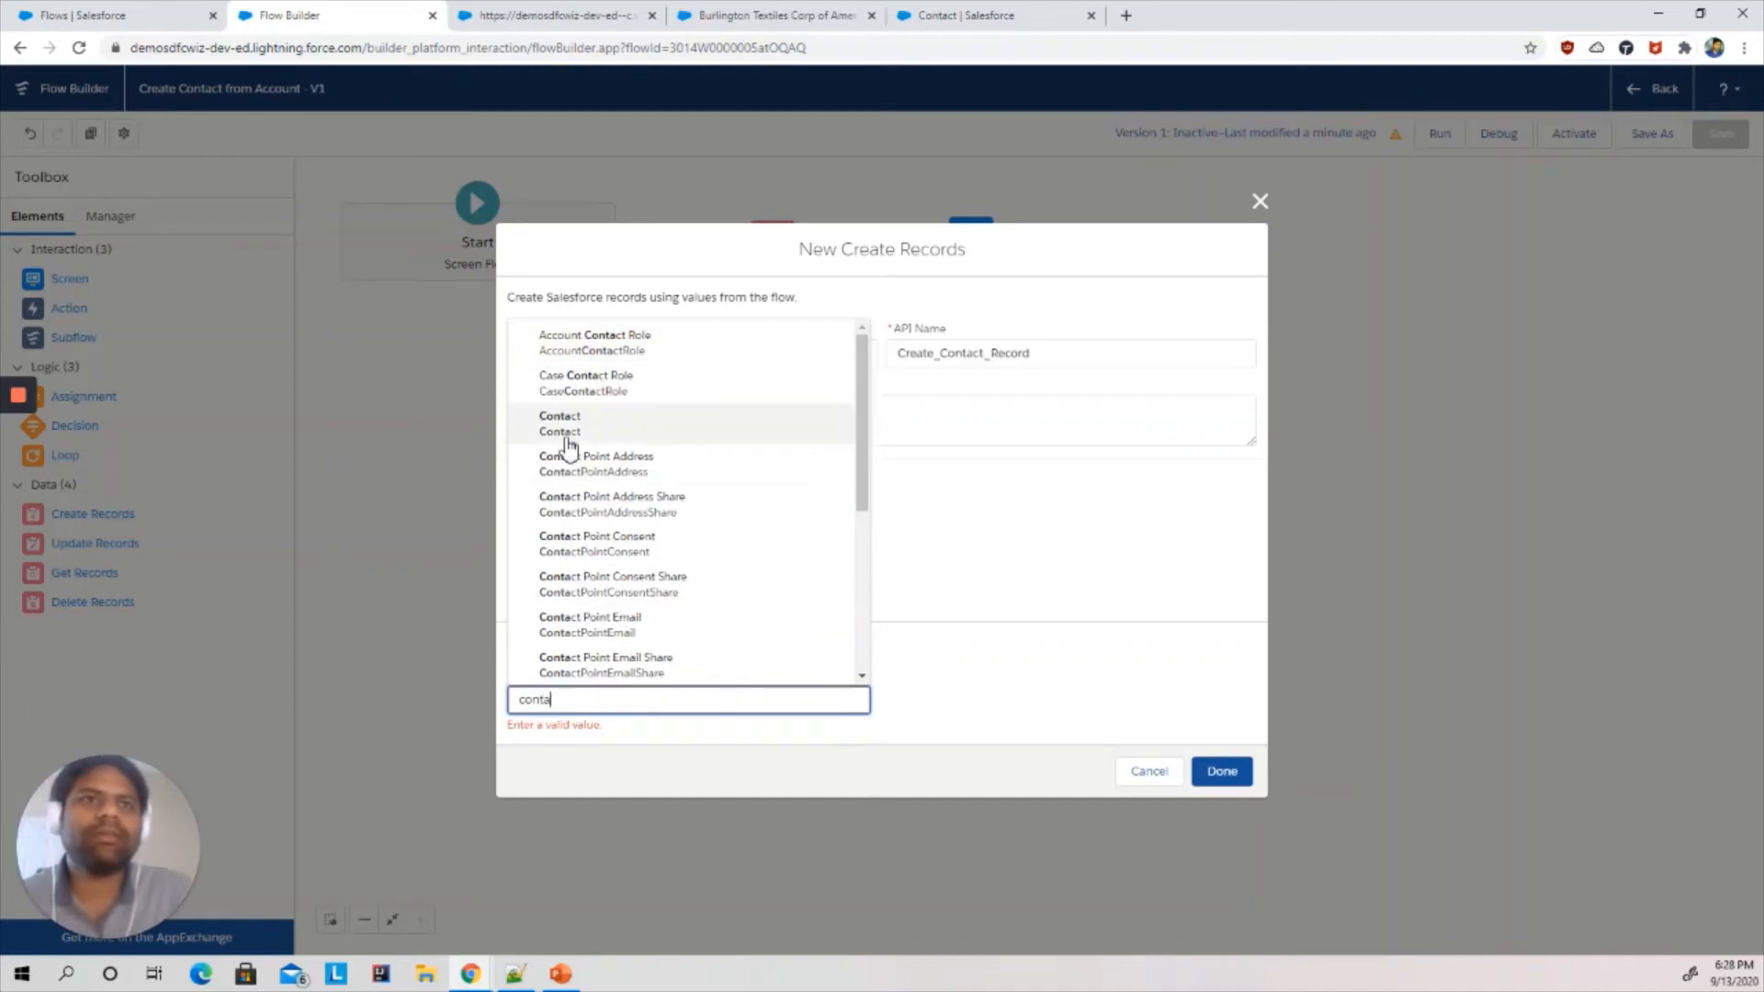
pyautogui.click(566, 441)
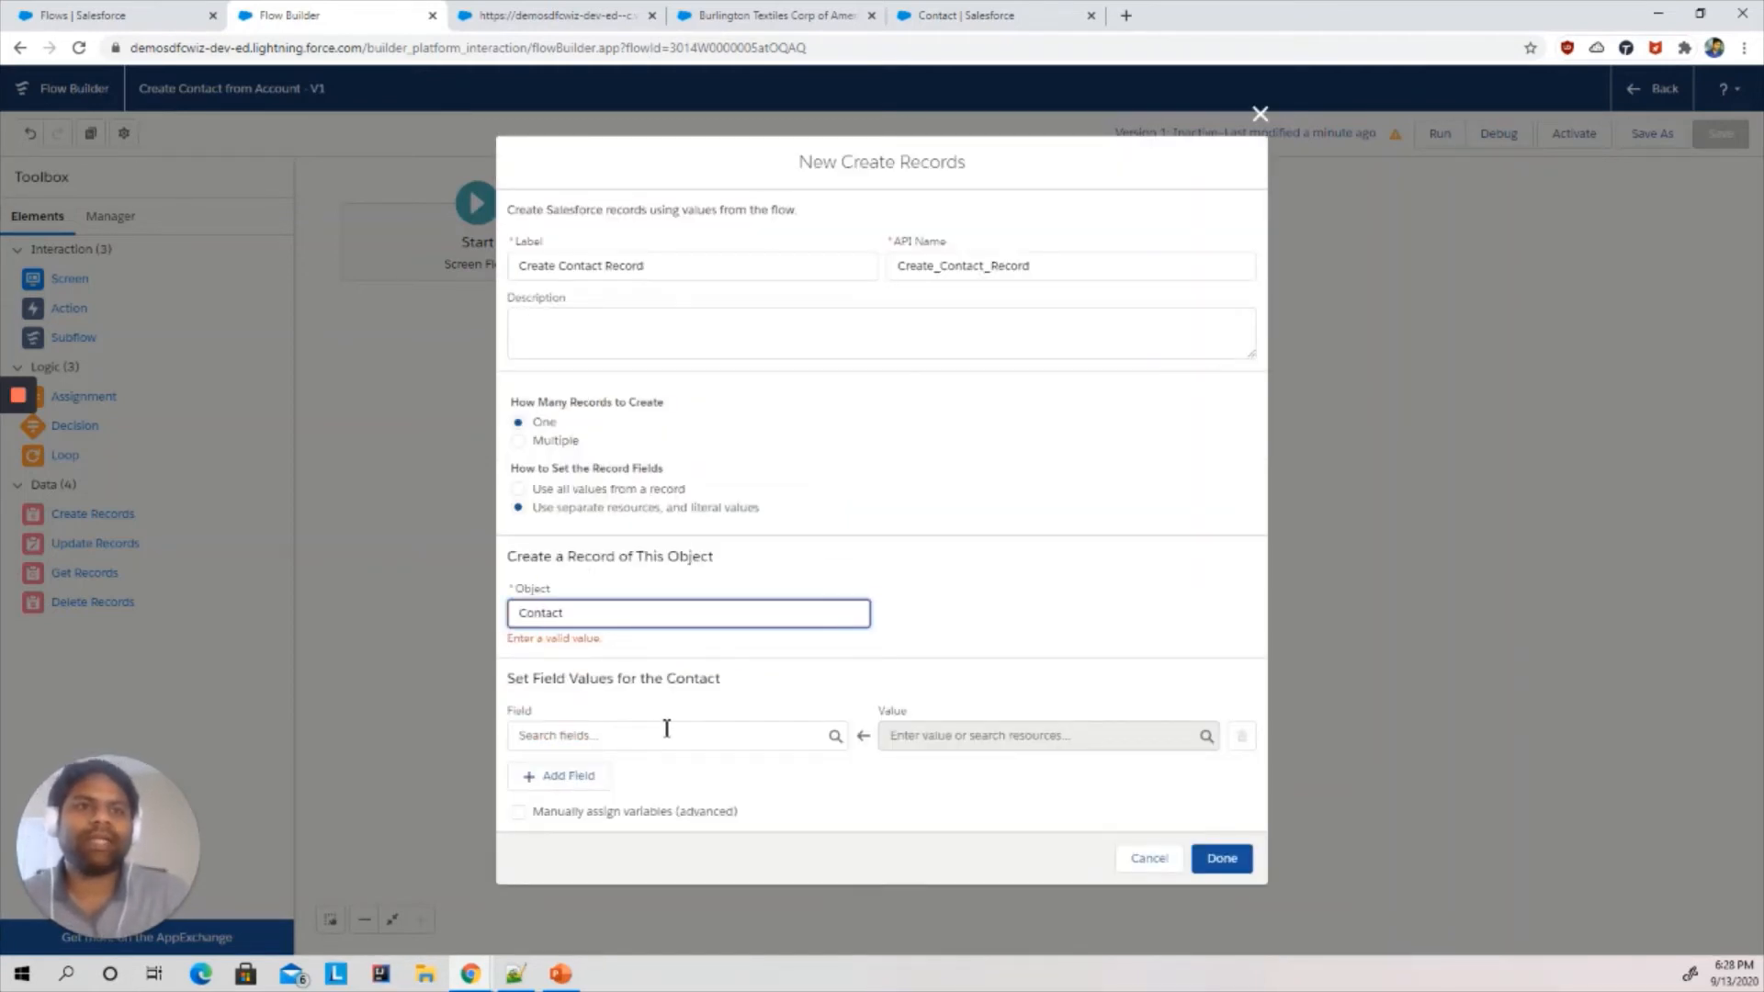
# - Map the Contact's Salutation field to the {!input_Salutation} screen input
pyautogui.click(667, 732)
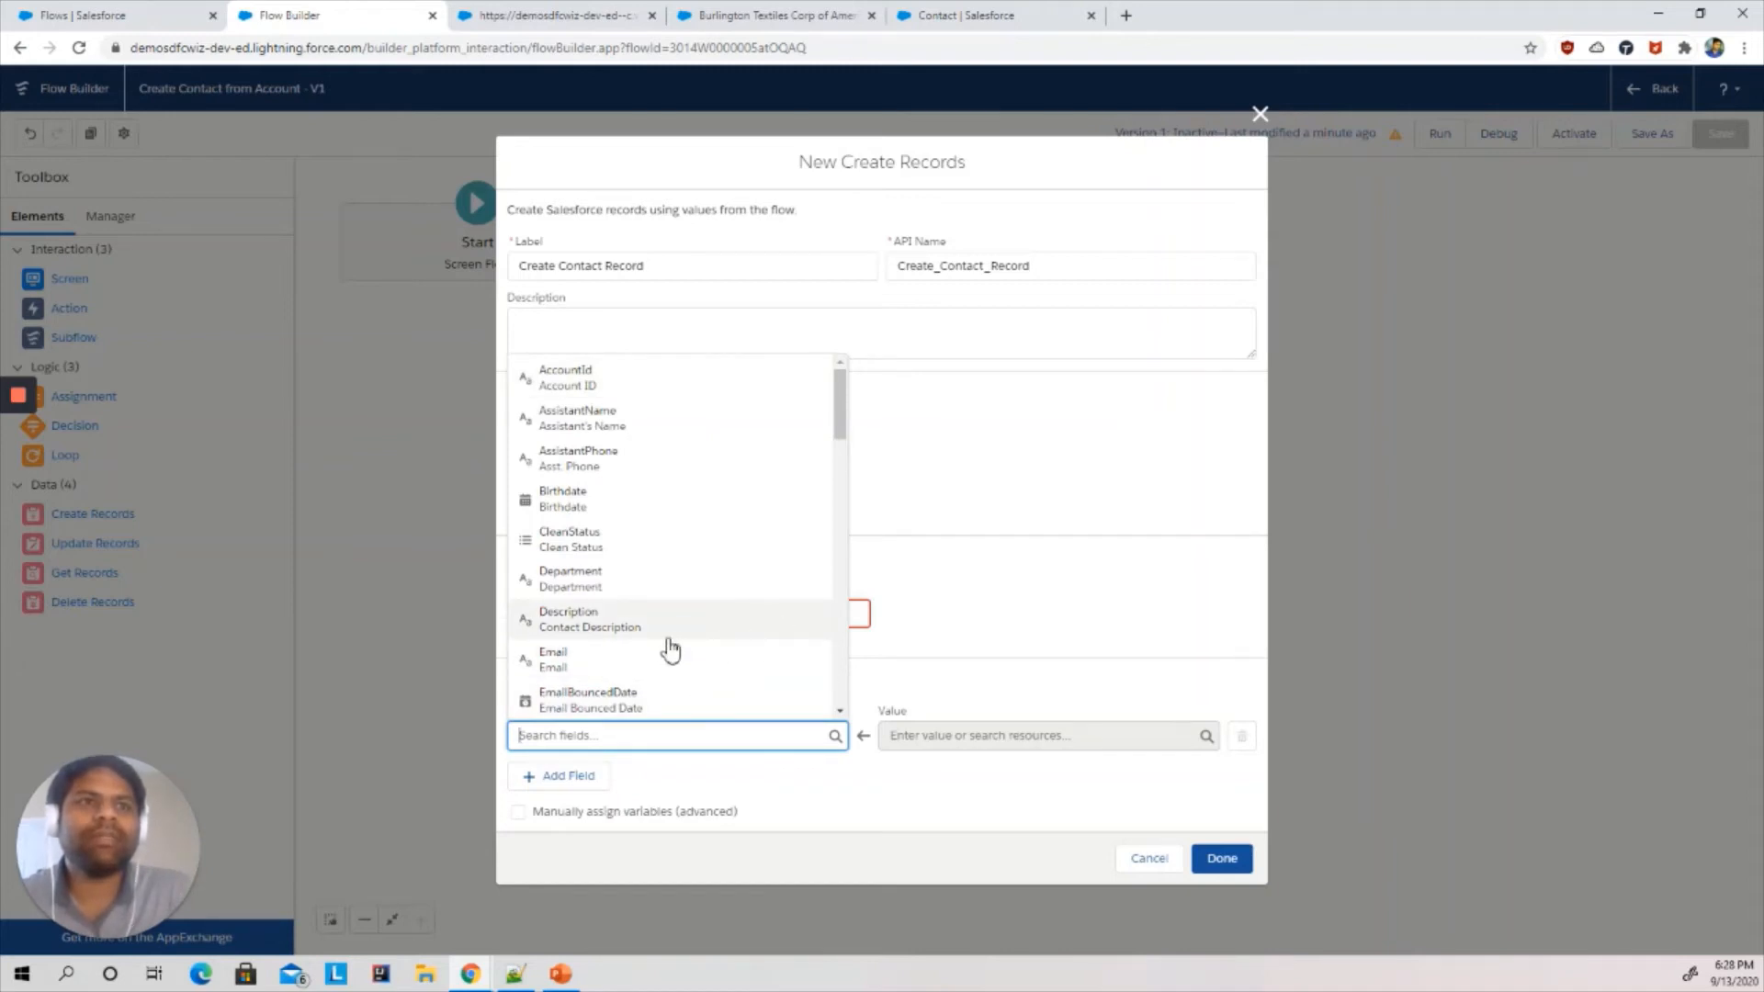
pyautogui.click(594, 11)
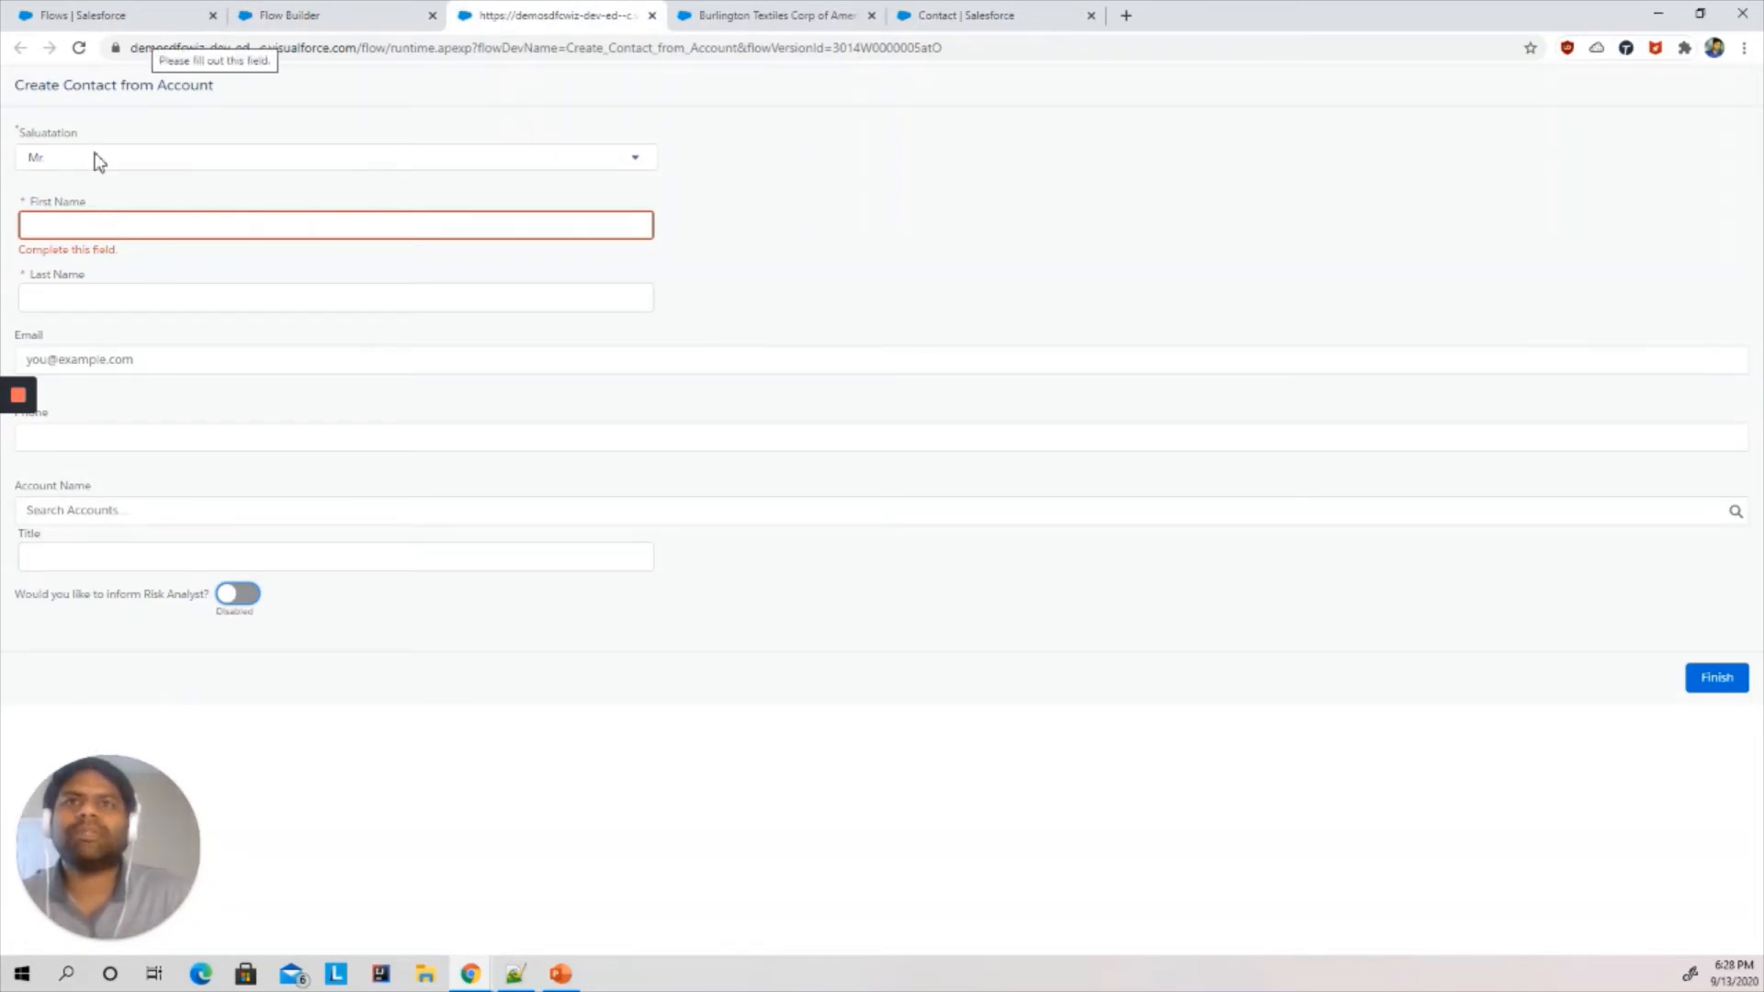
pyautogui.click(361, 13)
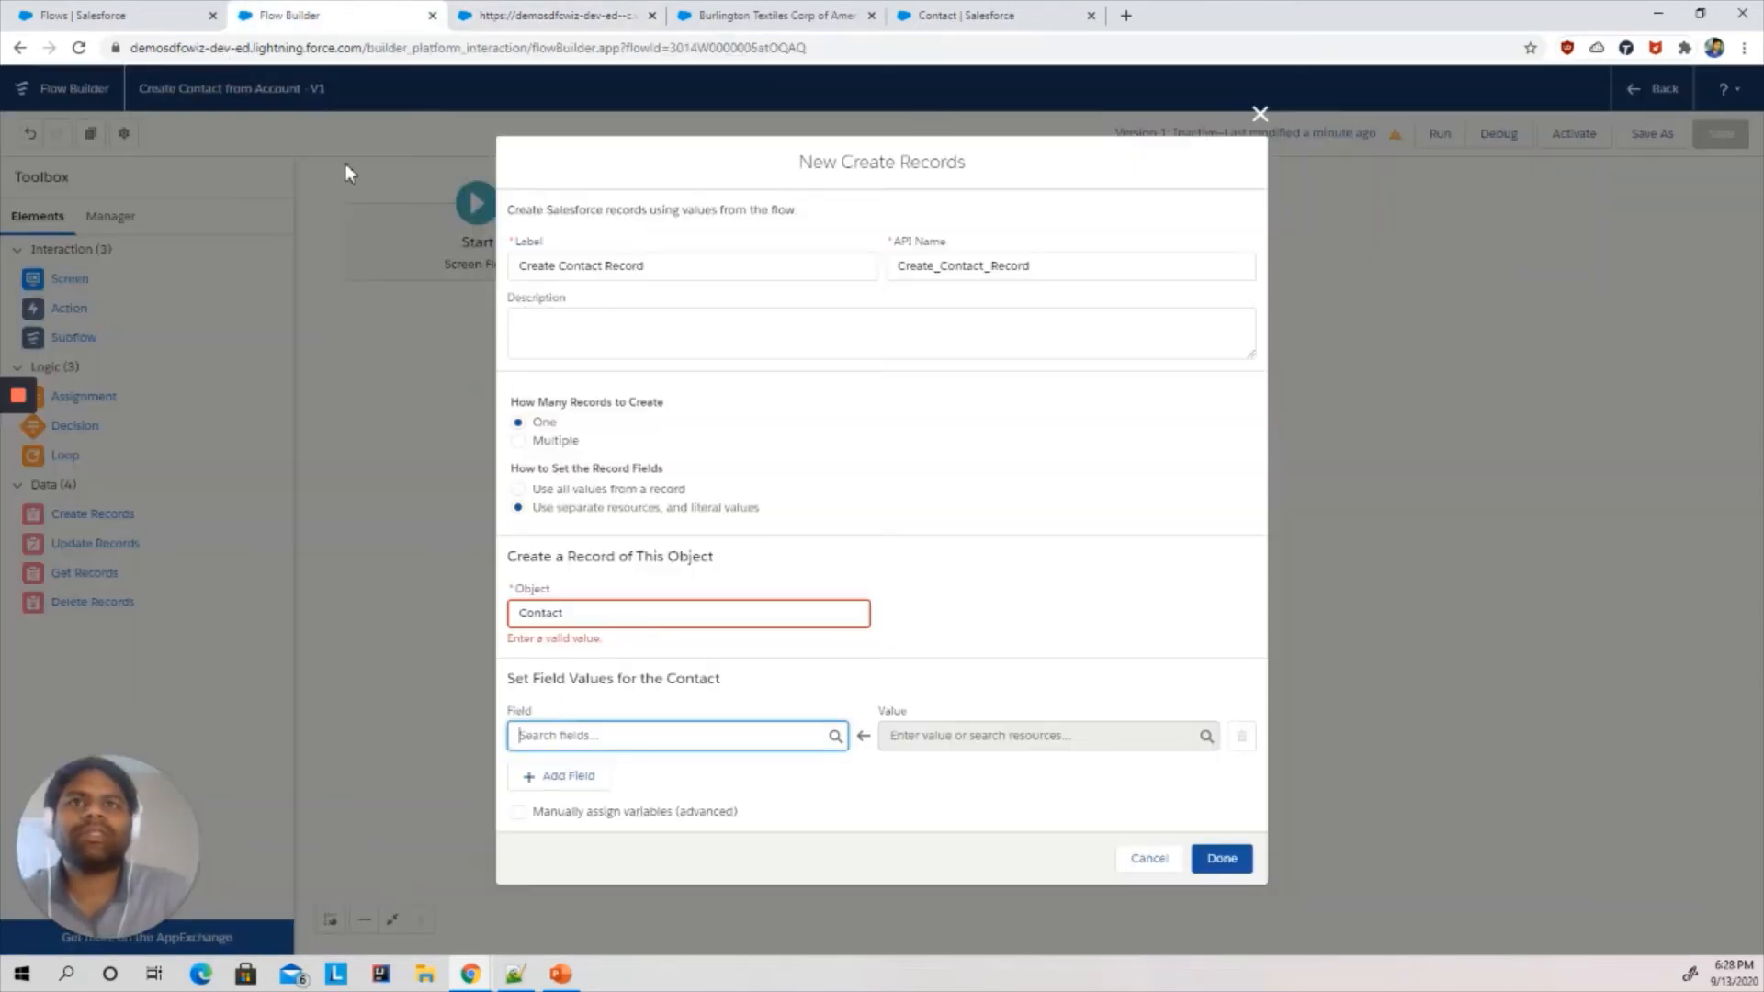
pyautogui.click(622, 732)
pyautogui.write('sal')
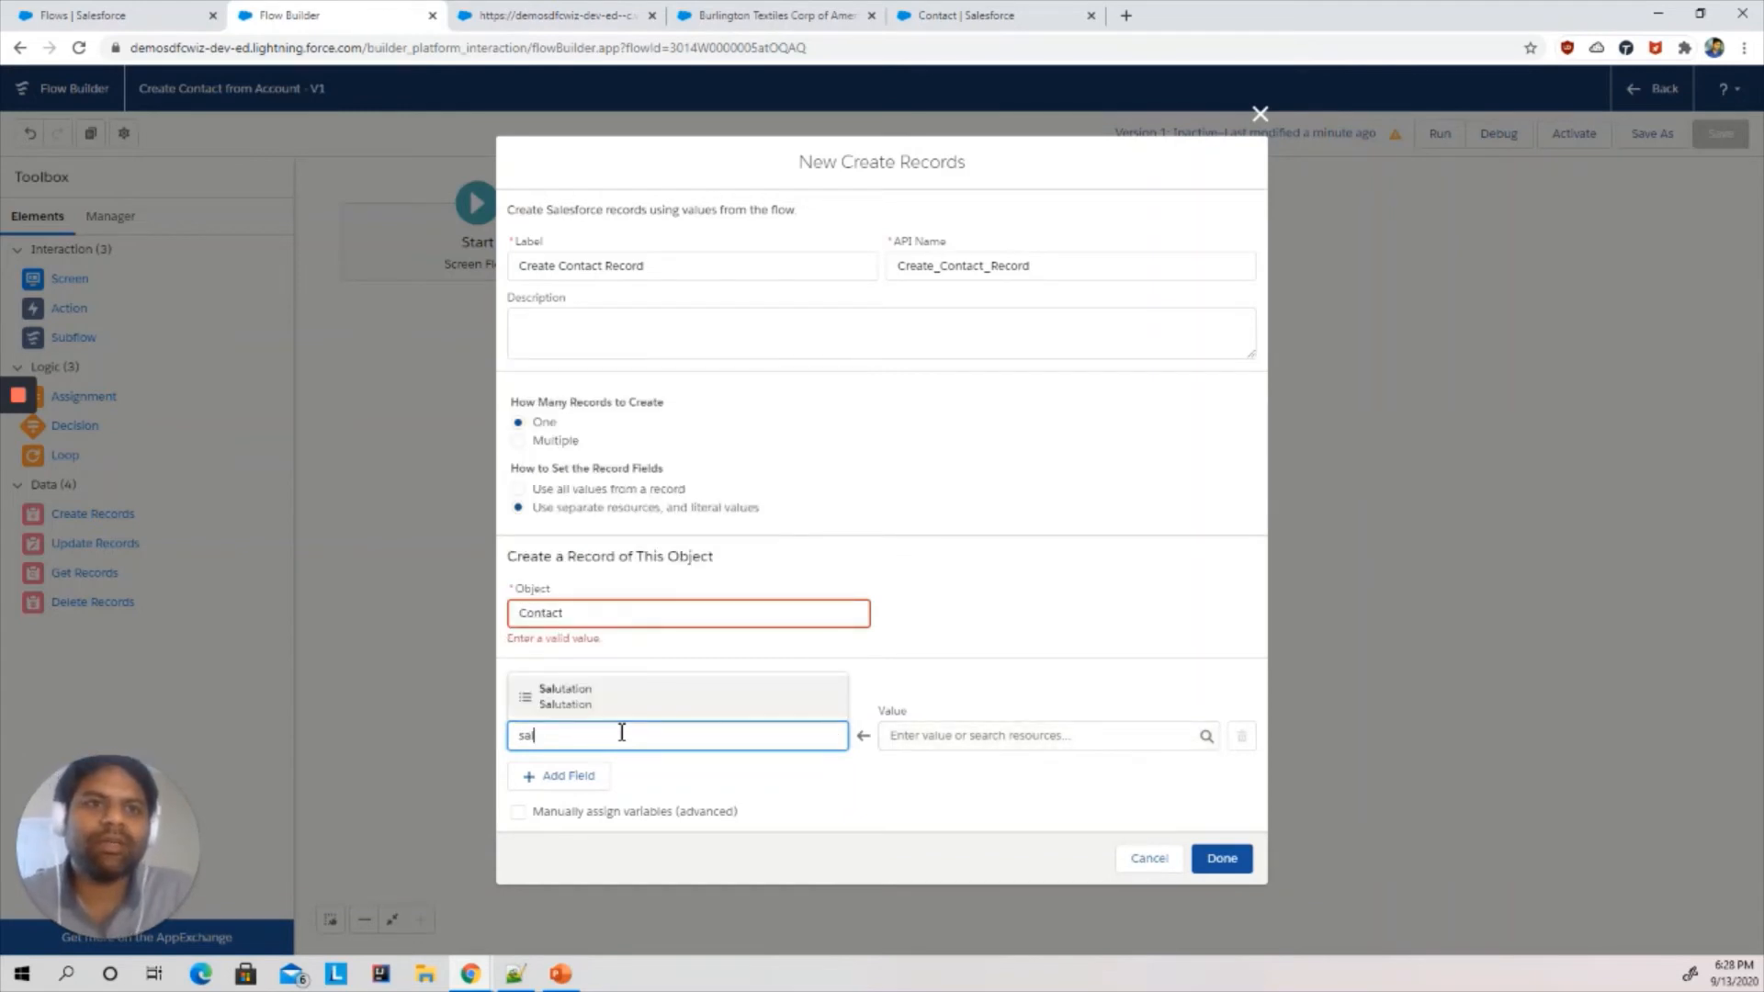
pyautogui.click(578, 700)
pyautogui.click(985, 739)
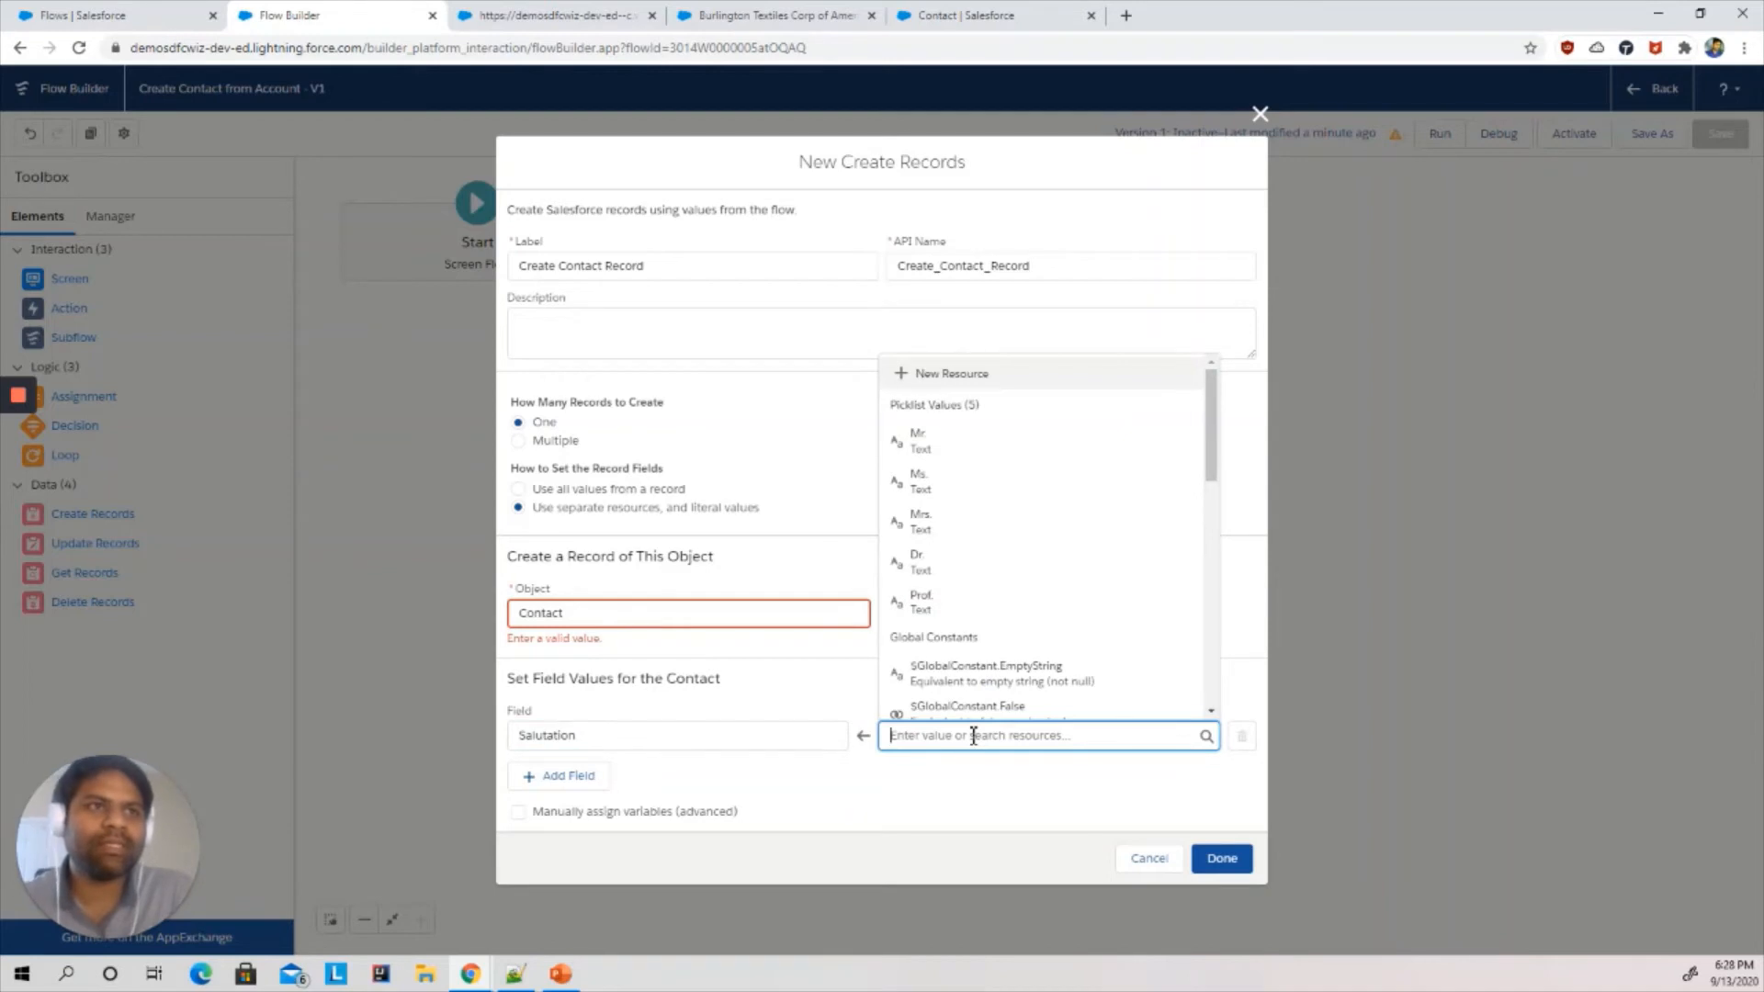
pyautogui.write('sa')
pyautogui.click(977, 701)
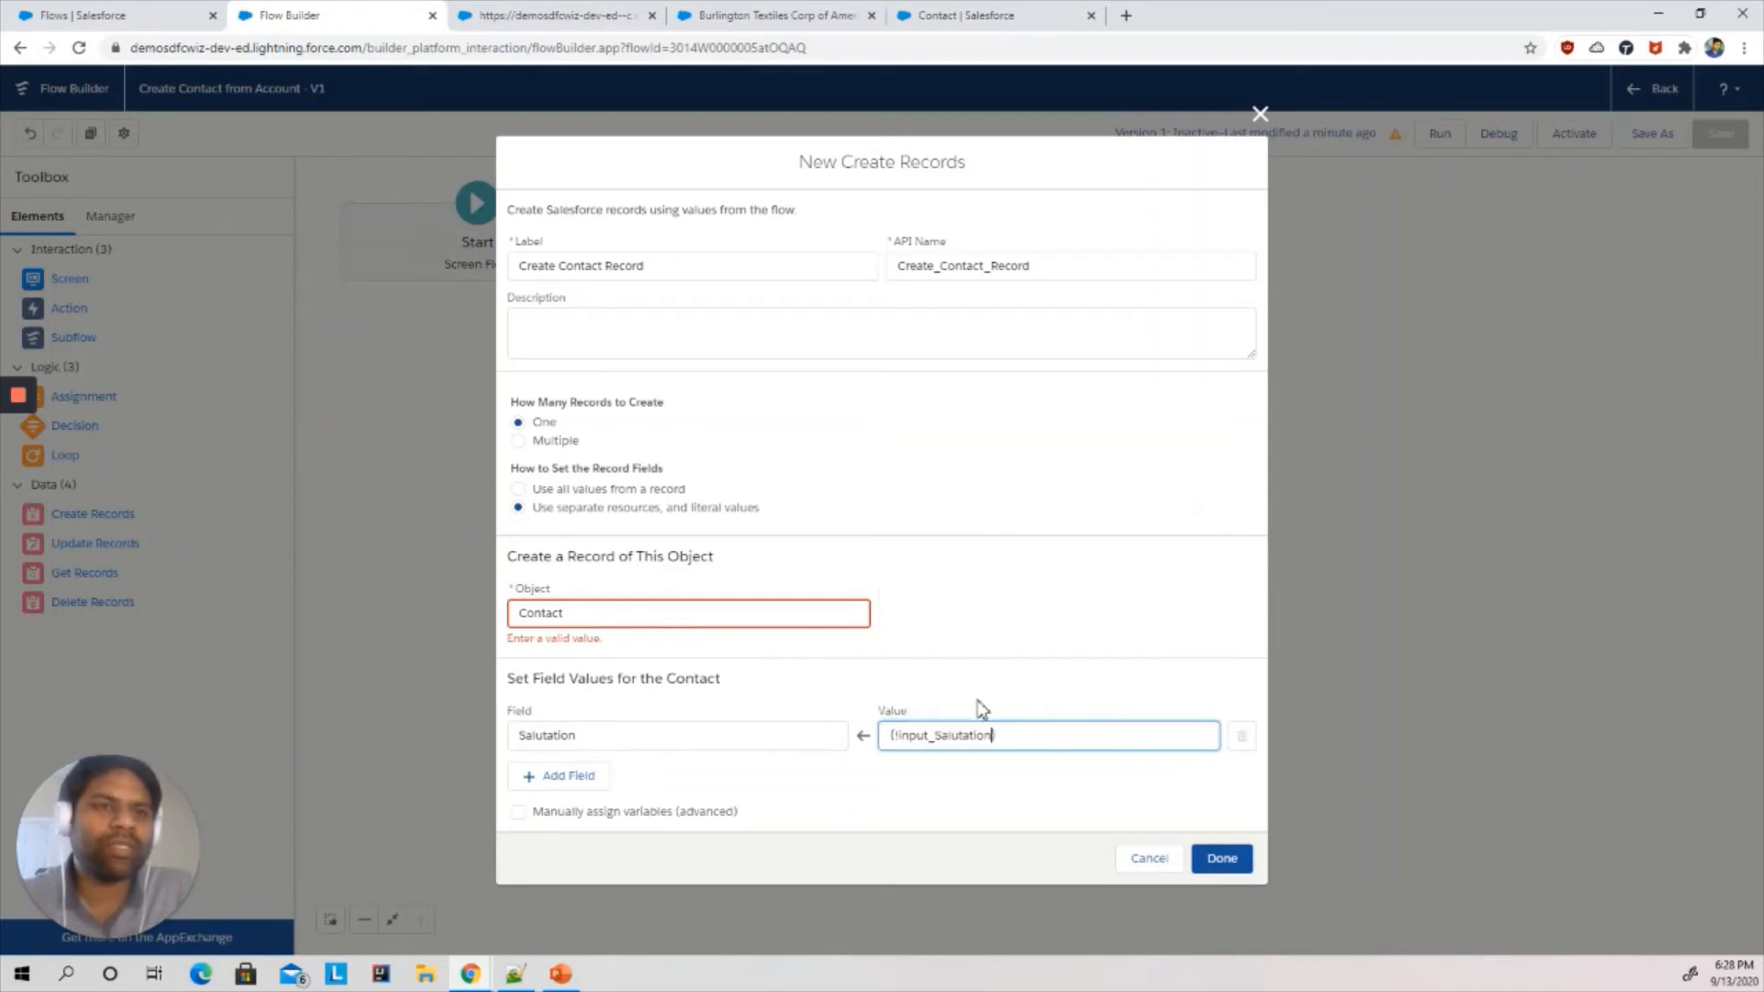
pyautogui.click(574, 14)
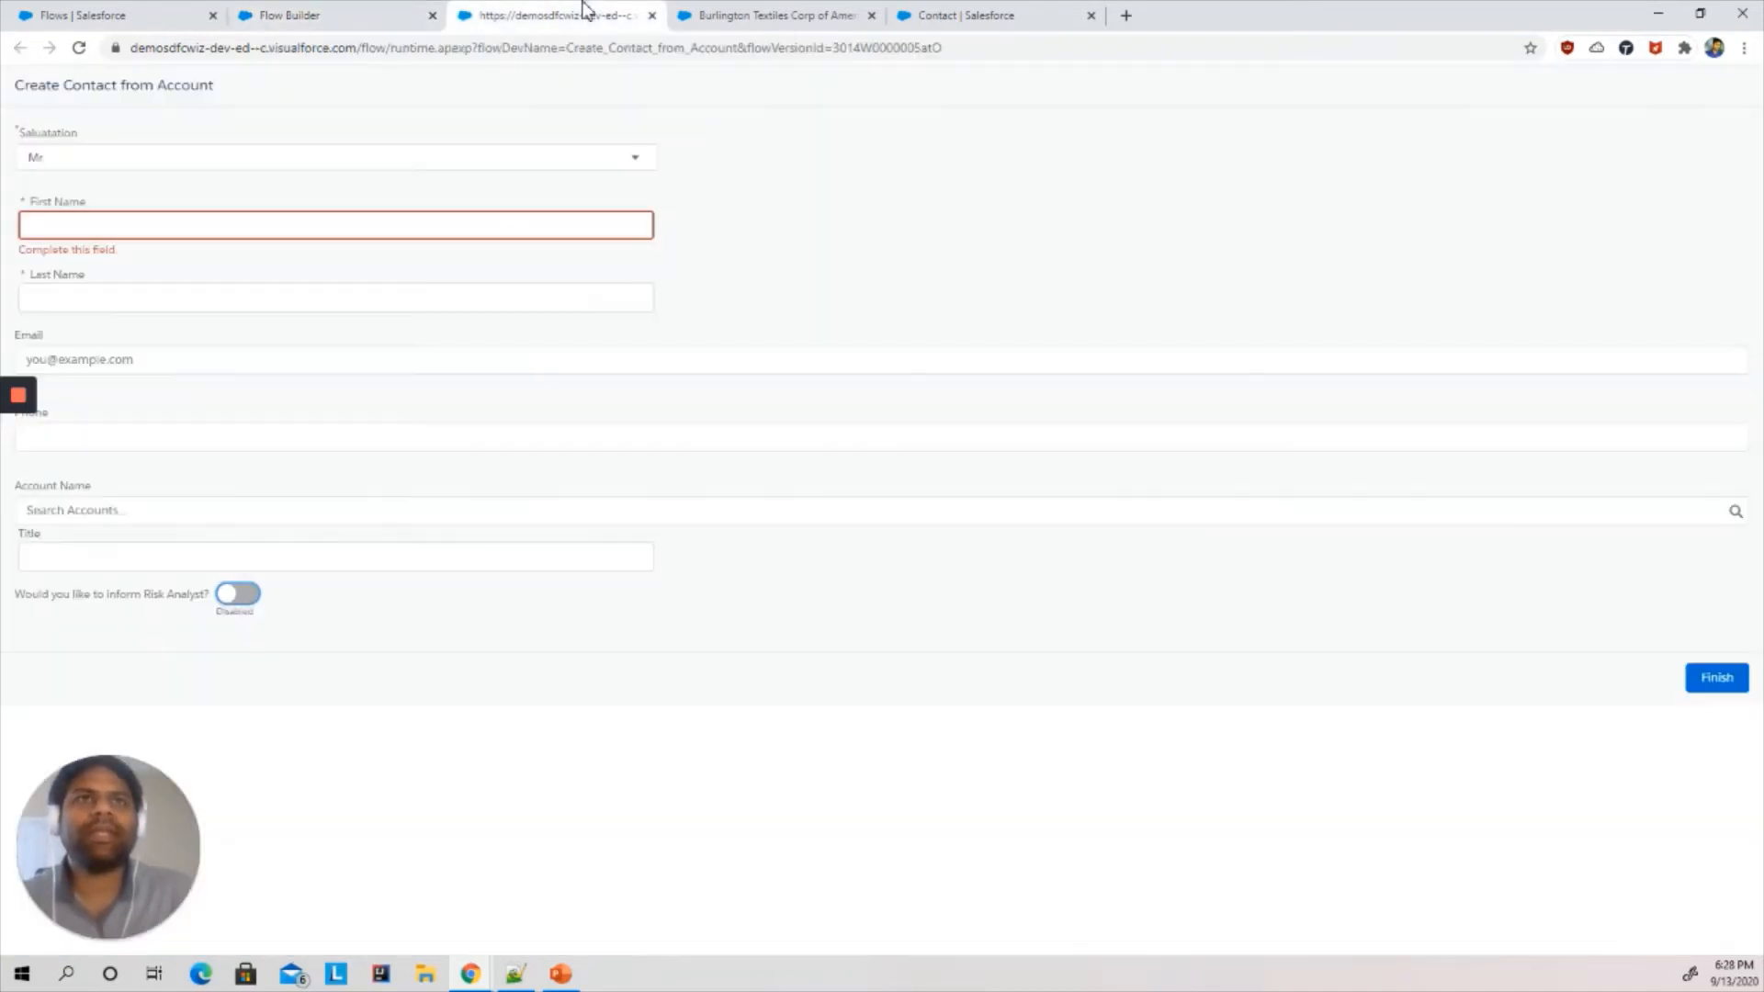
# - Add a field mapping that sets the Contact's FirstName to the {!First_Name} screen component
pyautogui.click(349, 13)
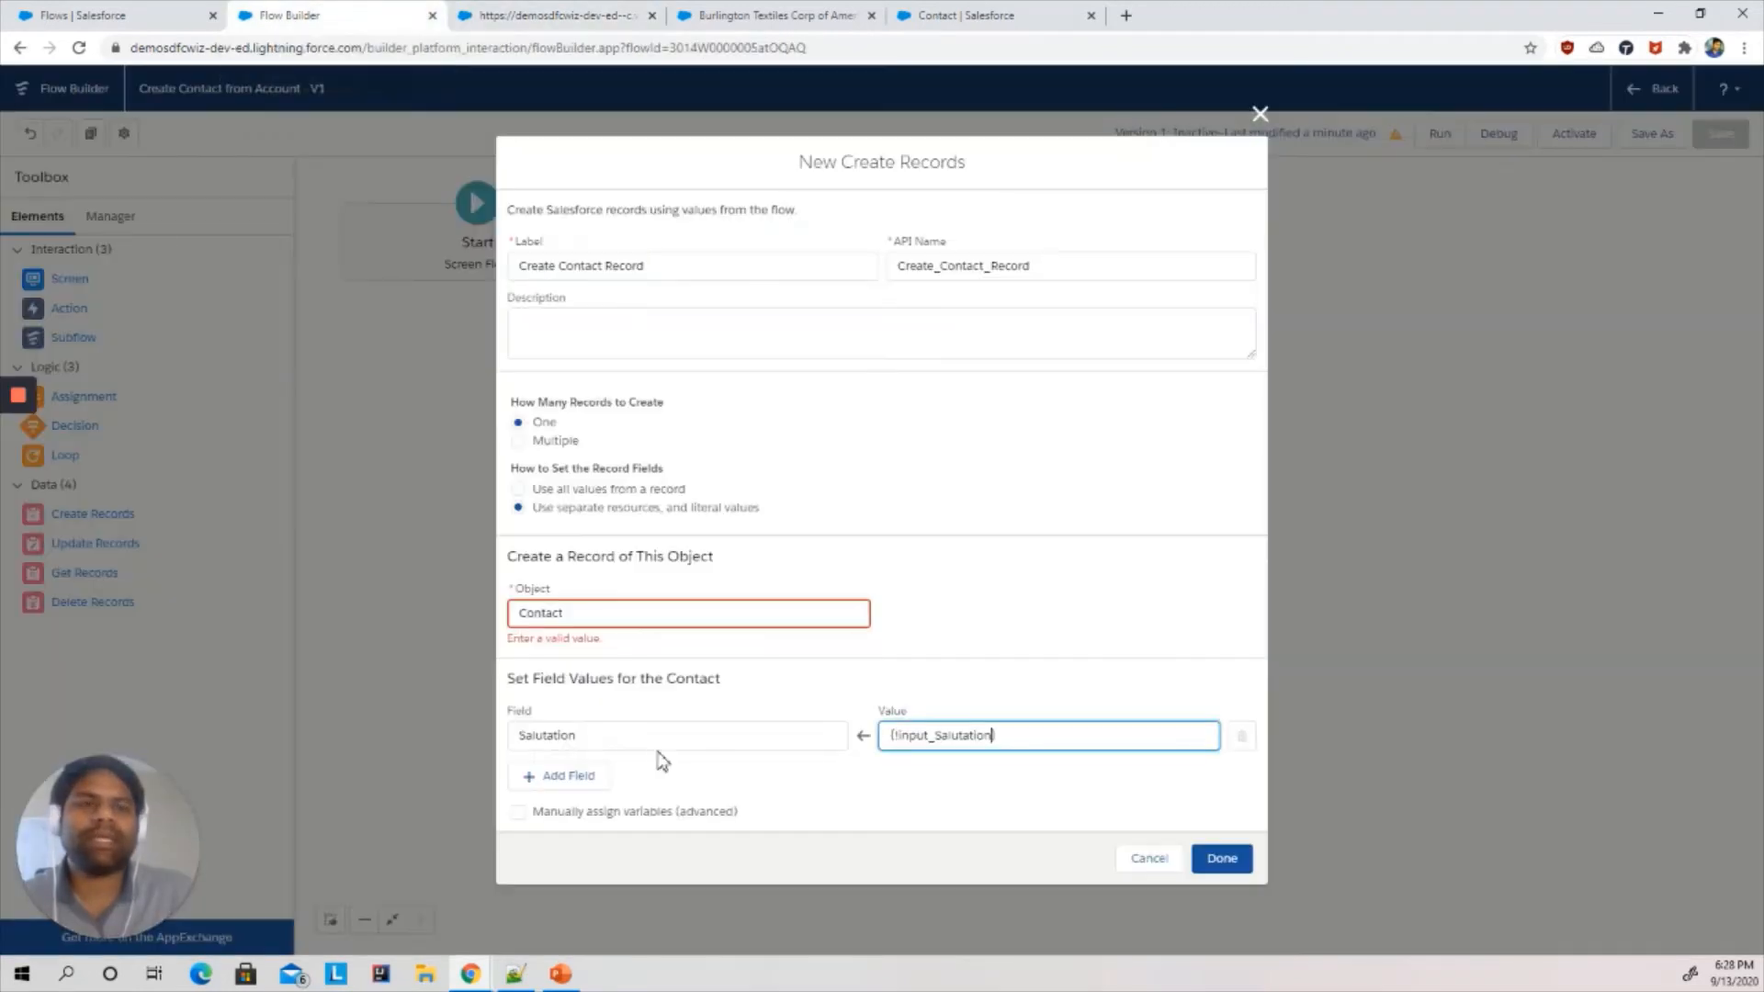
pyautogui.click(569, 766)
pyautogui.click(568, 767)
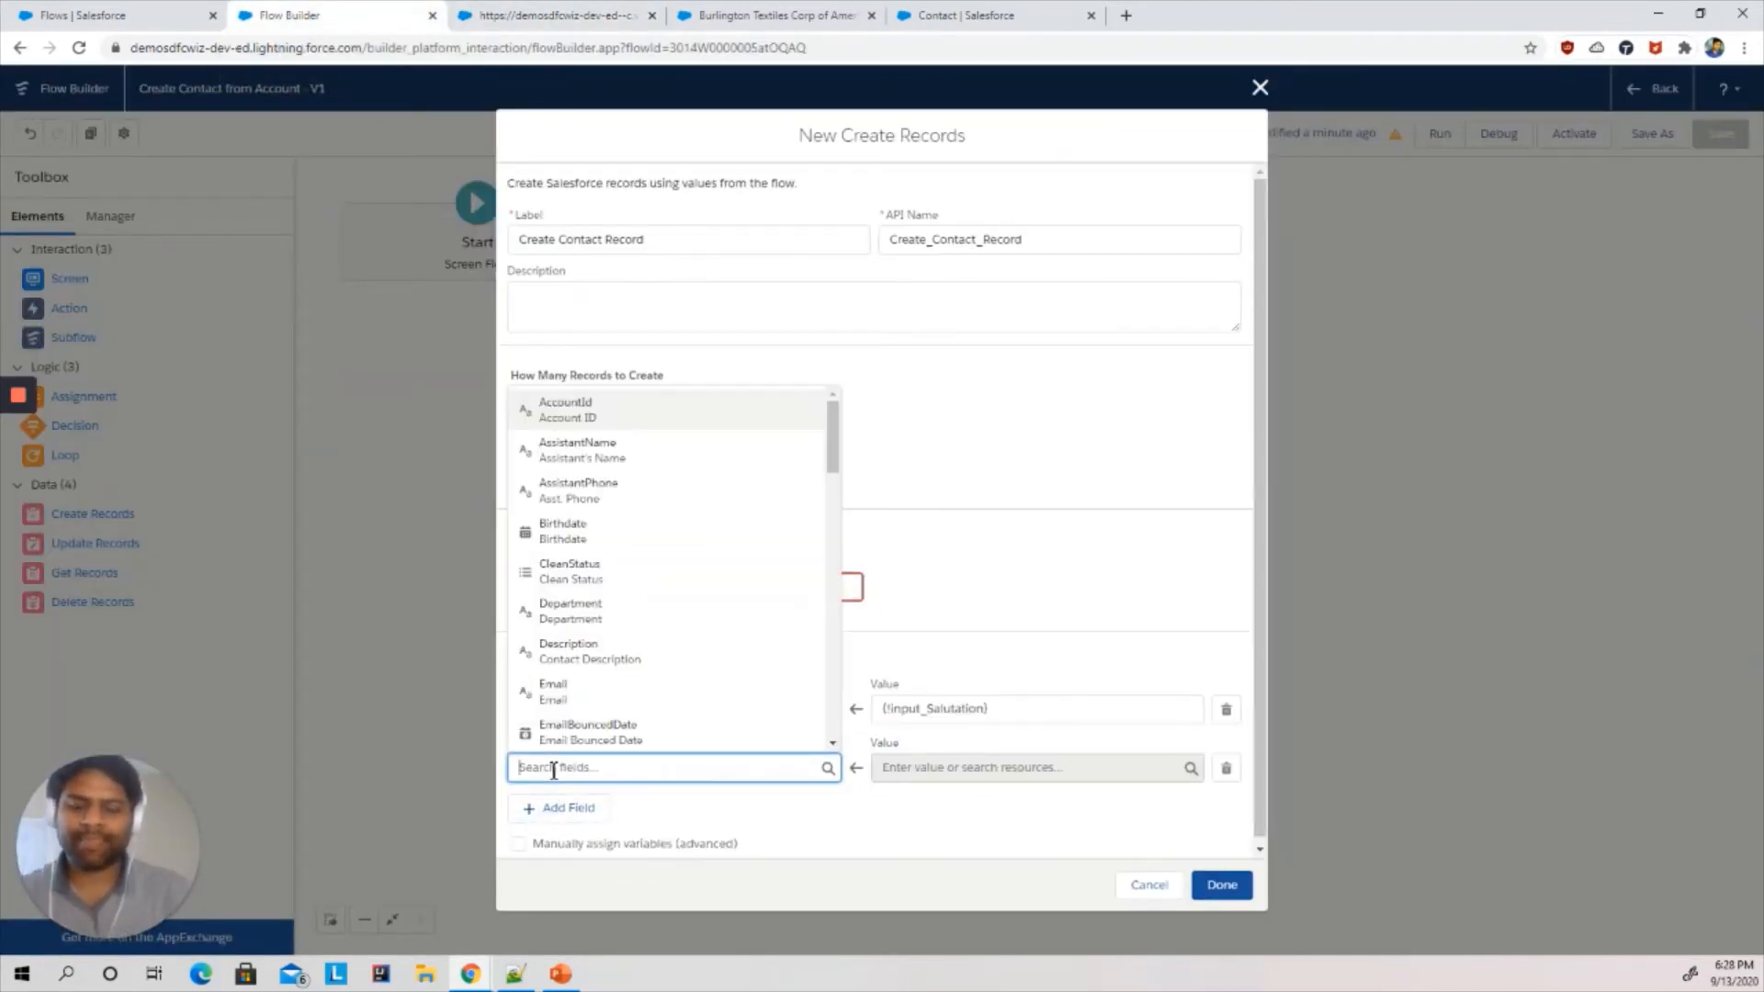
pyautogui.write('firs')
pyautogui.click(542, 728)
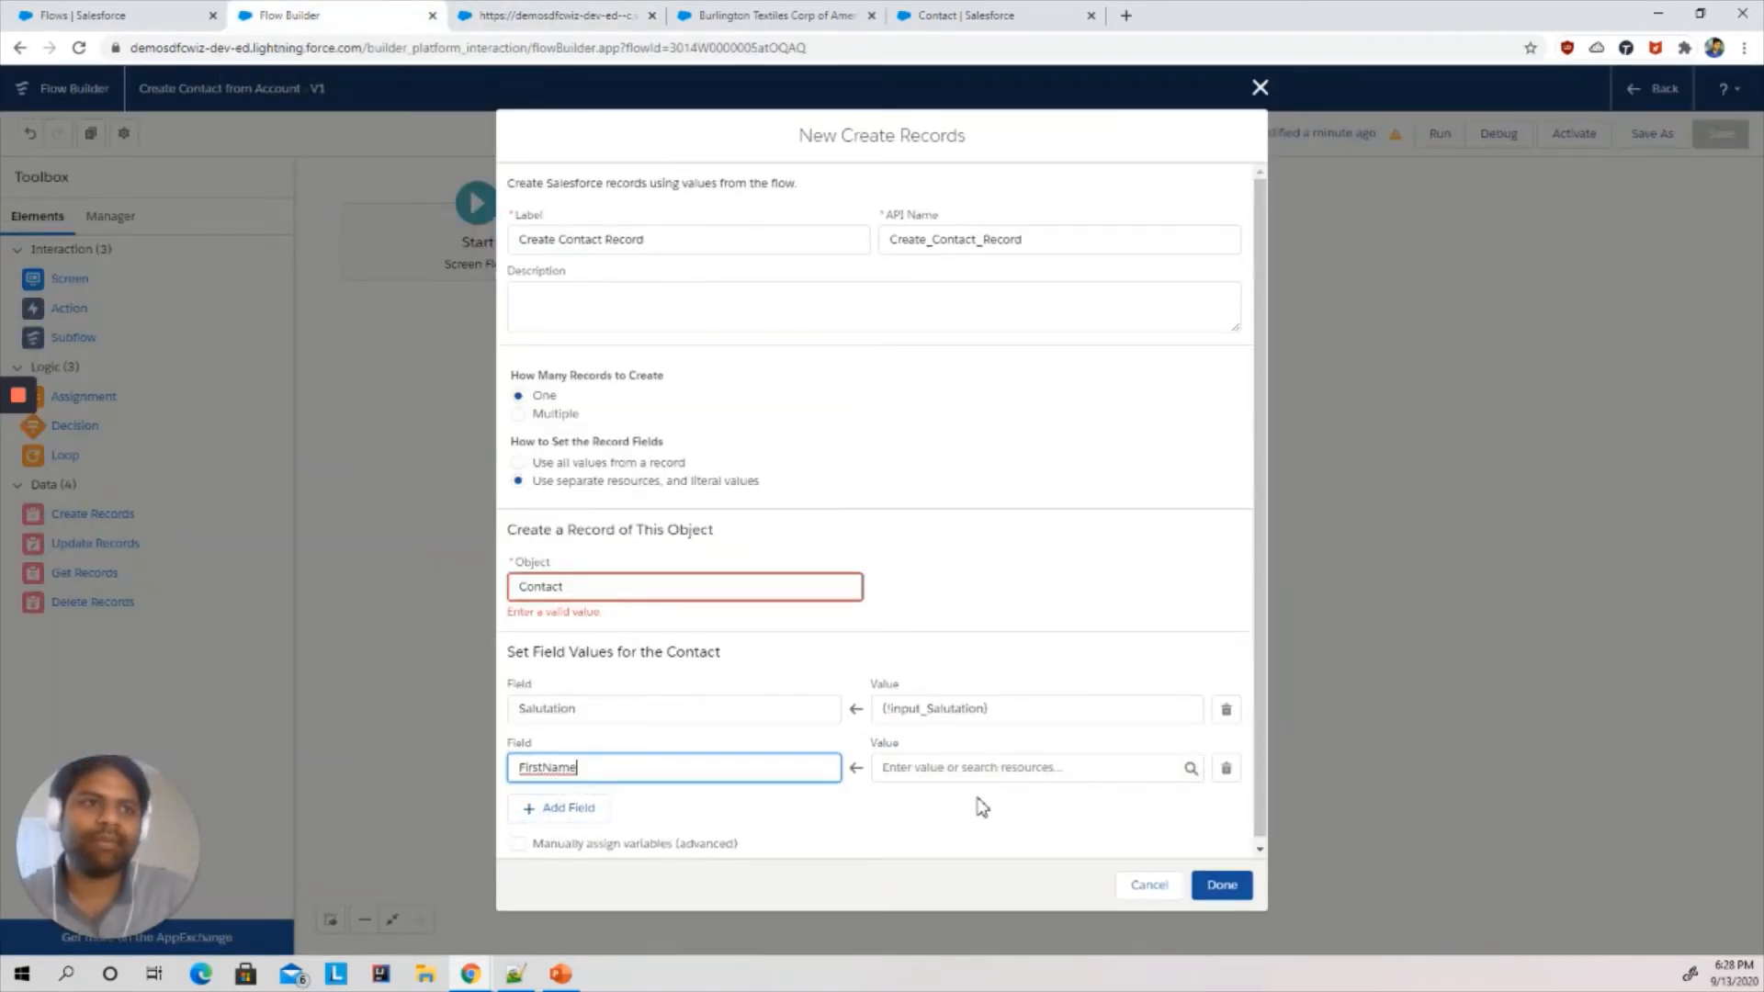
pyautogui.click(949, 766)
pyautogui.write('fir')
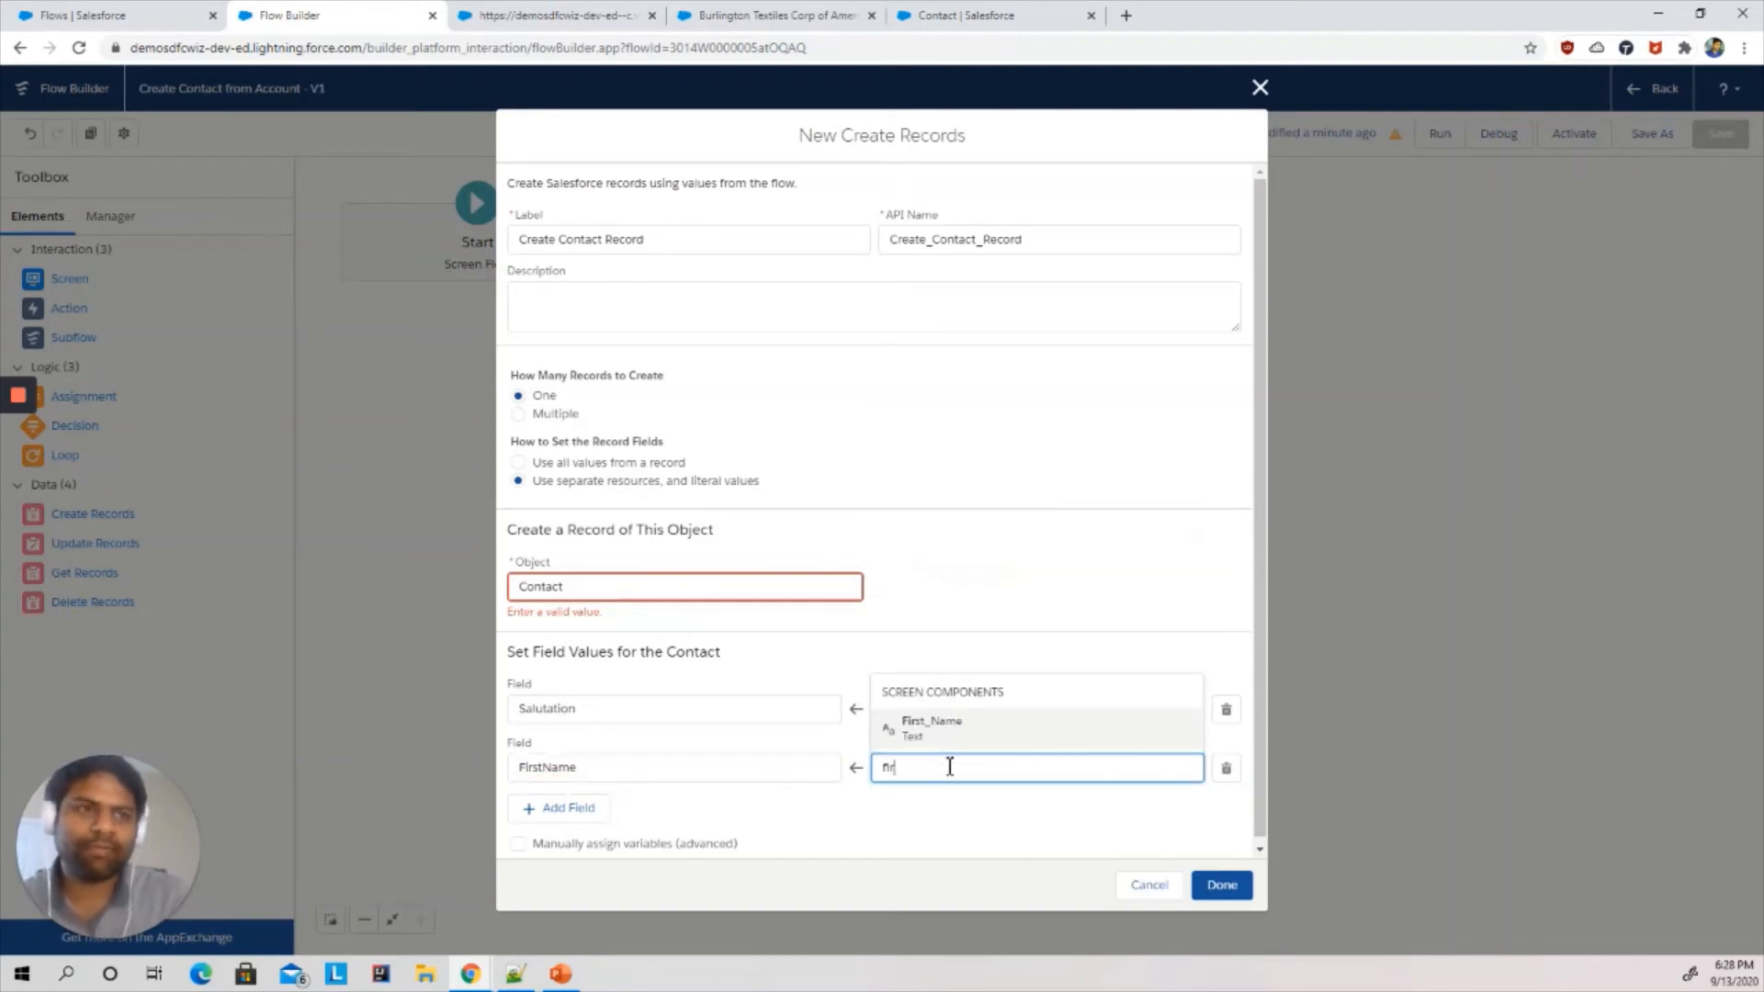
pyautogui.click(928, 731)
# - Add a field mapping that sets LastName to the {!Last_Name} screen component
pyautogui.click(562, 809)
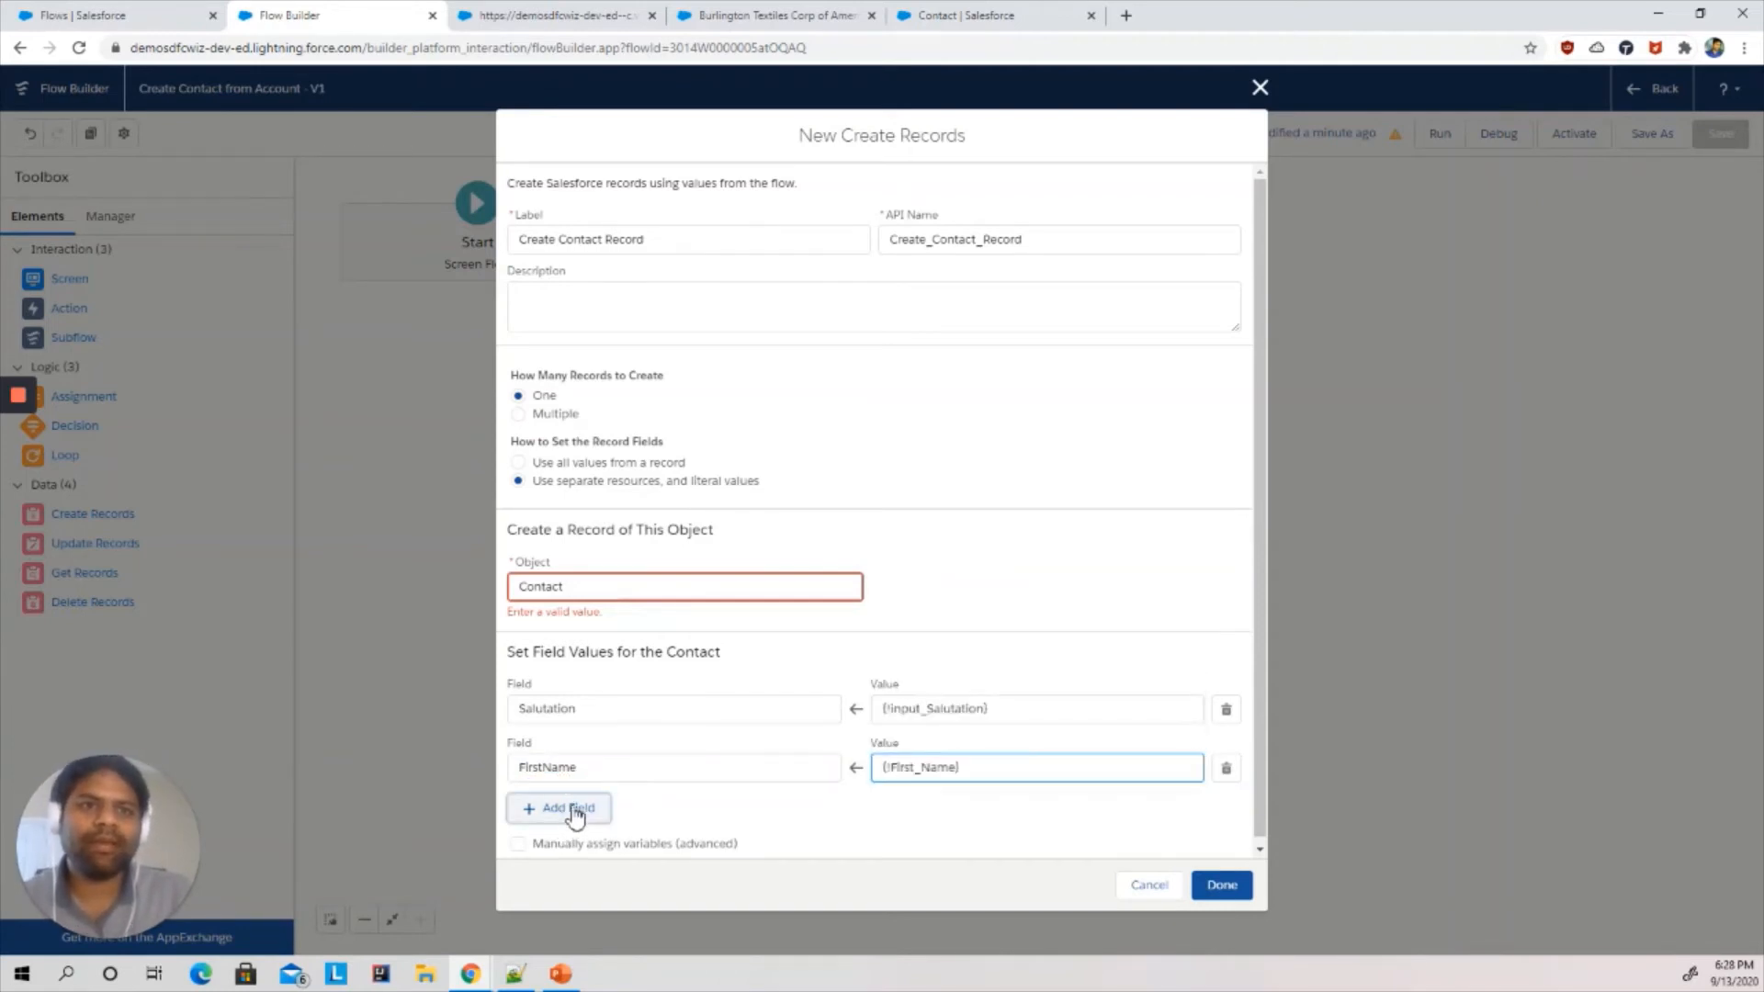
pyautogui.click(561, 826)
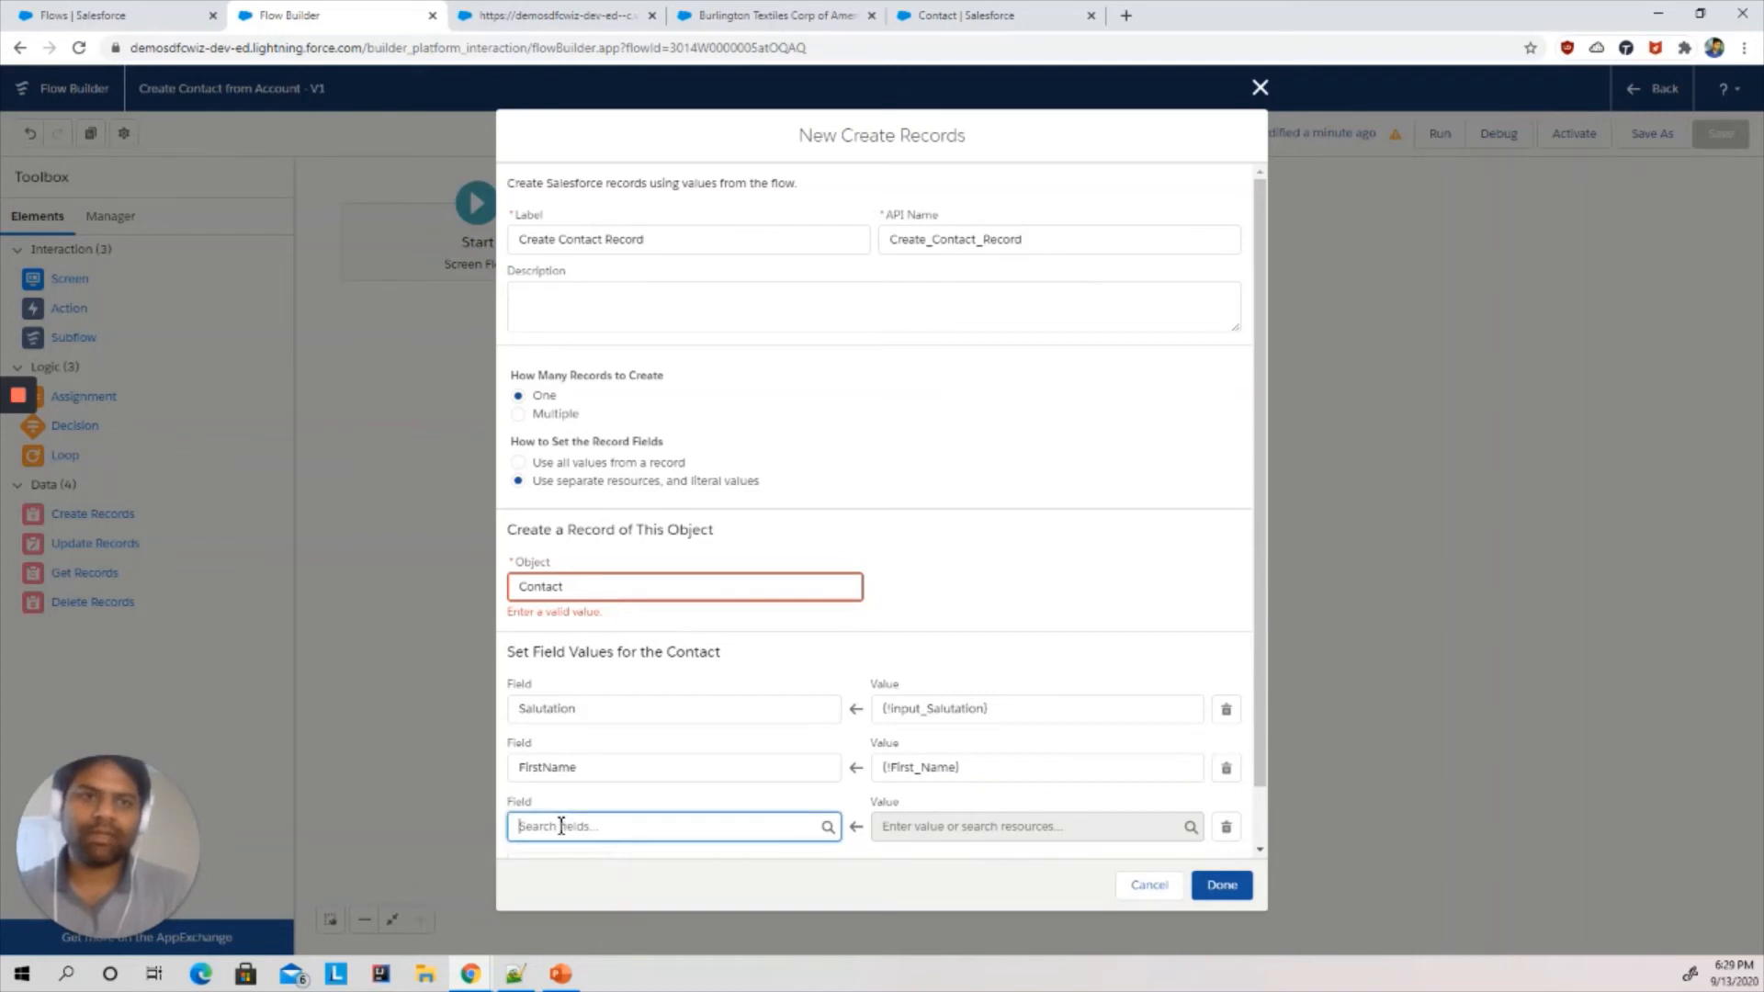
pyautogui.write('las')
pyautogui.click(583, 870)
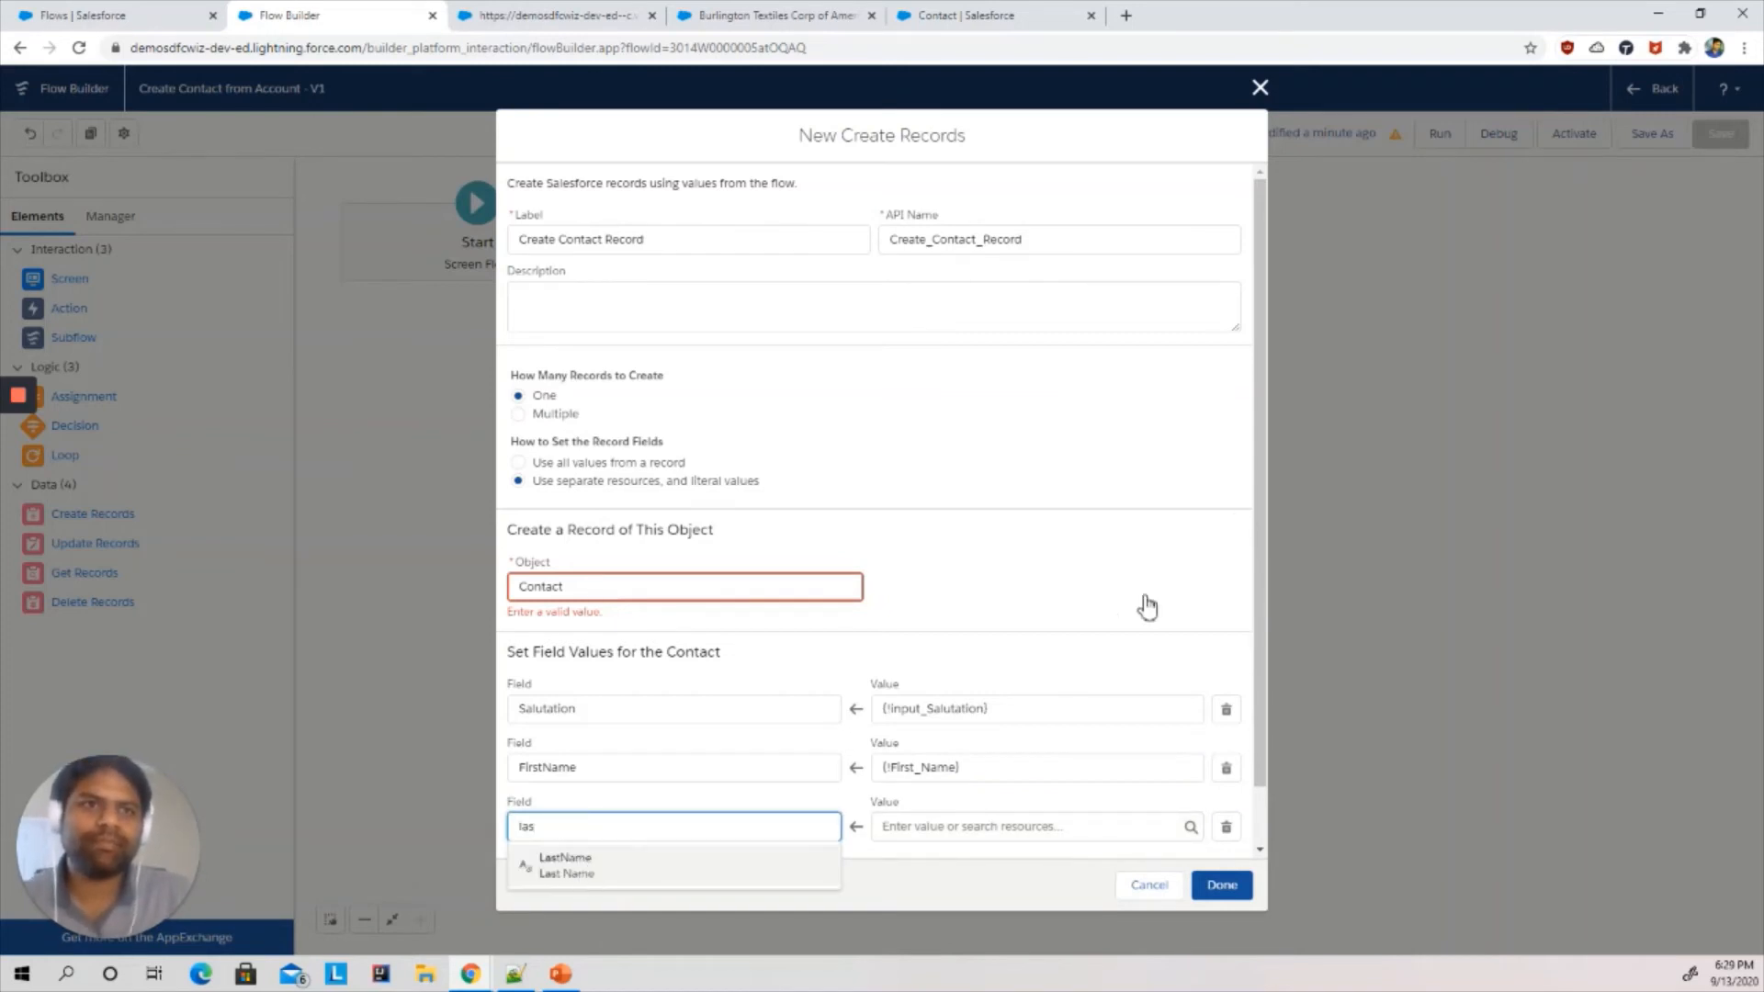
pyautogui.moveTo(1257, 536); pyautogui.dragTo(1260, 627)
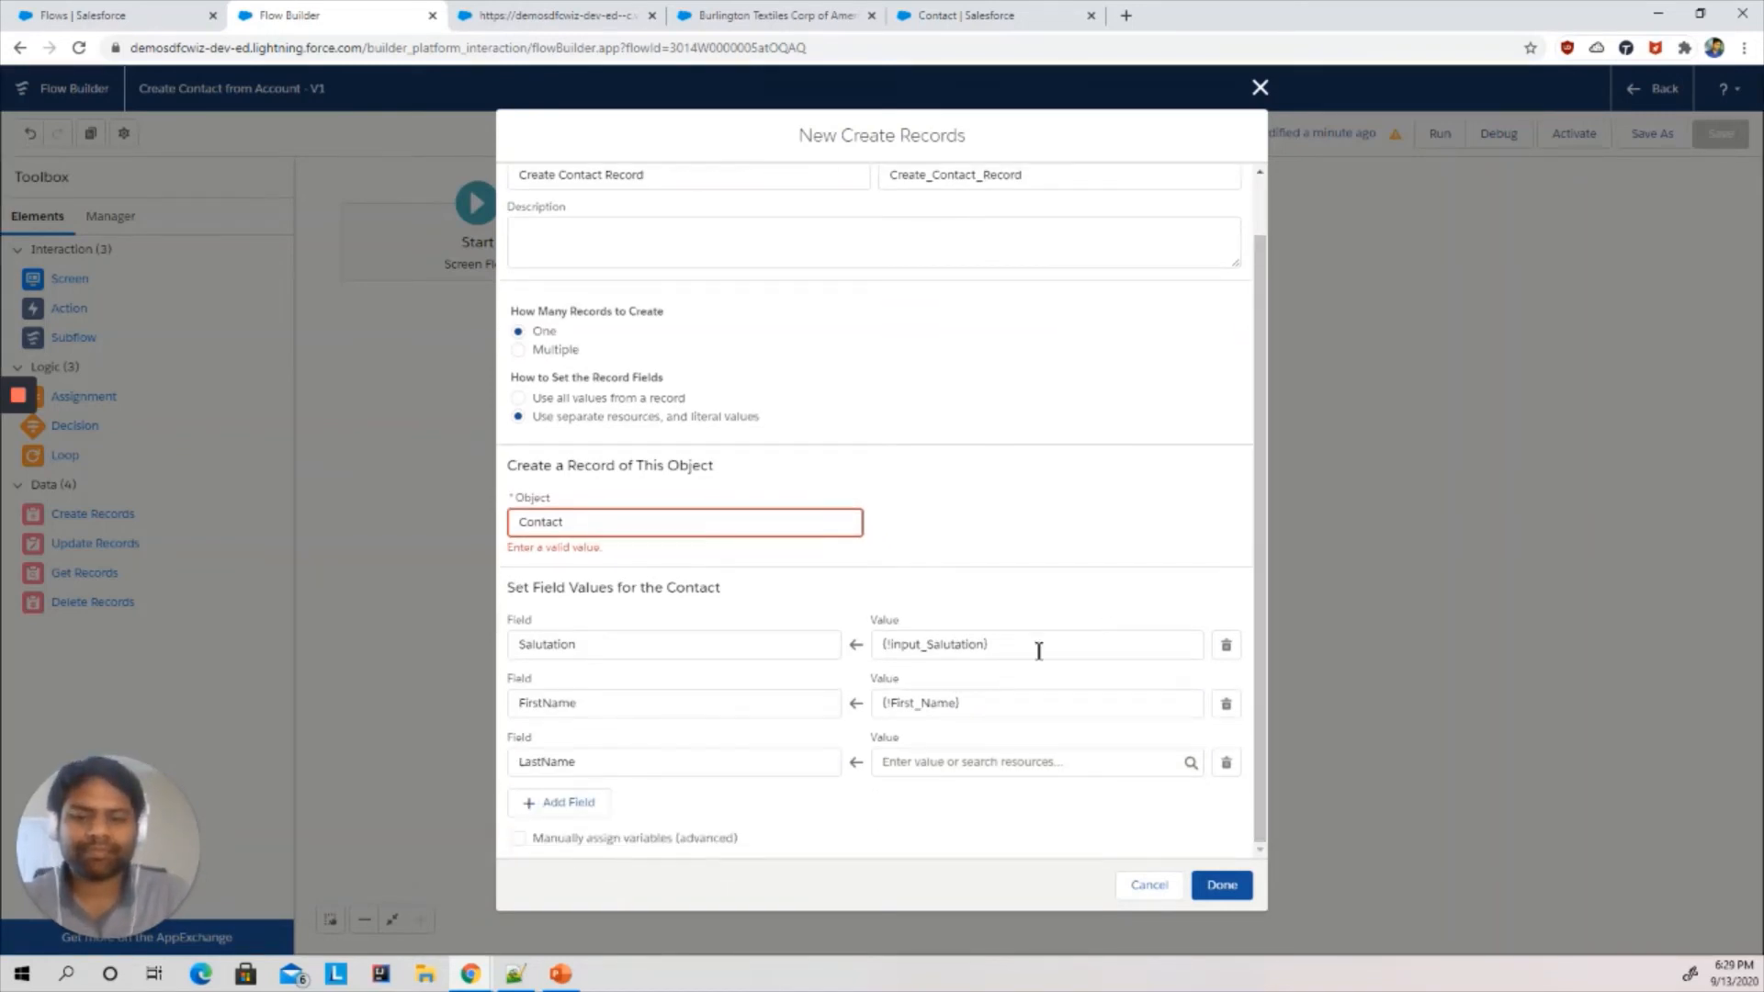
pyautogui.click(925, 764)
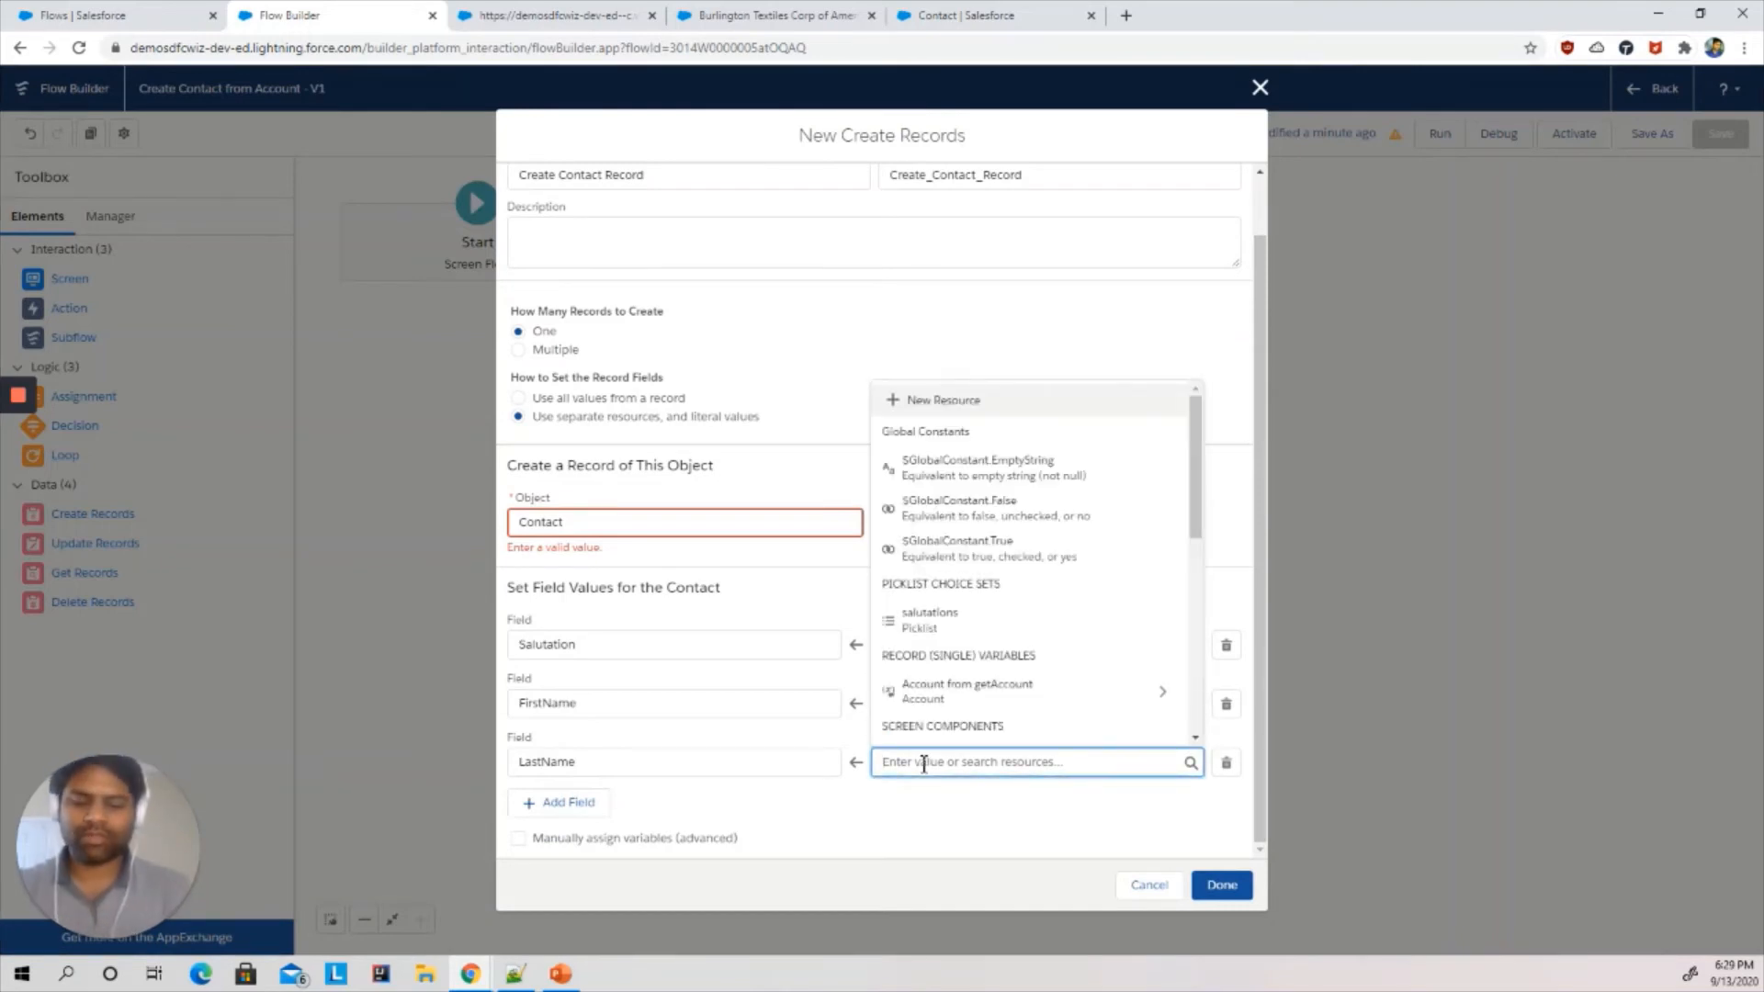
pyautogui.write('las')
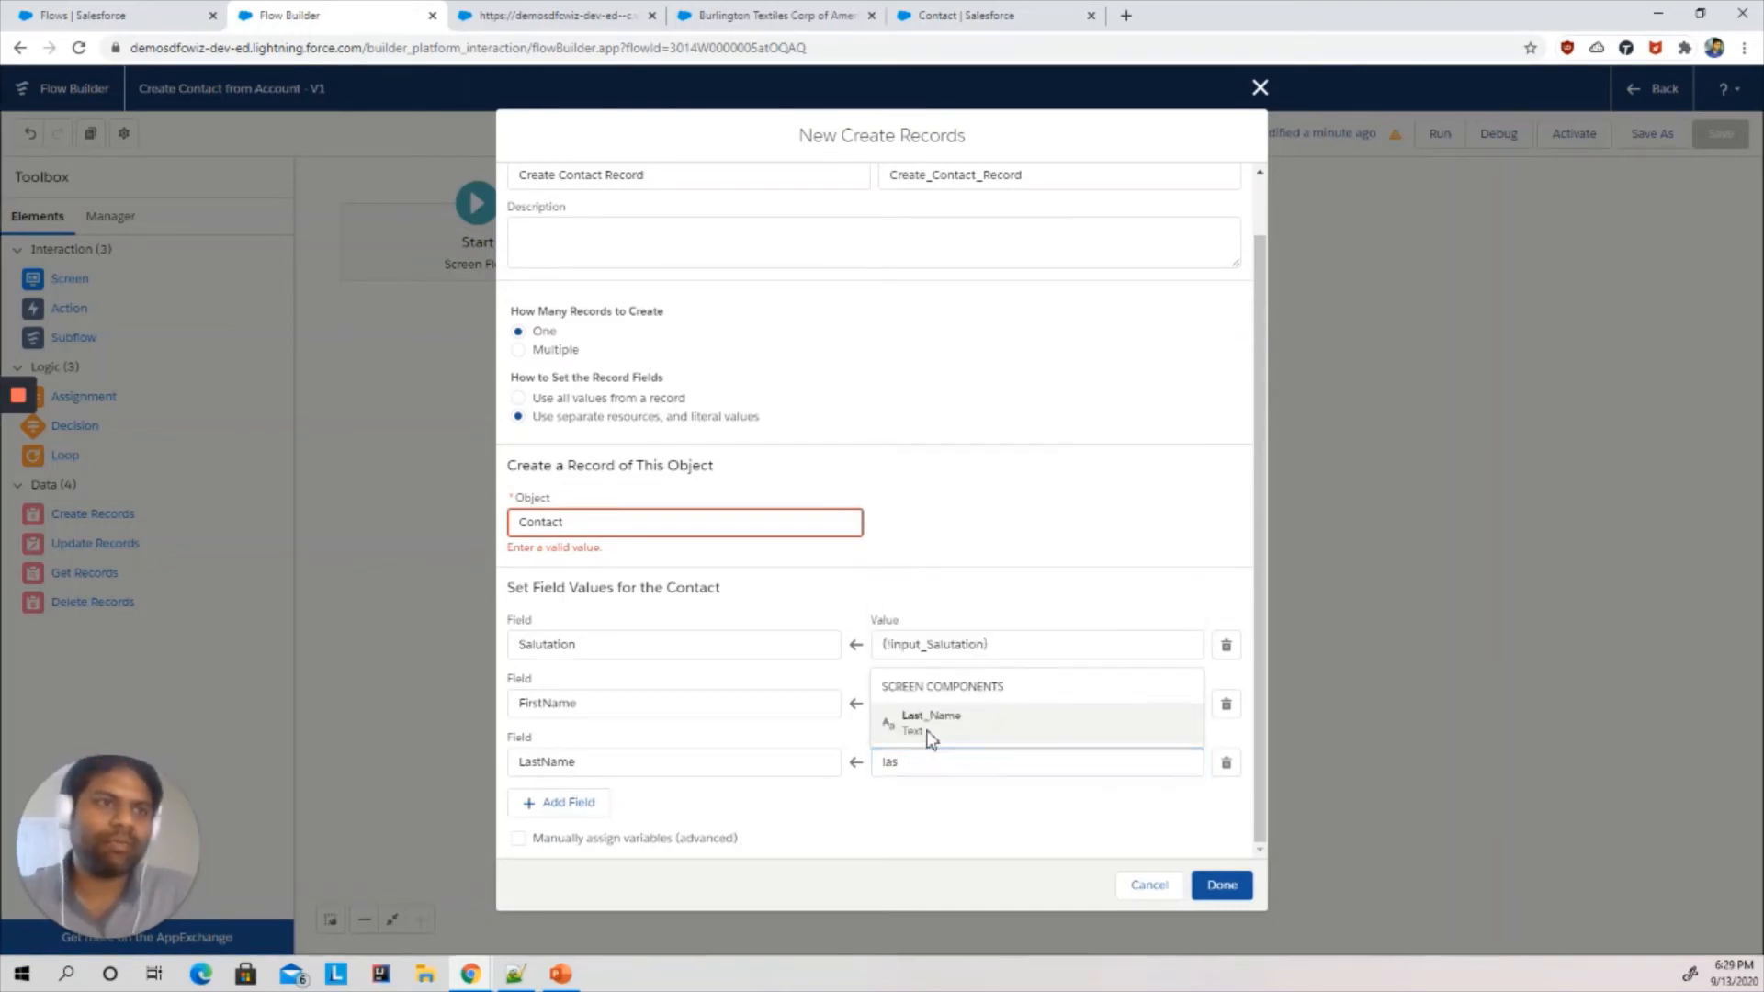
pyautogui.click(929, 726)
# - Add a Phone field mapping with the value {!Phone.value} from the Phone screen component
pyautogui.click(543, 805)
pyautogui.click(543, 765)
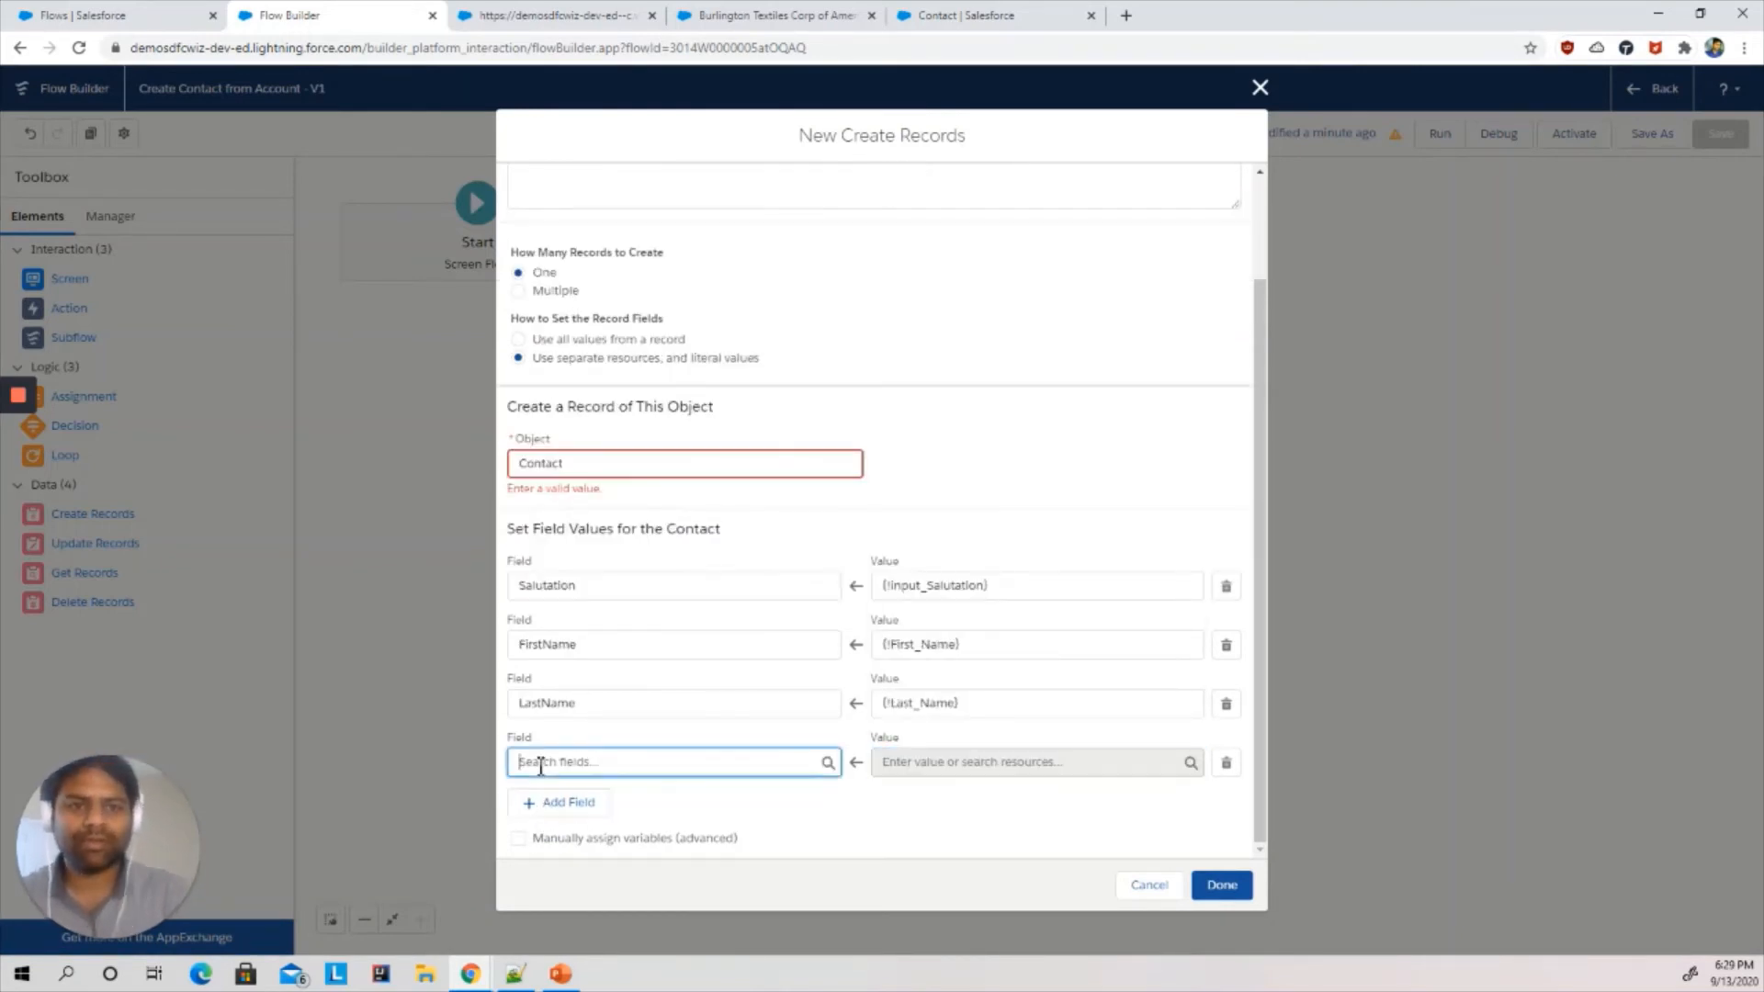
pyautogui.write('pho')
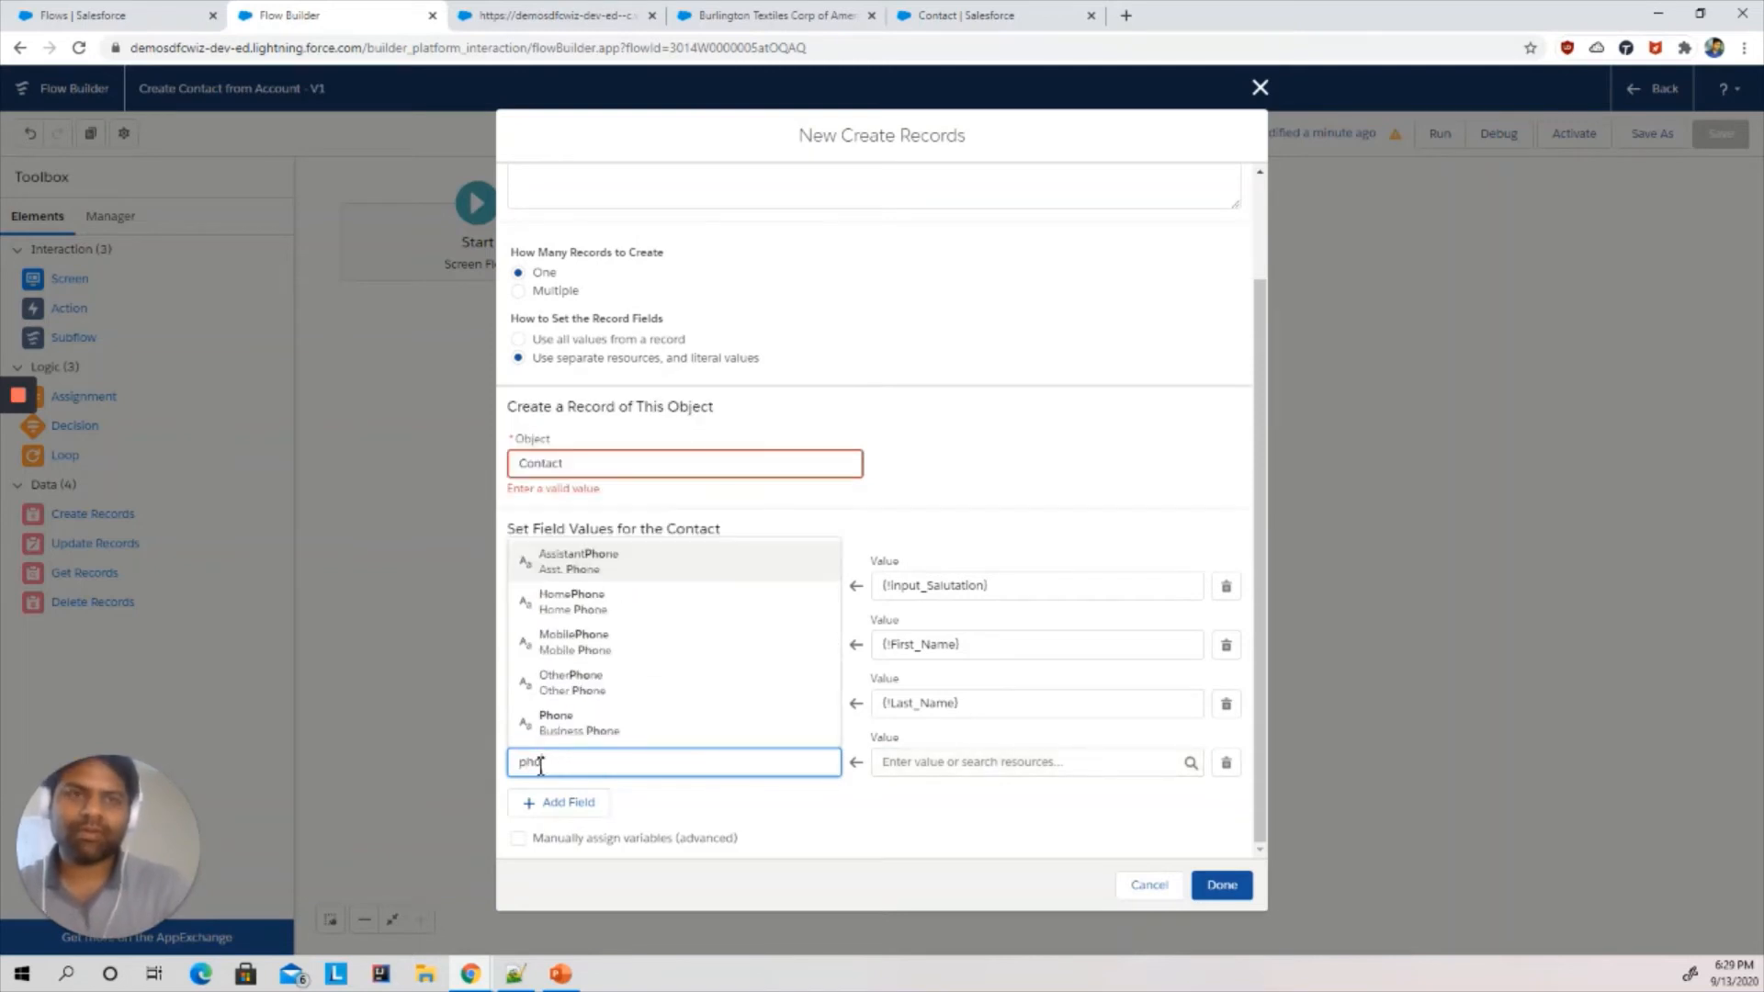
pyautogui.click(598, 726)
pyautogui.click(1014, 763)
pyautogui.write('ph')
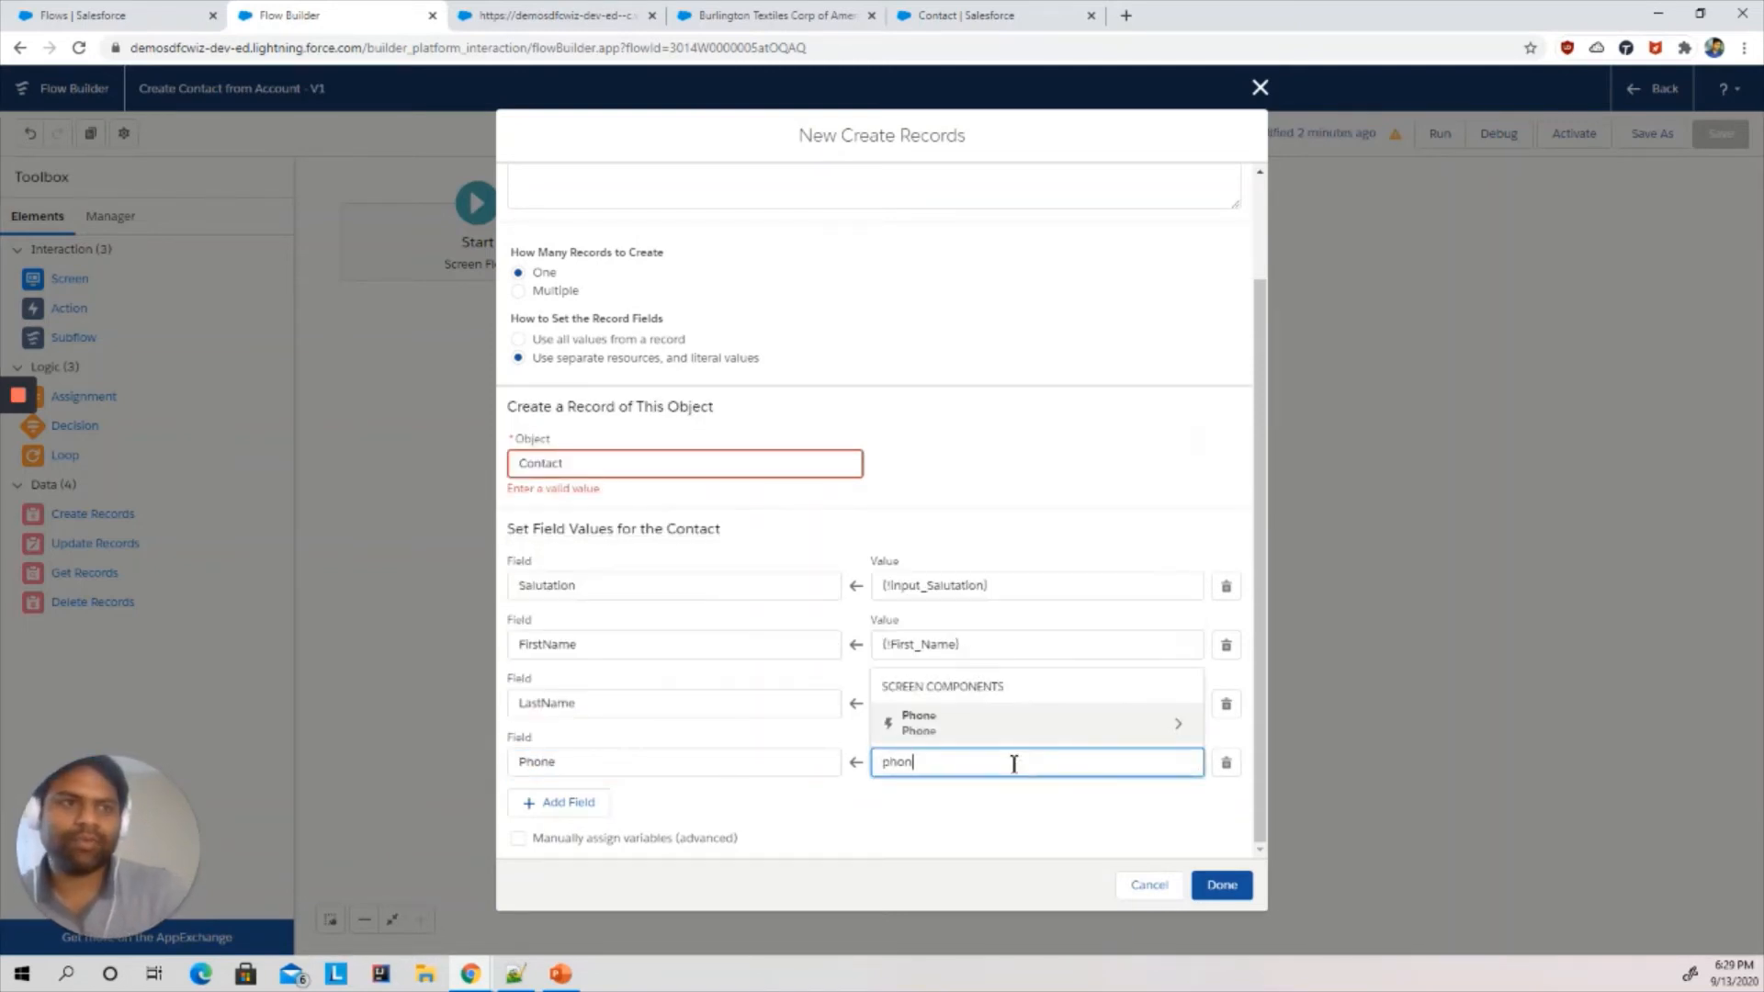
pyautogui.write('on')
pyautogui.click(955, 726)
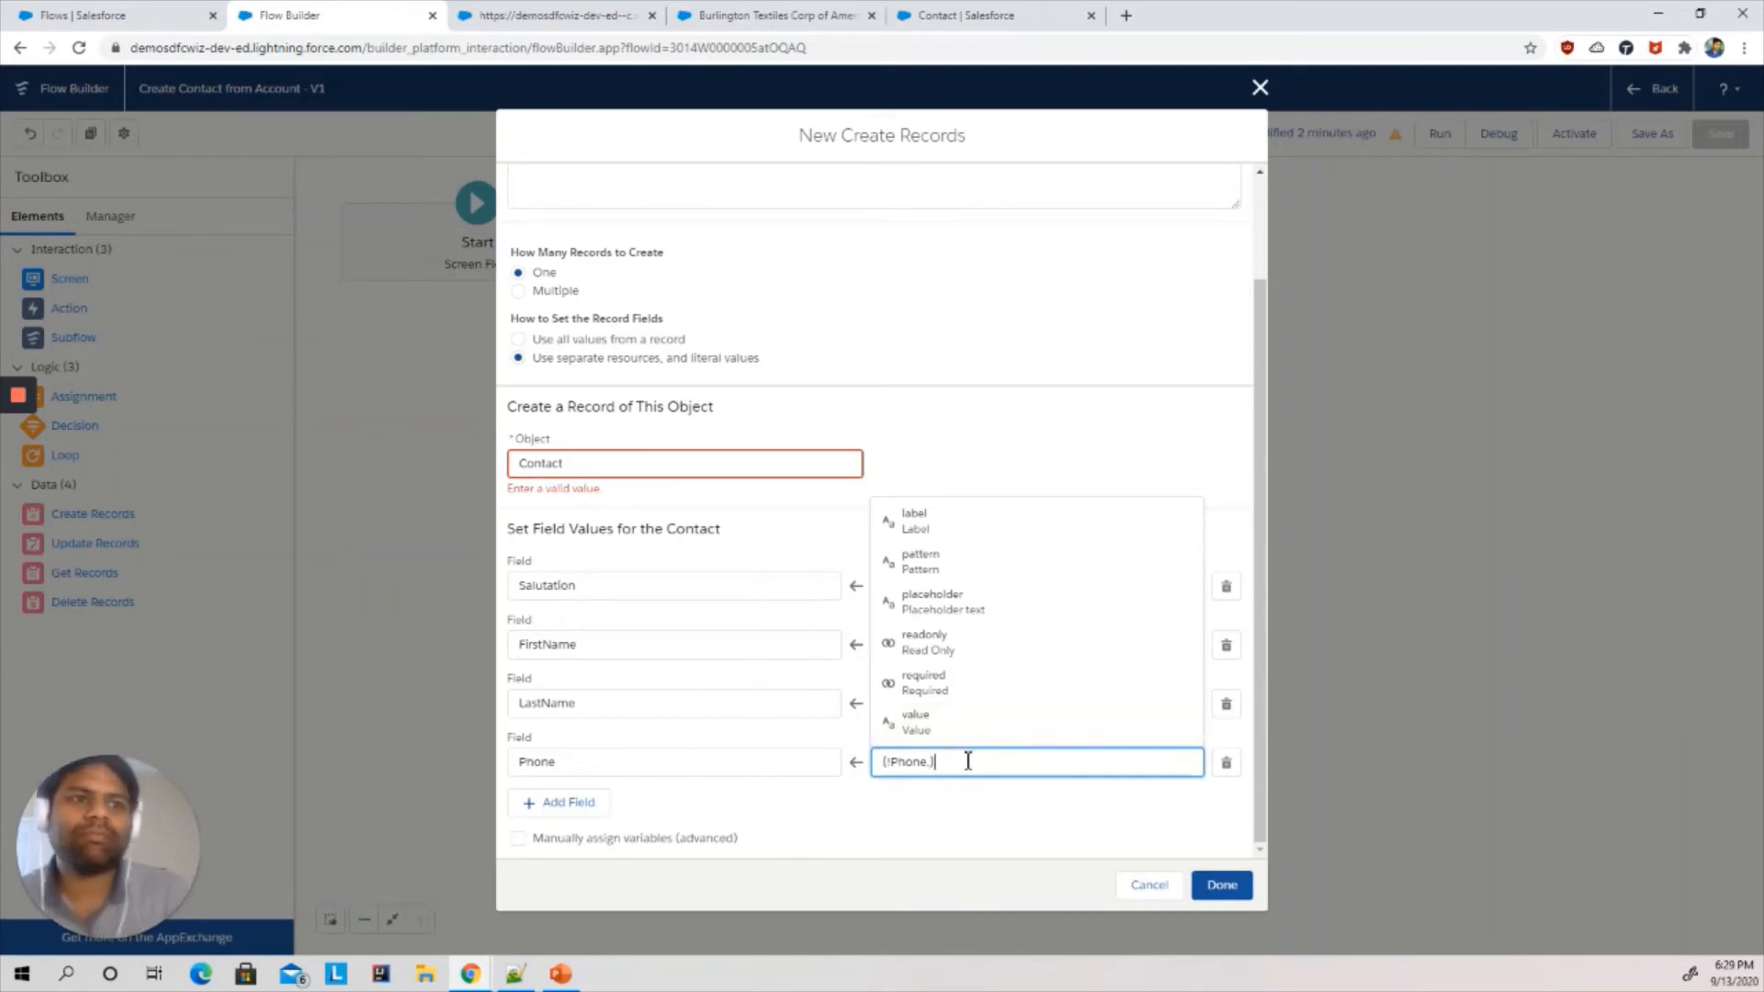
pyautogui.press('BackSpace')
pyautogui.press('BackSpace')
pyautogui.press('BackSpace')
pyautogui.press('BackSpace')
pyautogui.press('BackSpace')
pyautogui.press('BackSpace')
pyautogui.press('BackSpace')
pyautogui.press('BackSpace')
pyautogui.press('BackSpace')
pyautogui.write('ph')
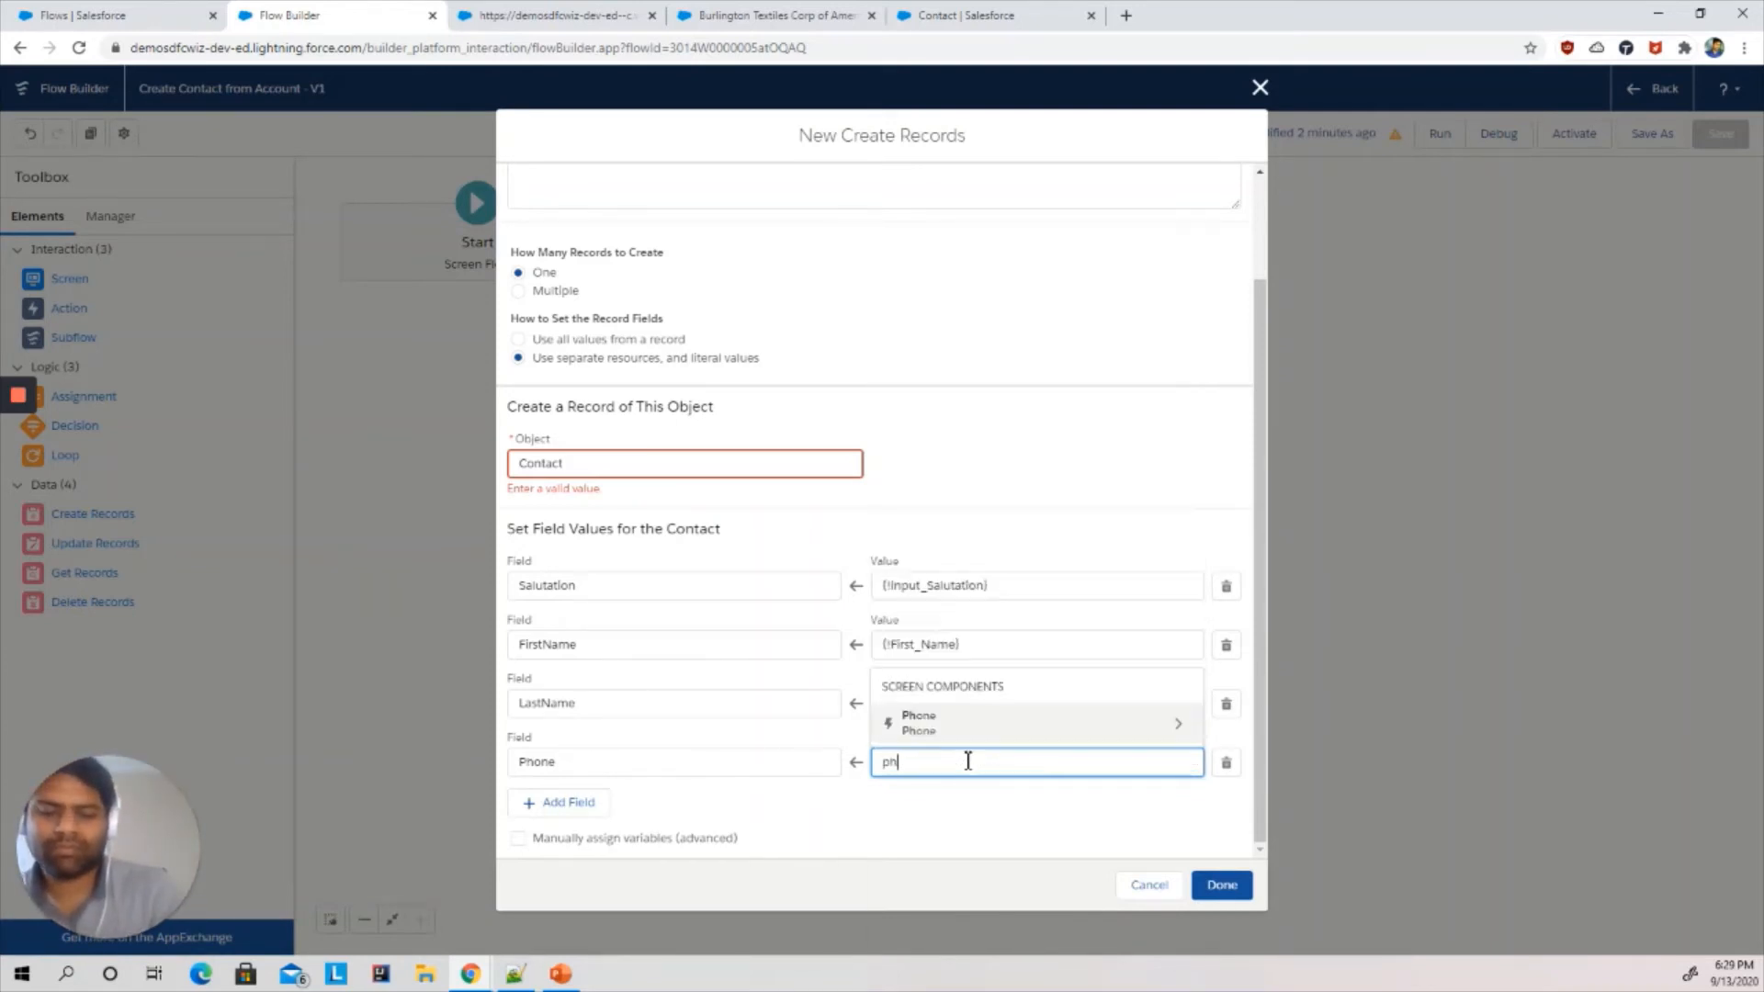
pyautogui.write('on')
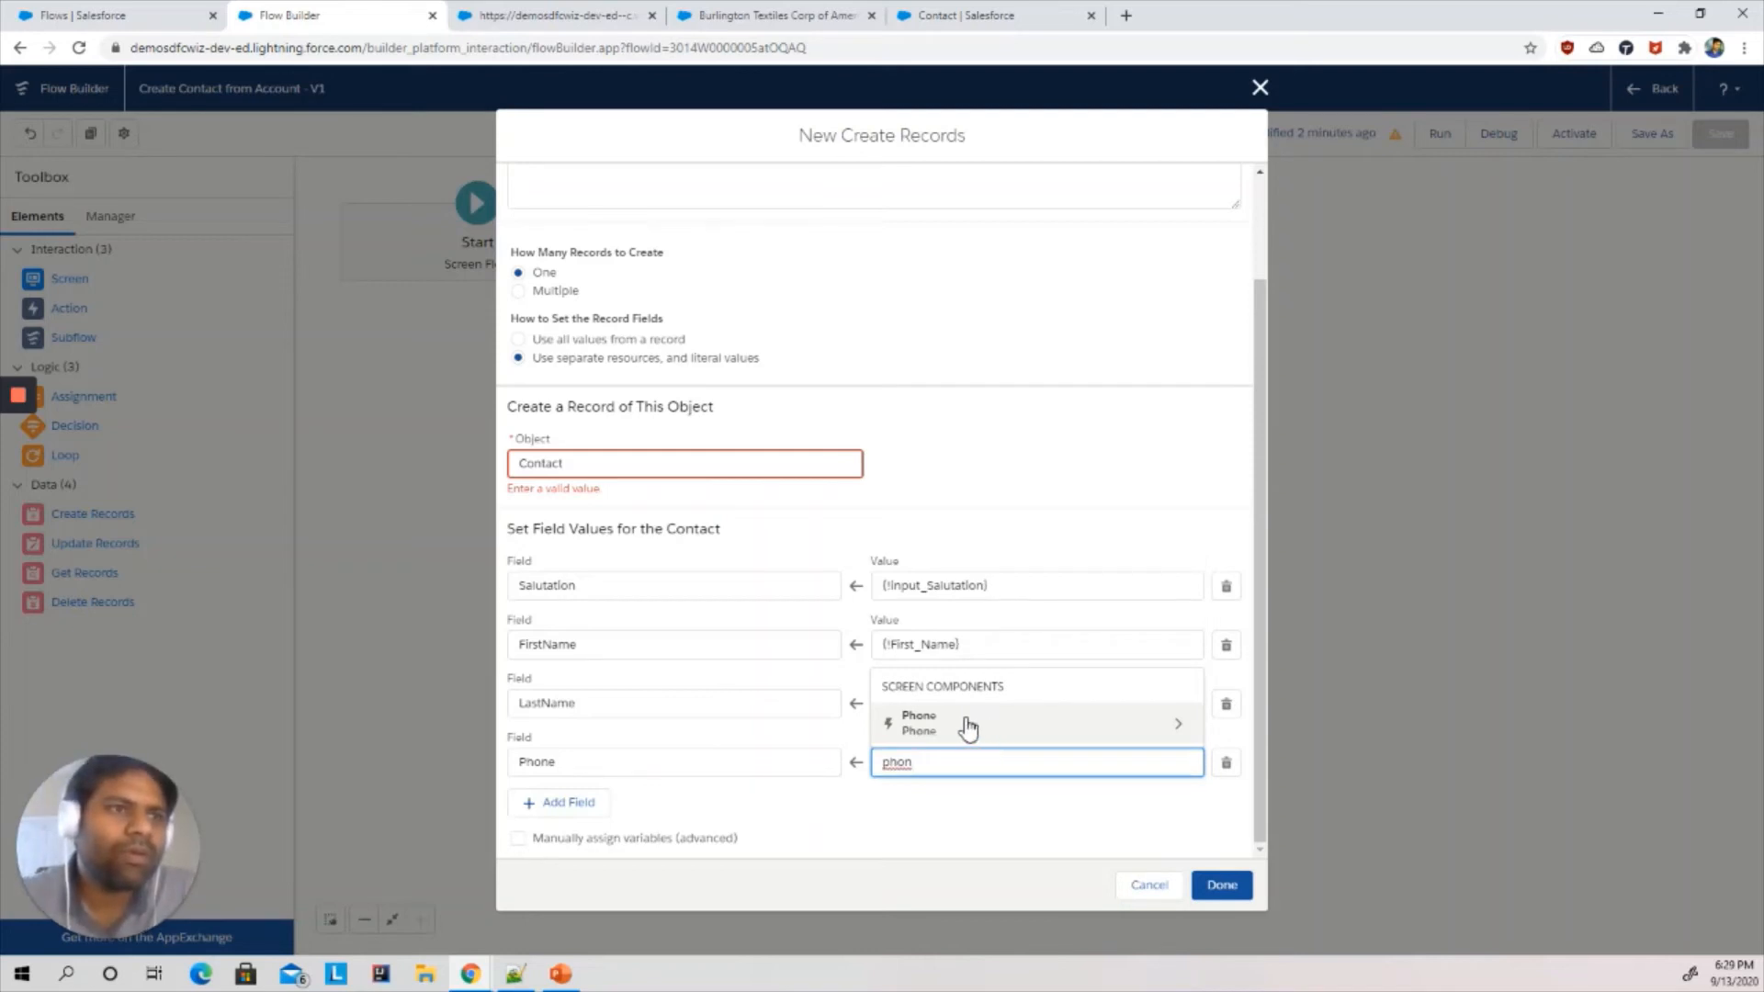
pyautogui.click(968, 725)
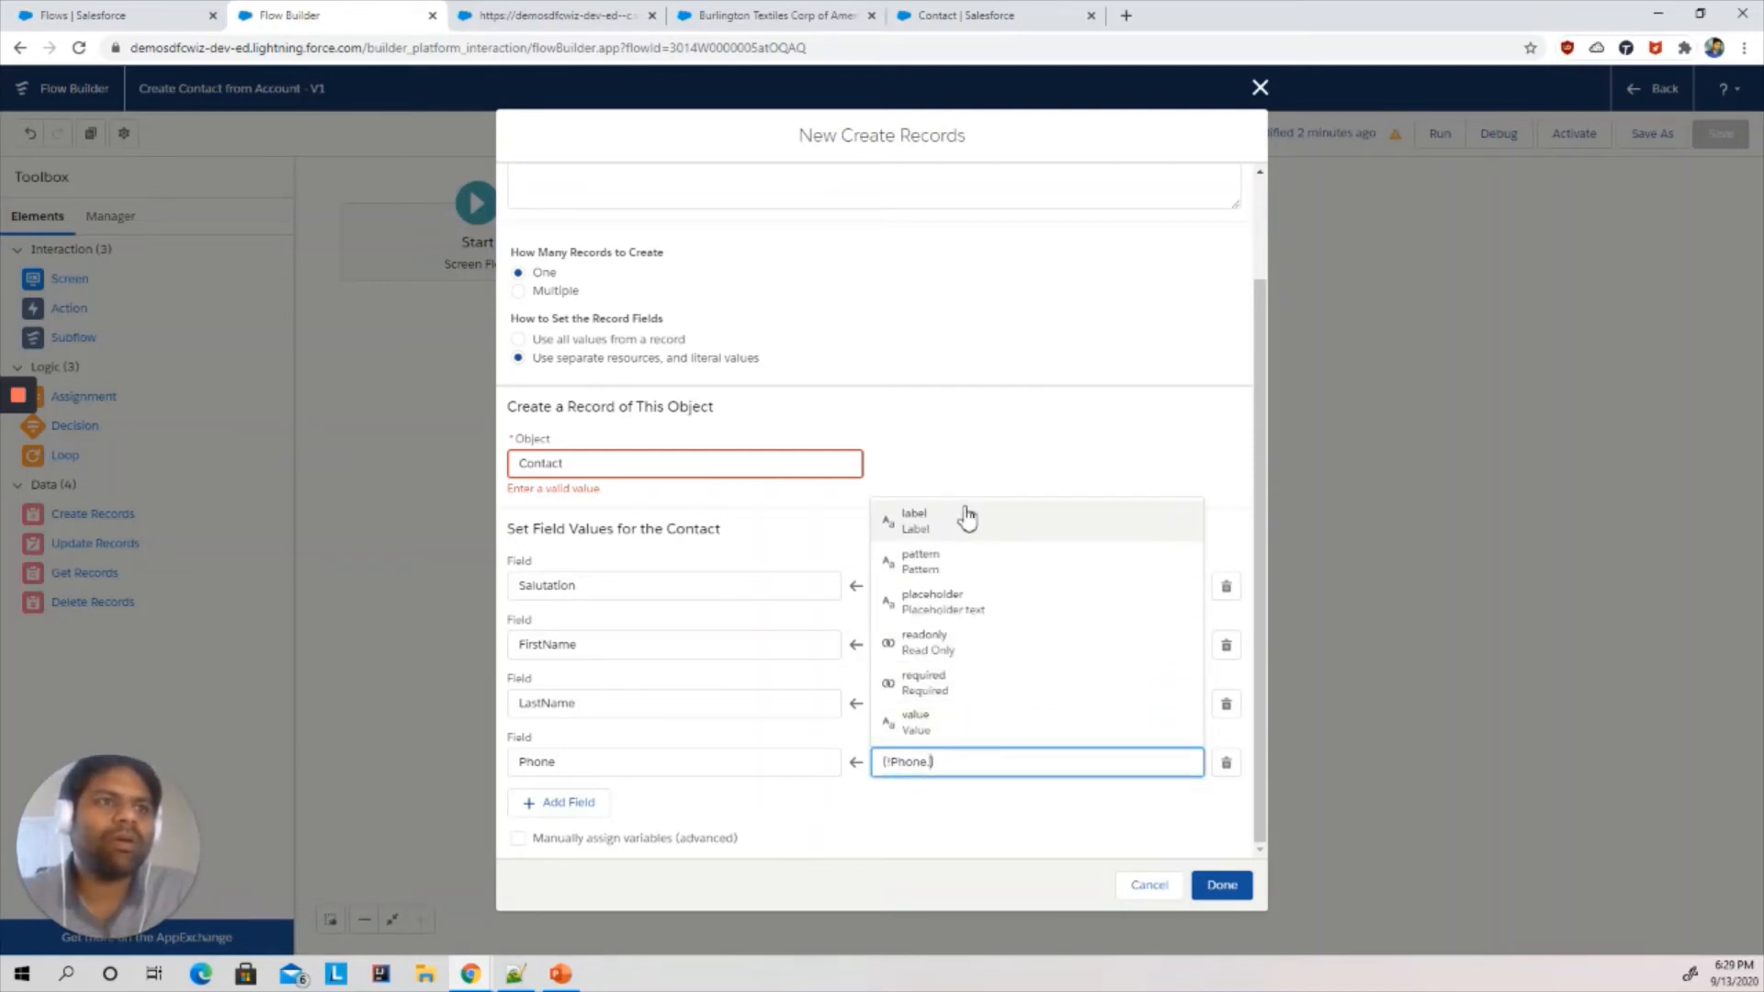
pyautogui.click(930, 733)
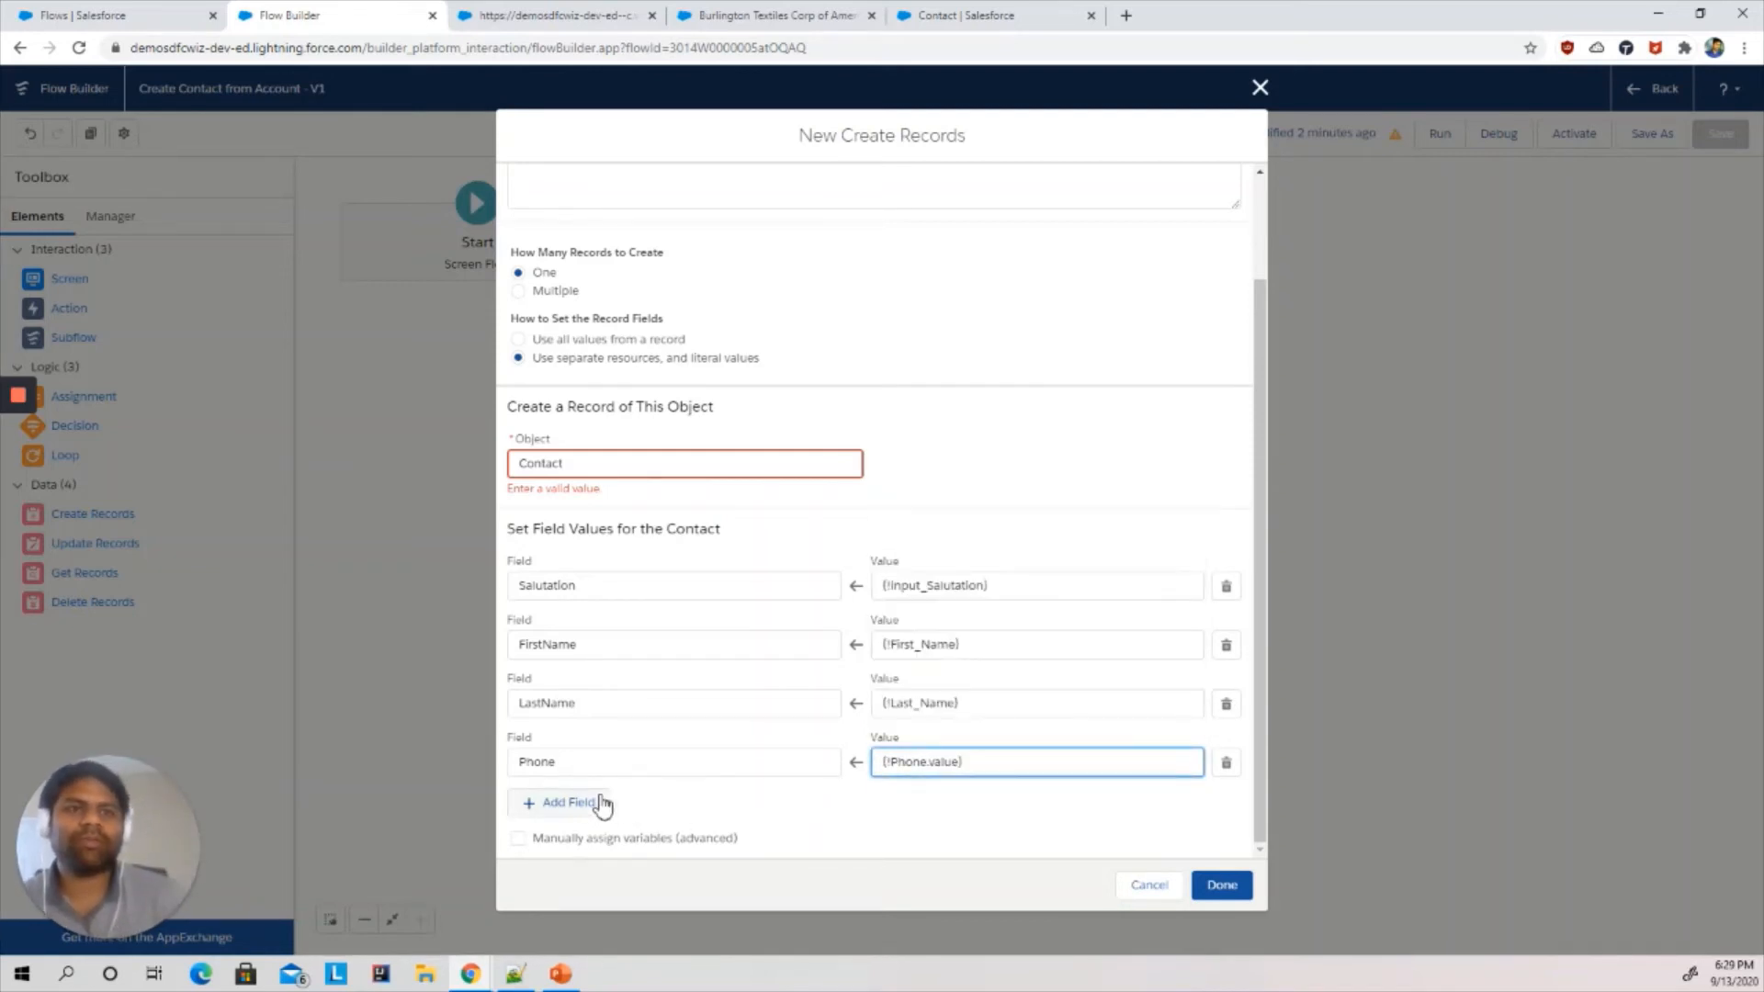
# - Compare against the running flow form, then map AccountId to the {!recordId} variable
pyautogui.click(584, 13)
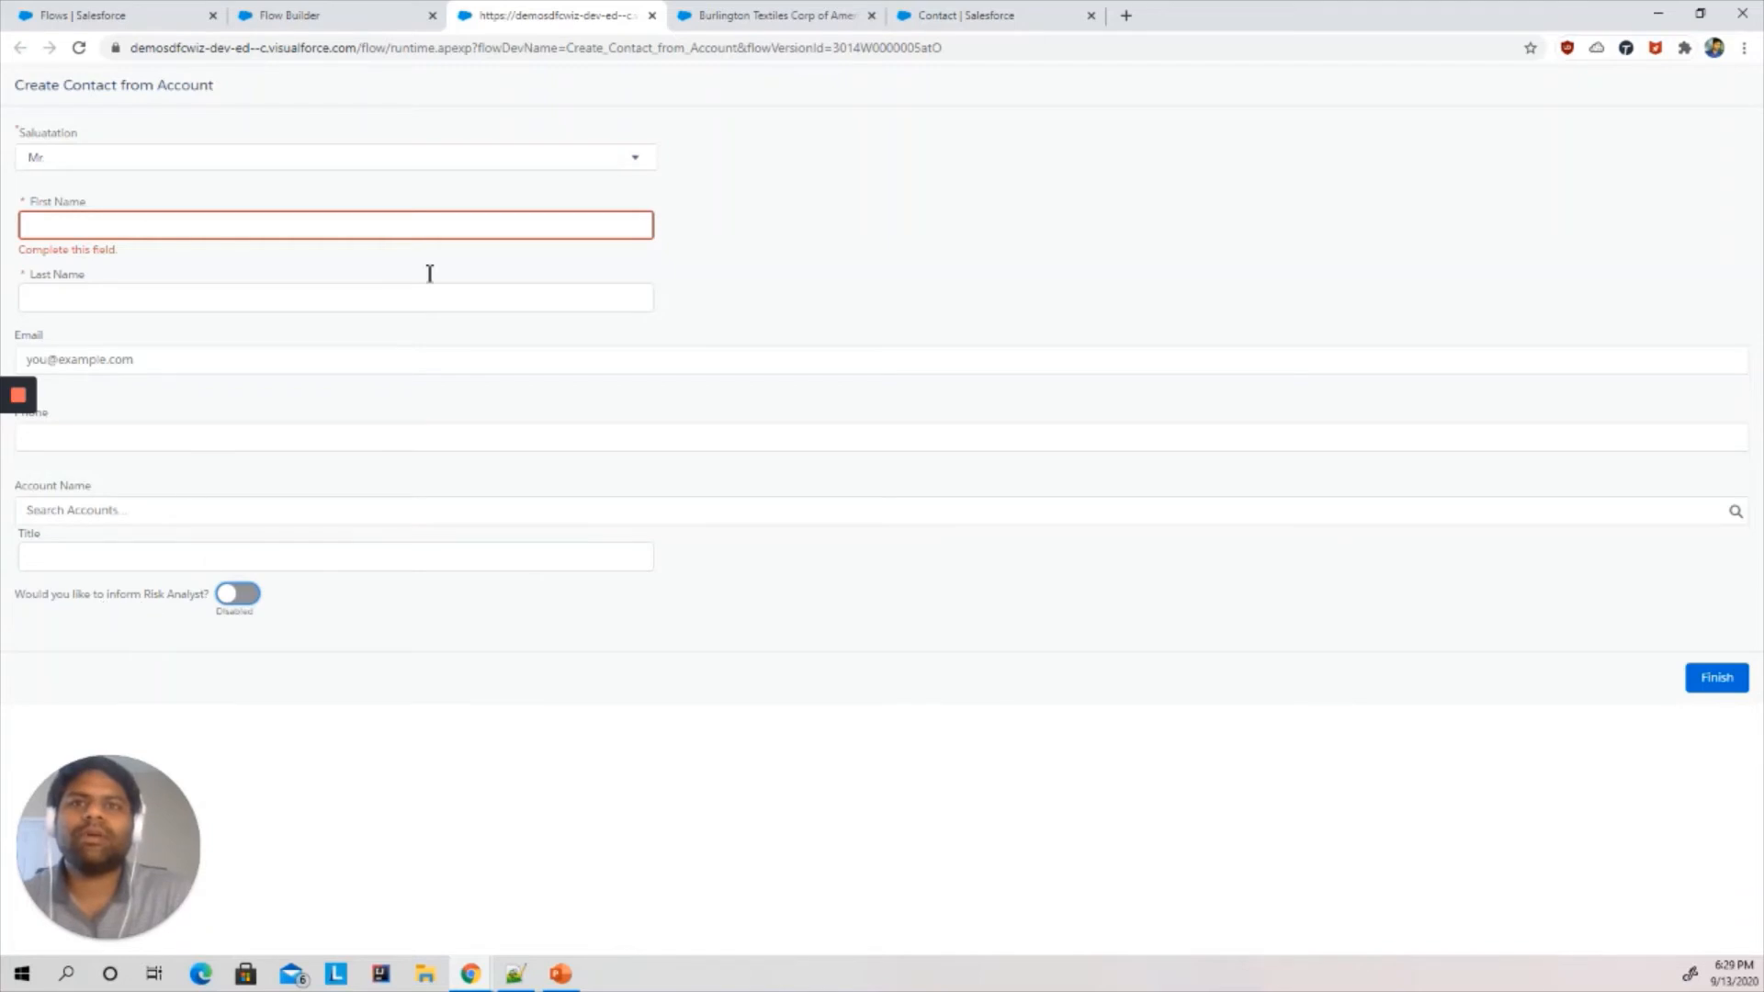
pyautogui.click(372, 14)
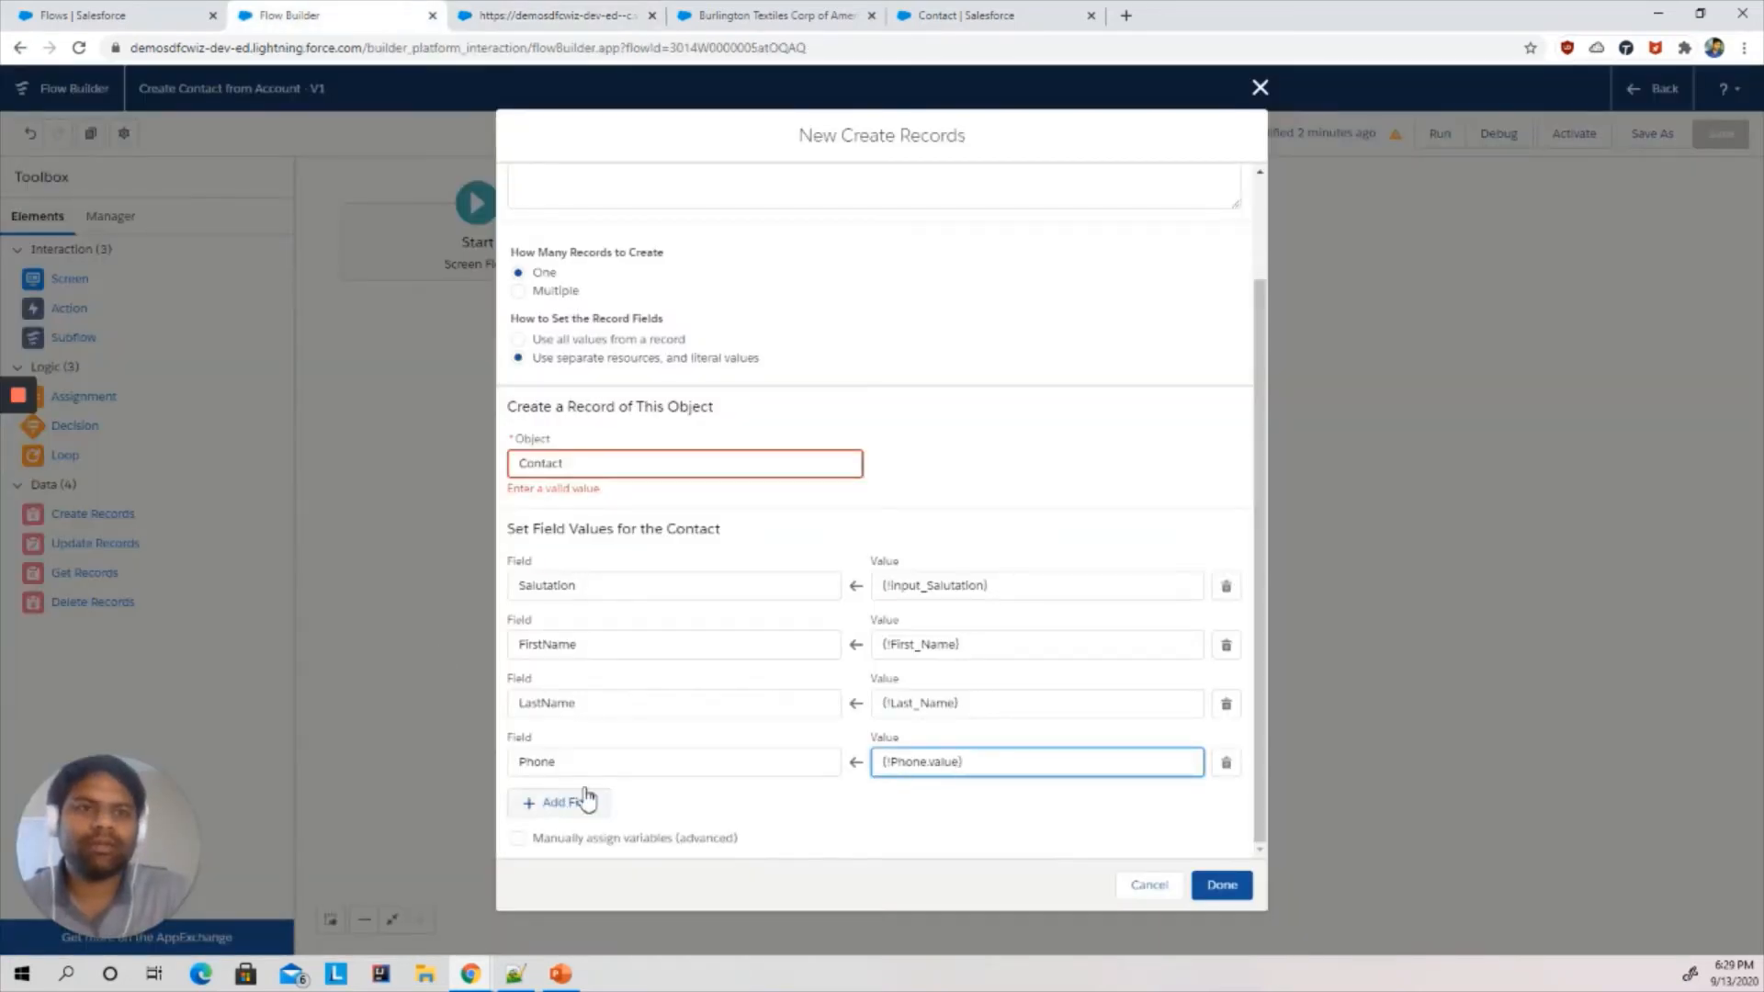
pyautogui.click(586, 799)
pyautogui.click(551, 763)
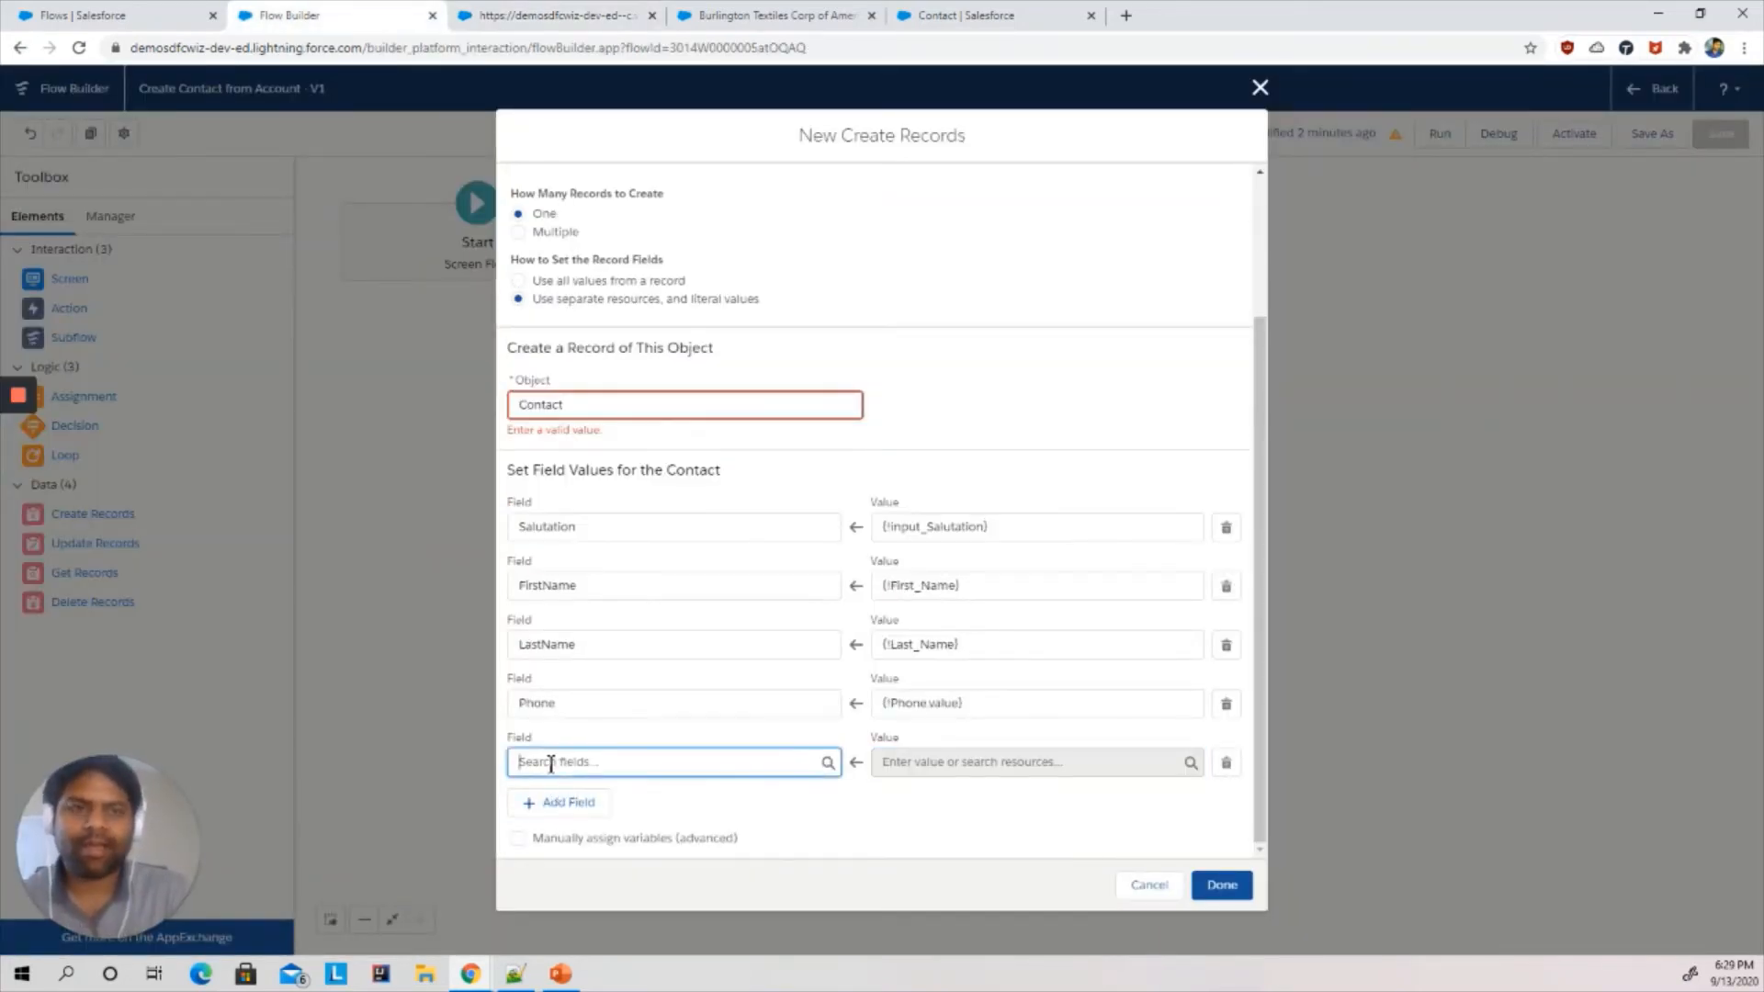
pyautogui.write('acc')
pyautogui.click(570, 801)
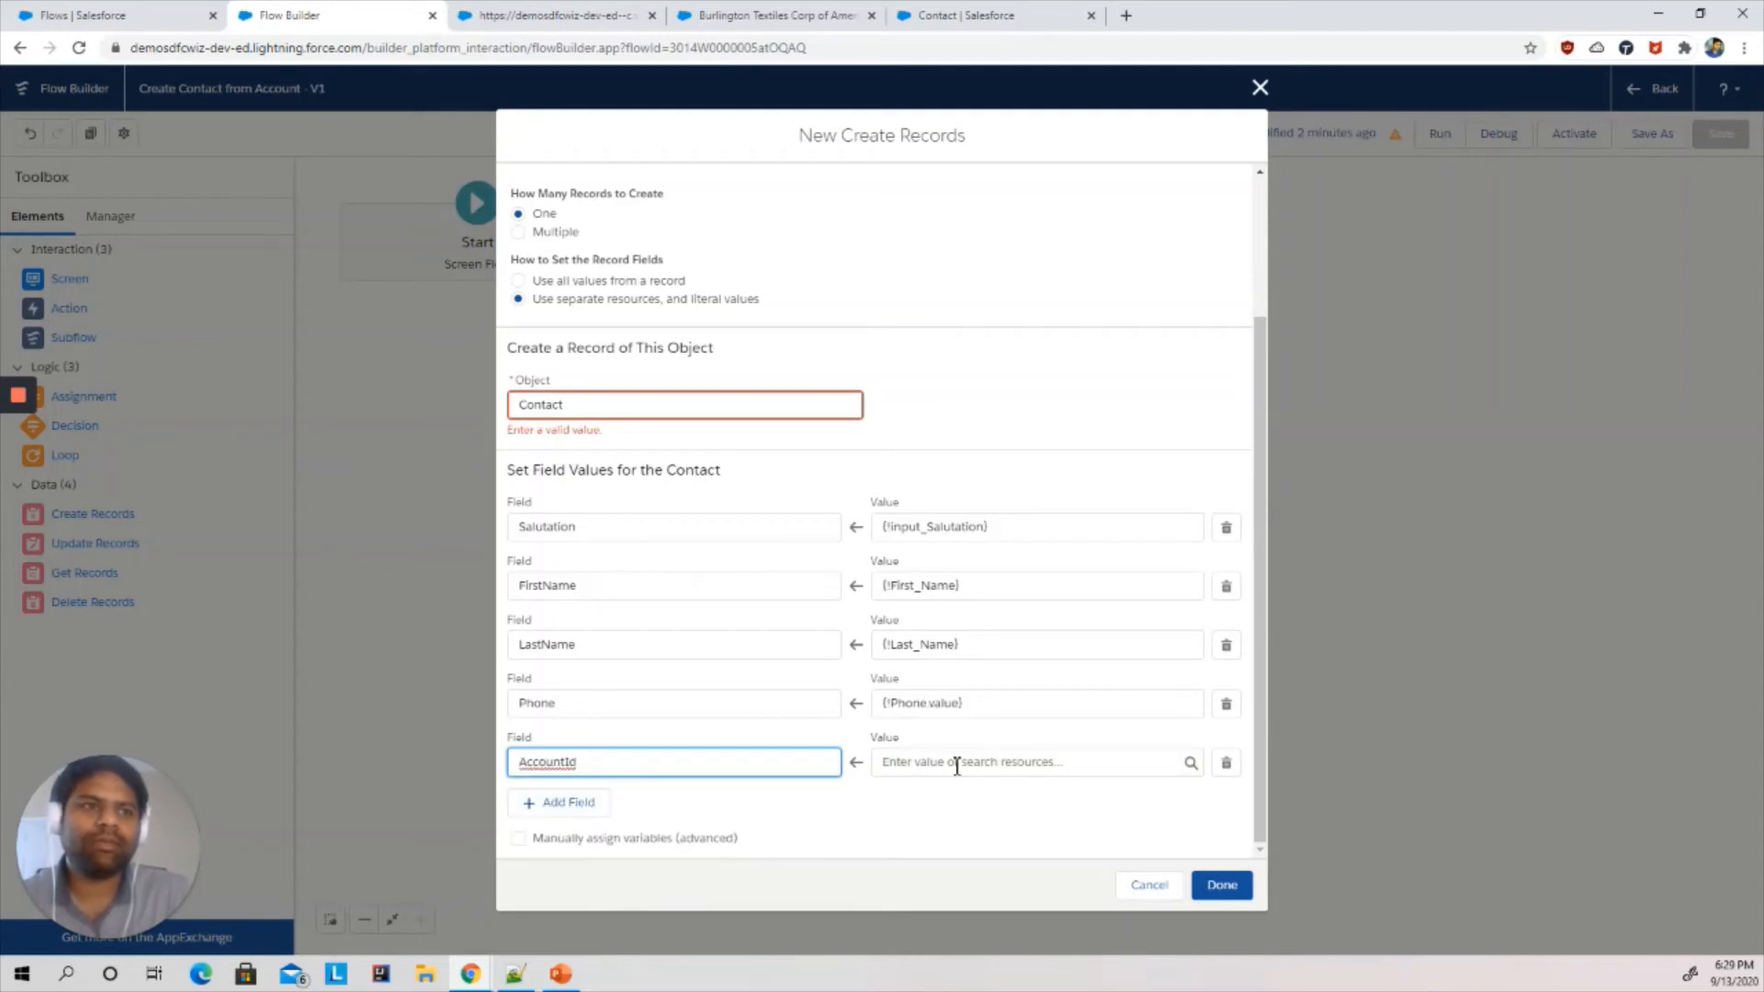
pyautogui.click(957, 766)
pyautogui.write('ac')
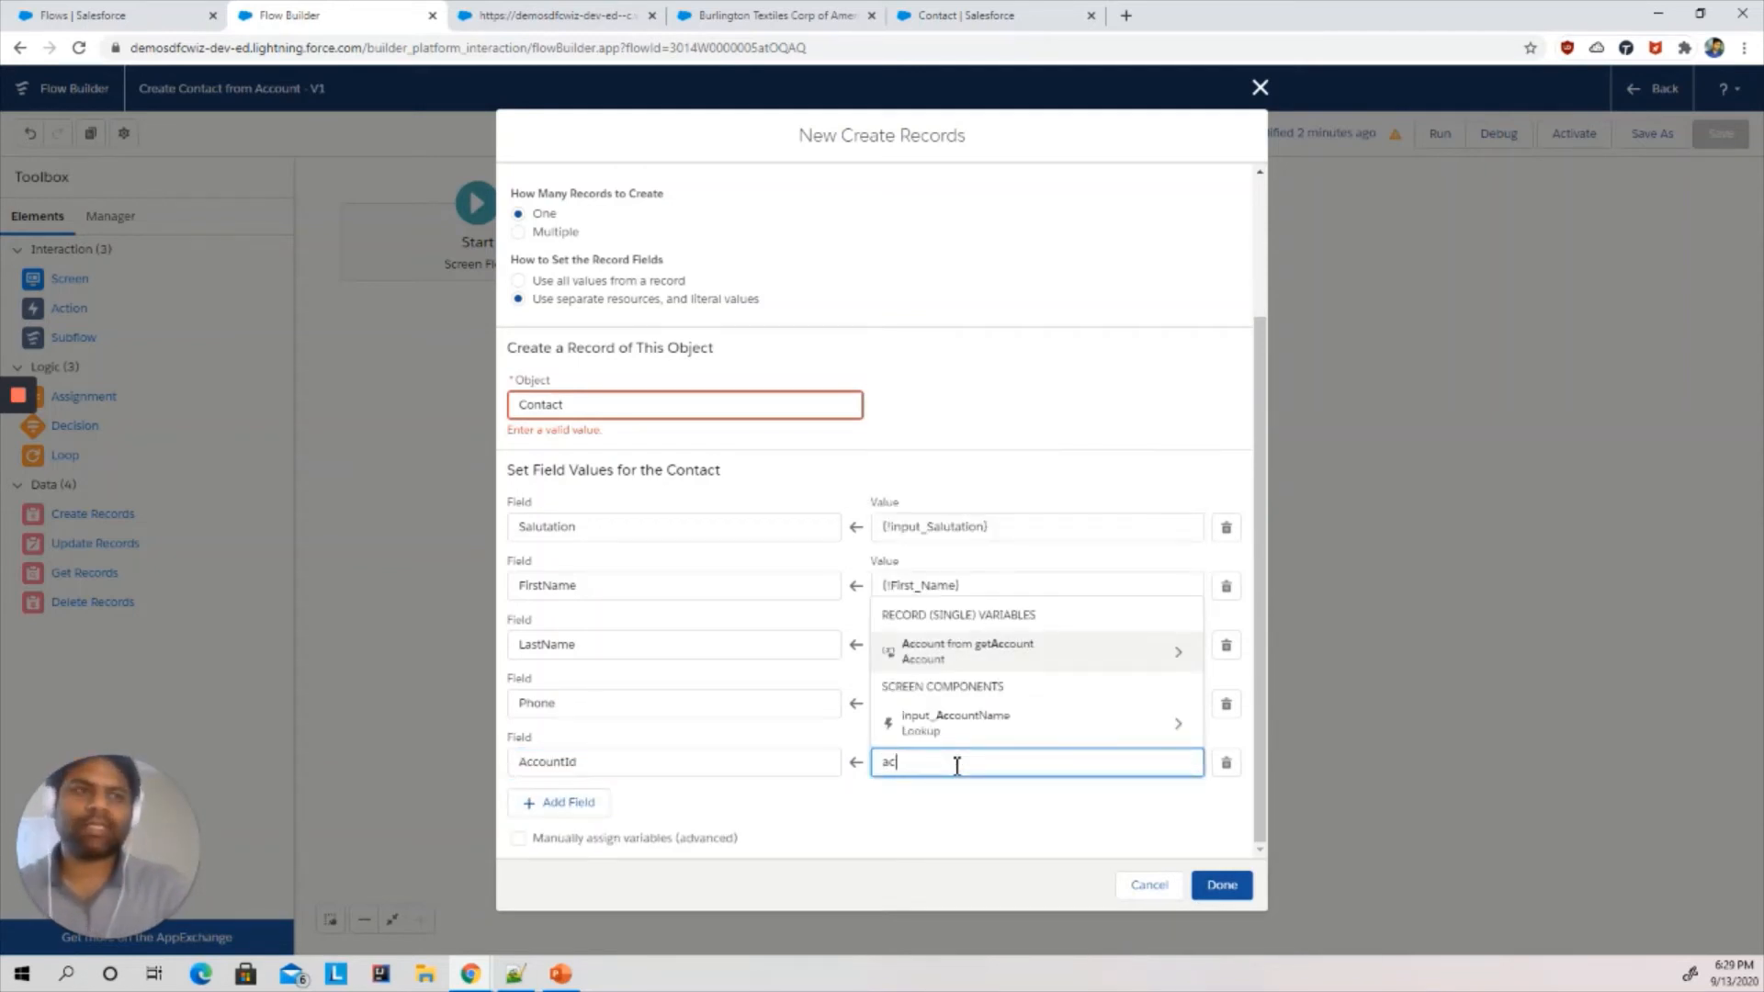
pyautogui.press('BackSpace')
pyautogui.press('BackSpace')
pyautogui.write('rec')
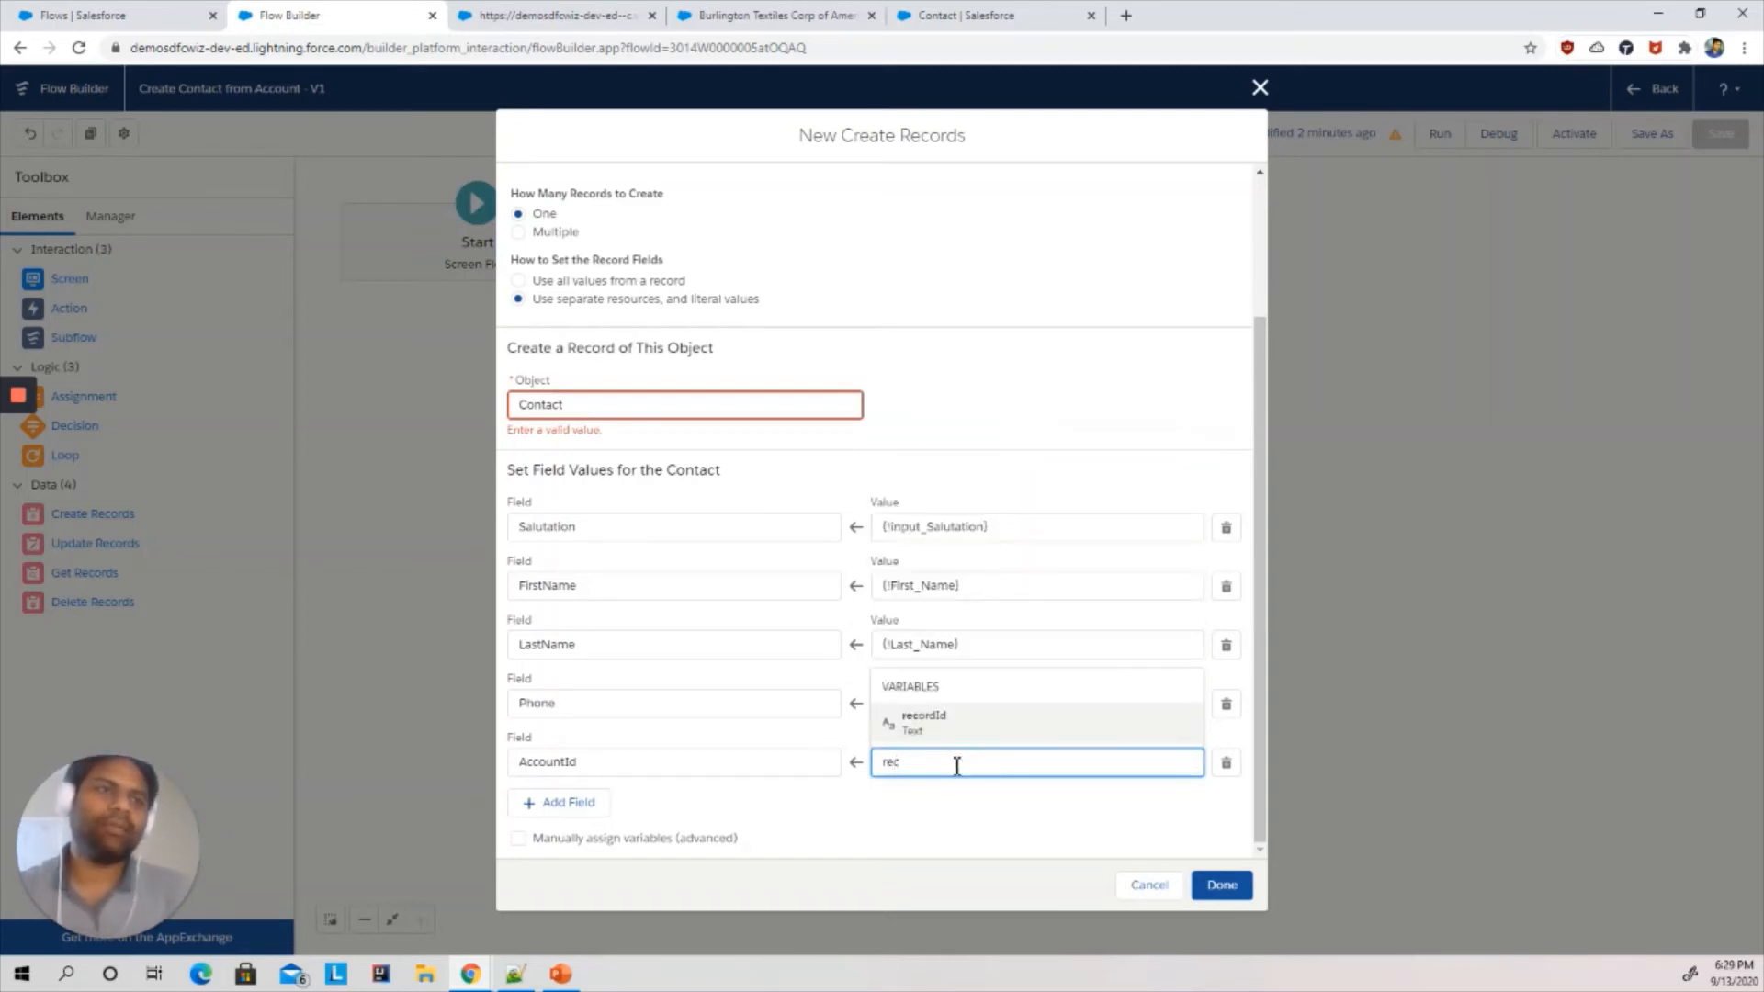
pyautogui.click(928, 724)
# - Add a Title field mapping with the value {!Title} from the Title screen component
pyautogui.click(577, 805)
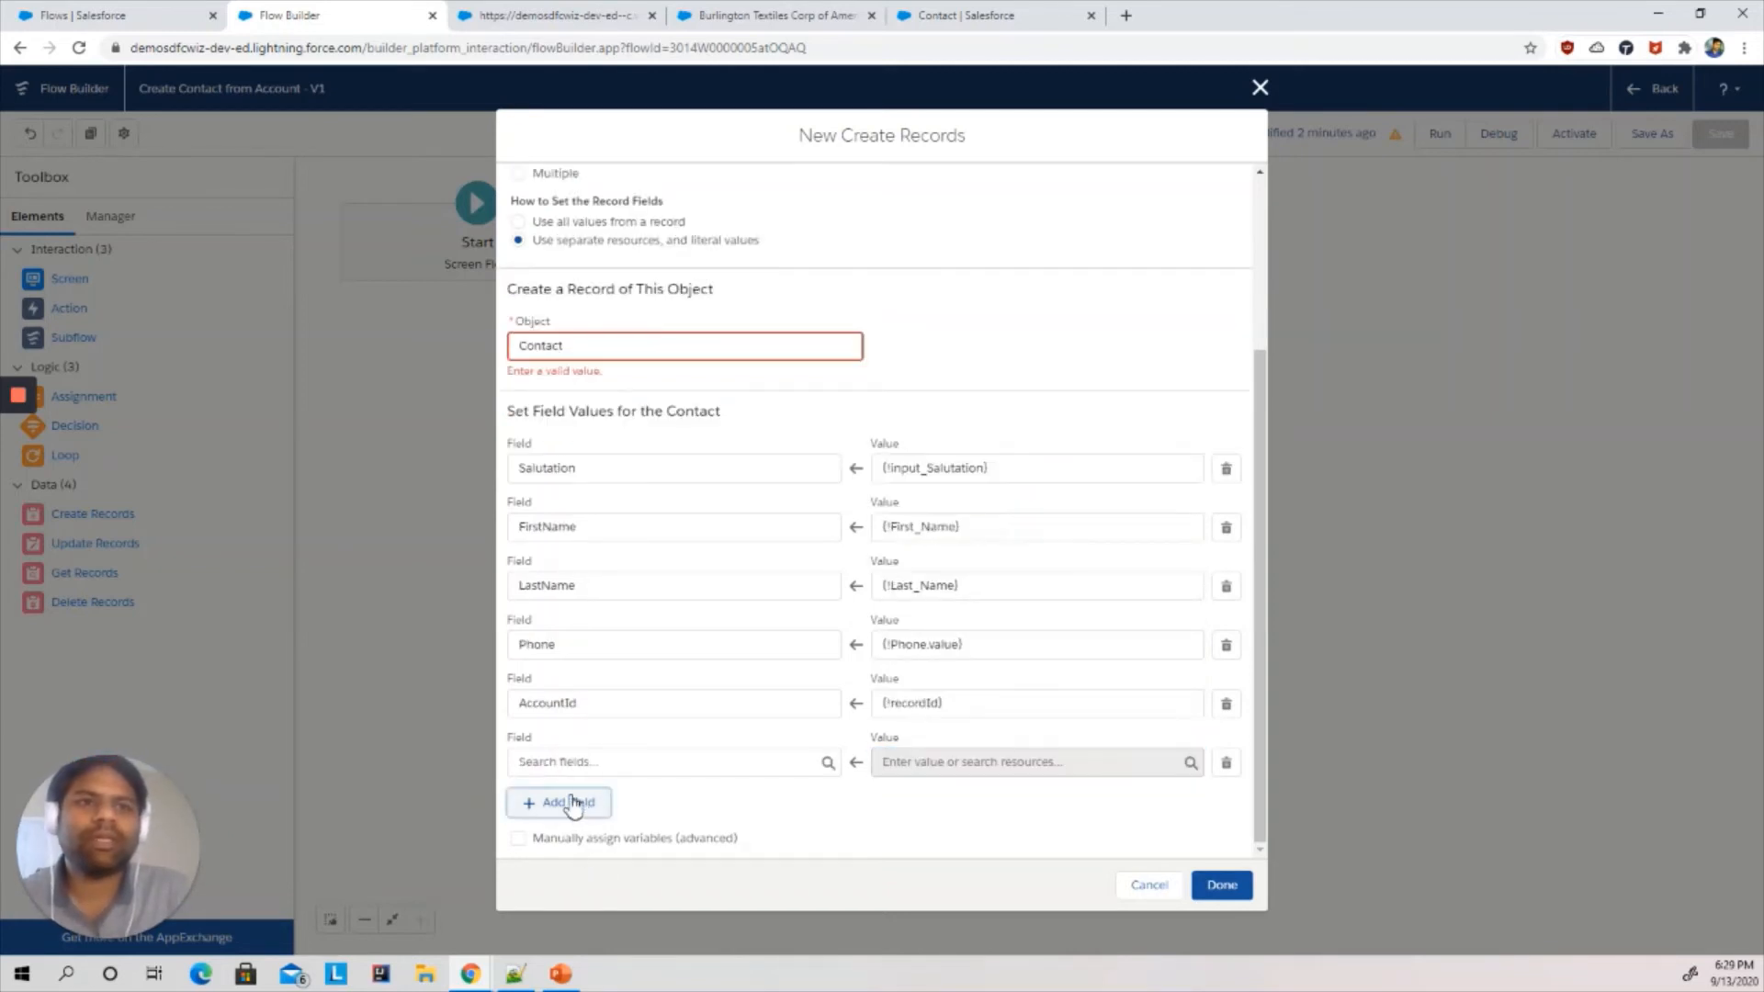
pyautogui.click(575, 761)
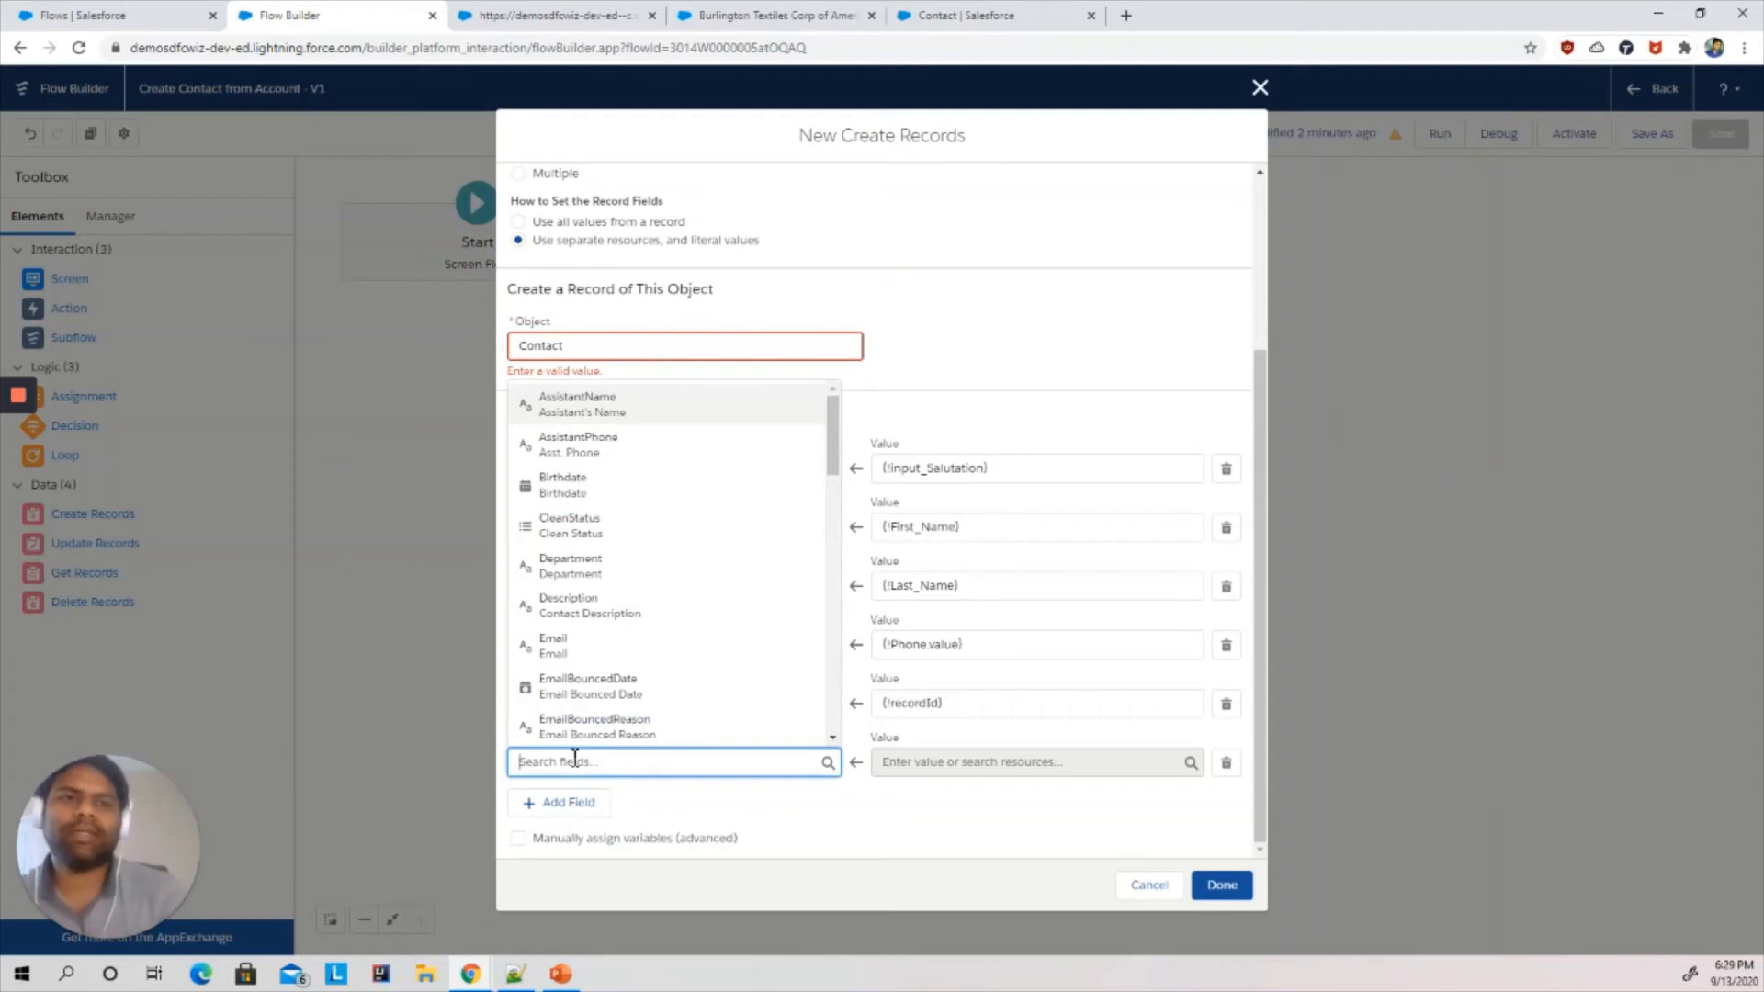
pyautogui.click(880, 839)
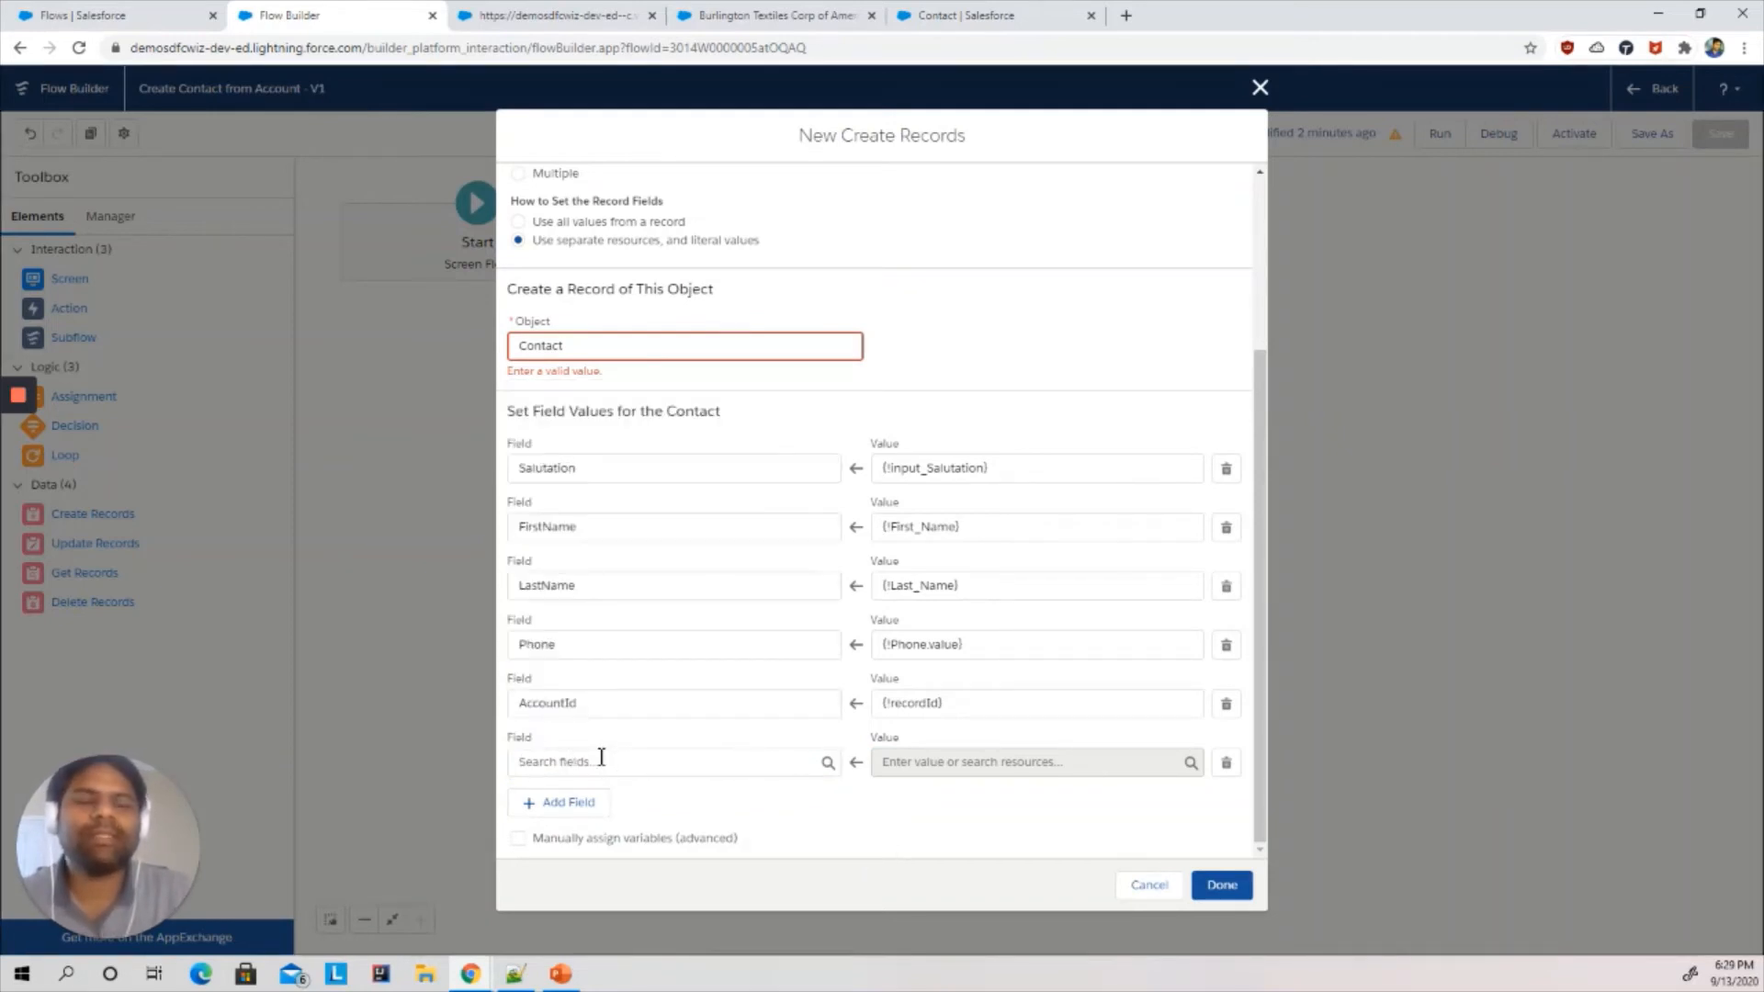
pyautogui.click(579, 13)
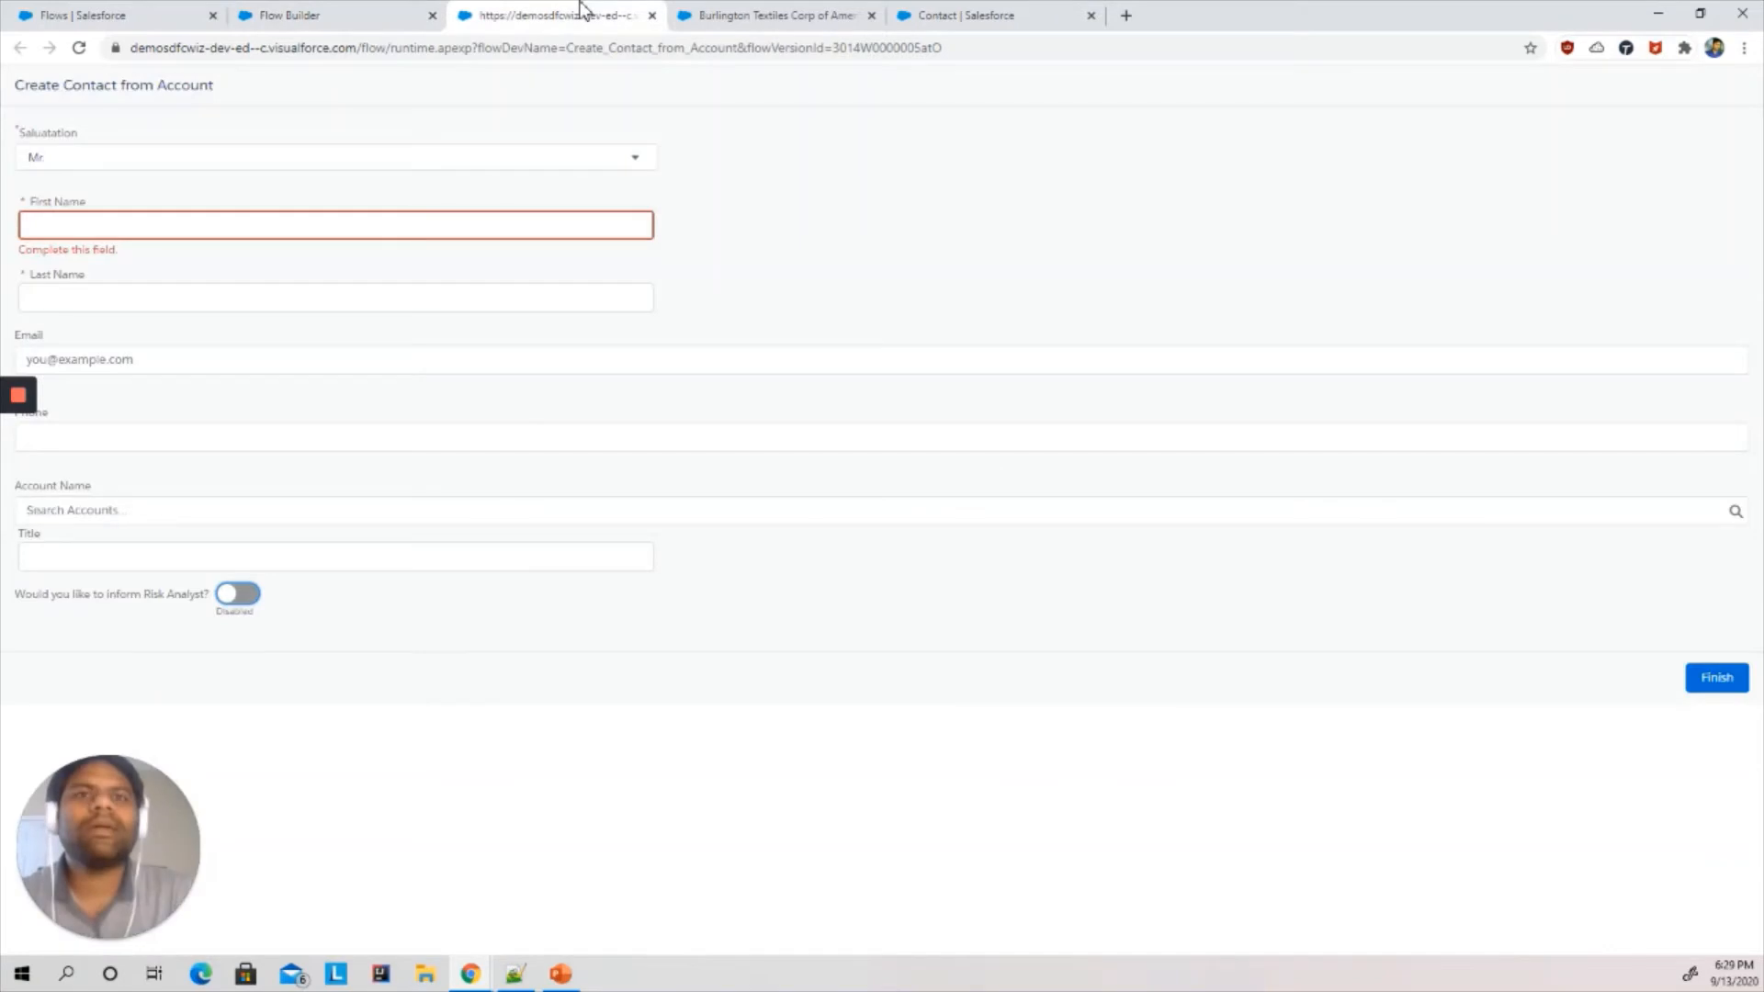
pyautogui.click(321, 11)
pyautogui.click(608, 764)
pyautogui.write('title')
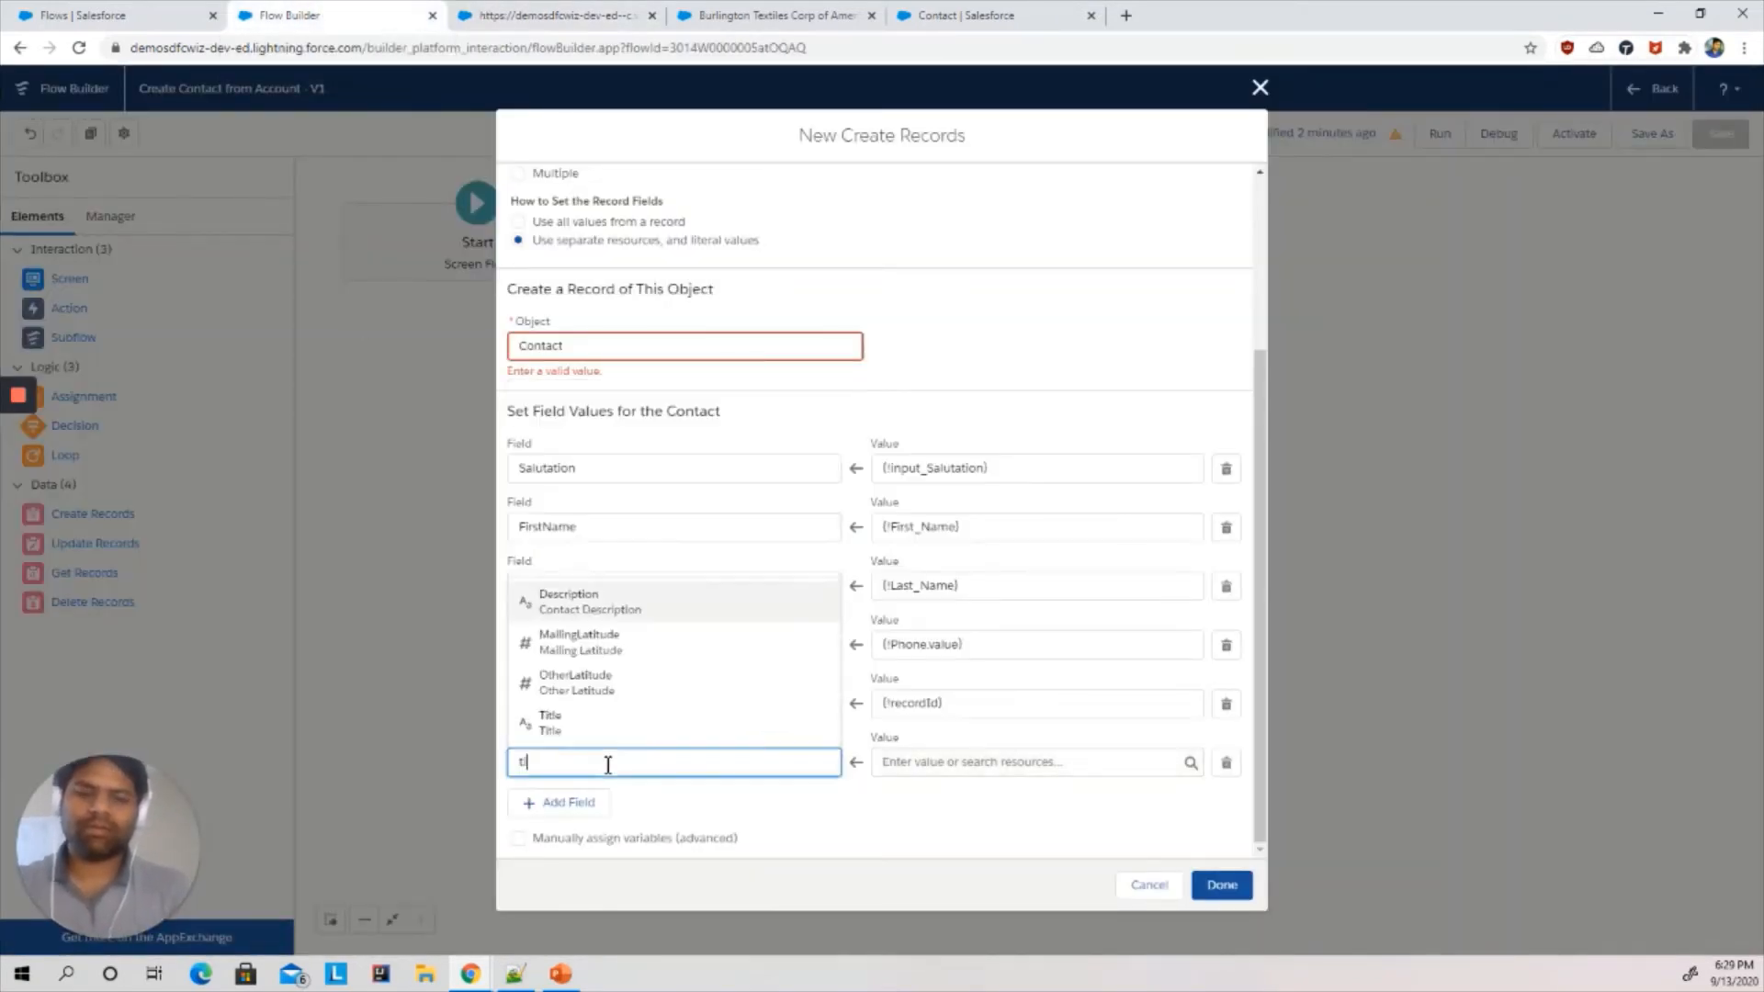
pyautogui.click(596, 741)
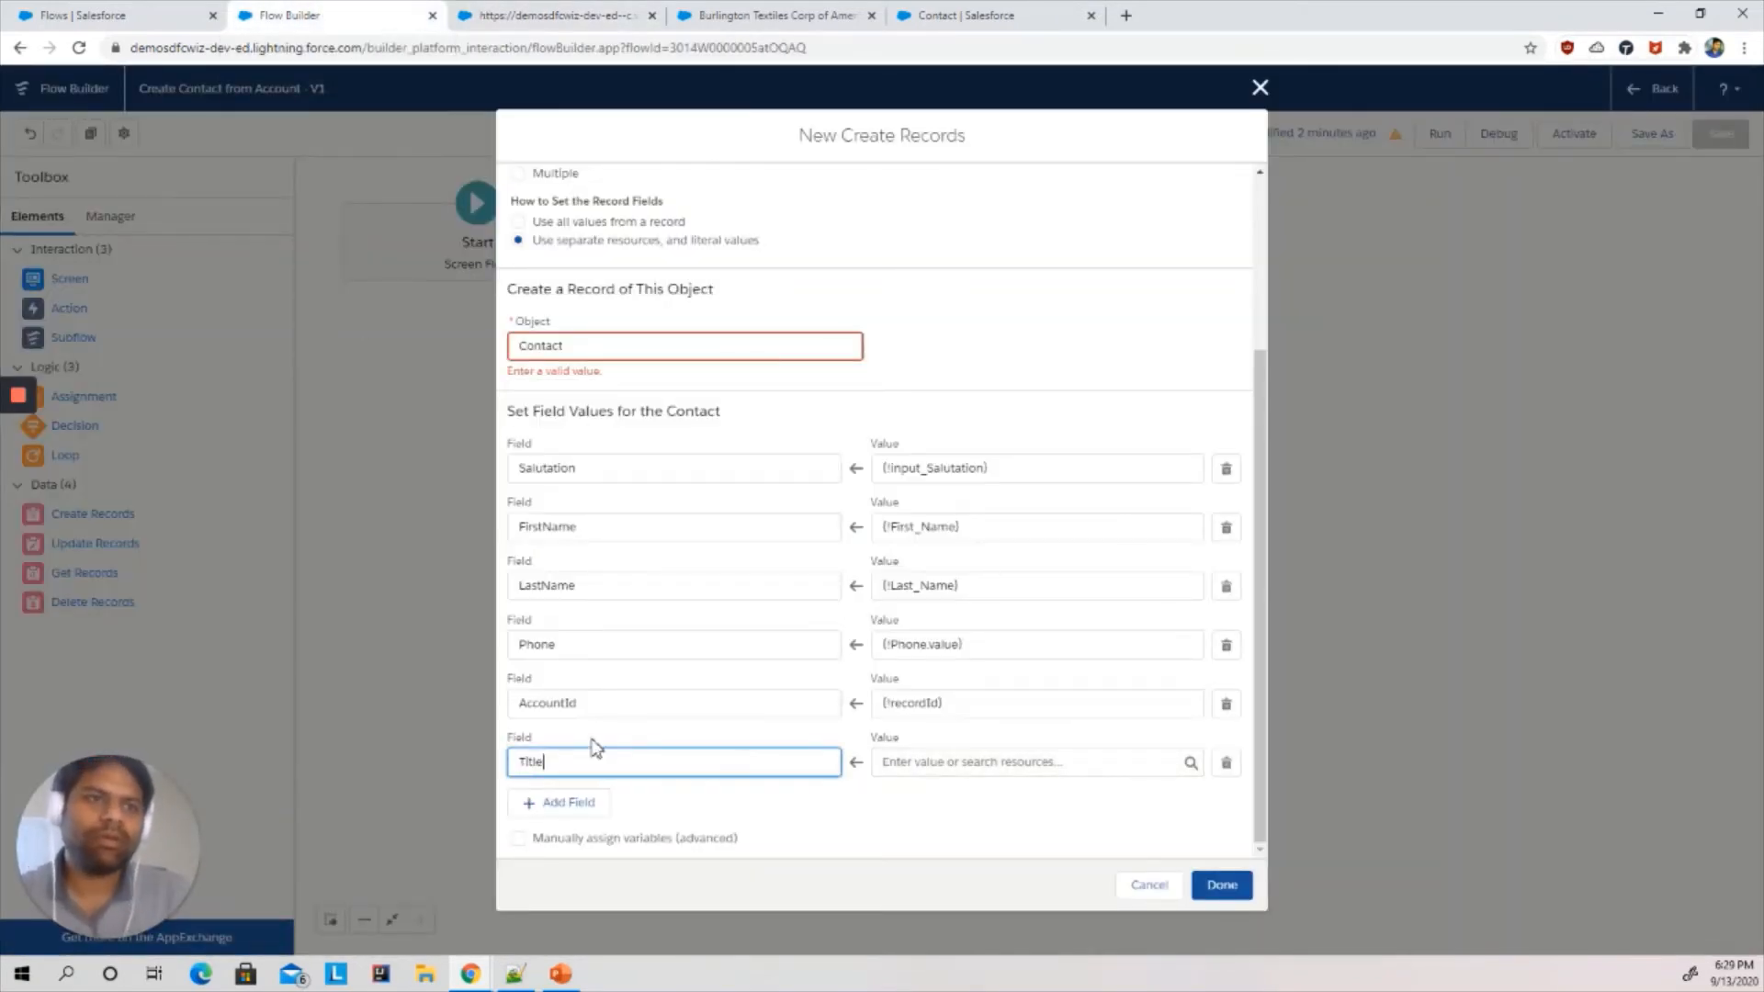
pyautogui.click(934, 766)
pyautogui.write('tlie')
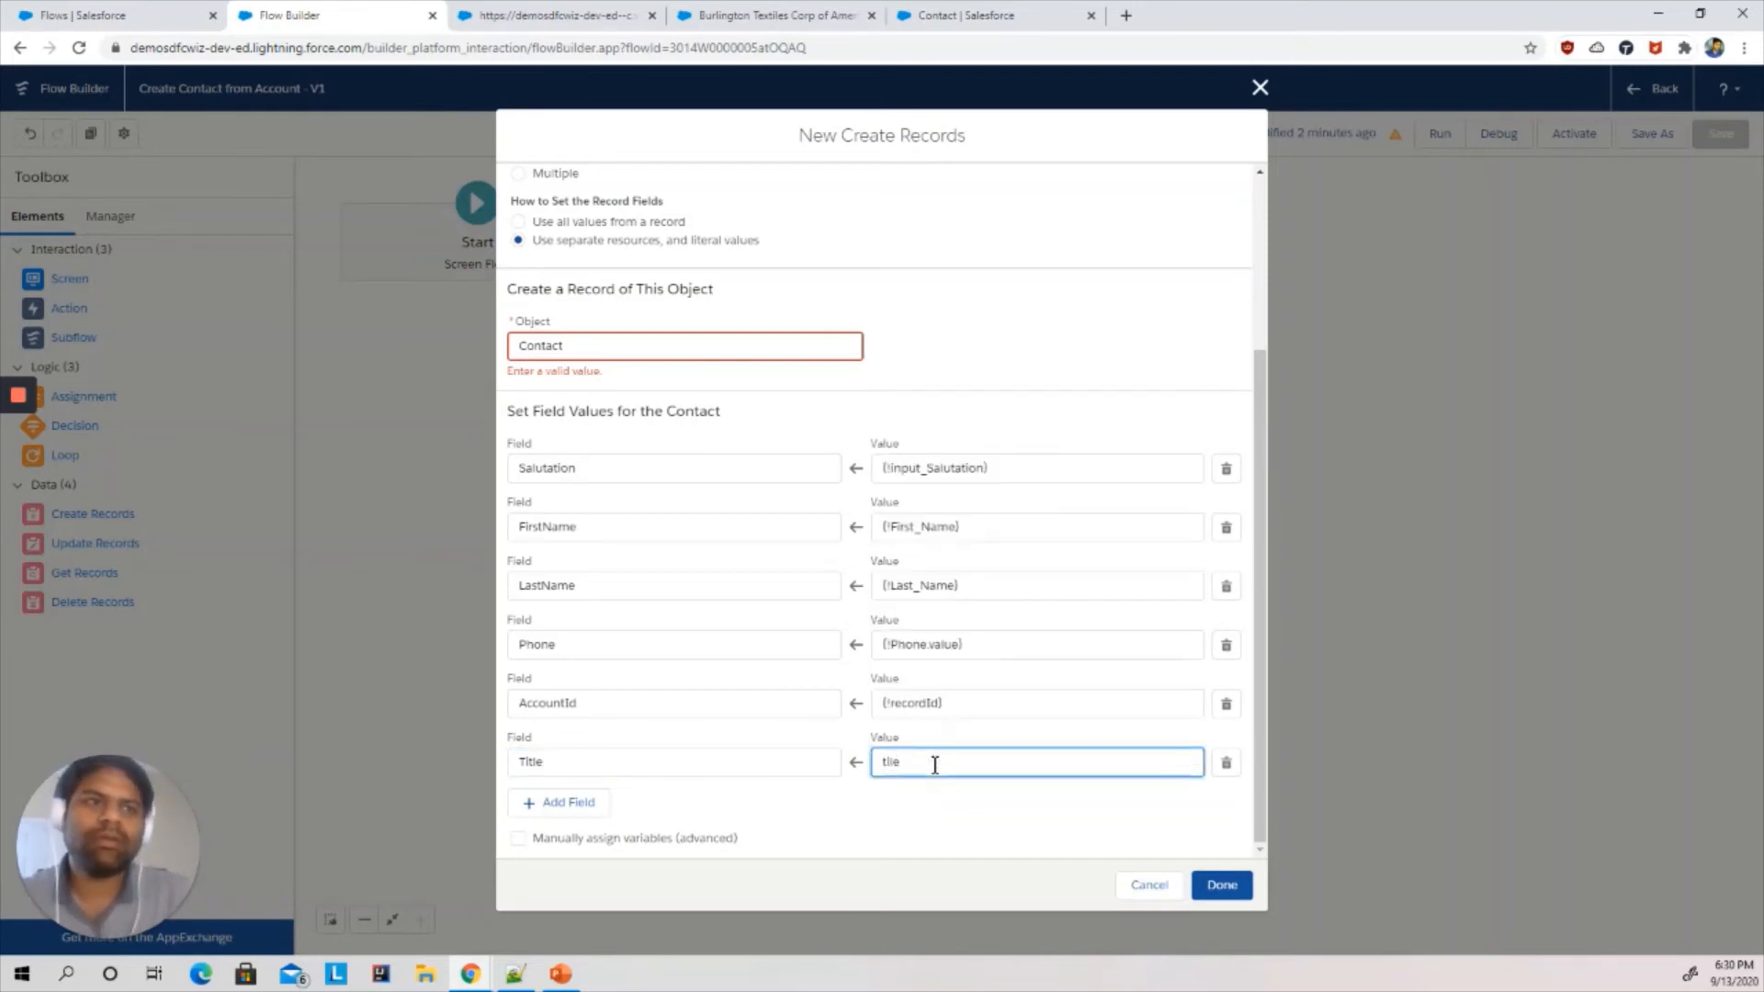
pyautogui.press('BackSpace')
pyautogui.press('BackSpace')
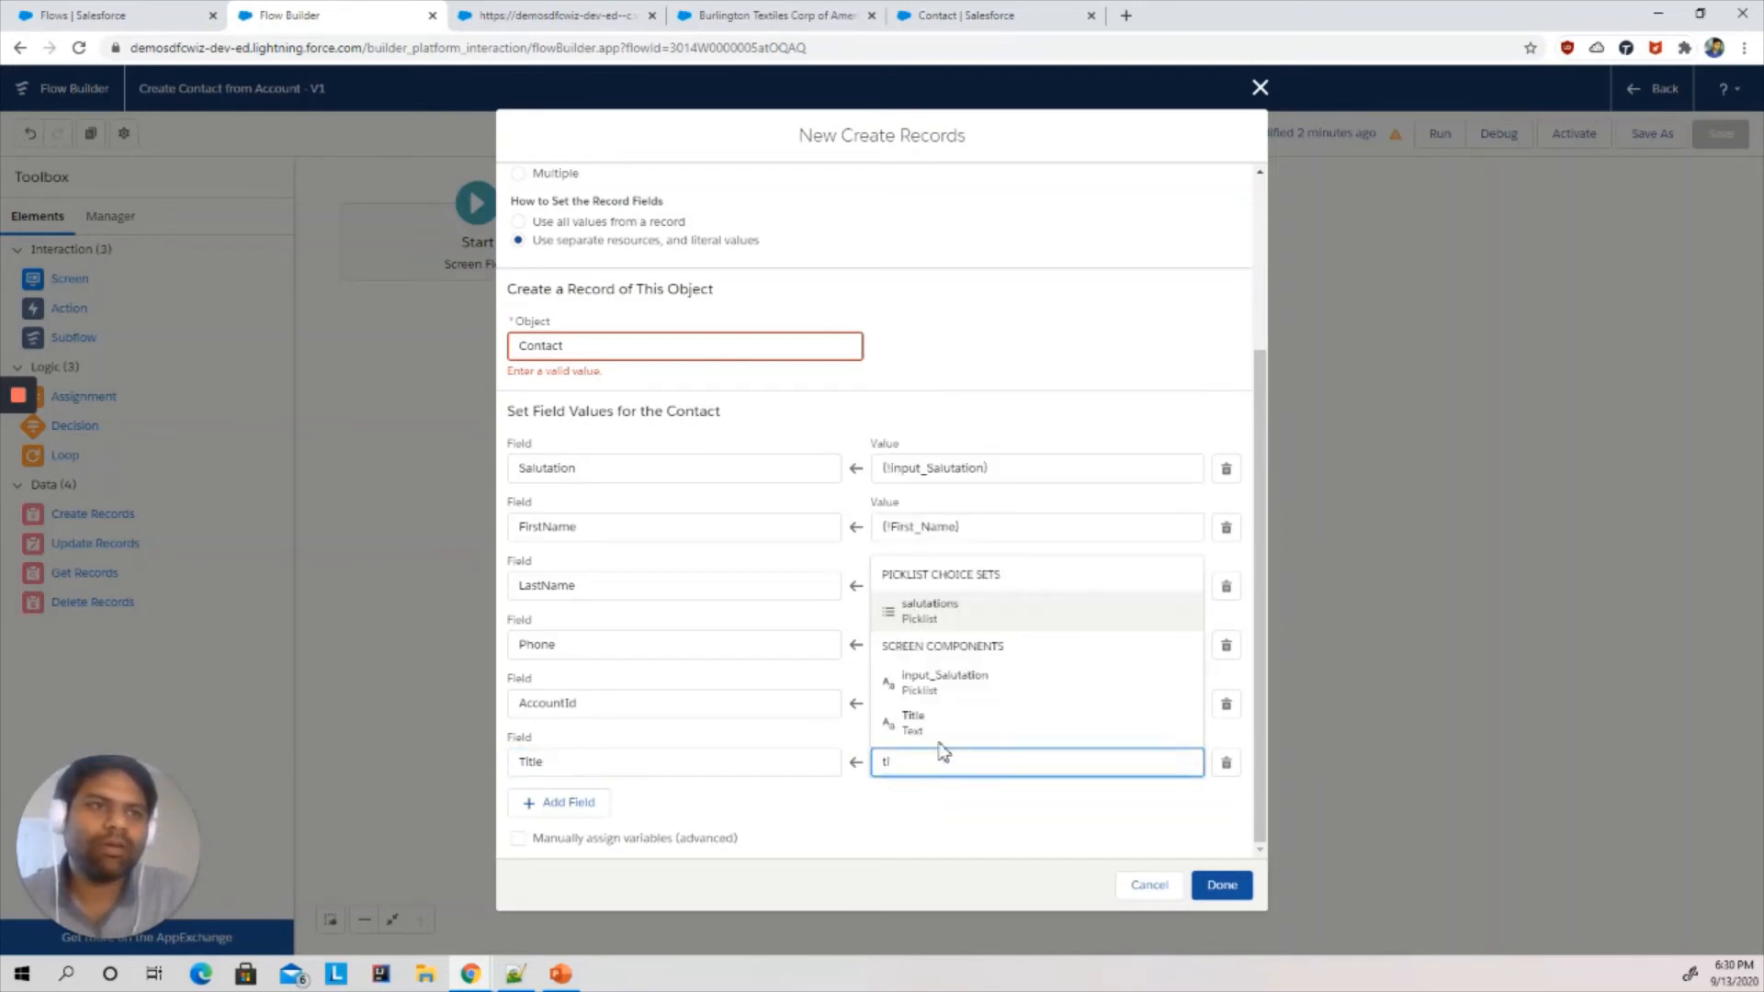
pyautogui.click(934, 726)
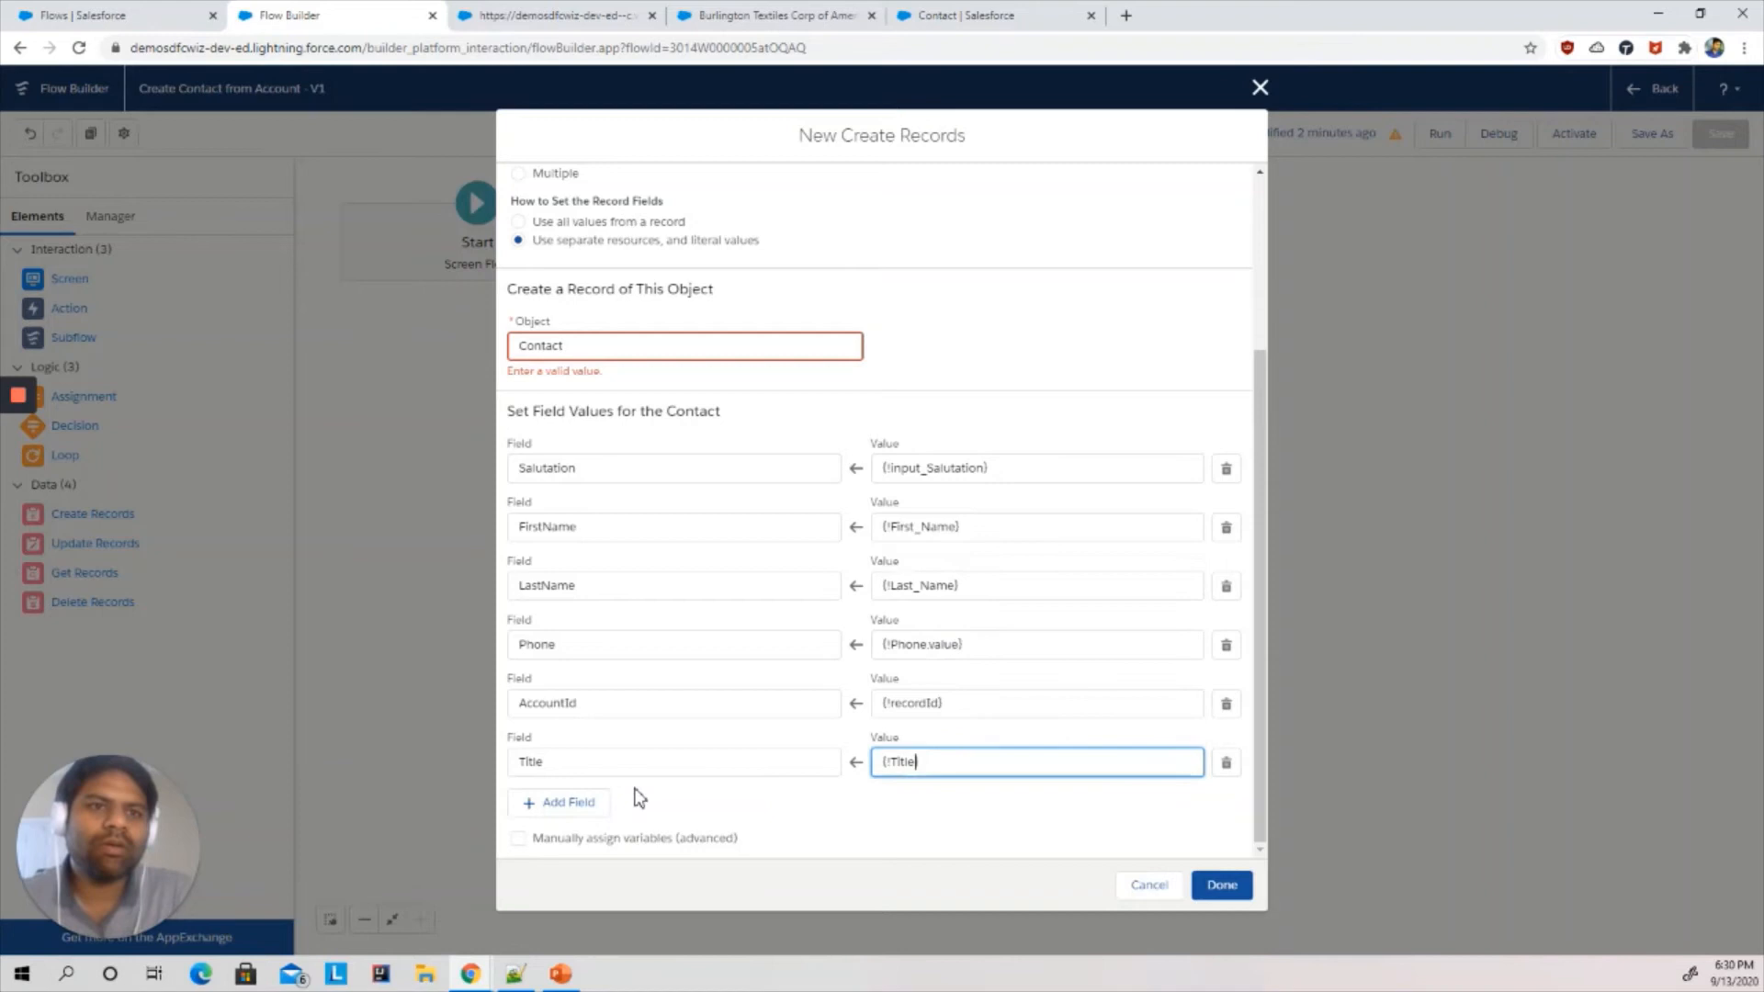
# - Add a Risk_Analyst__c field mapping with the value {!Input_RiskAnalyst.recordId} and close the Create Records dialog
pyautogui.click(557, 804)
pyautogui.click(551, 763)
pyautogui.write('risk')
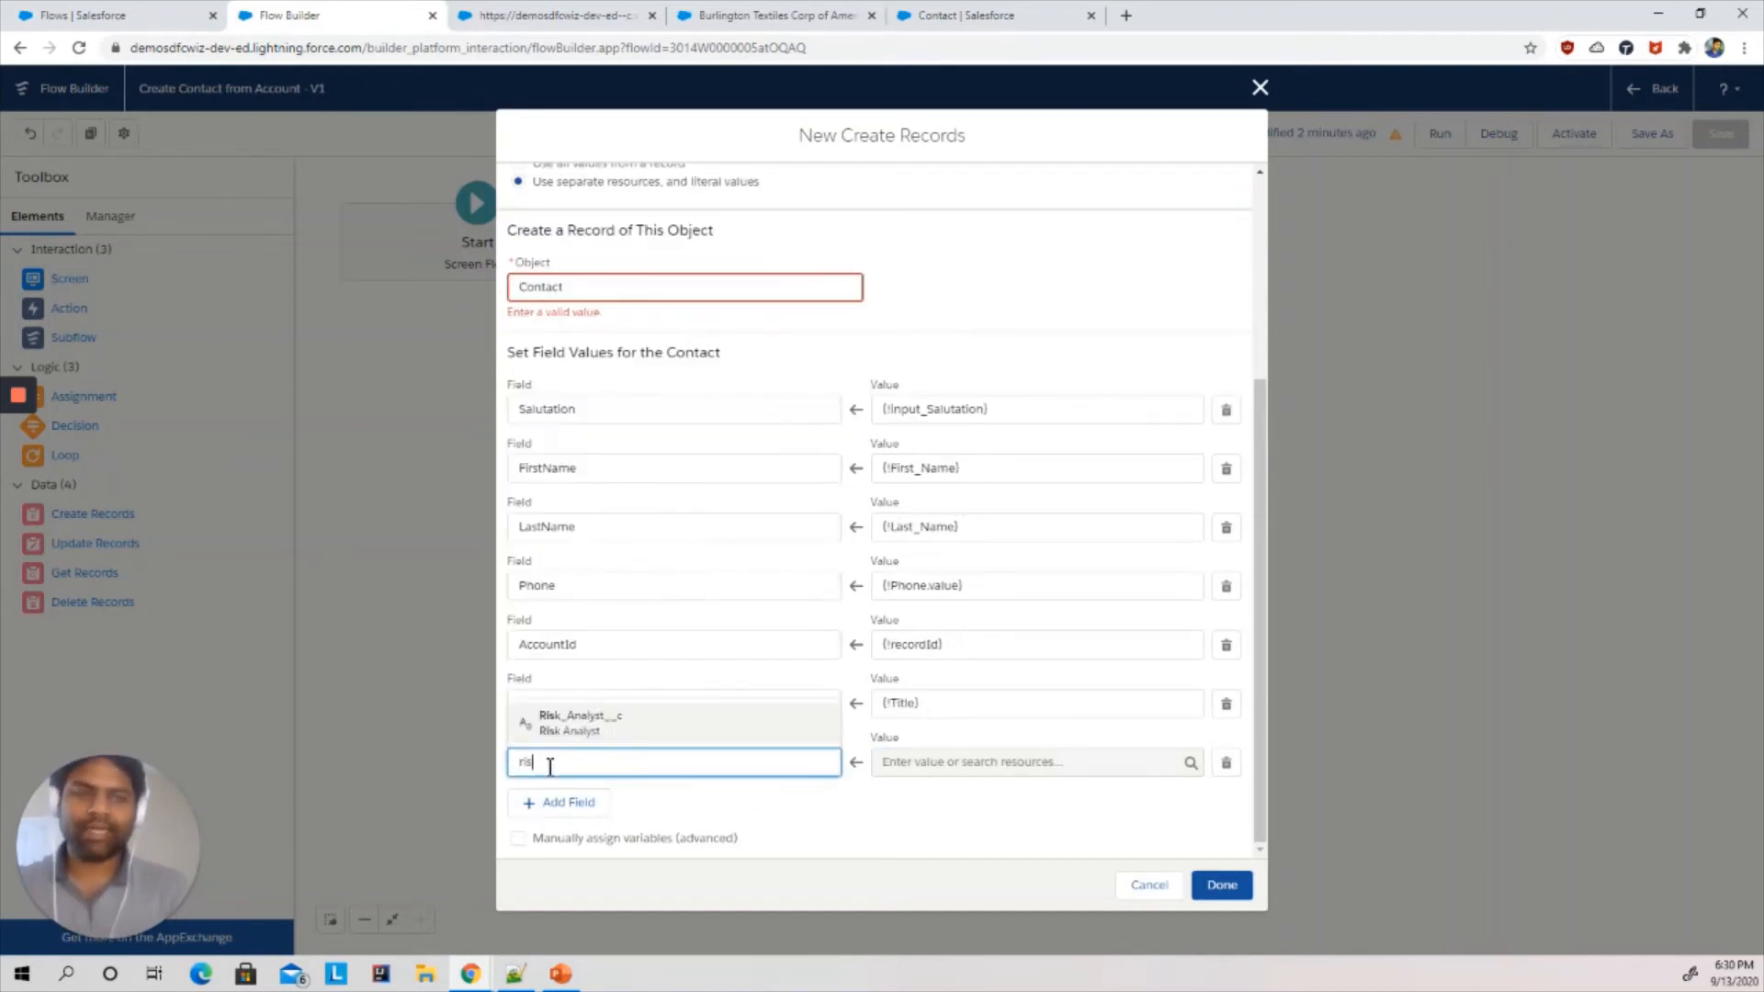
pyautogui.click(579, 730)
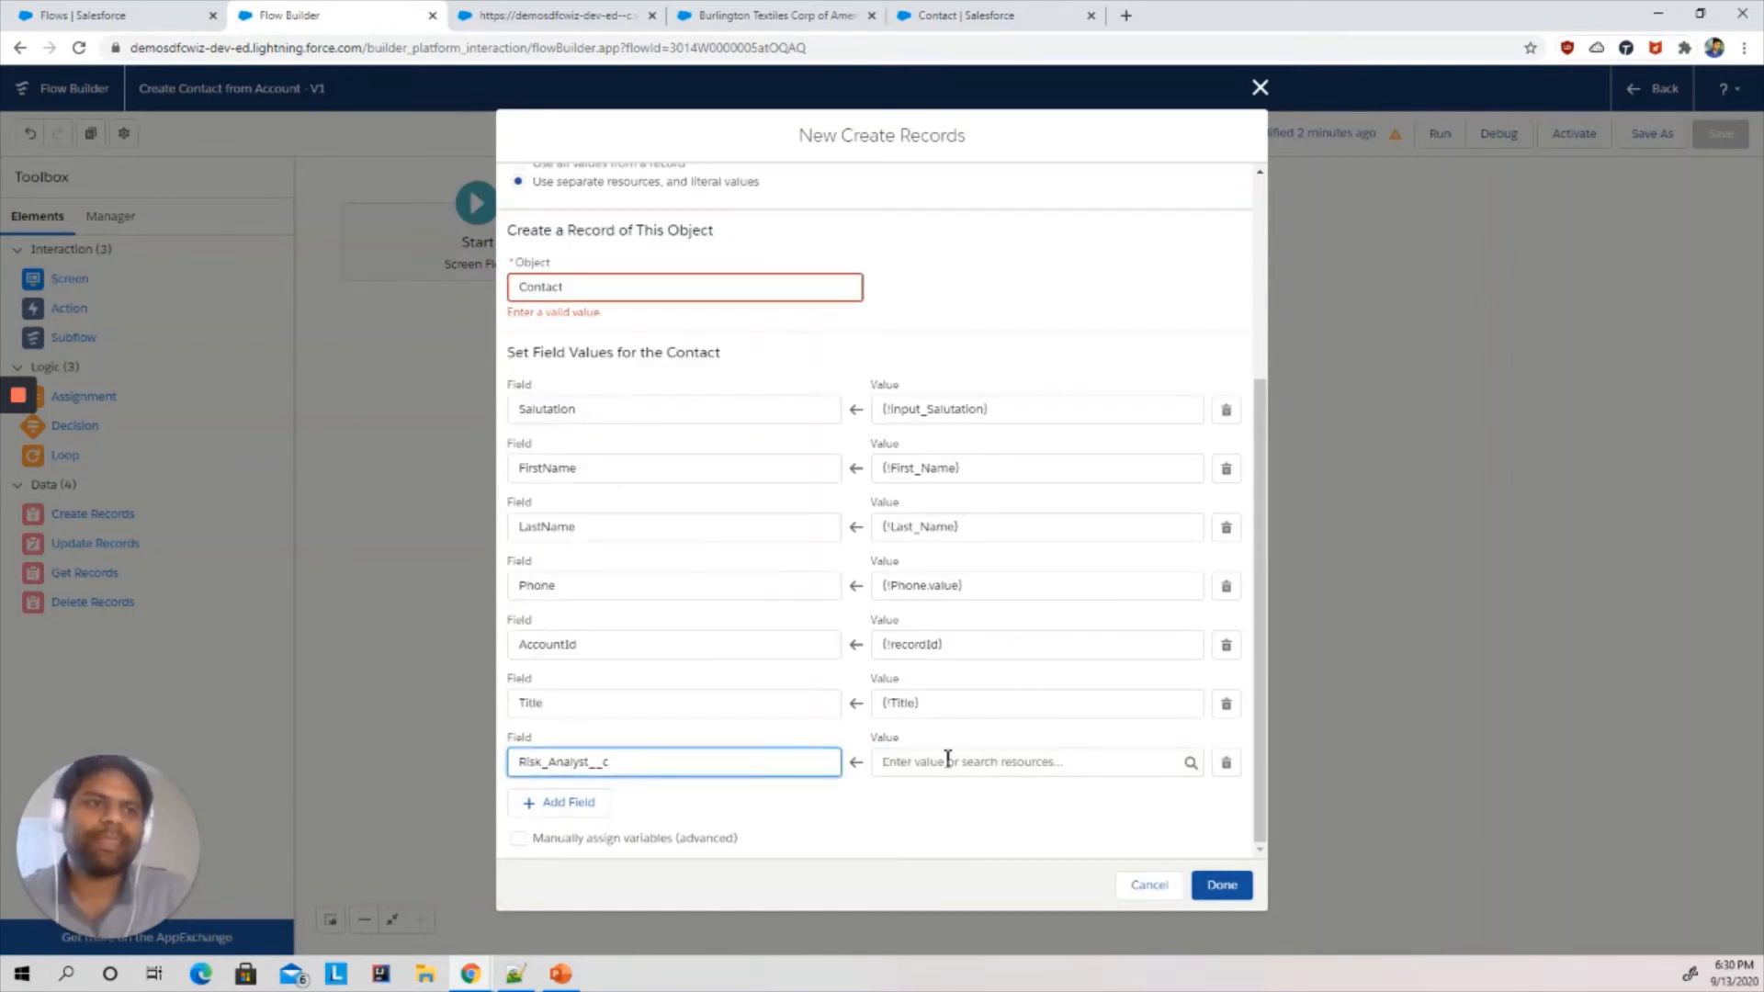
pyautogui.click(945, 761)
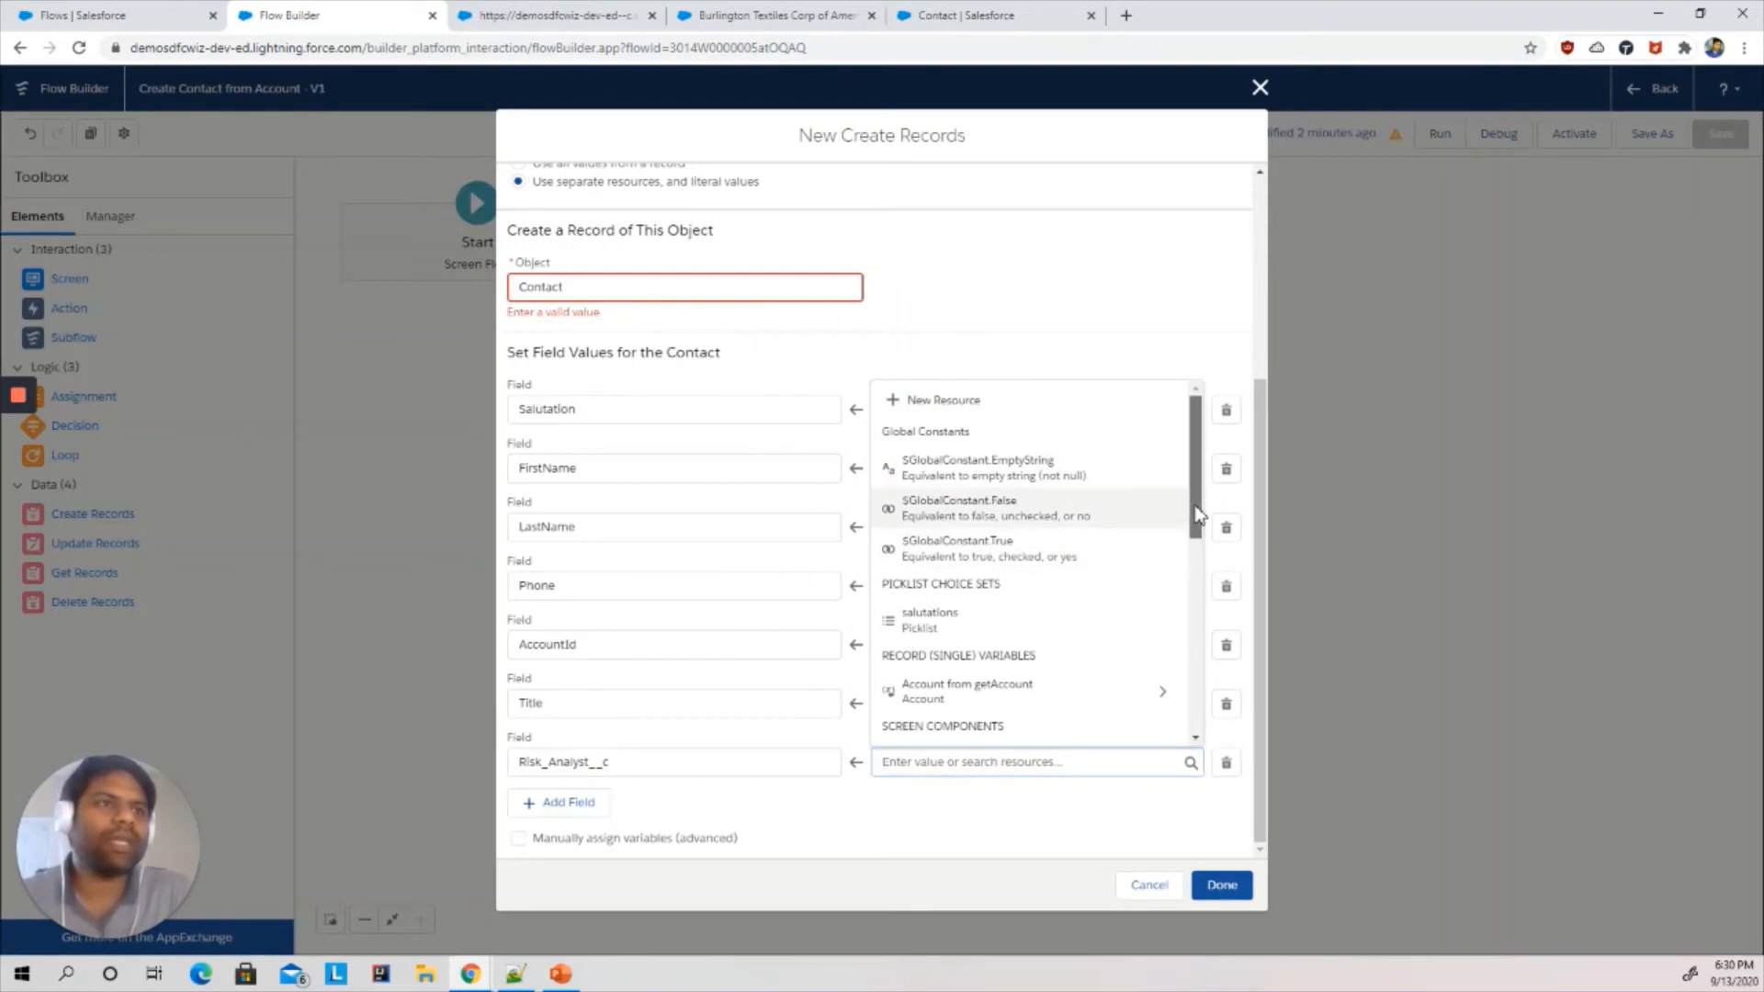
pyautogui.moveTo(1194, 500); pyautogui.dragTo(1197, 701)
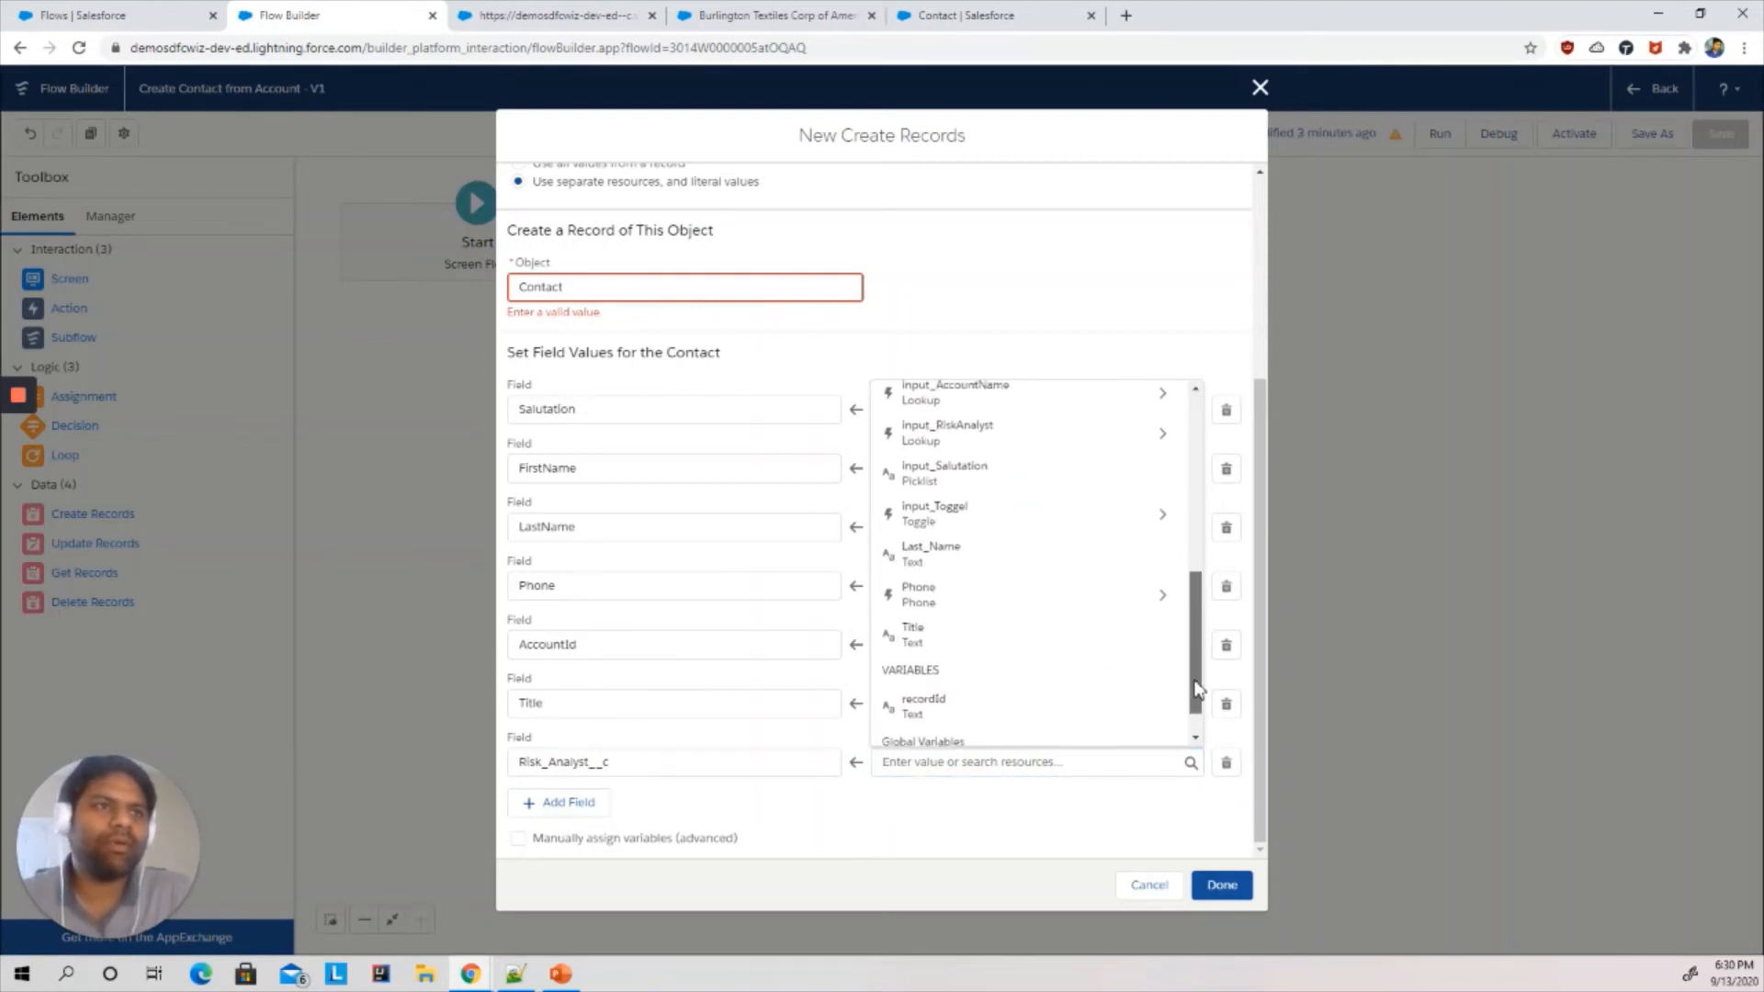
pyautogui.click(1001, 459)
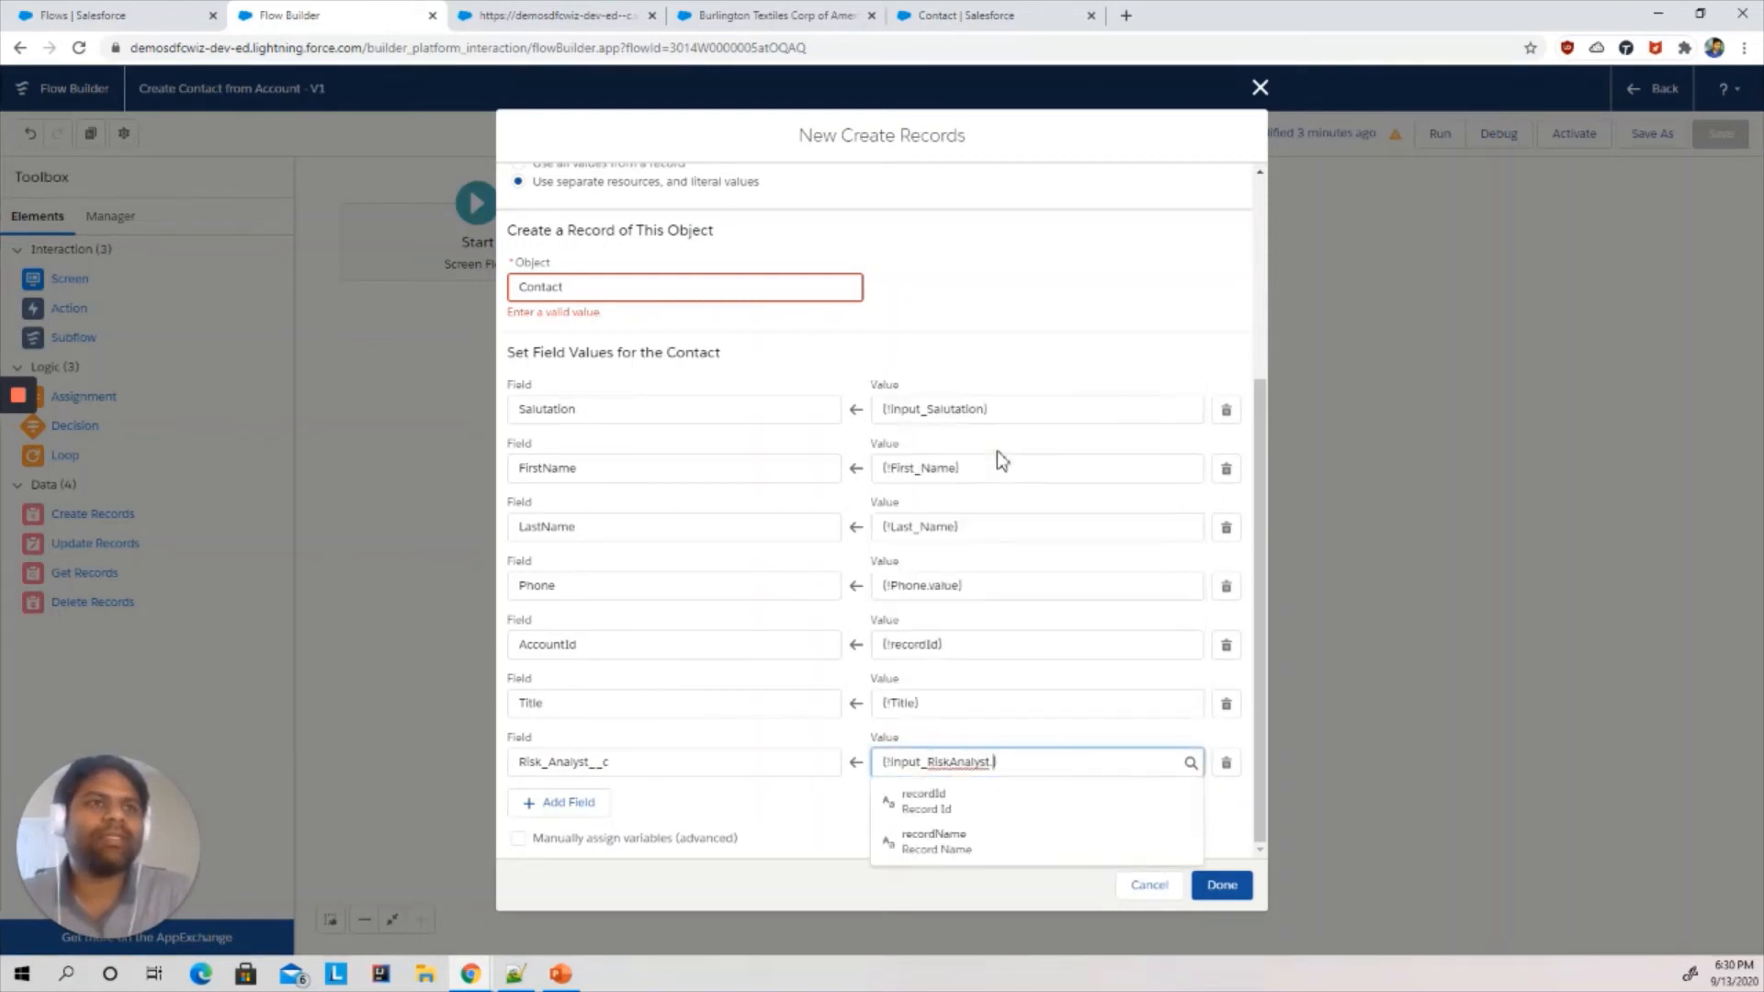
pyautogui.click(947, 805)
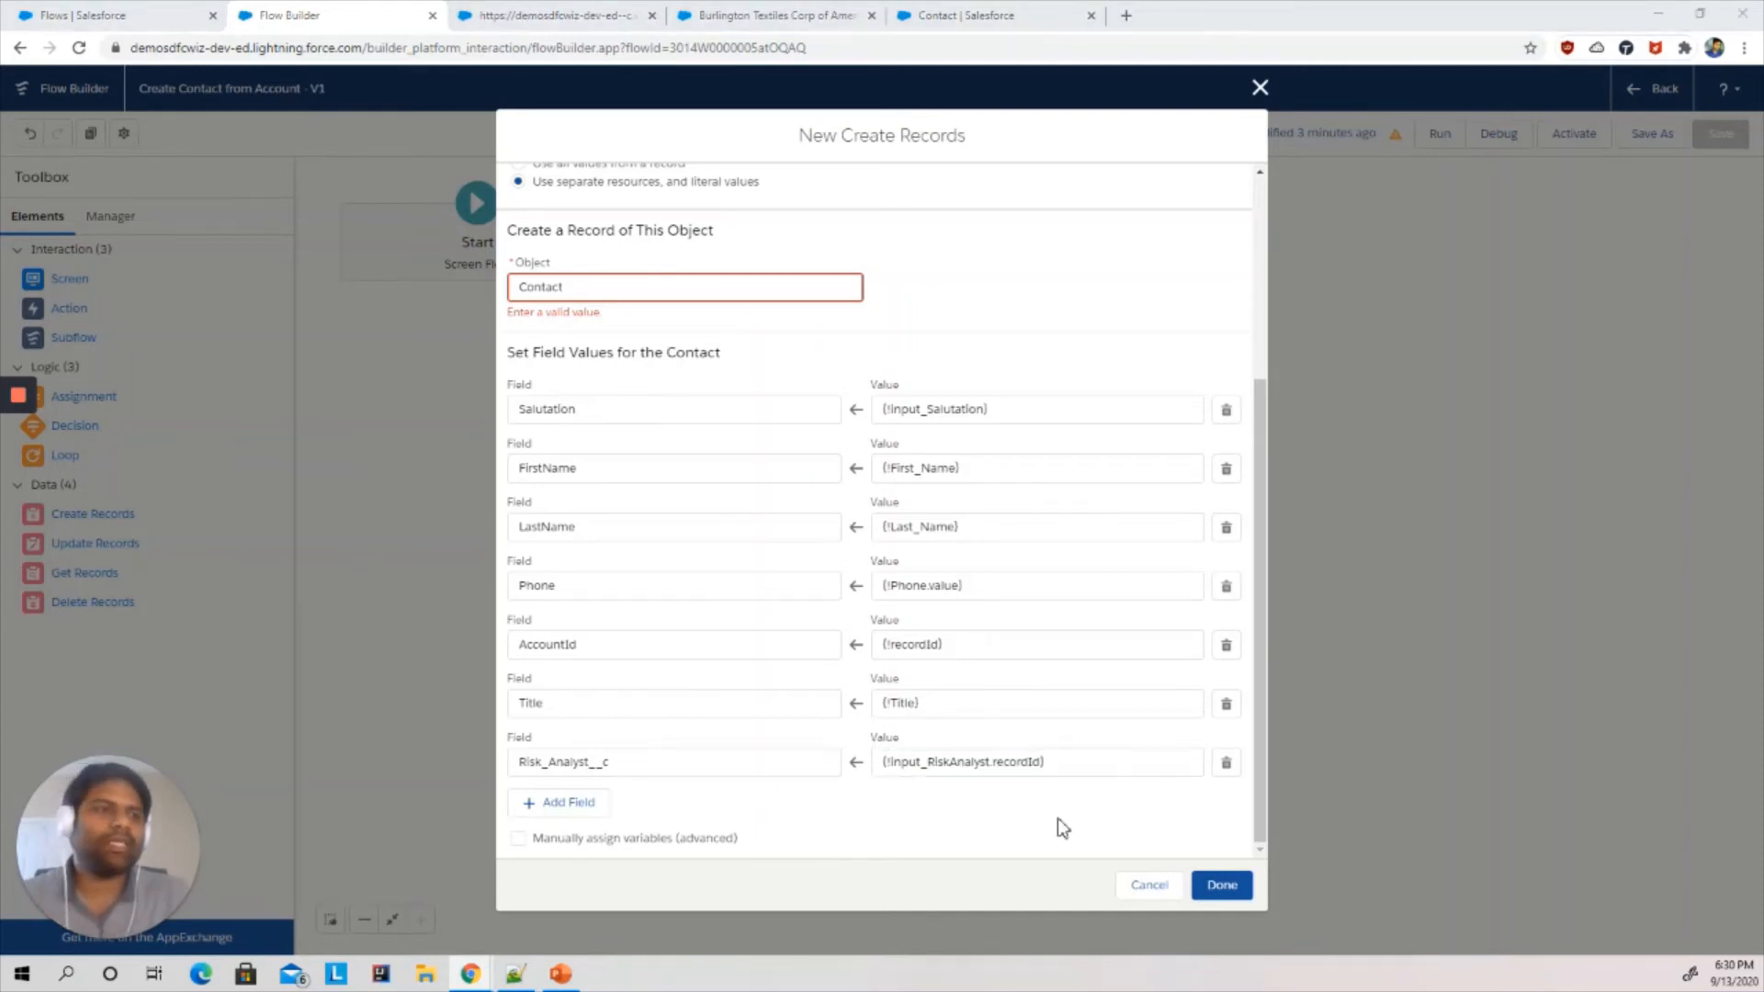
pyautogui.click(1234, 879)
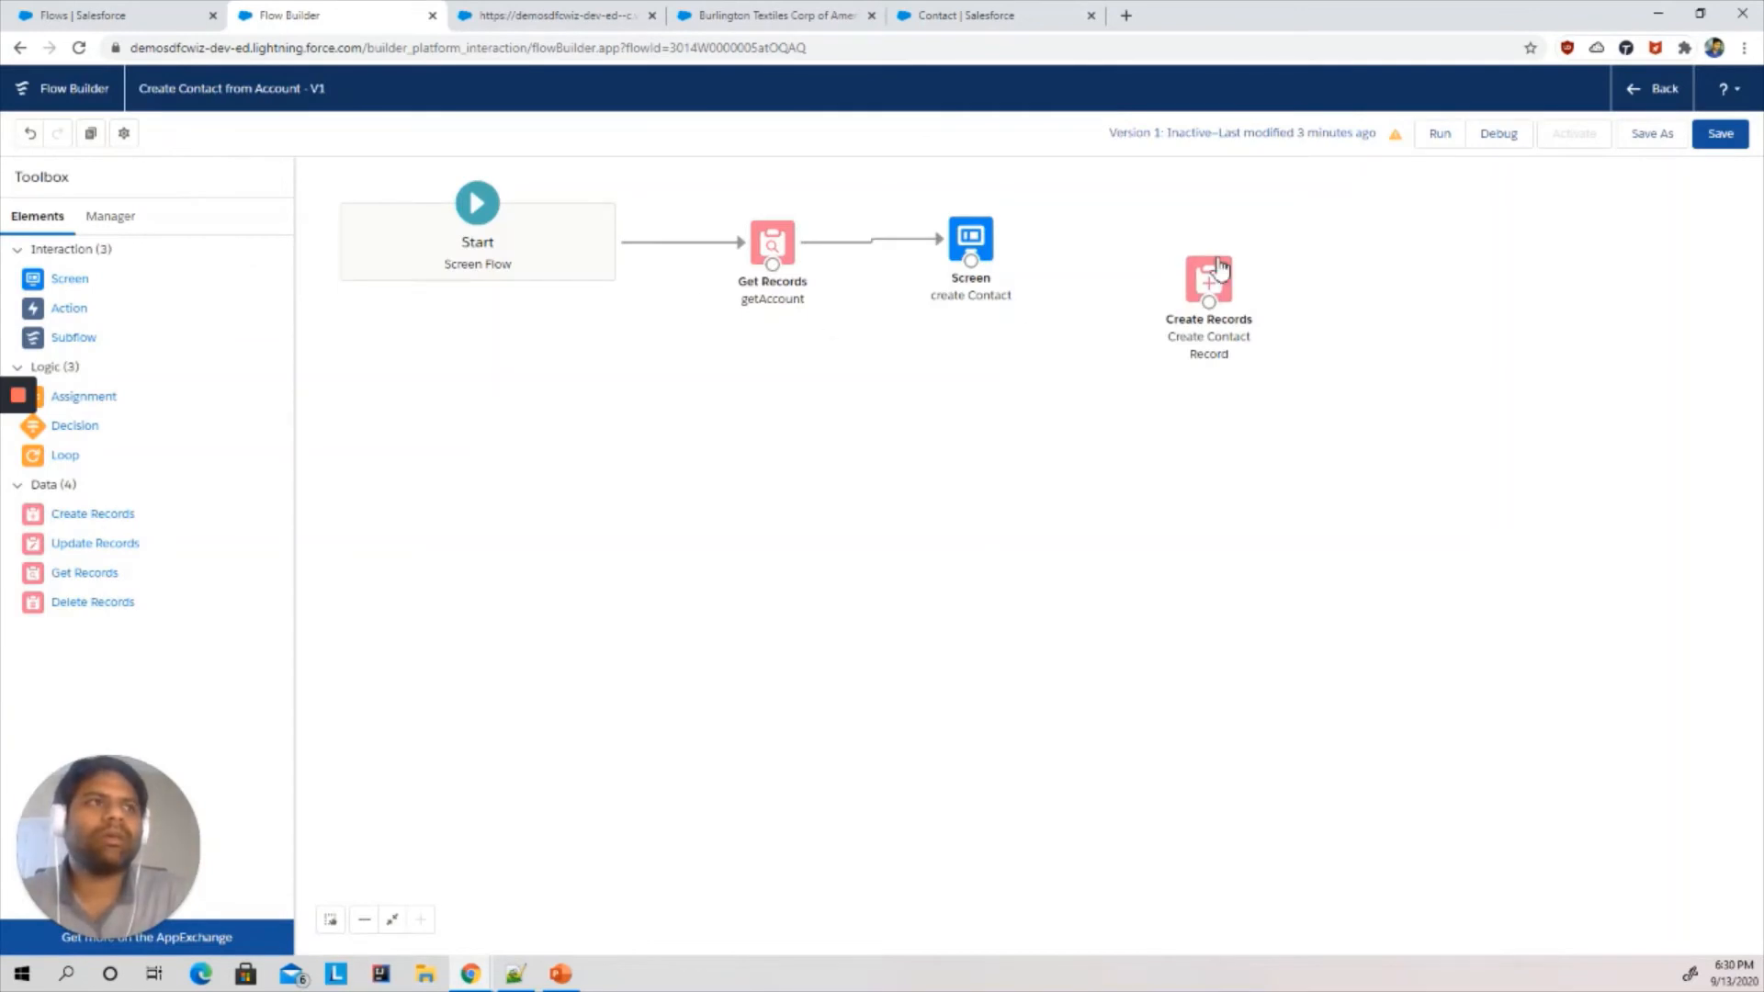
# - Reposition the Create Contact Record element and connect the create Contact screen to it
pyautogui.moveTo(1211, 276); pyautogui.dragTo(1174, 234)
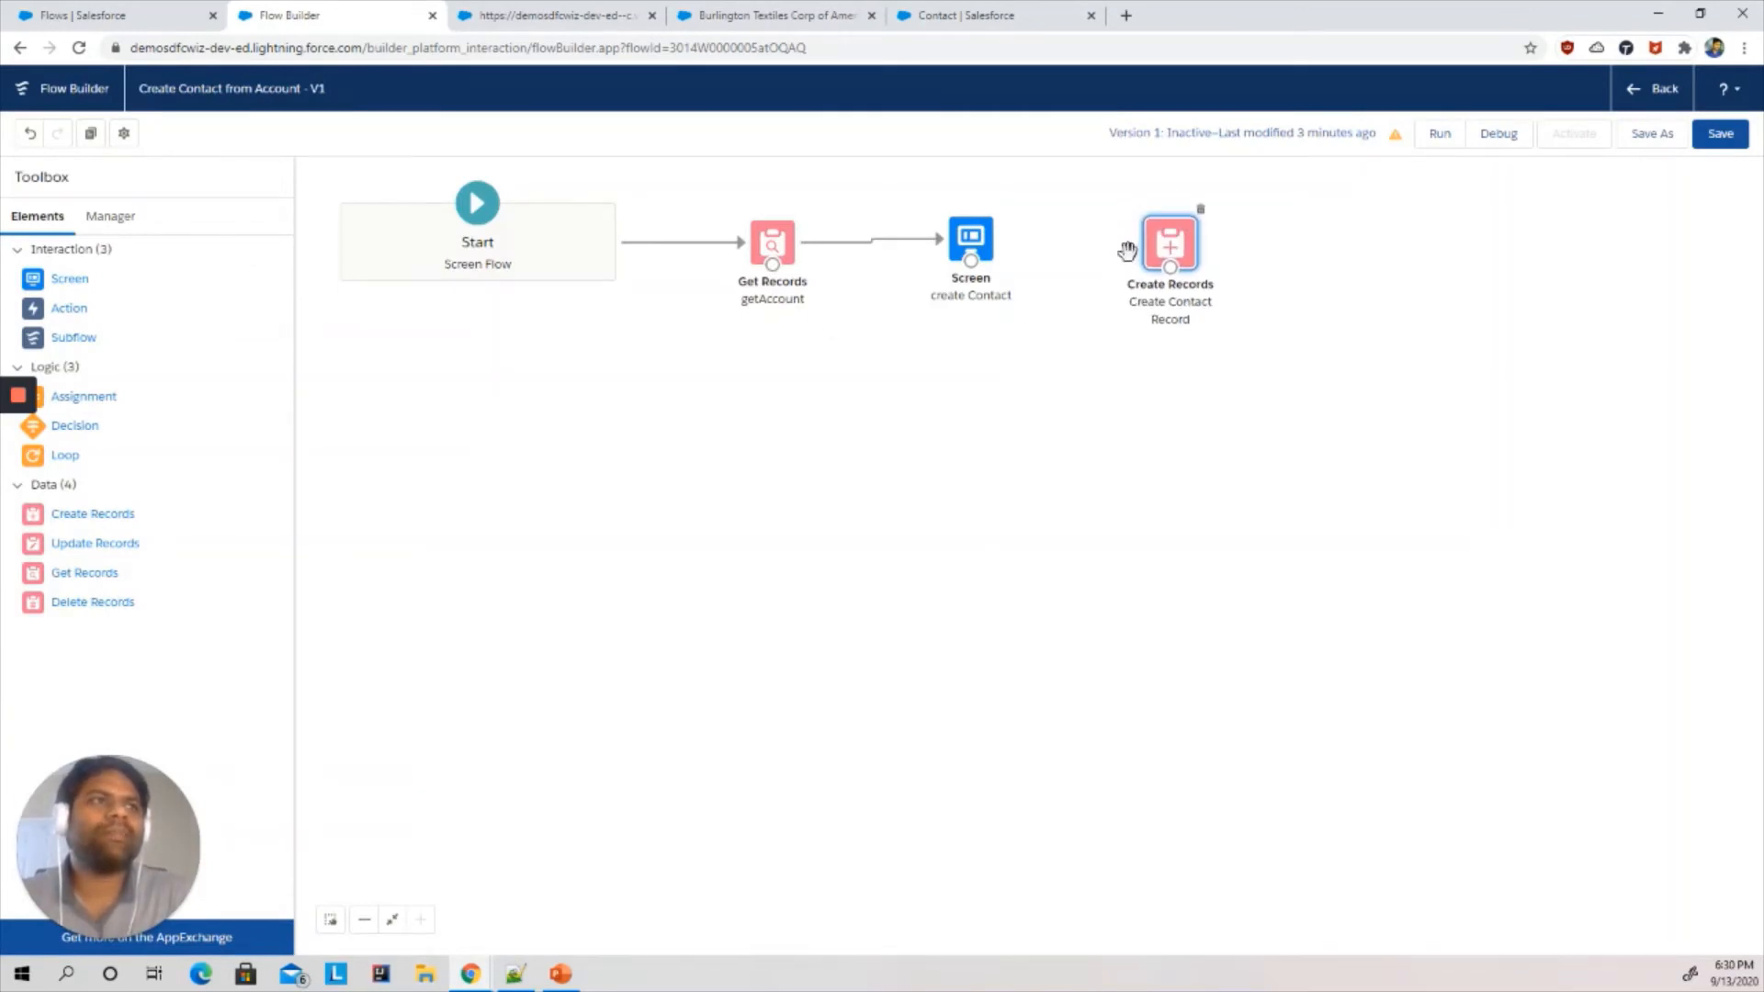
pyautogui.click(1064, 324)
pyautogui.moveTo(972, 262); pyautogui.dragTo(1170, 272)
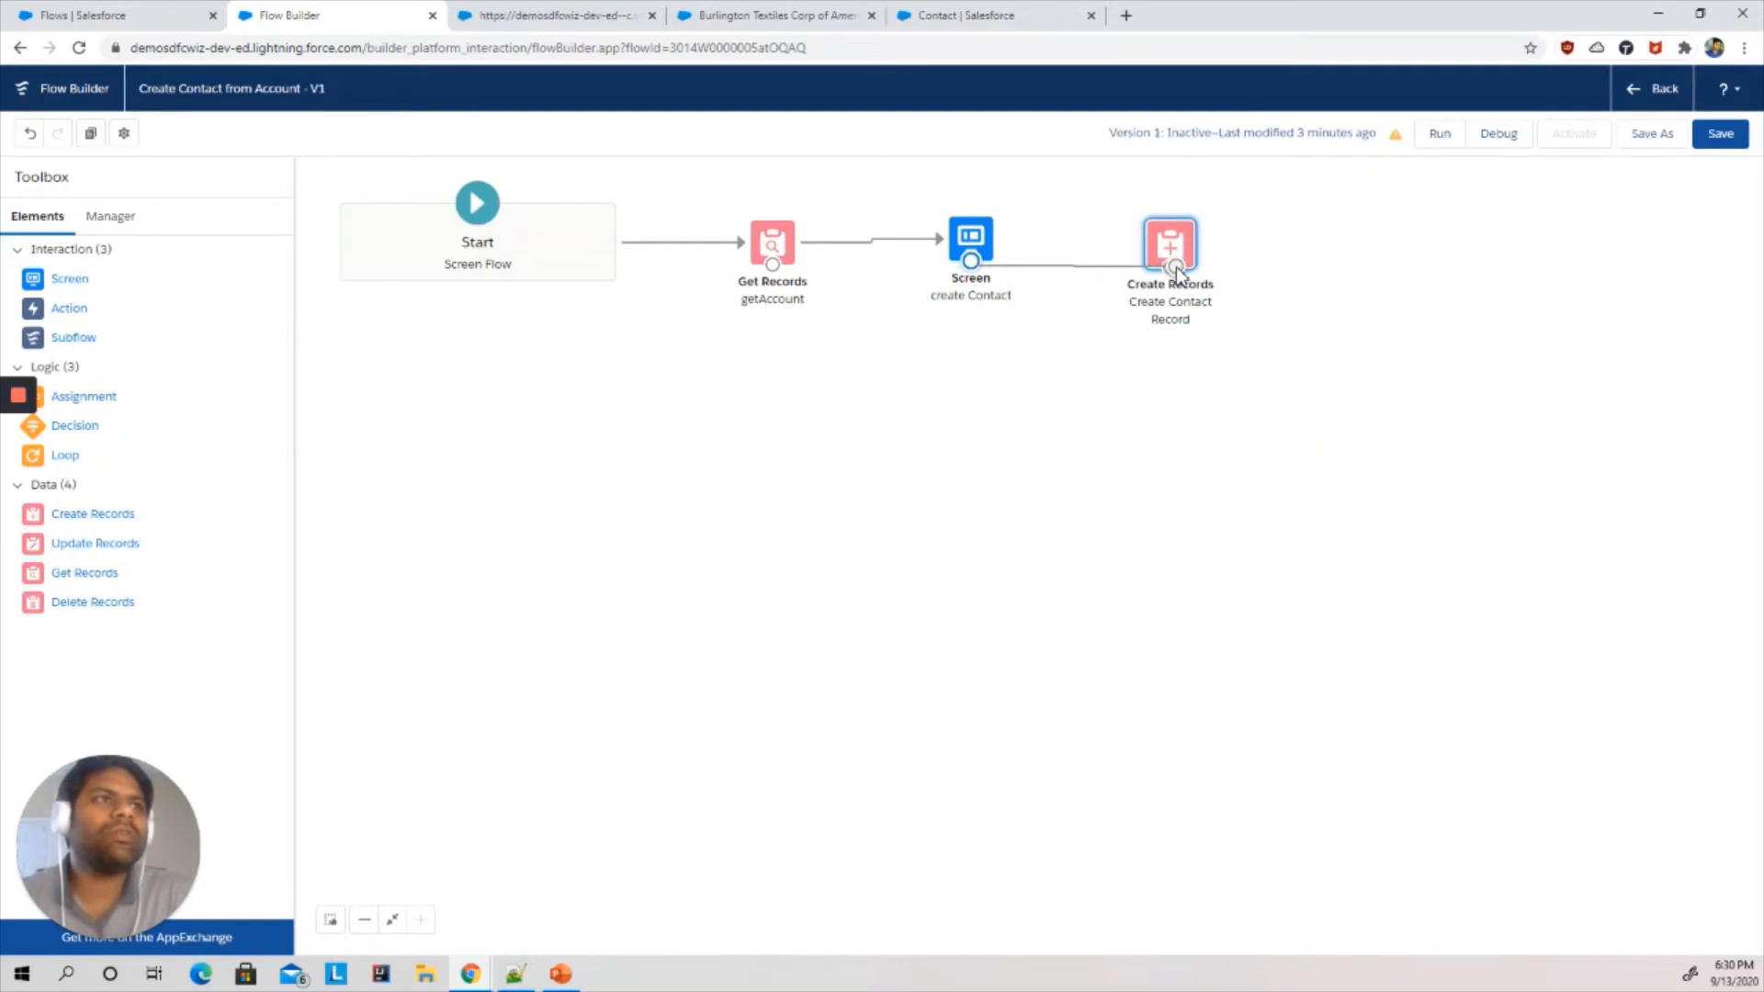
# - Edit the recordId variable in the resource manager to make it available for input
pyautogui.click(115, 221)
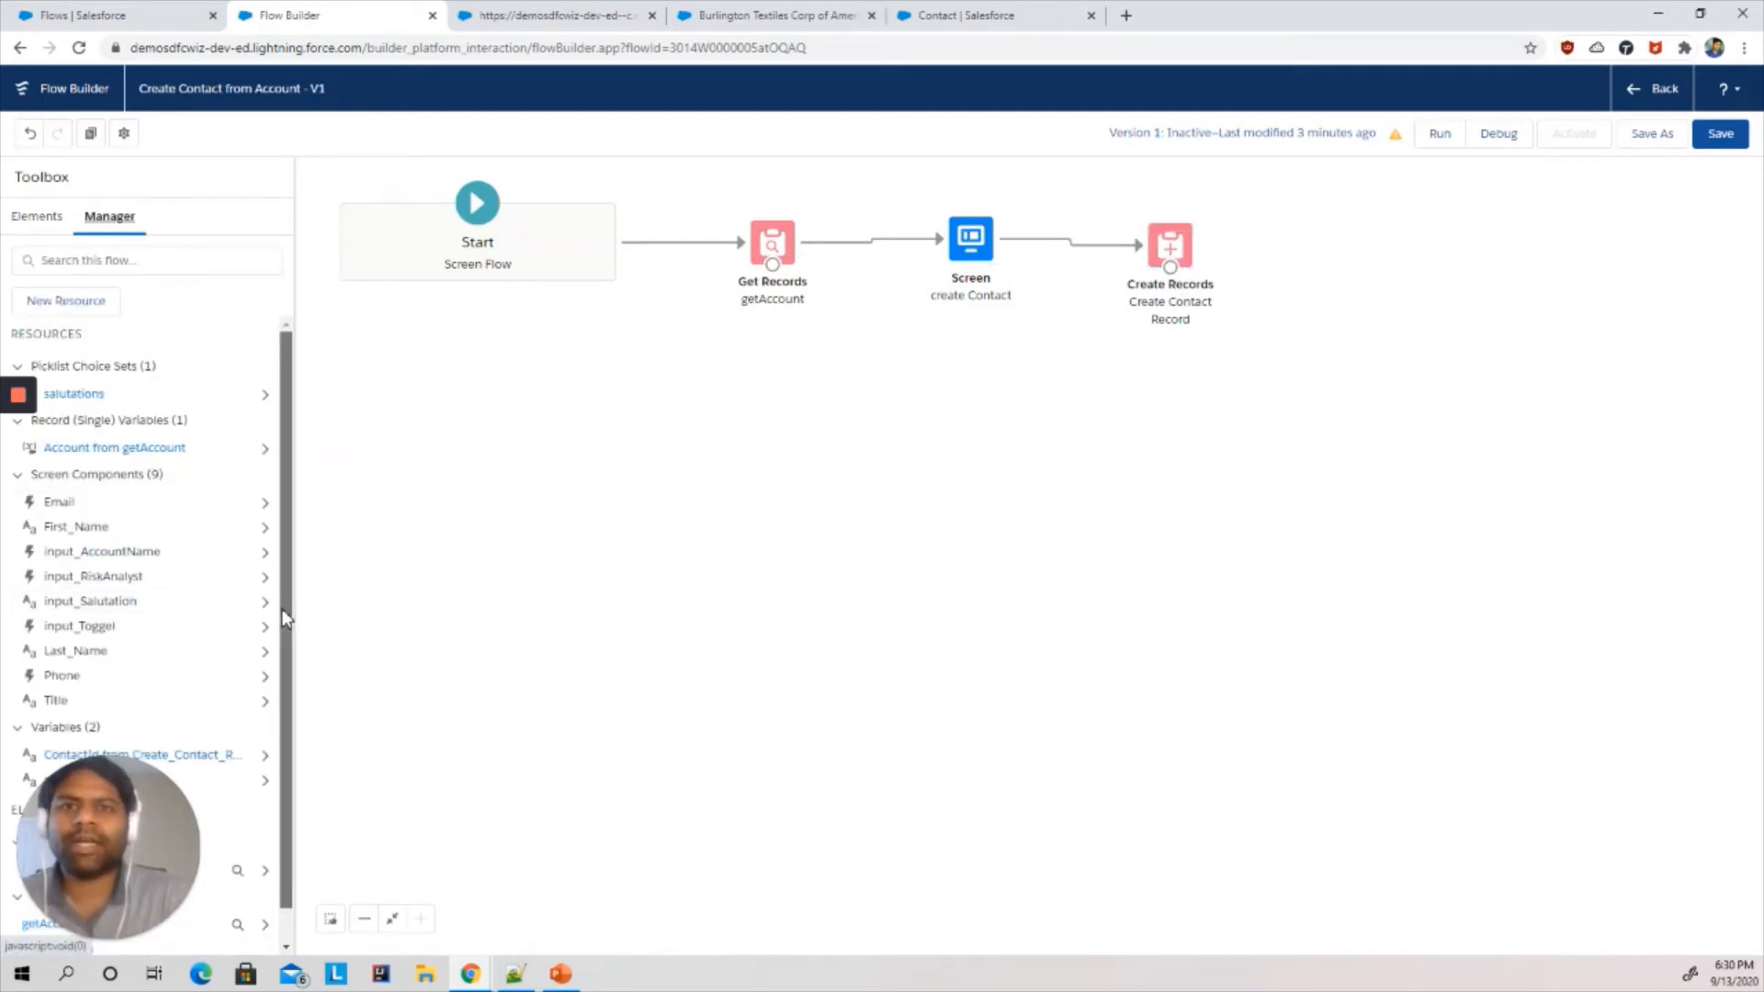
pyautogui.scroll(-1, 281, 608)
pyautogui.click(69, 745)
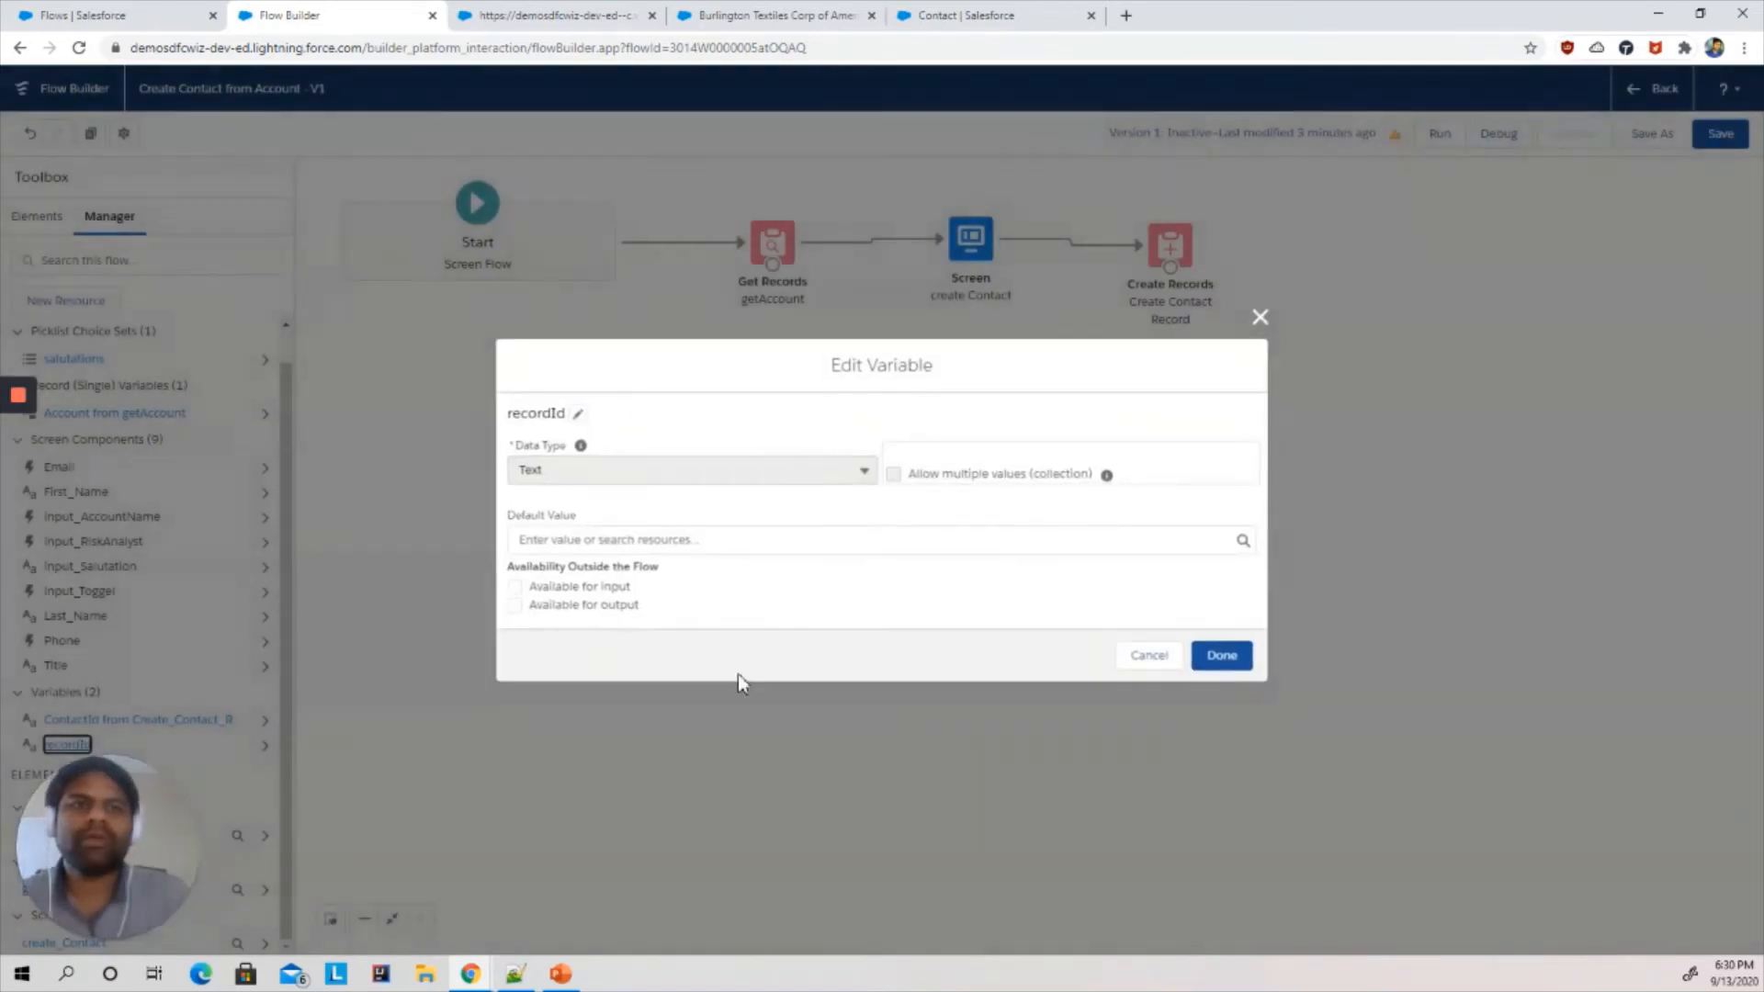
pyautogui.click(580, 589)
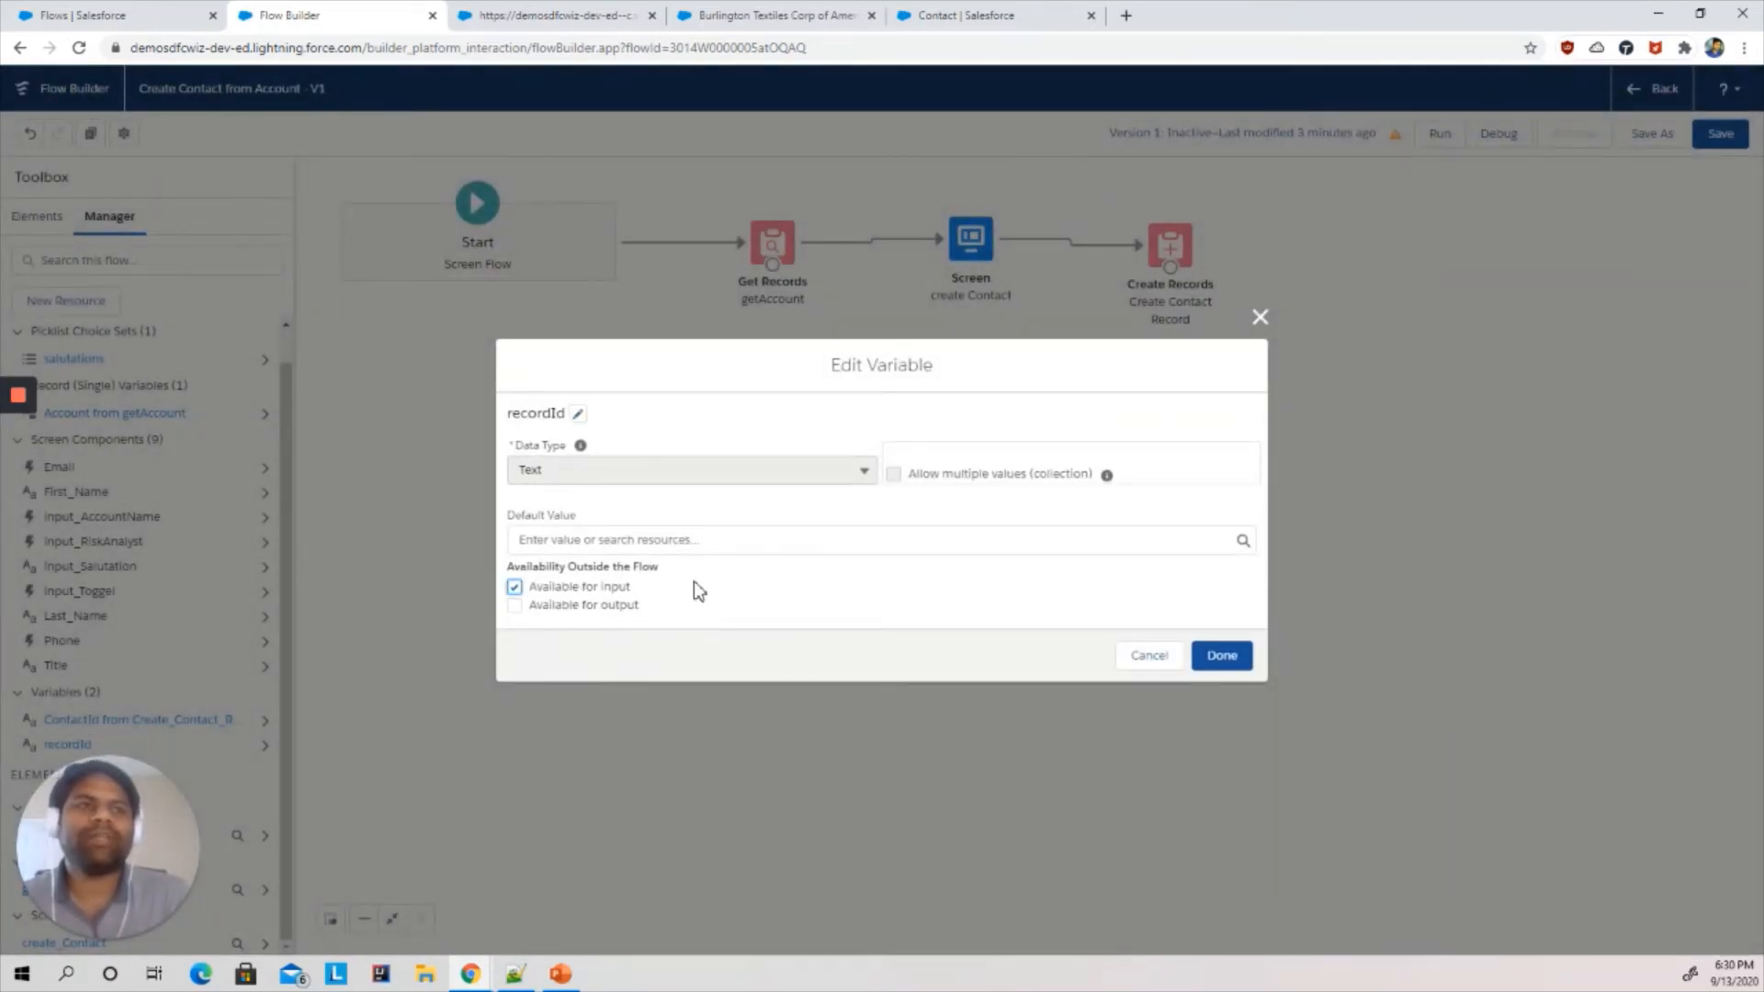
pyautogui.click(1224, 655)
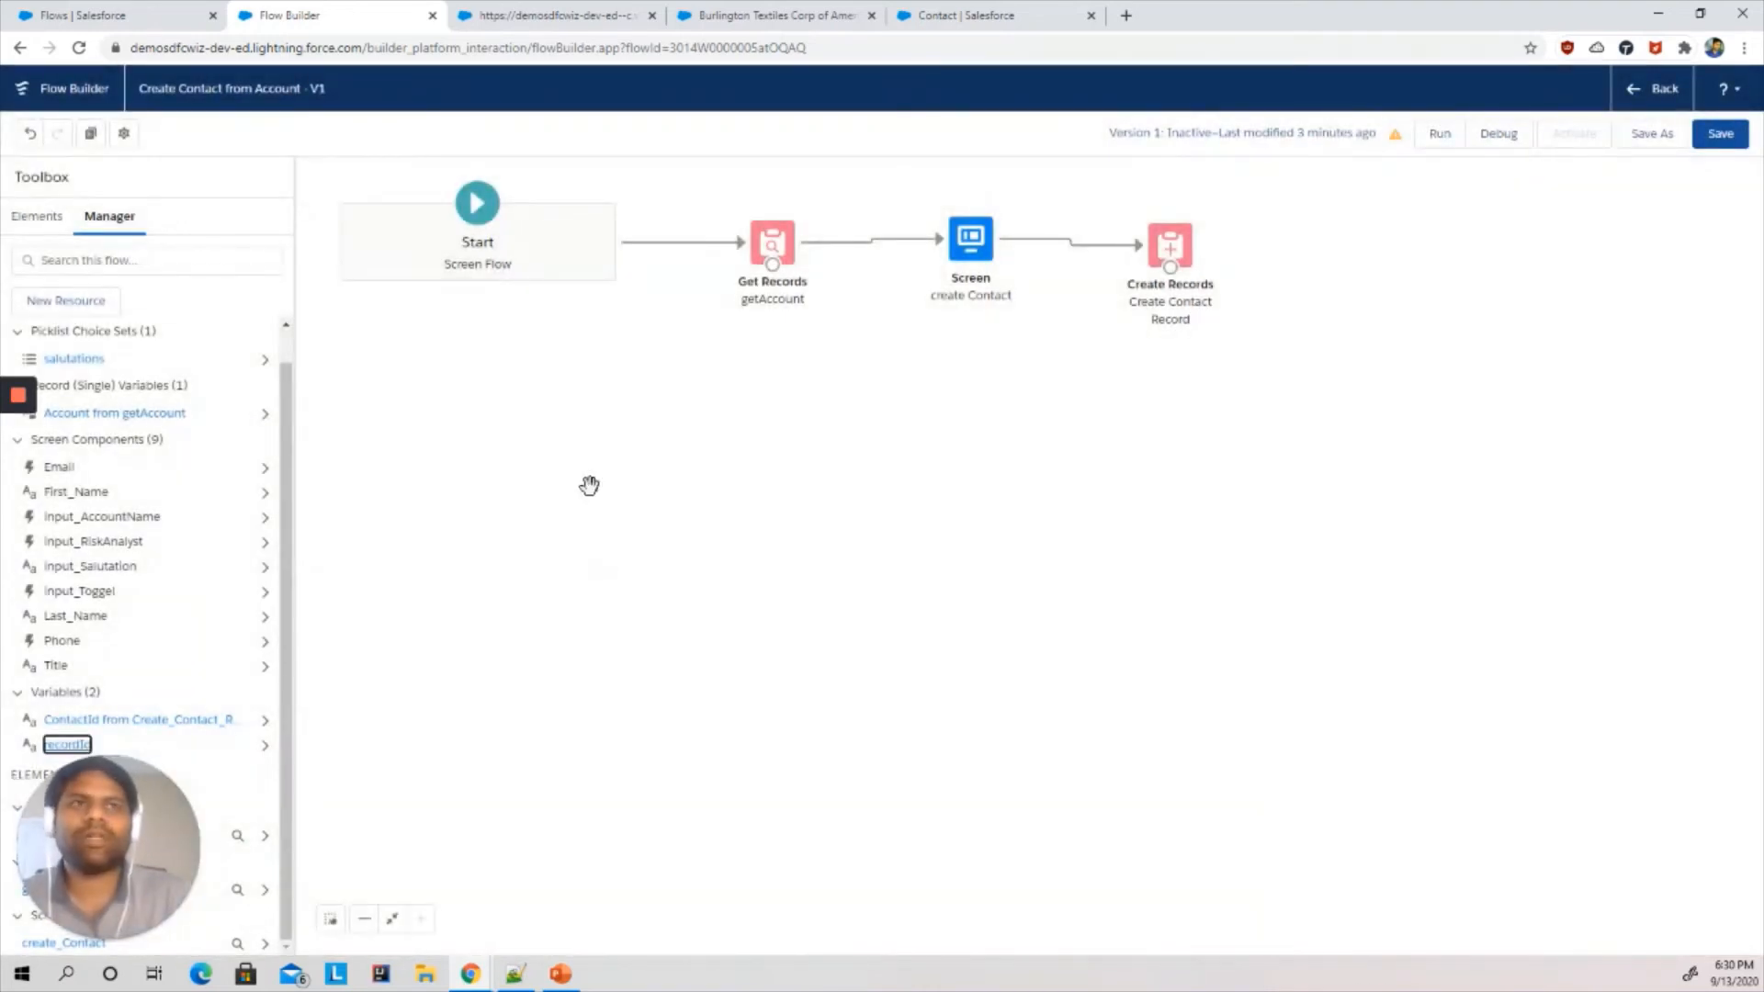
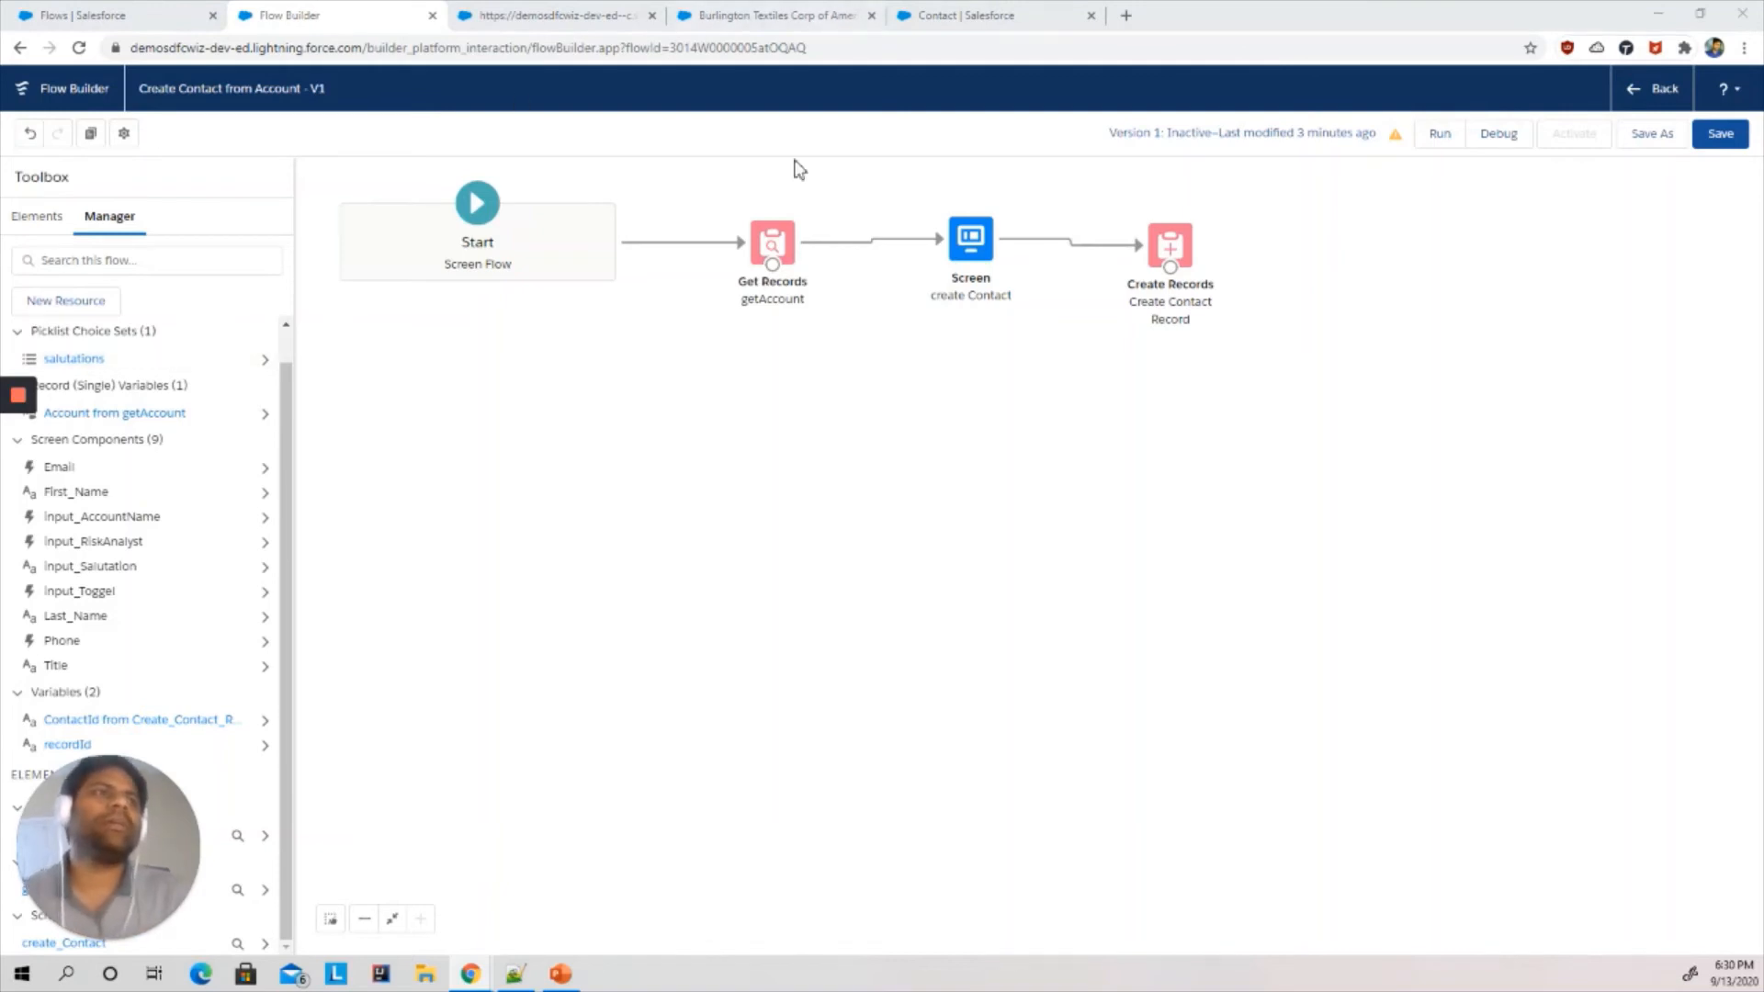
# - Add a Get Records element to the flow labelled getRiskUserFromContact
pyautogui.click(1279, 517)
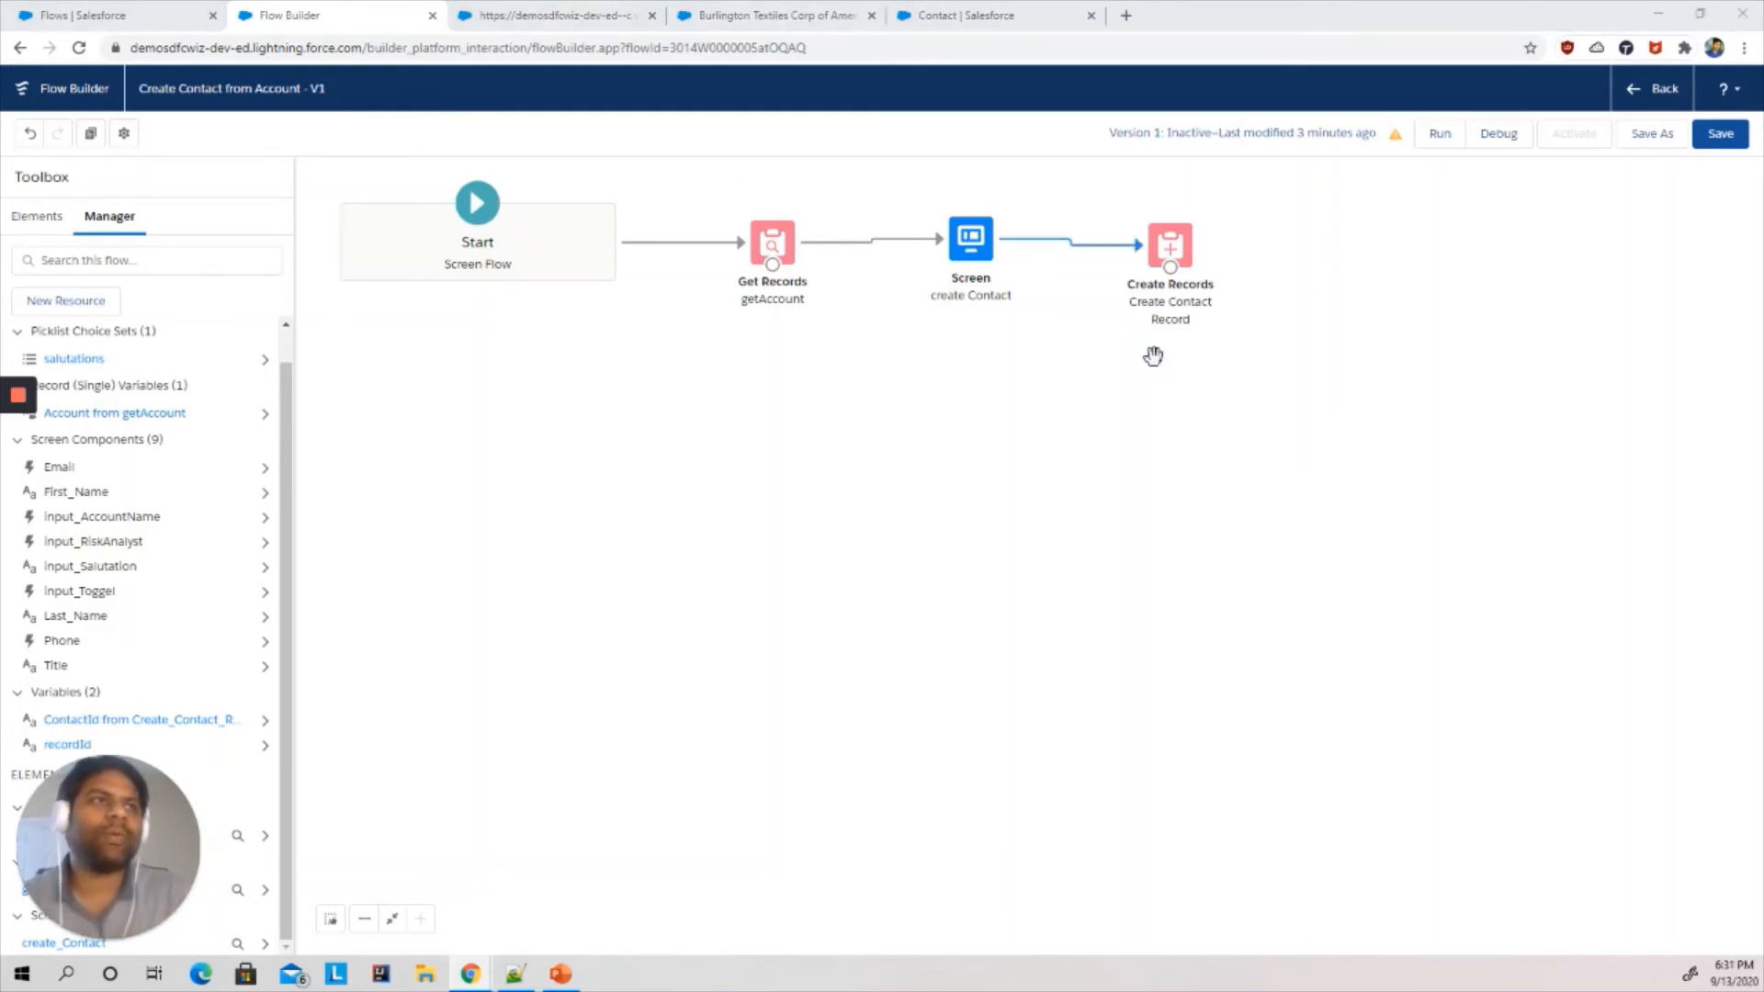
pyautogui.click(1144, 539)
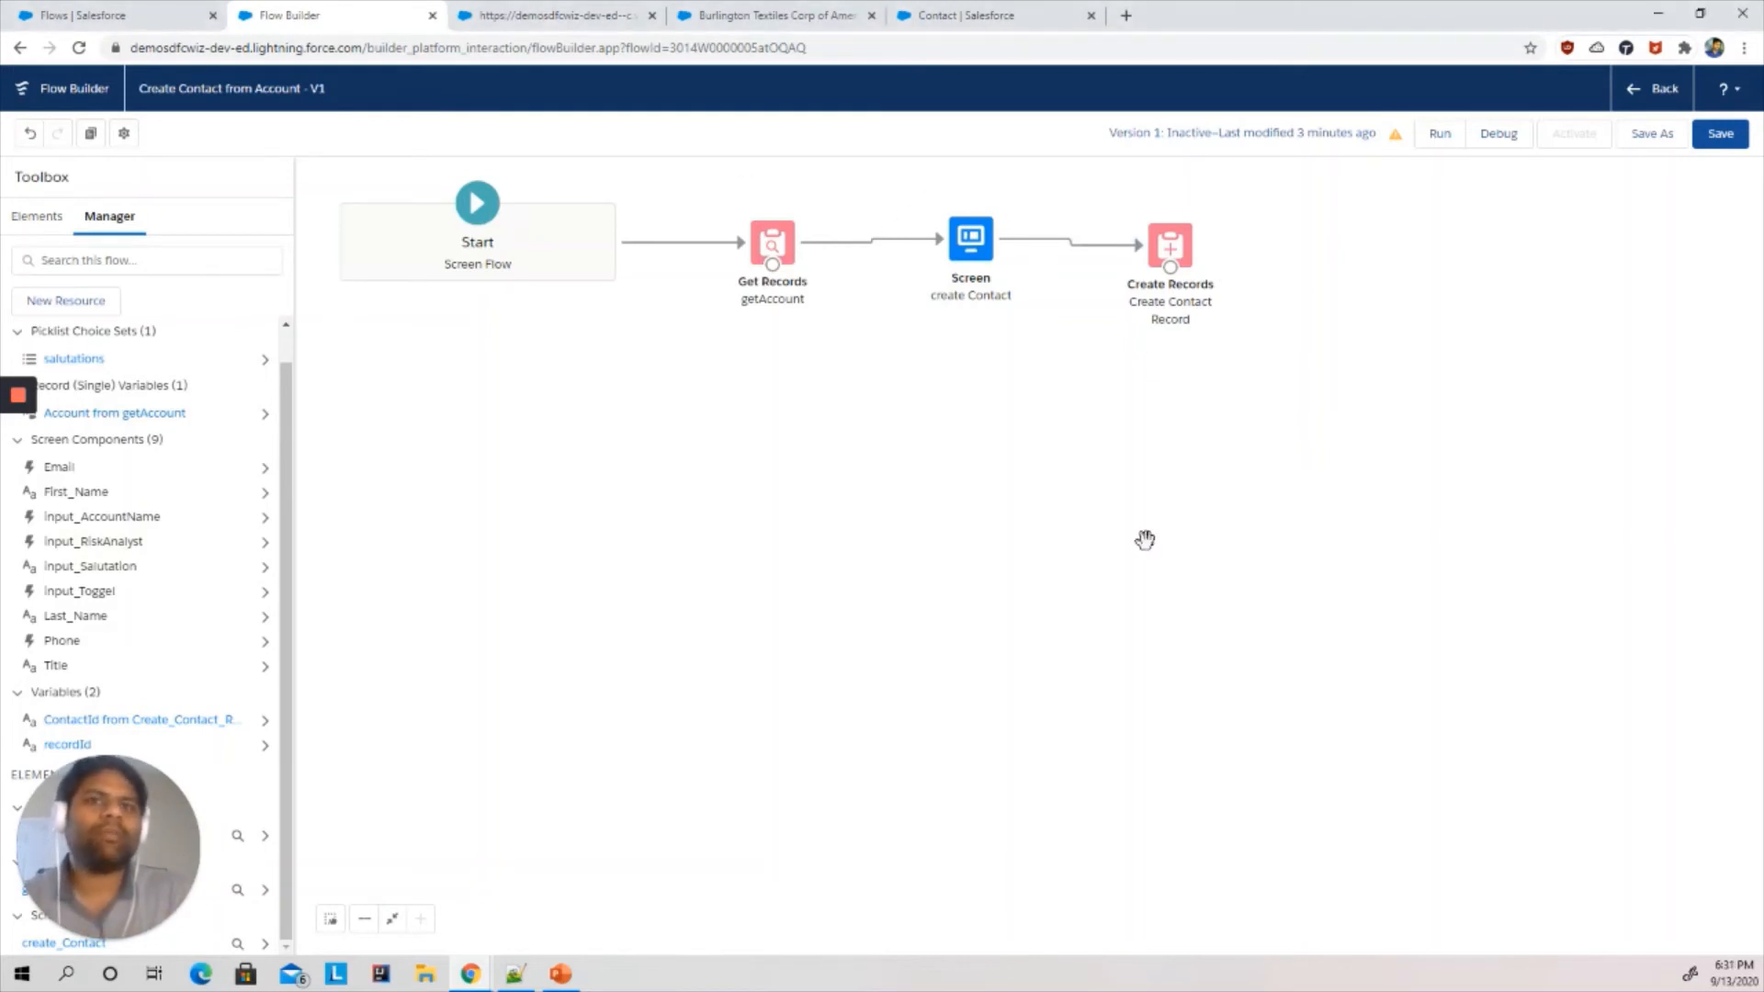
pyautogui.click(34, 219)
pyautogui.moveTo(84, 580); pyautogui.dragTo(1341, 287)
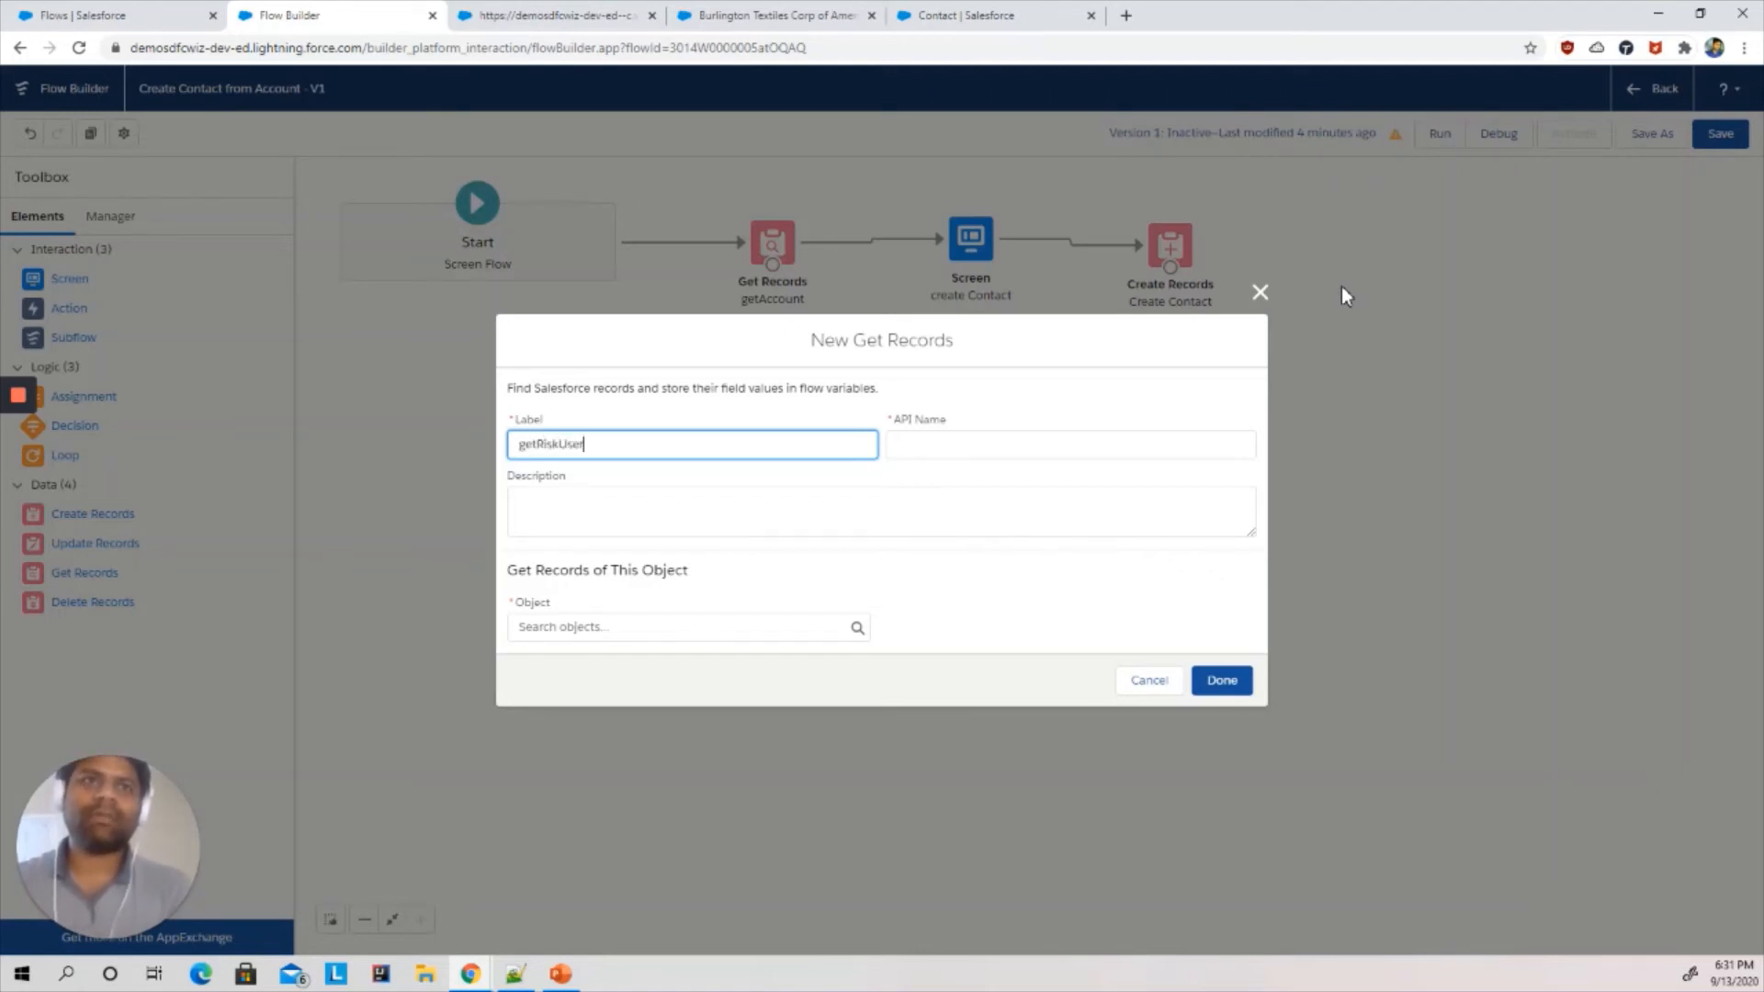
pyautogui.write('FromC')
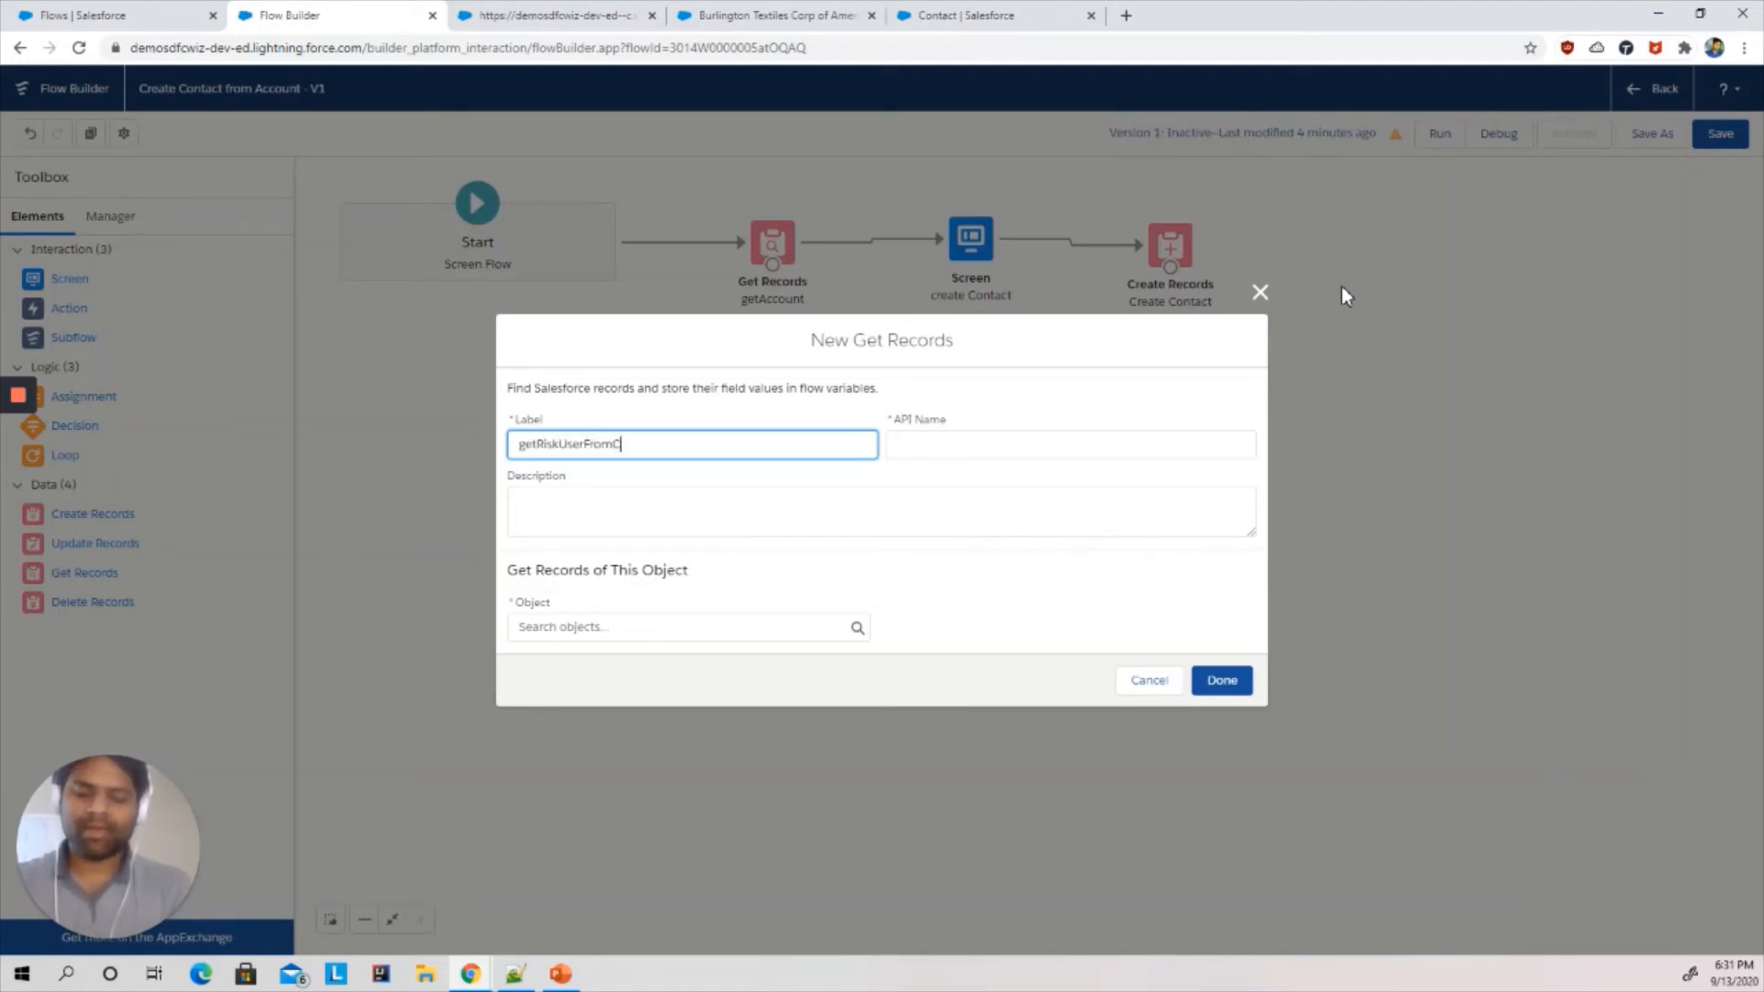
pyautogui.write('ontact')
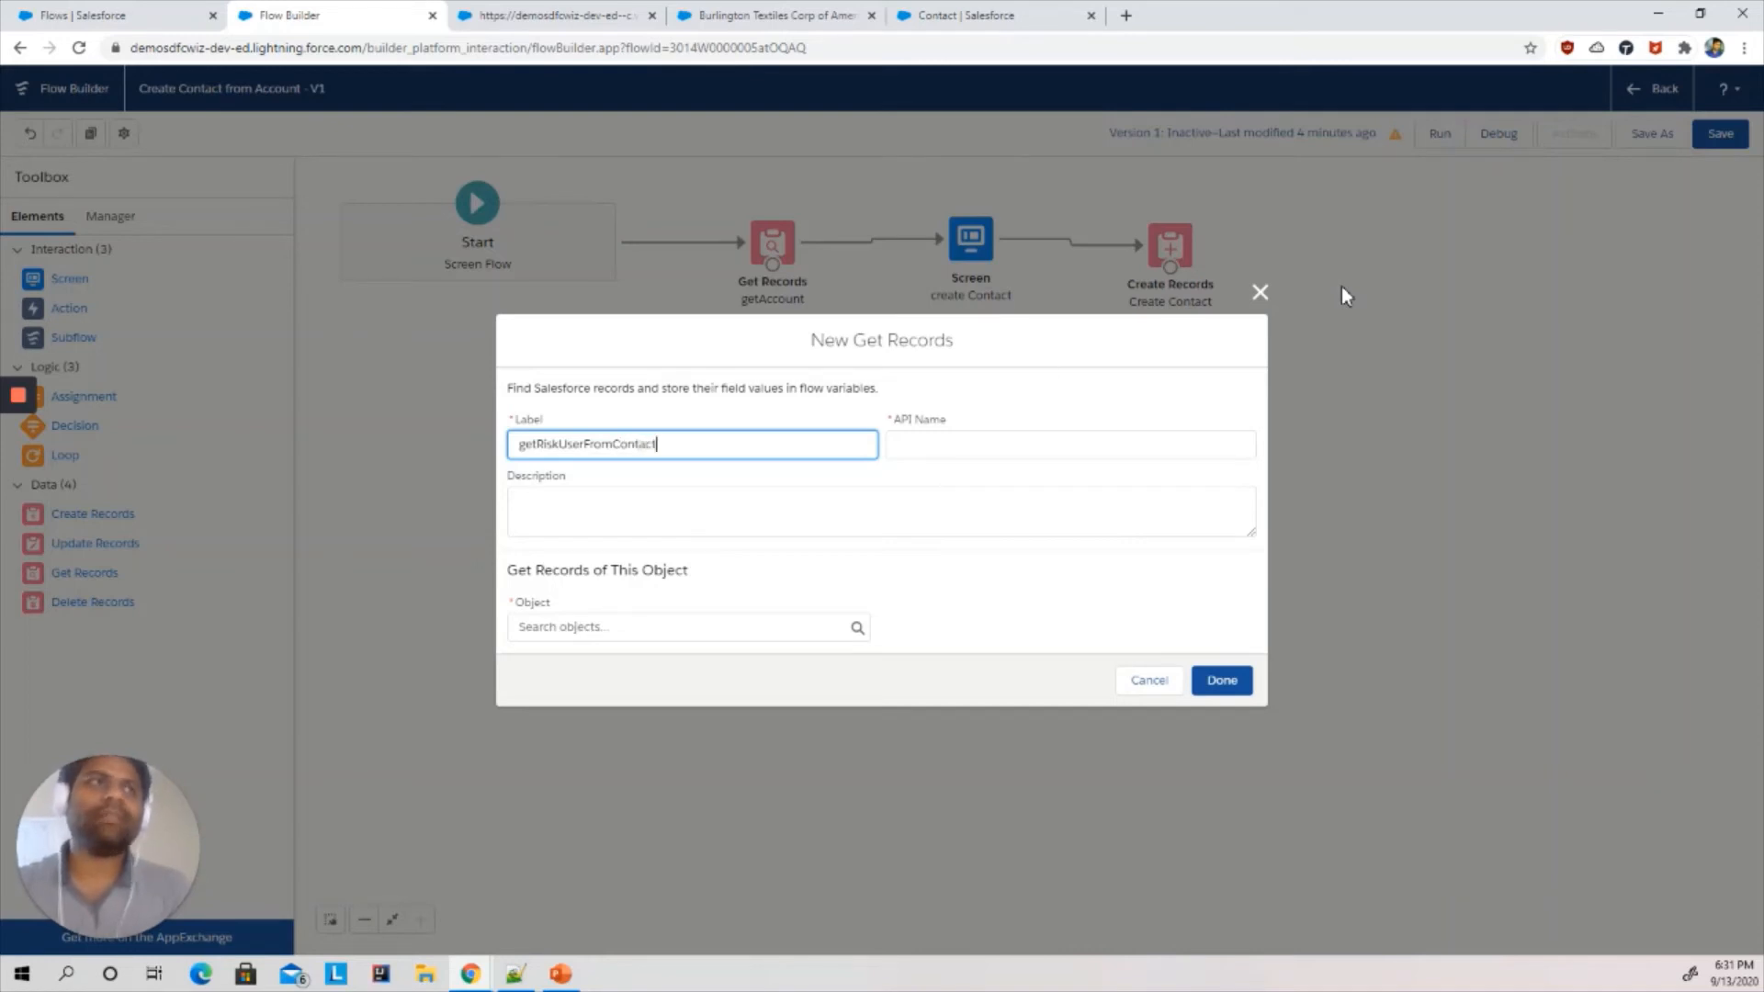
pyautogui.click(949, 442)
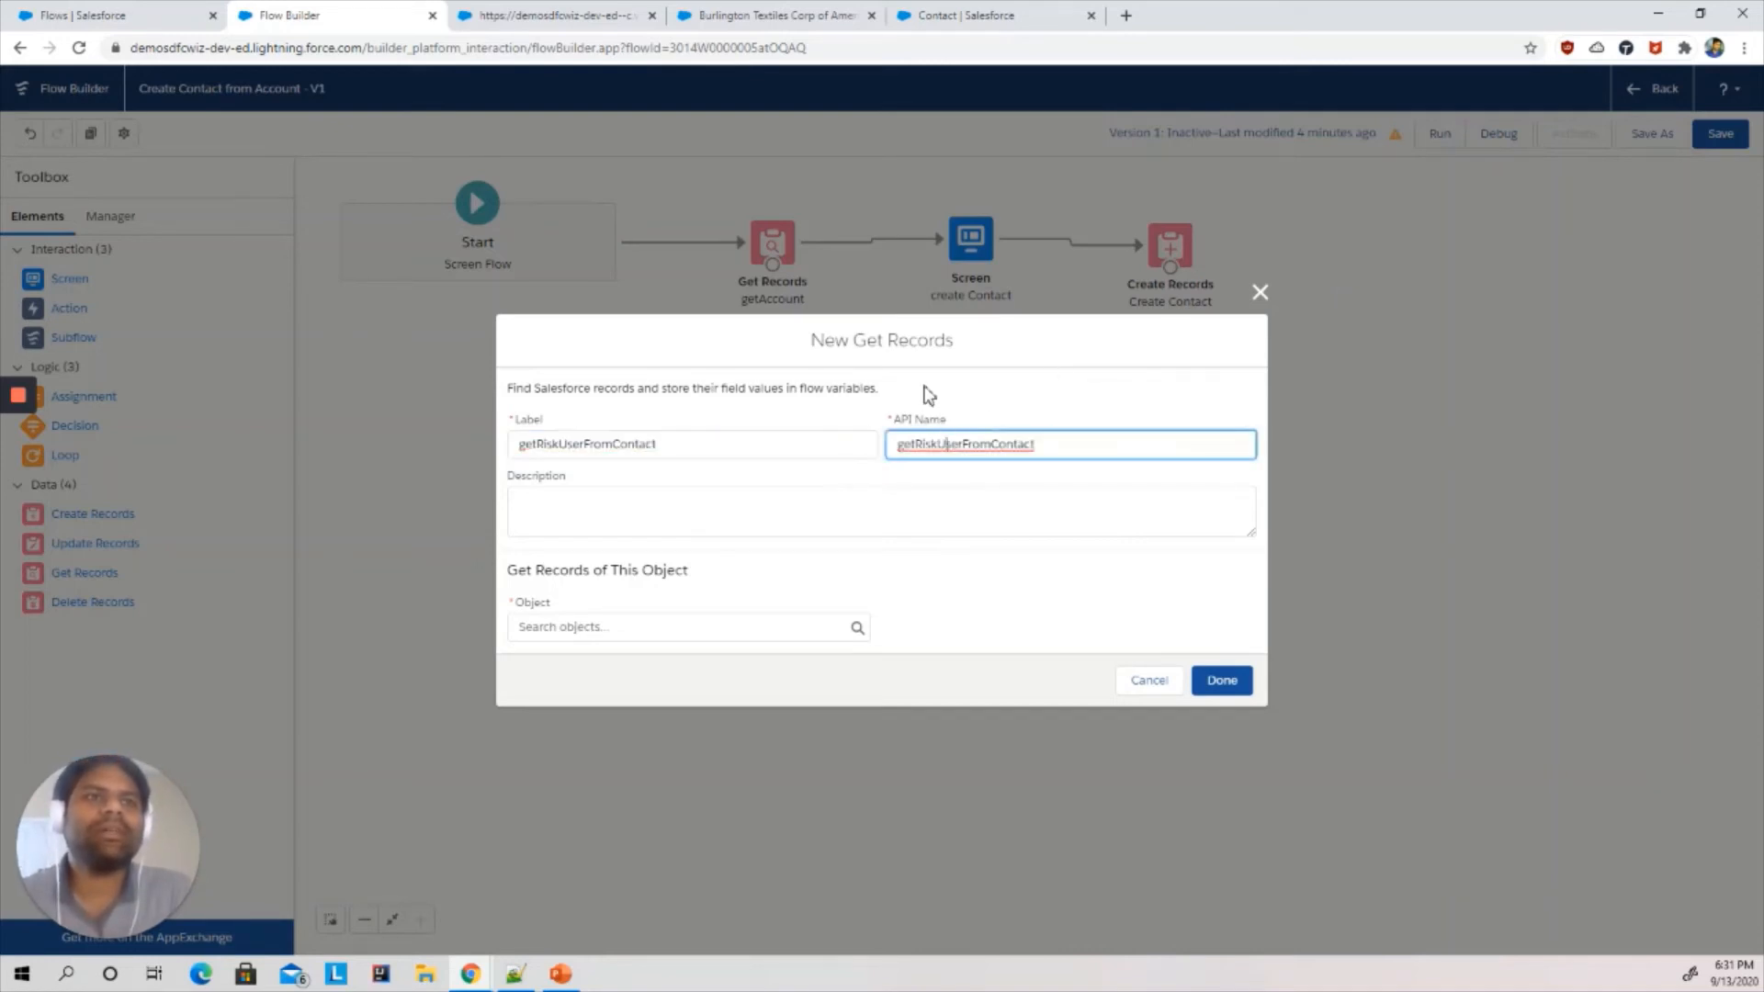
pyautogui.click(922, 381)
pyautogui.click(570, 506)
# - Choose User as the object whose records the Get Records element retrieves
pyautogui.click(614, 625)
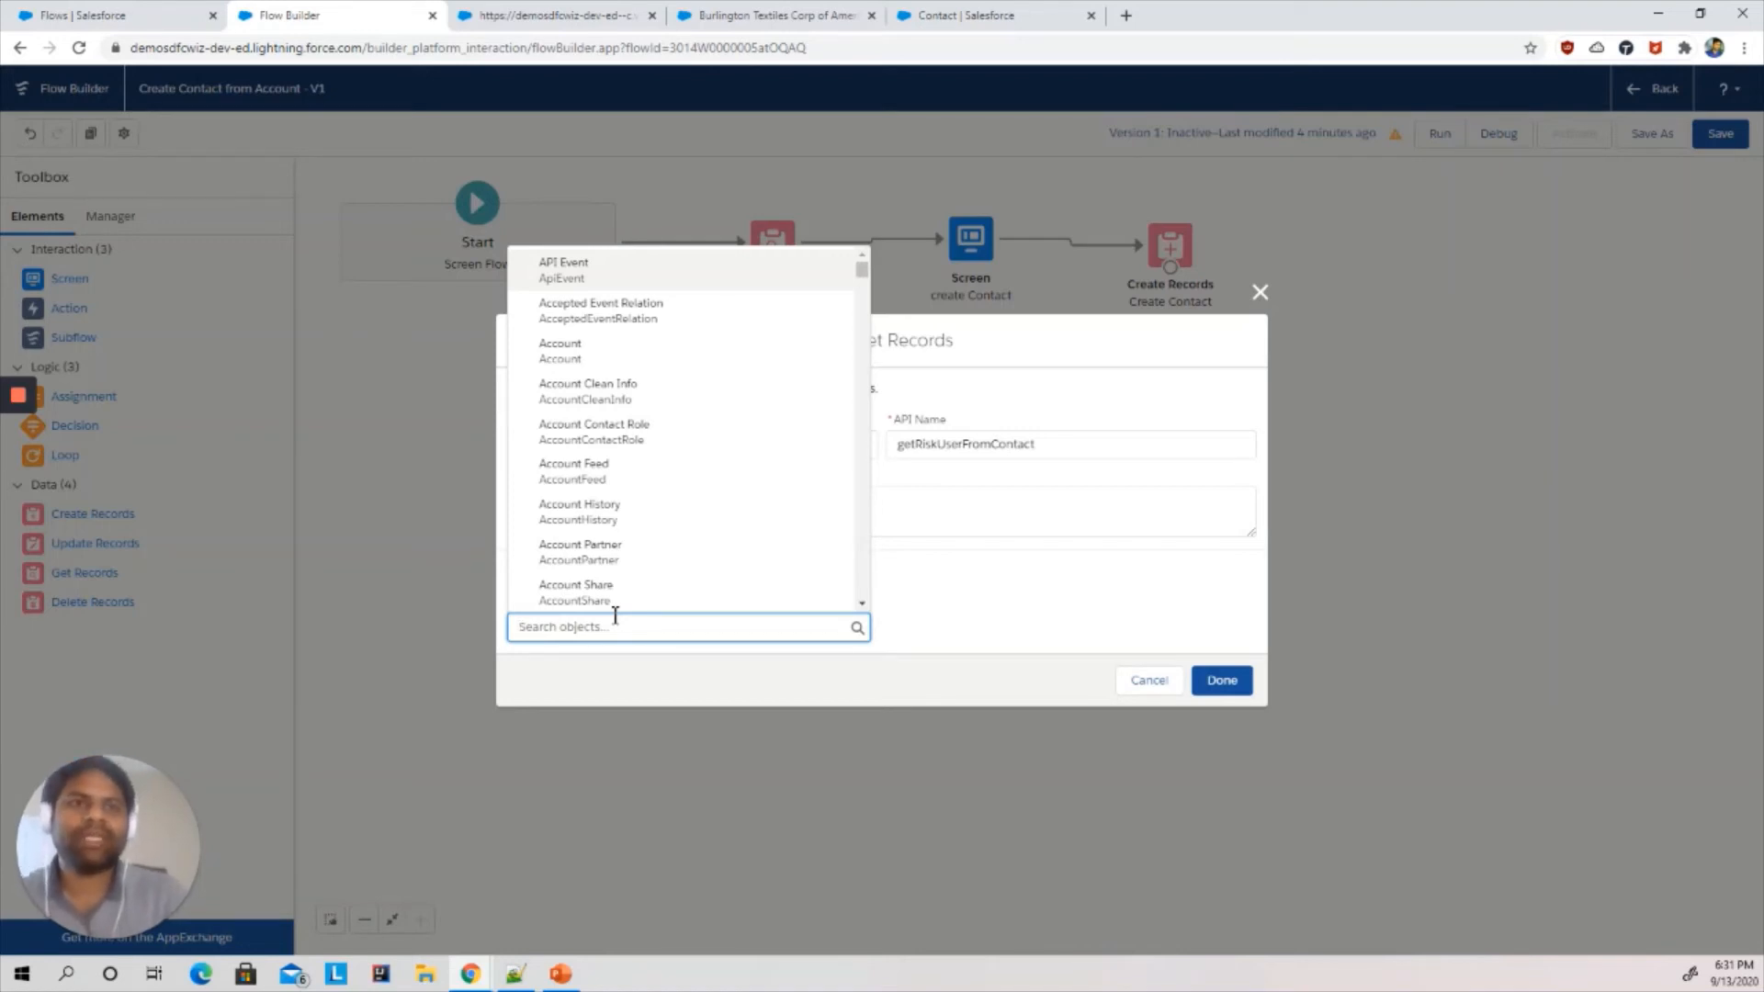
pyautogui.write('use')
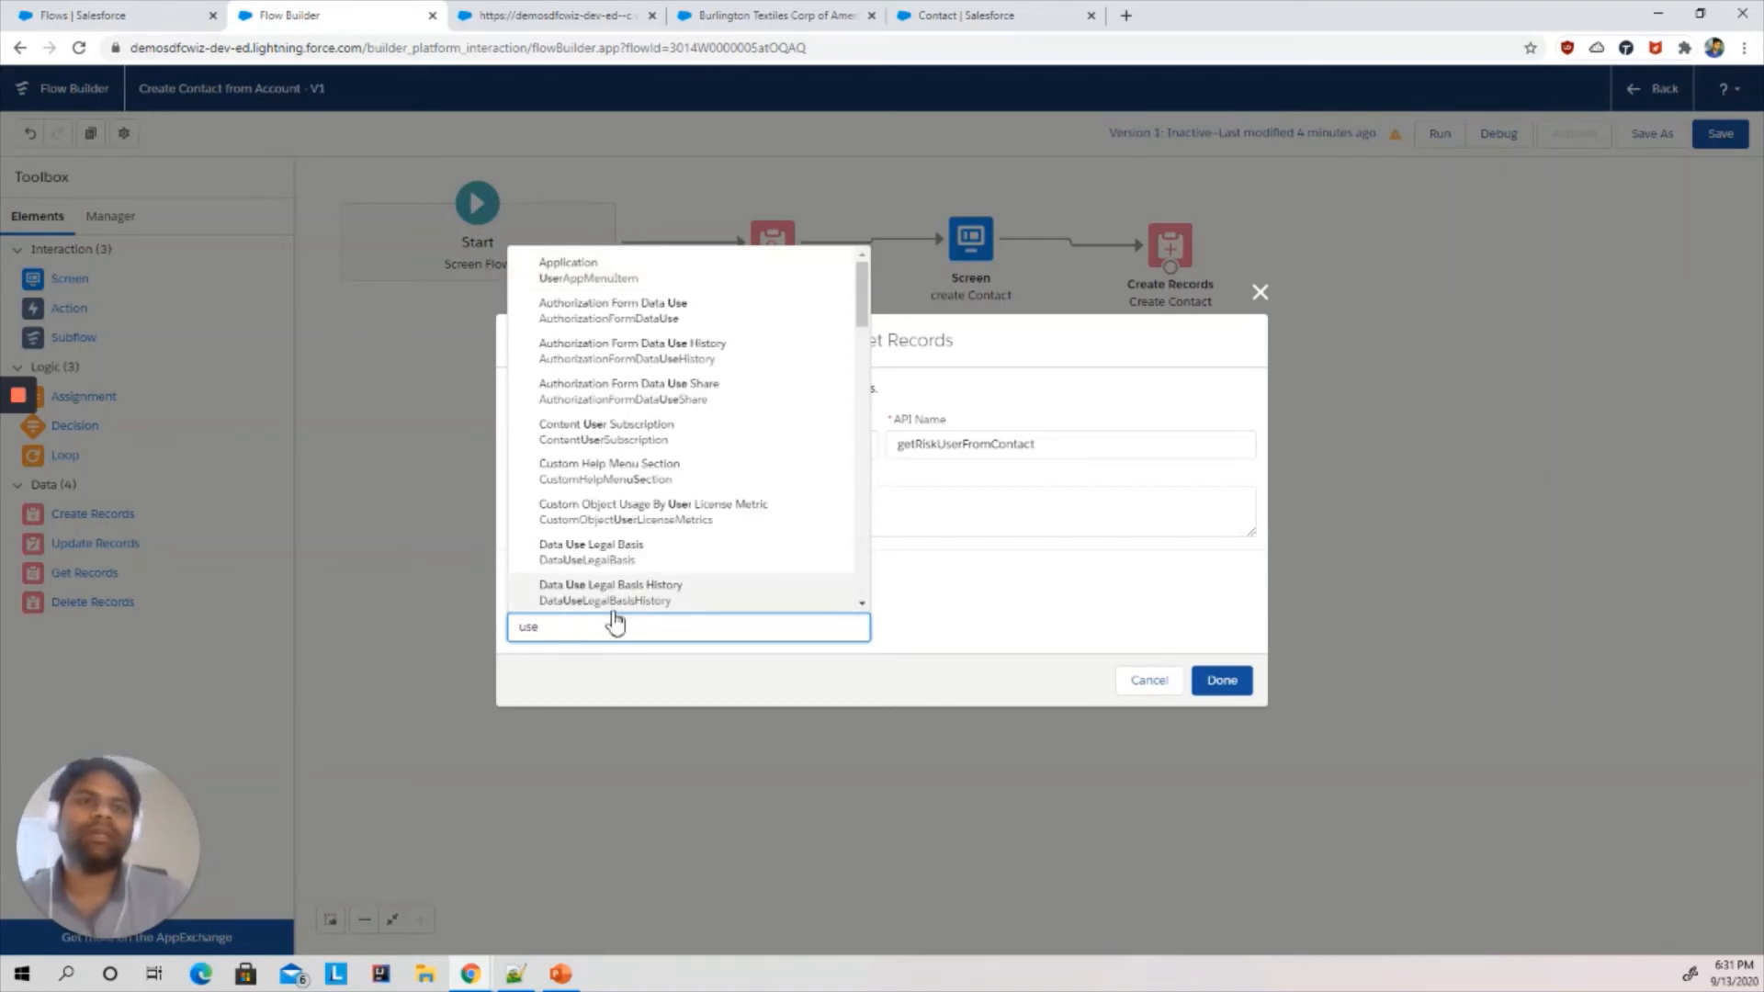
pyautogui.write('r')
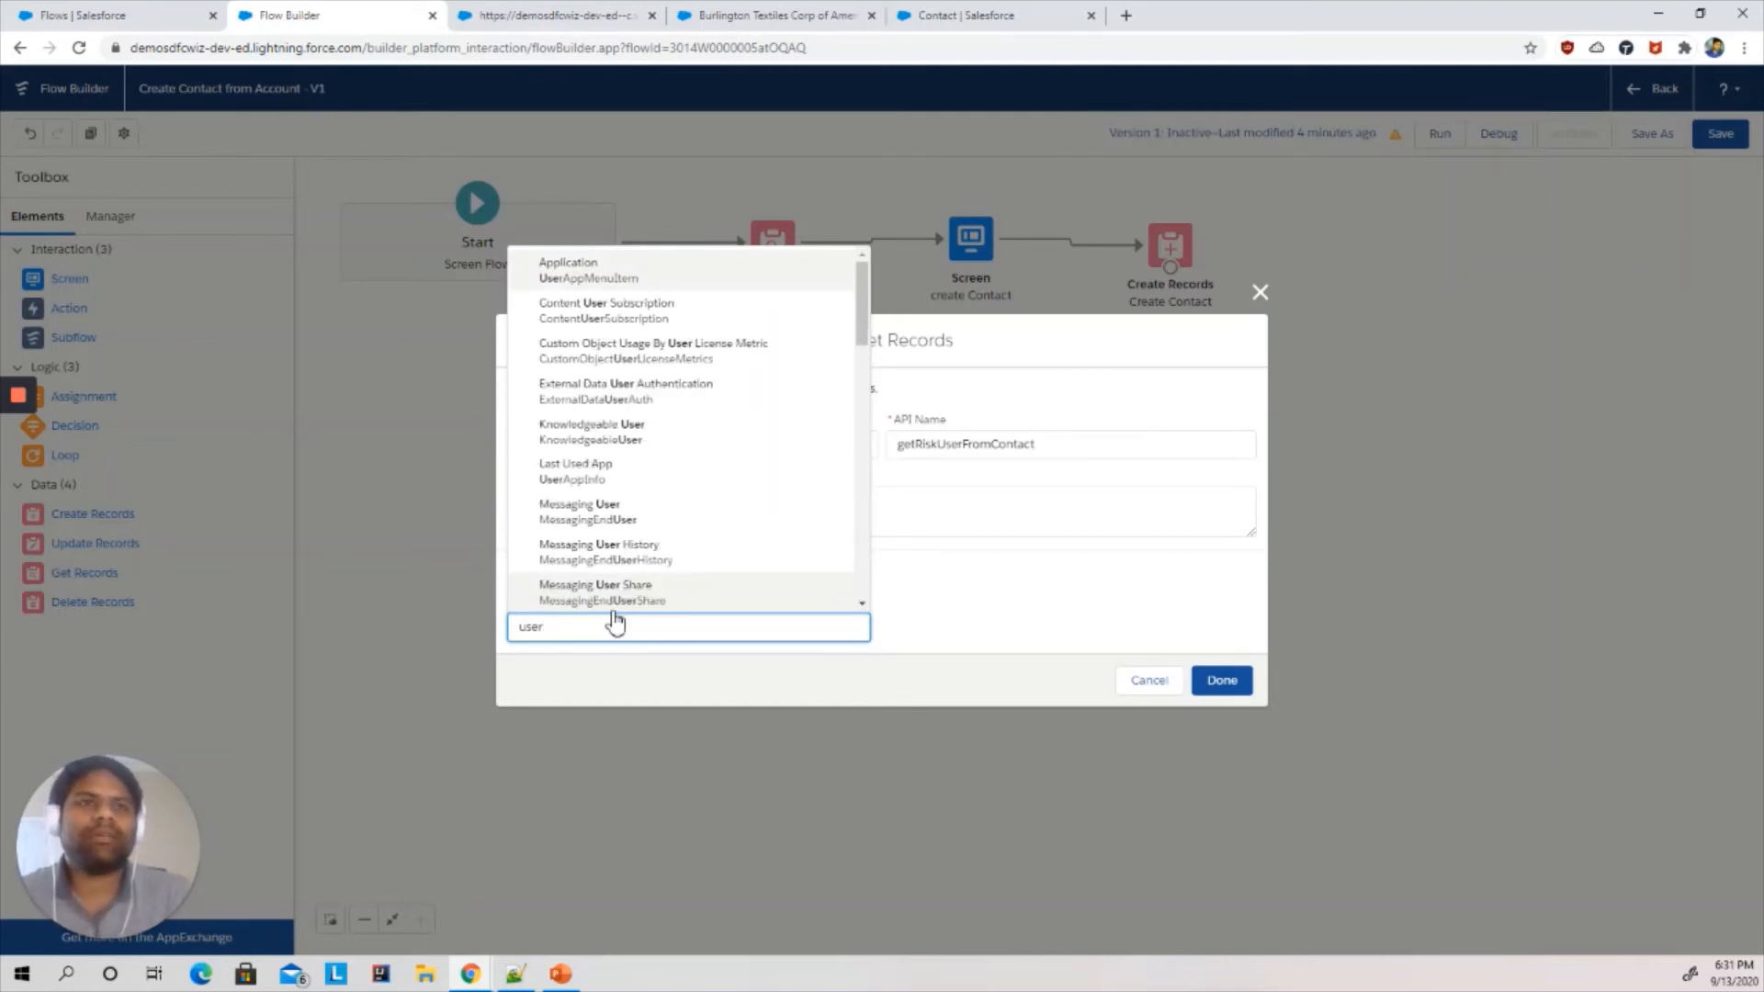
pyautogui.moveTo(863, 317); pyautogui.dragTo(852, 377)
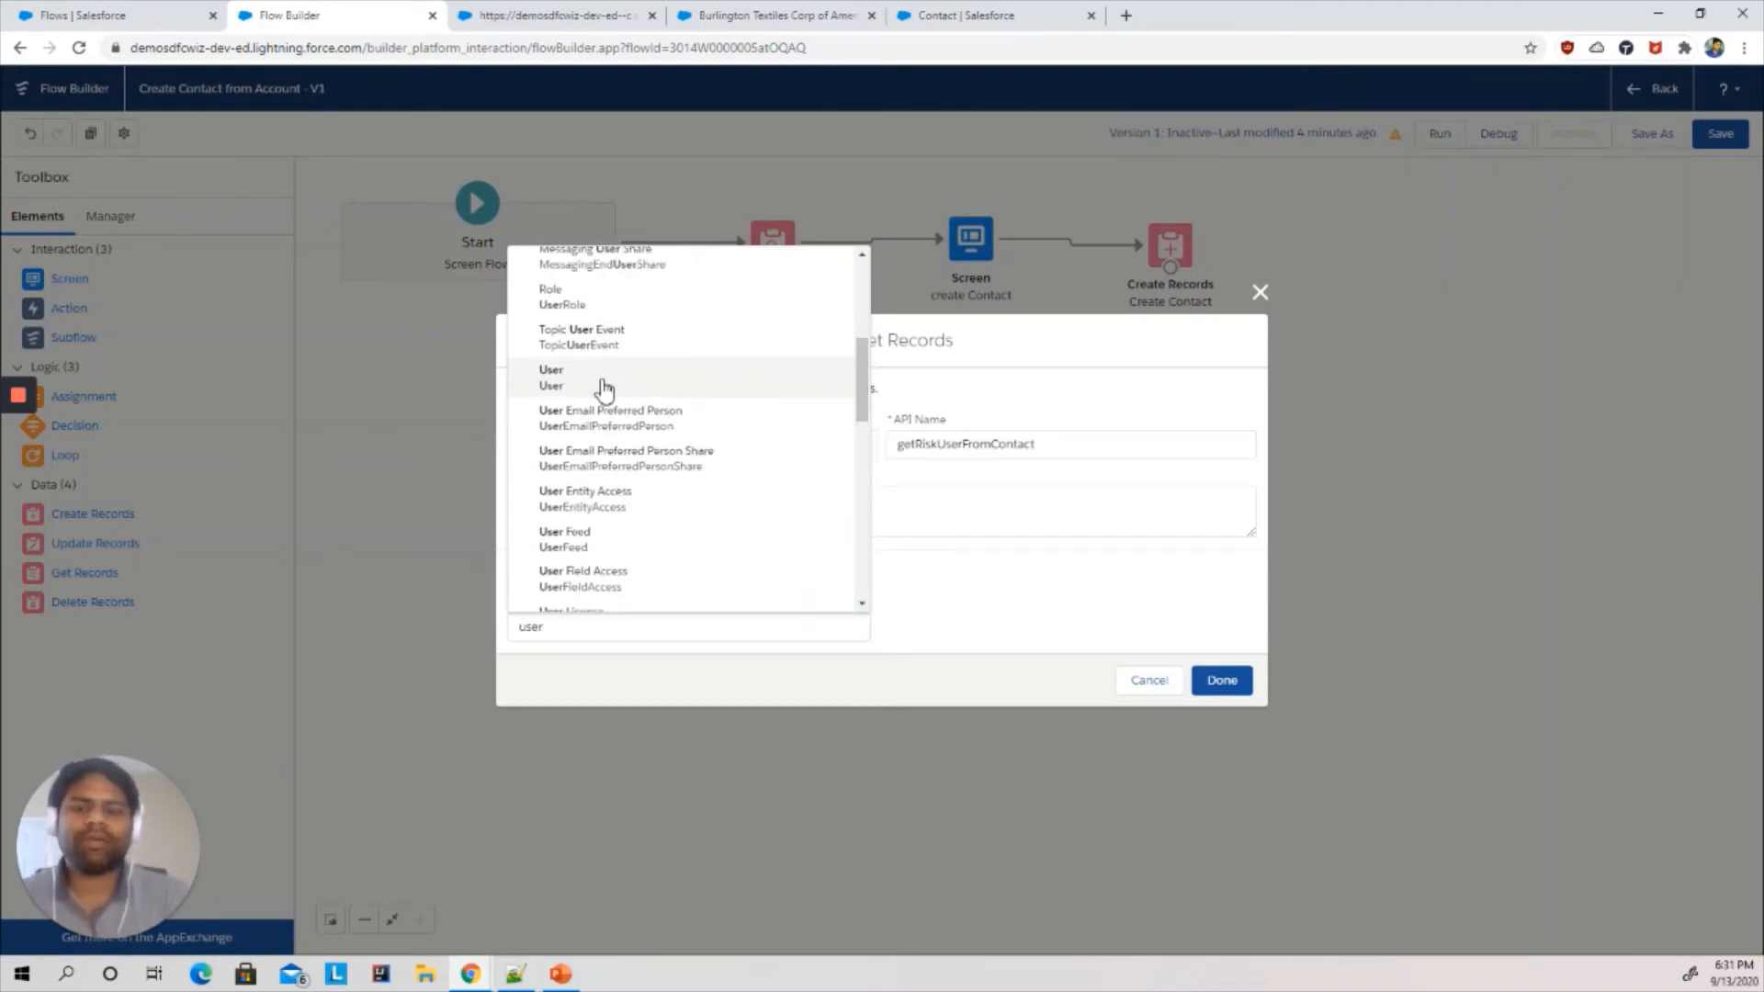
pyautogui.click(599, 379)
# - Filter User records where Id equals {!Input_RiskAnalyst.recordId} and finish the Get Records element
pyautogui.click(592, 591)
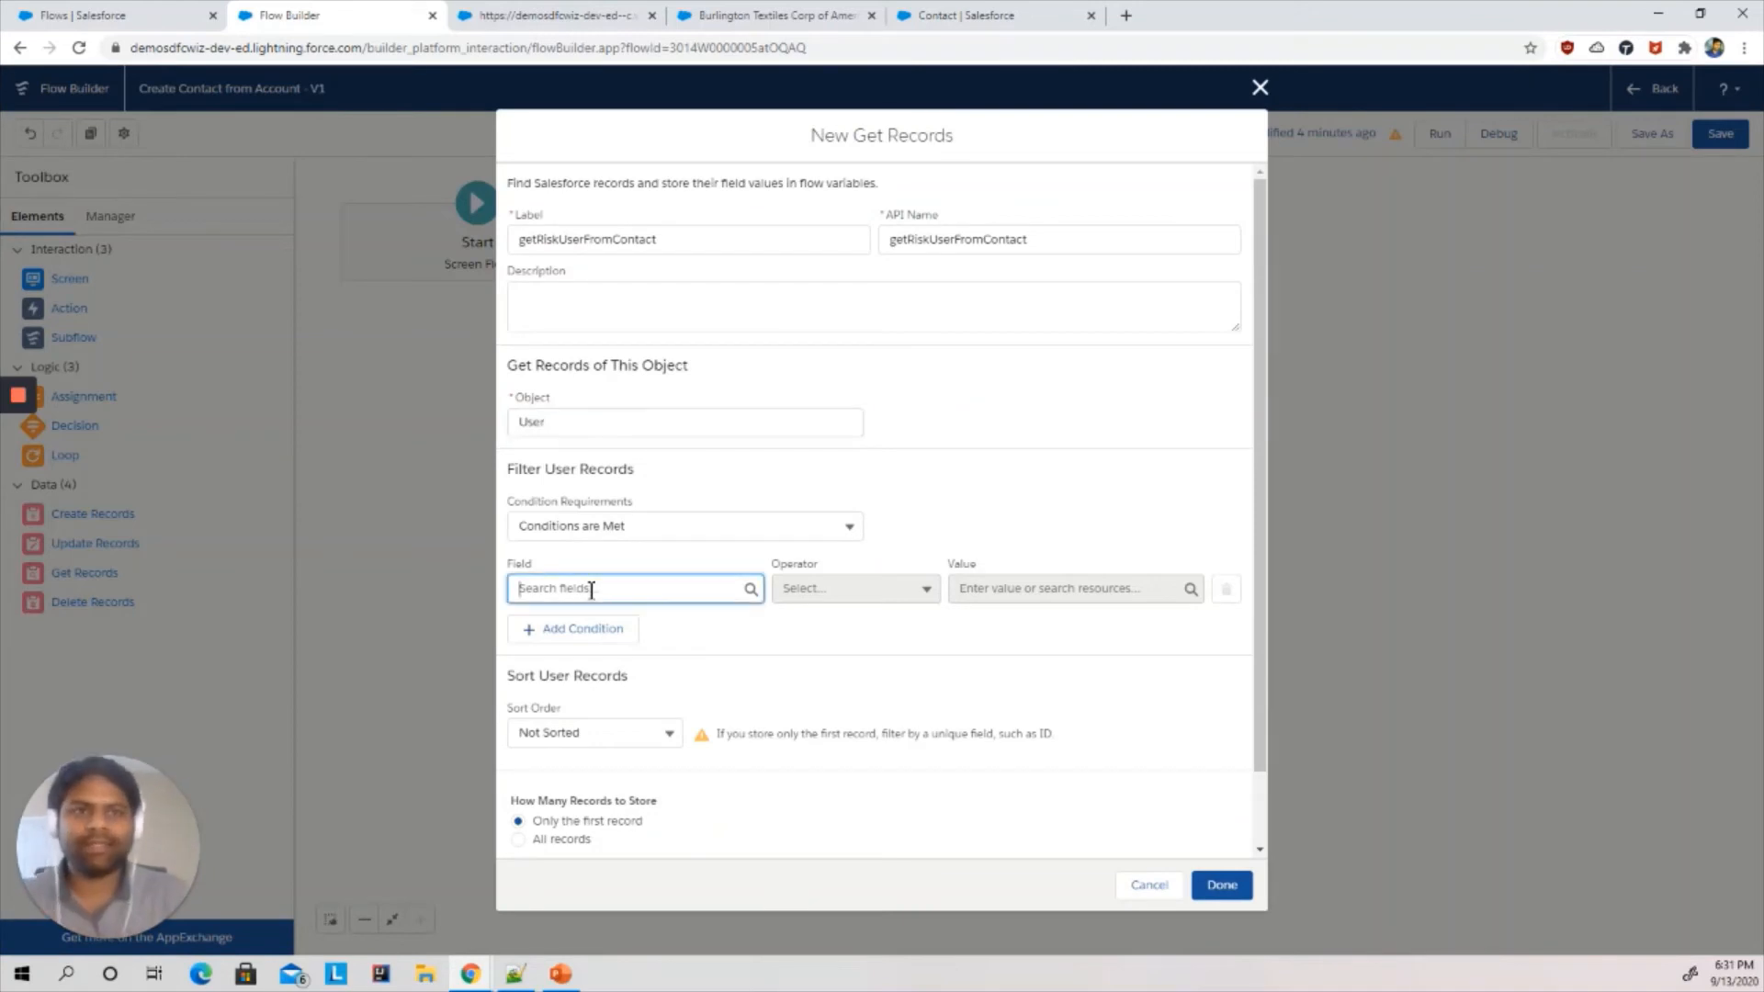
pyautogui.write('Id')
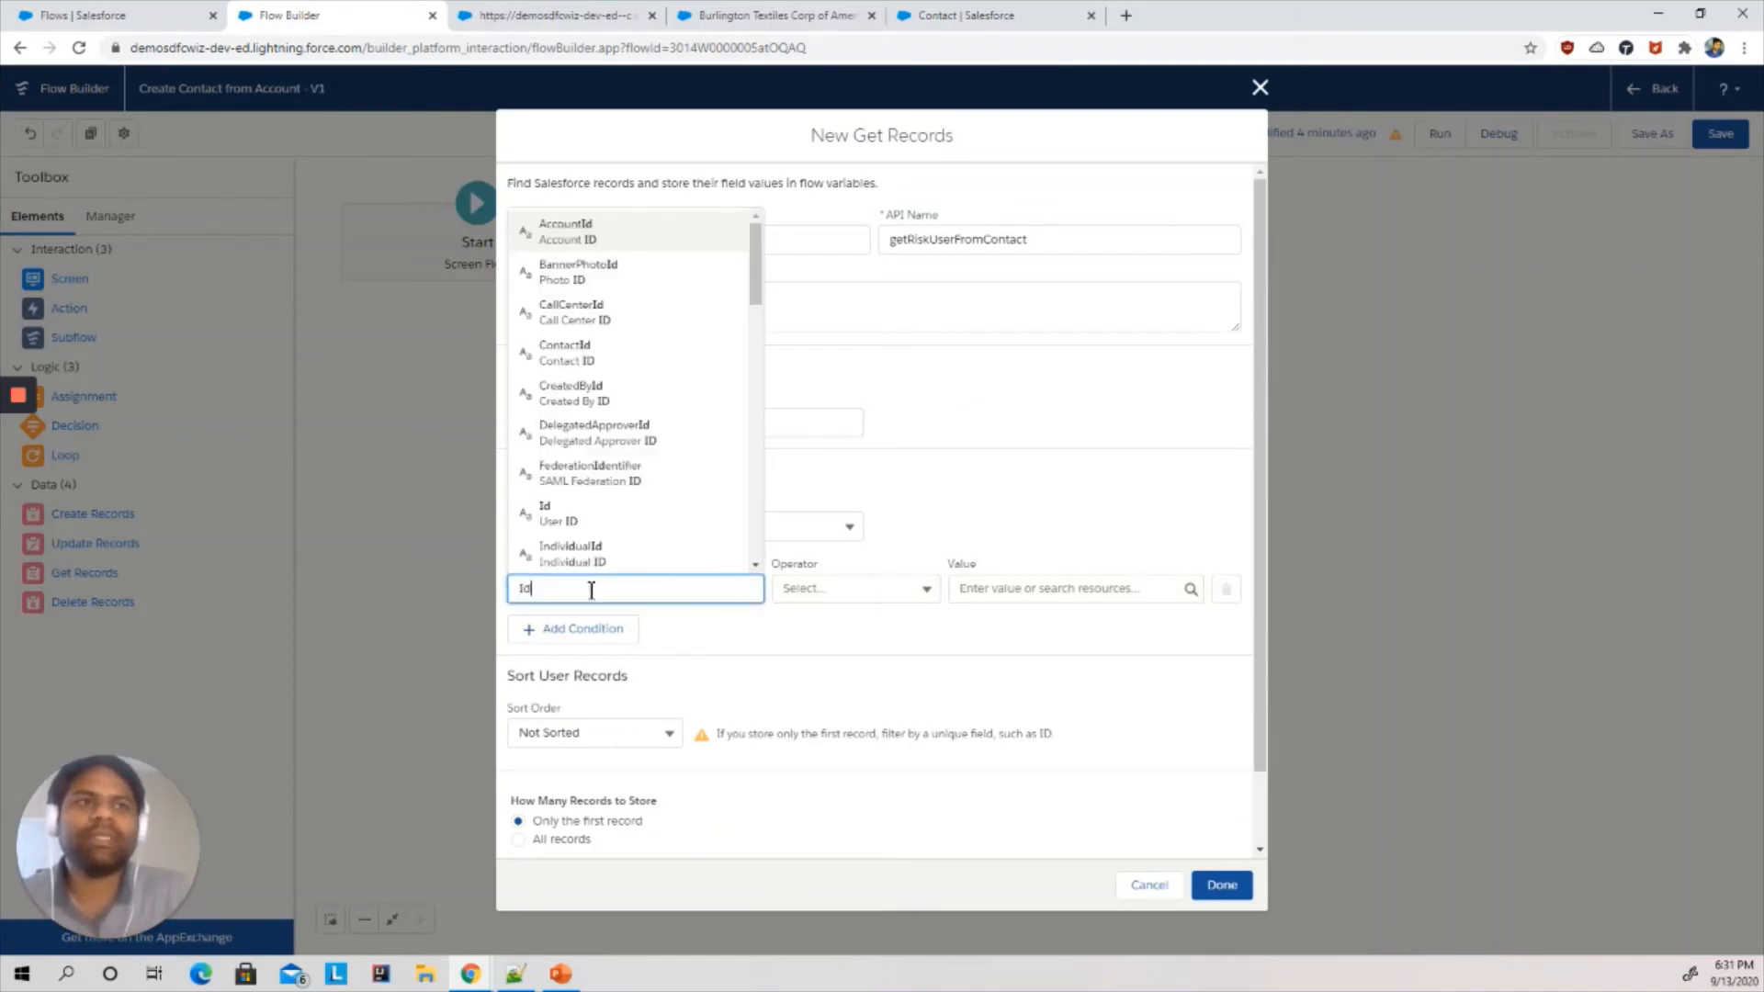
pyautogui.click(577, 514)
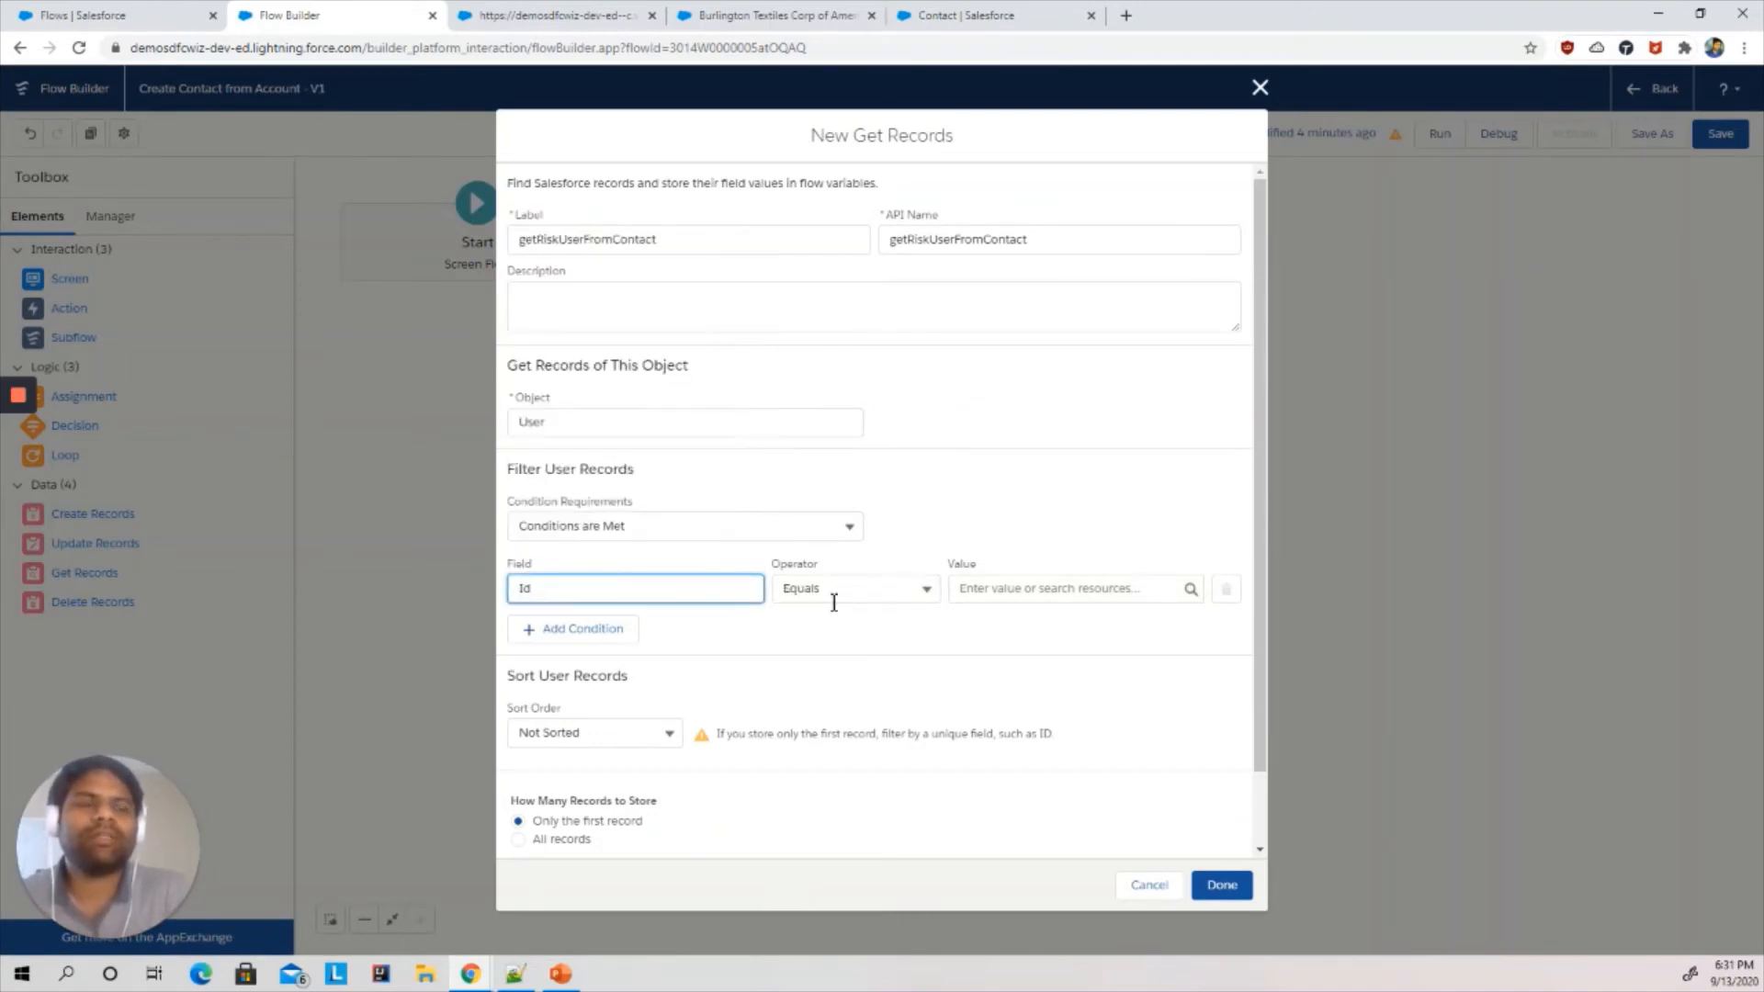
pyautogui.click(868, 589)
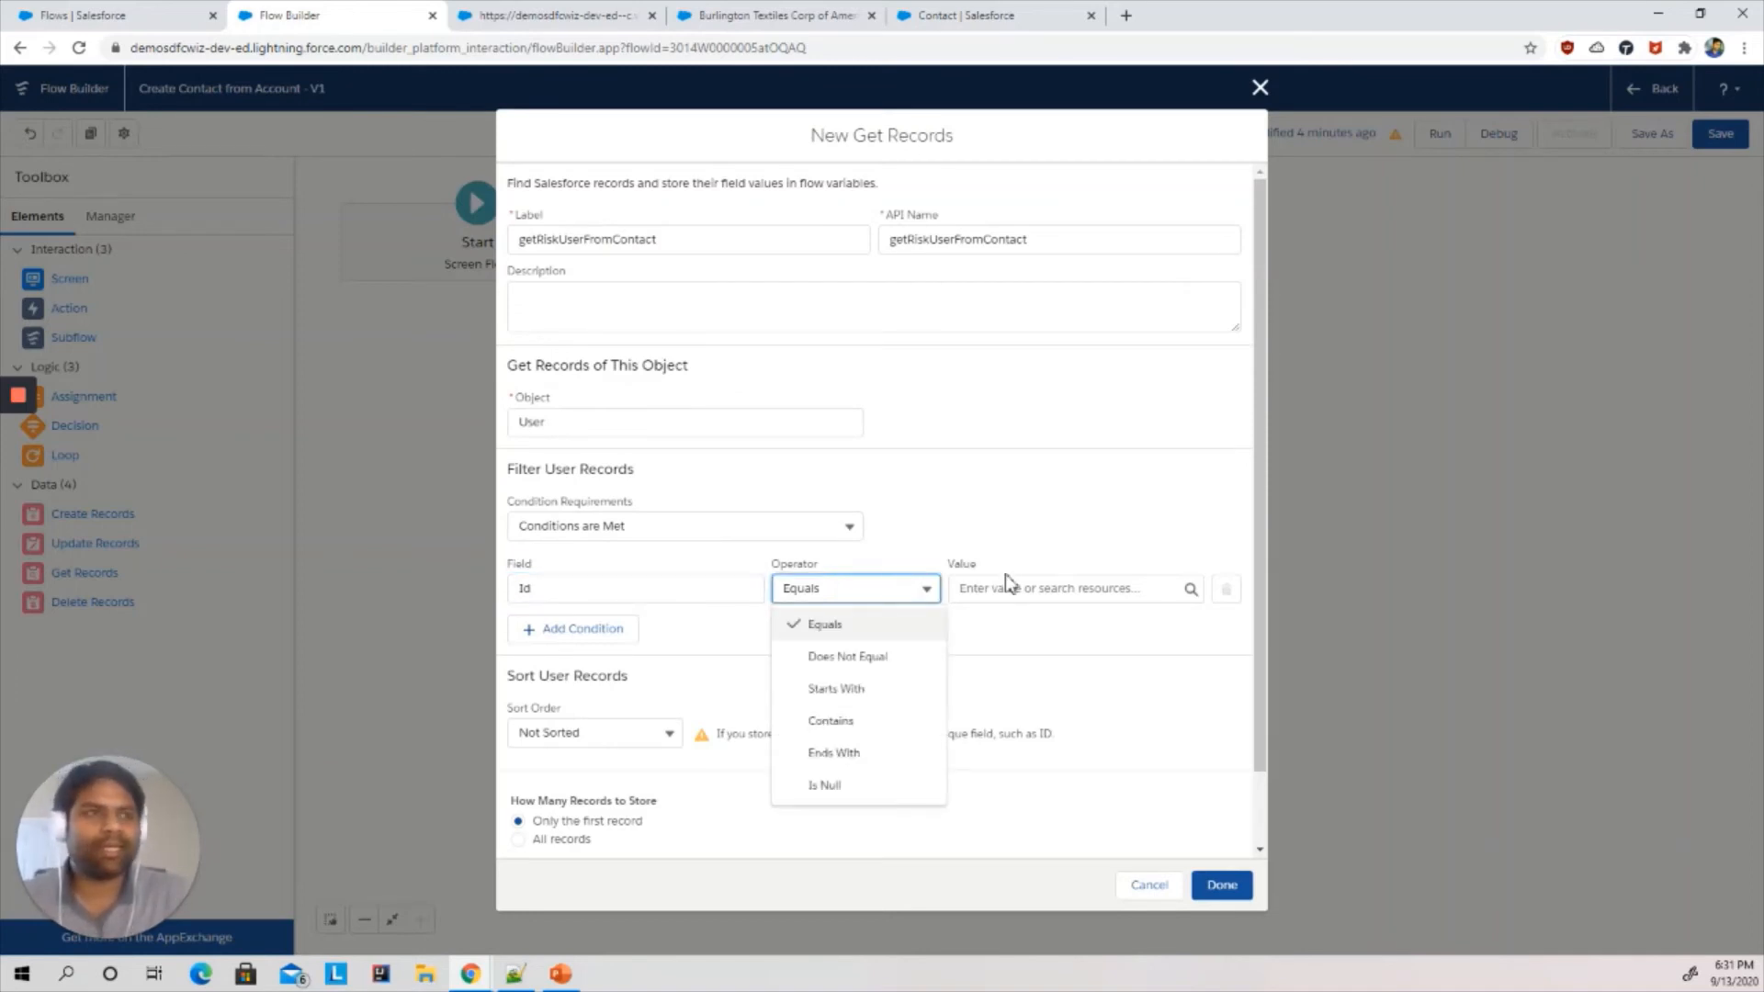
pyautogui.click(1039, 588)
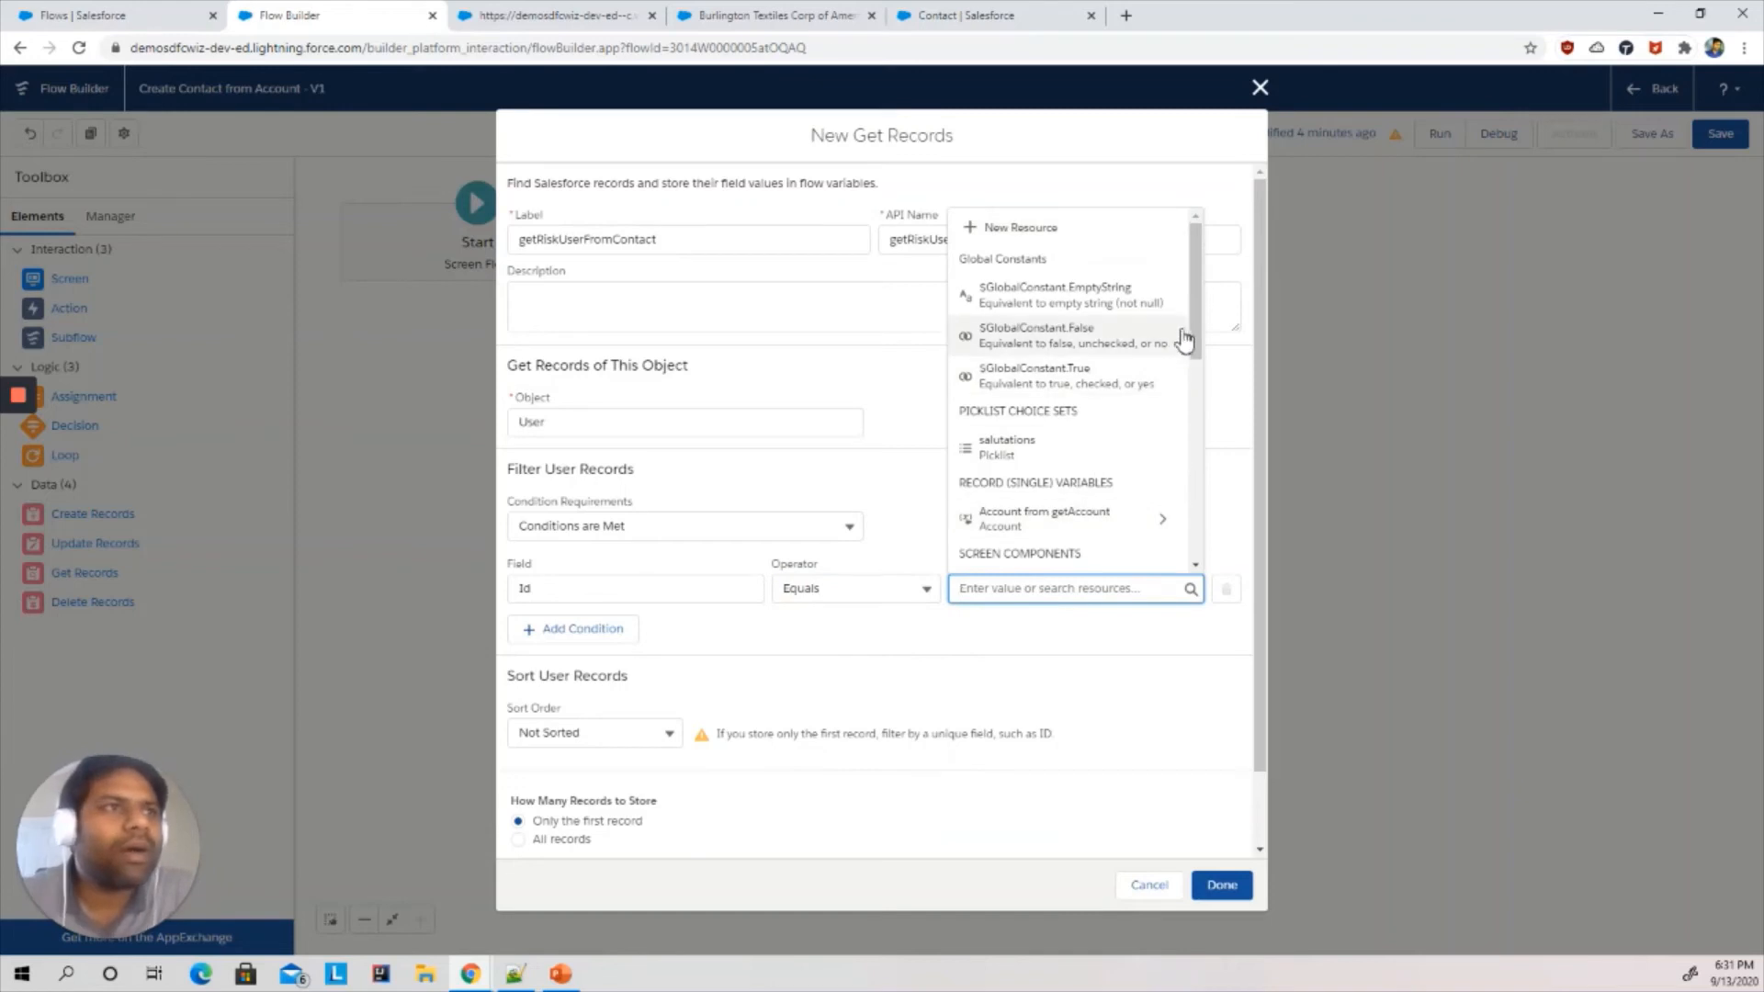
pyautogui.moveTo(1200, 322); pyautogui.dragTo(1204, 463)
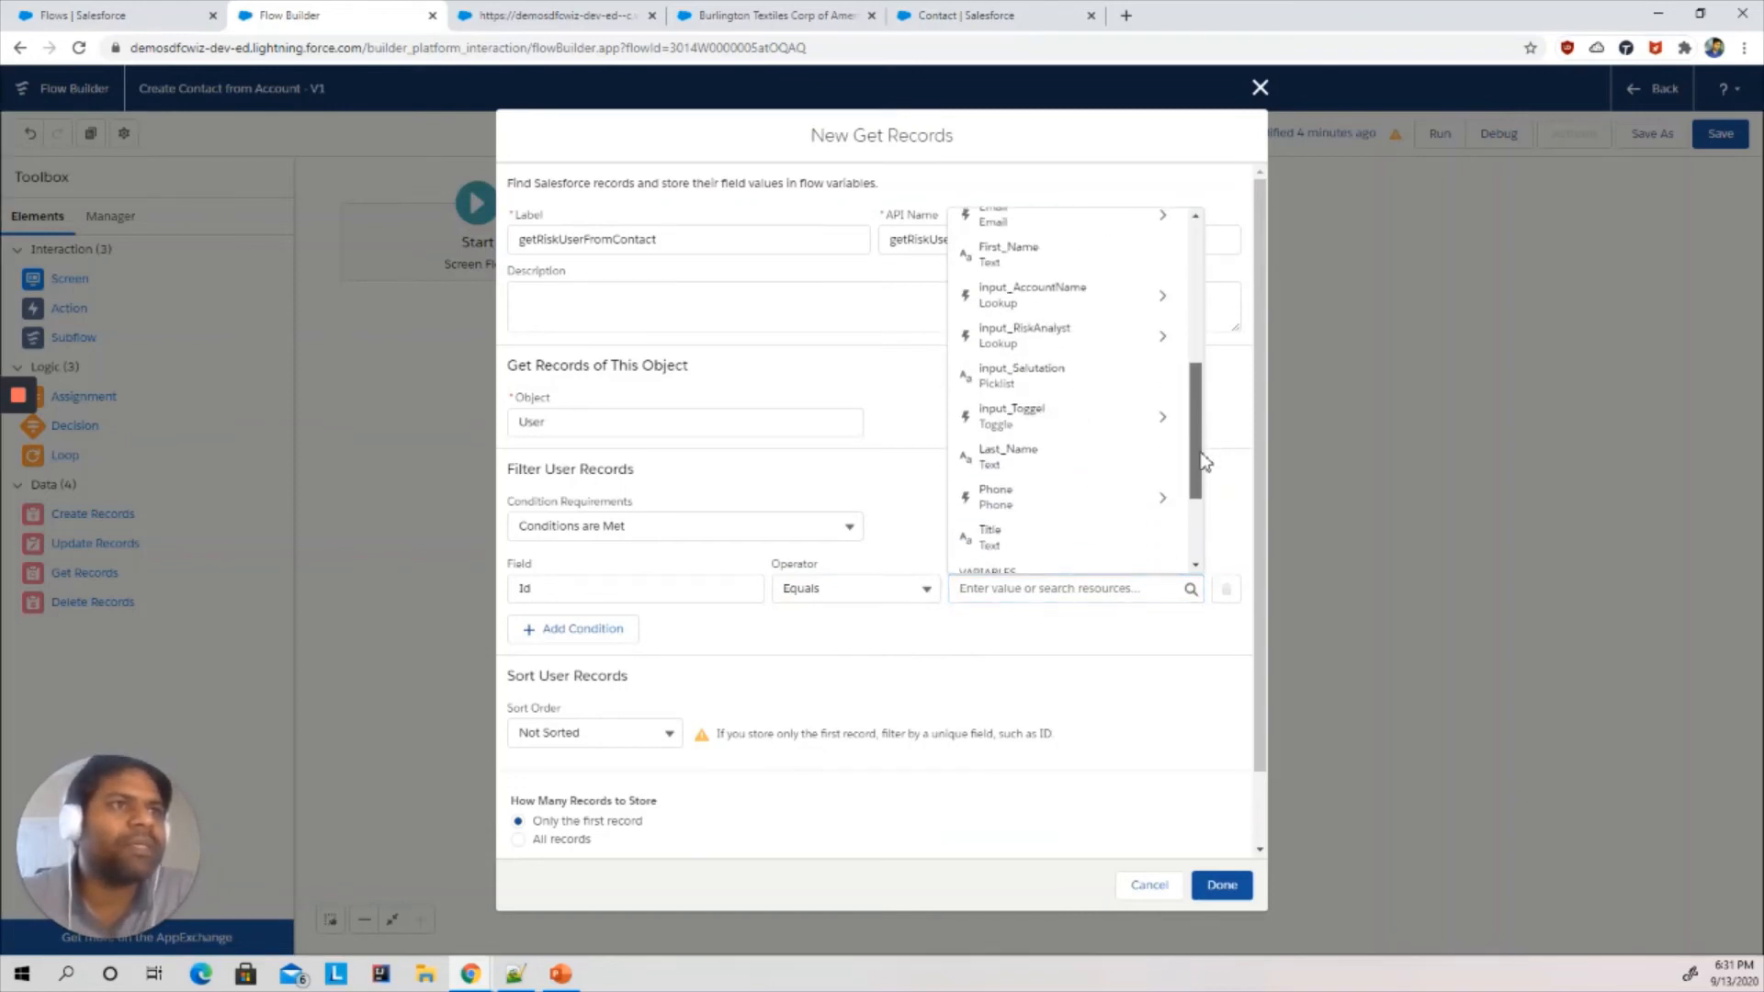
pyautogui.click(1080, 336)
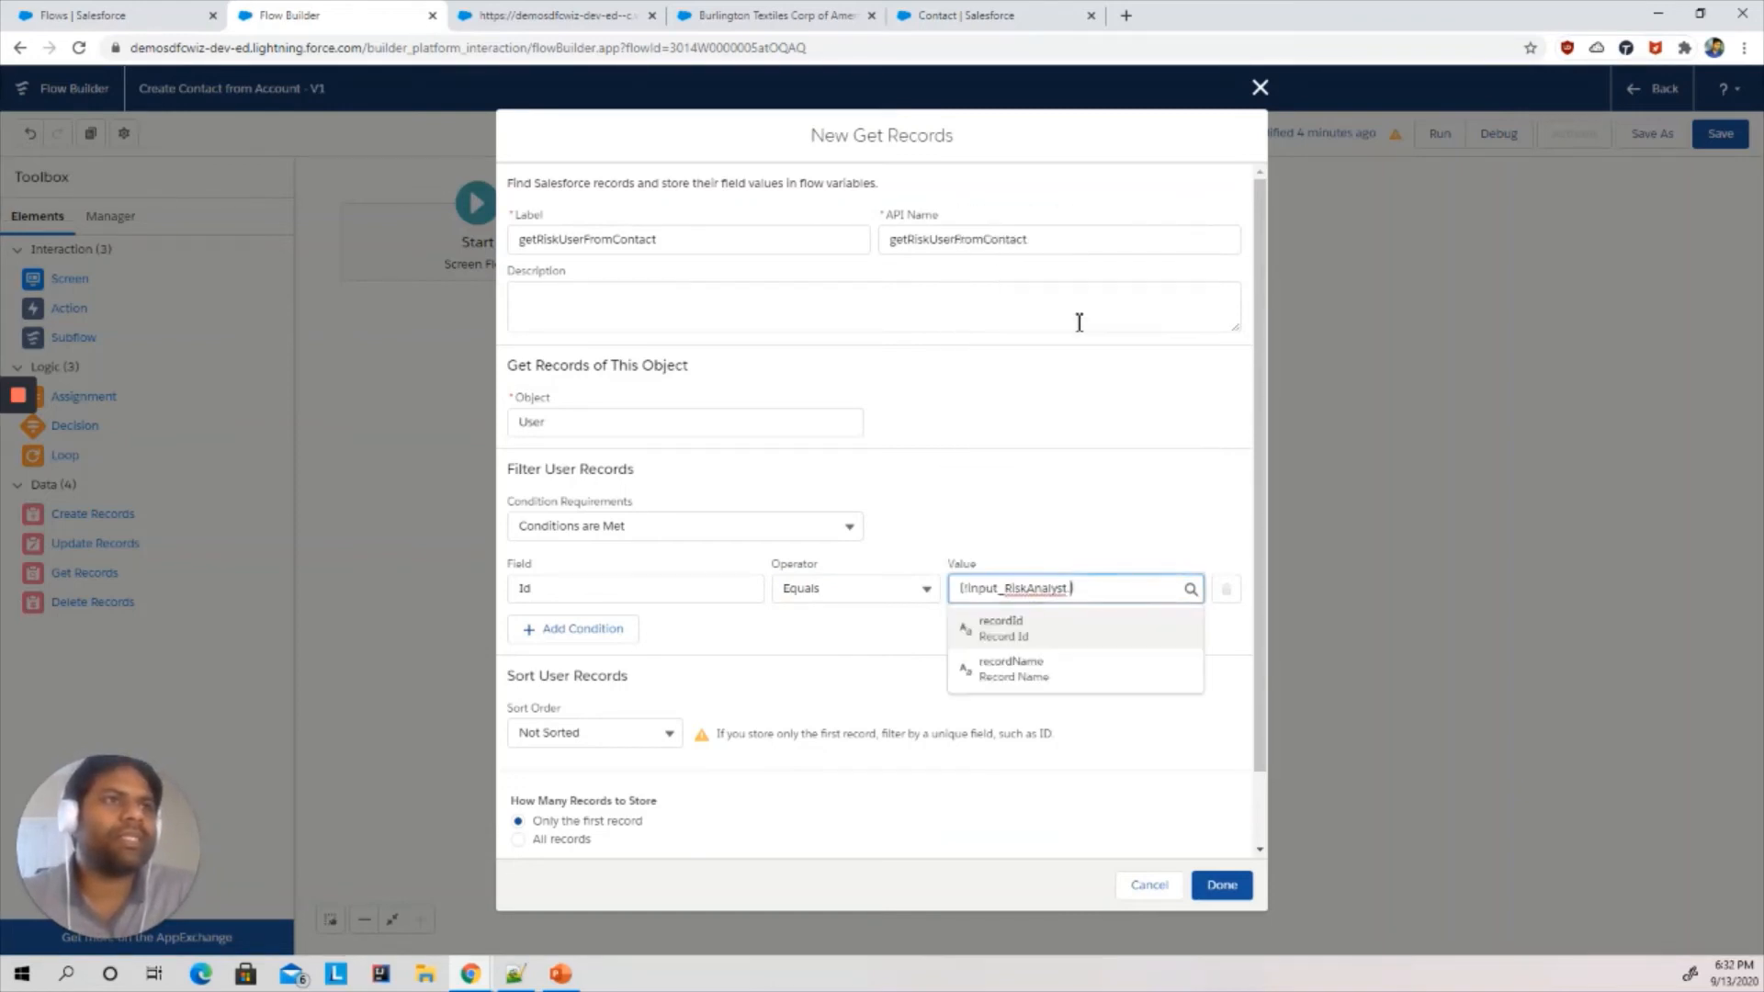
pyautogui.click(1008, 643)
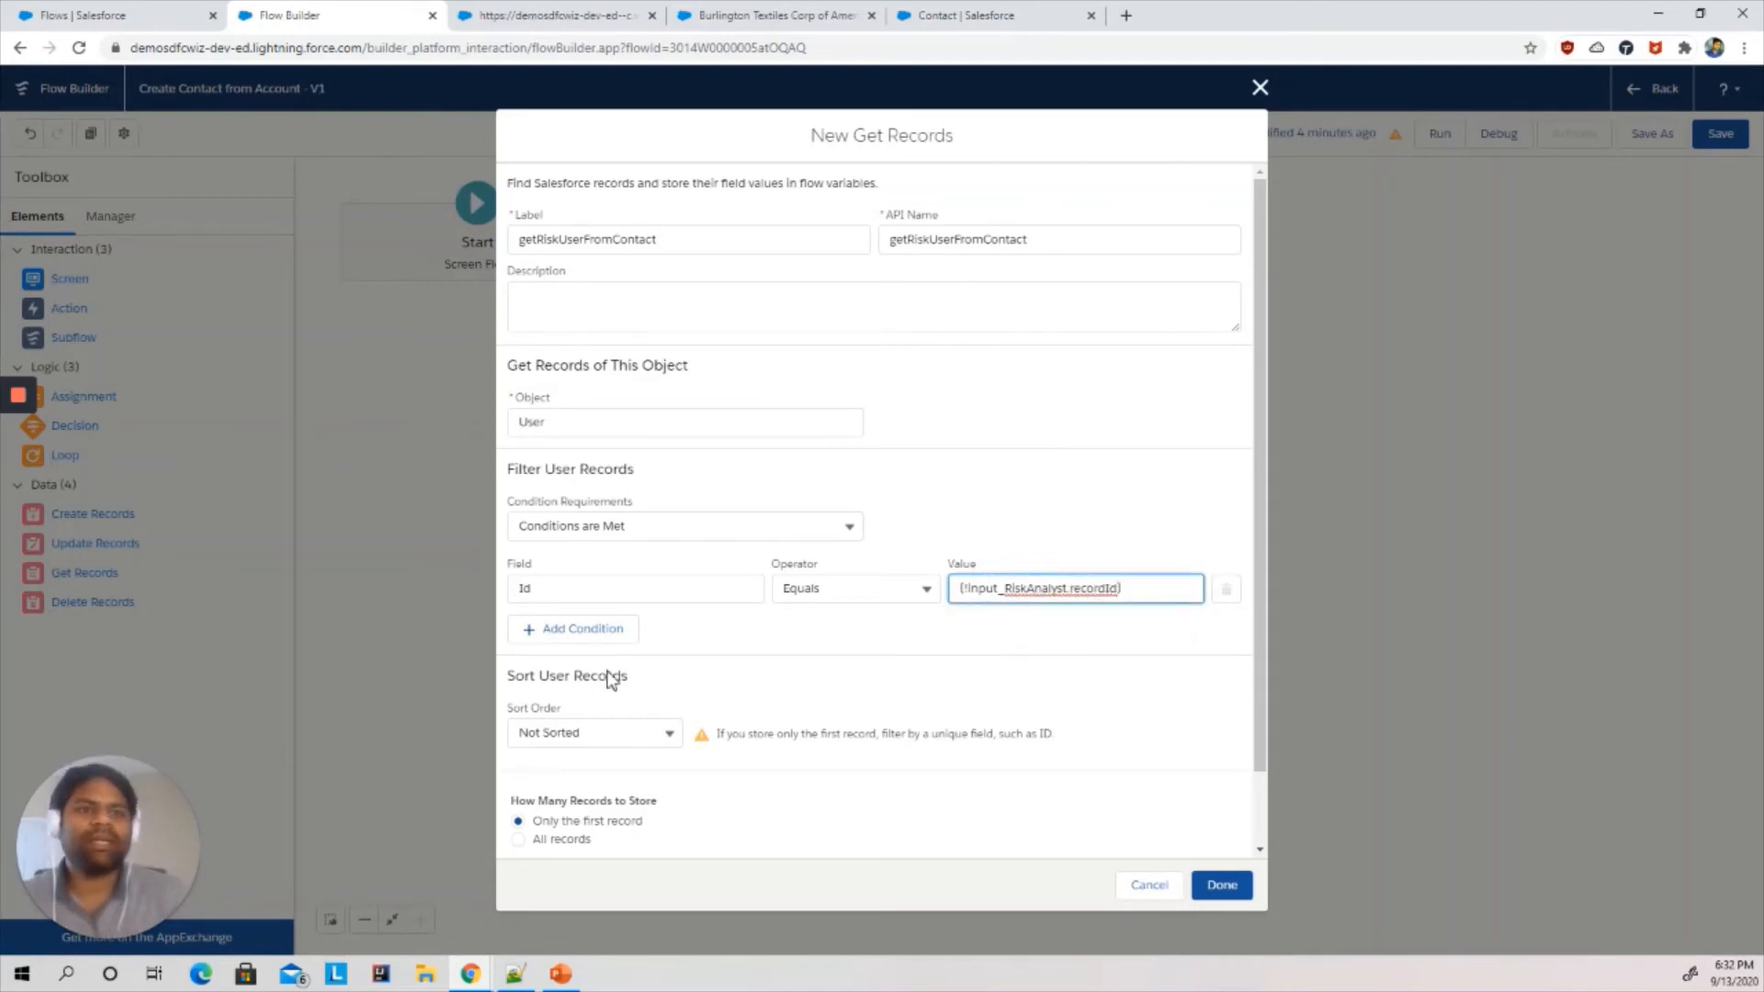
pyautogui.click(1222, 885)
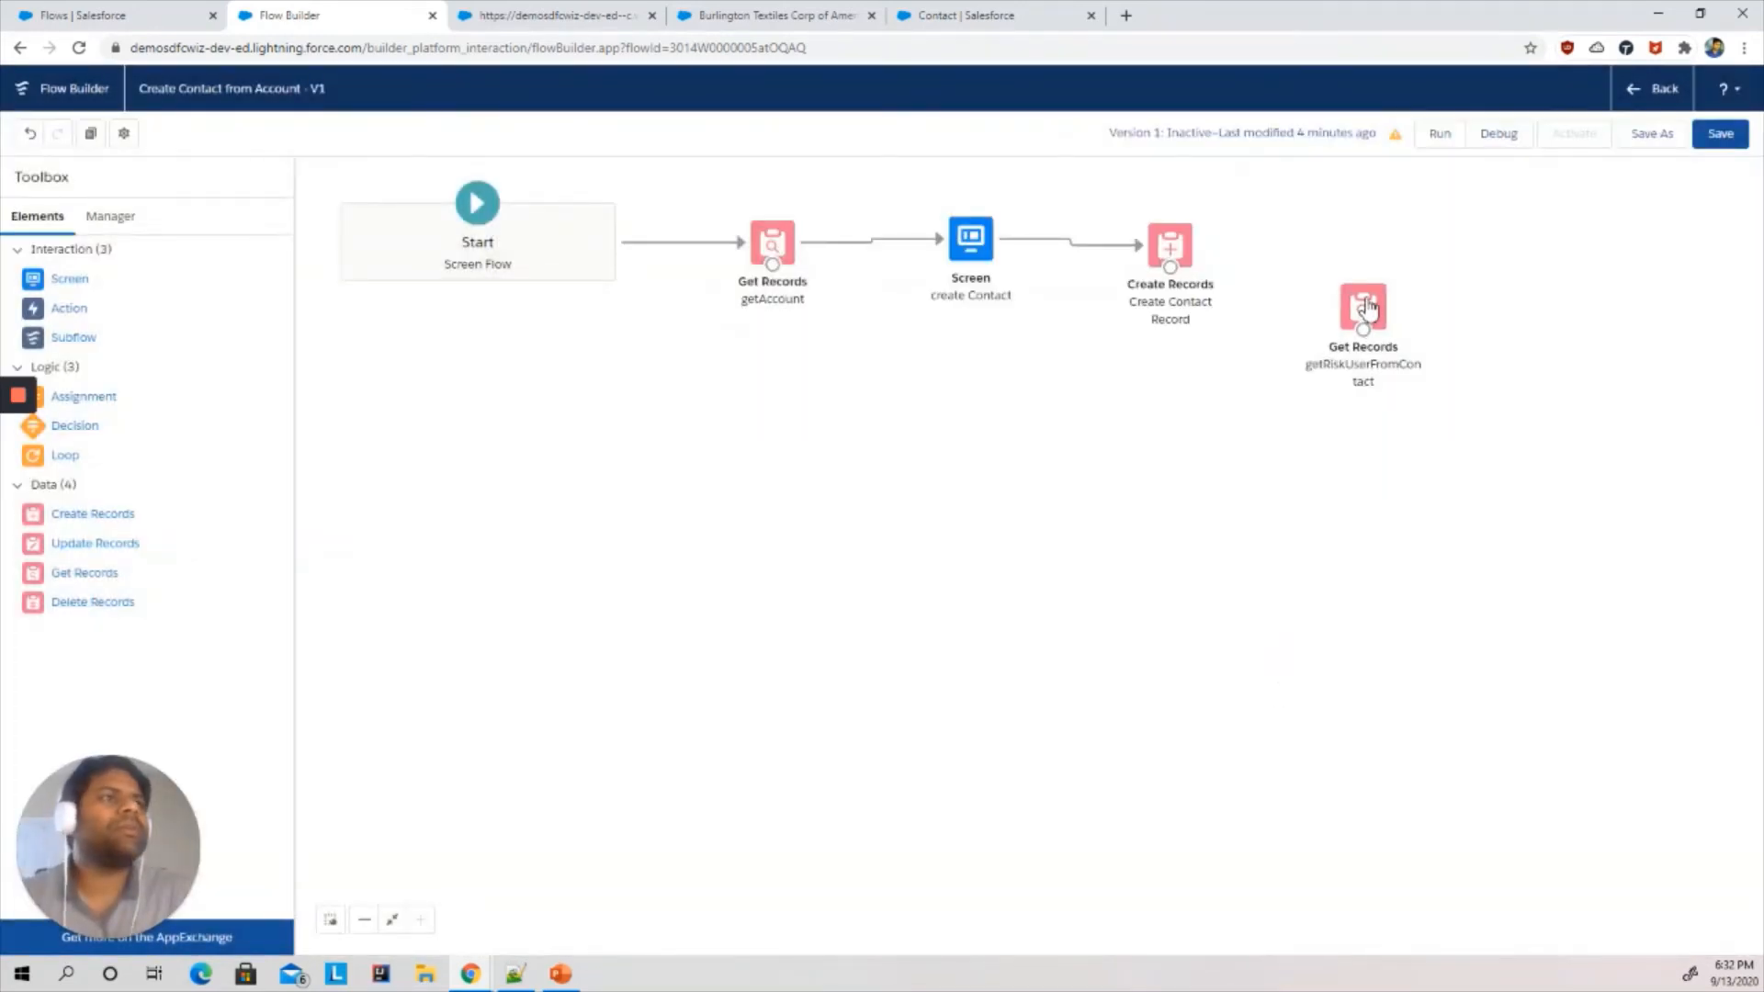
# - Place the getRiskUserFromContact element after Create Contact Record and connect the two elements
pyautogui.moveTo(1368, 312); pyautogui.dragTo(1343, 250)
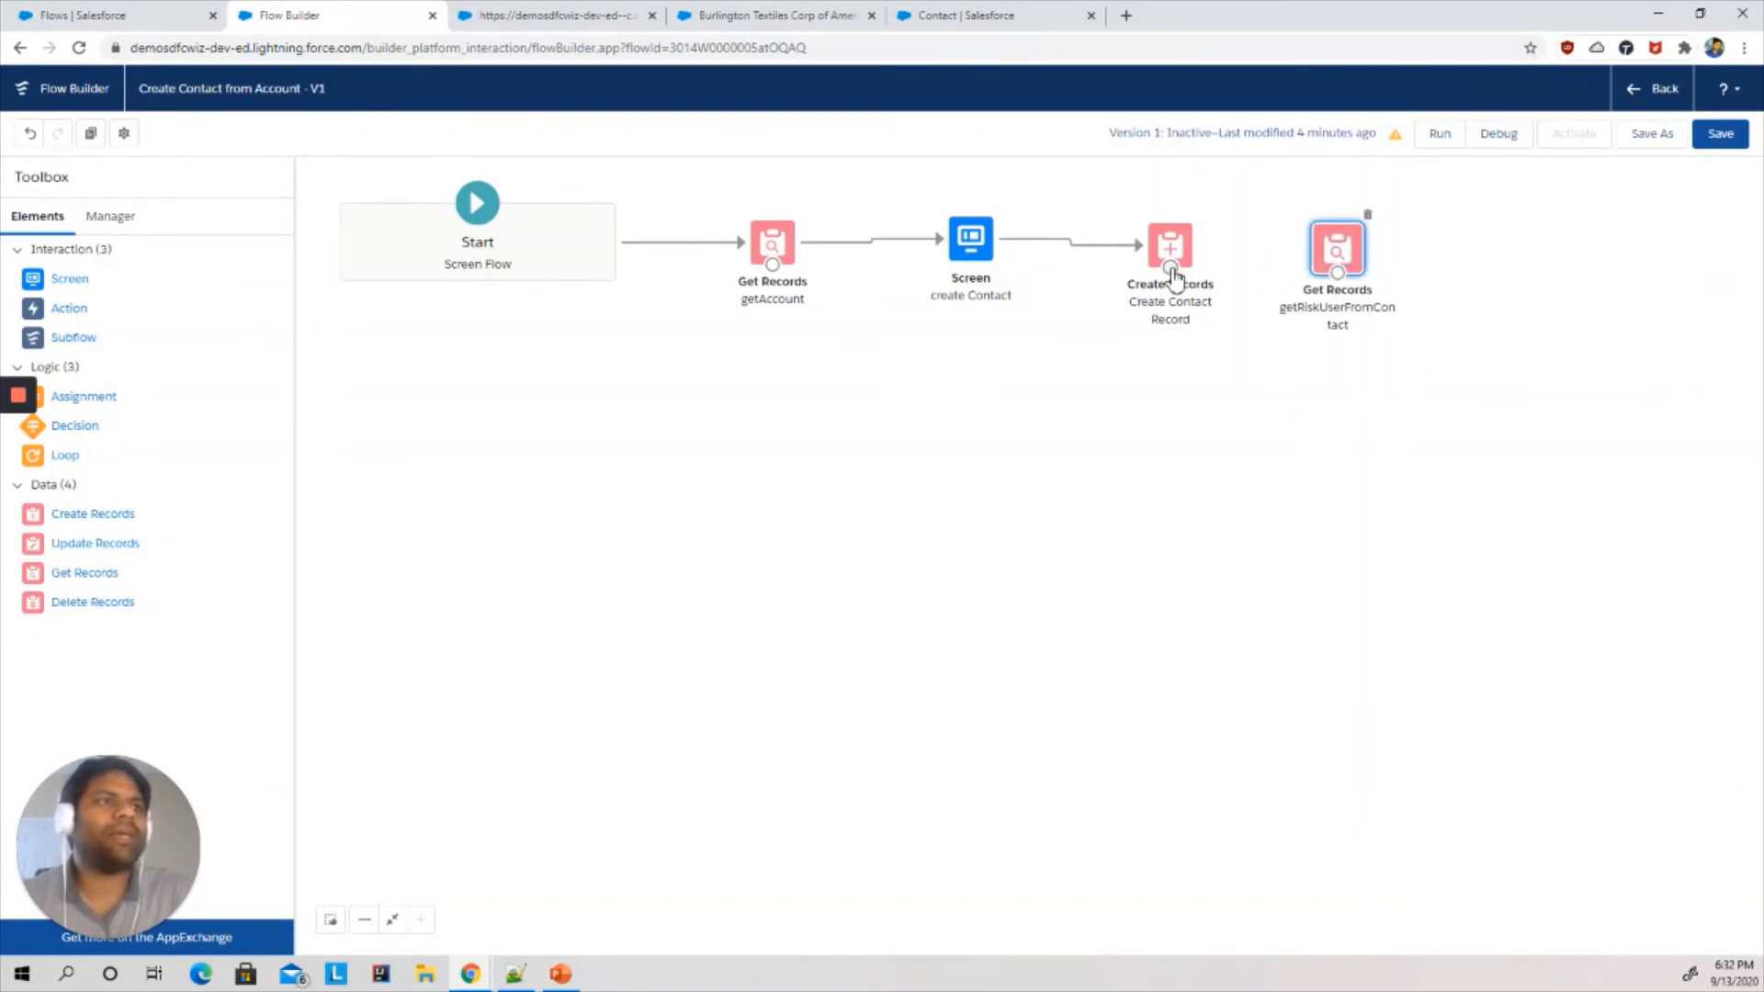
pyautogui.moveTo(1169, 267); pyautogui.dragTo(1343, 282)
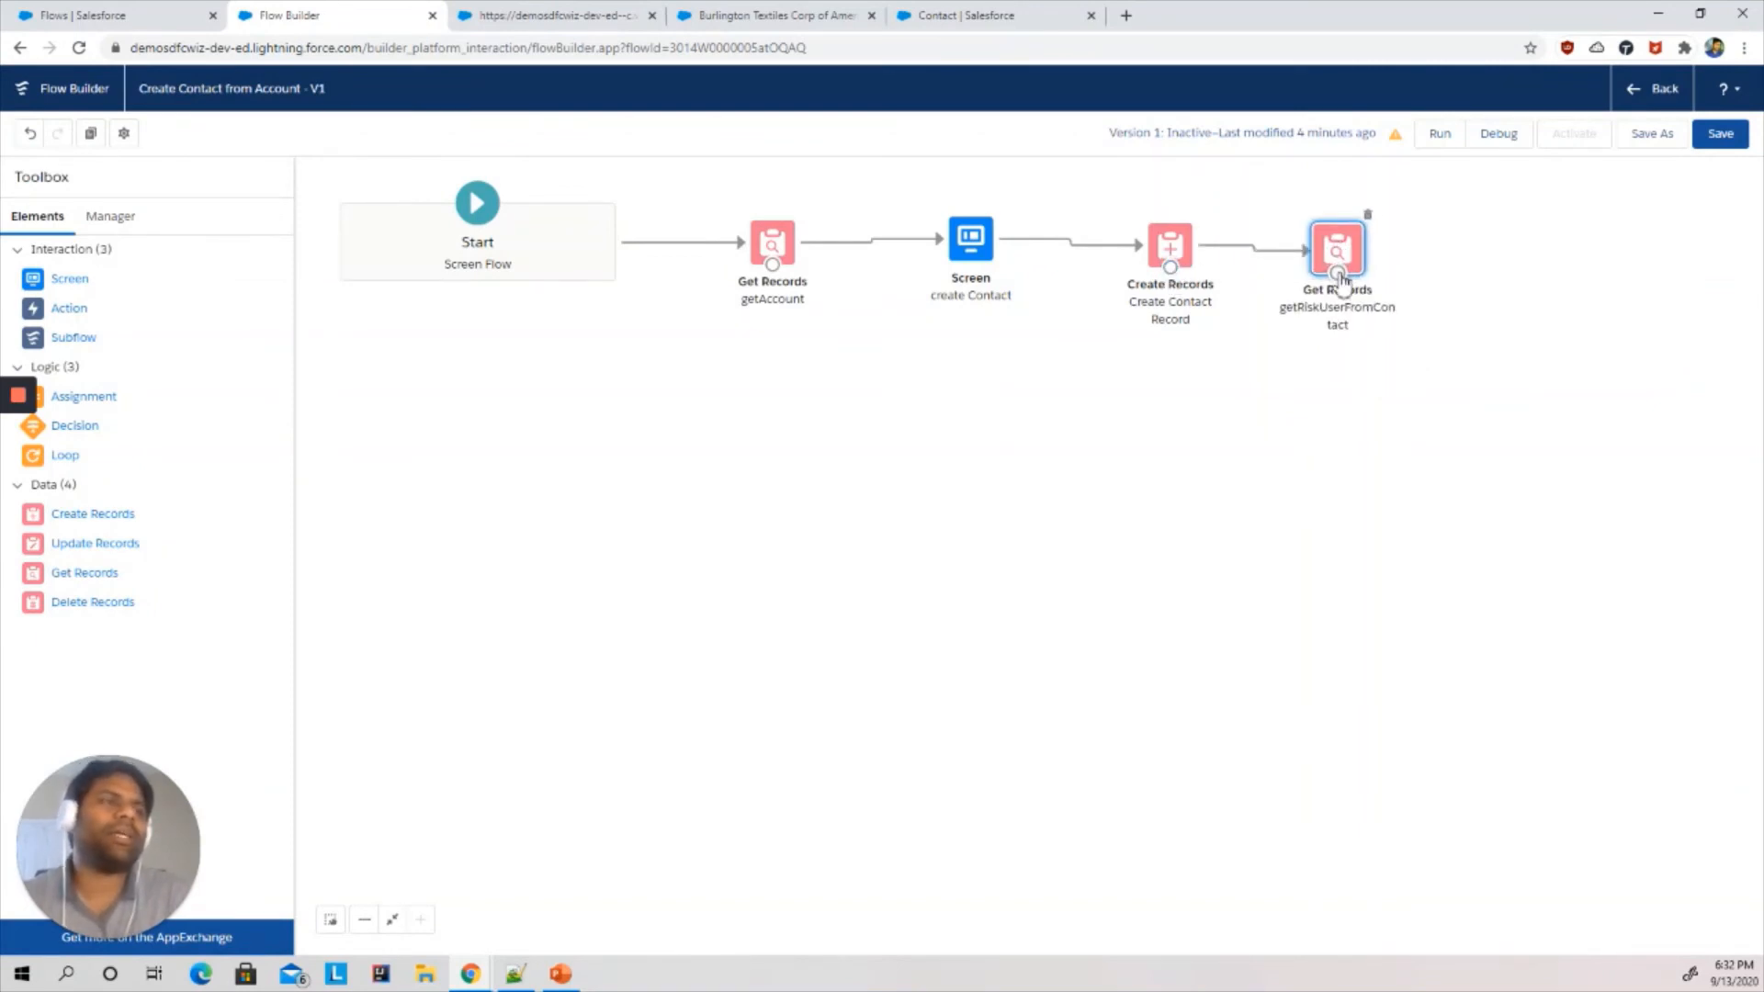
pyautogui.click(1071, 622)
# - Add an Action element to the flow using the Send Email action
pyautogui.moveTo(59, 310); pyautogui.dragTo(1334, 421)
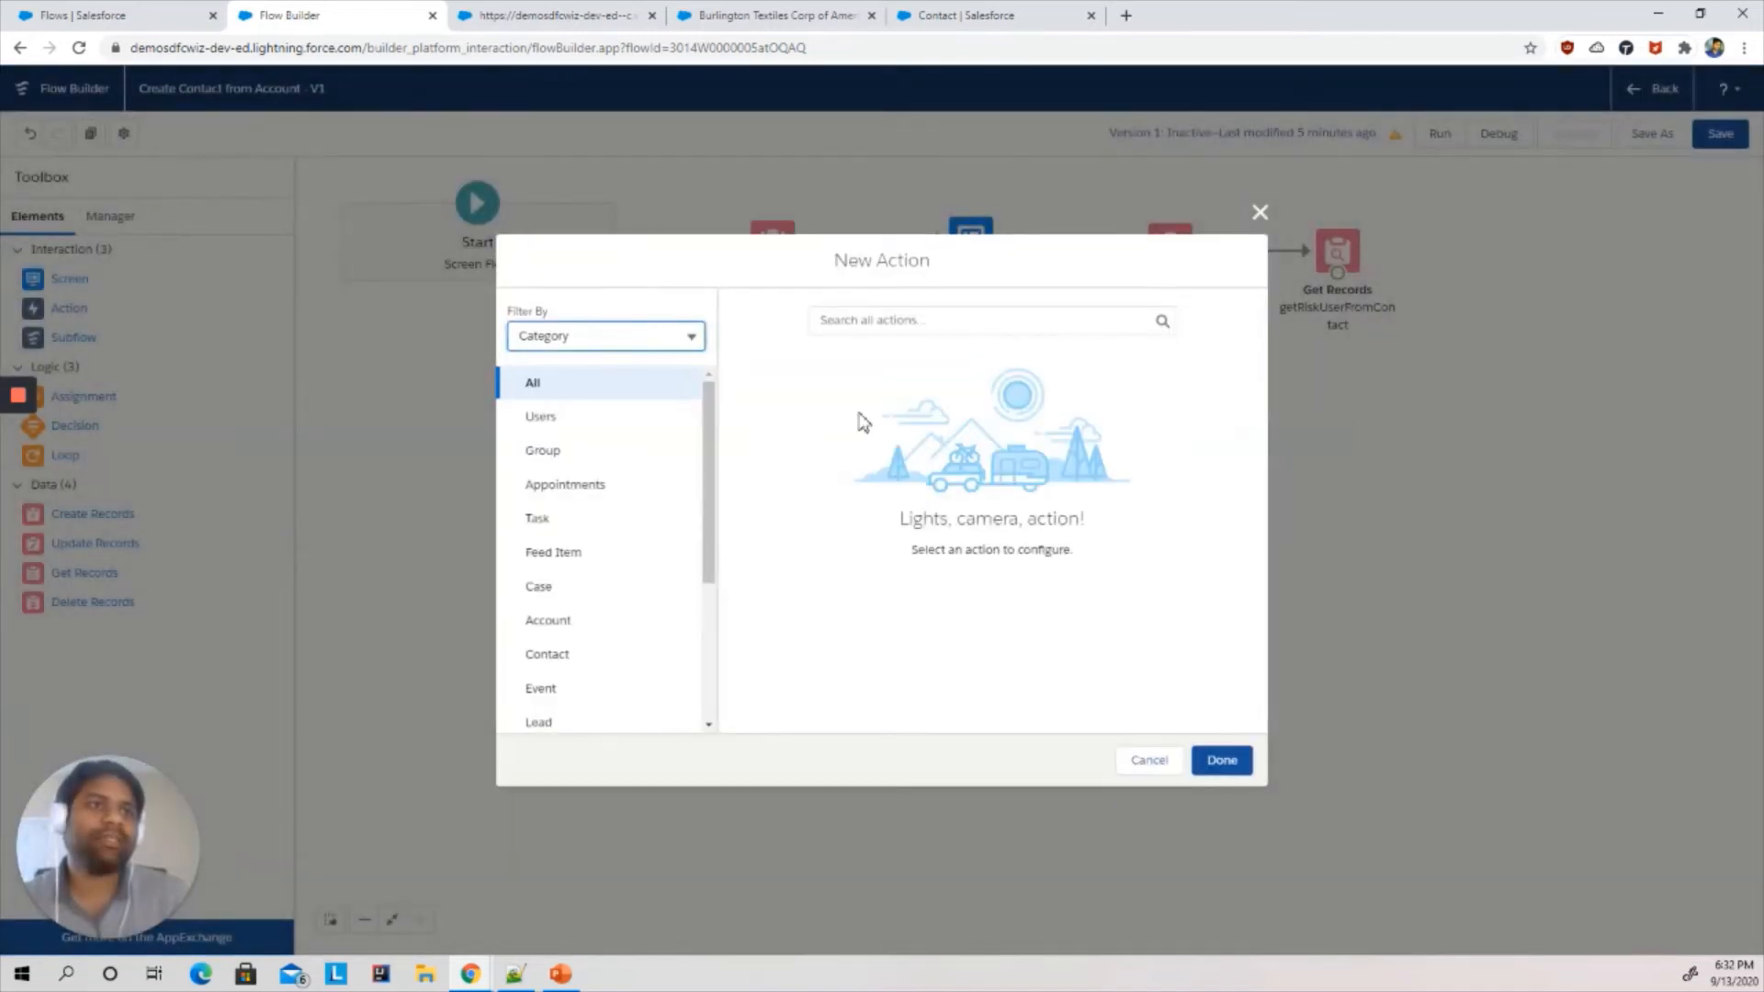
pyautogui.click(897, 322)
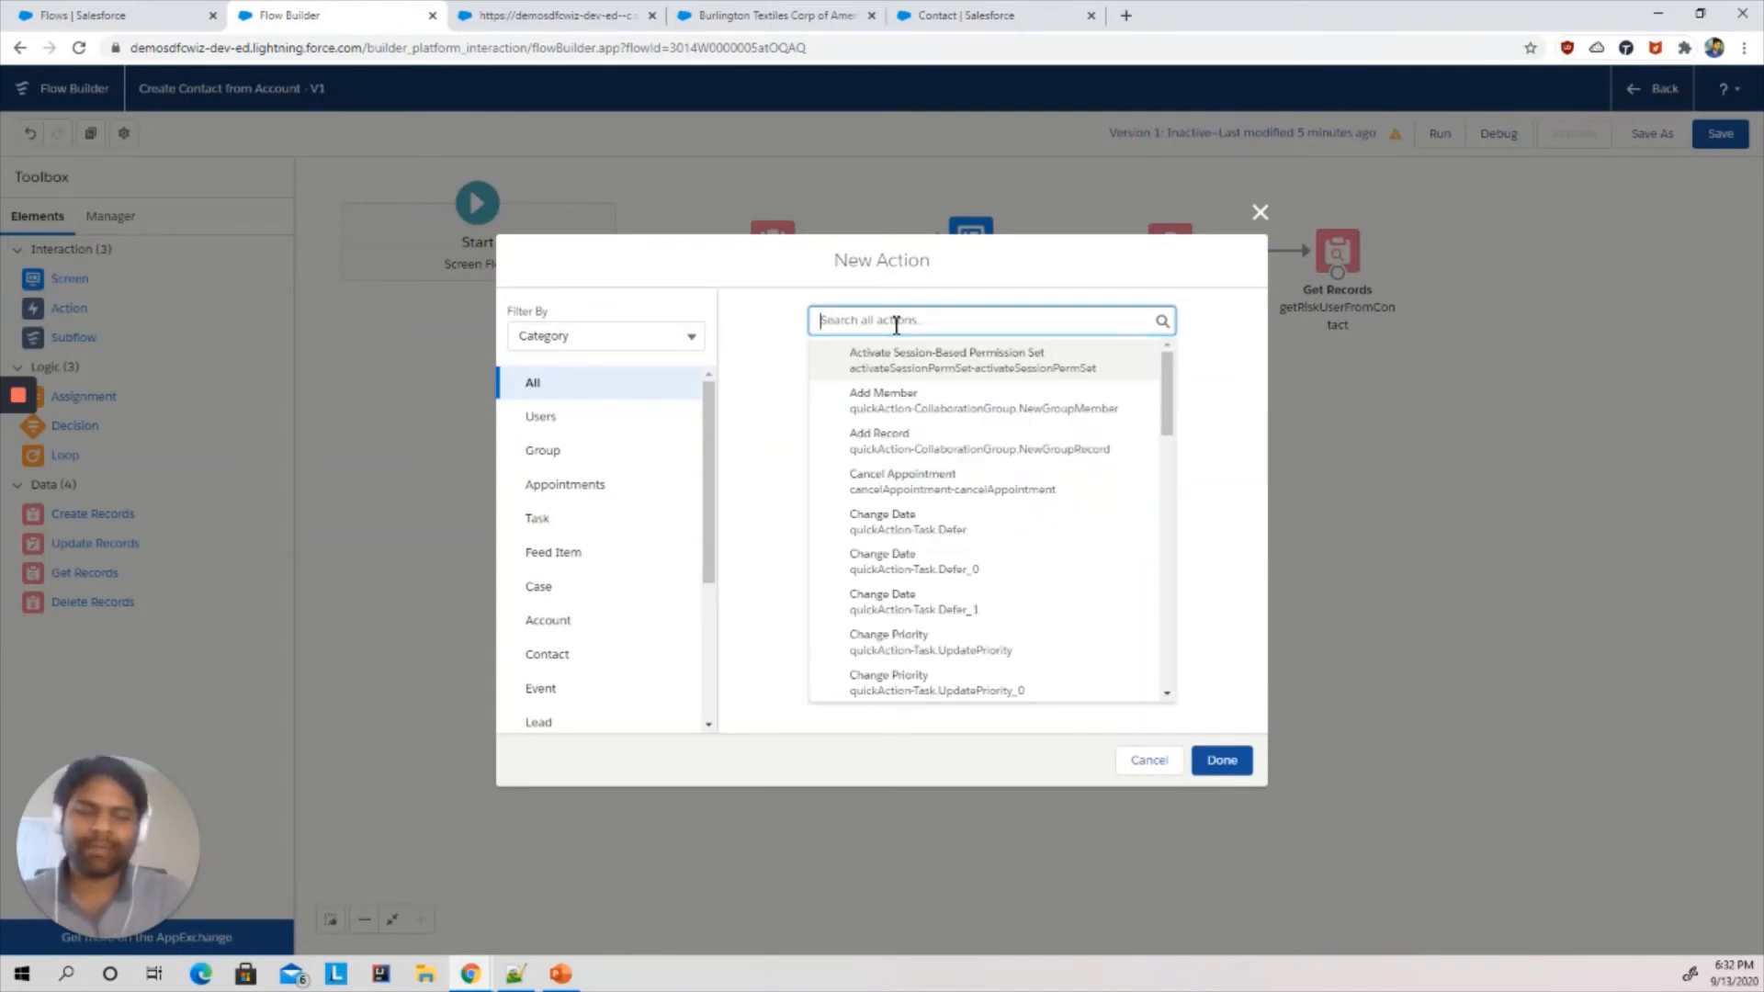
pyautogui.write('send')
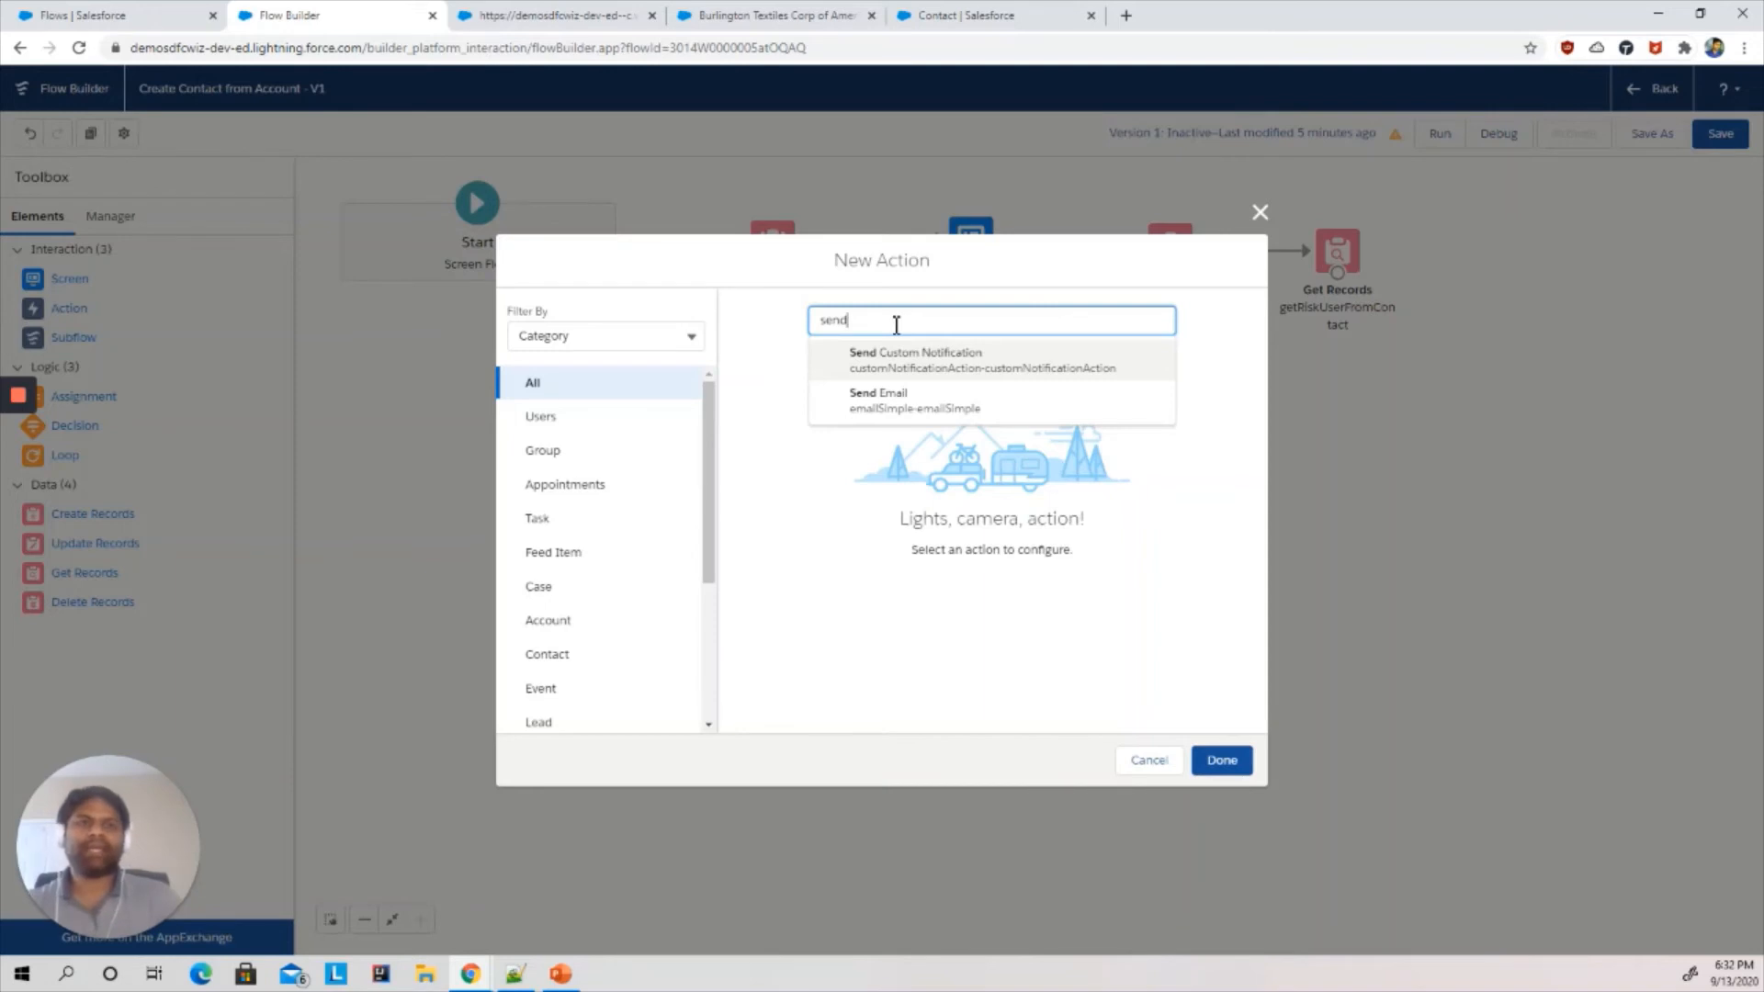
pyautogui.click(886, 410)
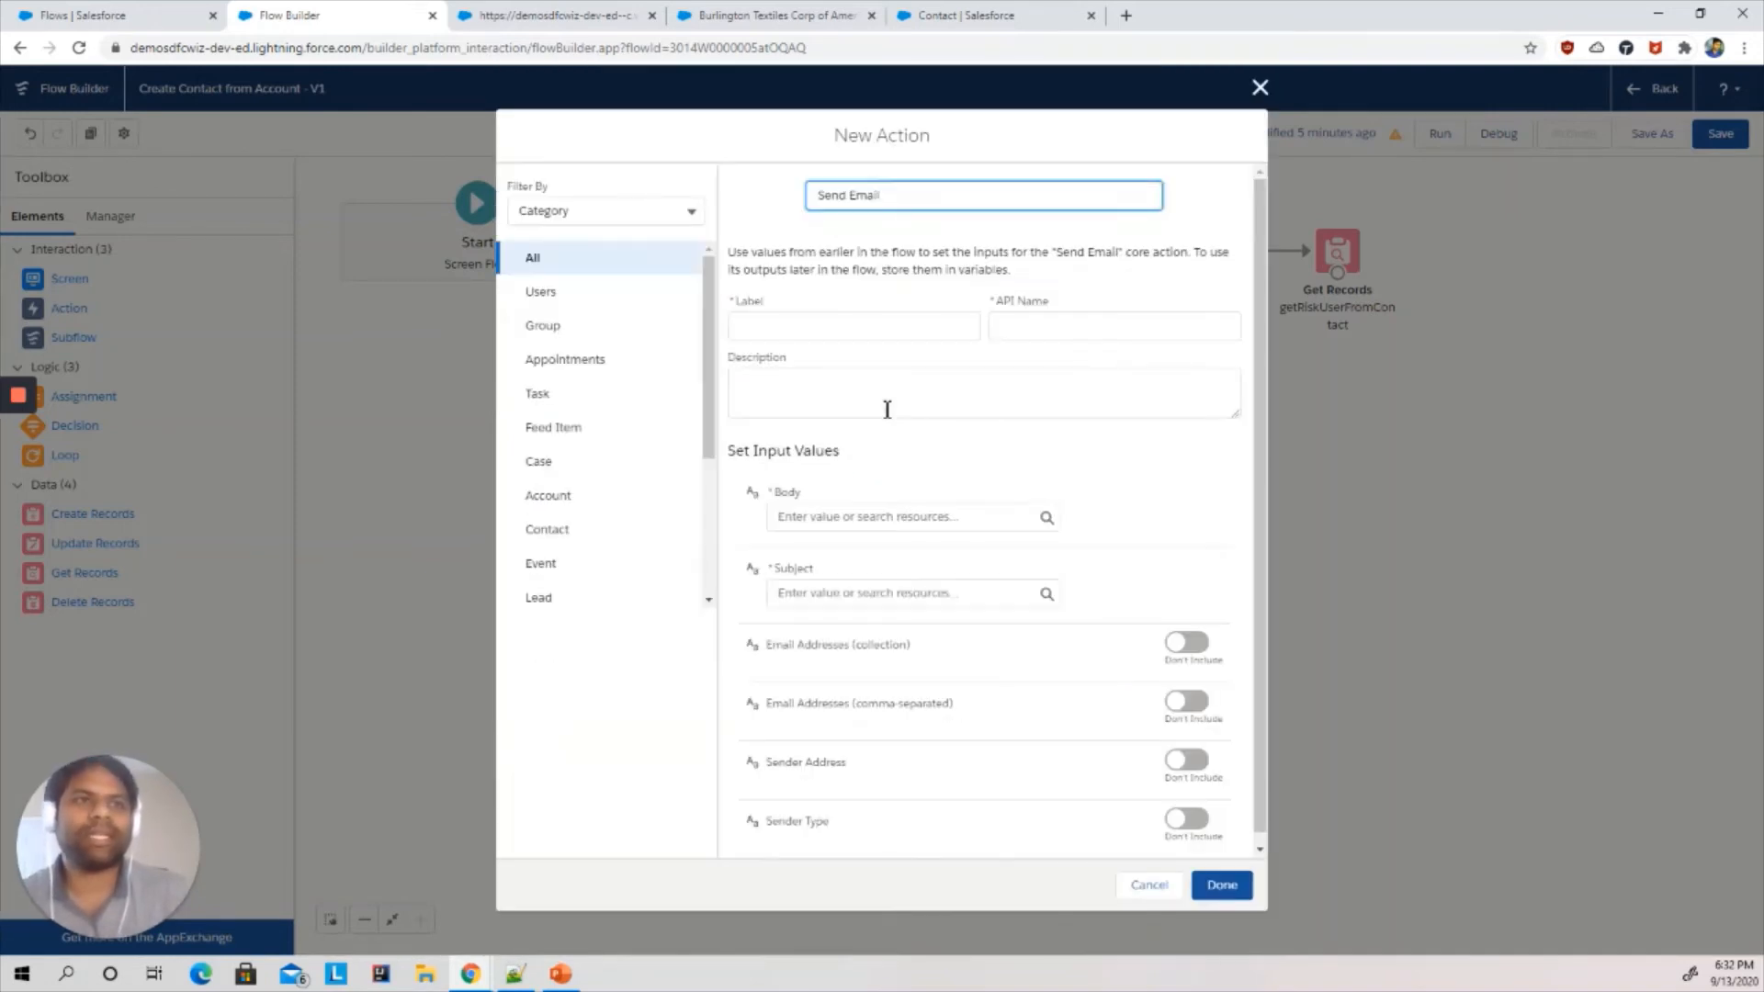
# - Label the Send Email action Send Email to Risk Users
pyautogui.click(811, 322)
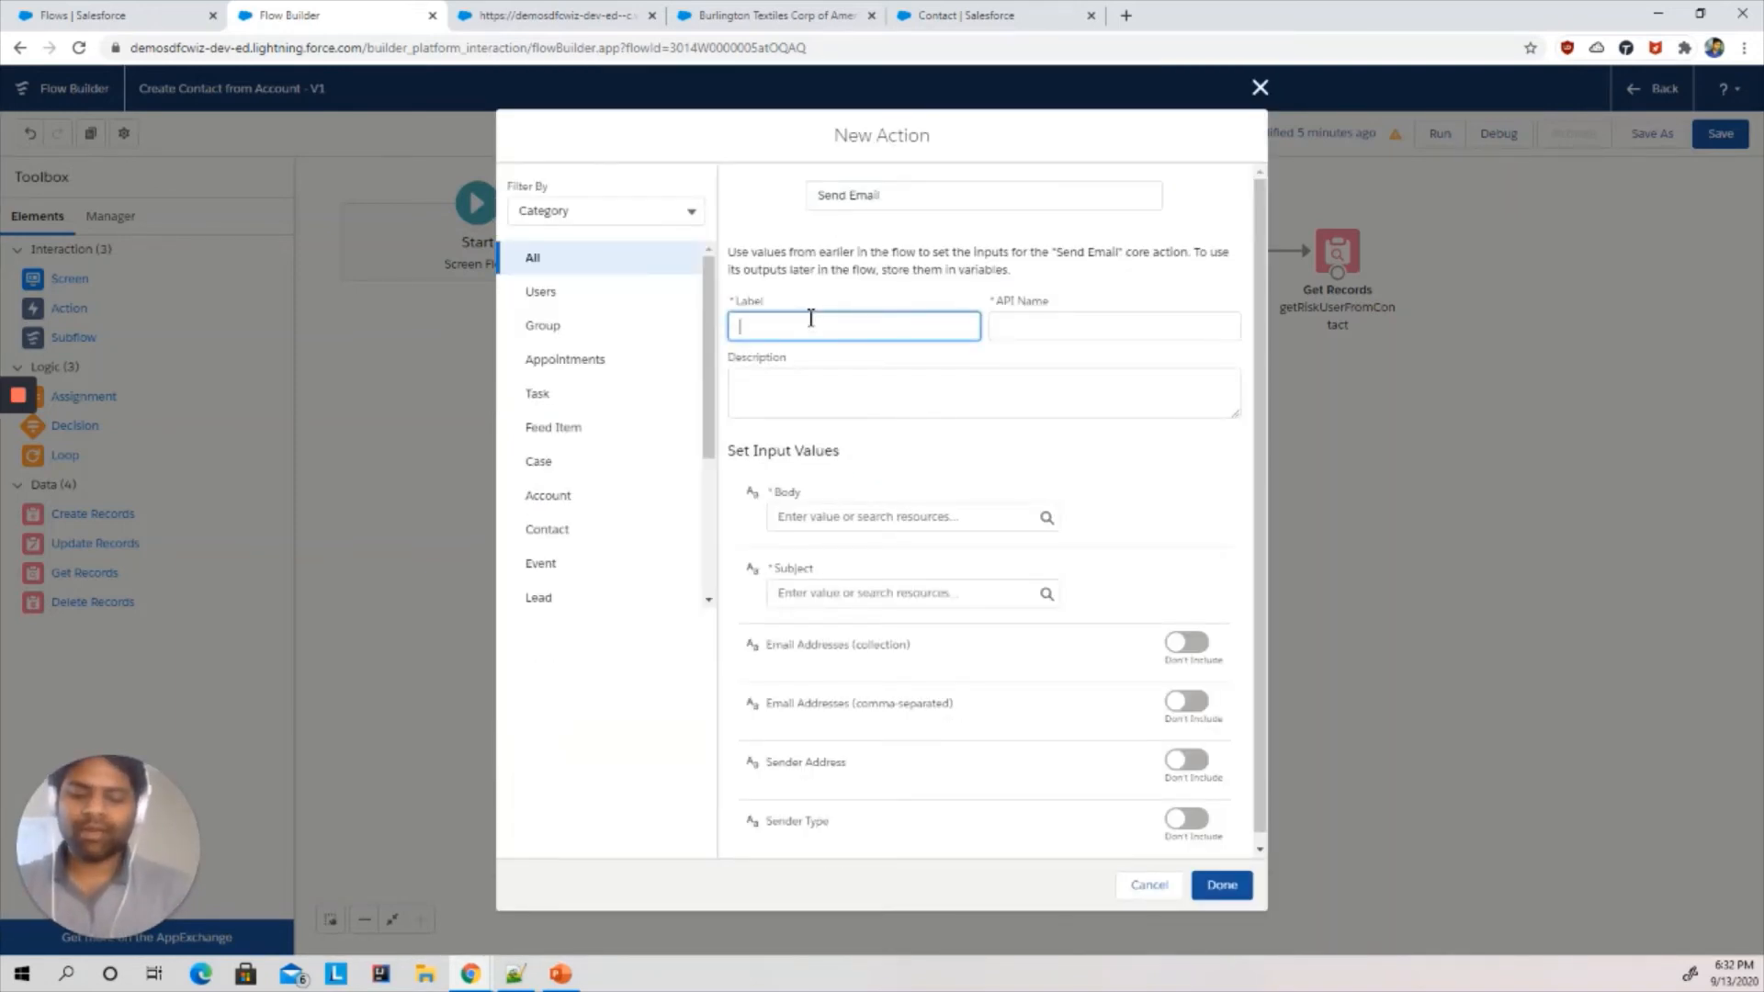
pyautogui.write('Send EMail')
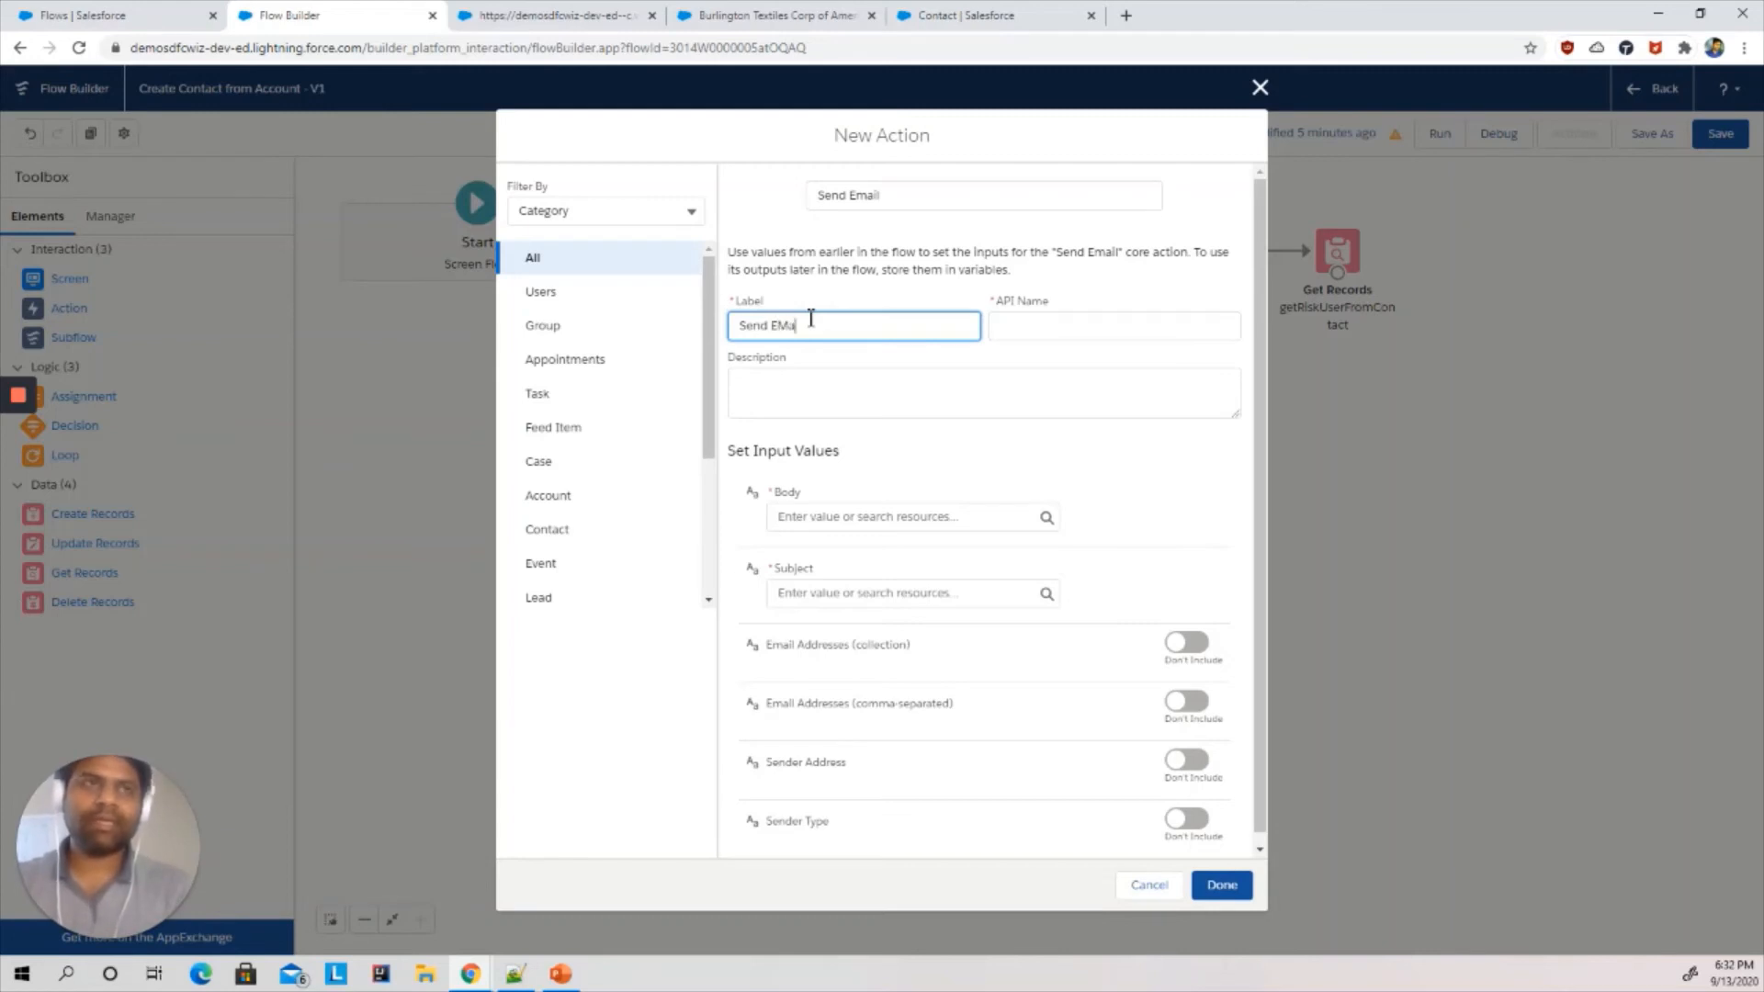
pyautogui.press('BackSpace')
pyautogui.press('BackSpace')
pyautogui.press('BackSpace')
pyautogui.press('BackSpace')
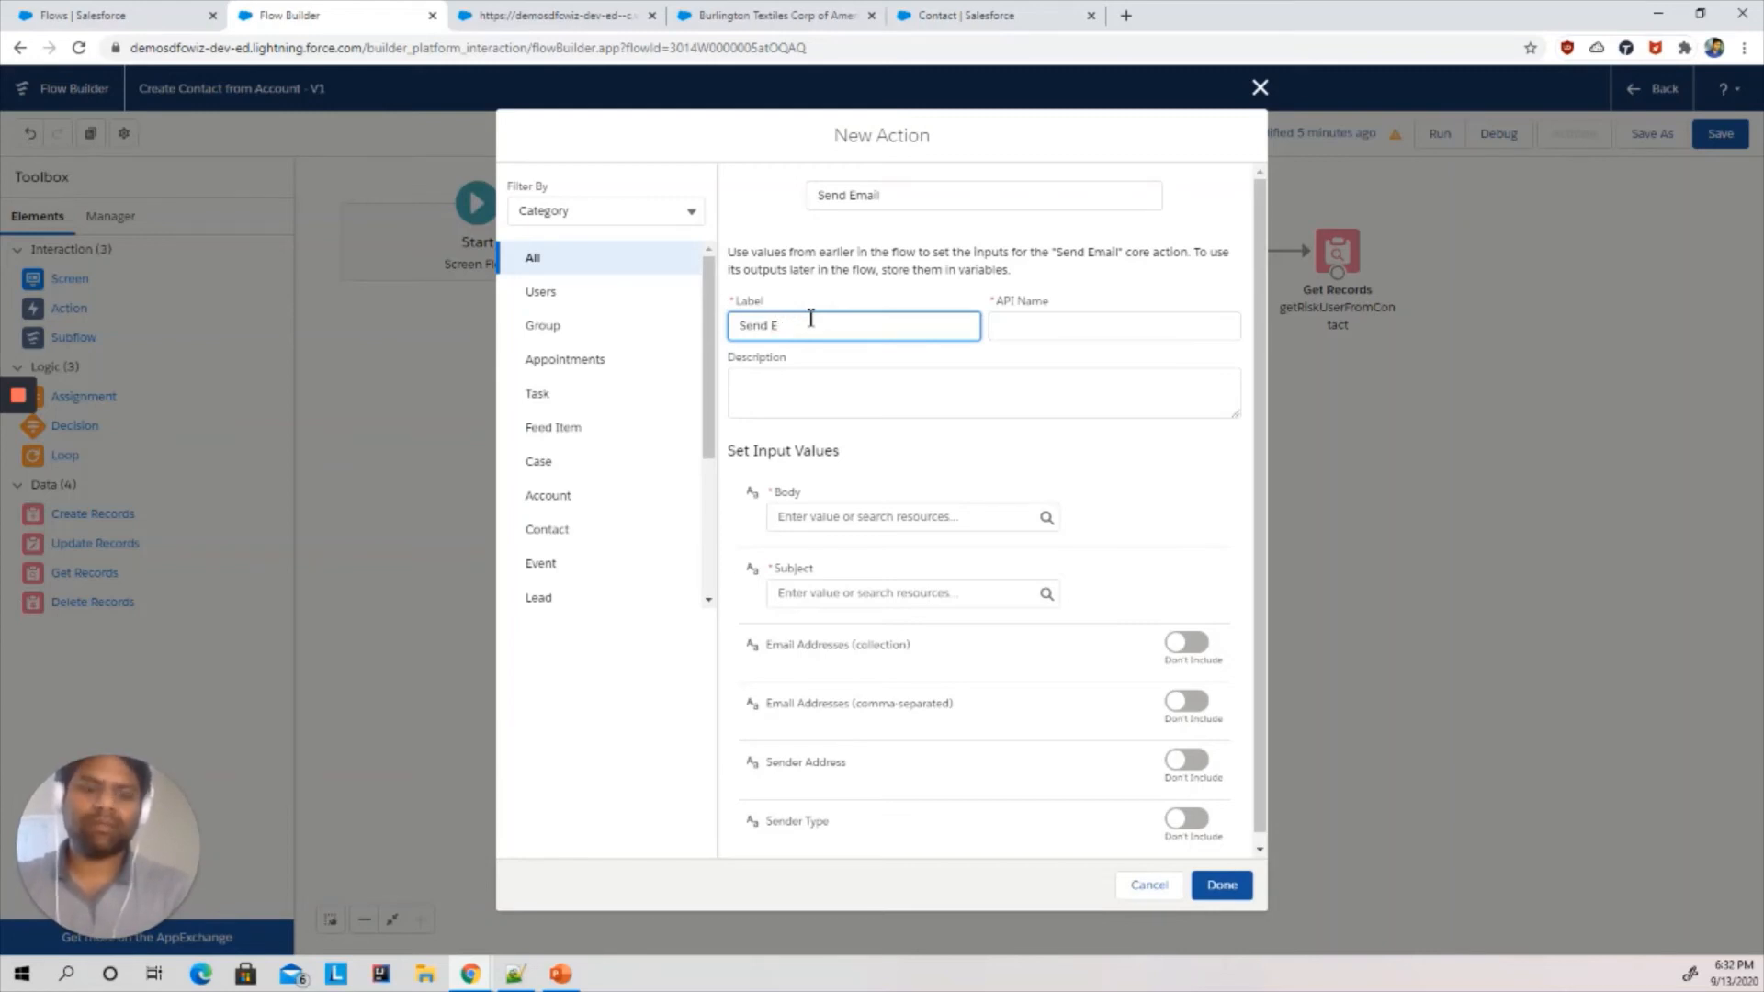
pyautogui.write('mail to Risk')
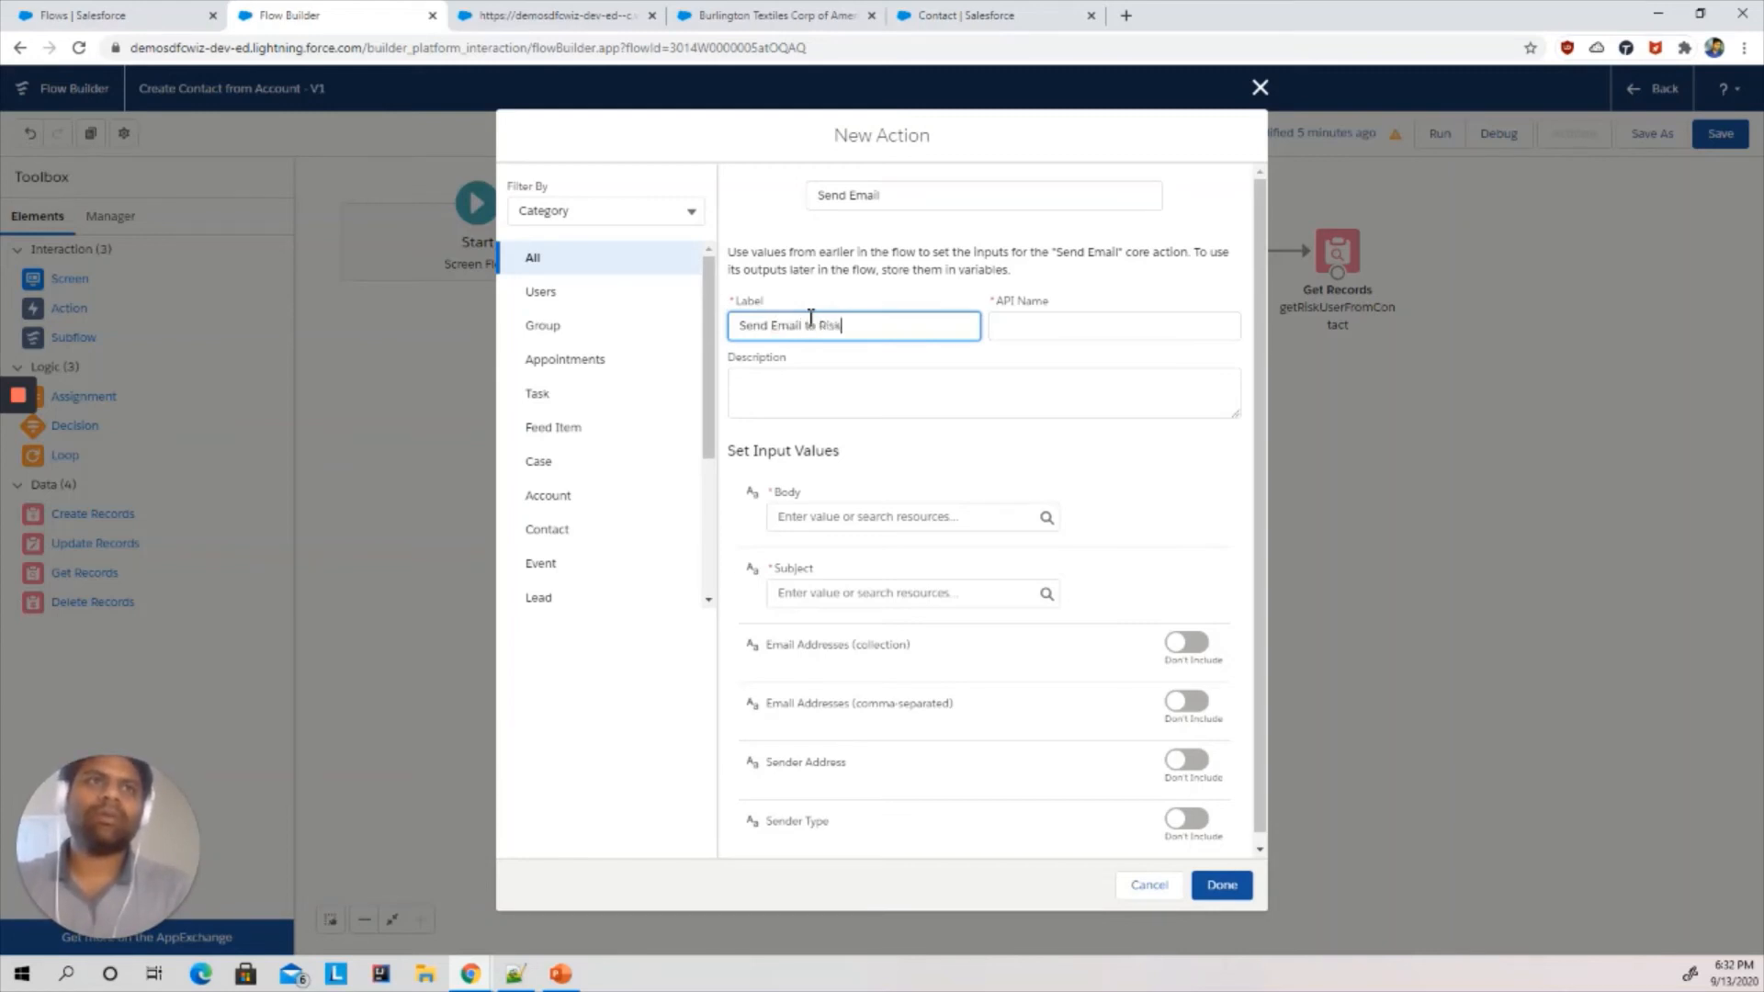
pyautogui.write(' Users')
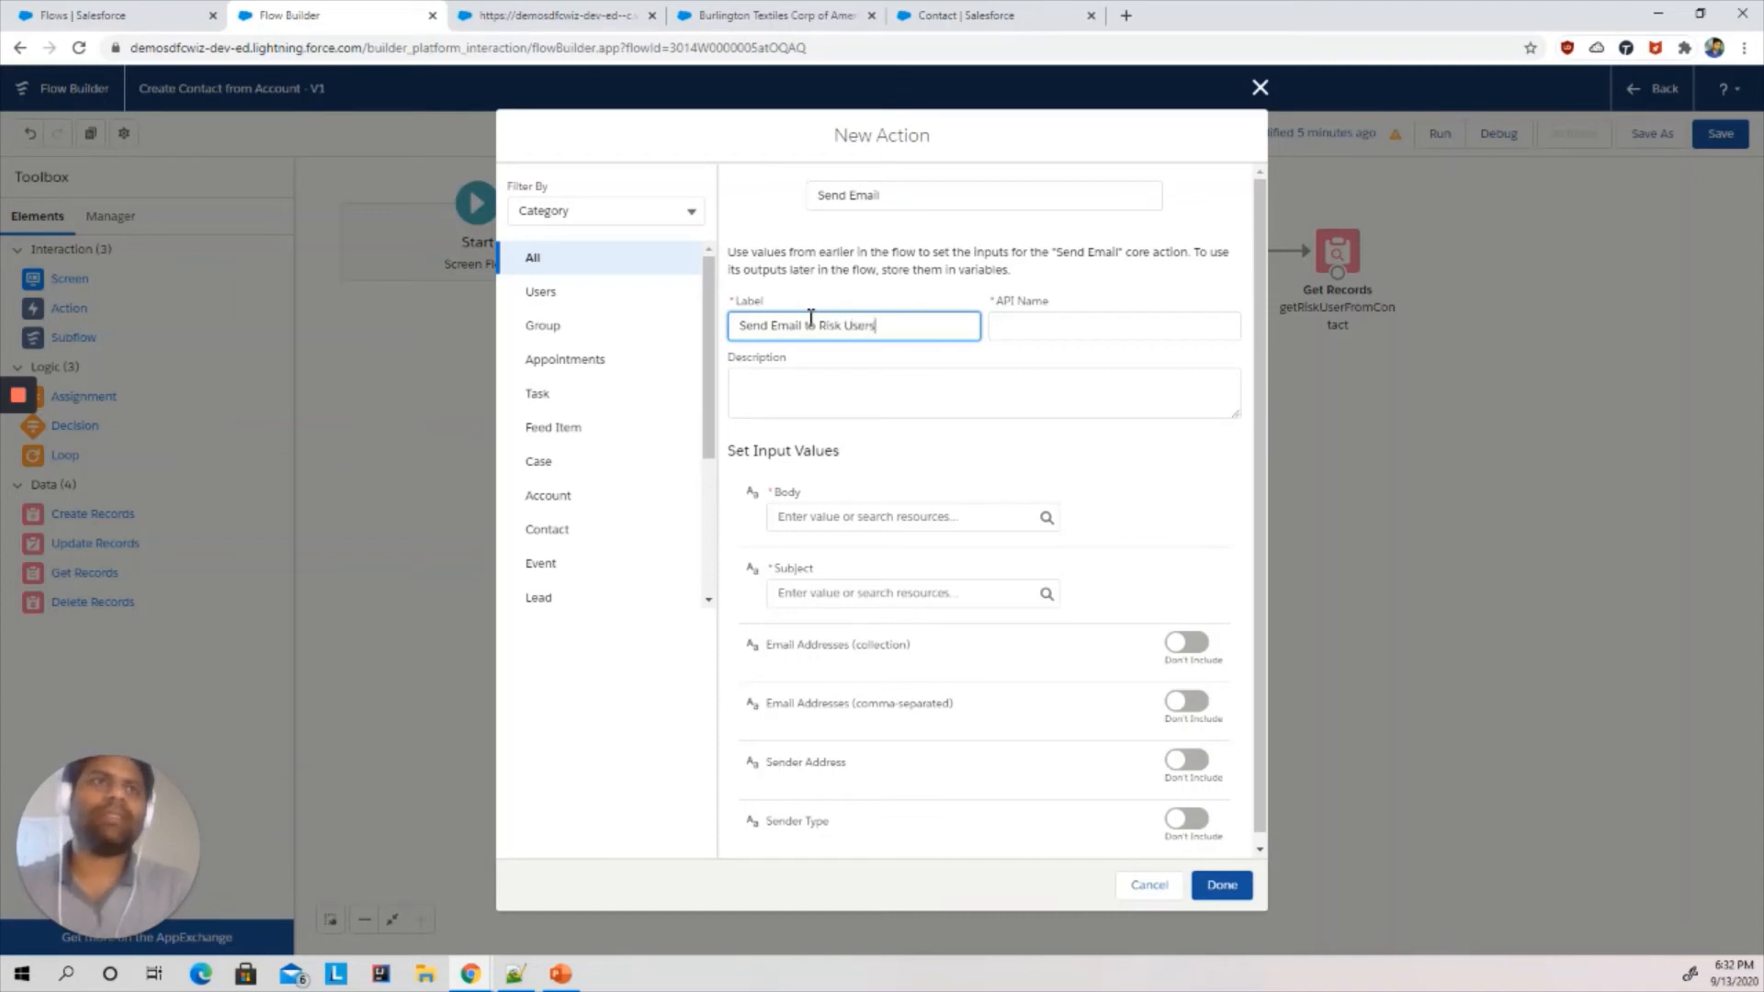
pyautogui.click(956, 366)
# - Start the email body with the {!First_Name} resource followed by the text New Contact Notification
pyautogui.click(867, 517)
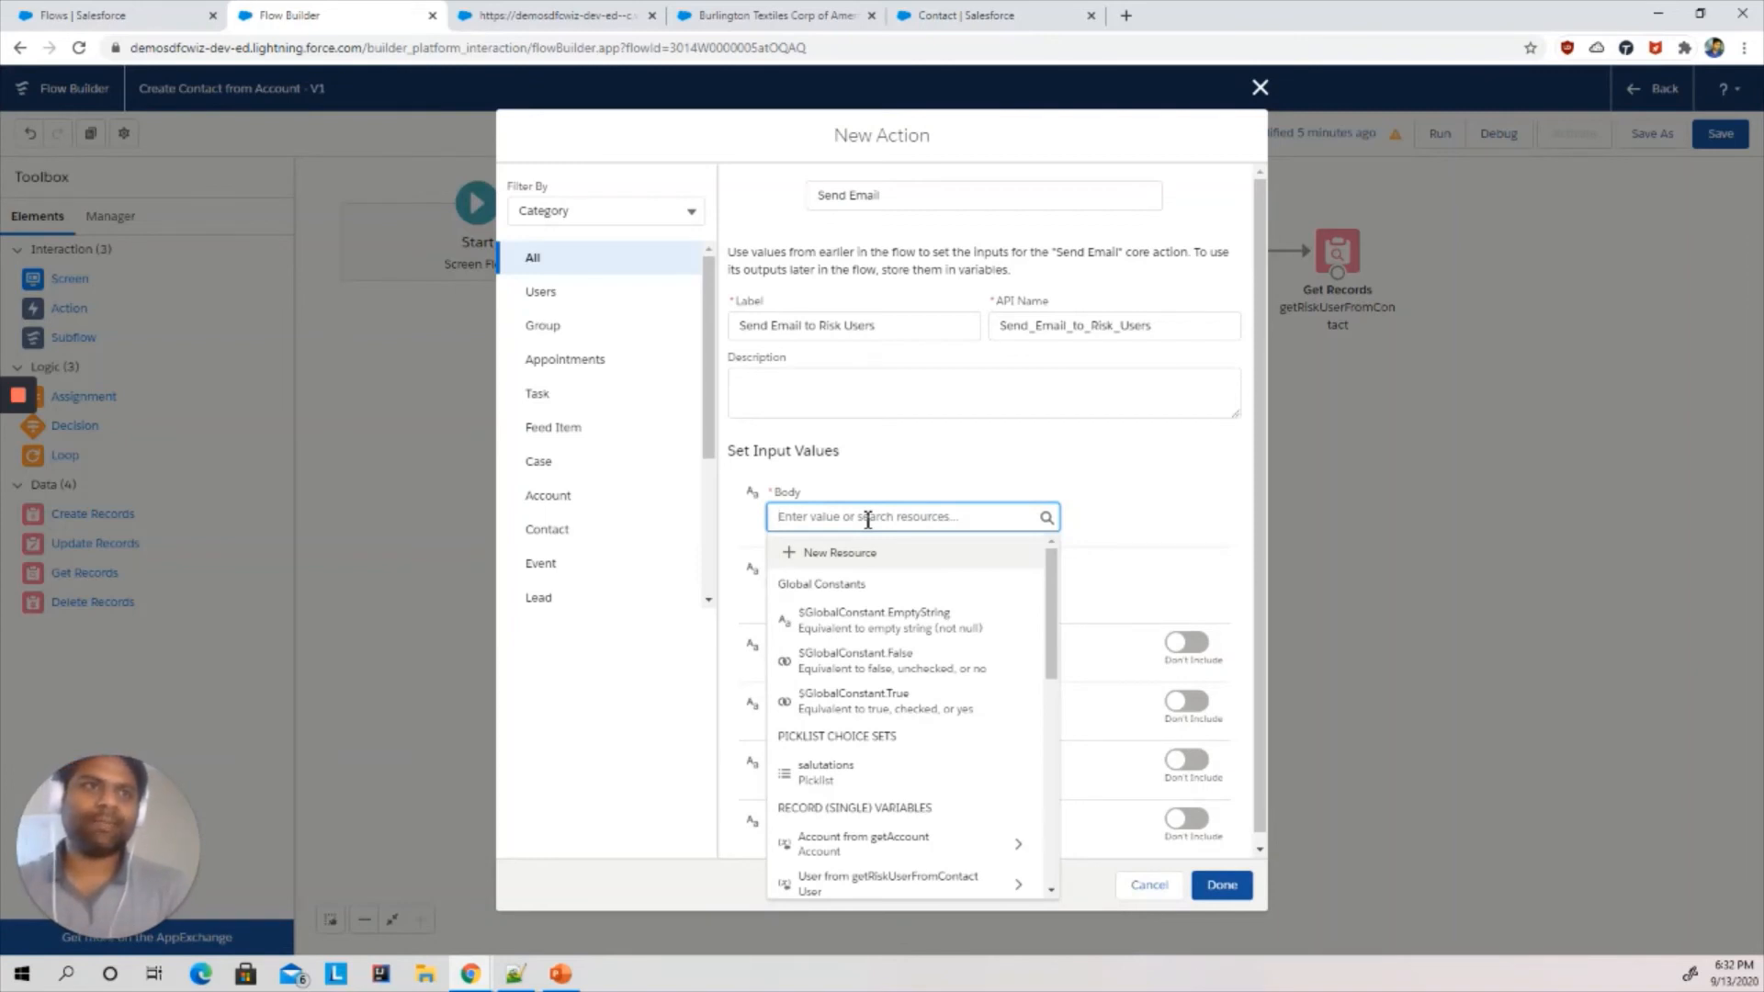
pyautogui.write('New')
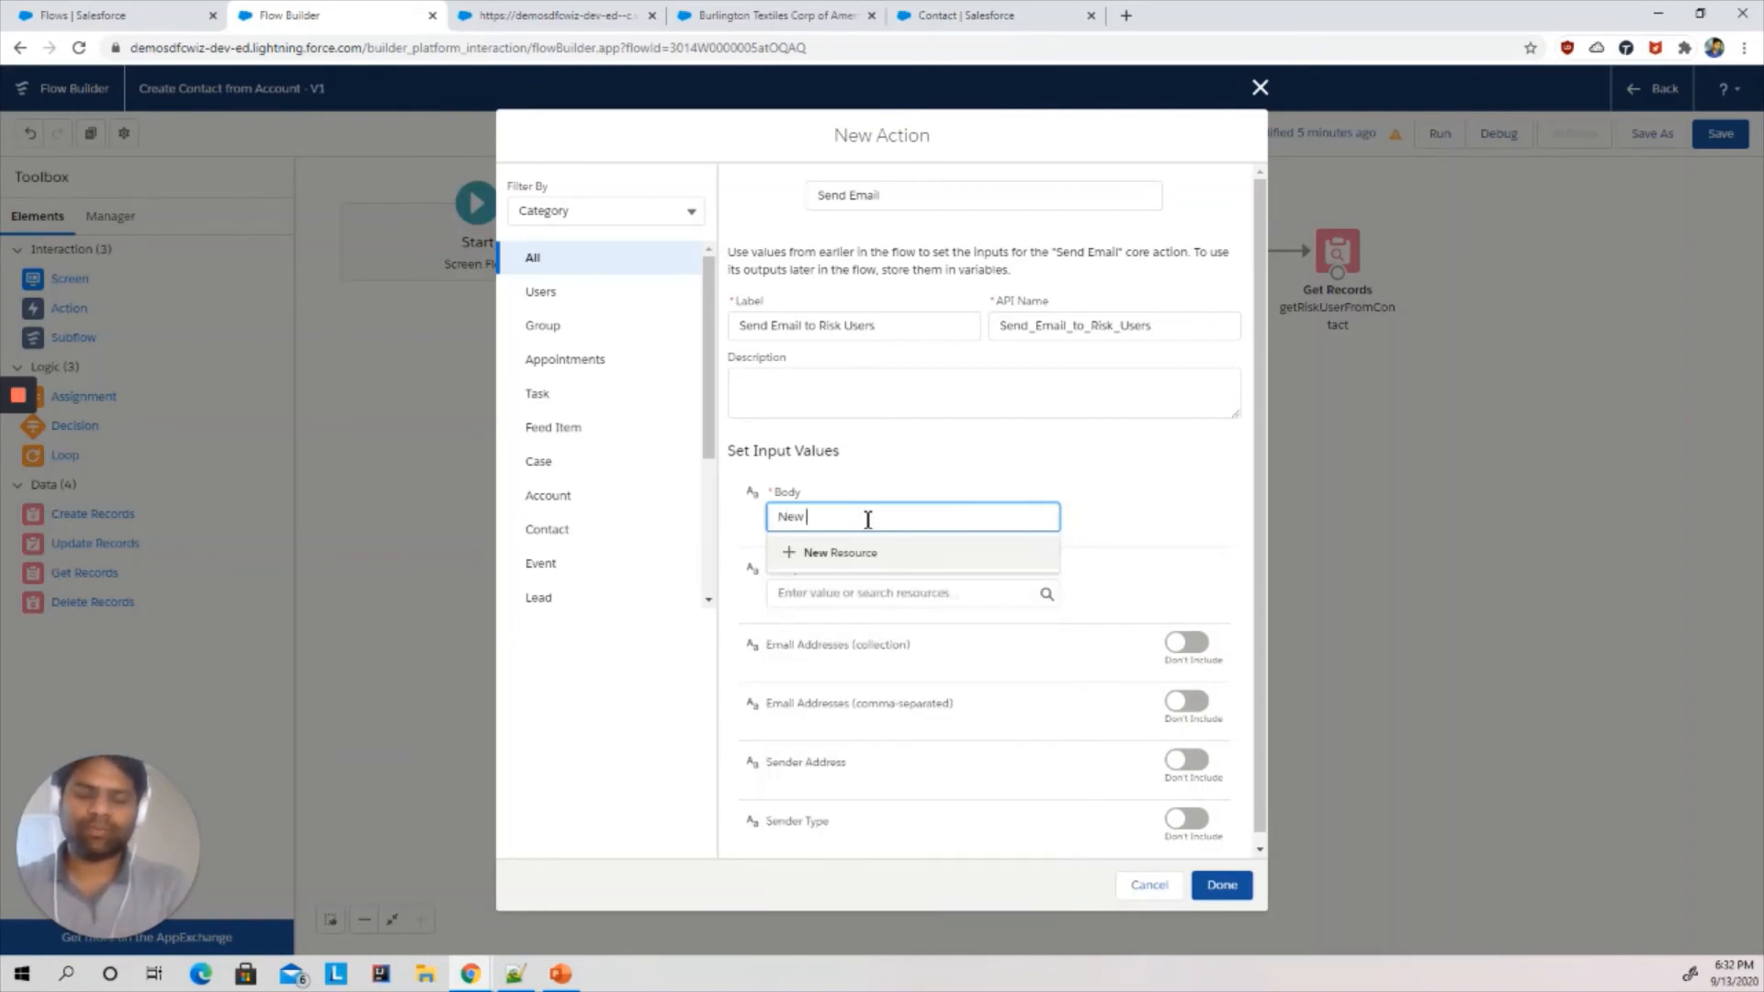
pyautogui.write(' COnta')
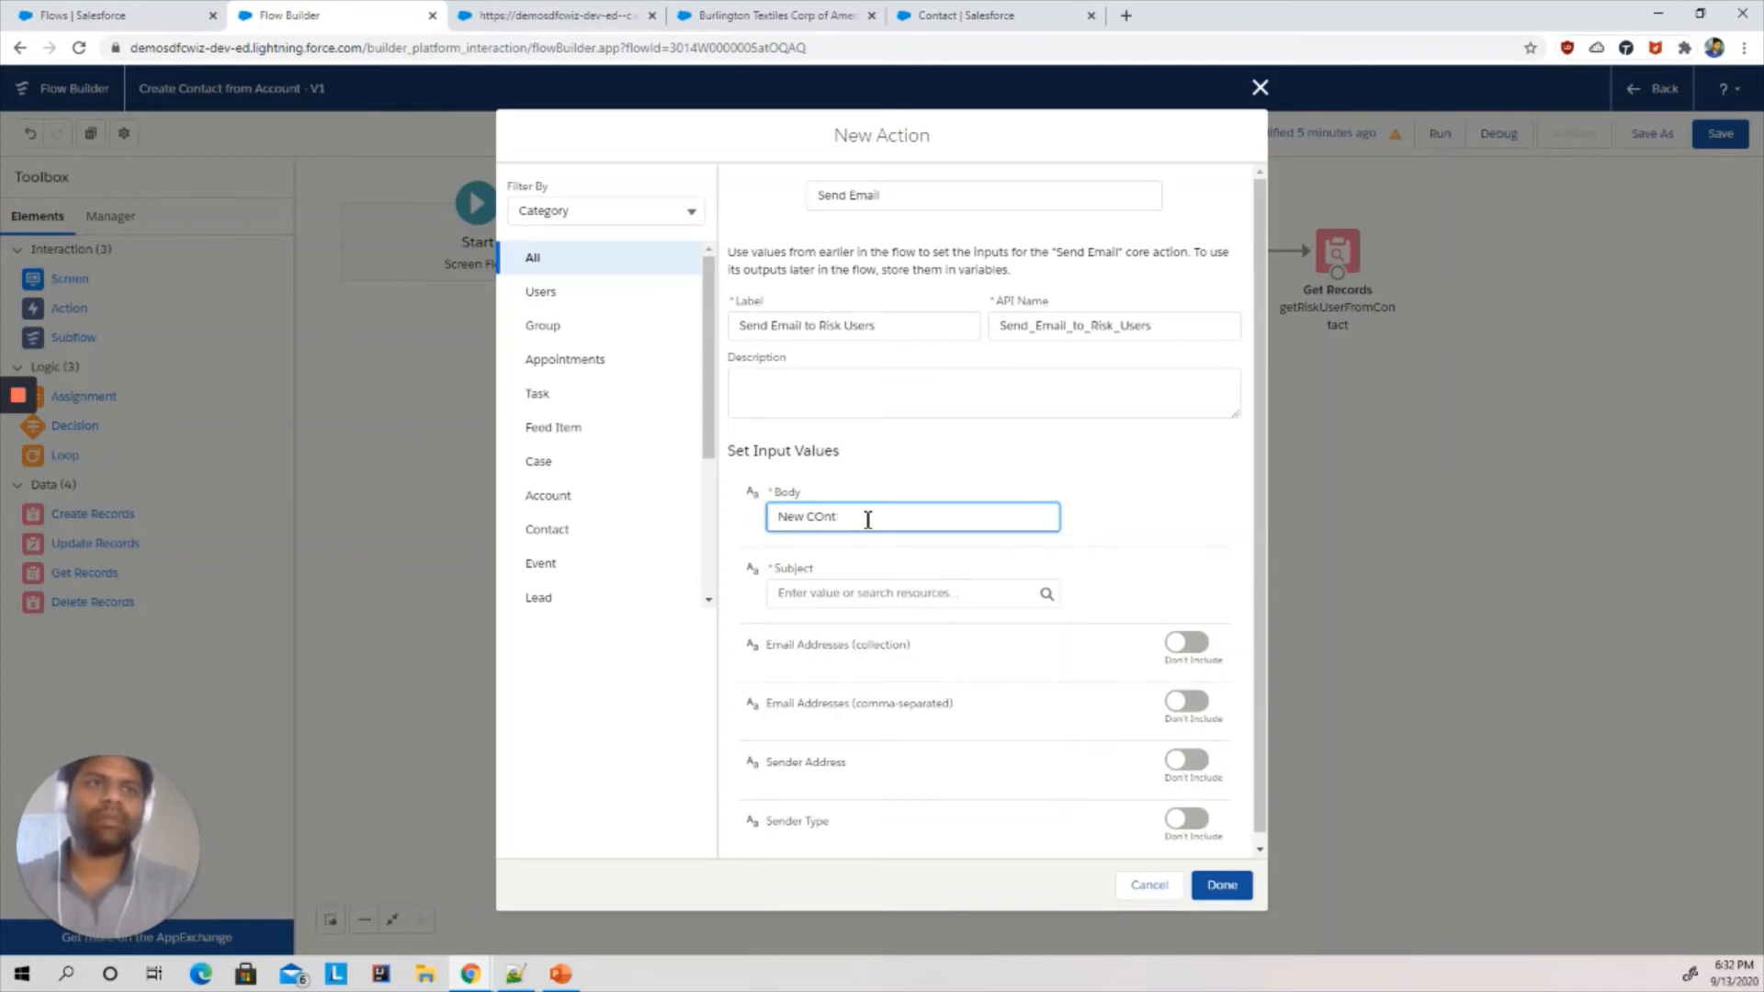
pyautogui.press('BackSpace')
pyautogui.press('BackSpace')
pyautogui.press('BackSpace')
pyautogui.write('ontact ')
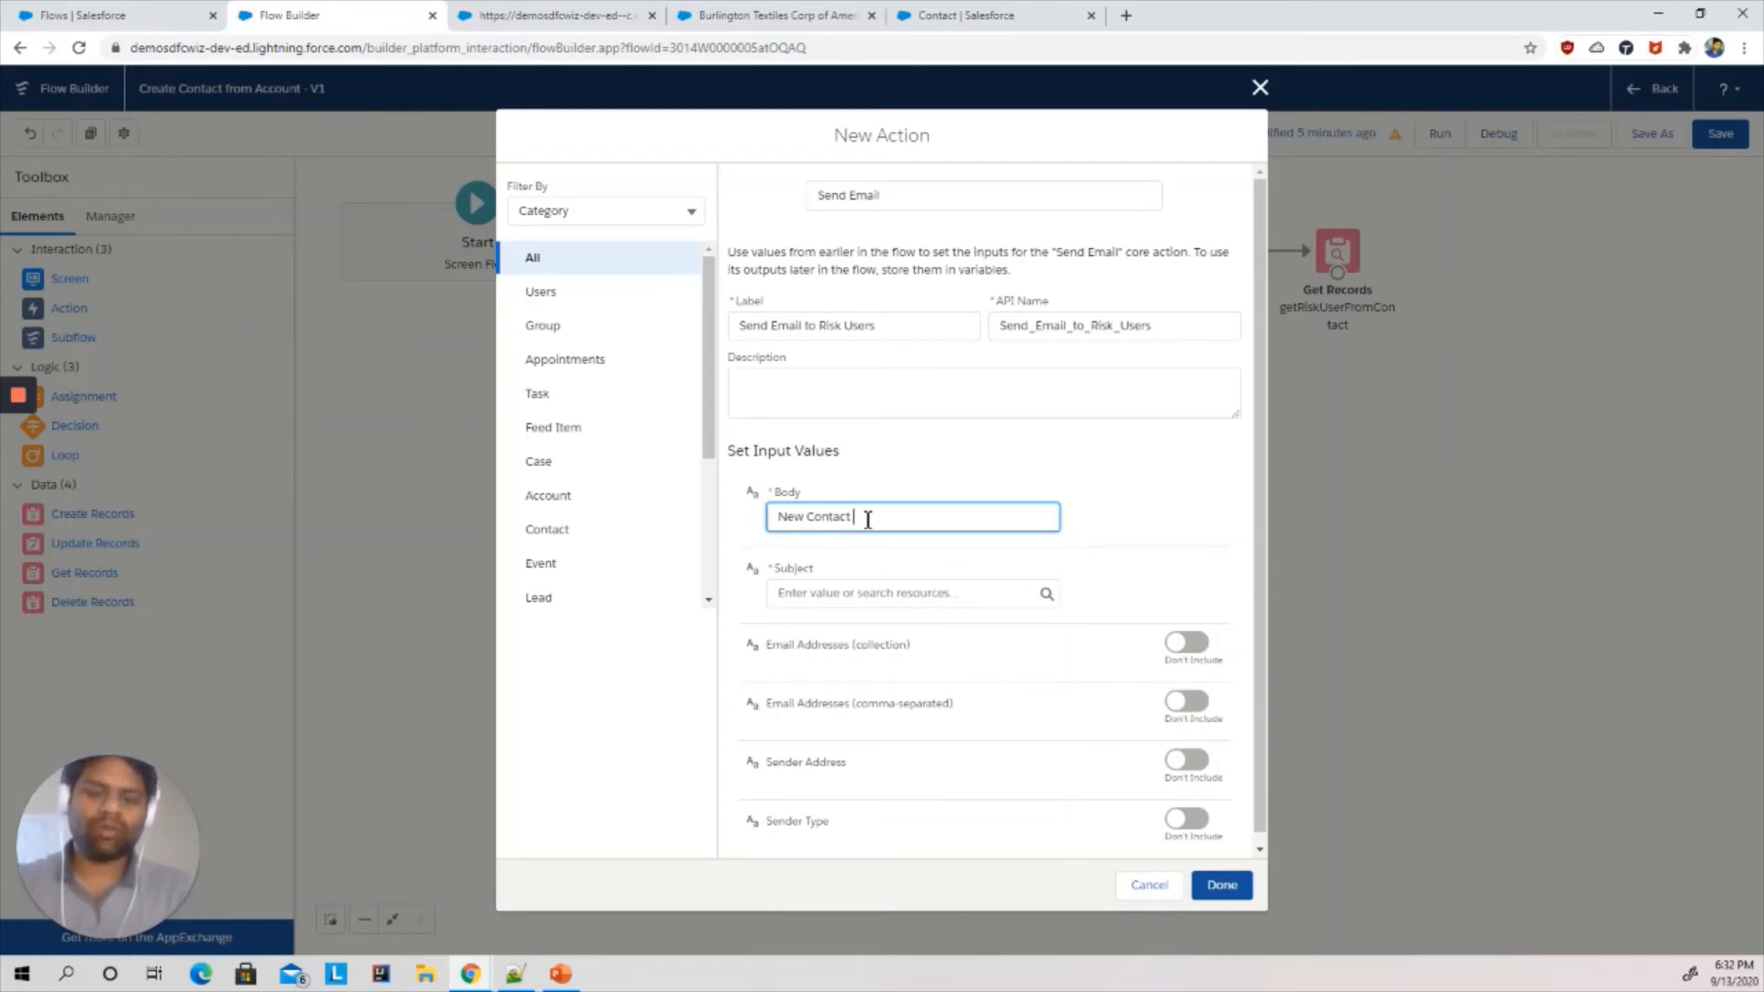
pyautogui.write('Notification -')
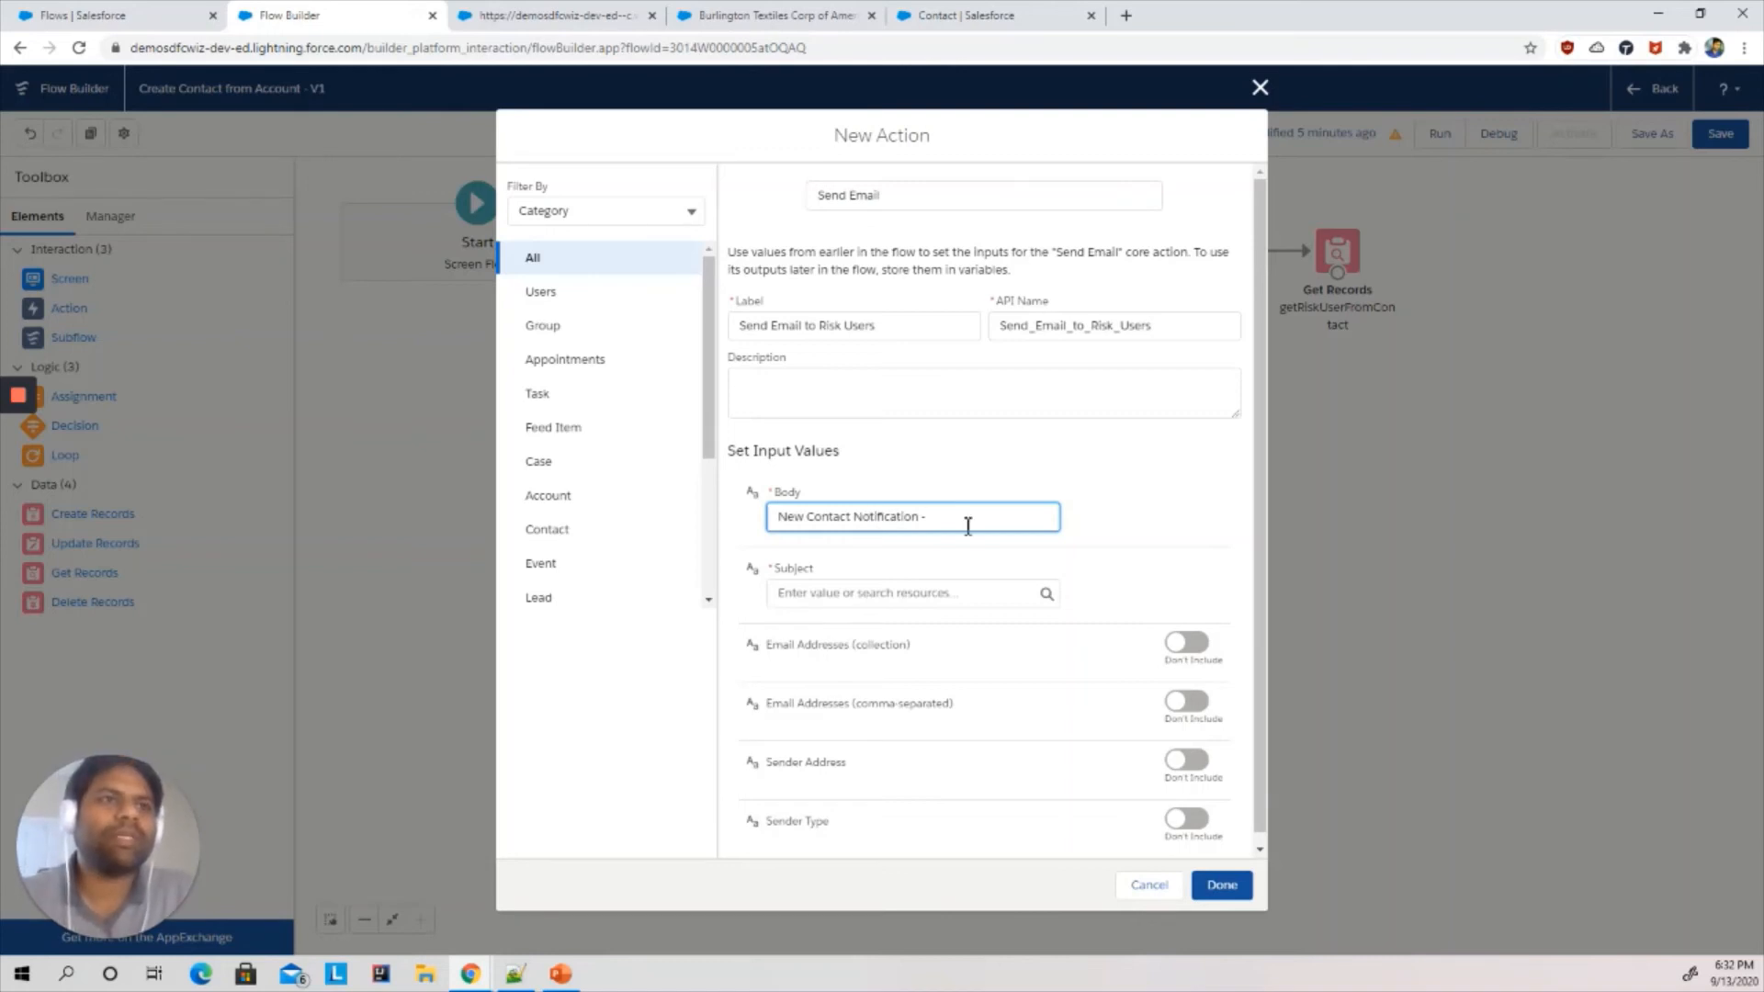
pyautogui.moveTo(968, 525); pyautogui.dragTo(744, 515)
pyautogui.hotkey('ctrl', 'c')
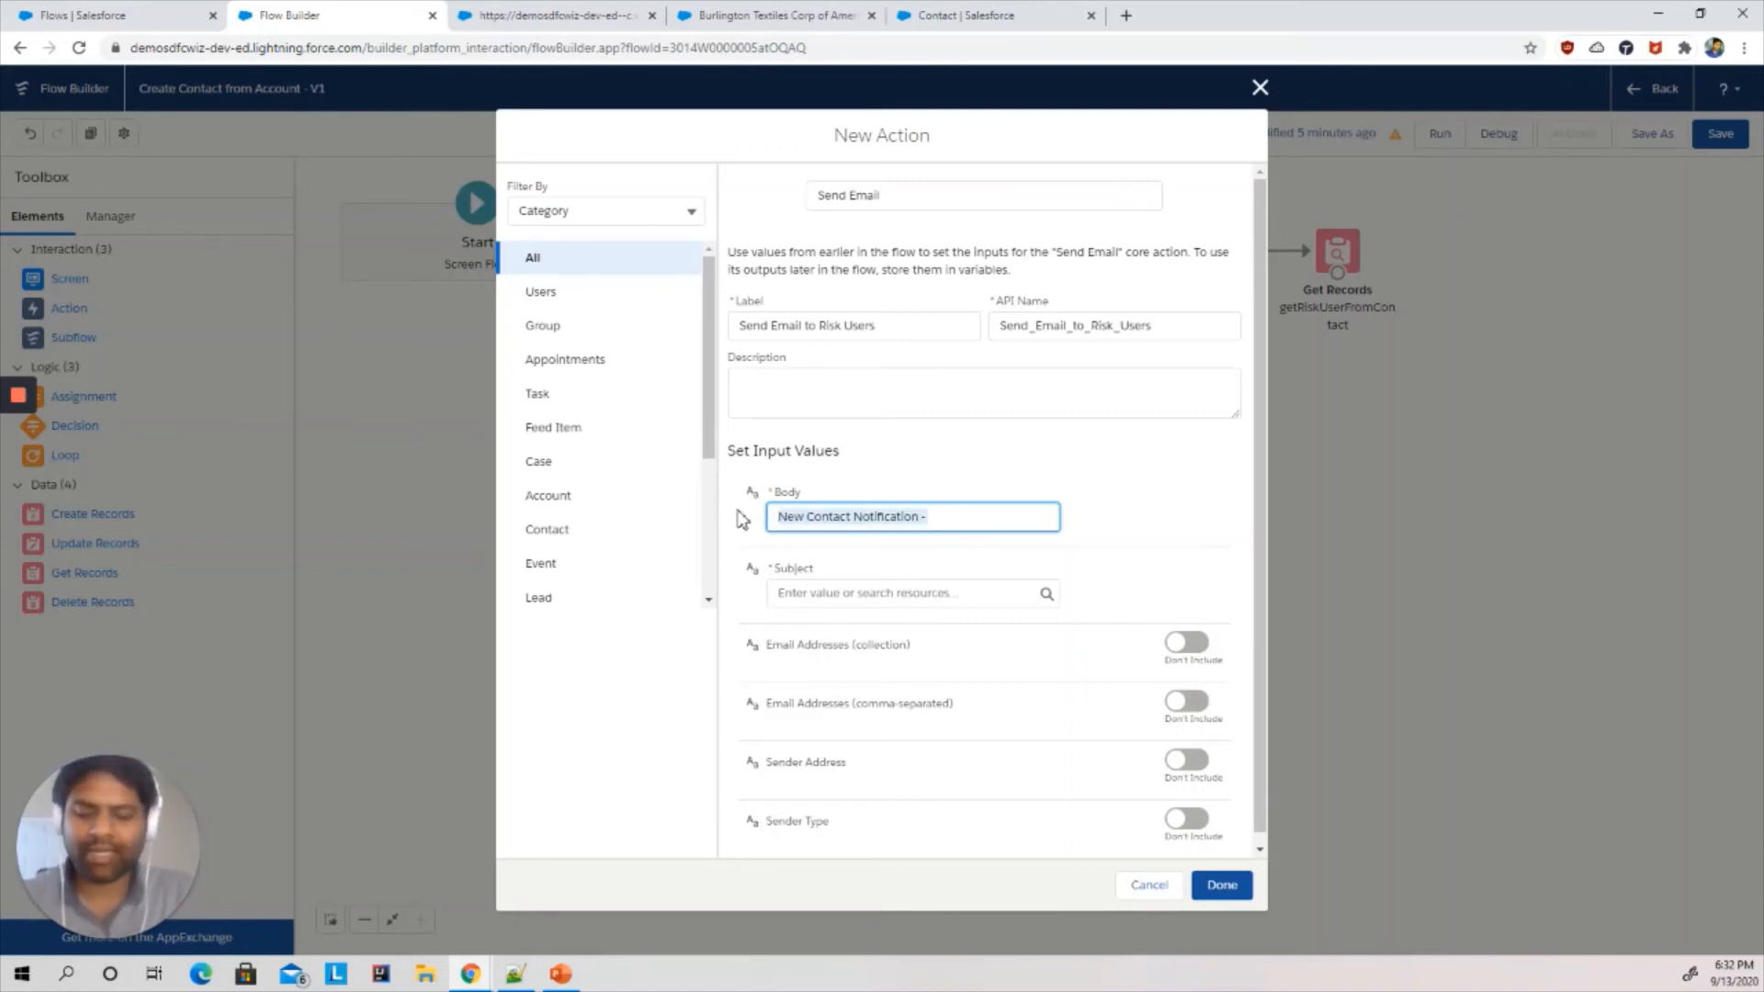
pyautogui.press('BackSpace')
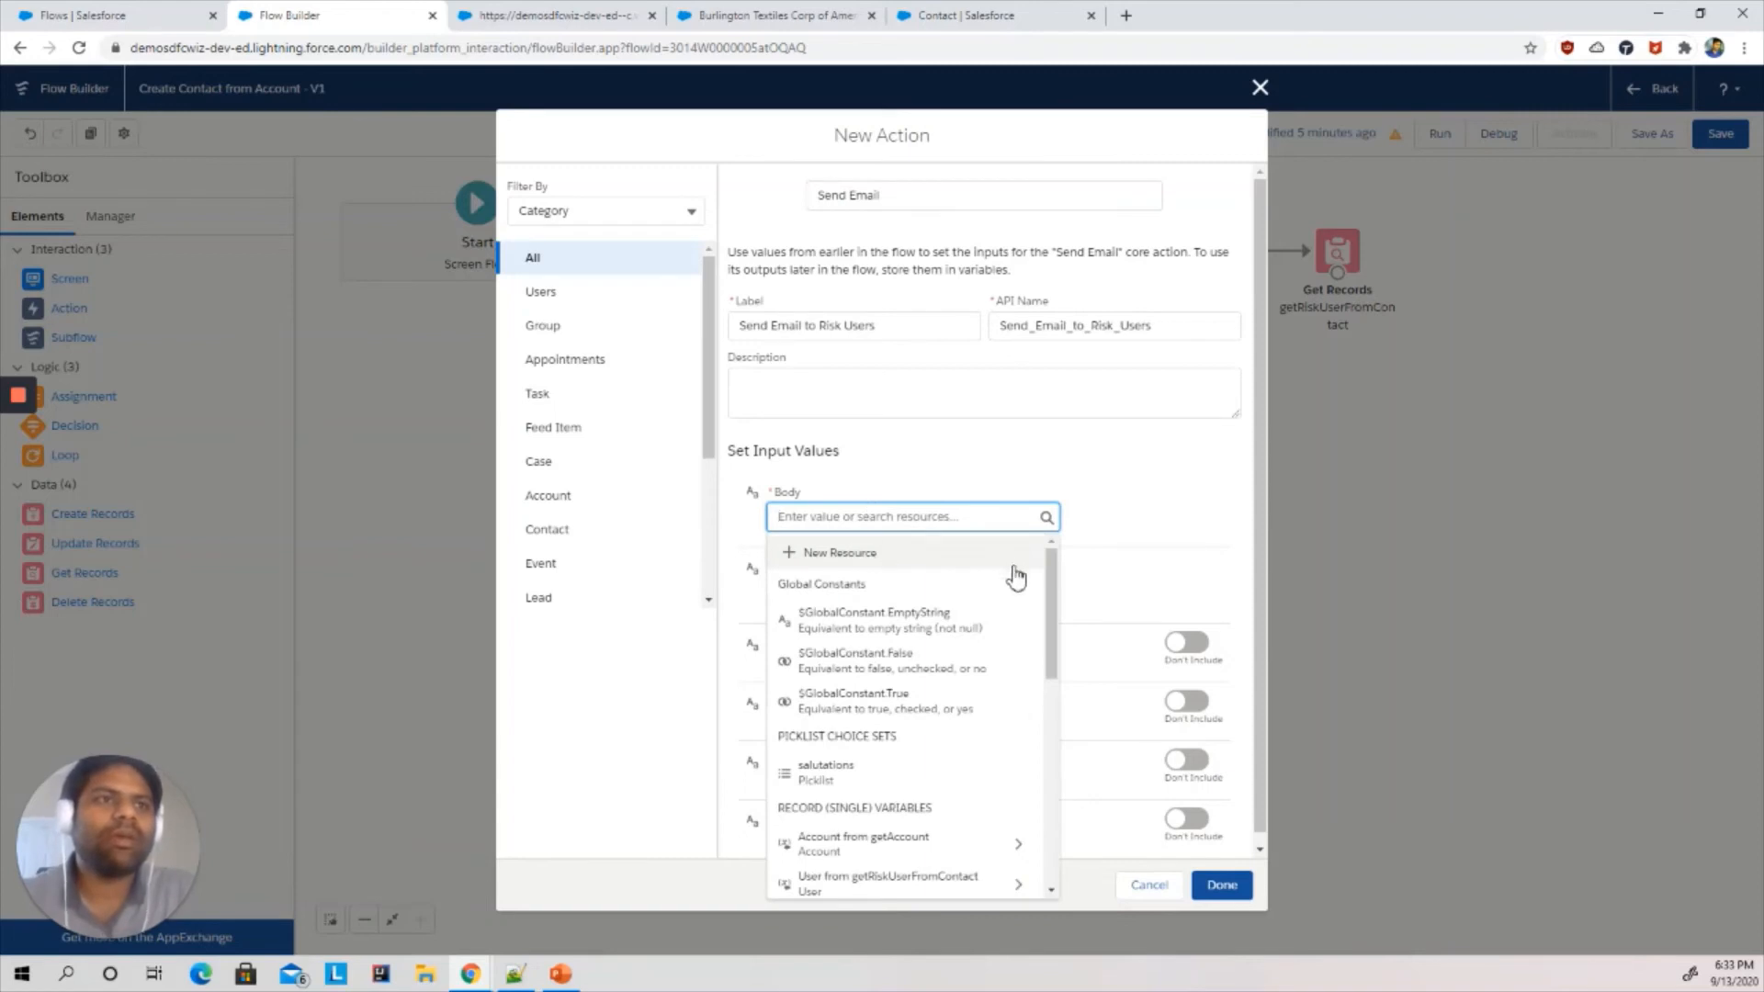
pyautogui.moveTo(1055, 629); pyautogui.dragTo(1051, 777)
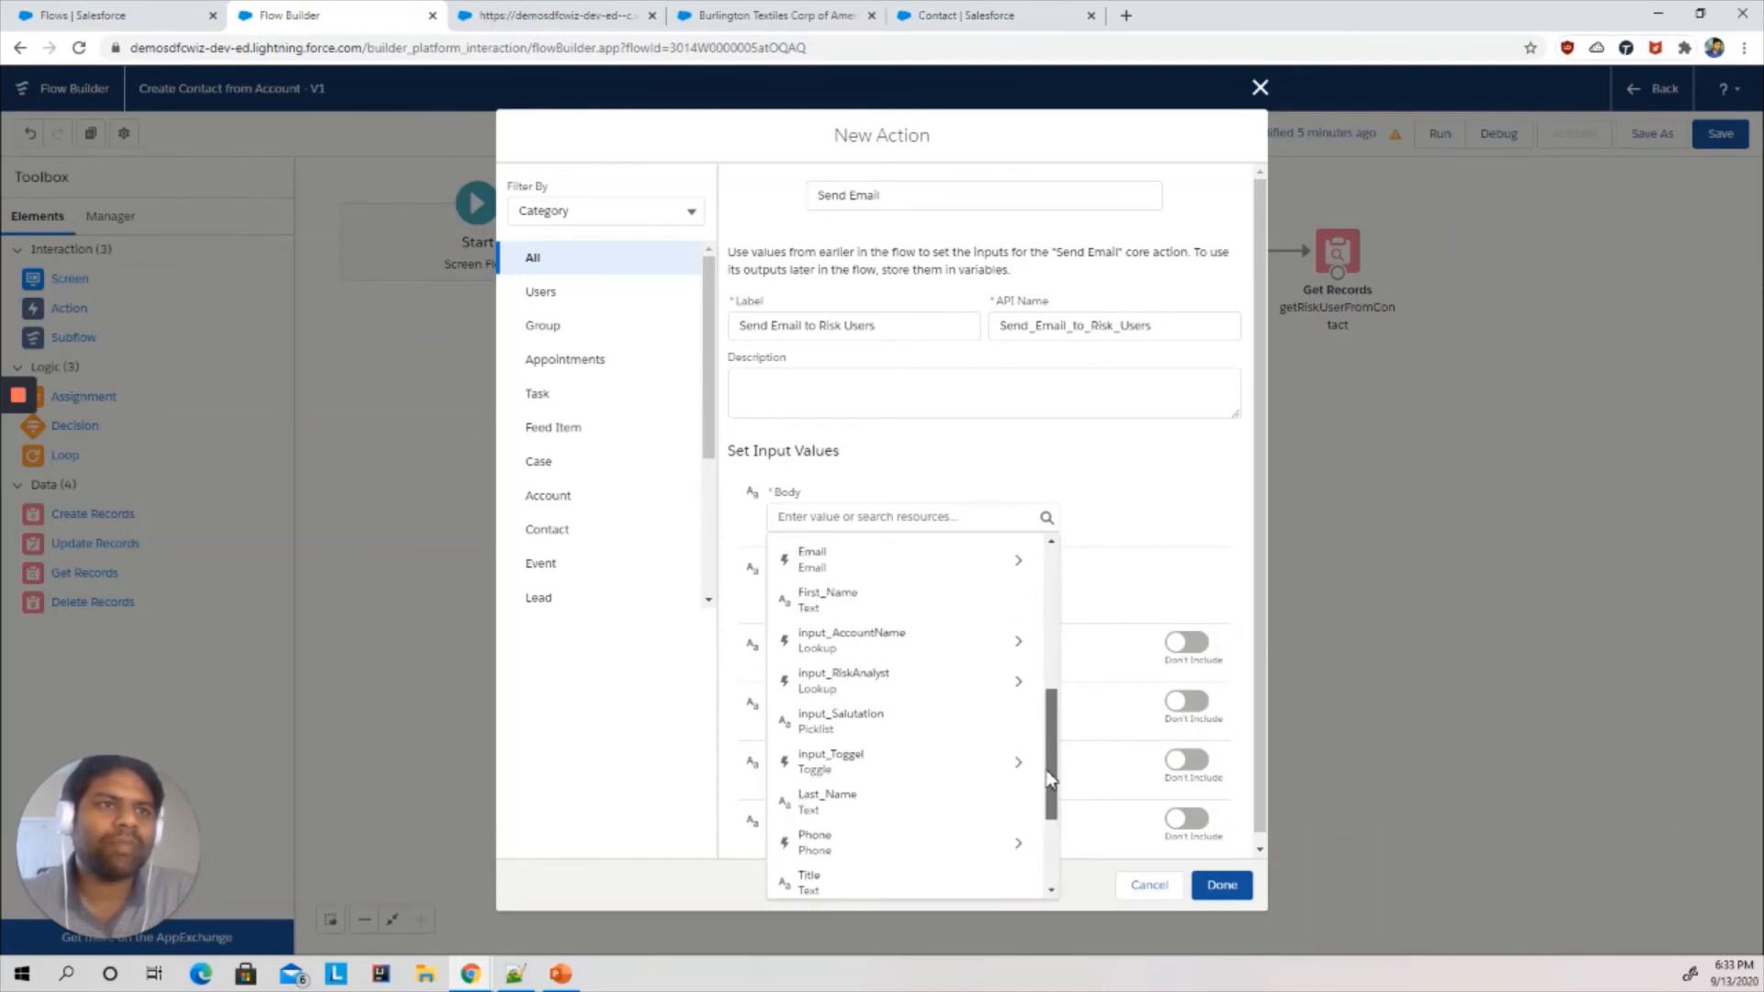
pyautogui.click(881, 601)
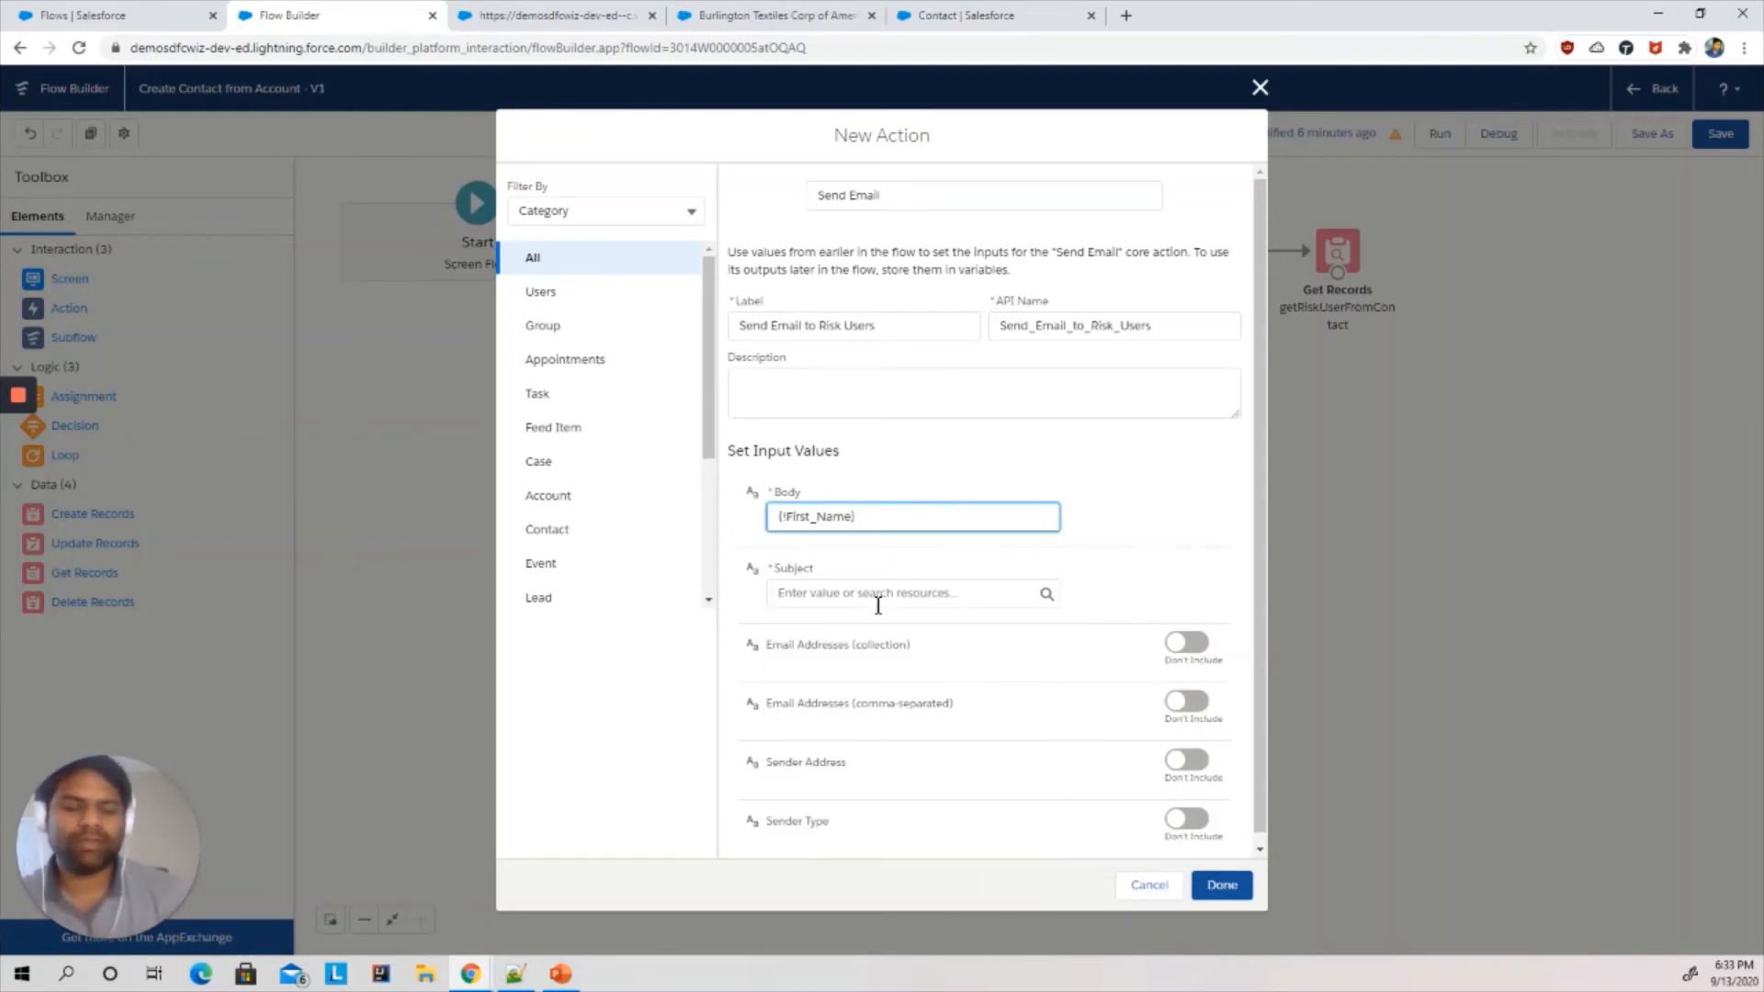
pyautogui.moveTo(868, 517); pyautogui.dragTo(792, 516)
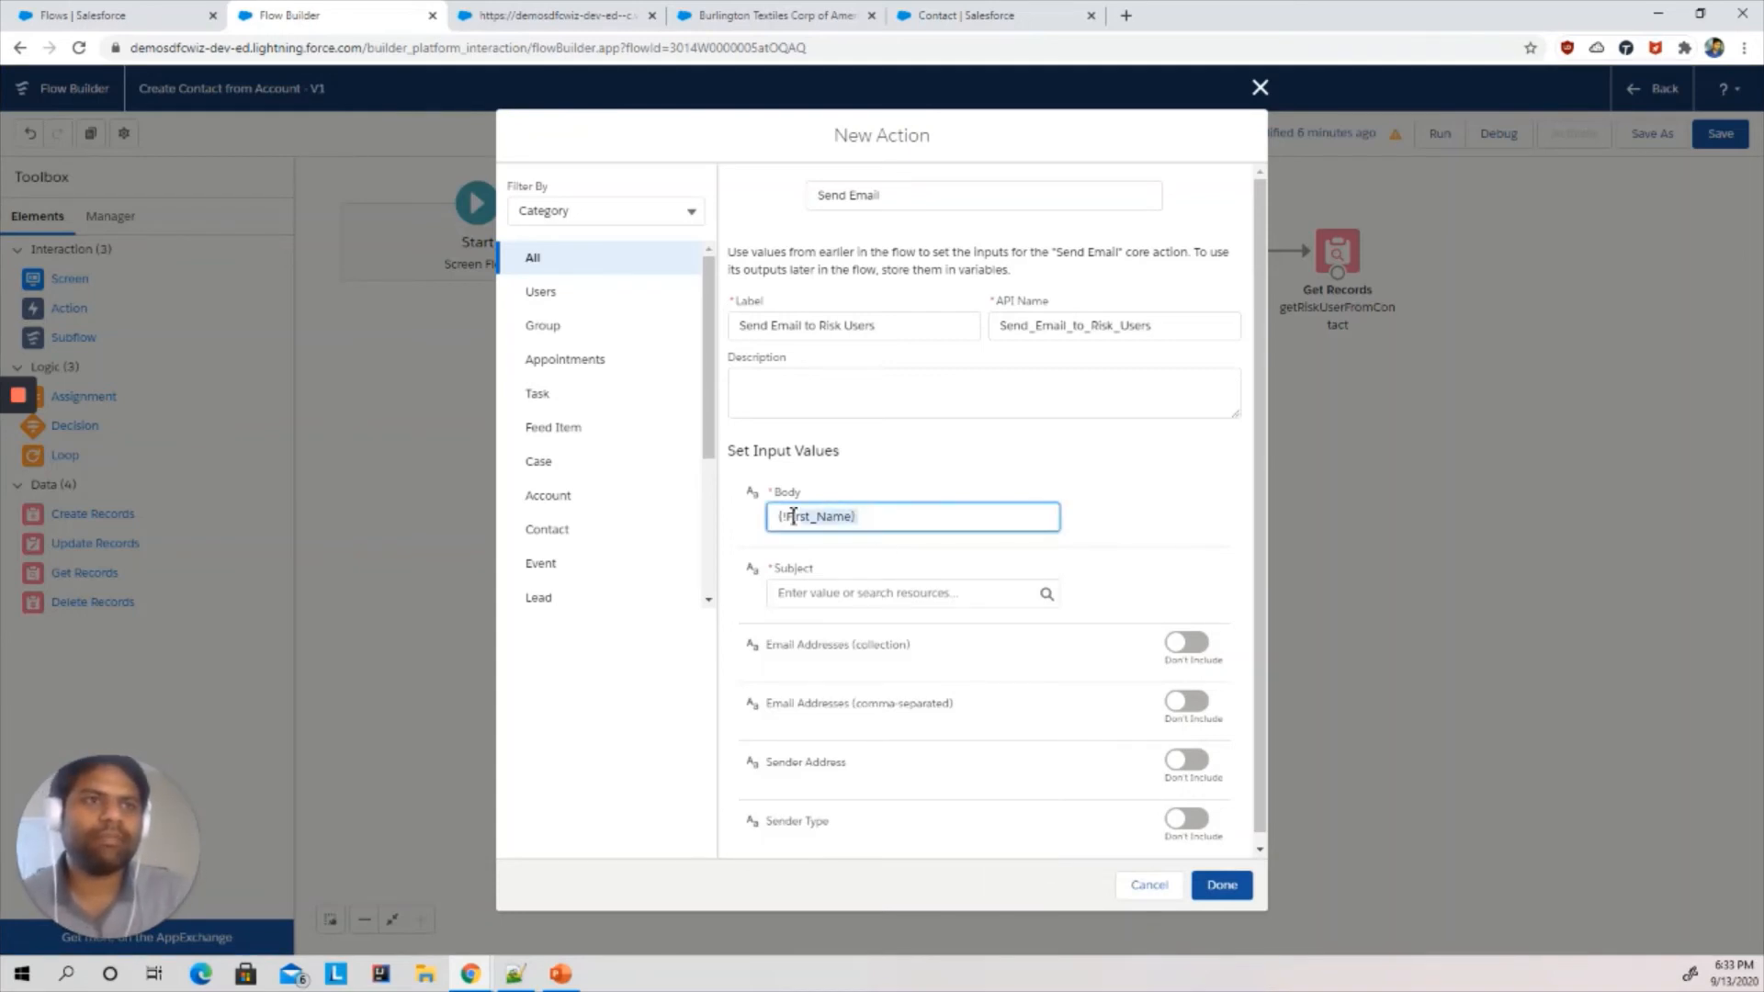
pyautogui.click(932, 523)
pyautogui.hotkey('ctrl', 'v')
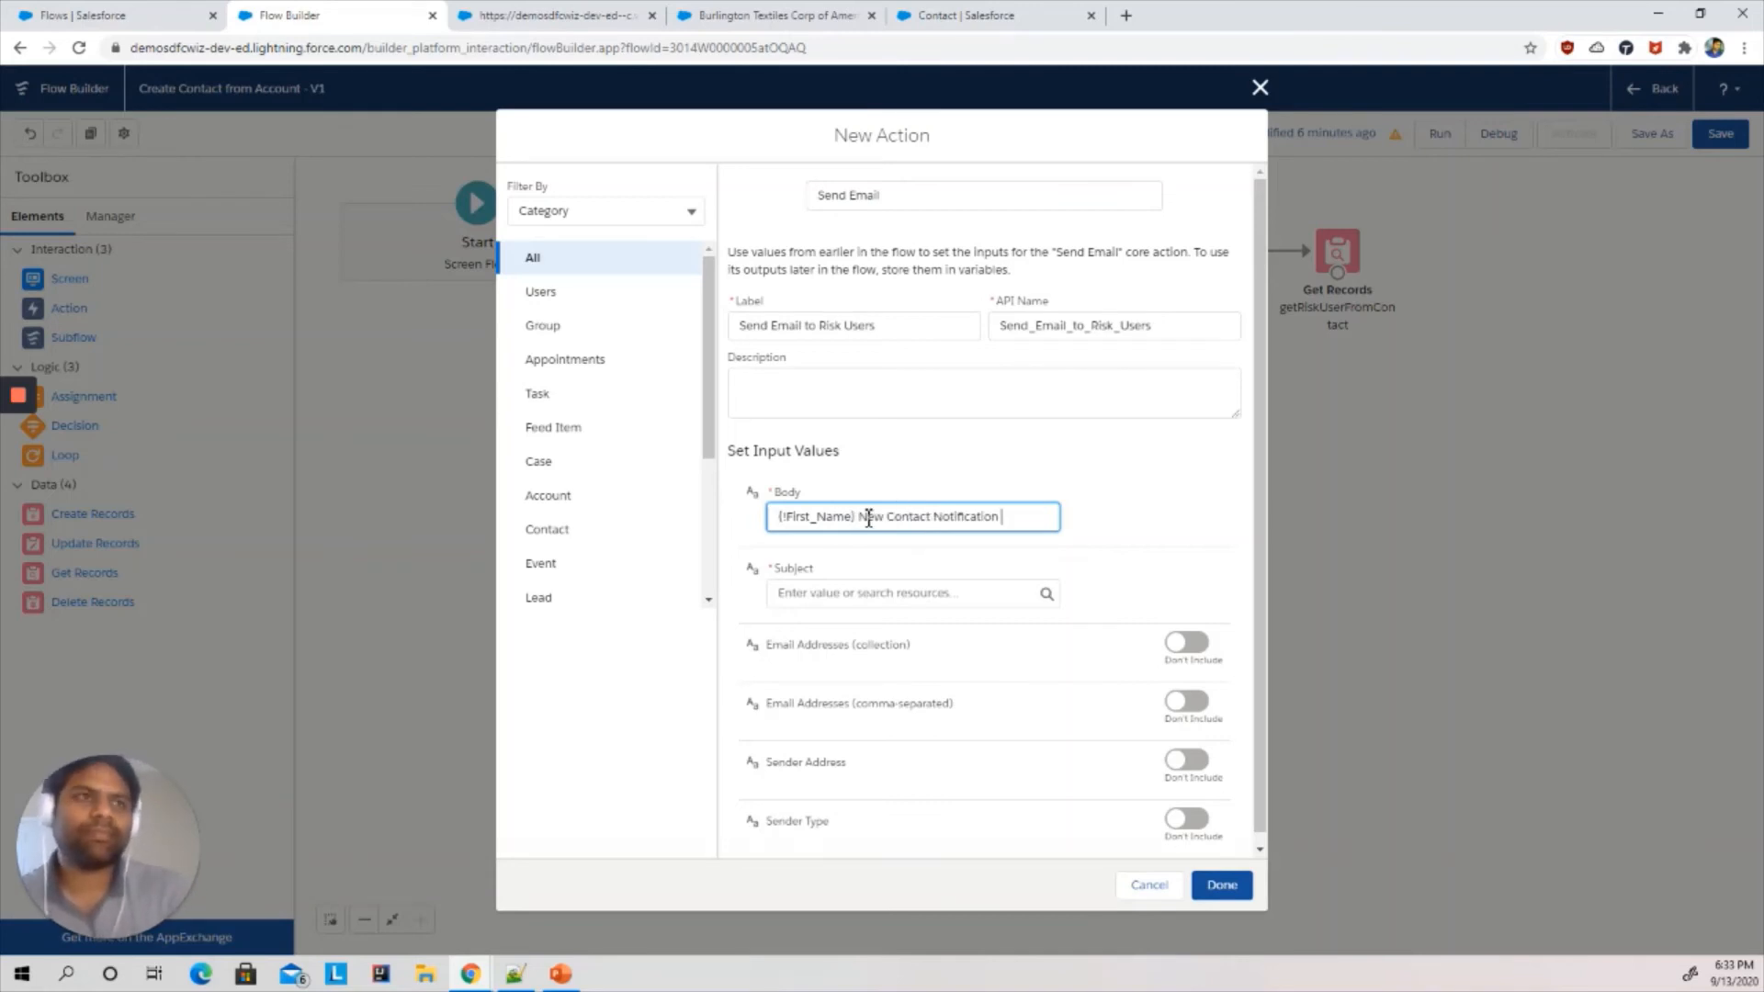
# - Insert {!Last_Name} and a dash after the first name in the email body
pyautogui.moveTo(856, 517); pyautogui.dragTo(741, 525)
pyautogui.hotkey('ctrl', 'c')
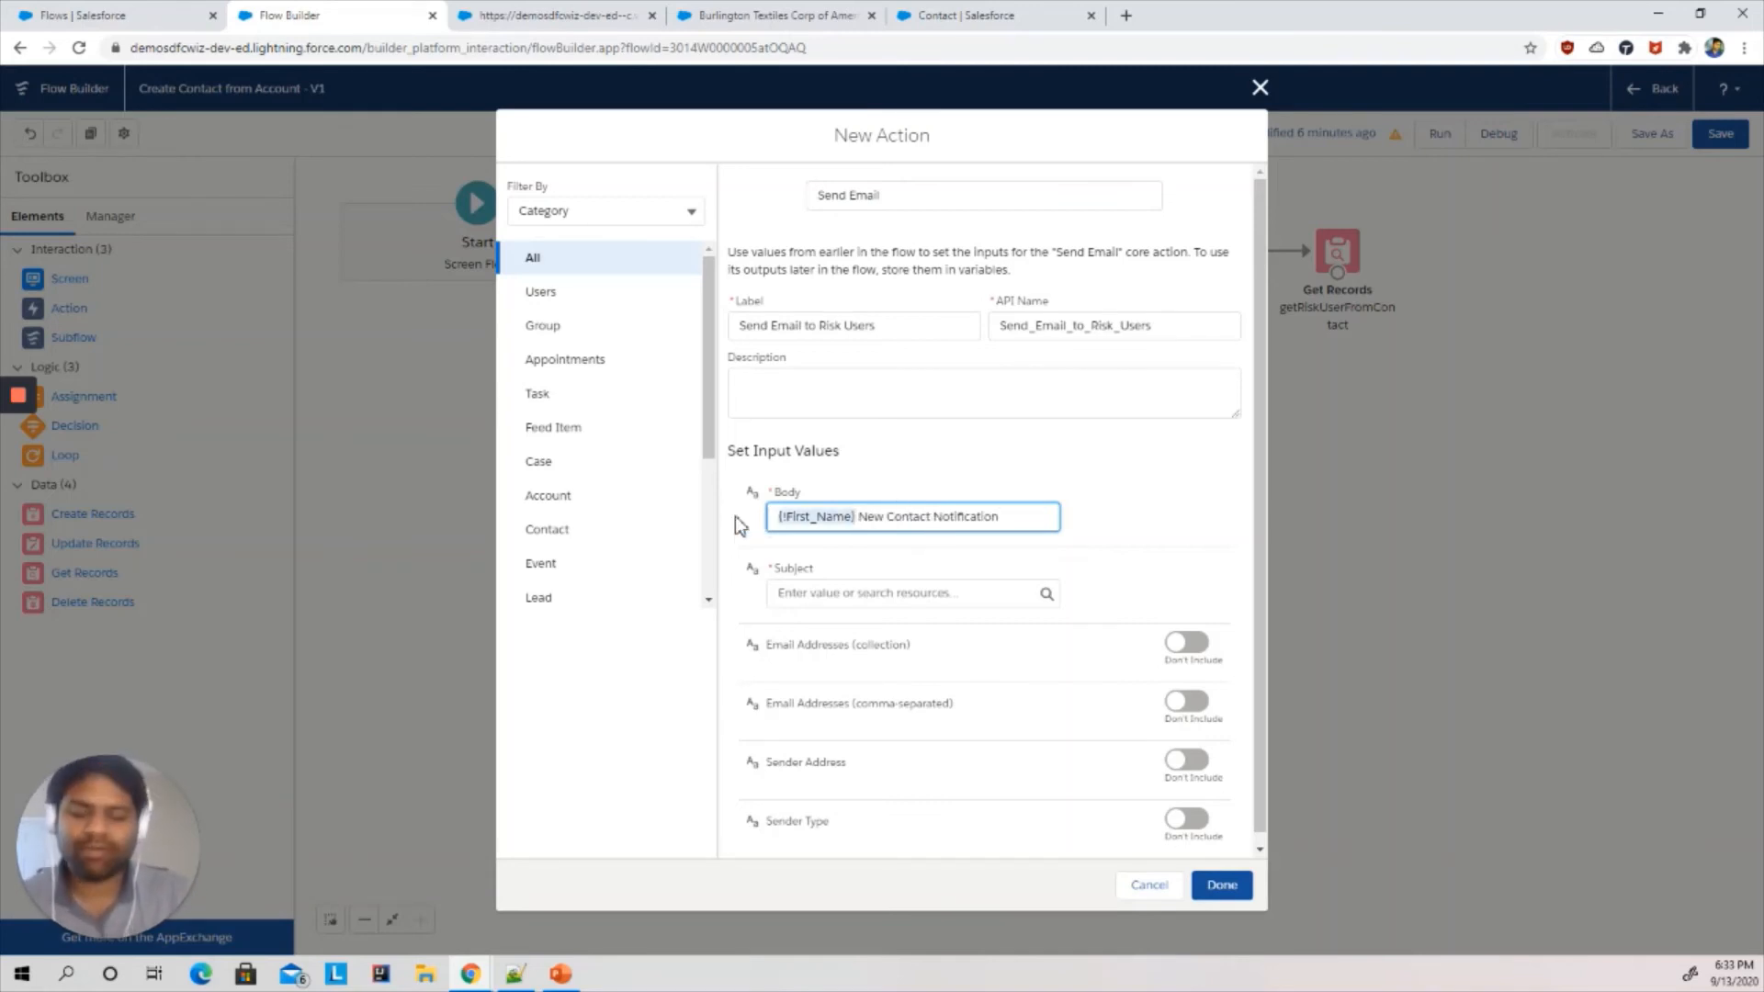
pyautogui.press('Right')
pyautogui.hotkey('ctrl', 'v')
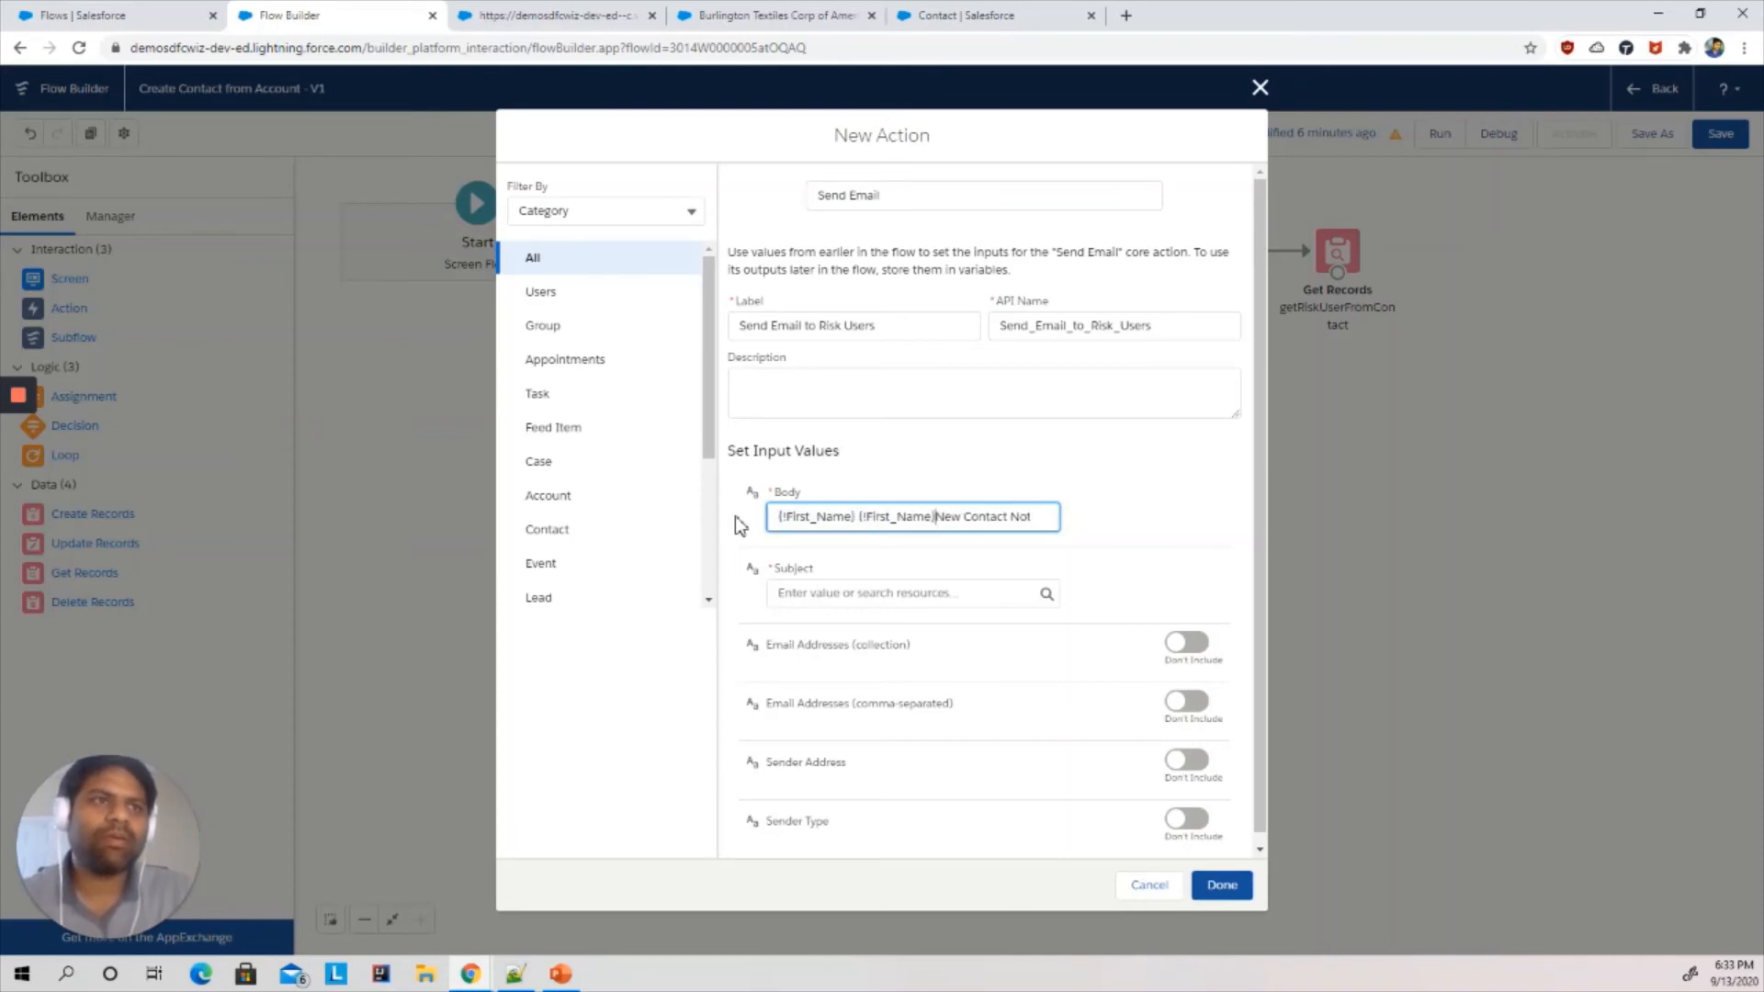
pyautogui.write('-')
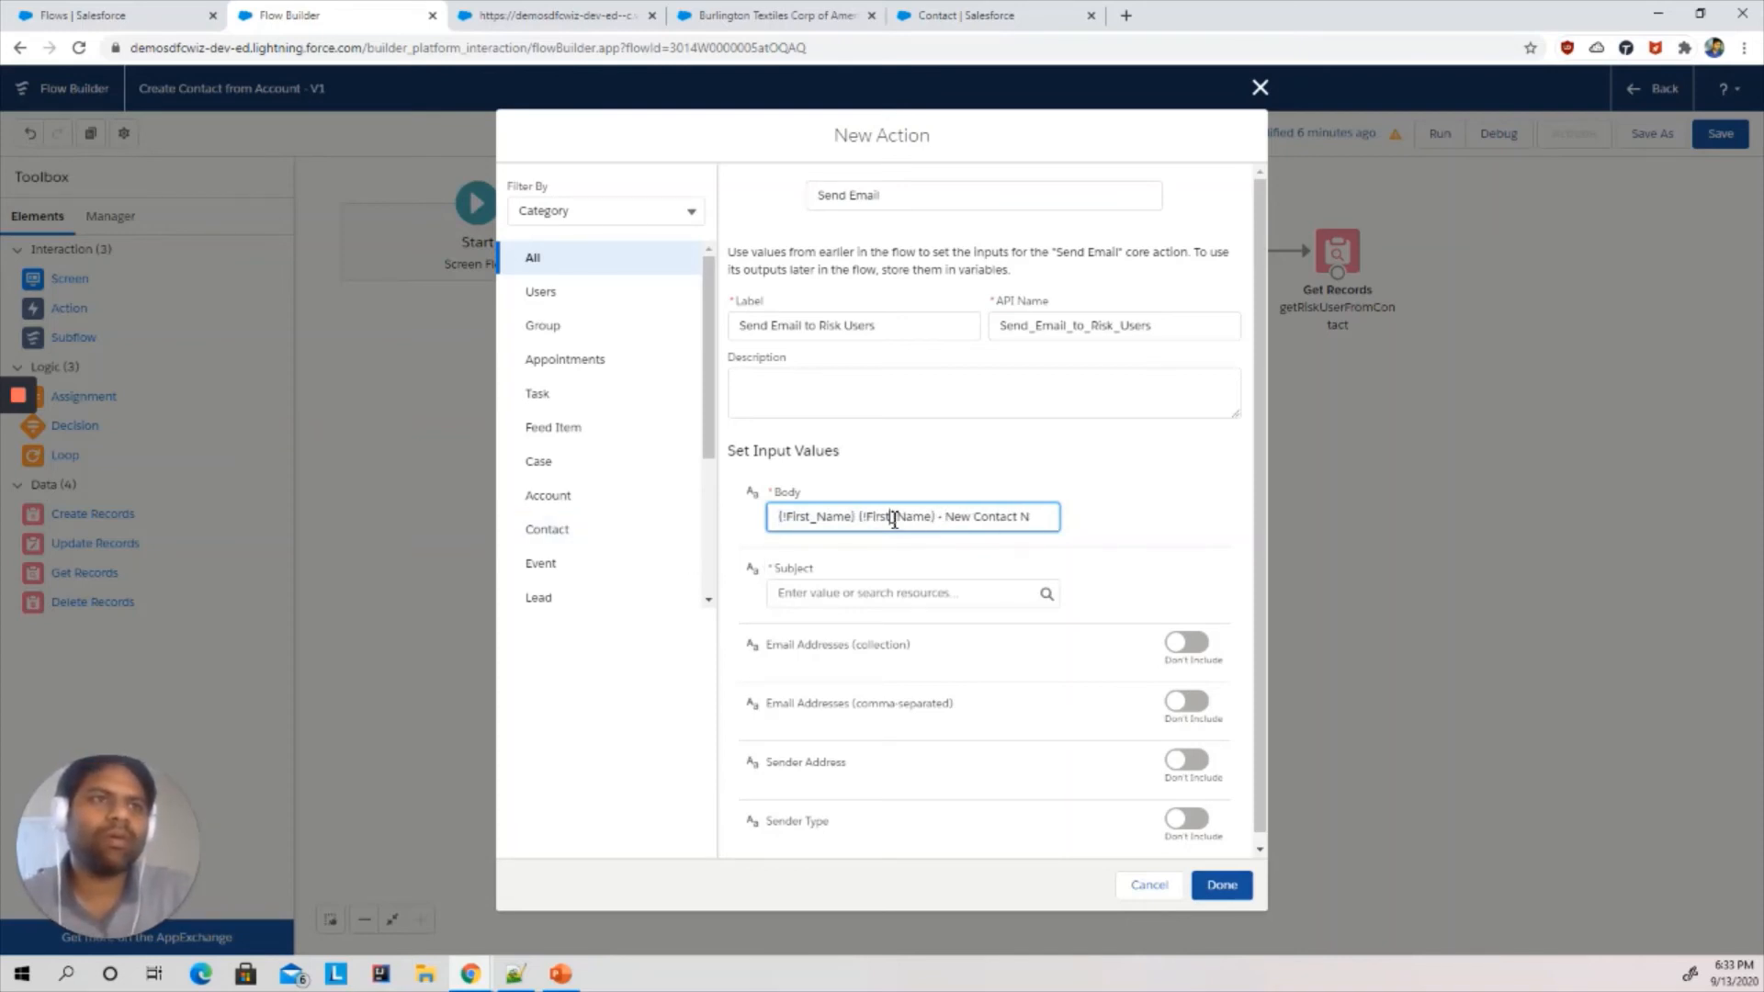
pyautogui.click(894, 517)
pyautogui.press('BackSpace')
pyautogui.press('BackSpace')
pyautogui.press('BackSpace')
pyautogui.press('BackSpace')
pyautogui.press('BackSpace')
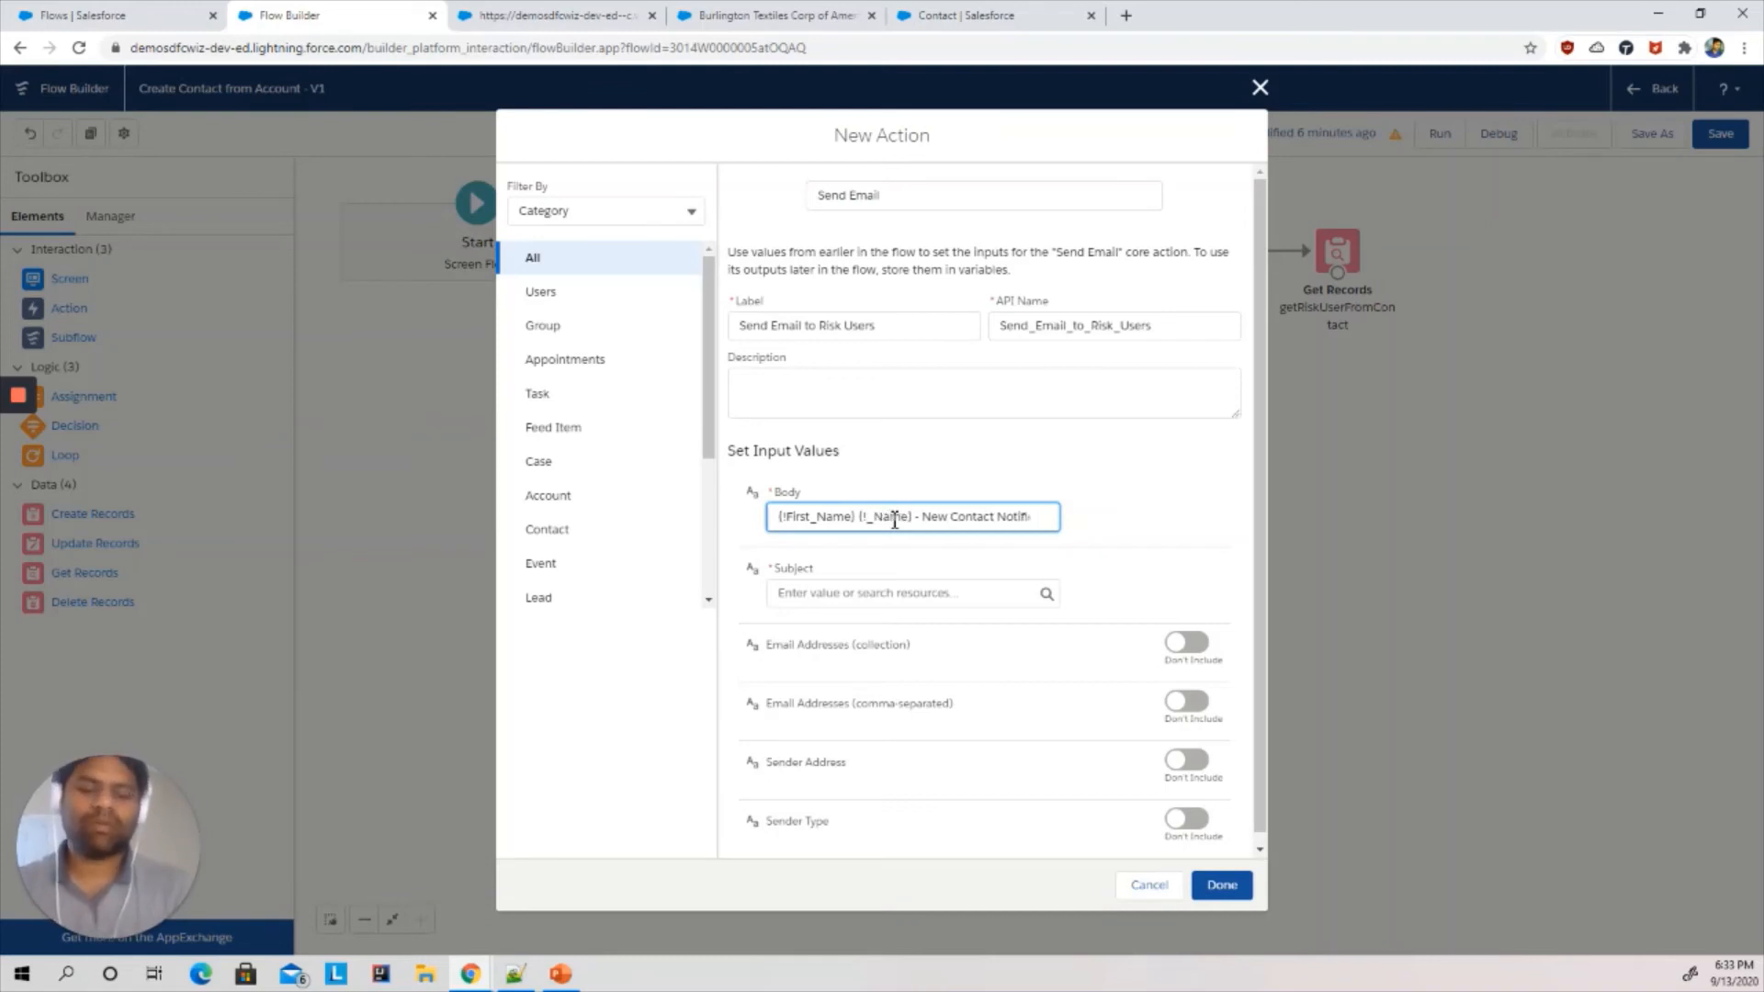
pyautogui.write('Last')
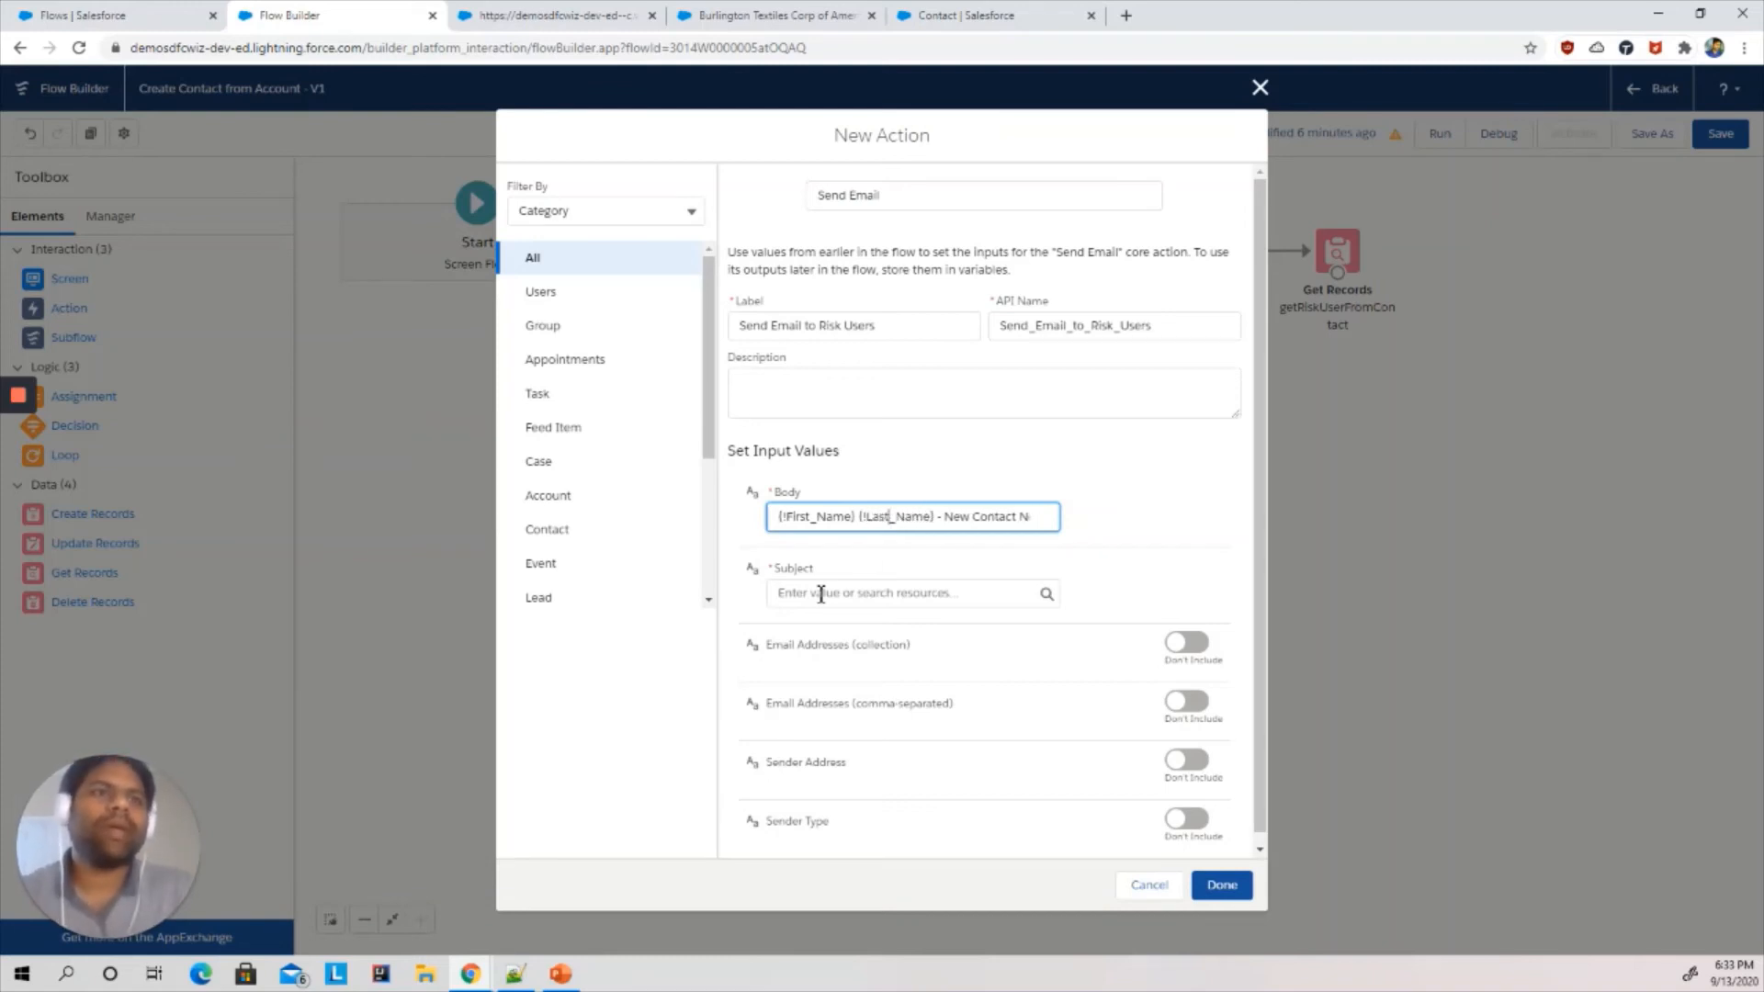
pyautogui.click(822, 594)
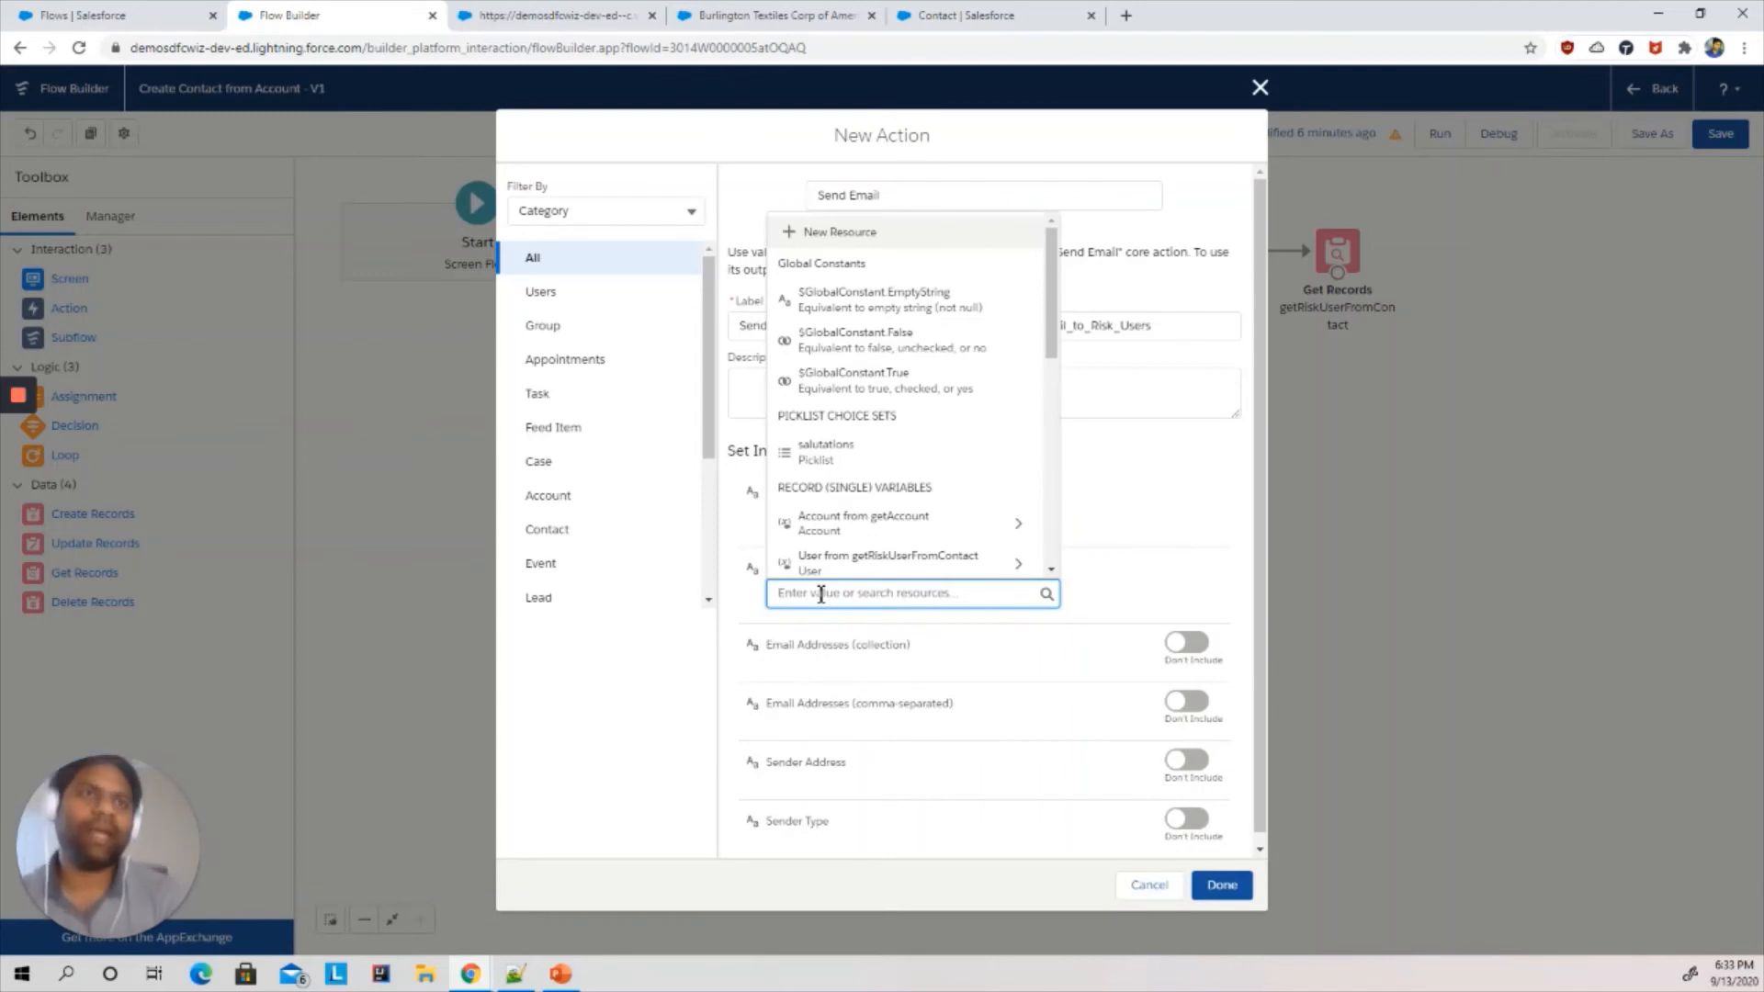
pyautogui.click(858, 232)
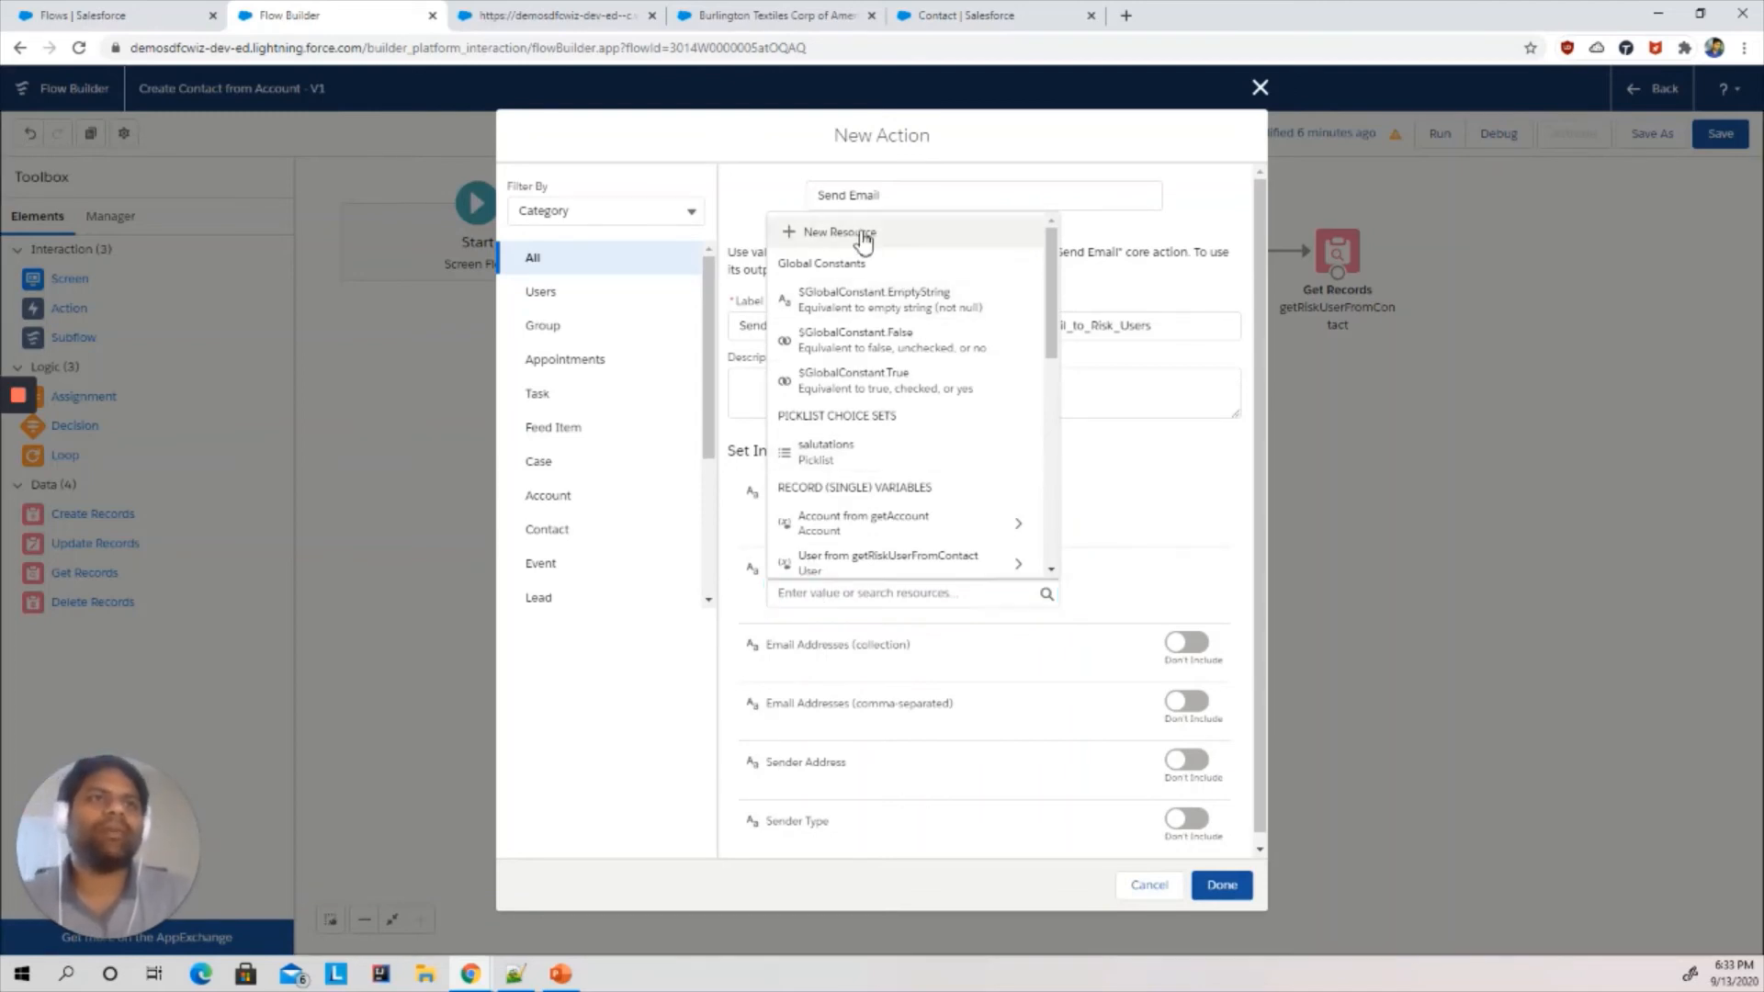
pyautogui.click(589, 446)
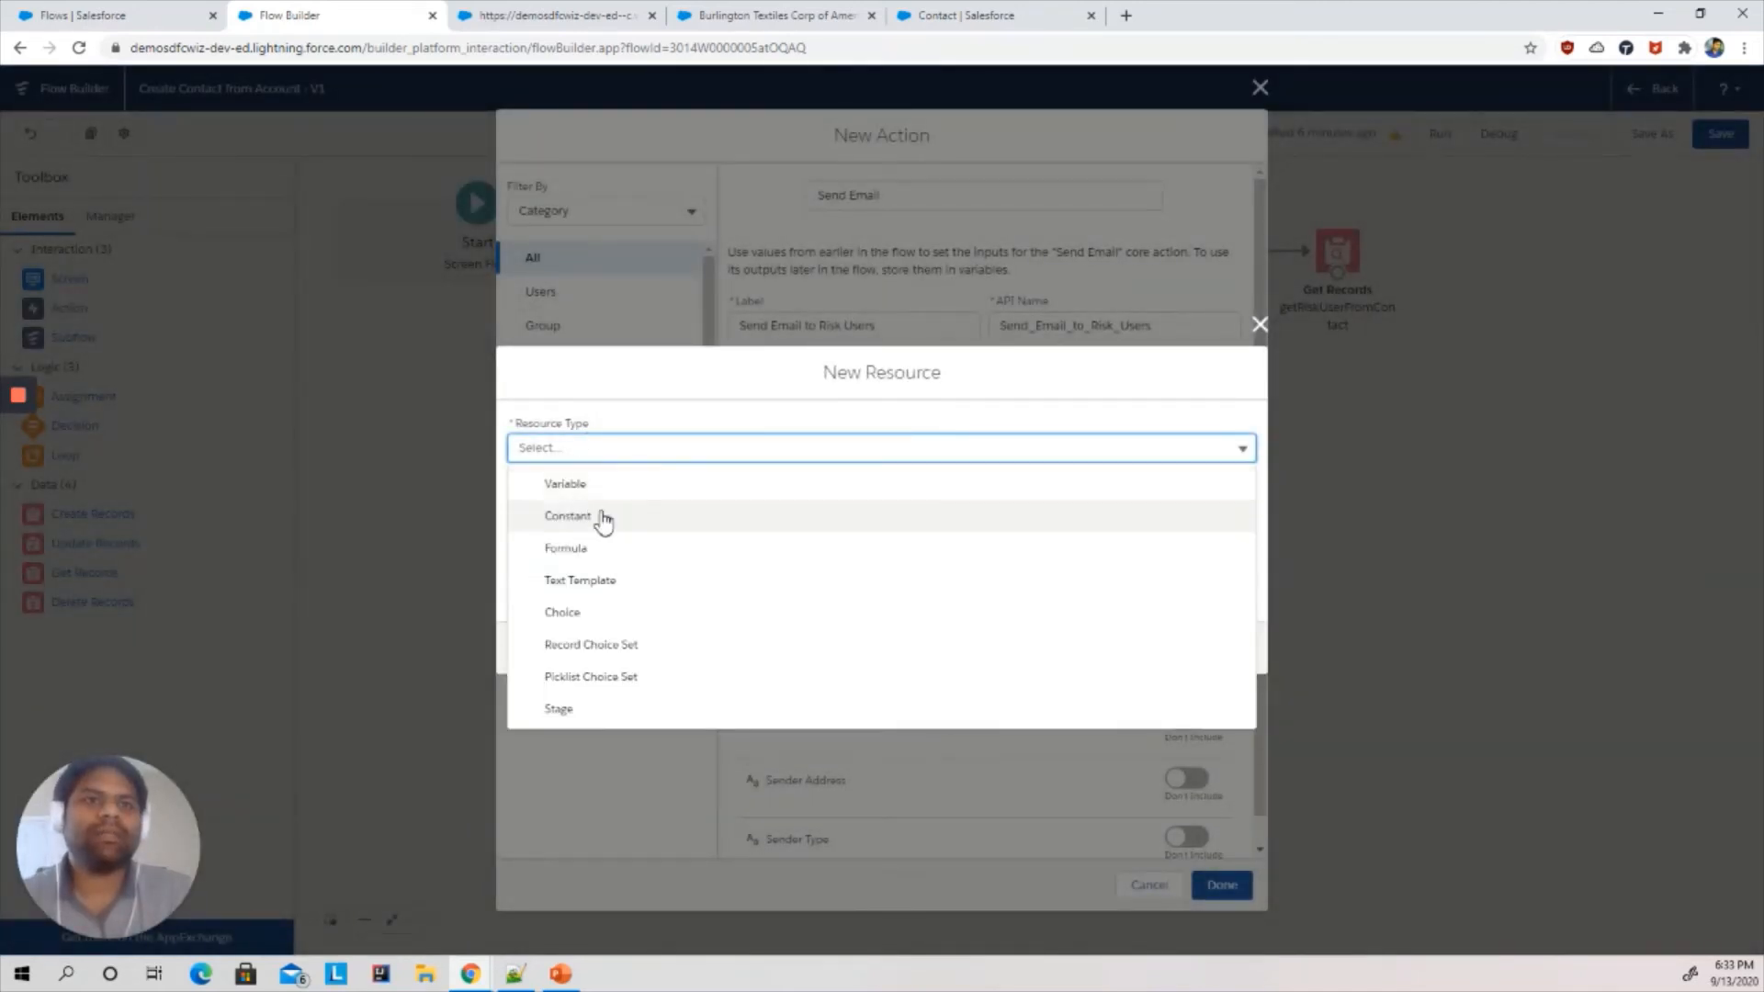
pyautogui.click(599, 582)
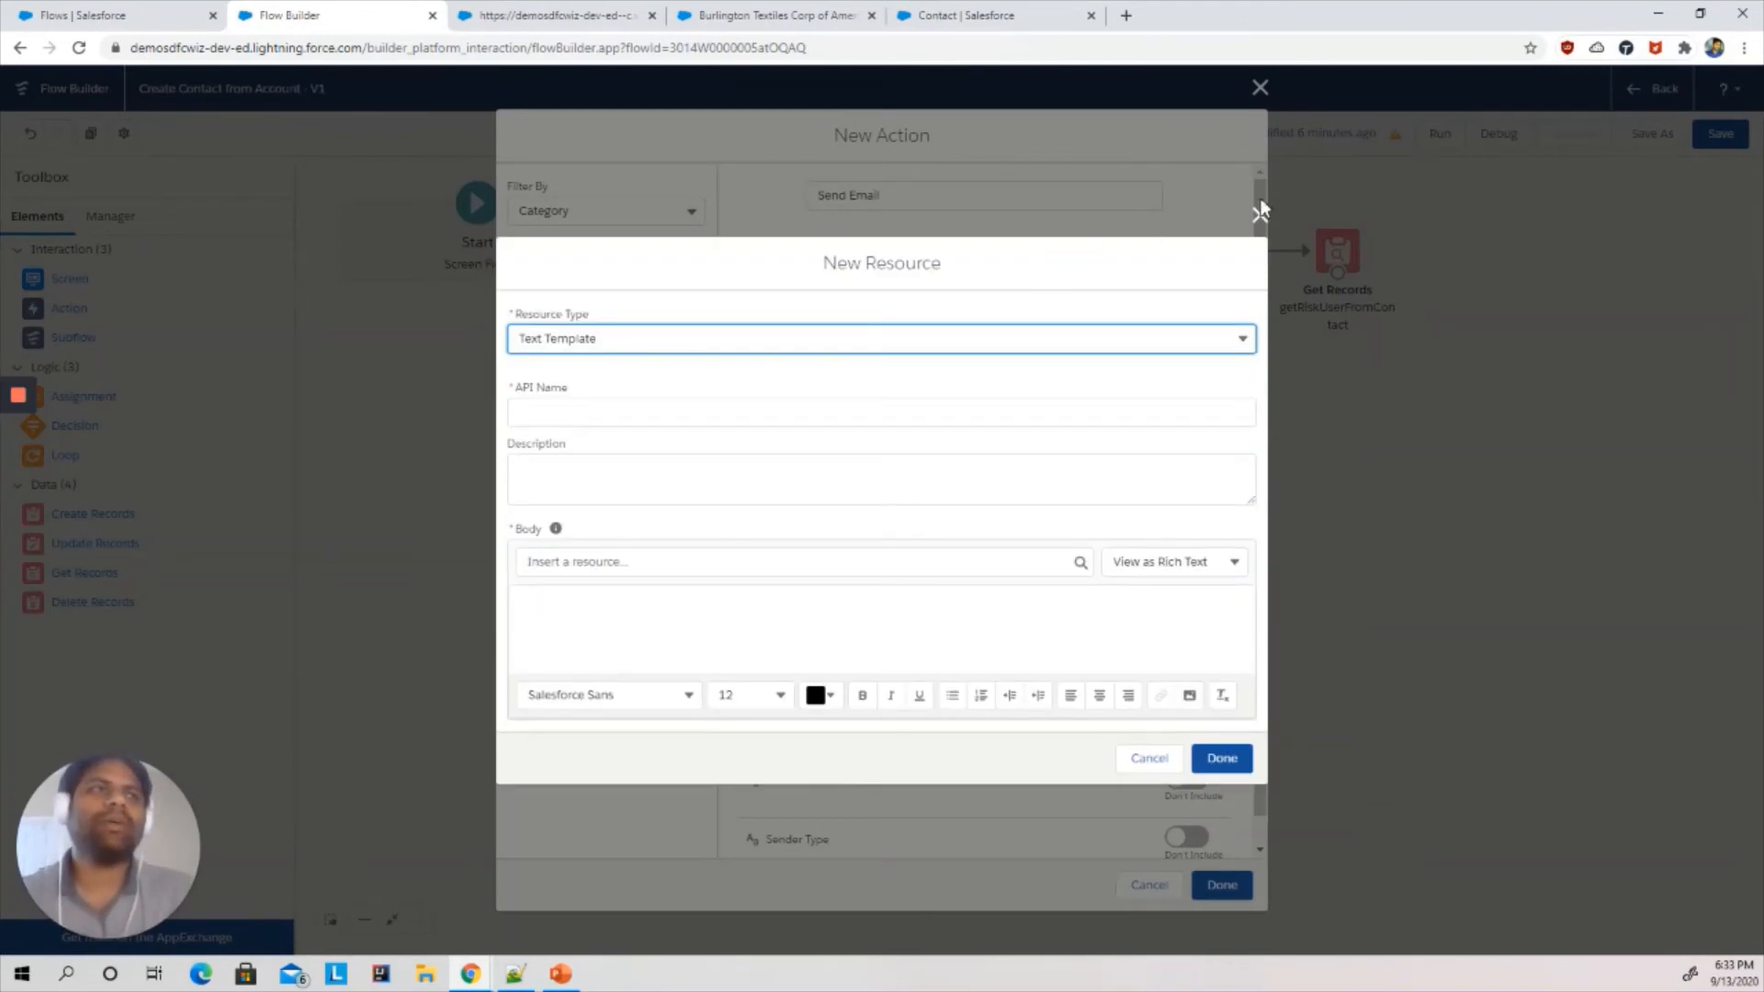
pyautogui.click(1259, 217)
# - Set the email subject to Contact was created
pyautogui.click(804, 590)
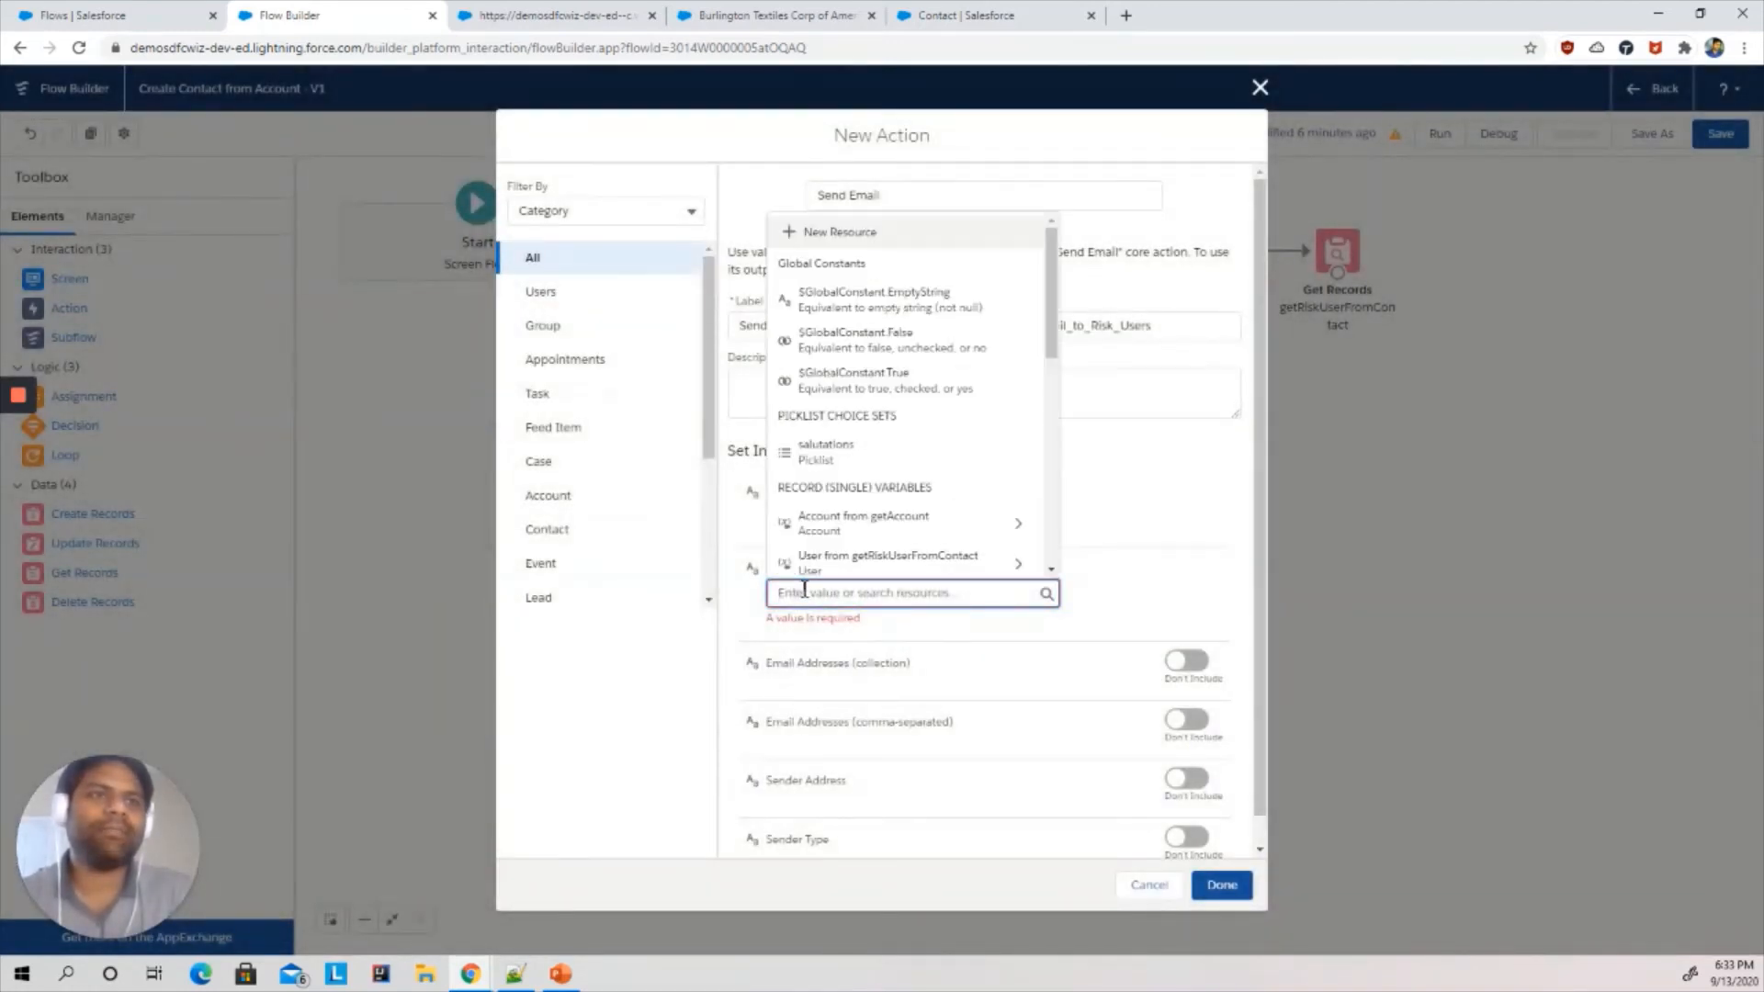
pyautogui.write('Co')
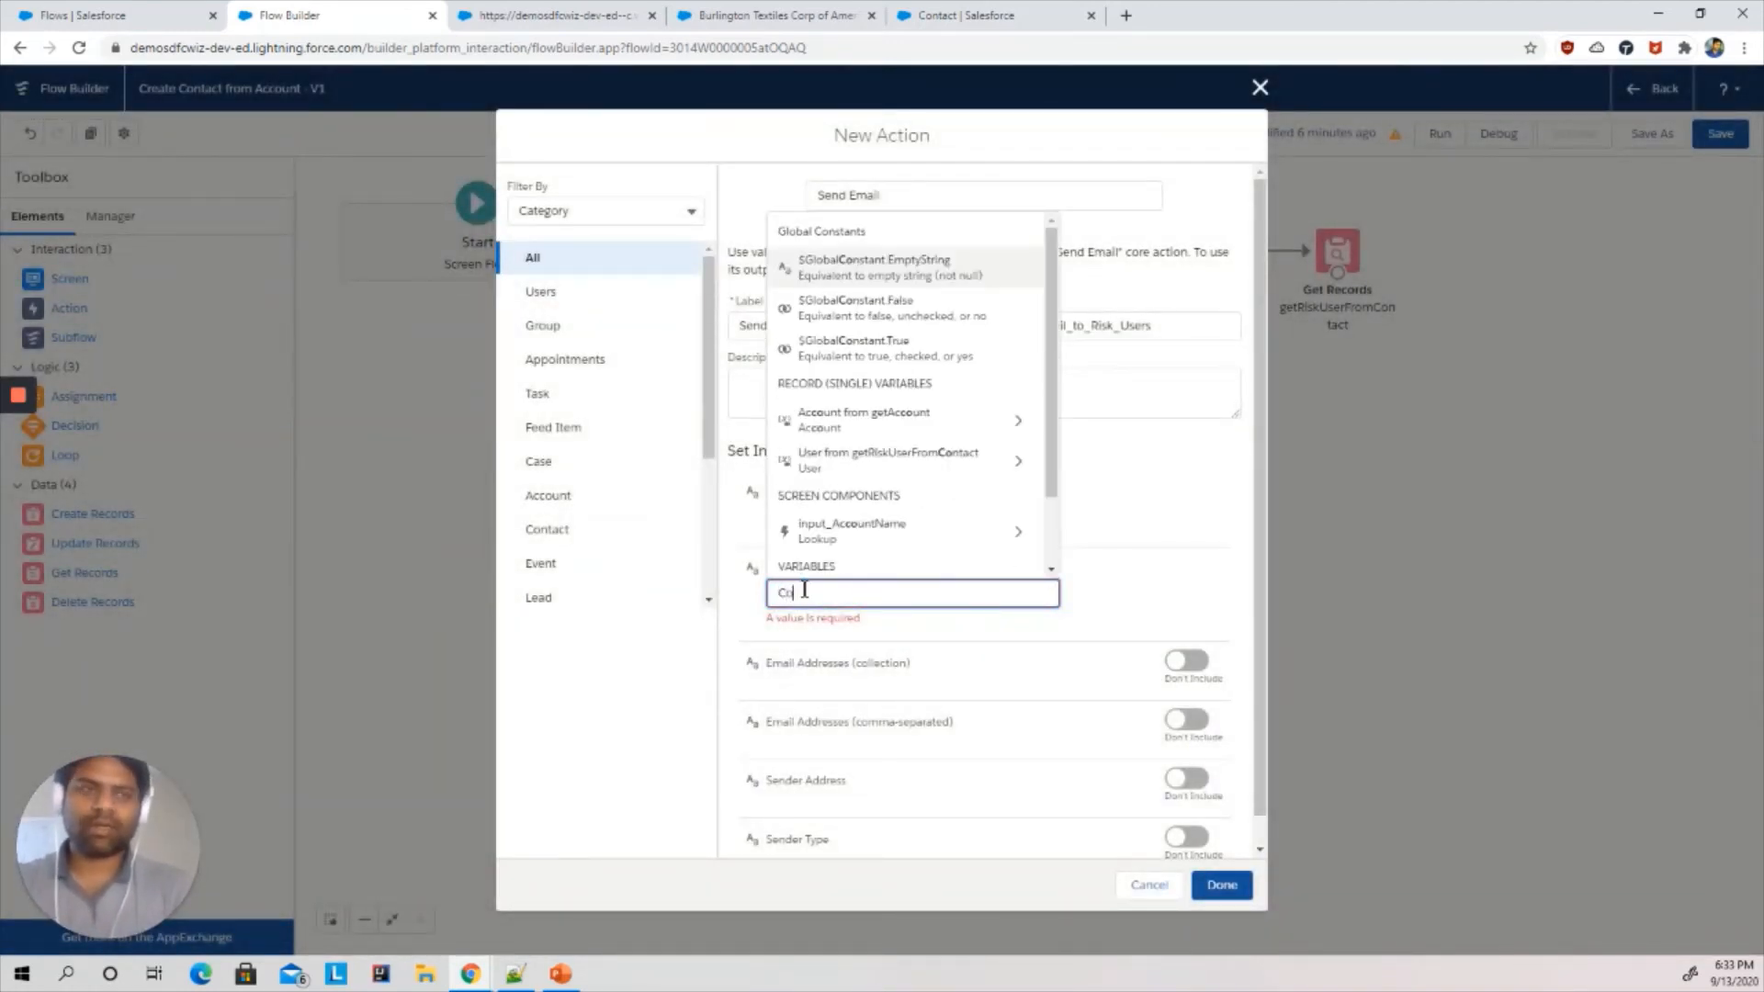
pyautogui.write('ntact was created')
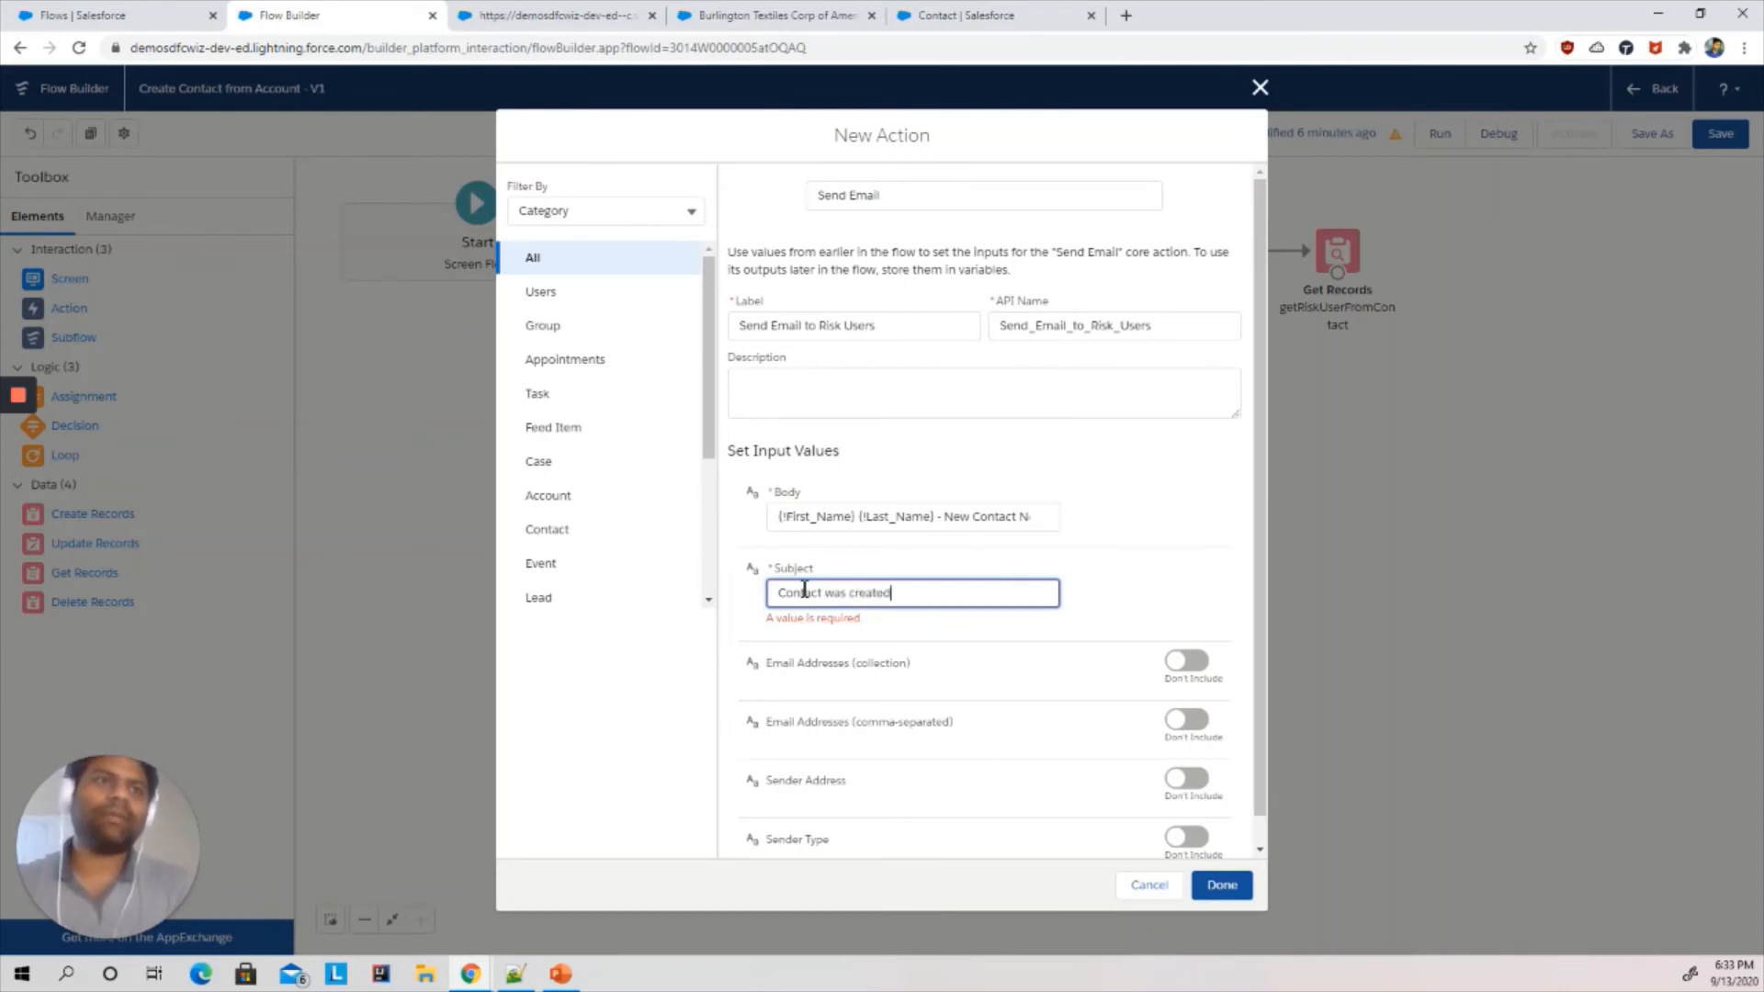
pyautogui.click(1192, 571)
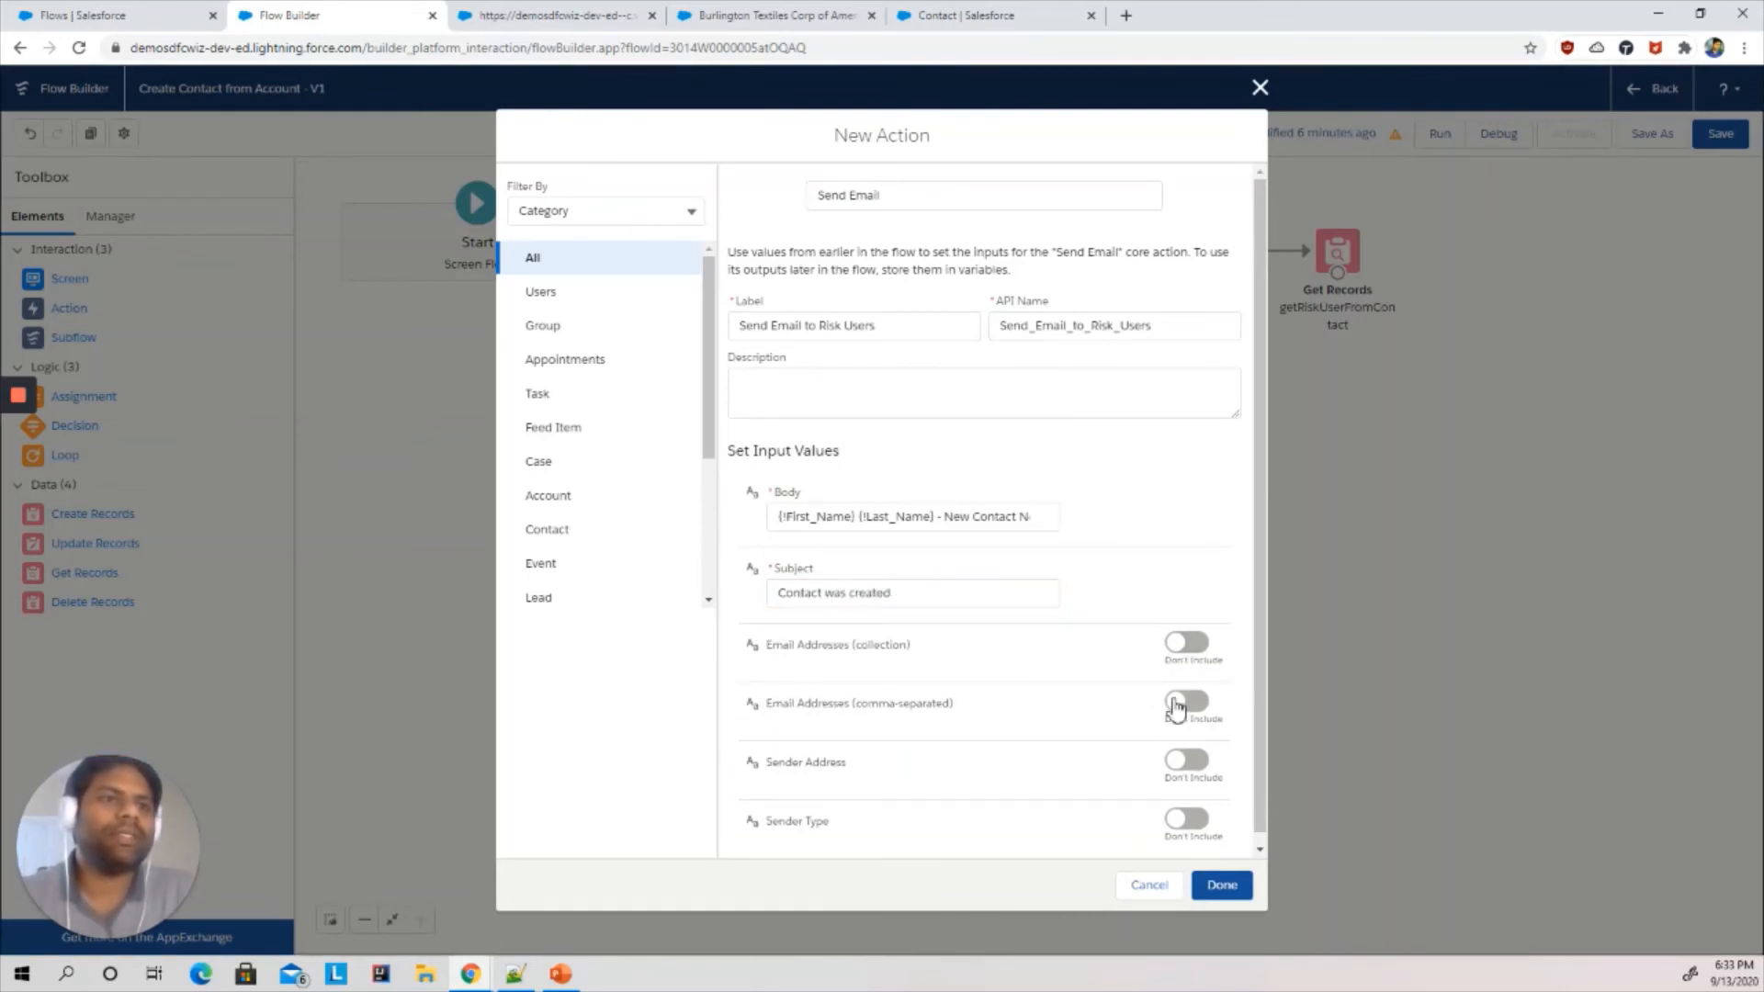
# - Include the comma-separated email addresses and sender address, setting the sender to {!getRiskUserFromContact.Email}
pyautogui.click(1194, 703)
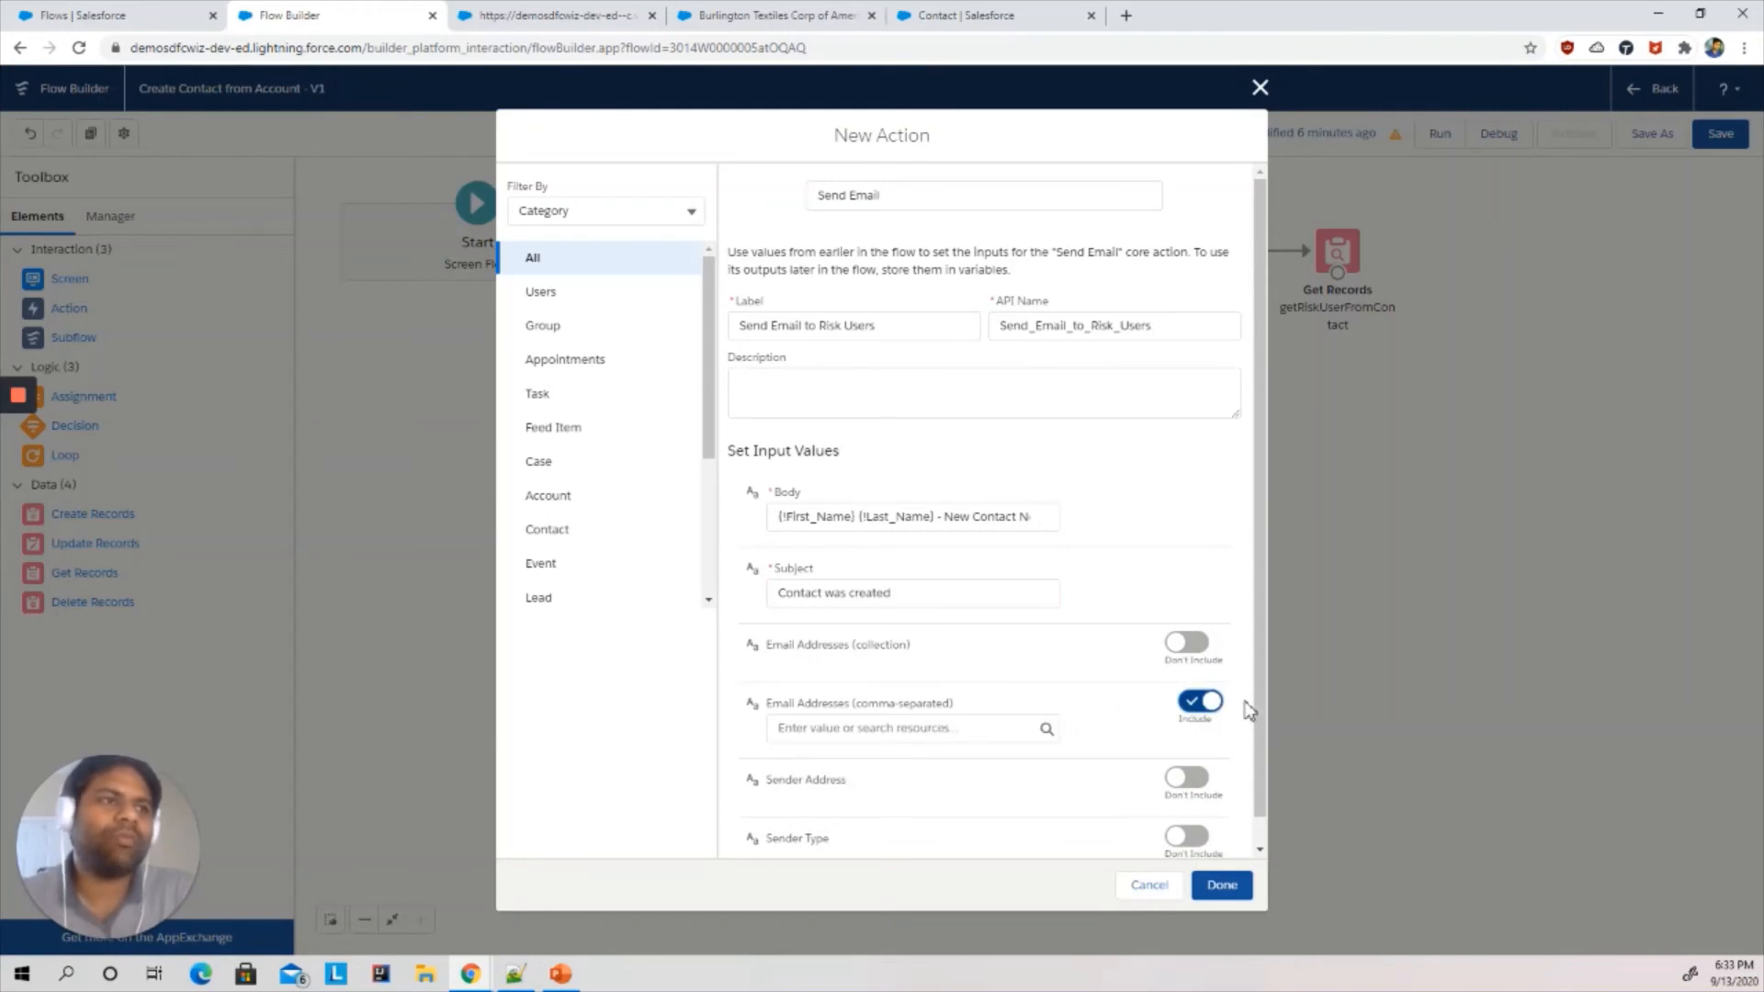
pyautogui.click(1193, 780)
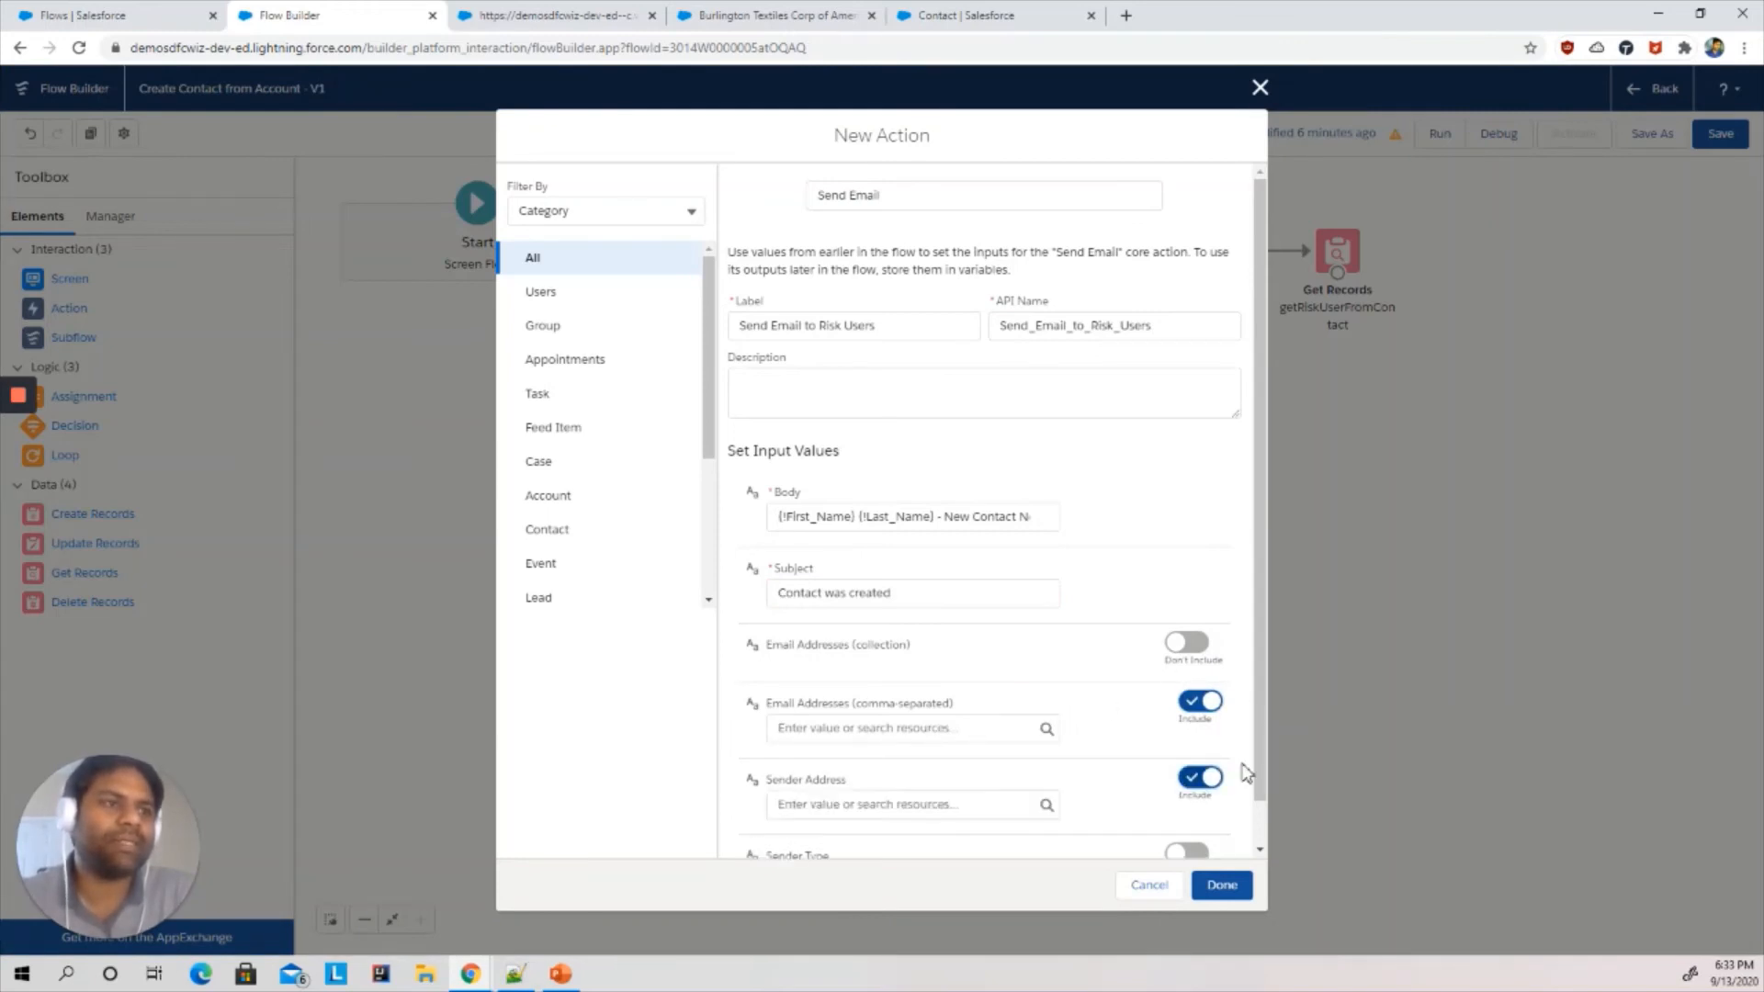
pyautogui.click(874, 802)
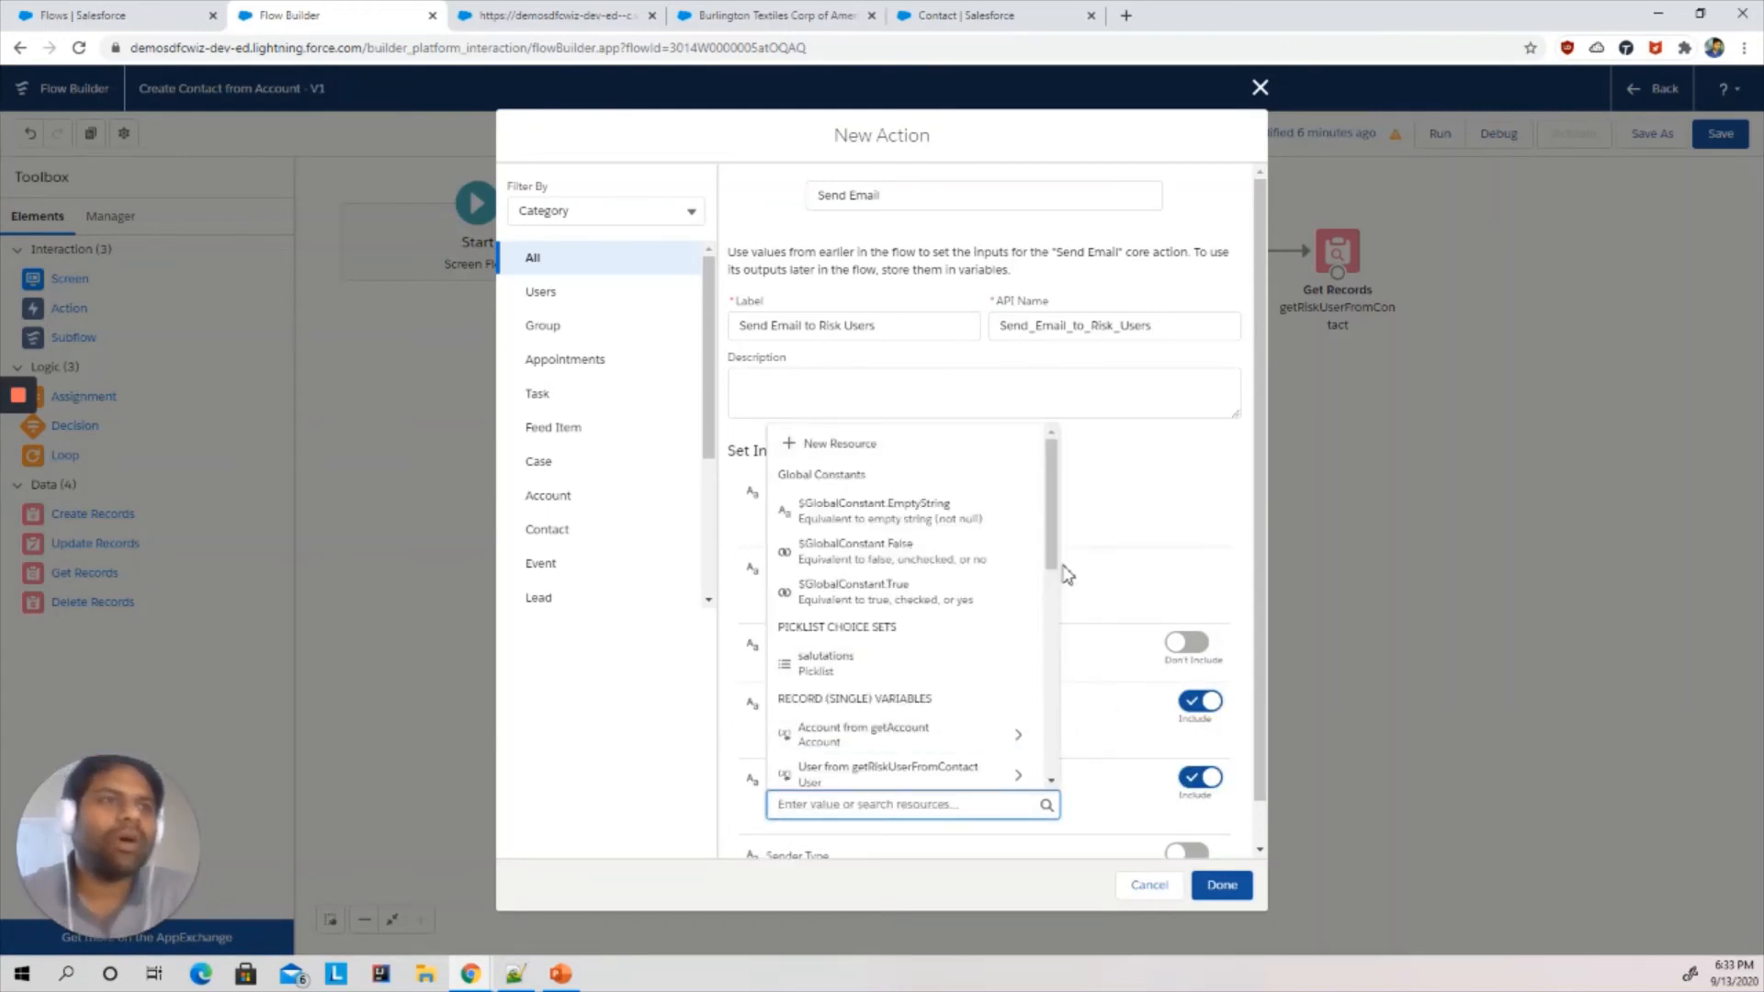
pyautogui.moveTo(1053, 559); pyautogui.dragTo(977, 630)
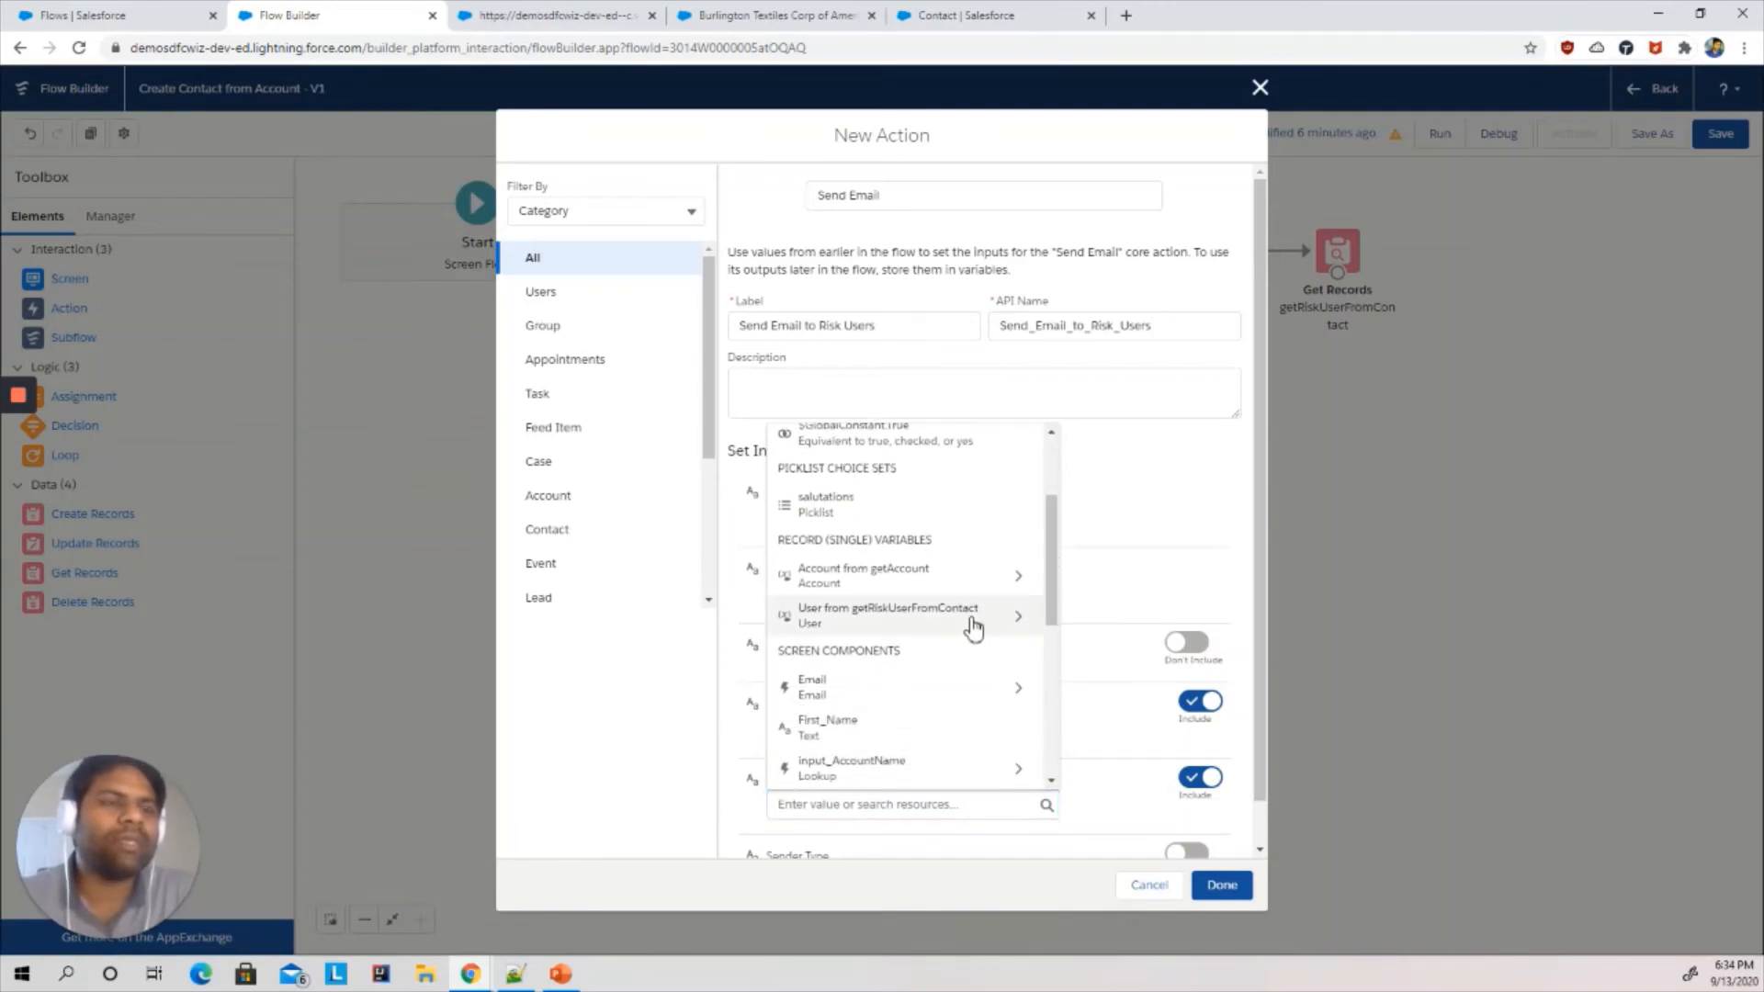
pyautogui.click(975, 620)
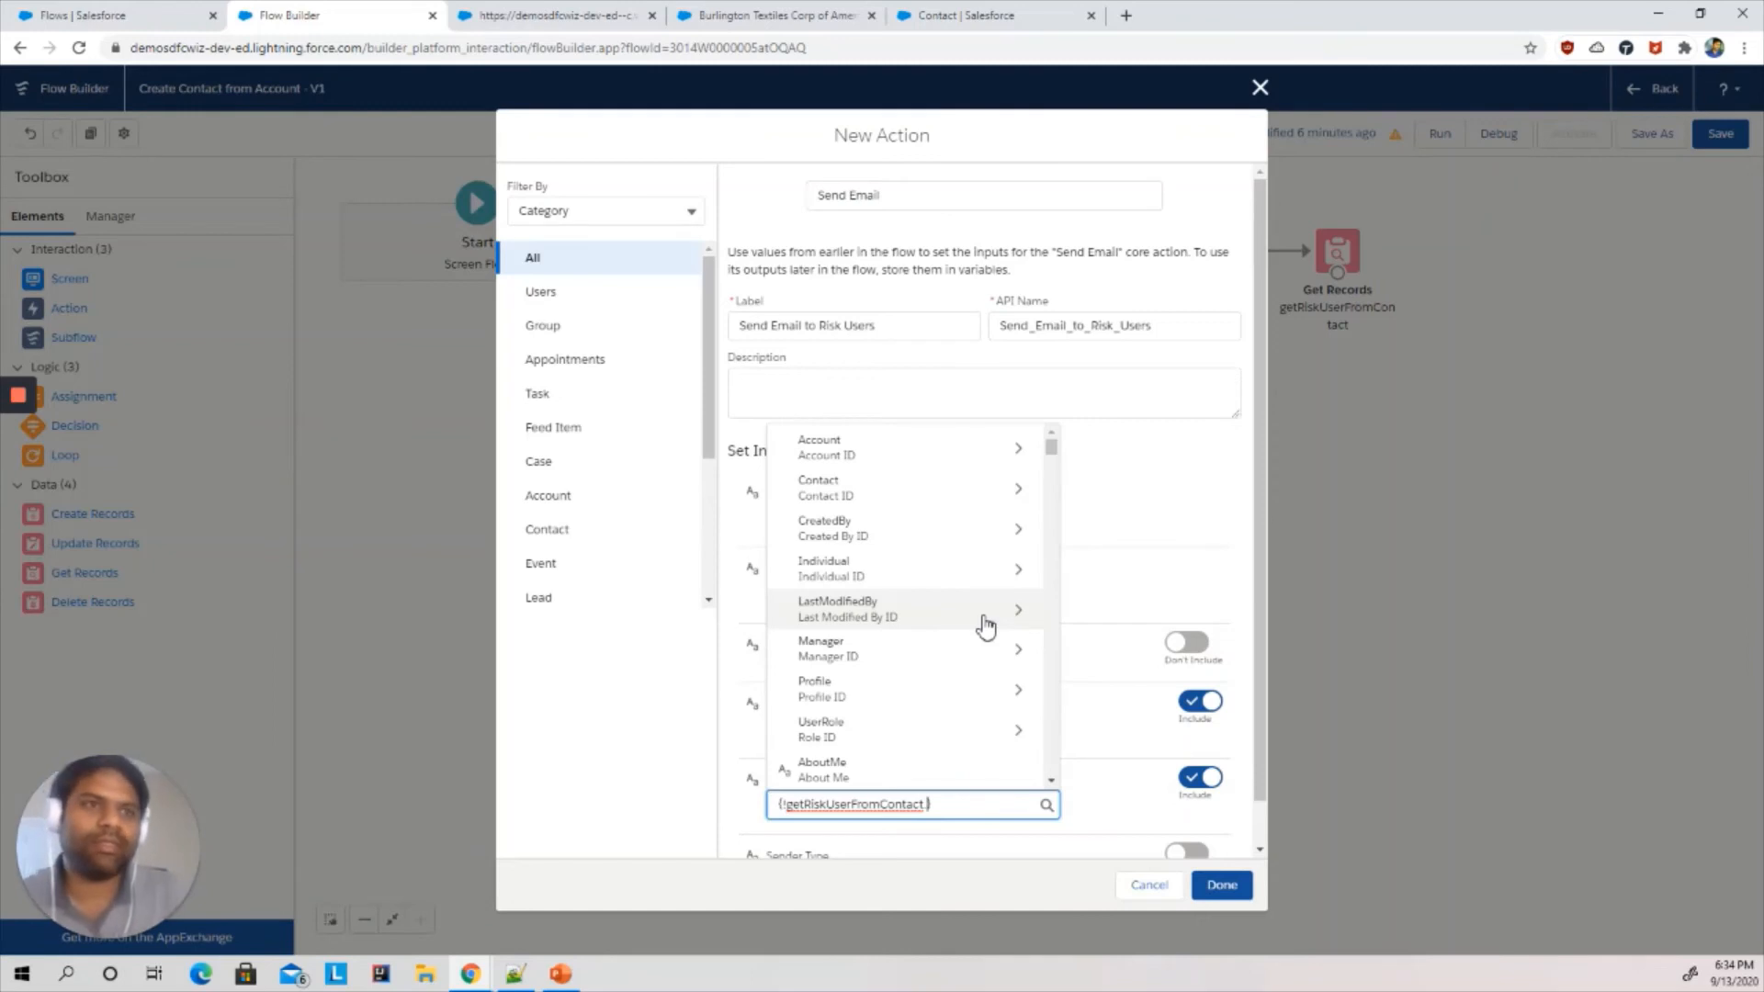
pyautogui.write('em')
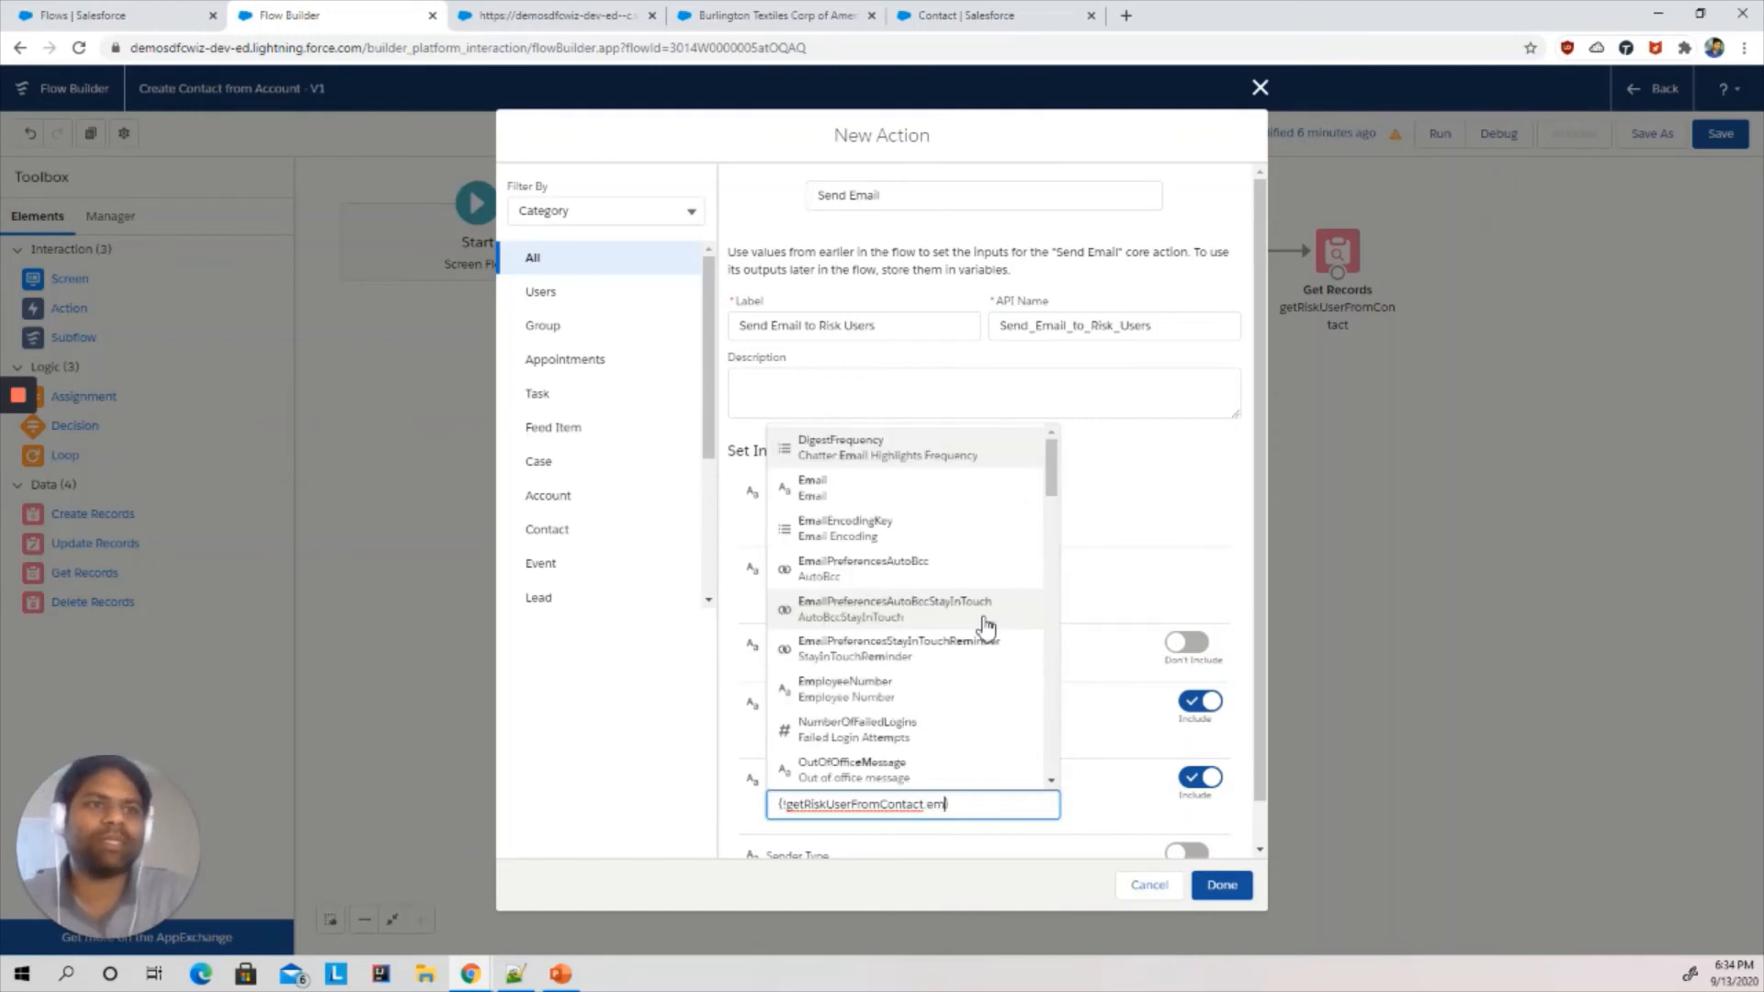
pyautogui.click(817, 490)
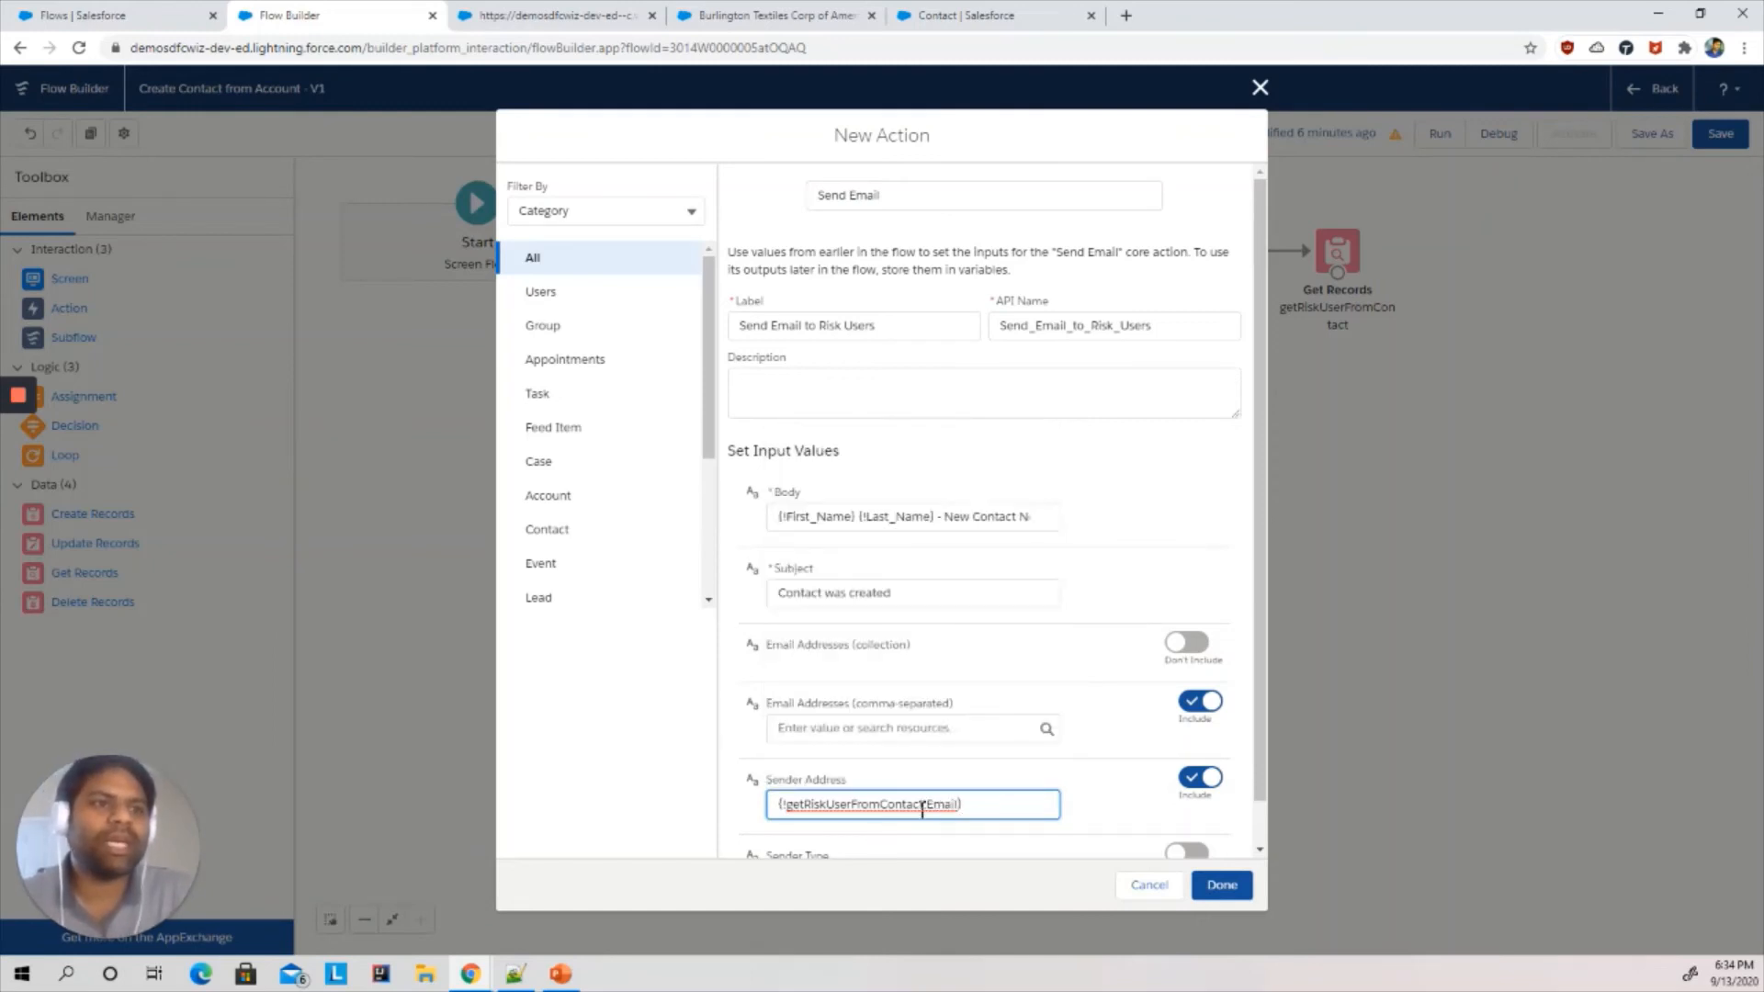
# - Enter the recipient's e-mail address in the comma-separated email addresses field
pyautogui.click(859, 728)
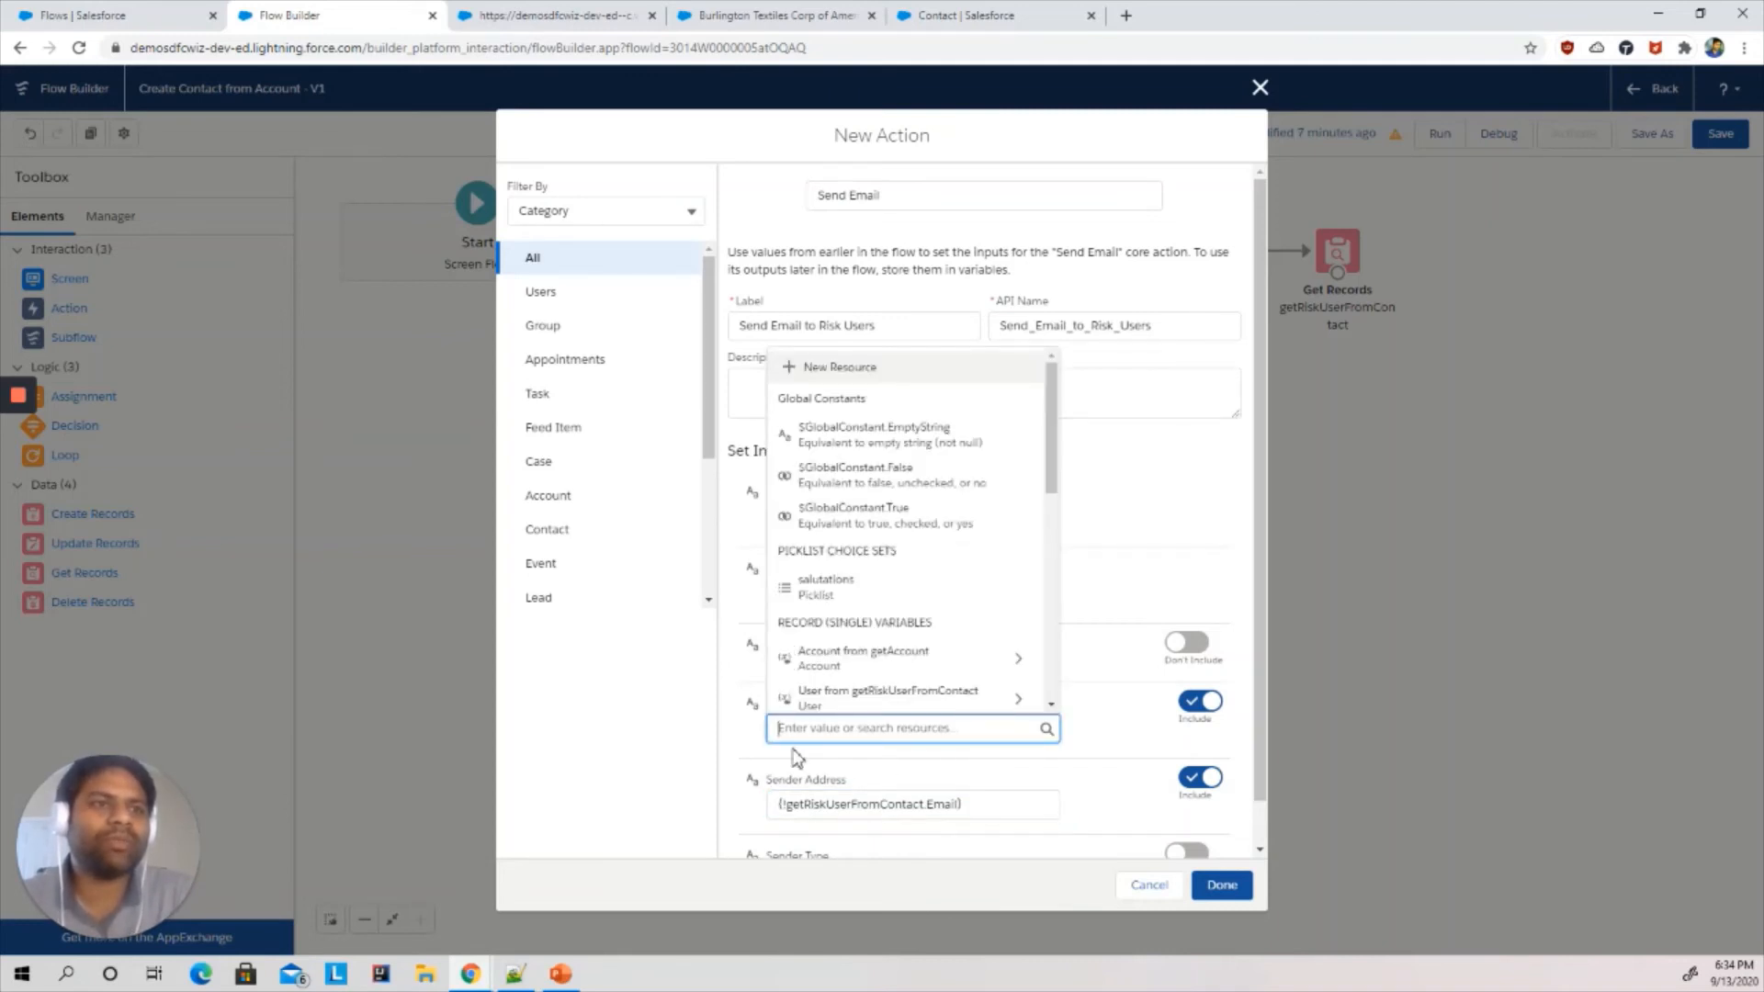
pyautogui.click(737, 741)
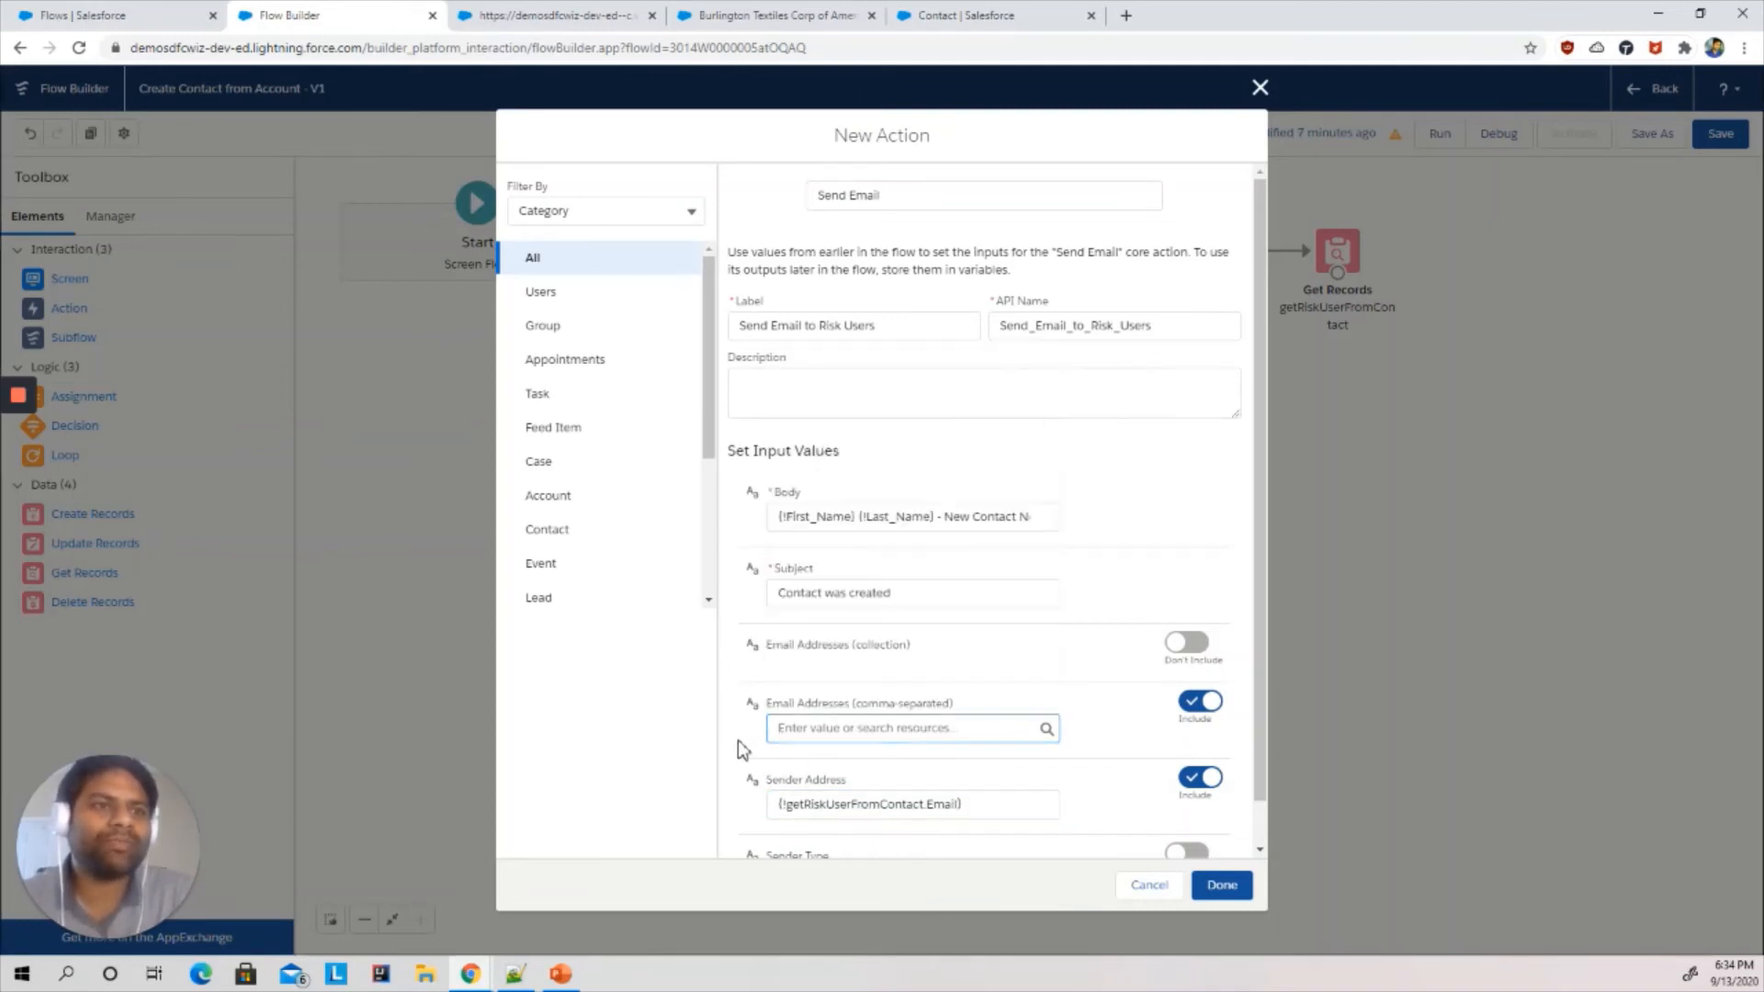
pyautogui.click(827, 735)
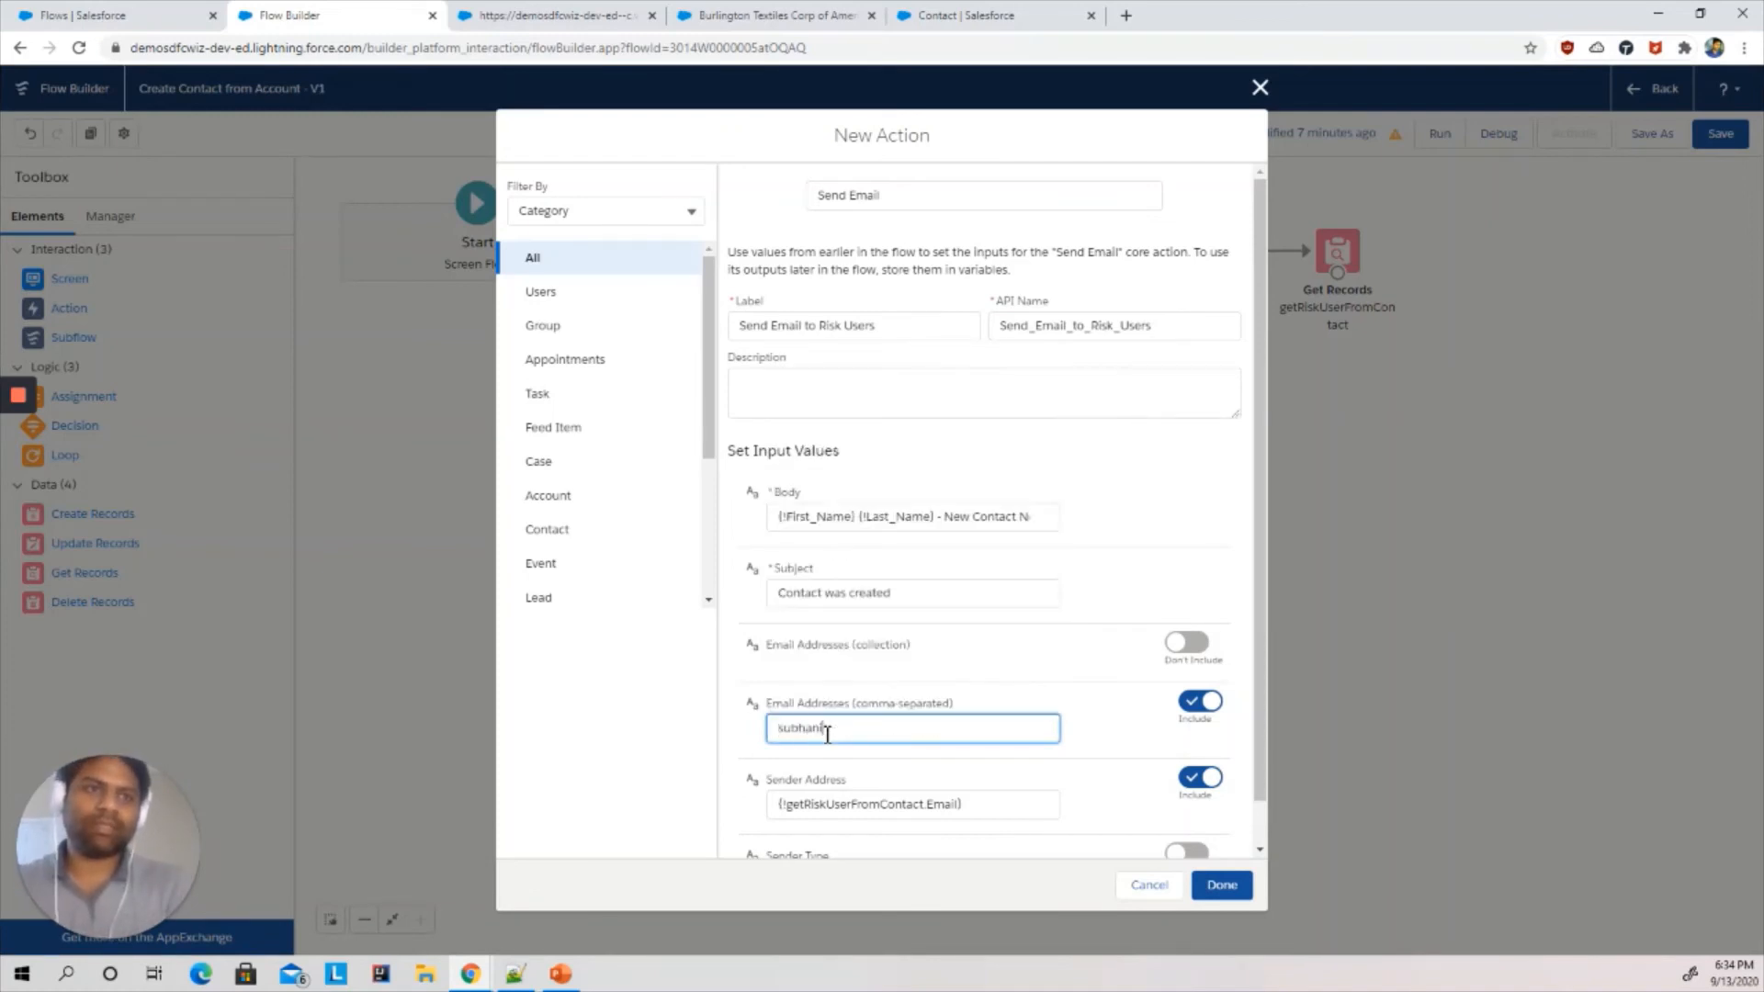
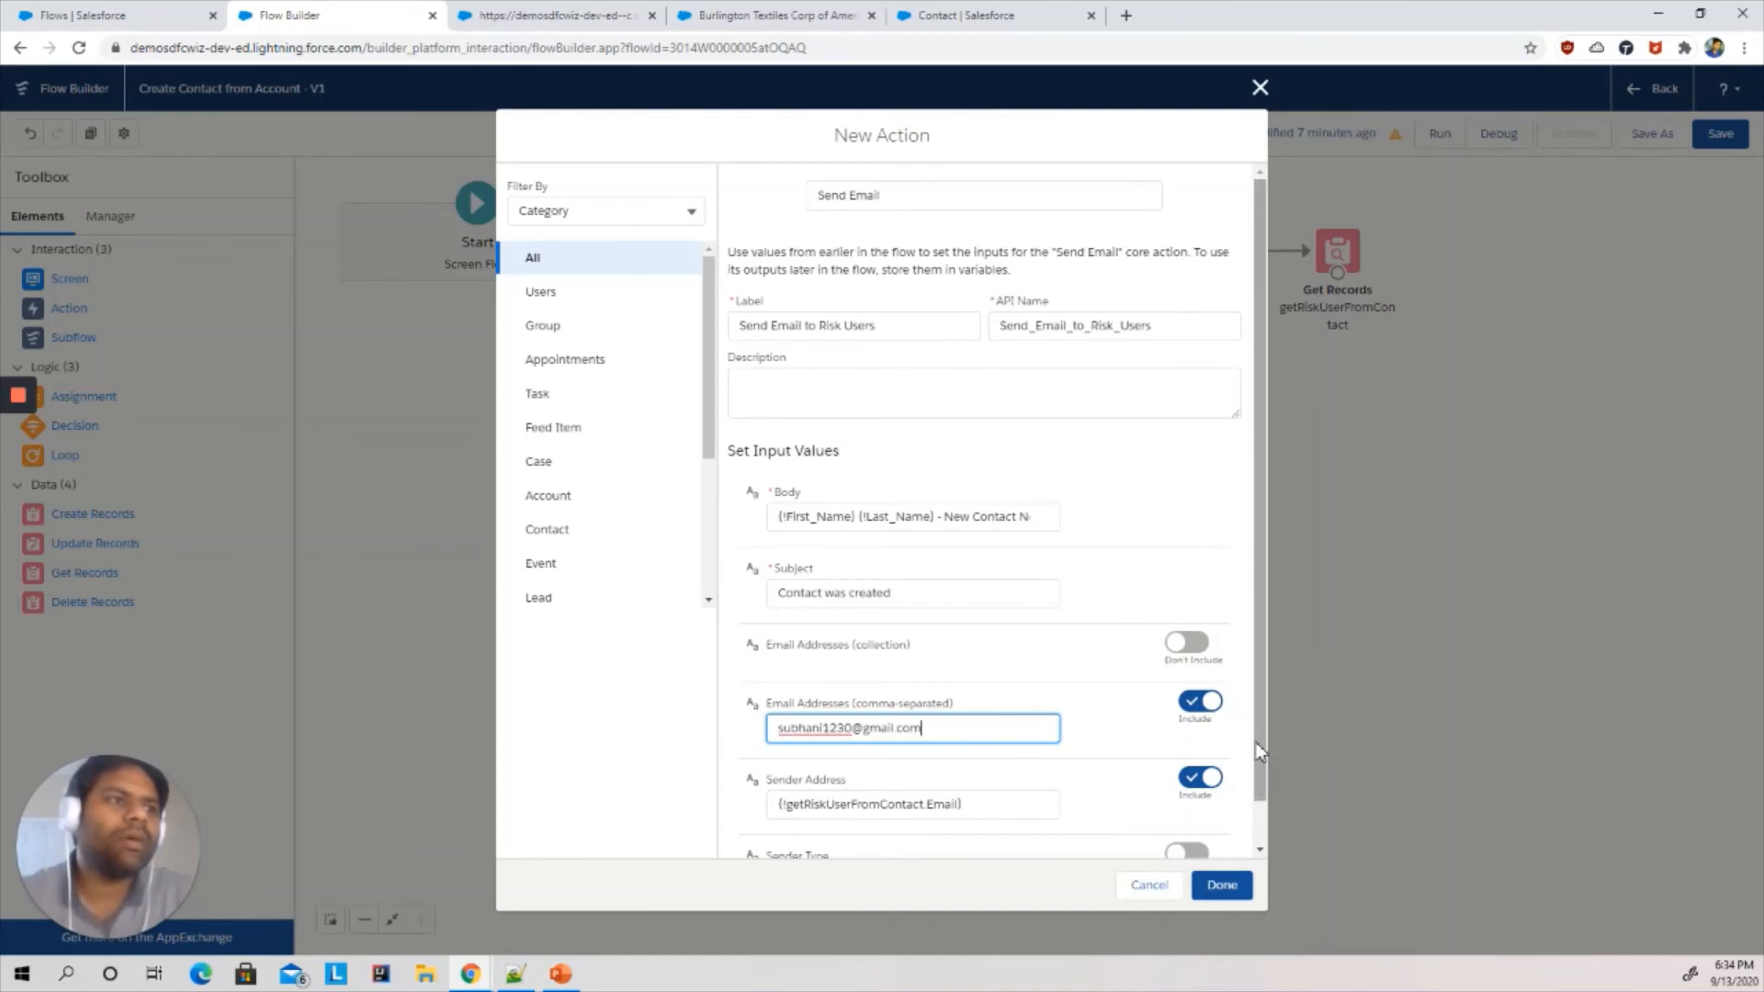
# - Finish the Send Email action and connect it after the getRiskUserFromContact lookup
pyautogui.moveTo(1259, 749); pyautogui.dragTo(1259, 844)
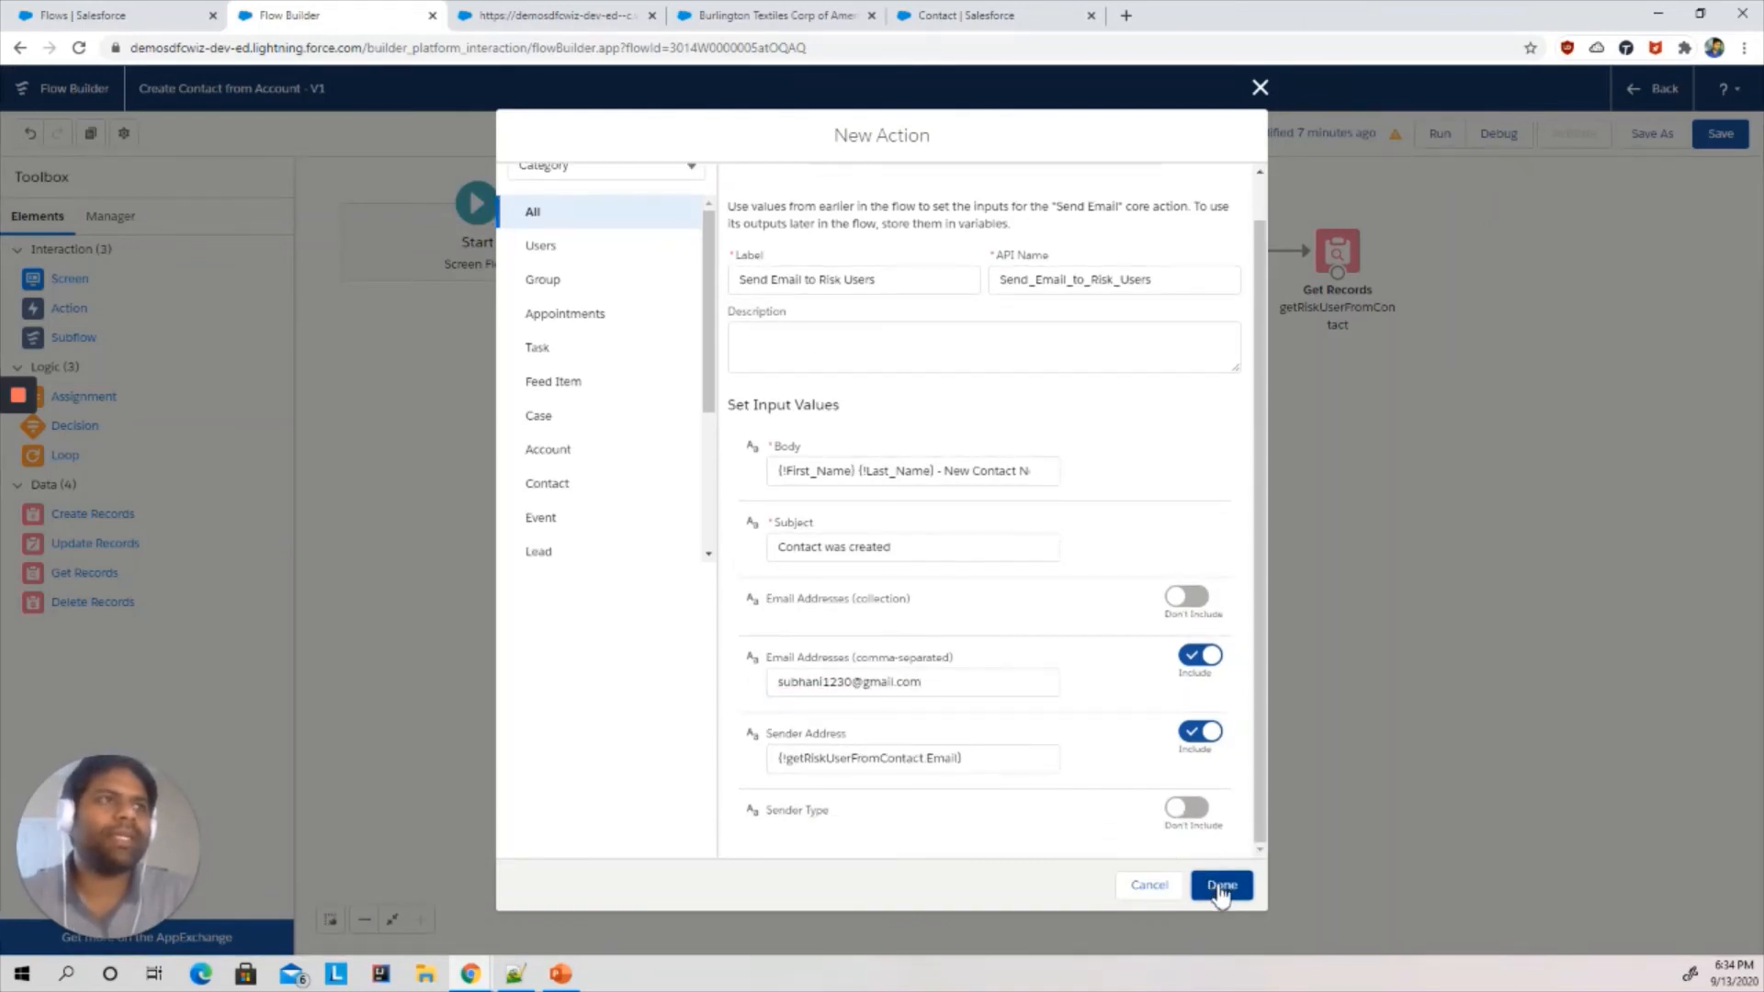
pyautogui.click(1220, 887)
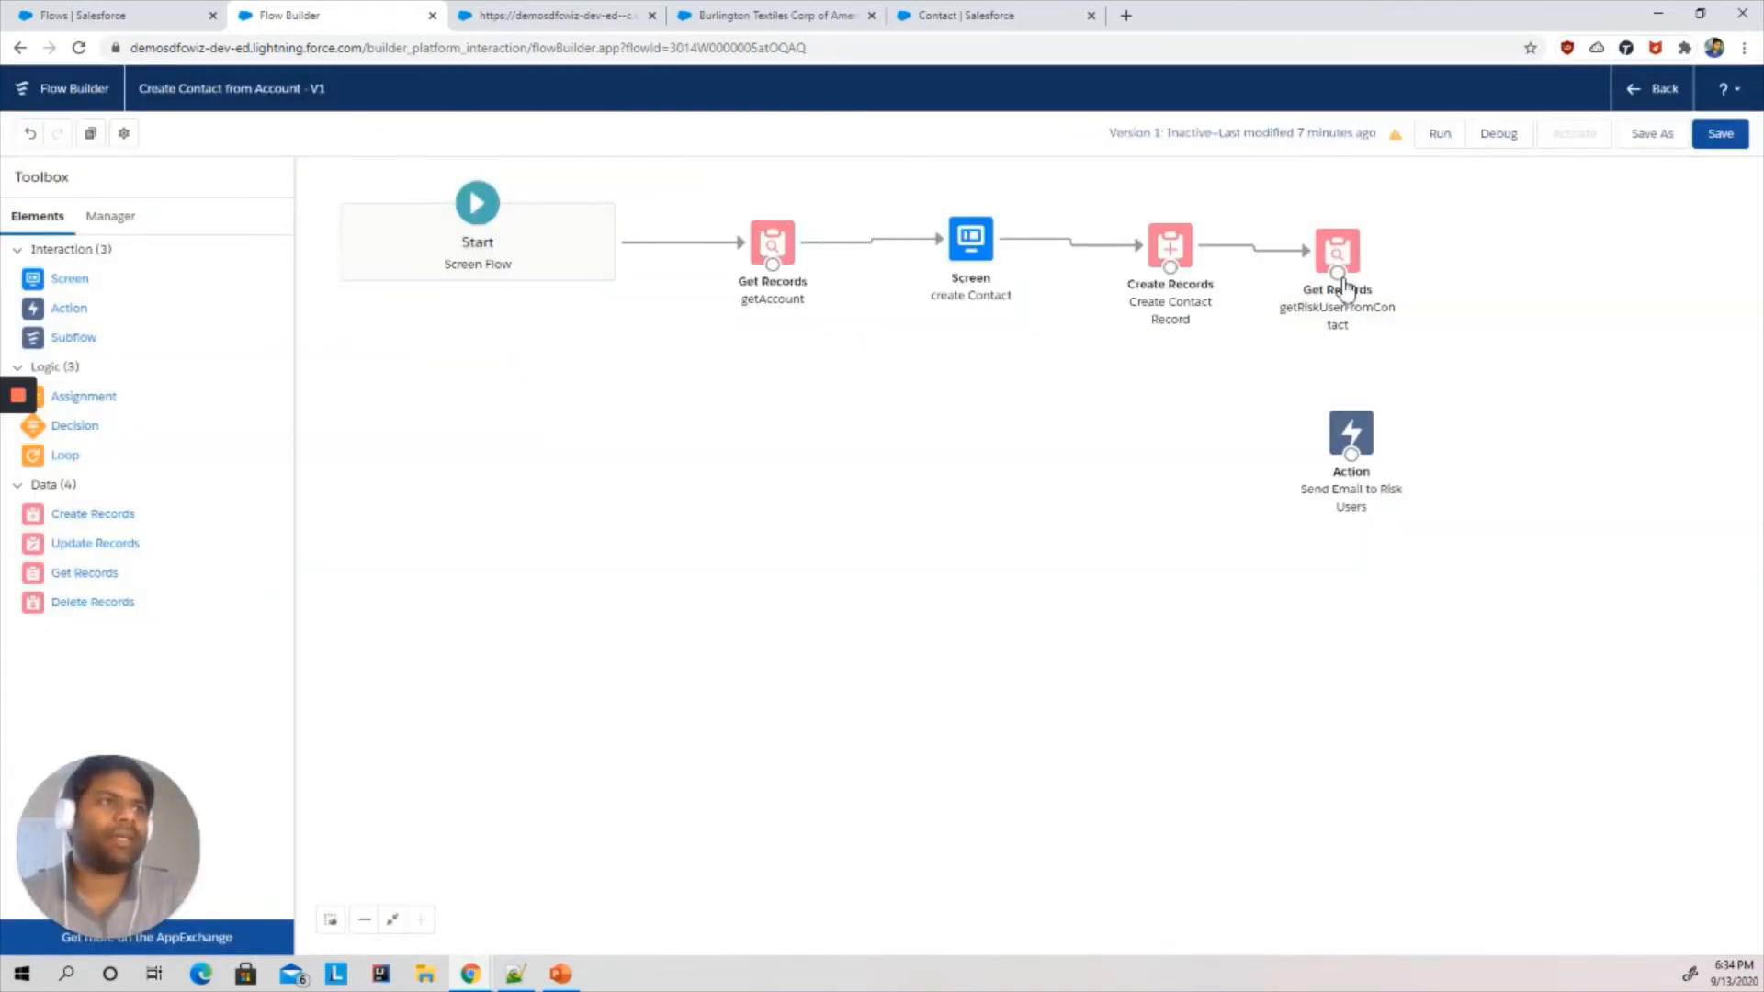
pyautogui.moveTo(1340, 275); pyautogui.dragTo(1350, 430)
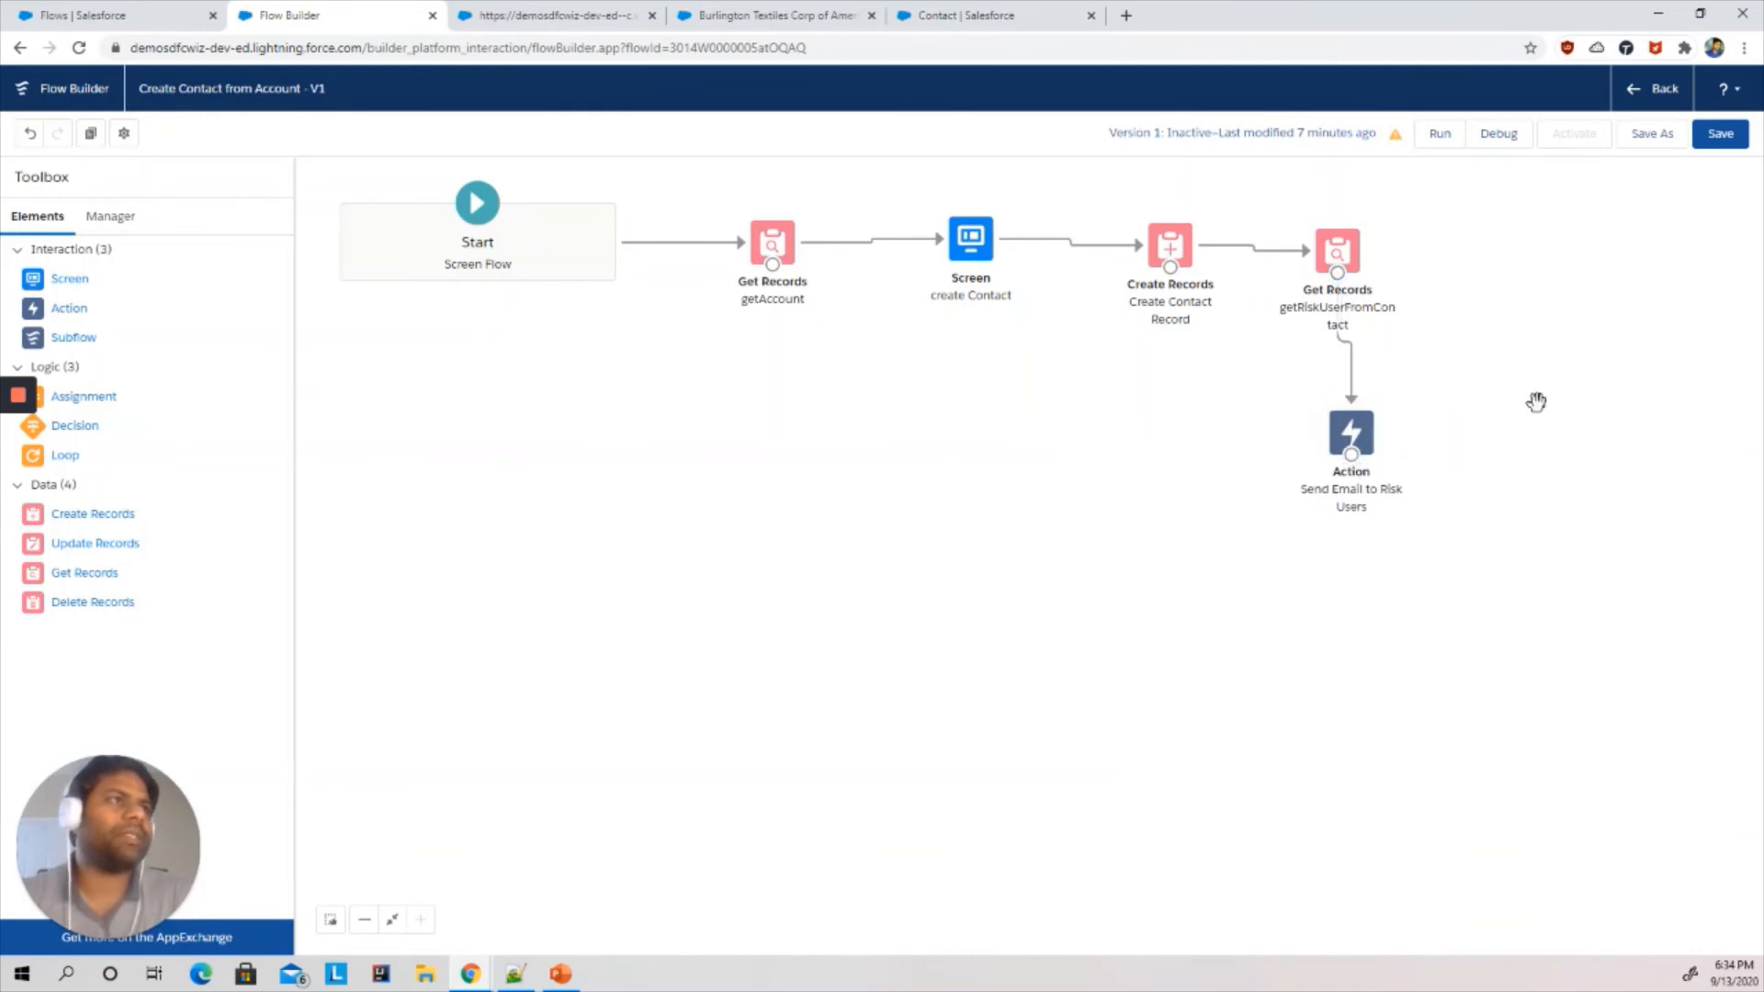
# - Save and activate the flow, dismiss the issues list, and leave Flow Builder
pyautogui.click(1721, 136)
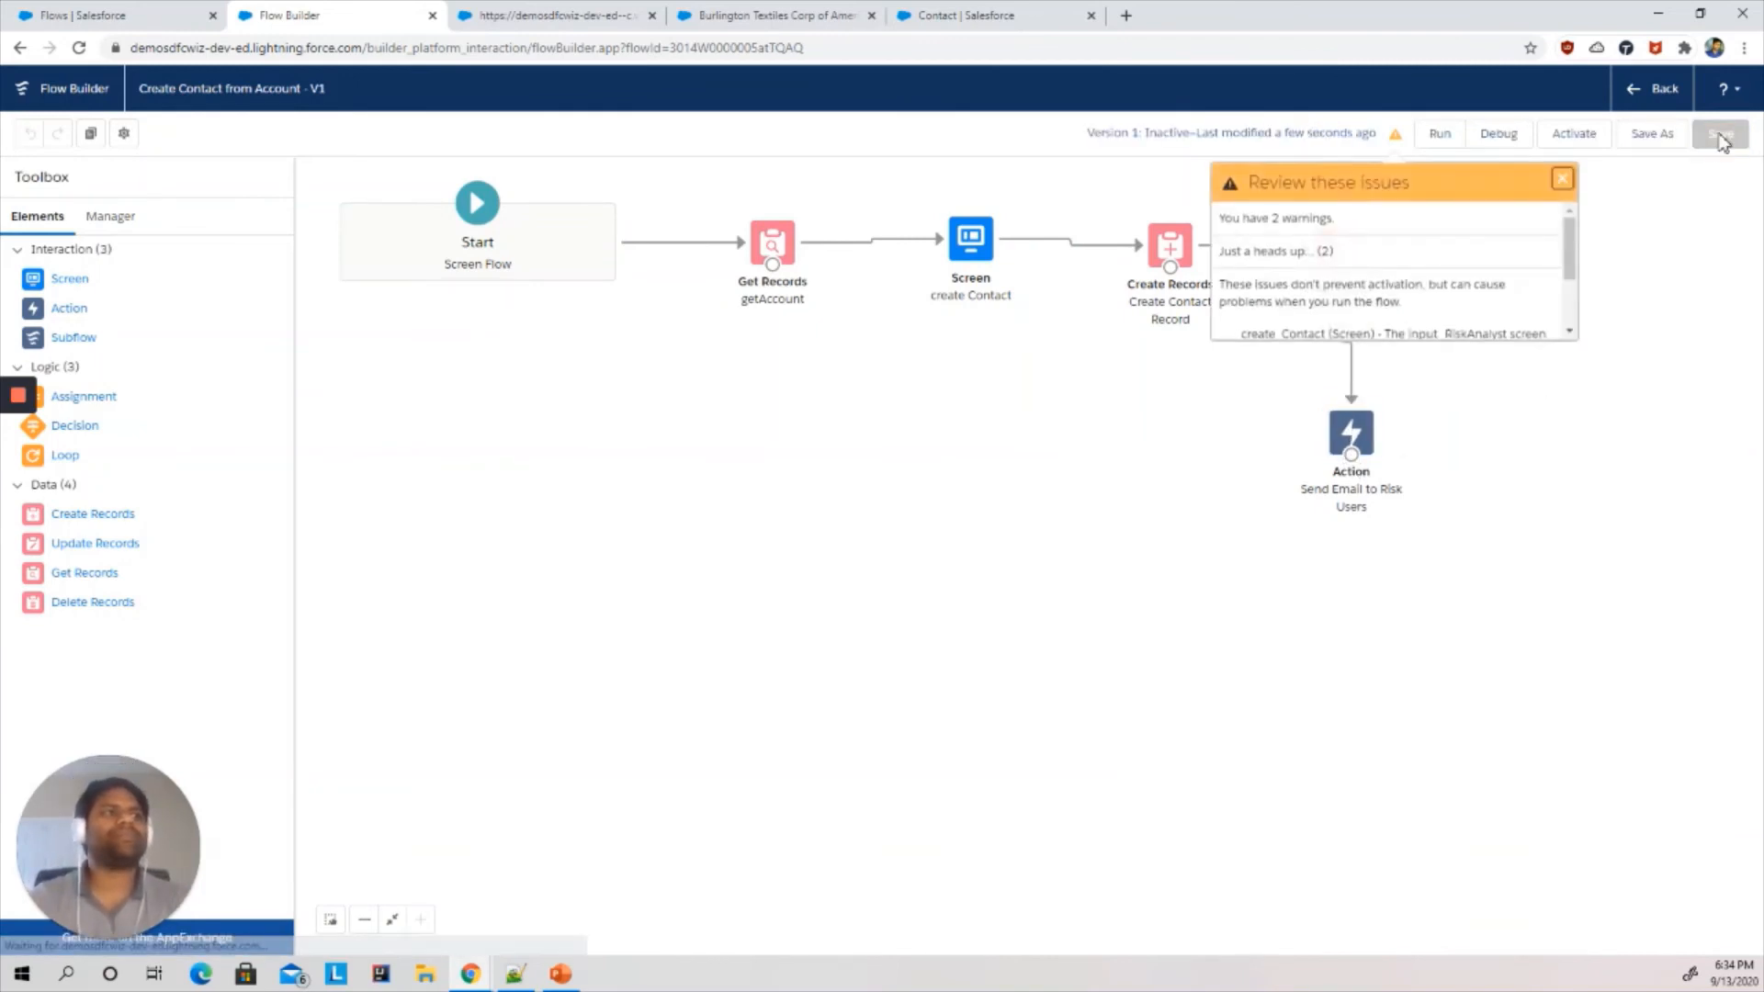
pyautogui.click(1563, 181)
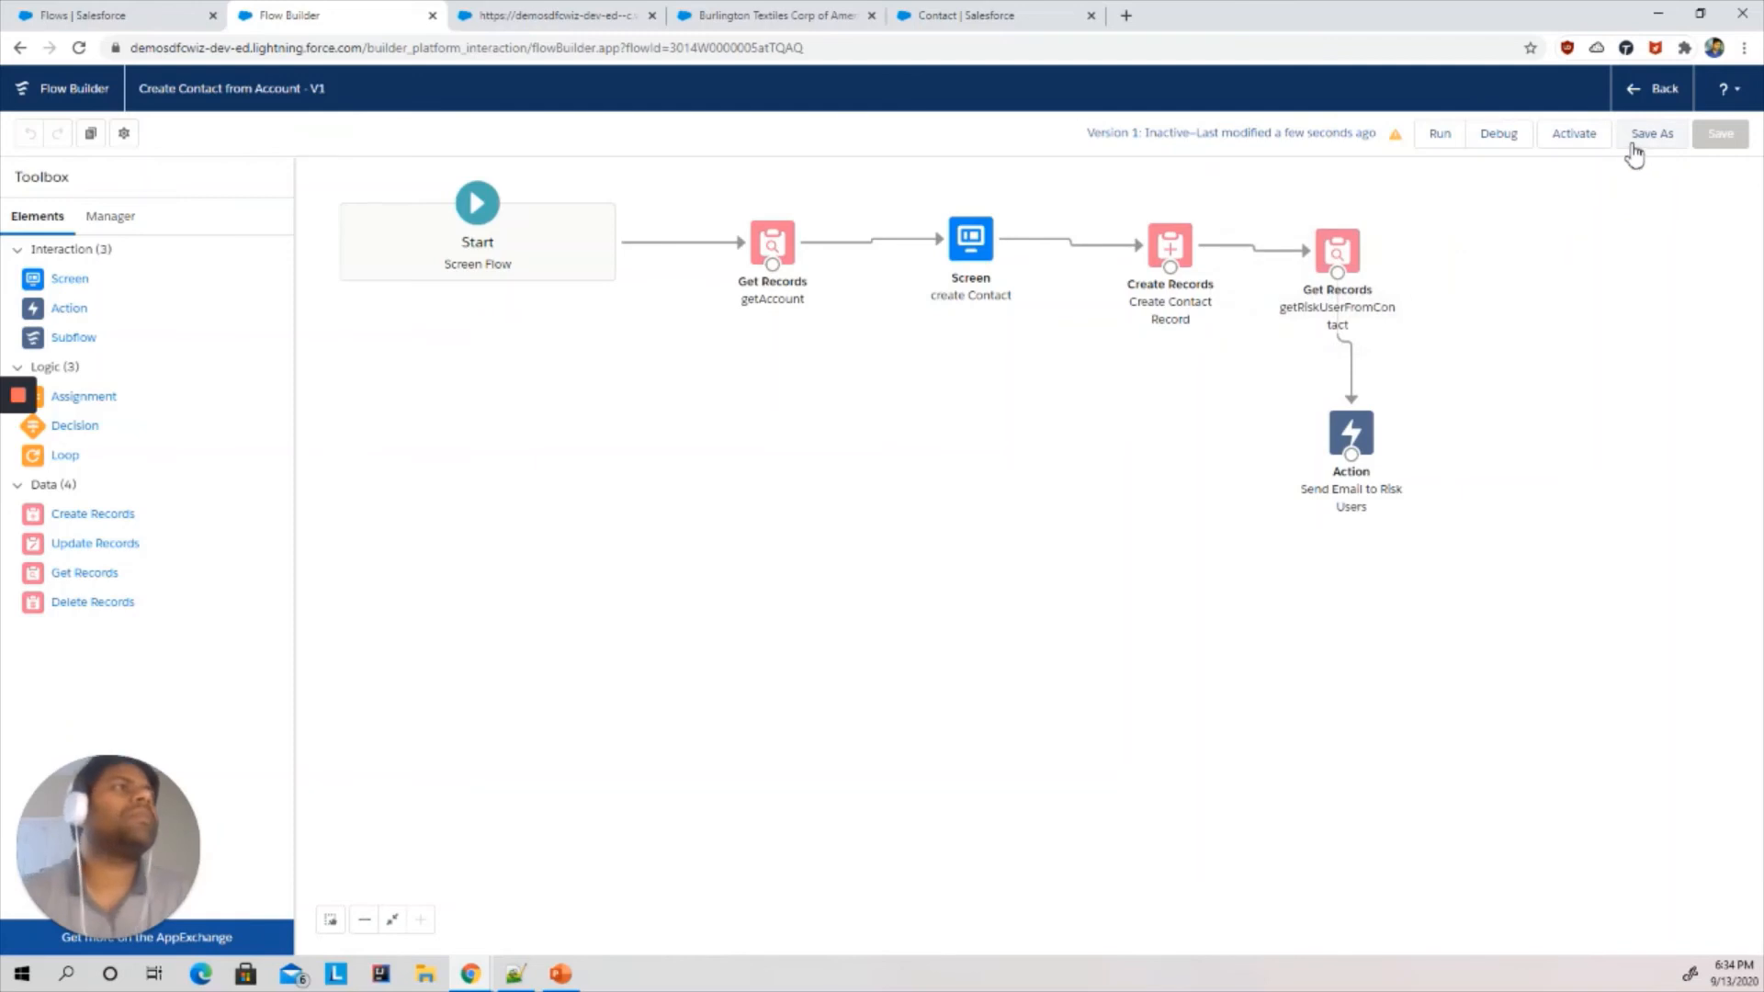
pyautogui.click(1573, 135)
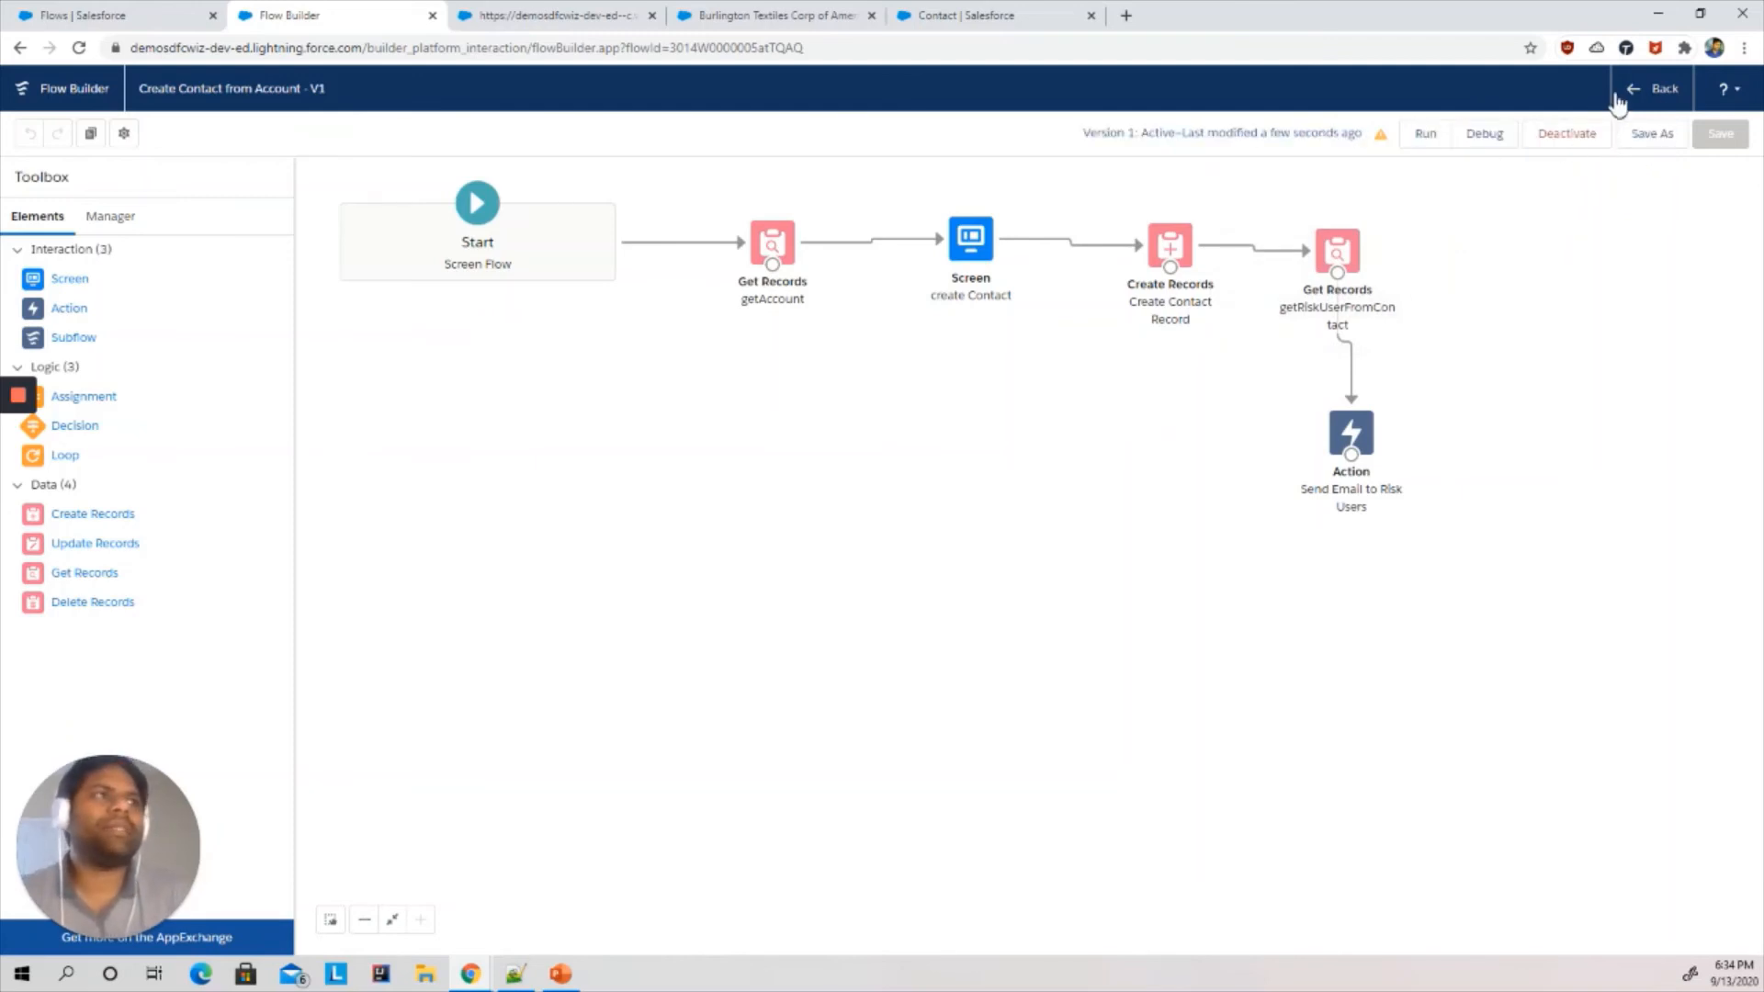
pyautogui.click(1654, 89)
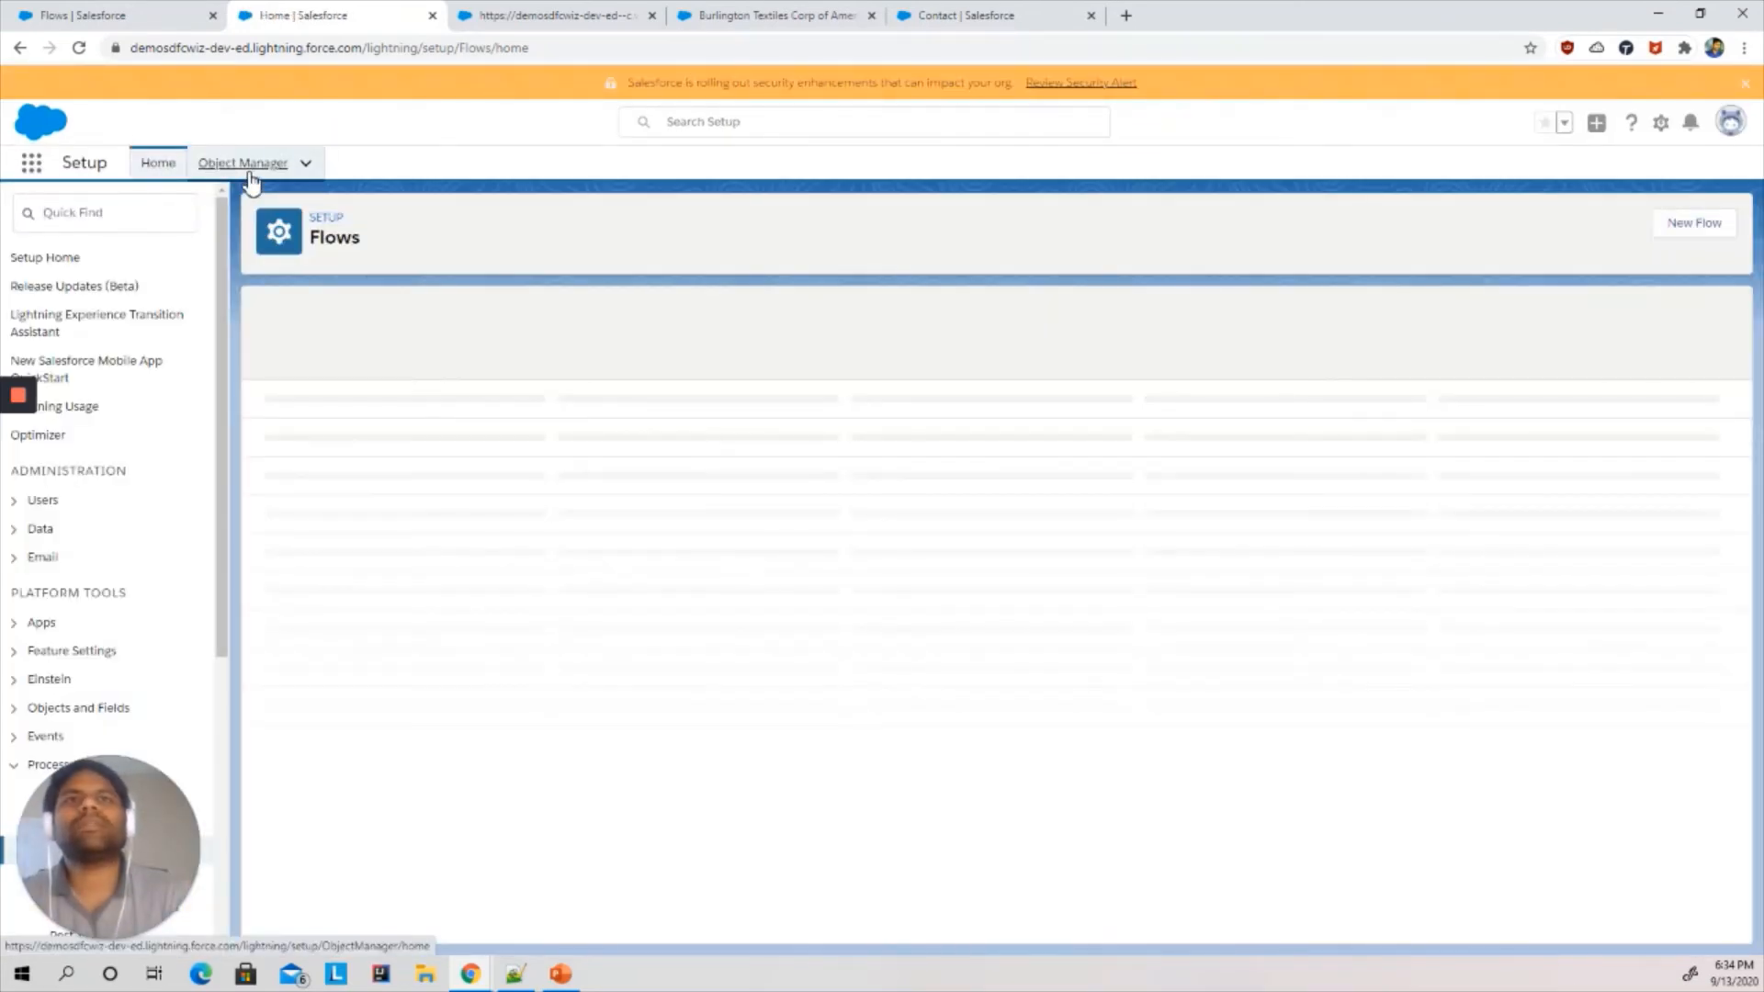
pyautogui.click(245, 165)
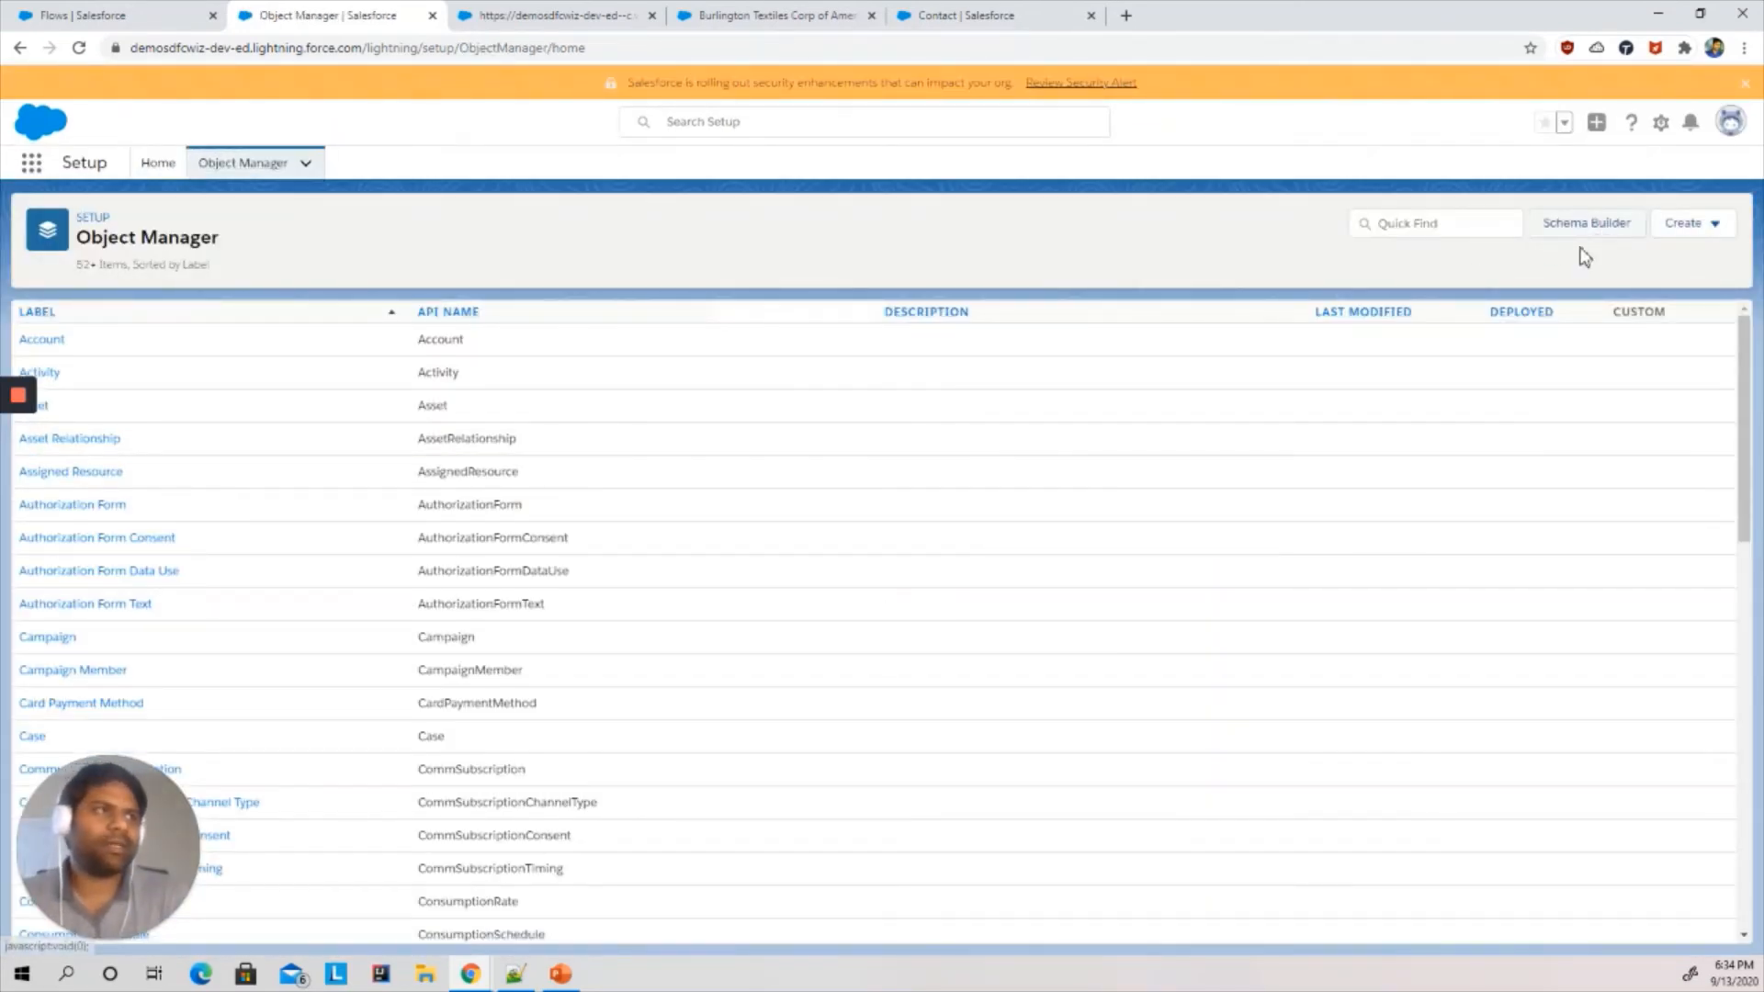
pyautogui.click(1407, 222)
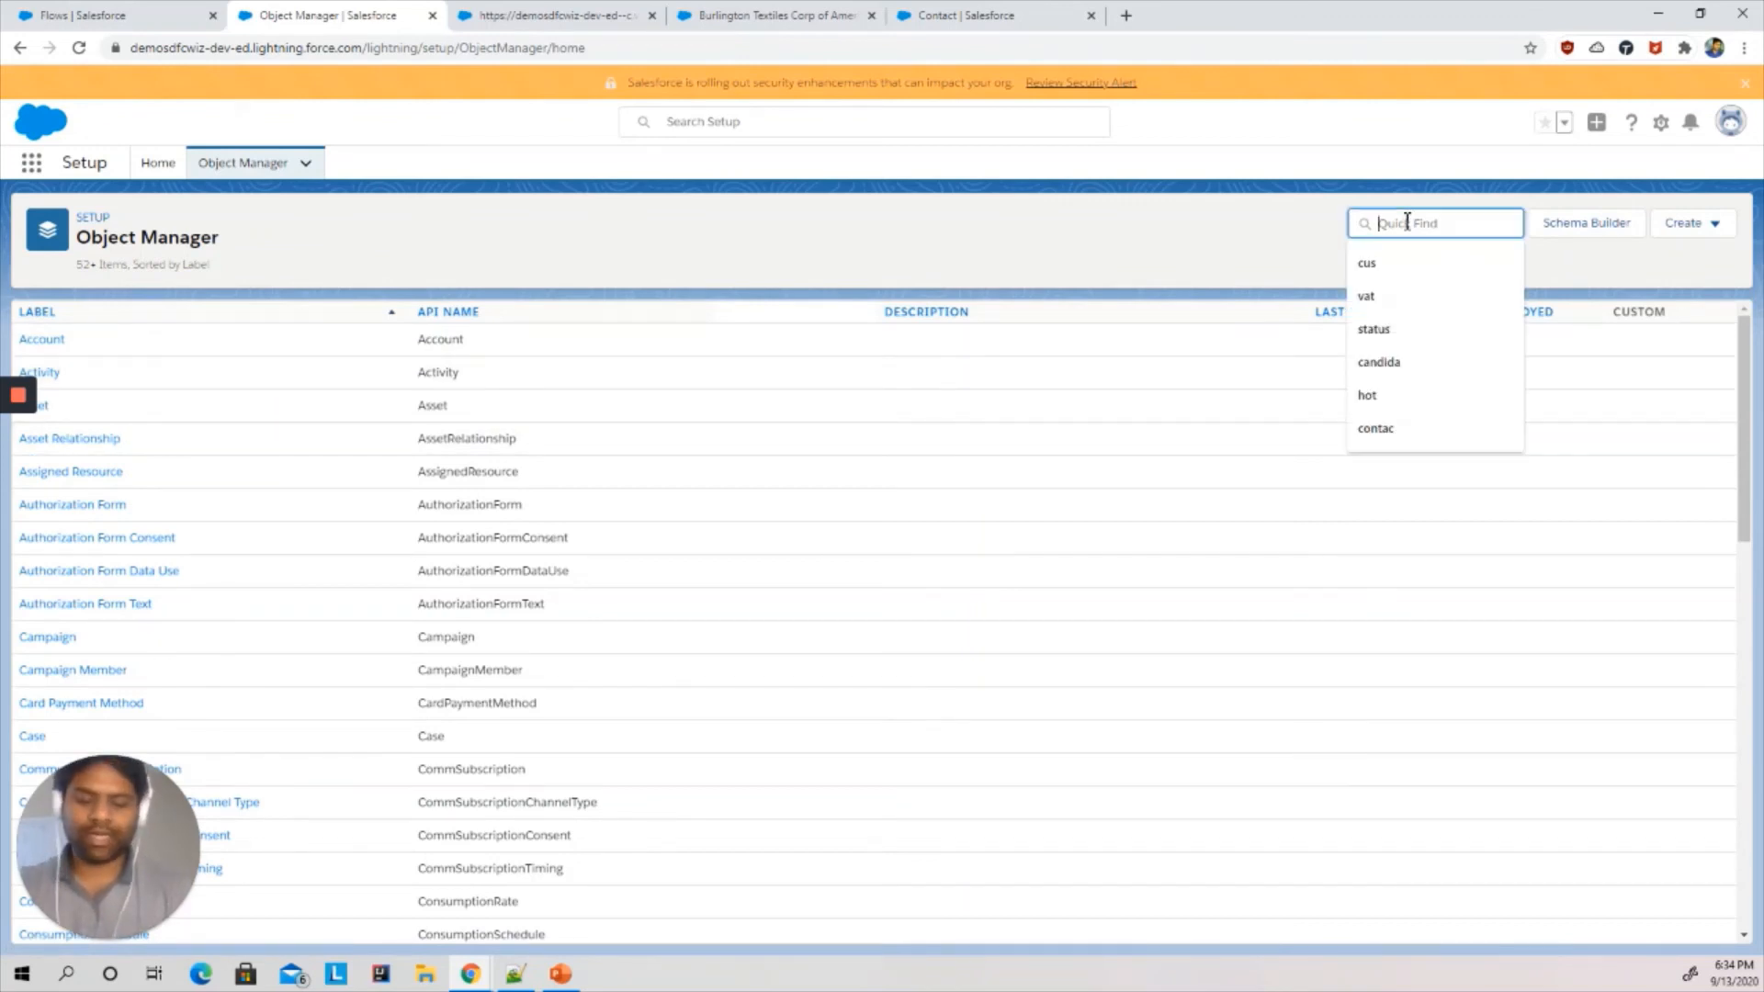
pyautogui.write('contac')
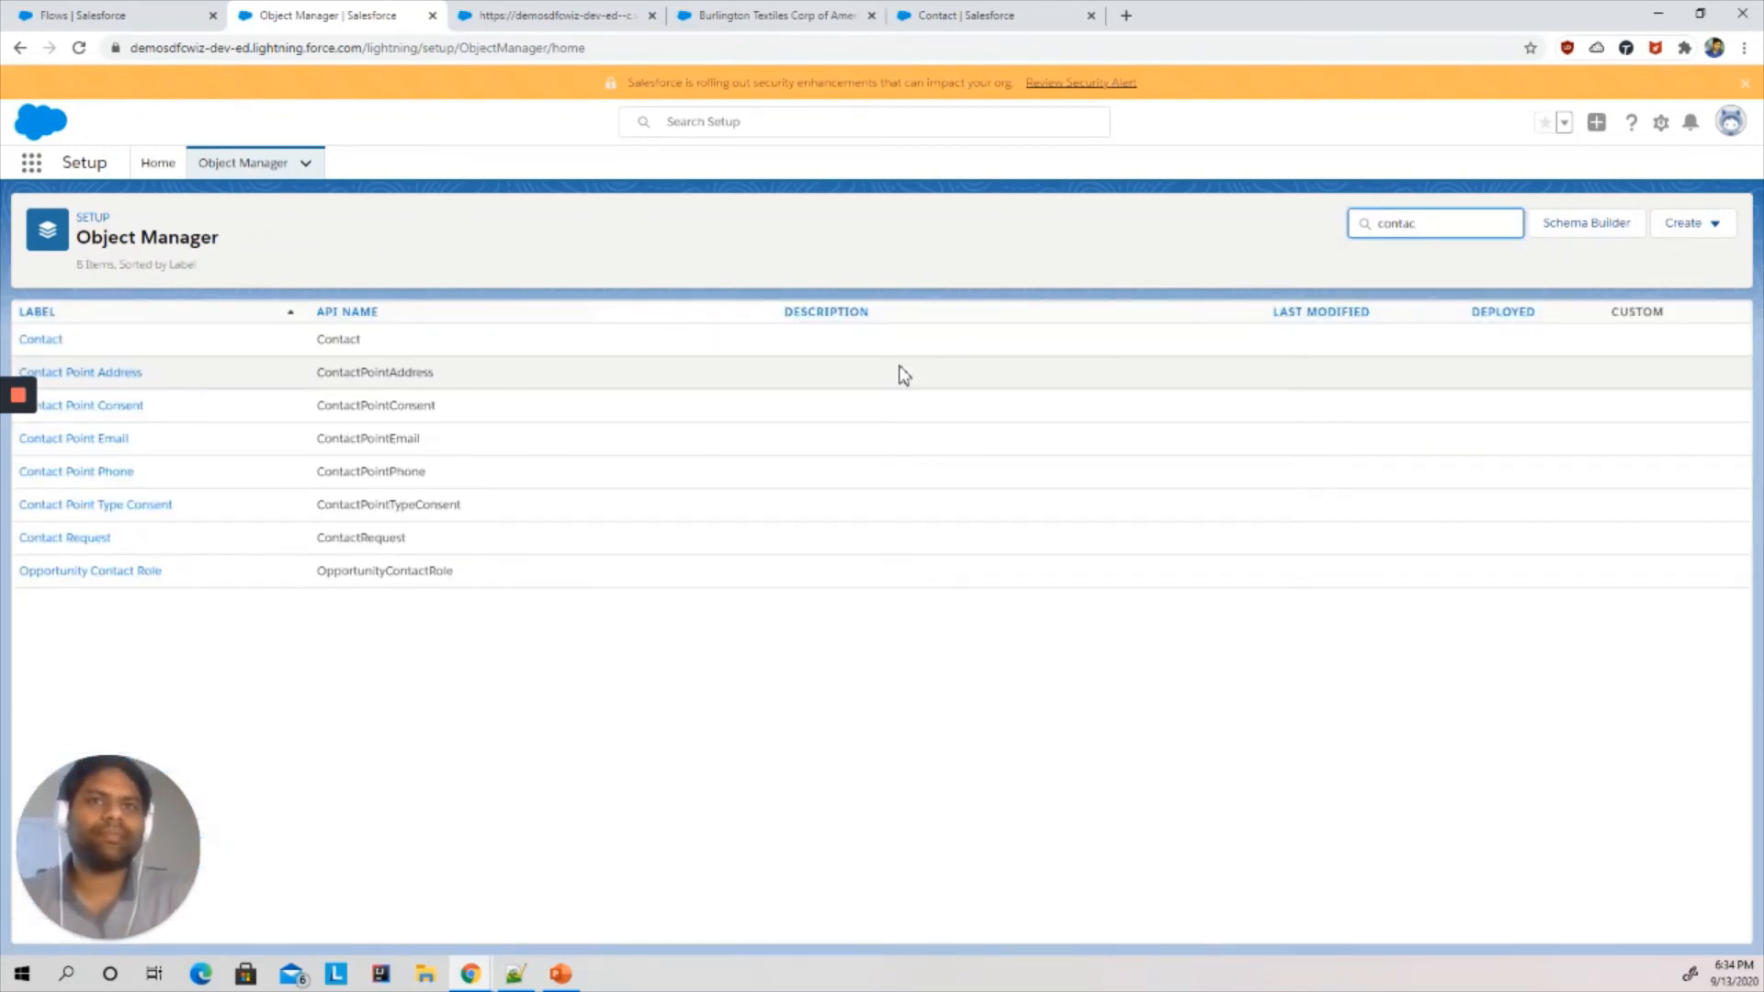
pyautogui.click(53, 342)
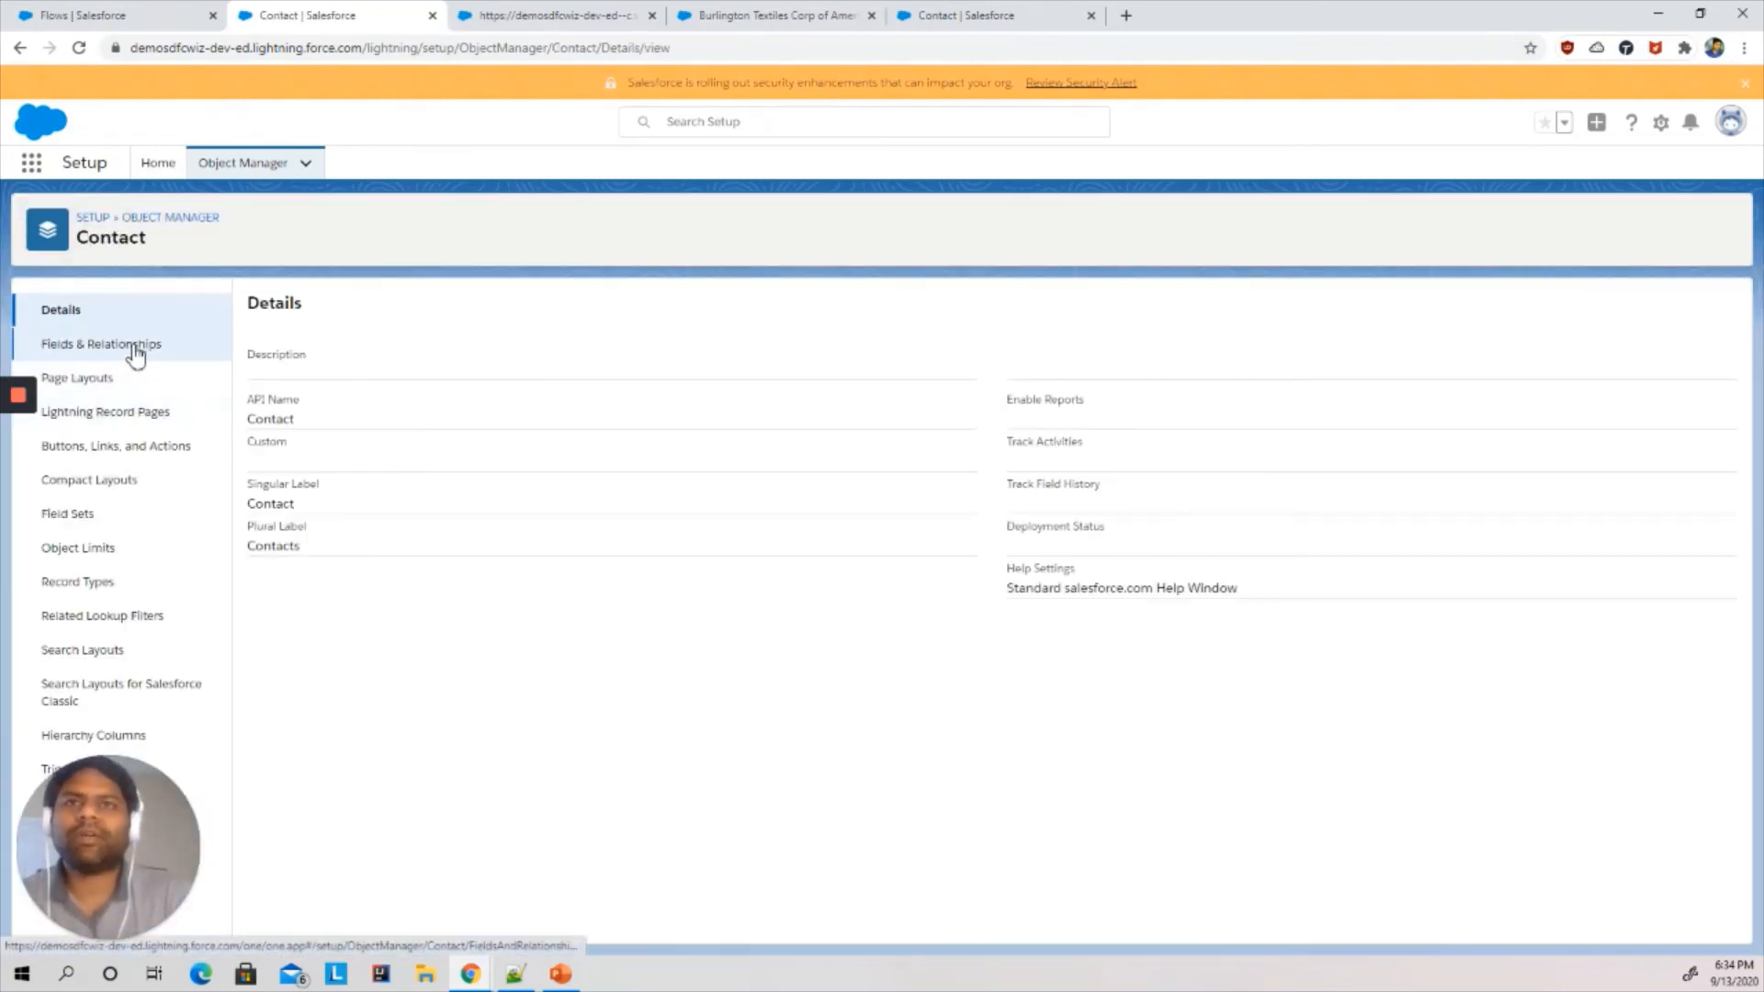
pyautogui.click(127, 450)
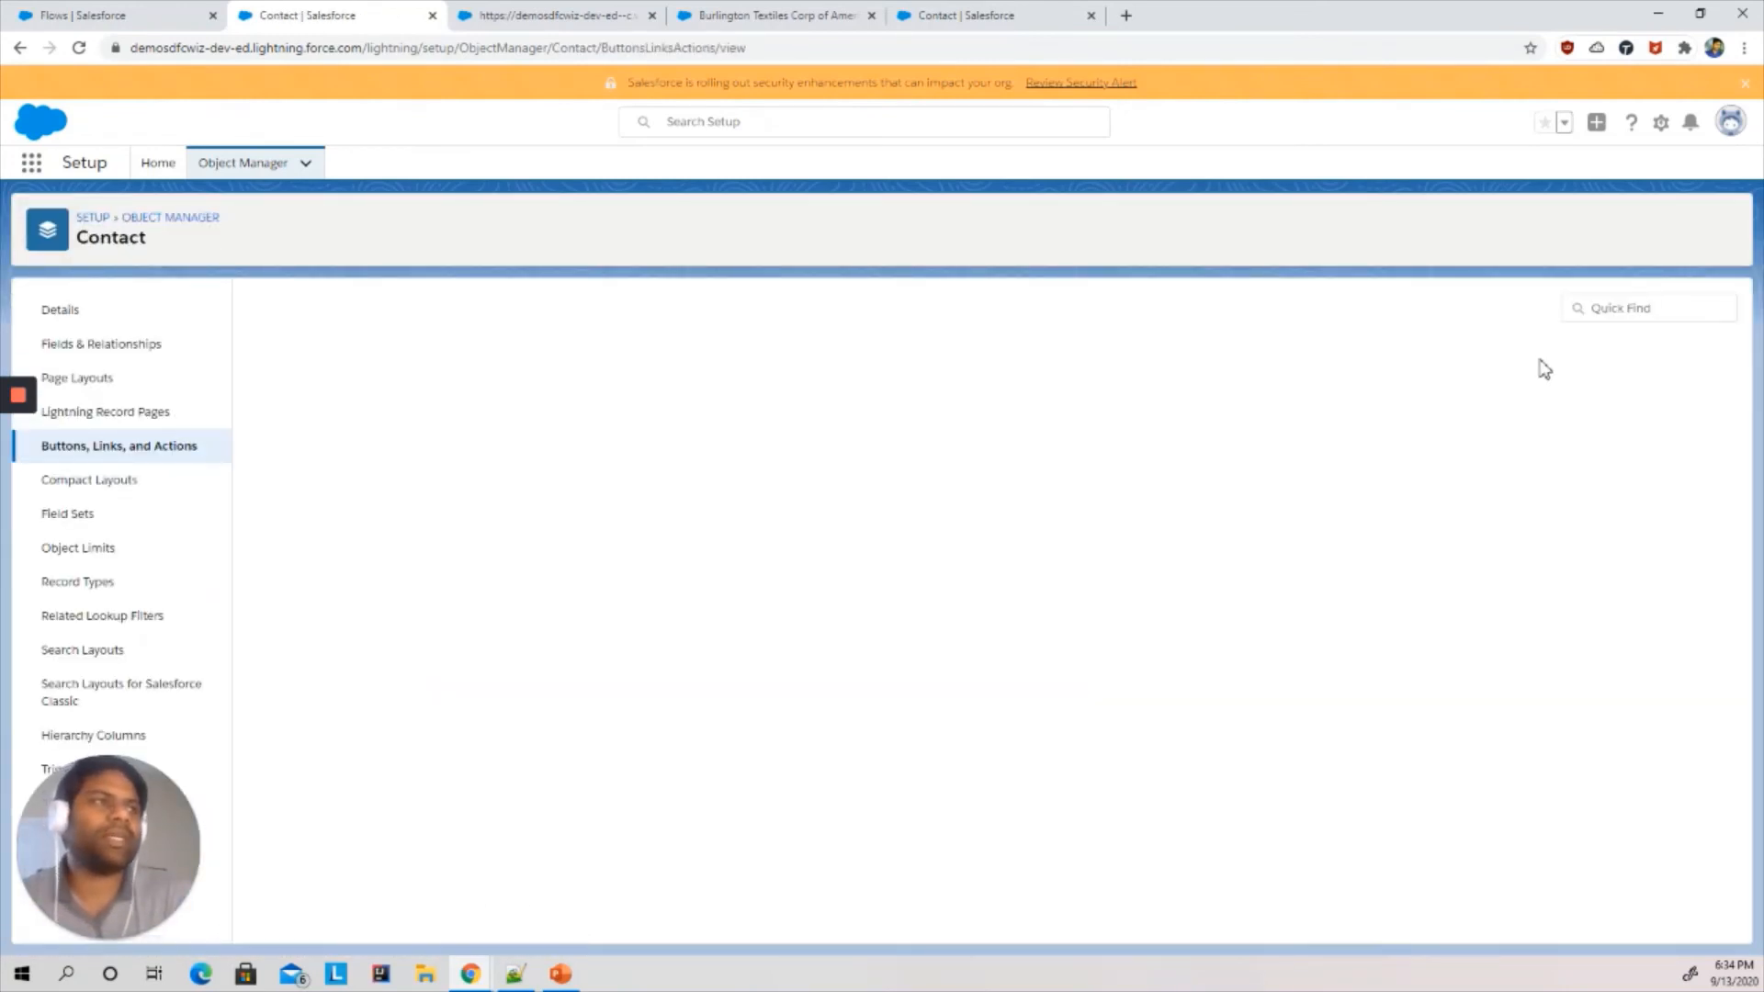
pyautogui.click(1557, 314)
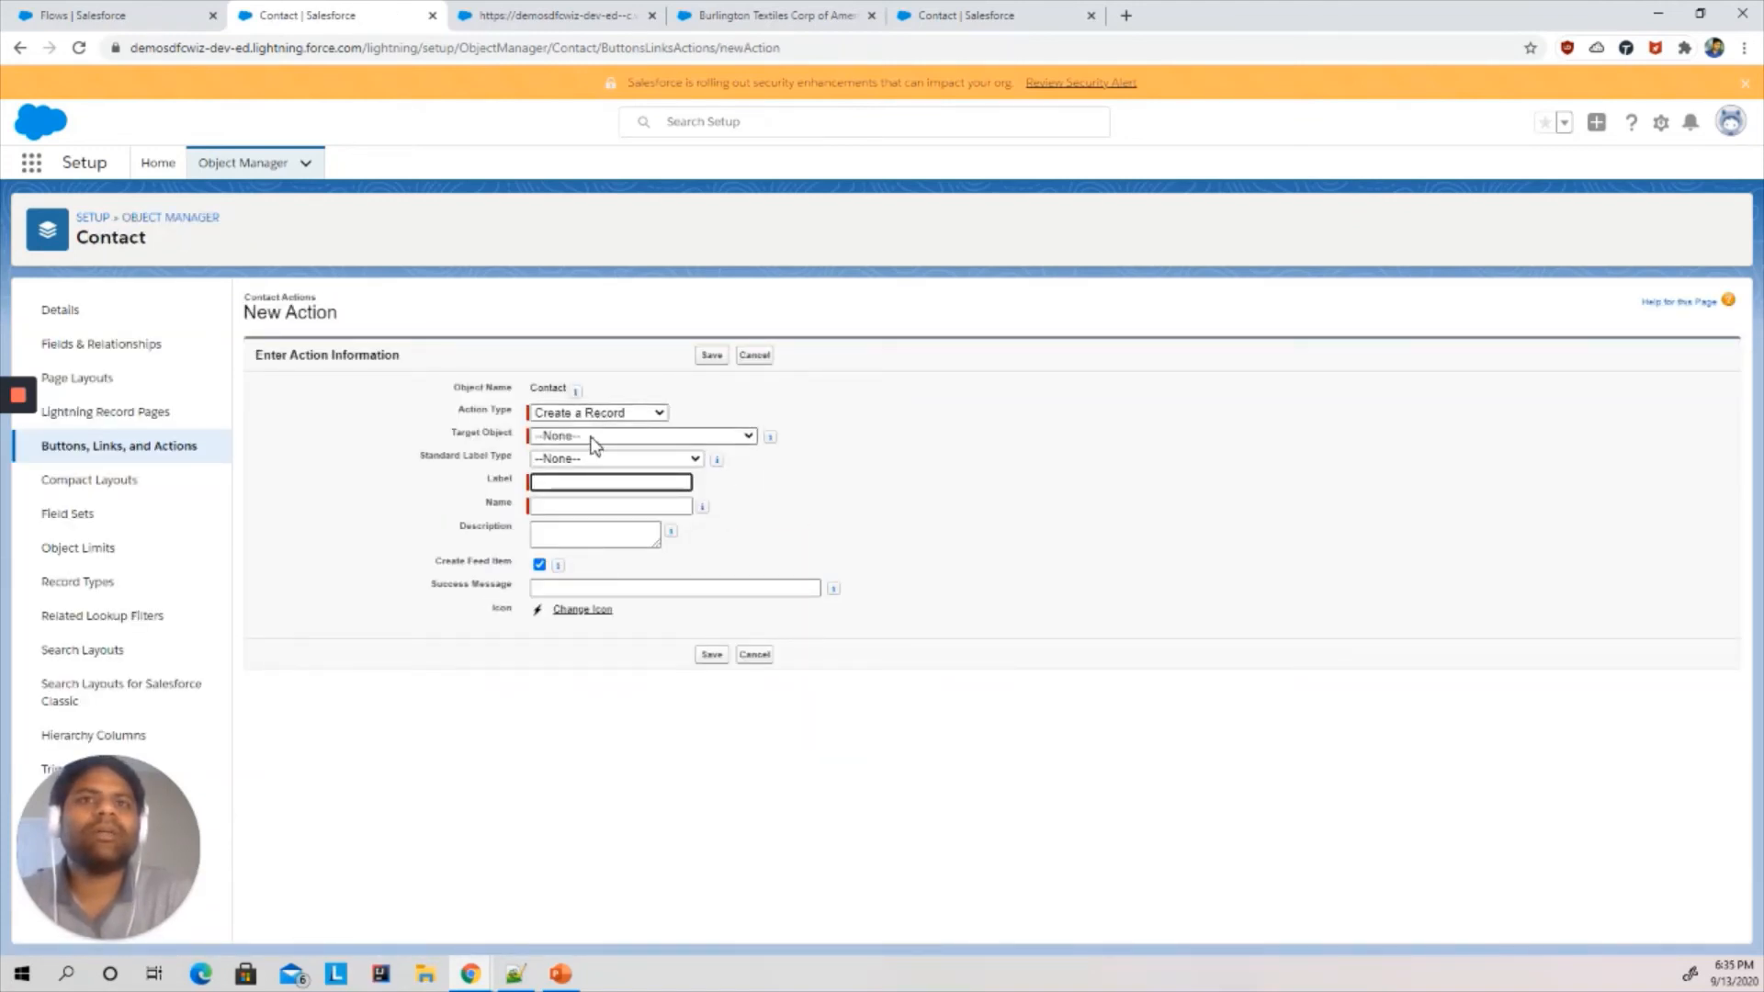
# - Start a new action on the Account object in Object Manager
pyautogui.click(241, 162)
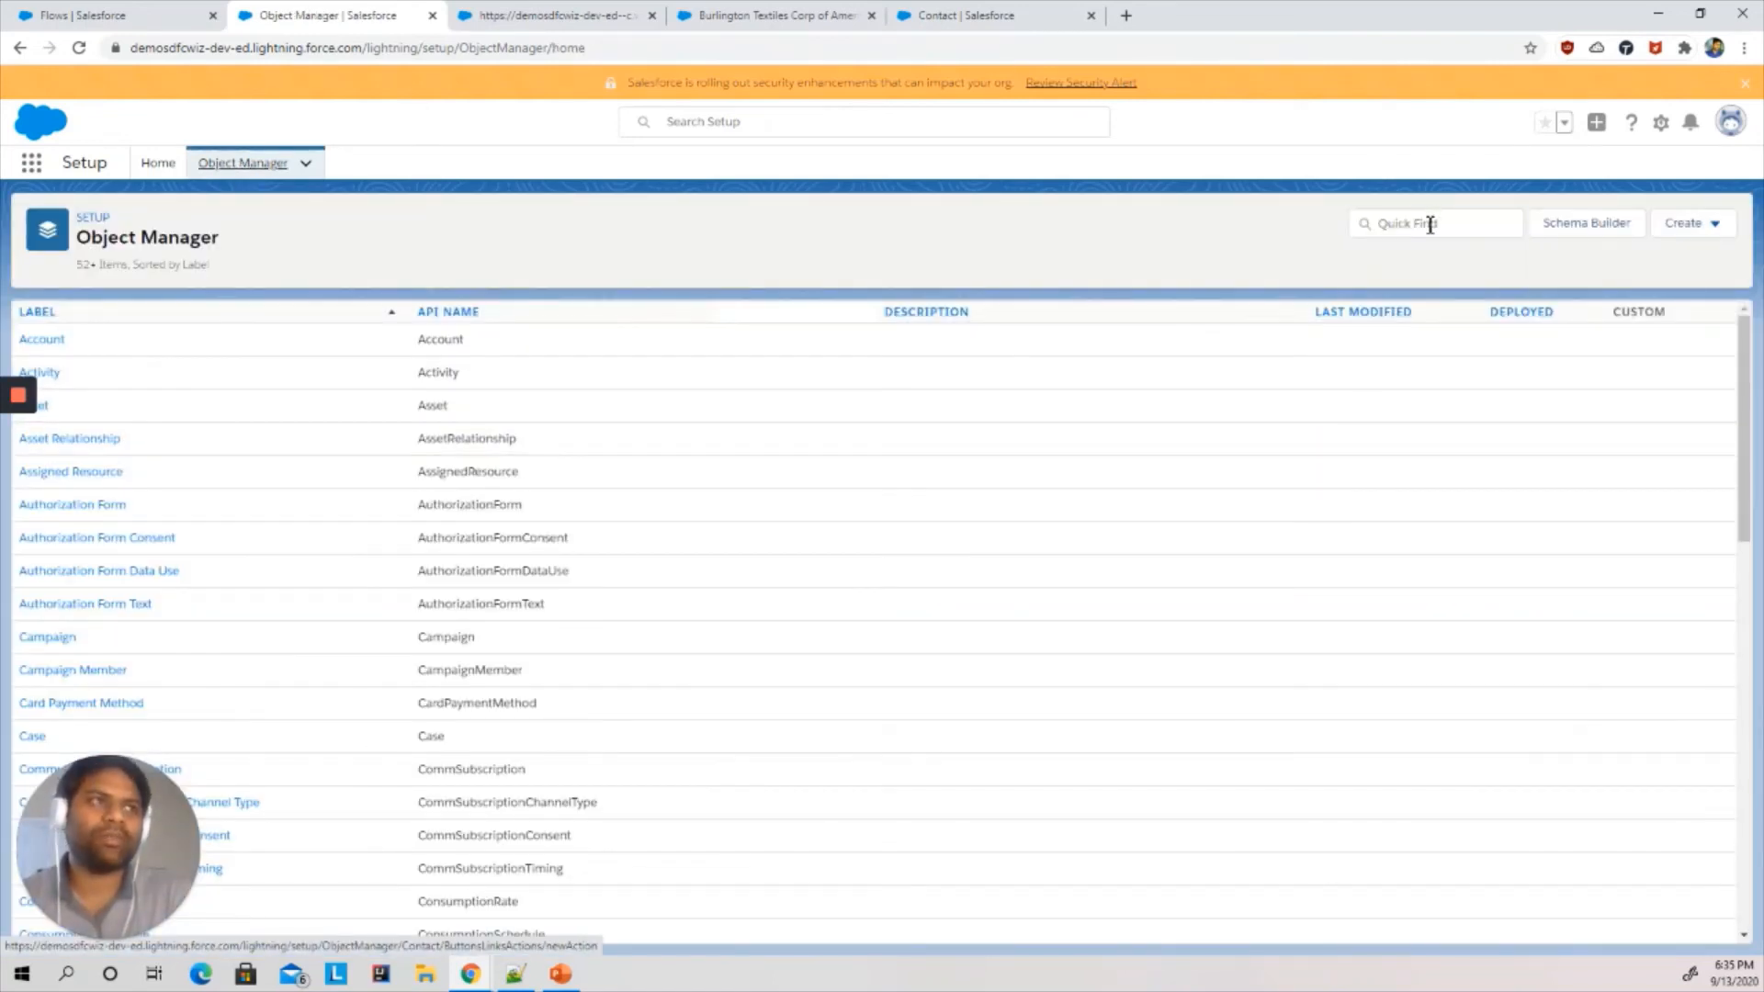
pyautogui.click(1430, 223)
pyautogui.write('acc')
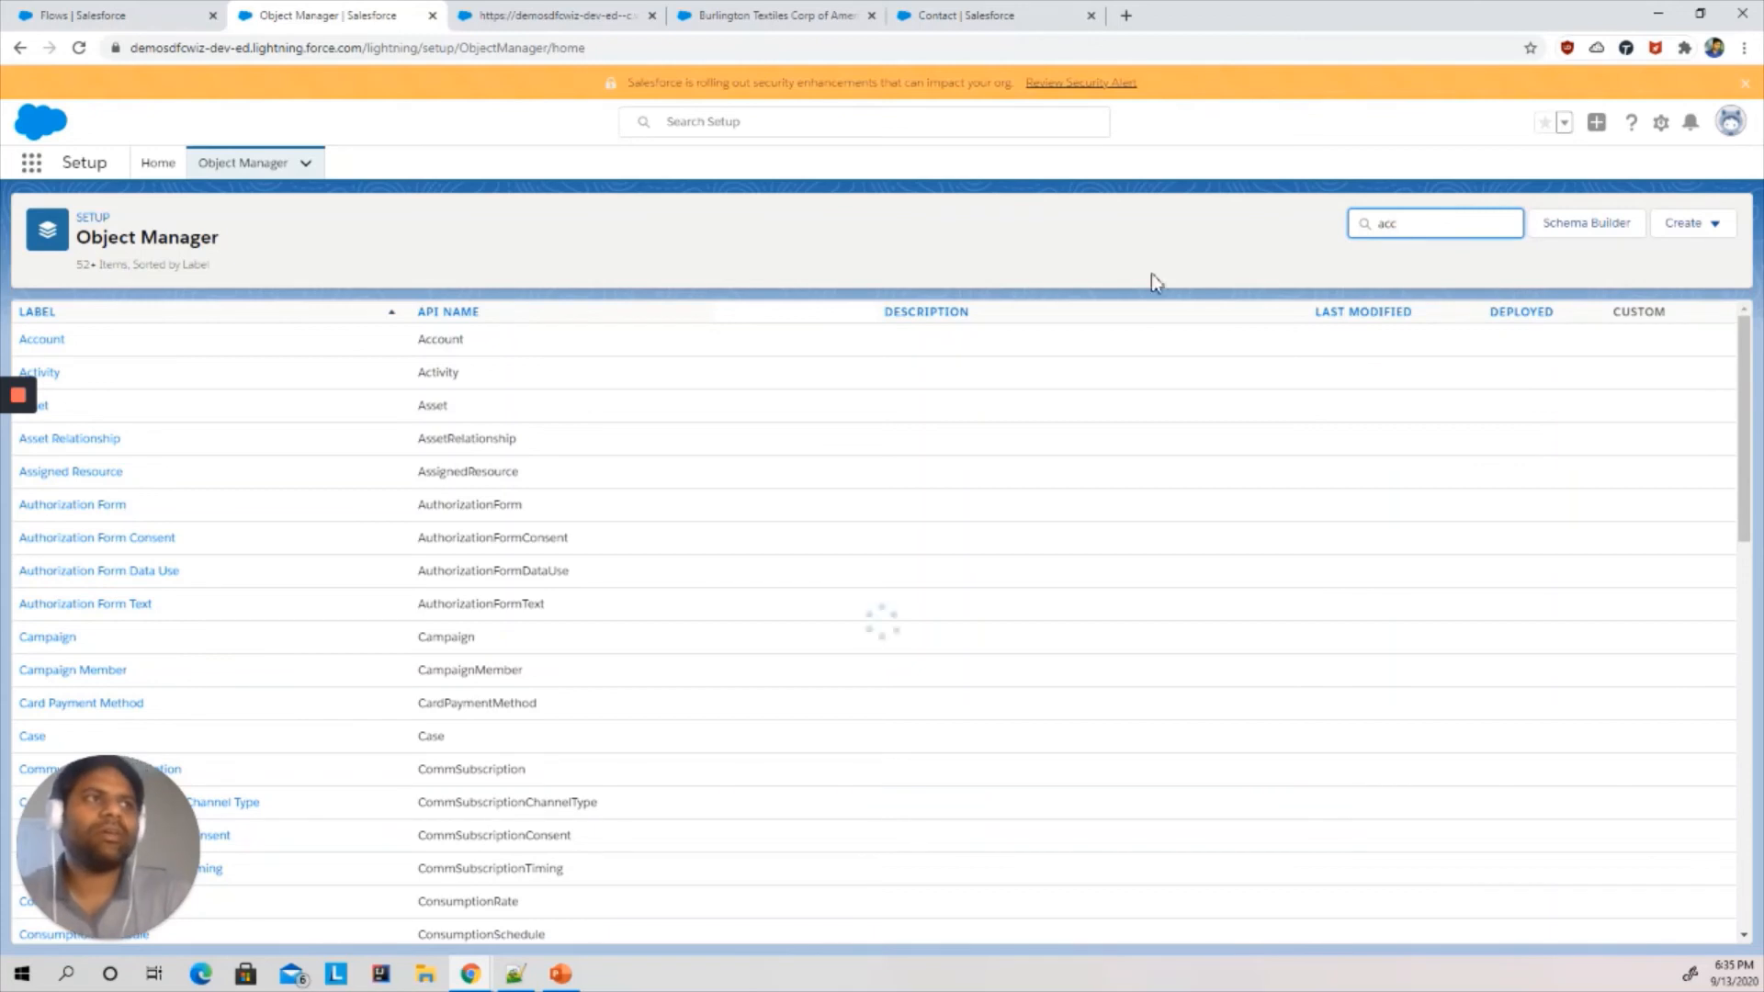
pyautogui.click(48, 343)
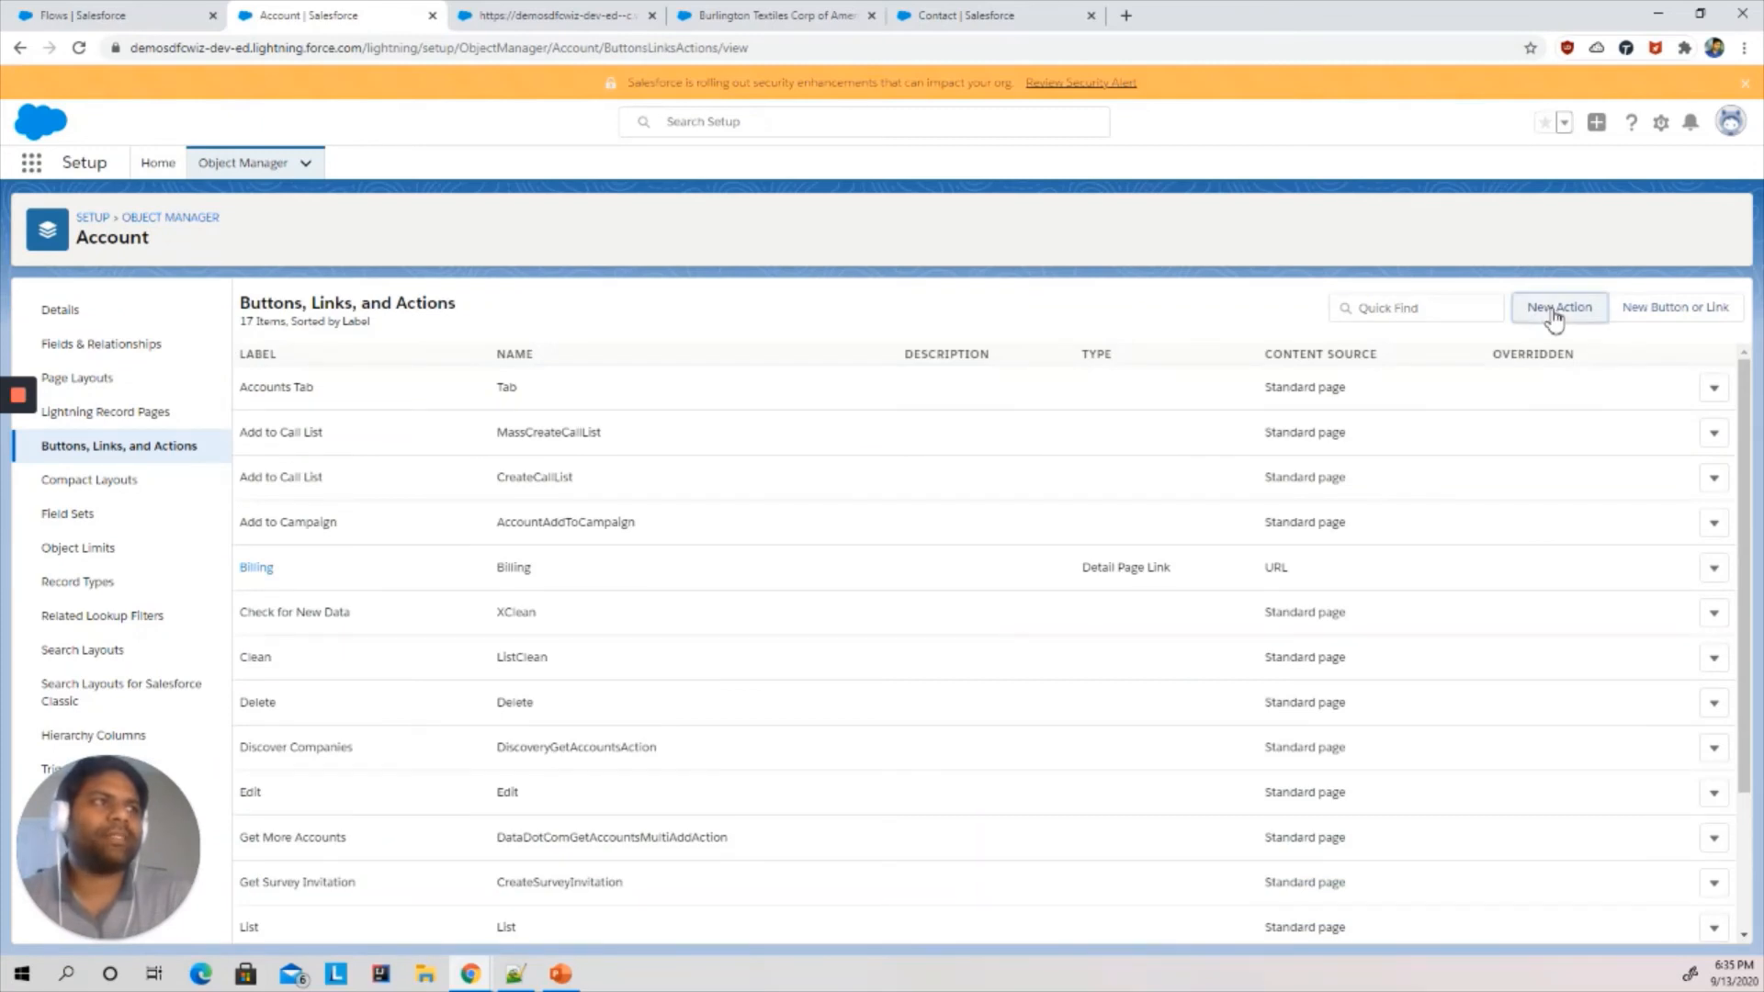
pyautogui.click(1553, 315)
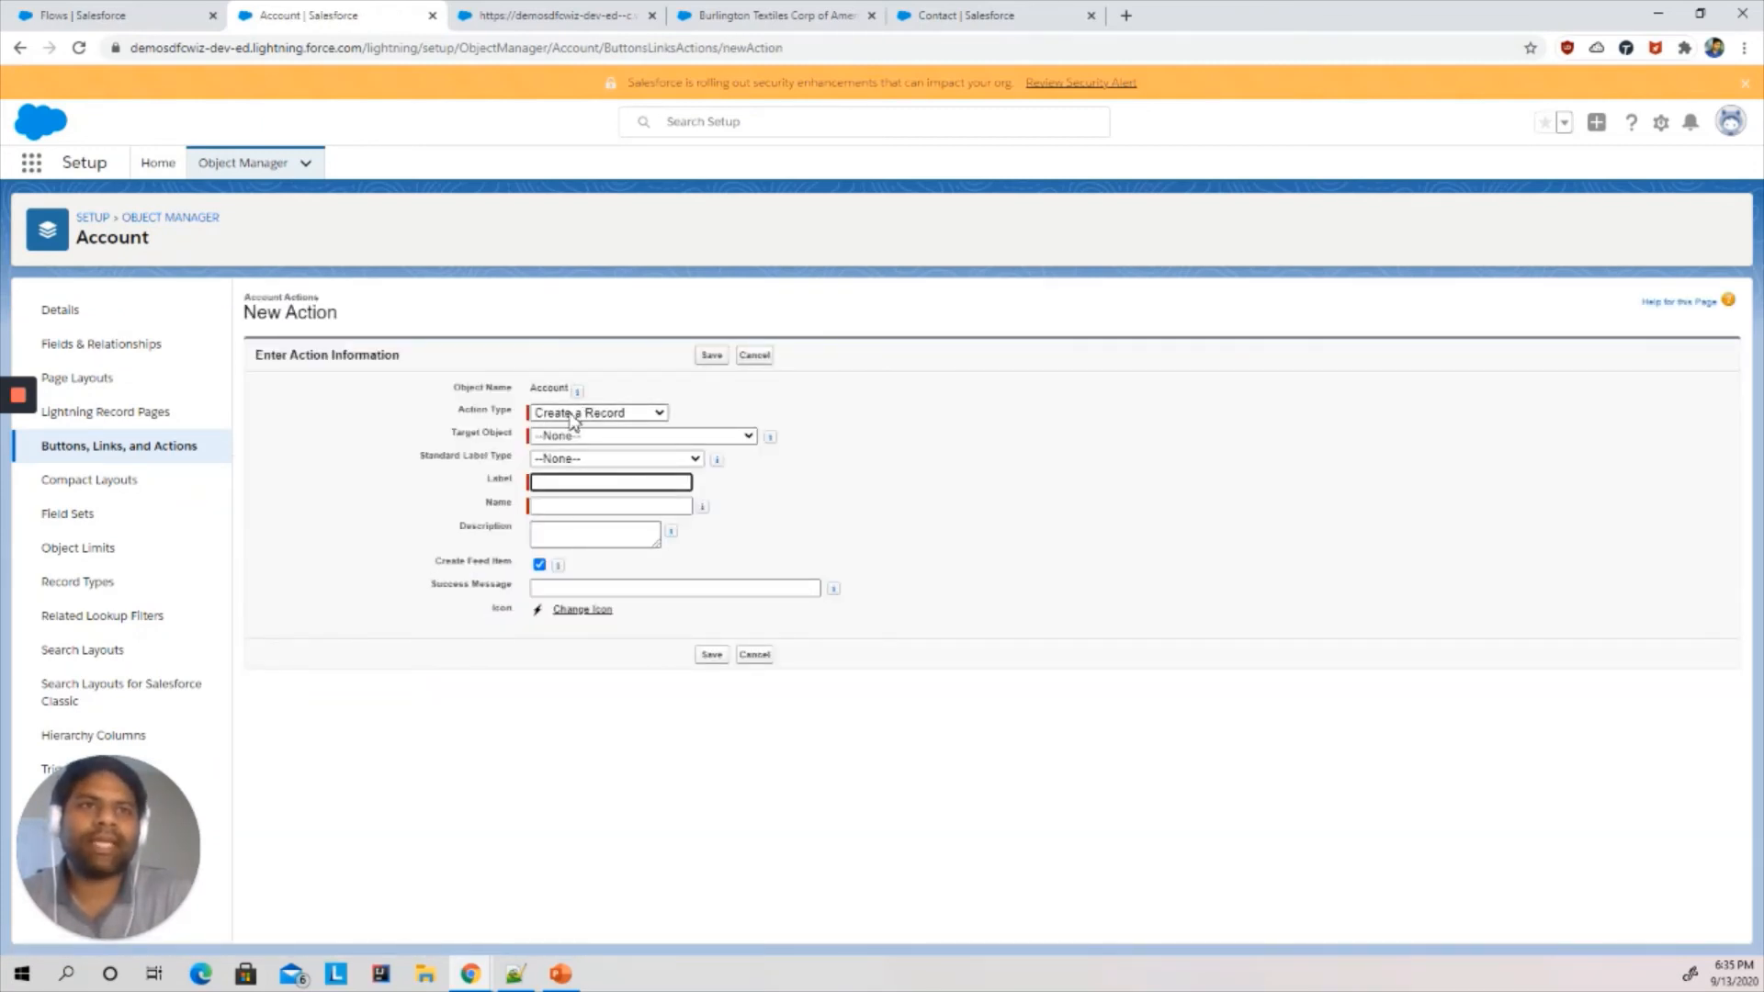
# - Set the action type to Flow and choose the Create Contact from Account flow
pyautogui.click(568, 438)
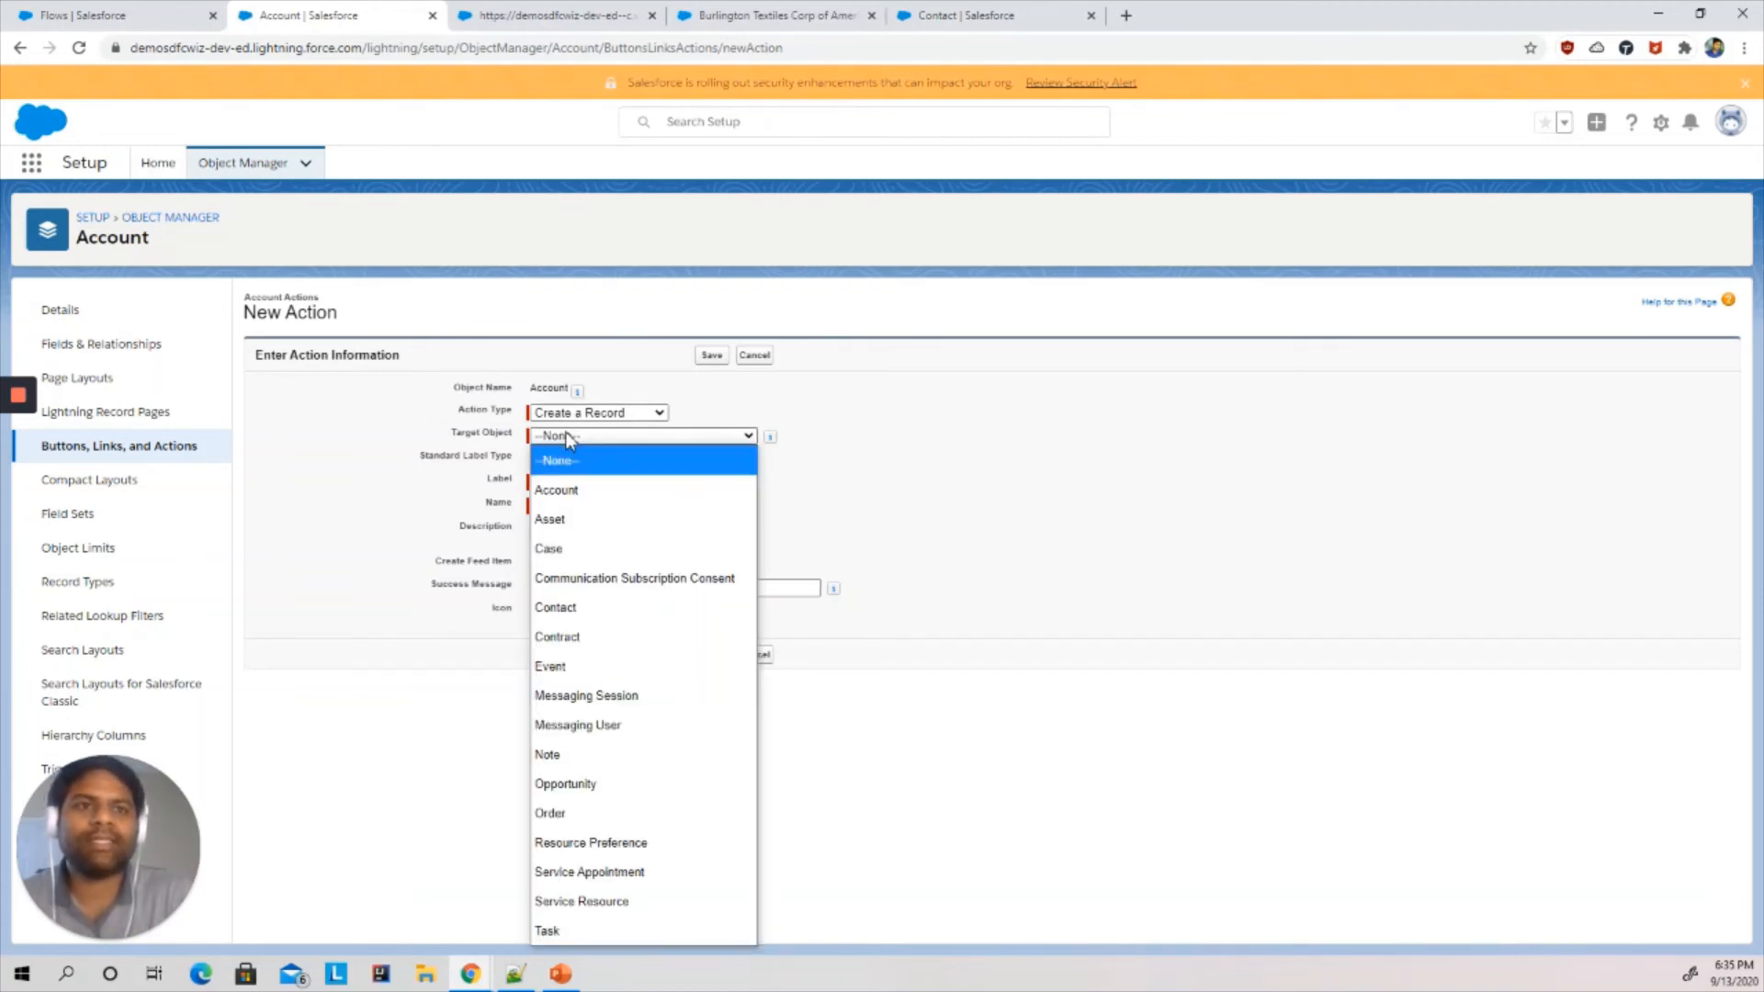
pyautogui.click(575, 610)
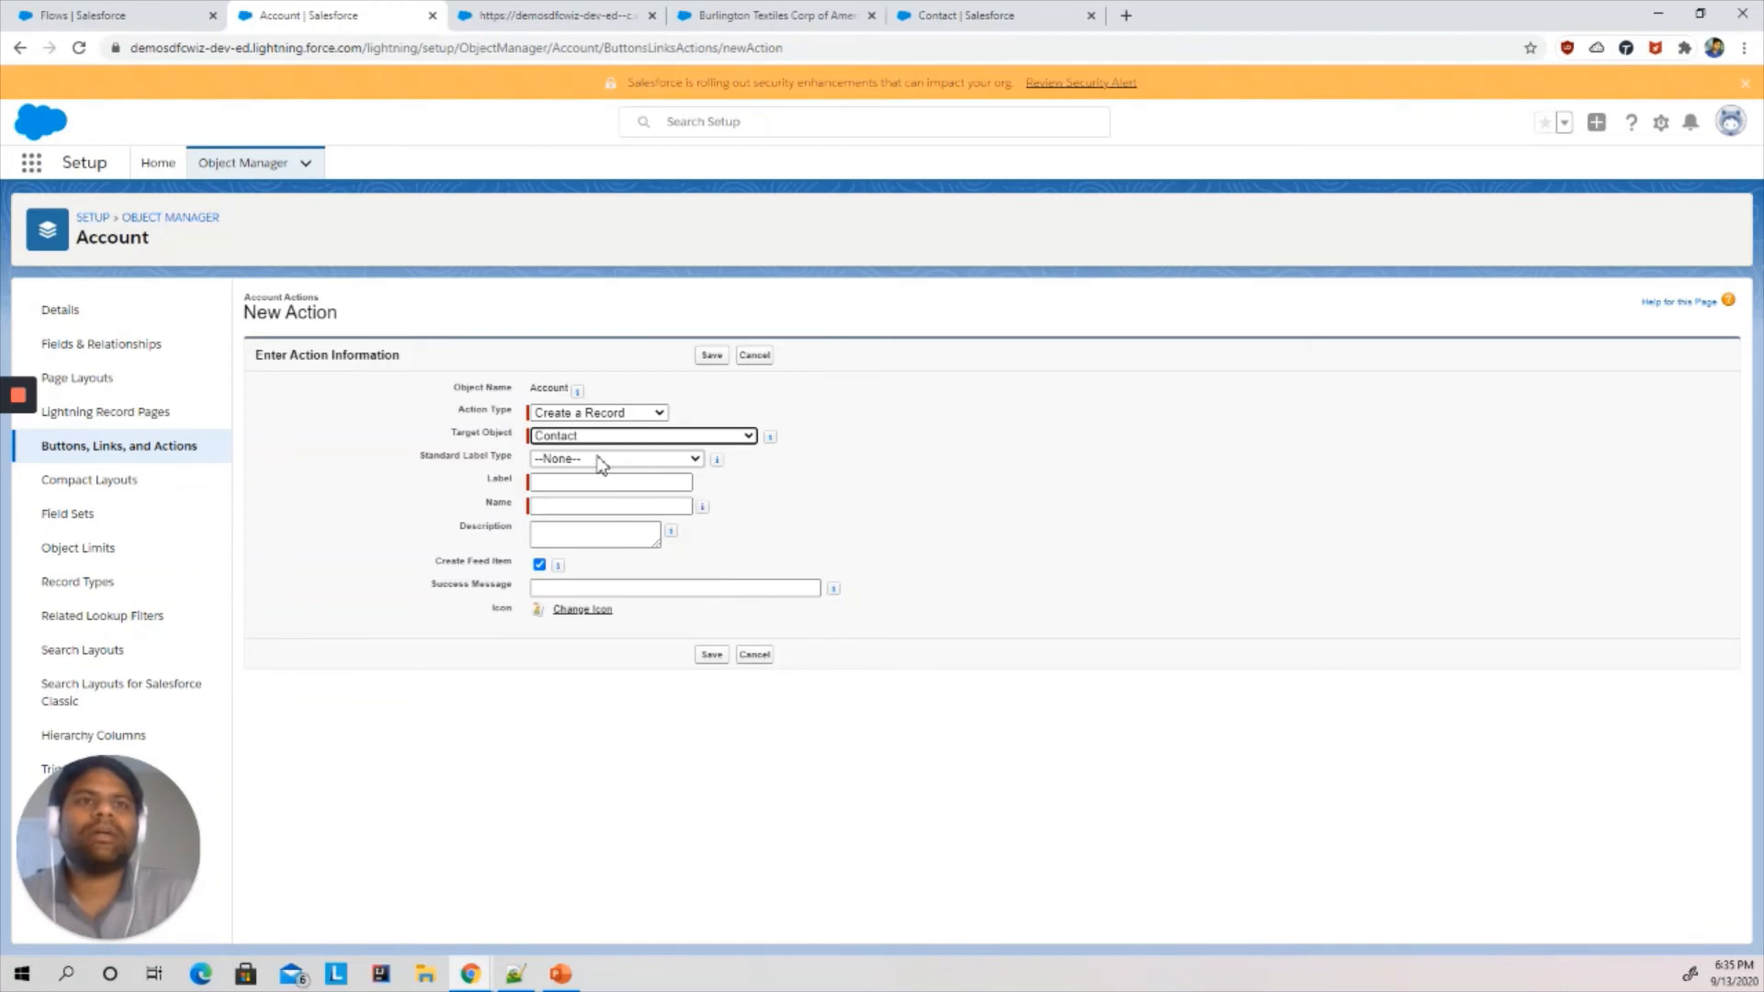
pyautogui.click(585, 415)
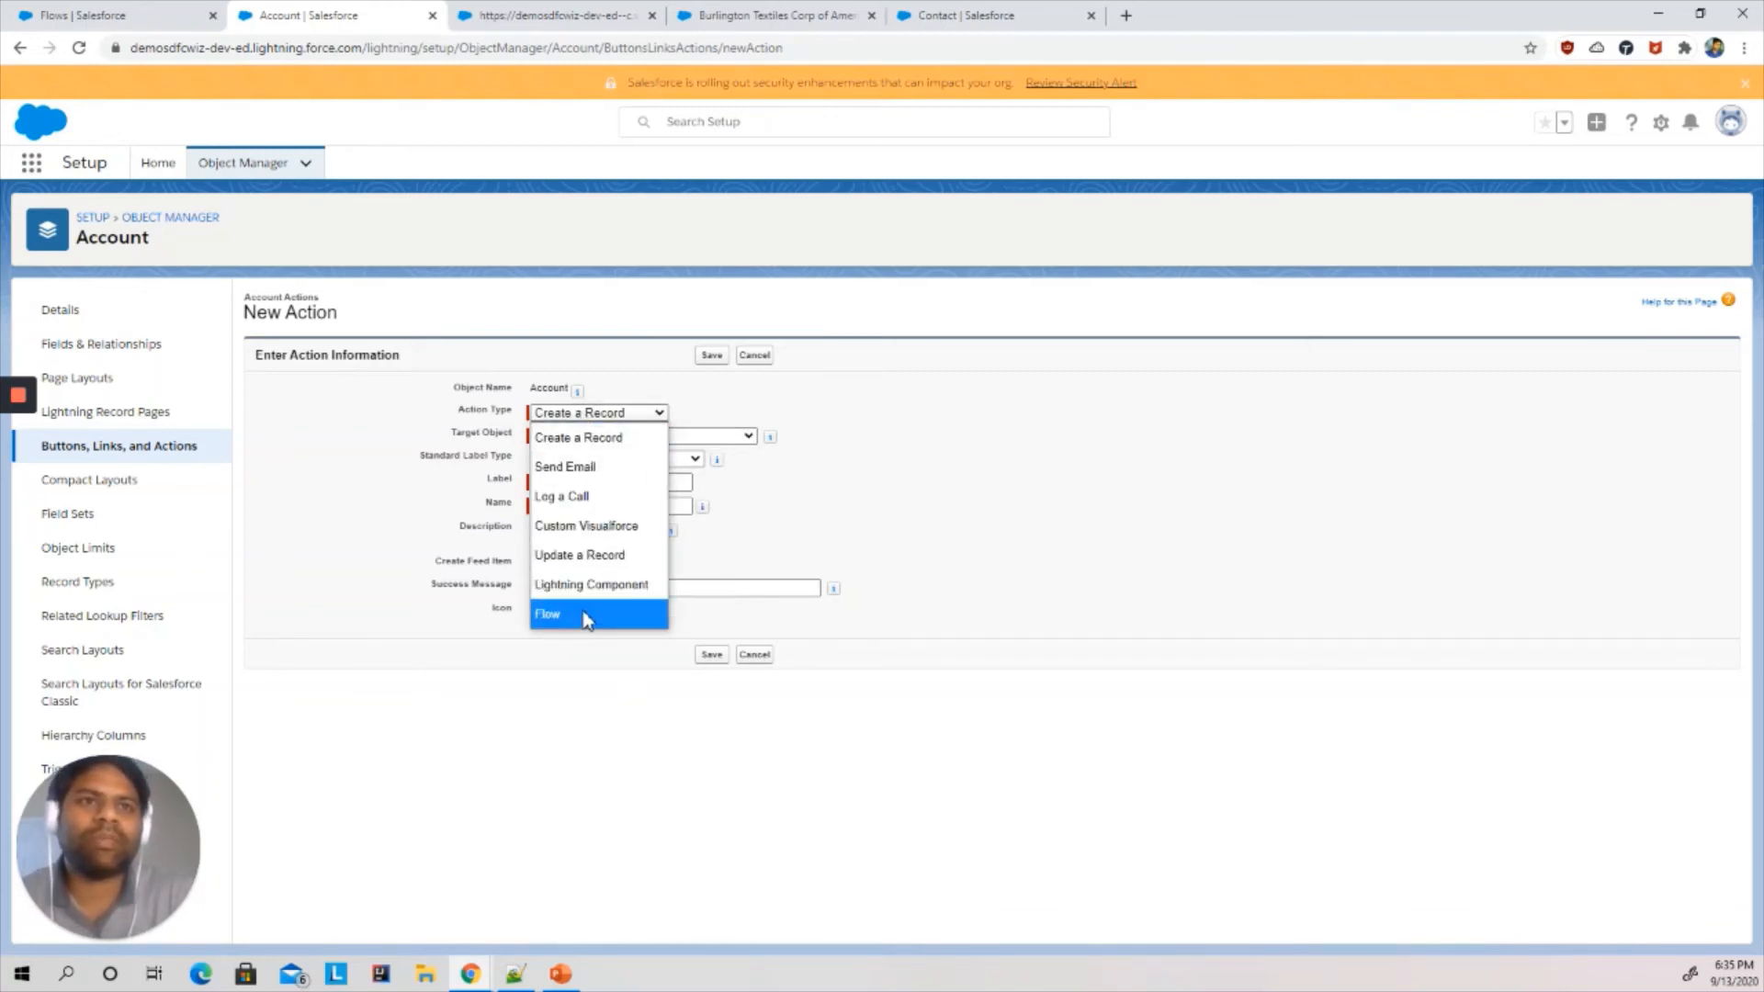
pyautogui.click(583, 614)
pyautogui.click(586, 435)
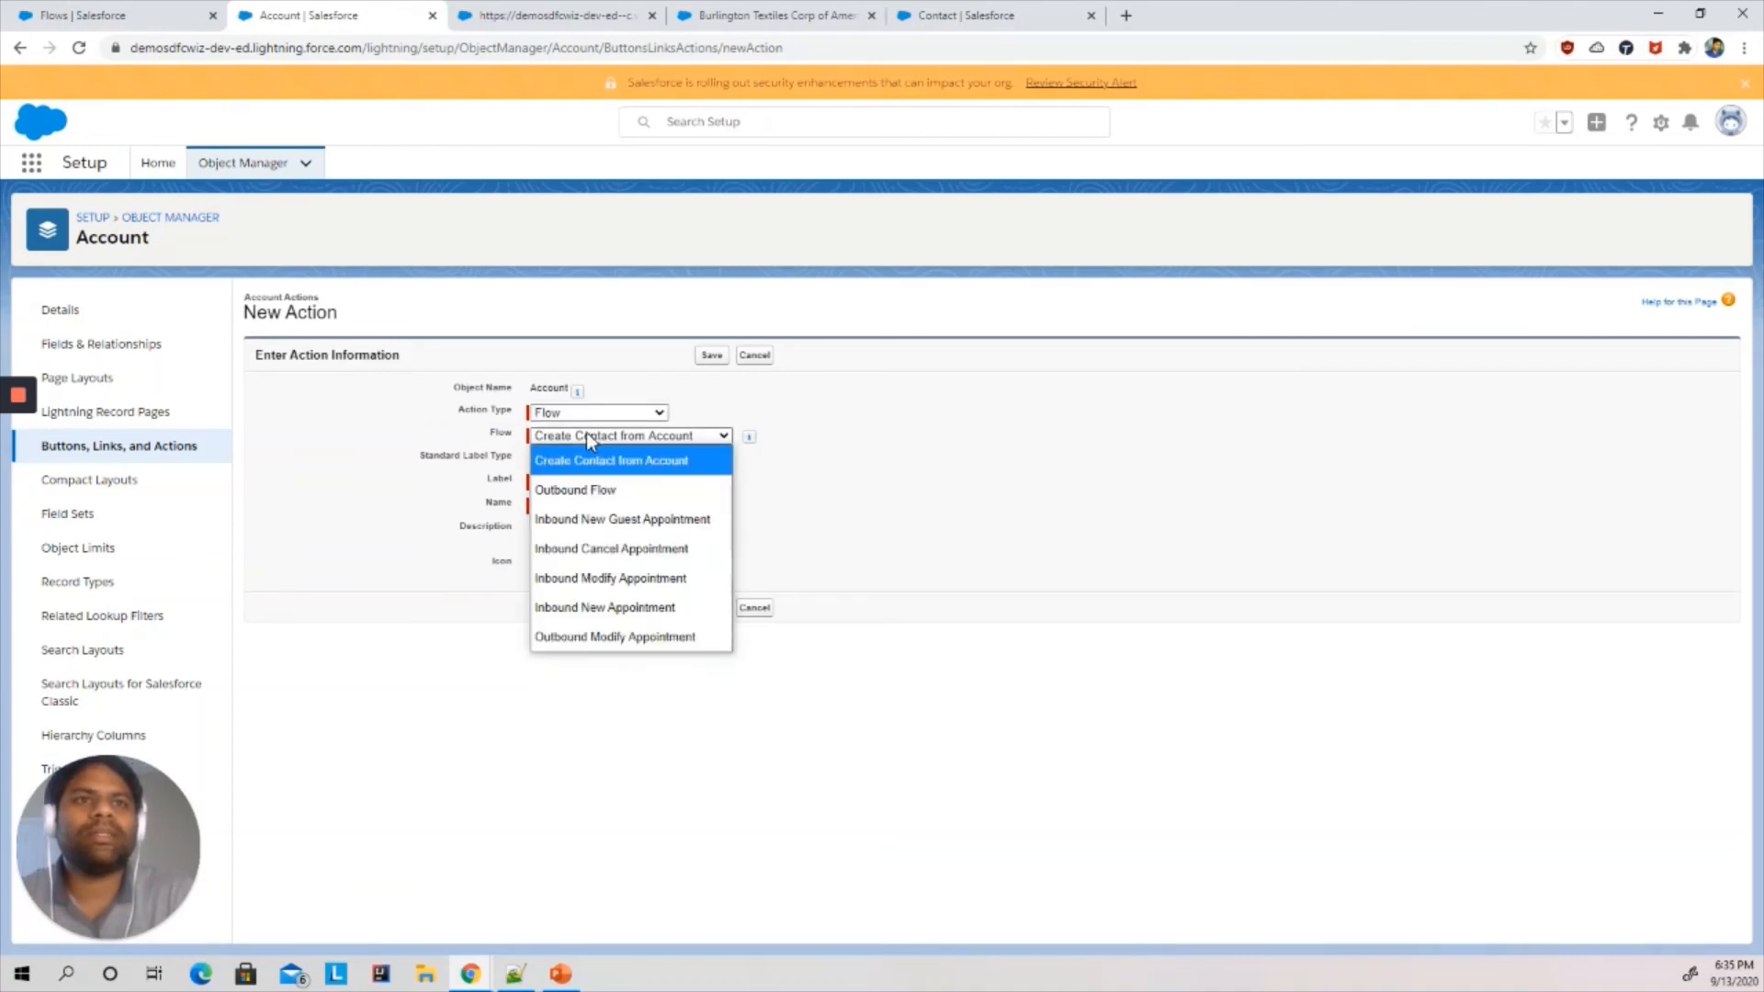
pyautogui.click(586, 437)
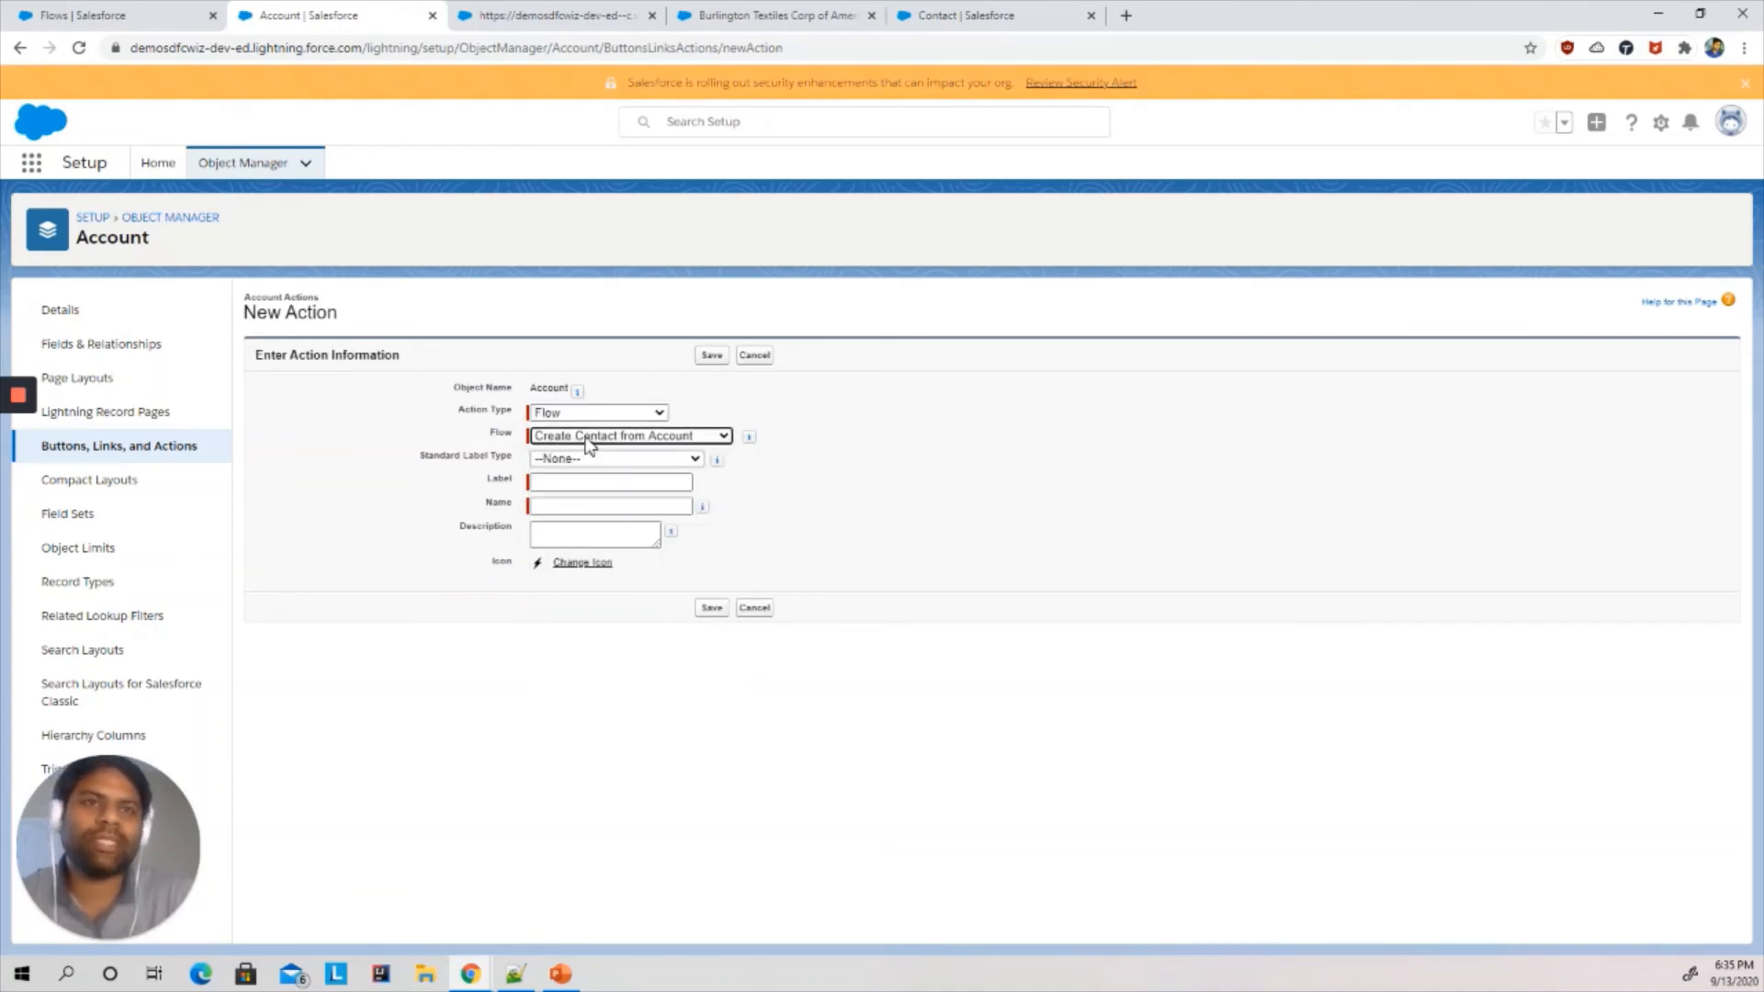
# - Label the action Create Contact from Account and save it
pyautogui.click(562, 459)
pyautogui.click(468, 493)
pyautogui.click(546, 487)
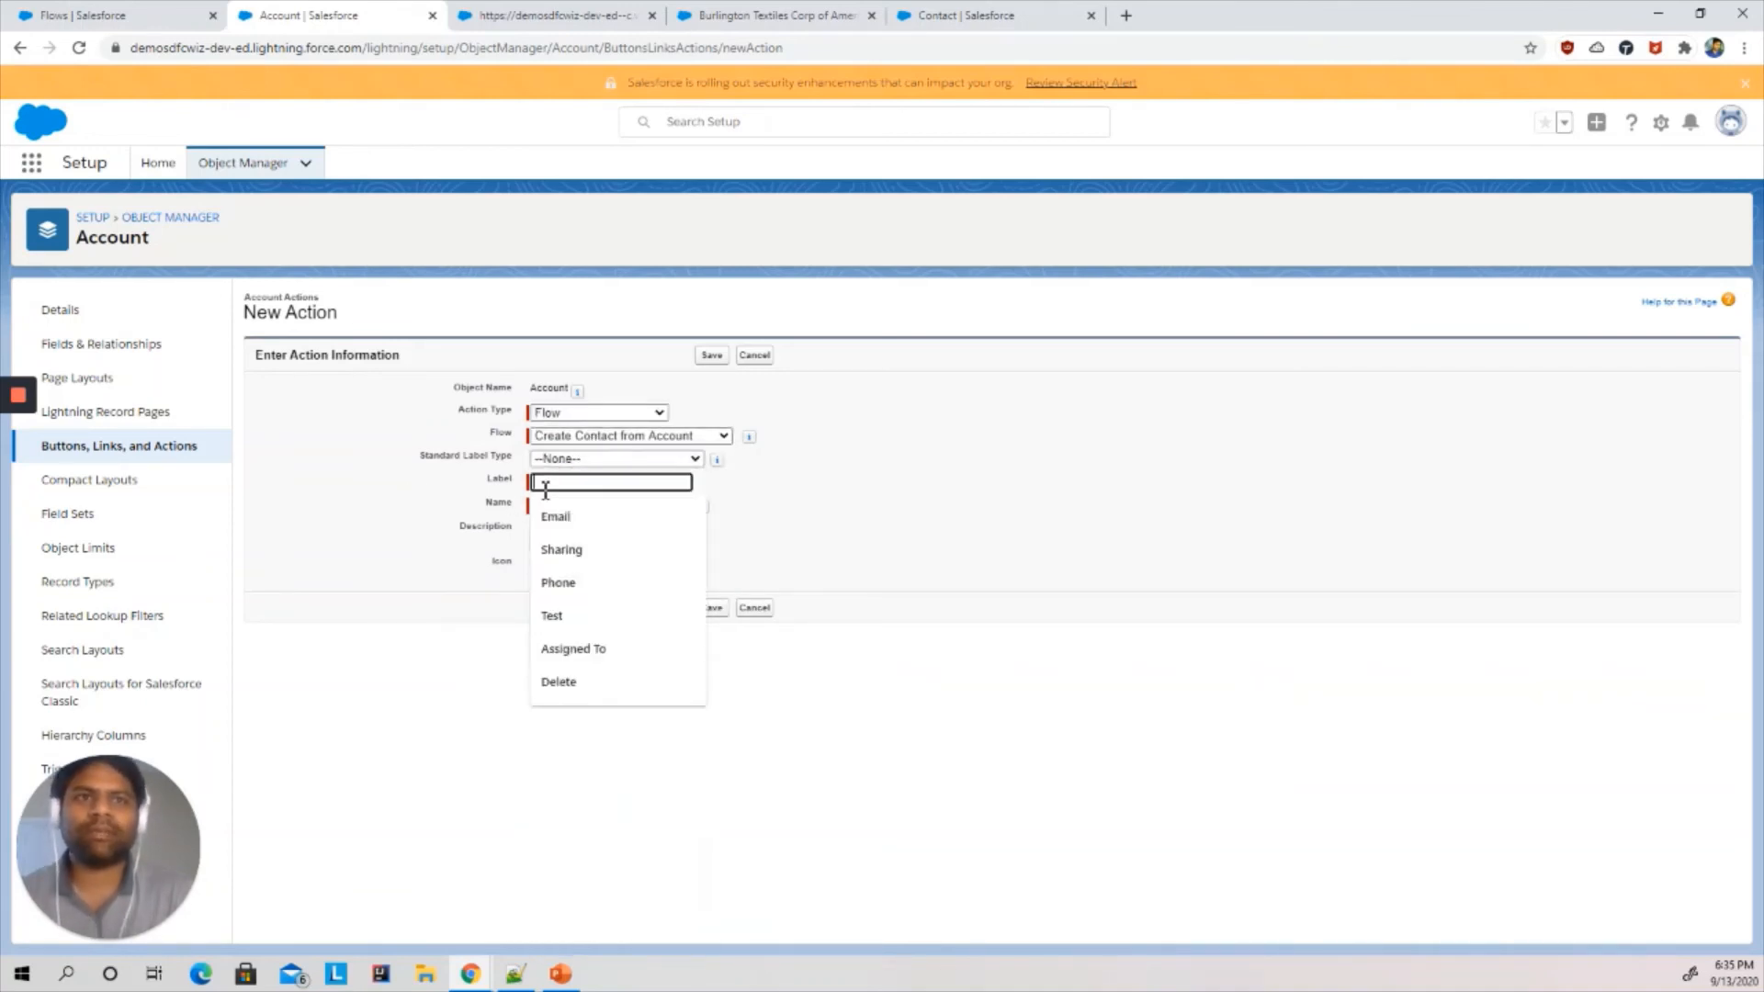
pyautogui.write('Creat')
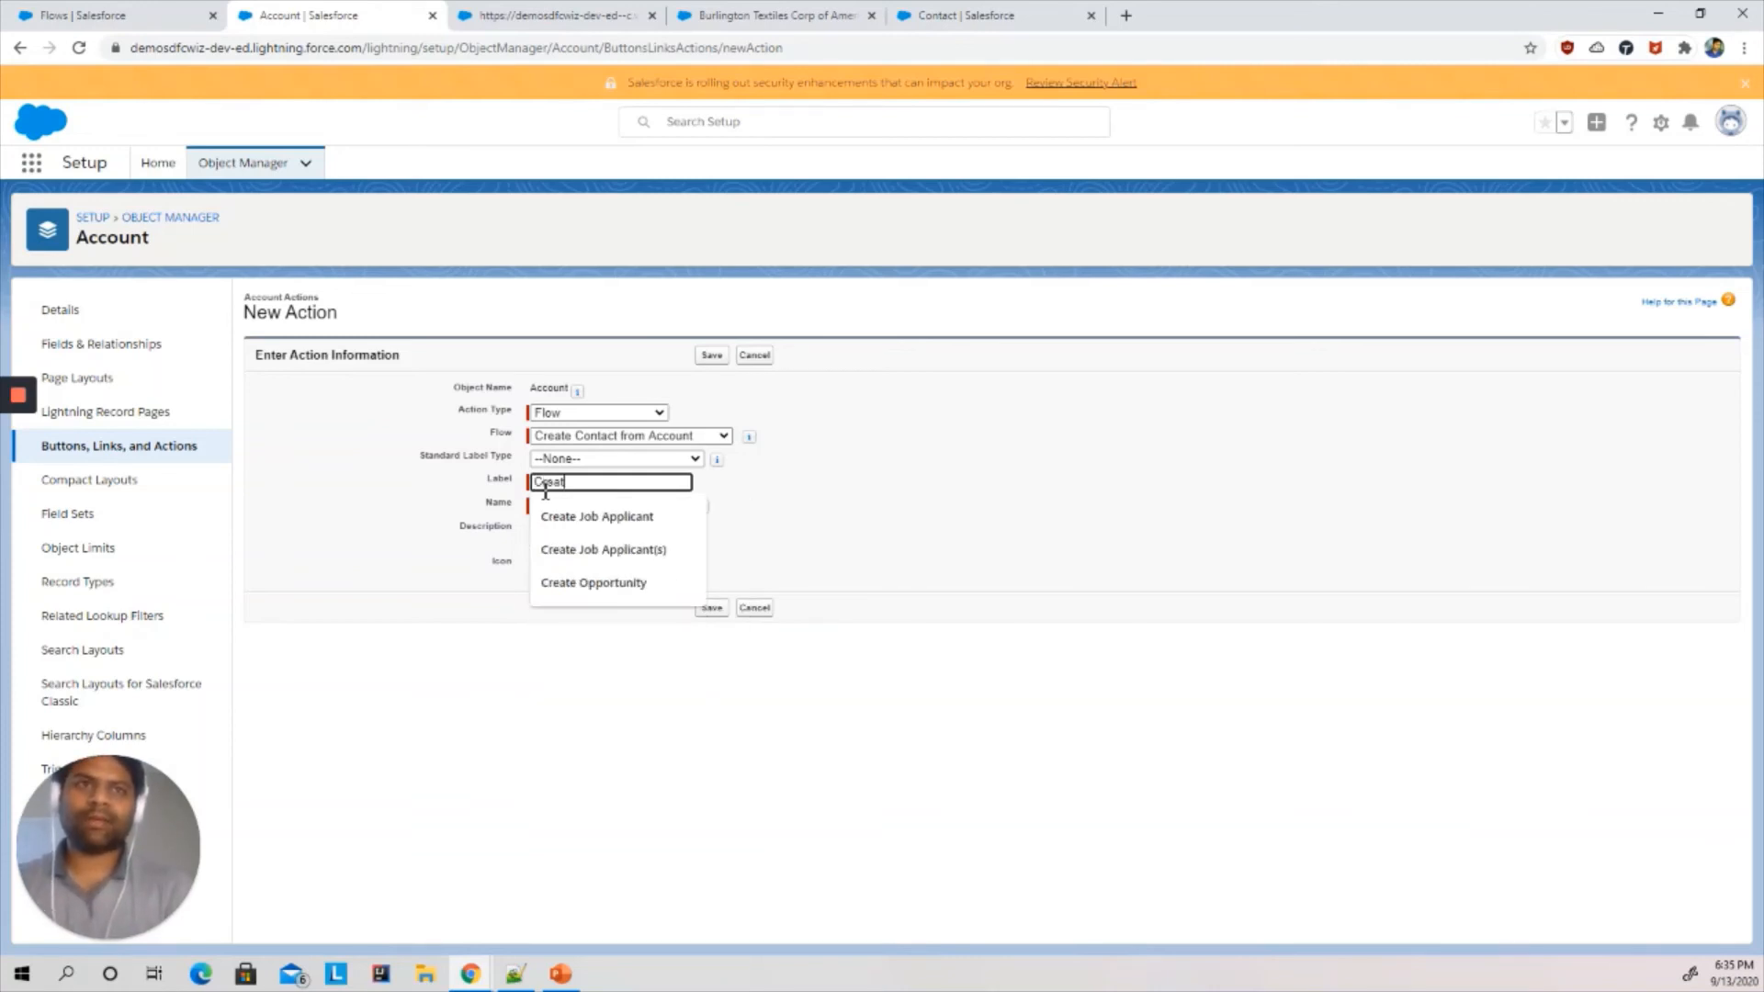
pyautogui.write('e Contact')
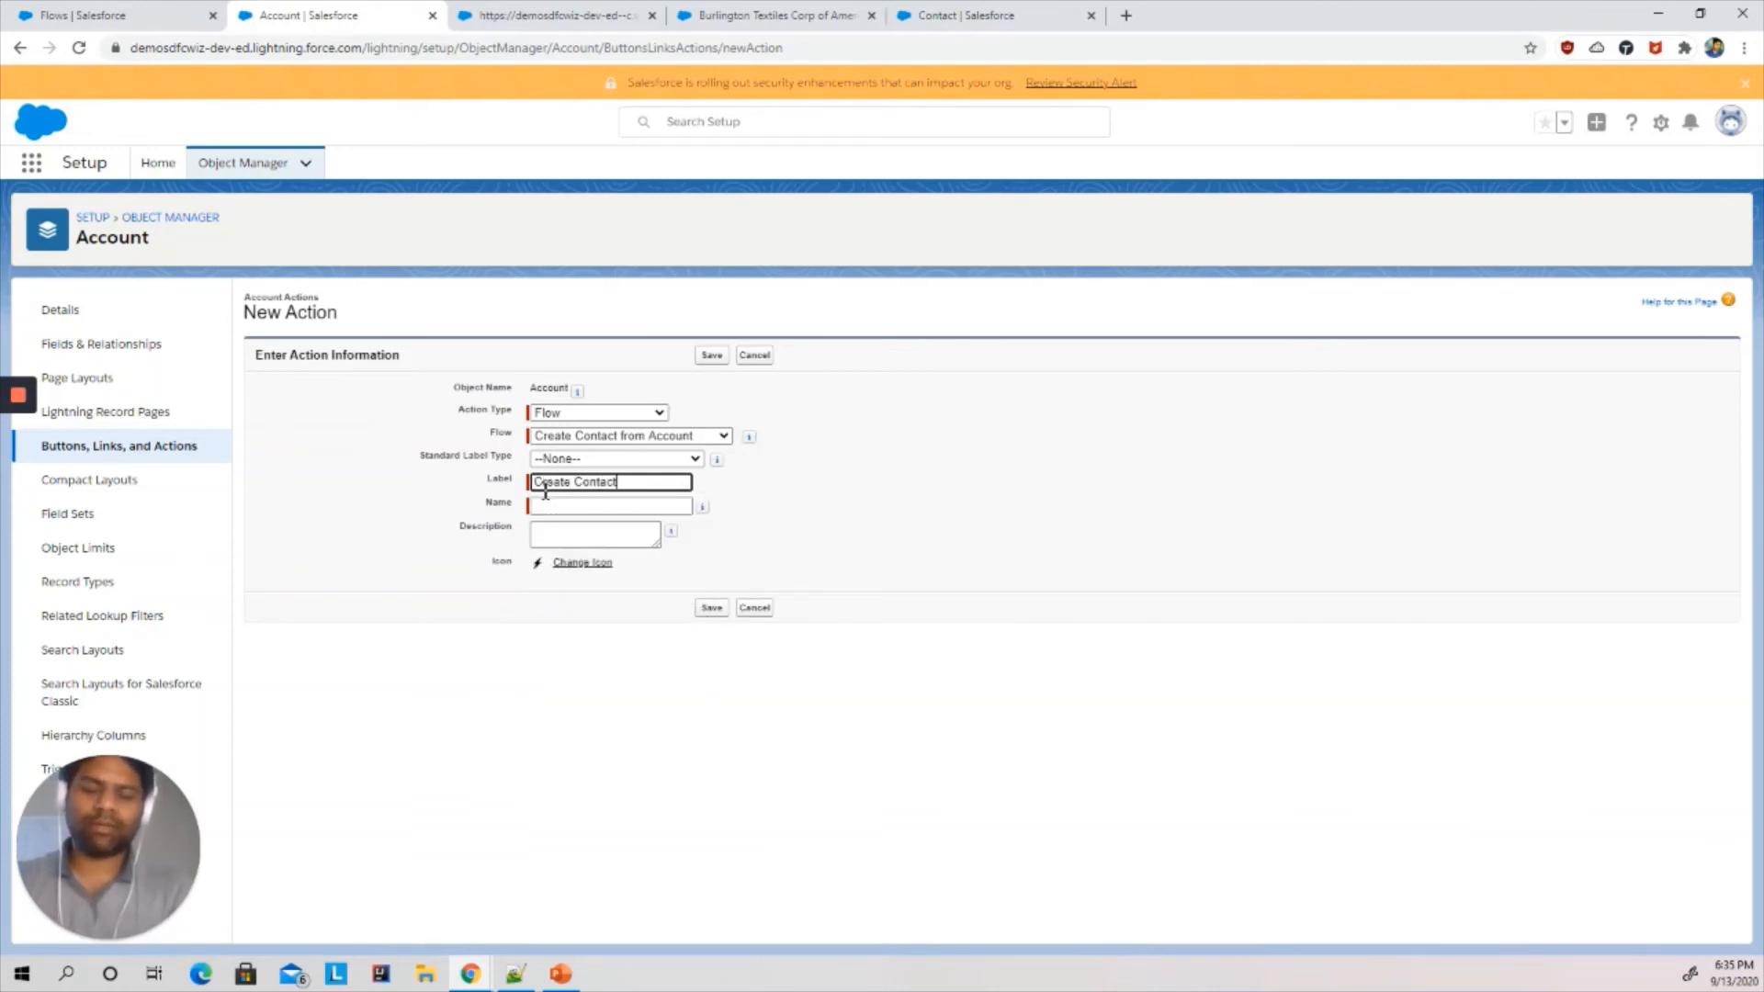
pyautogui.write(' from Acc')
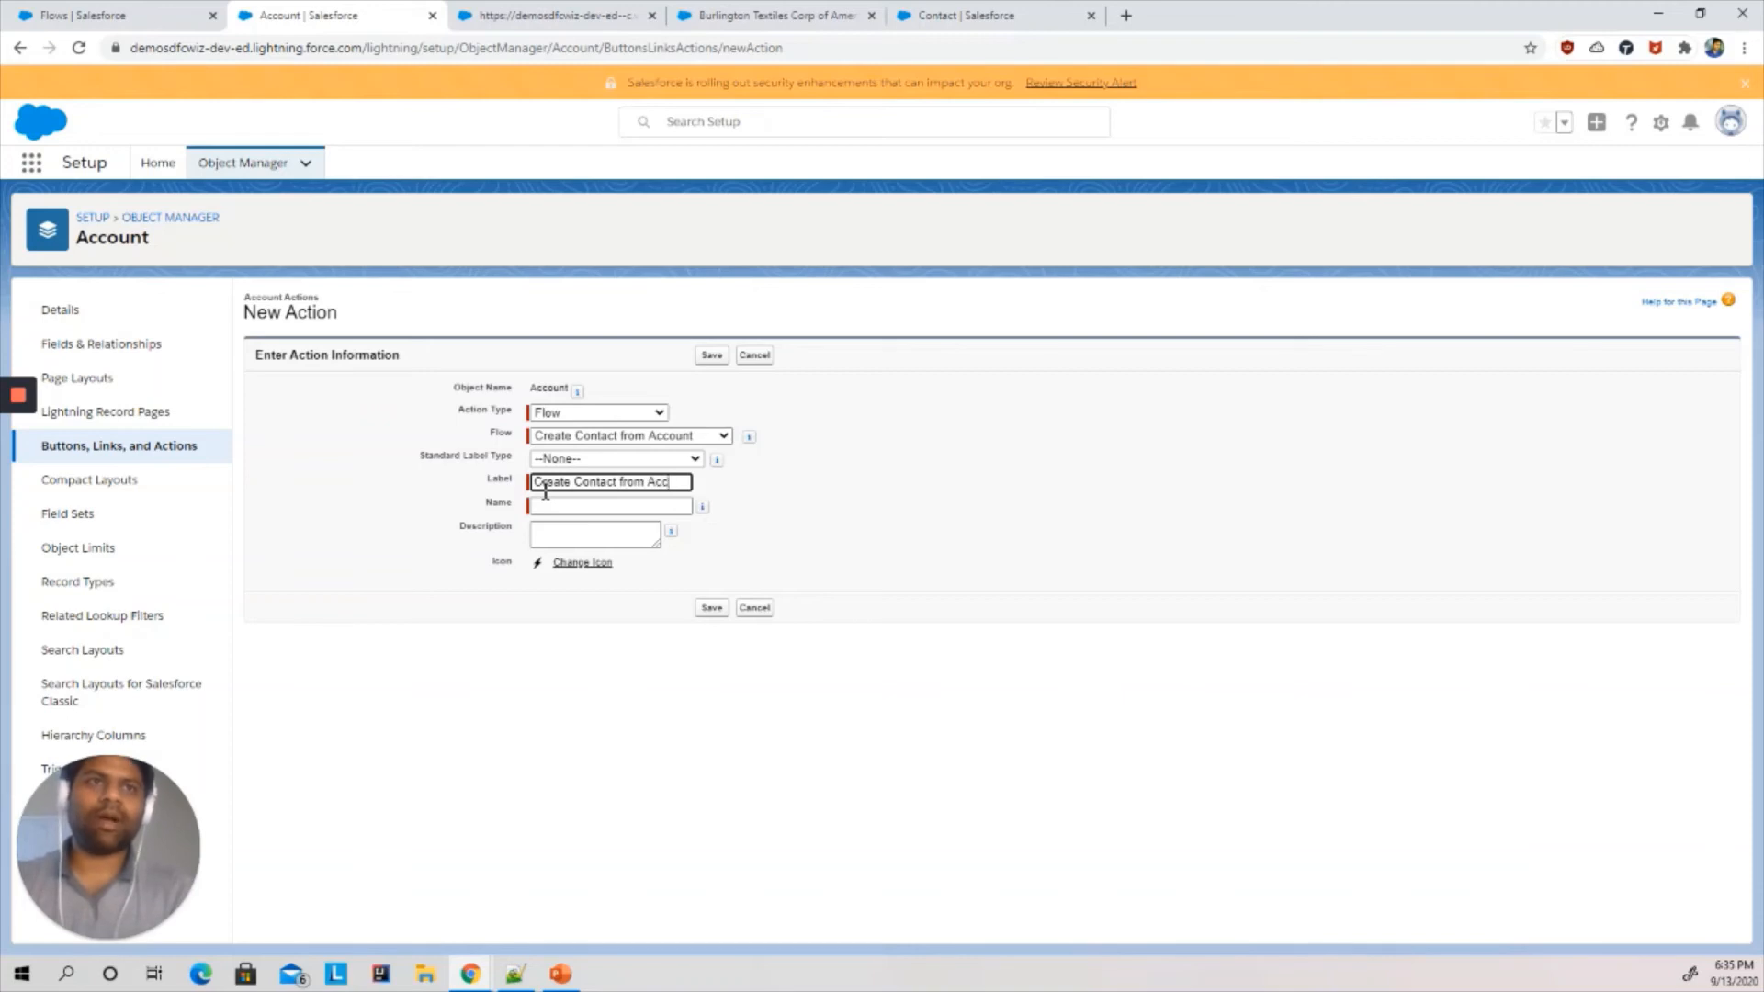
pyautogui.write('ount')
pyautogui.click(539, 682)
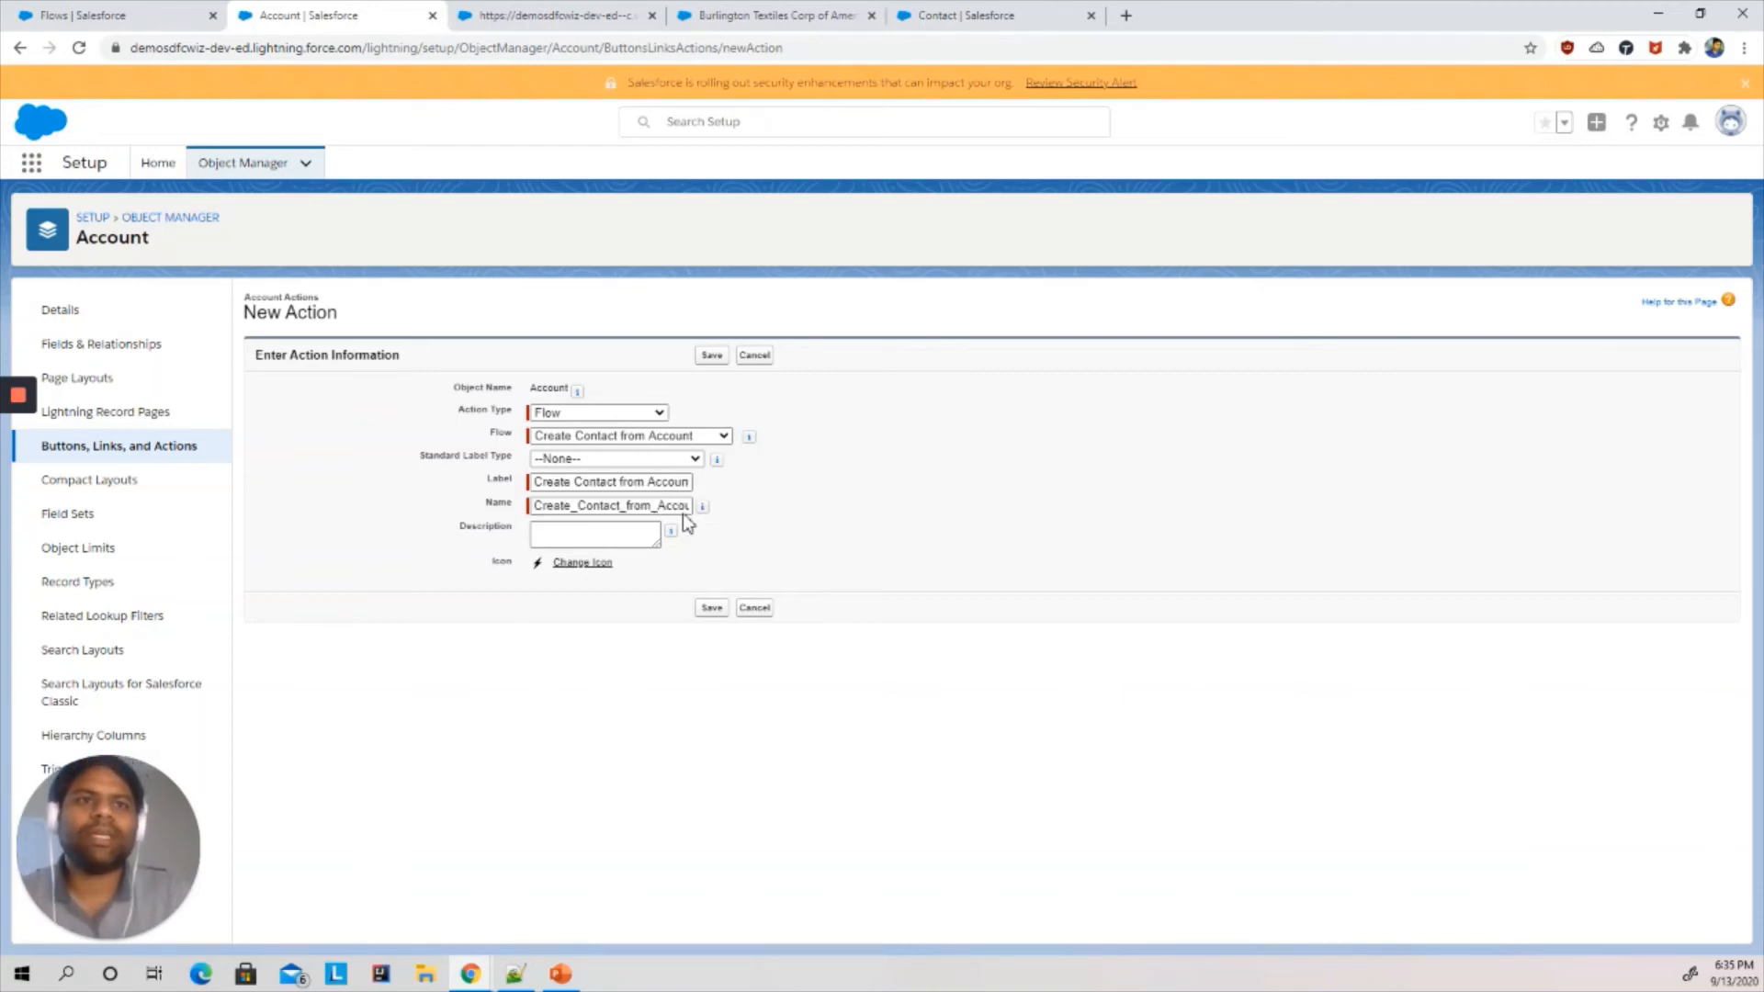
pyautogui.moveTo(845, 463); pyautogui.dragTo(818, 436)
pyautogui.click(713, 364)
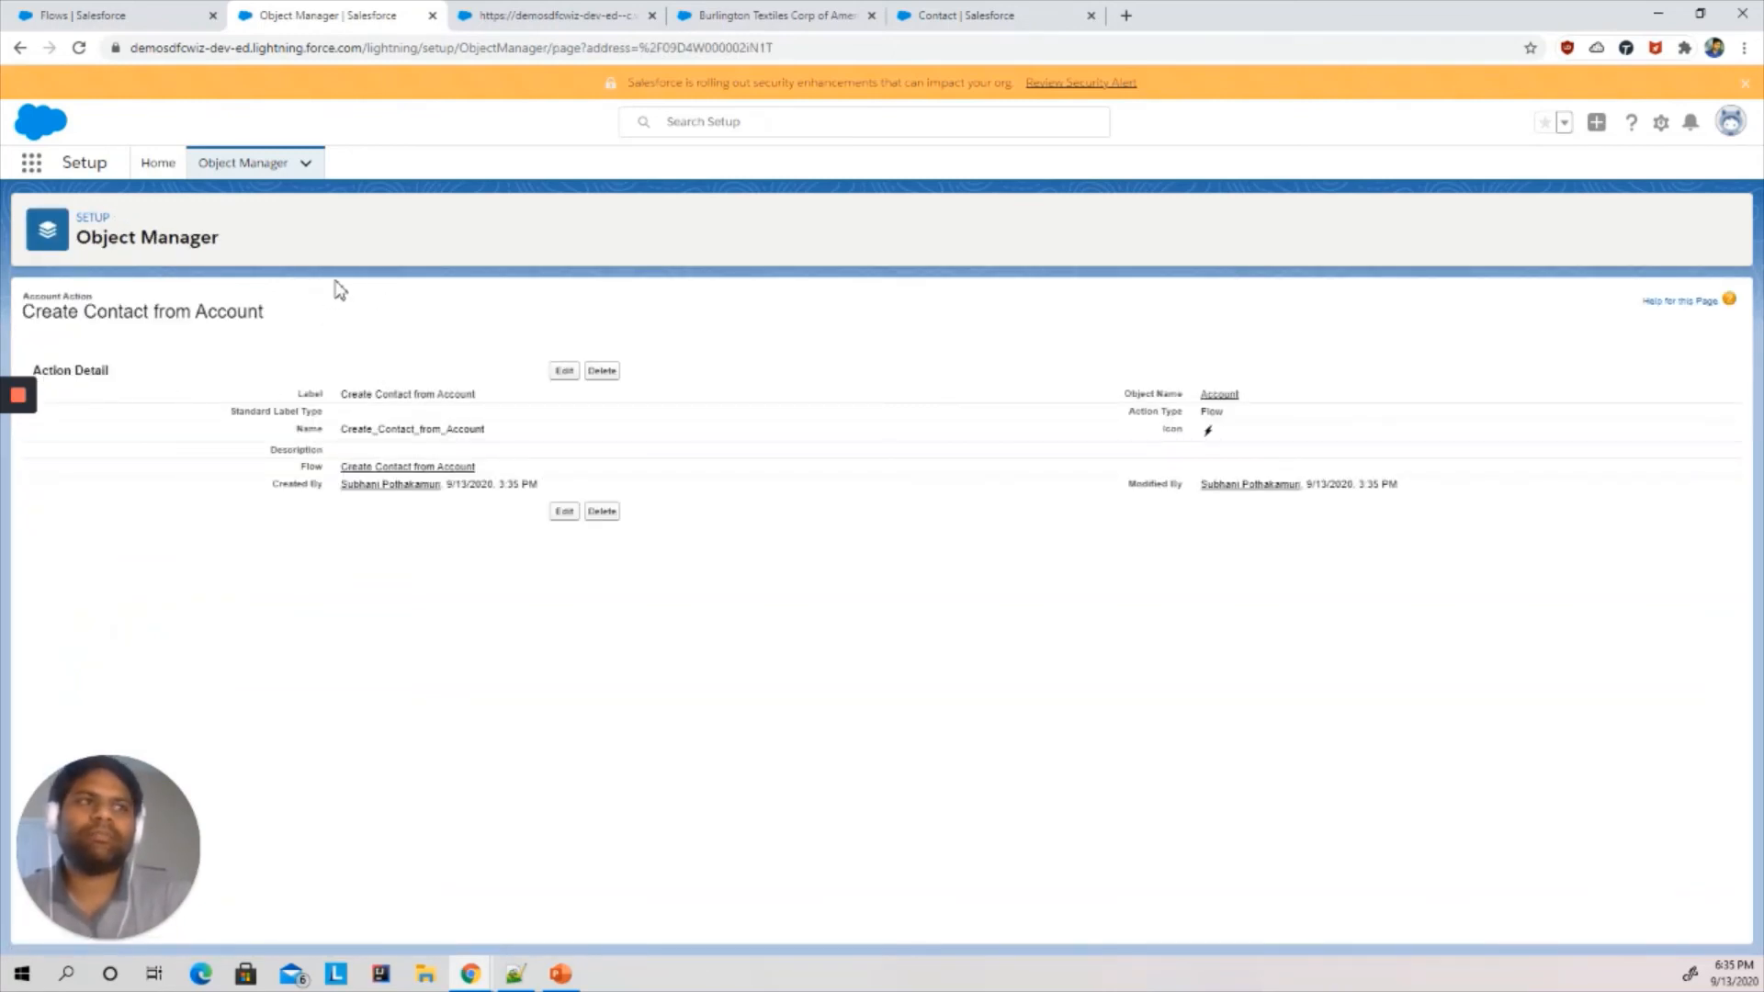
# - Open the Account Layout page layout of the Account object
pyautogui.click(260, 172)
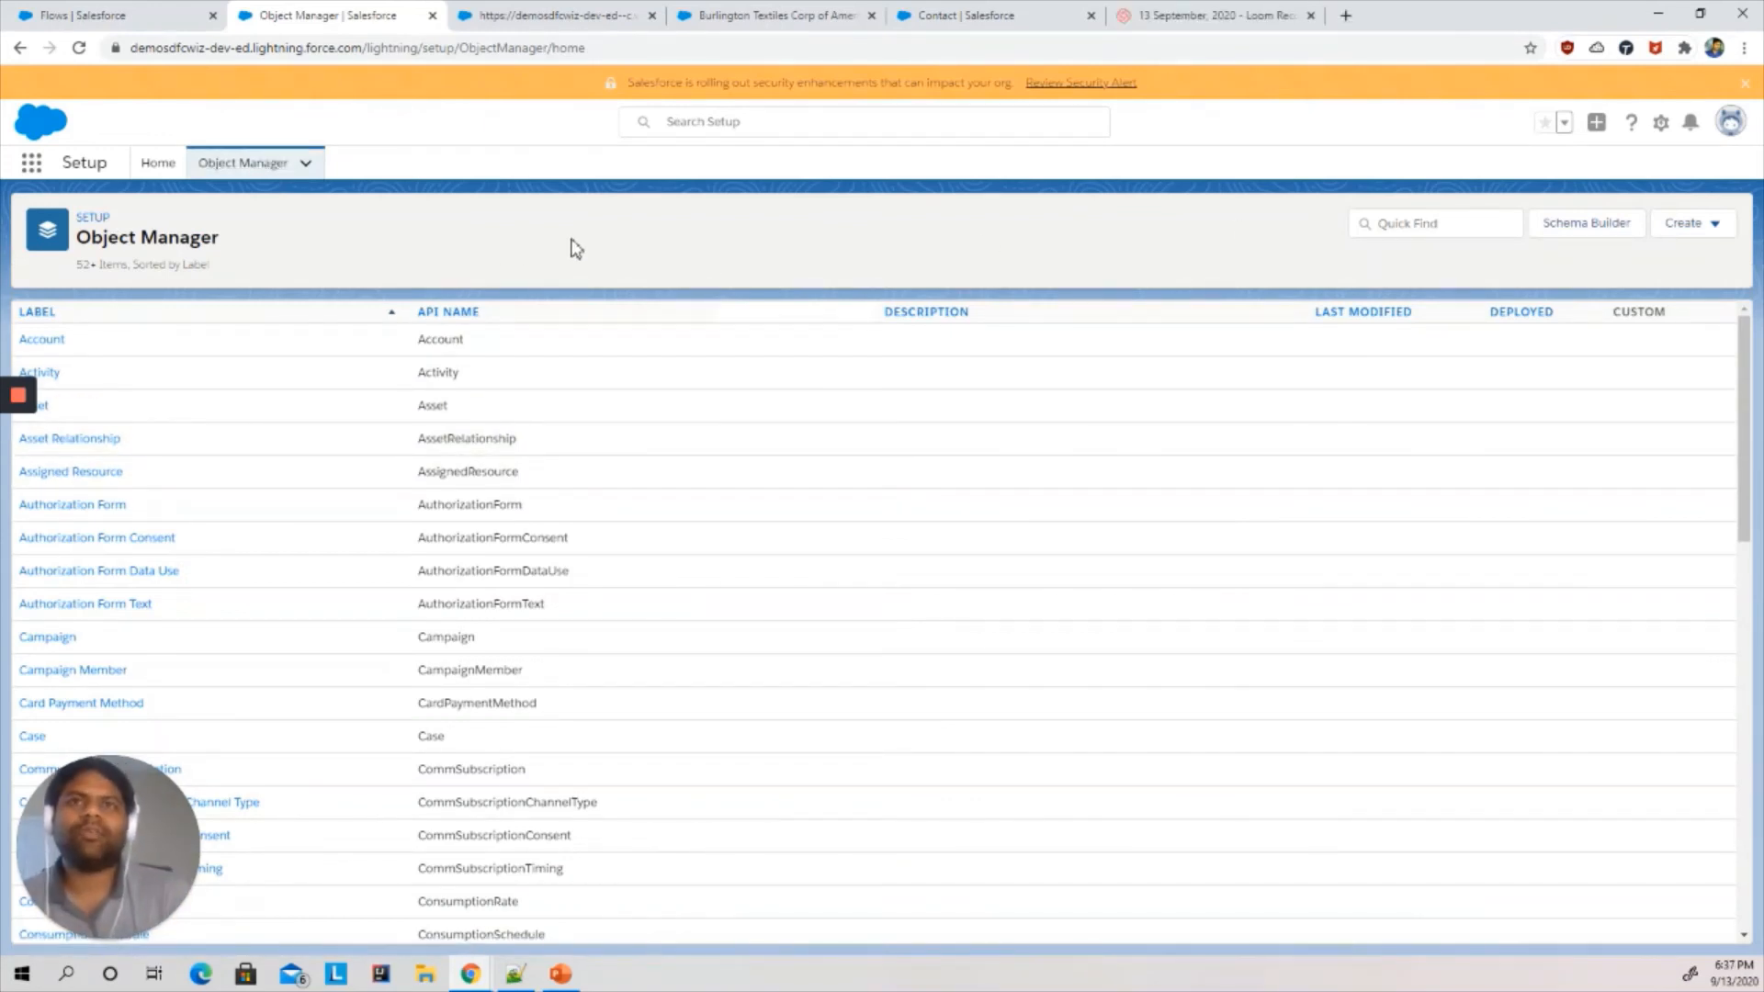
pyautogui.click(57, 341)
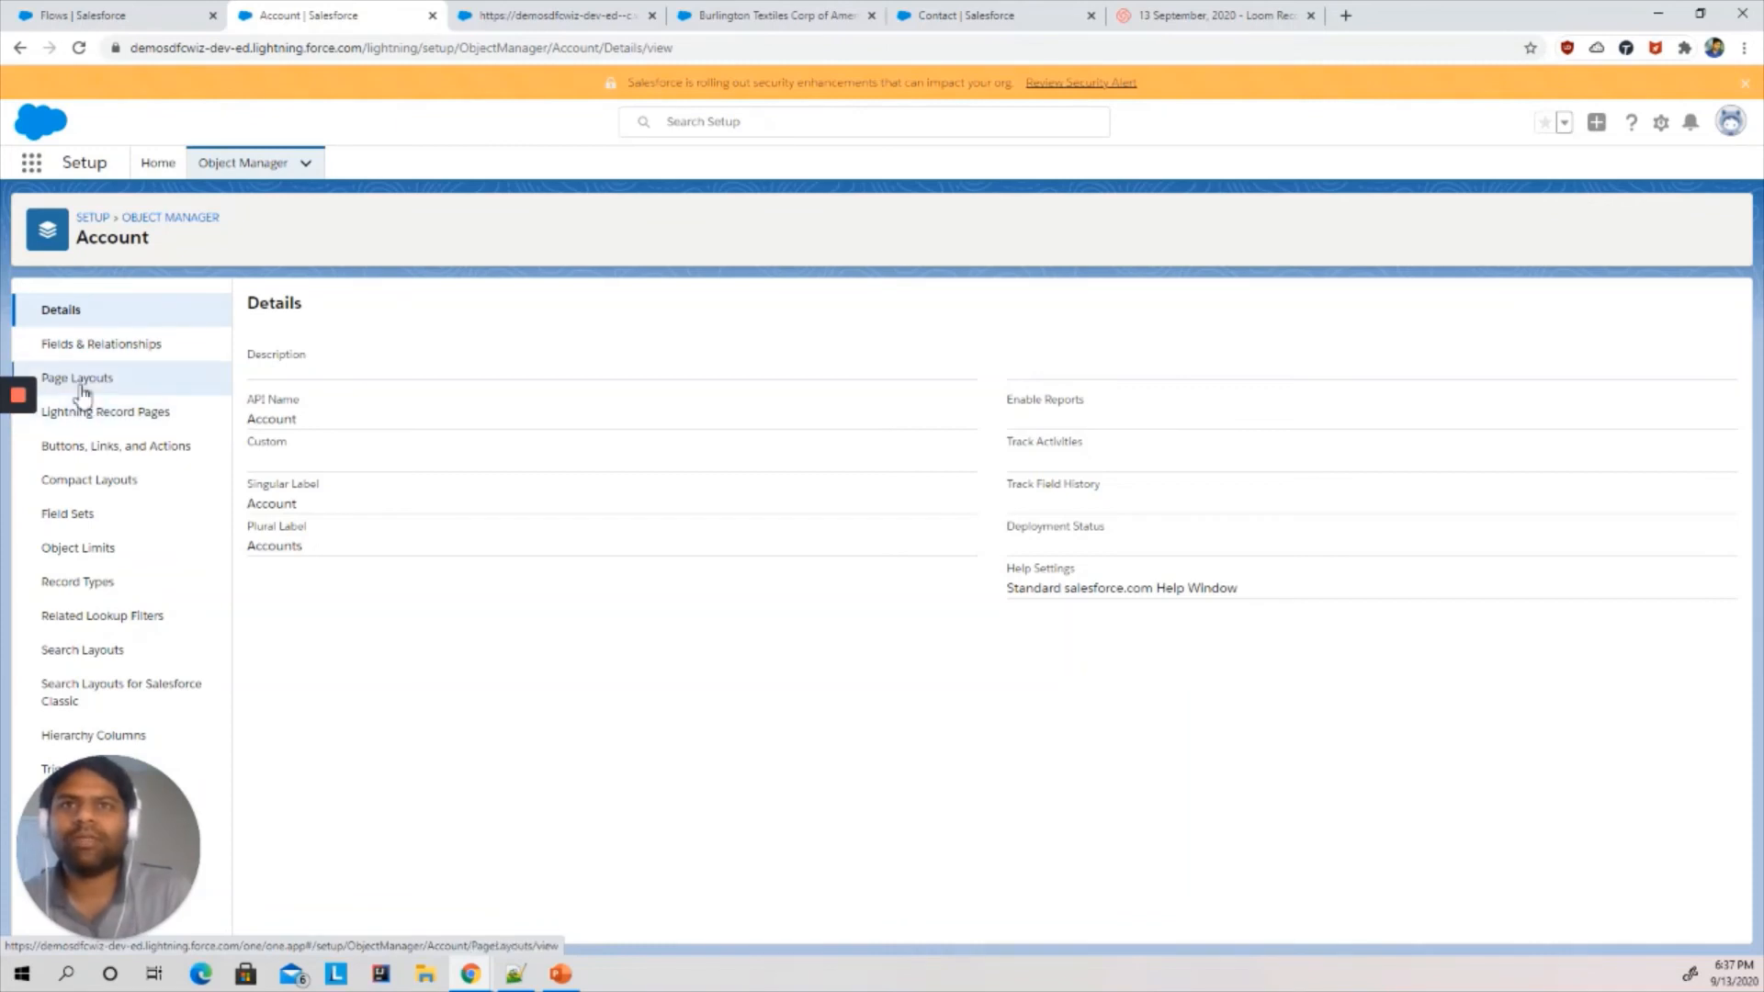
pyautogui.click(81, 389)
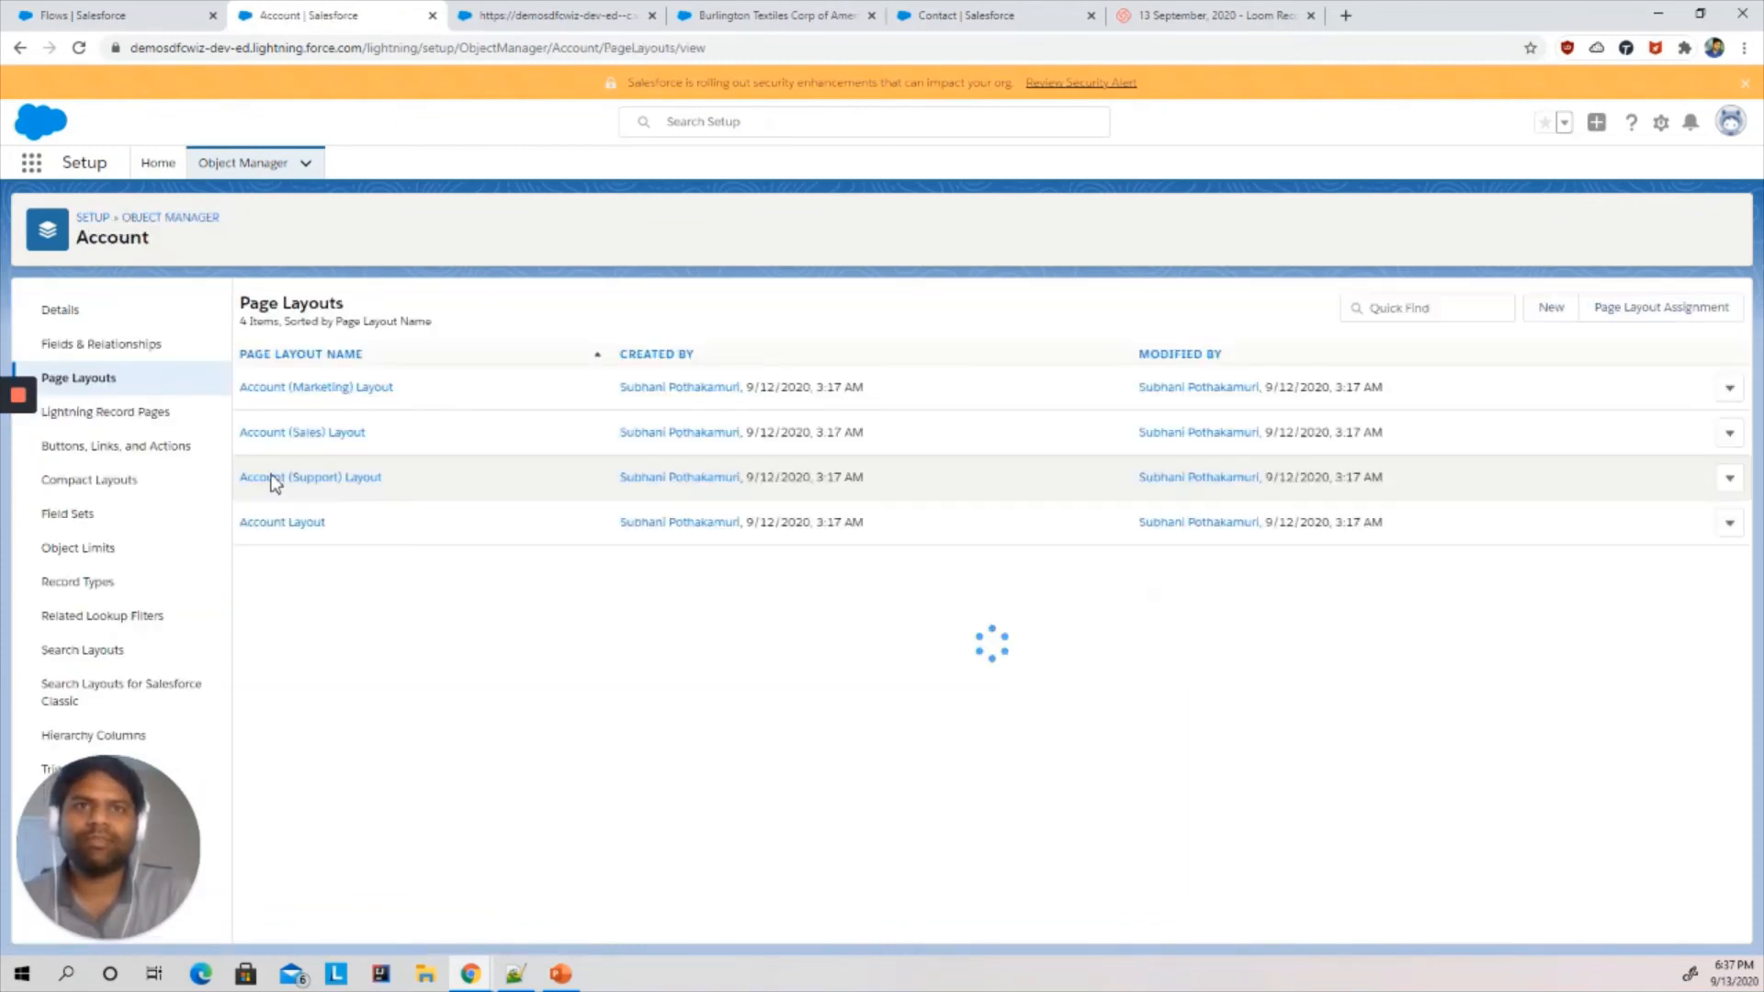
pyautogui.click(277, 524)
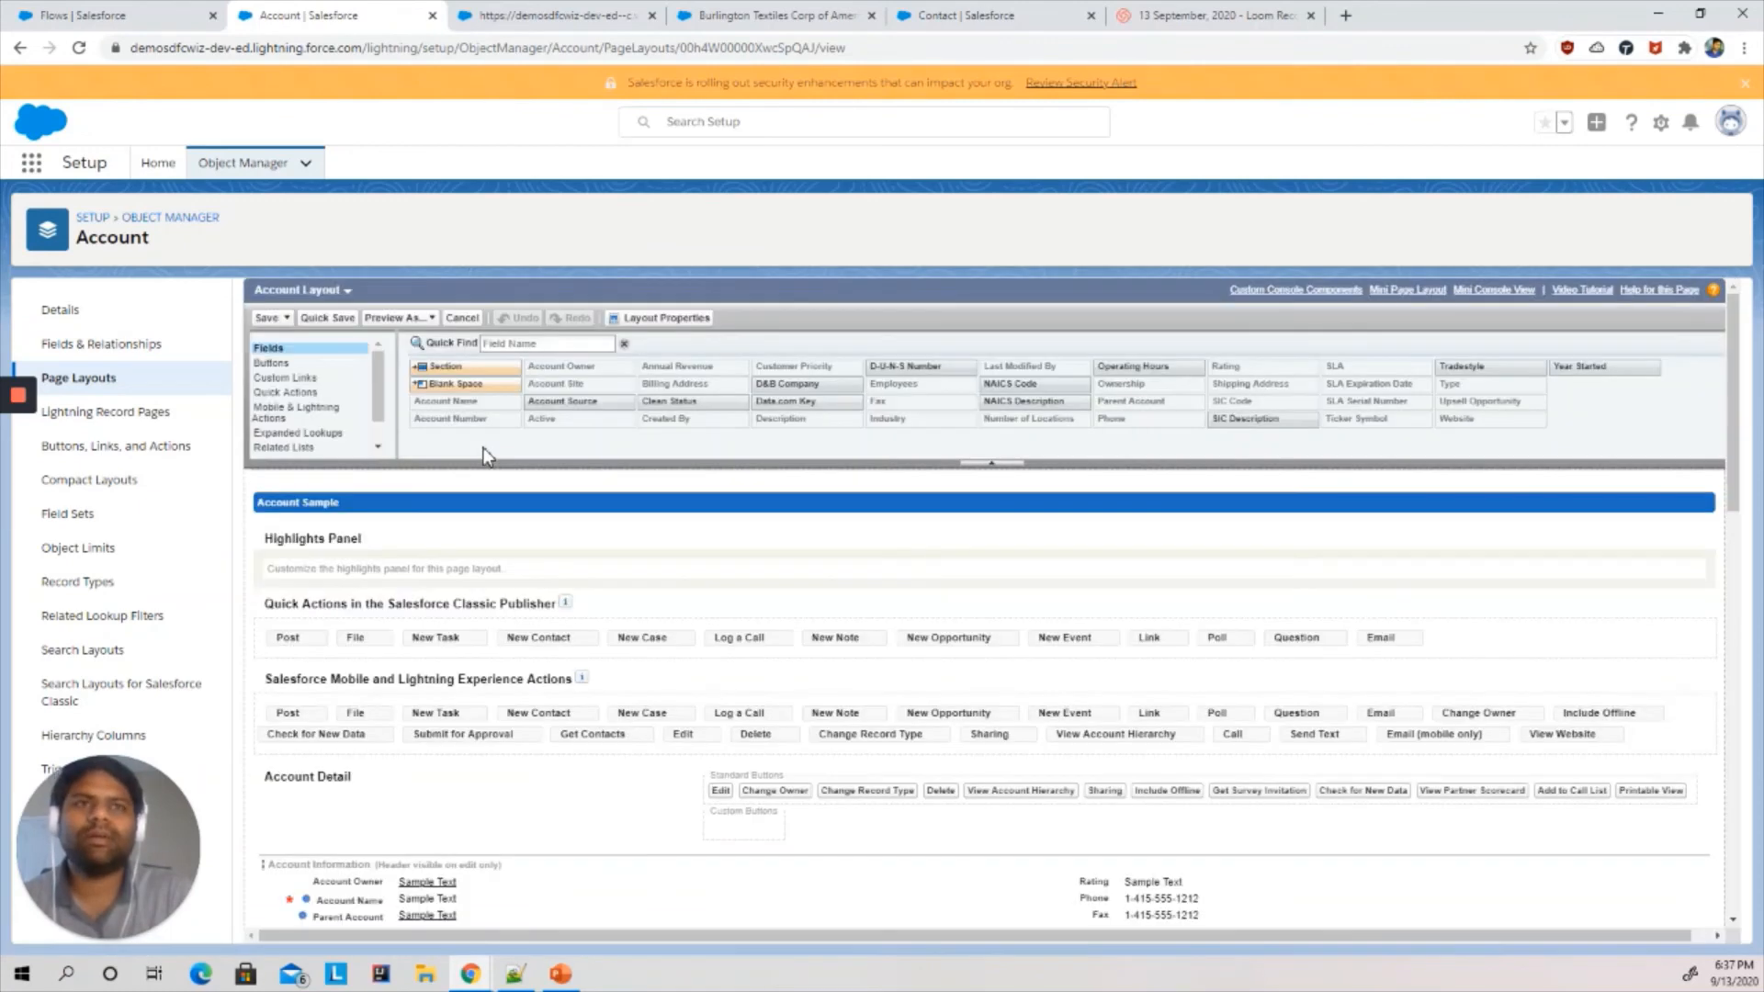
# - Add the Create Contact from Account action to the Salesforce Mobile and Lightning Experience Actions and save the layout
pyautogui.click(364, 409)
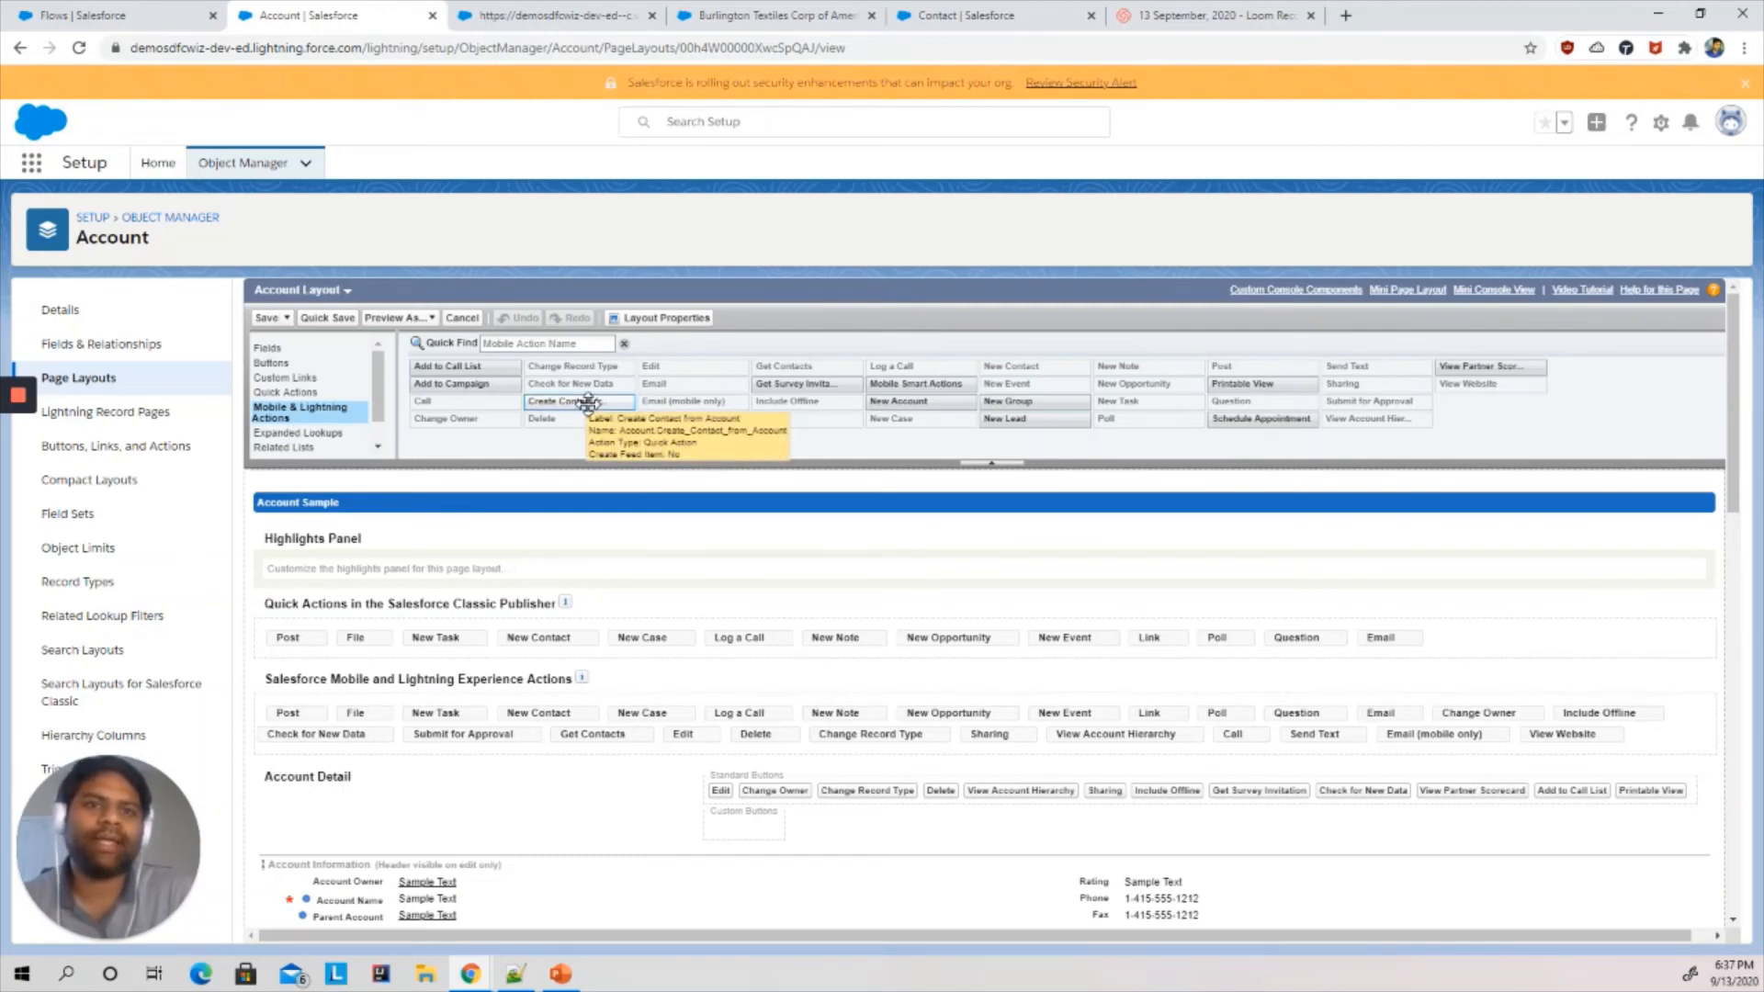
pyautogui.moveTo(588, 404)
pyautogui.mouseDown()
pyautogui.moveTo(800, 797)
pyautogui.moveTo(1077, 726)
pyautogui.moveTo(788, 724)
pyautogui.moveTo(964, 722)
pyautogui.moveTo(905, 726)
pyautogui.mouseUp()
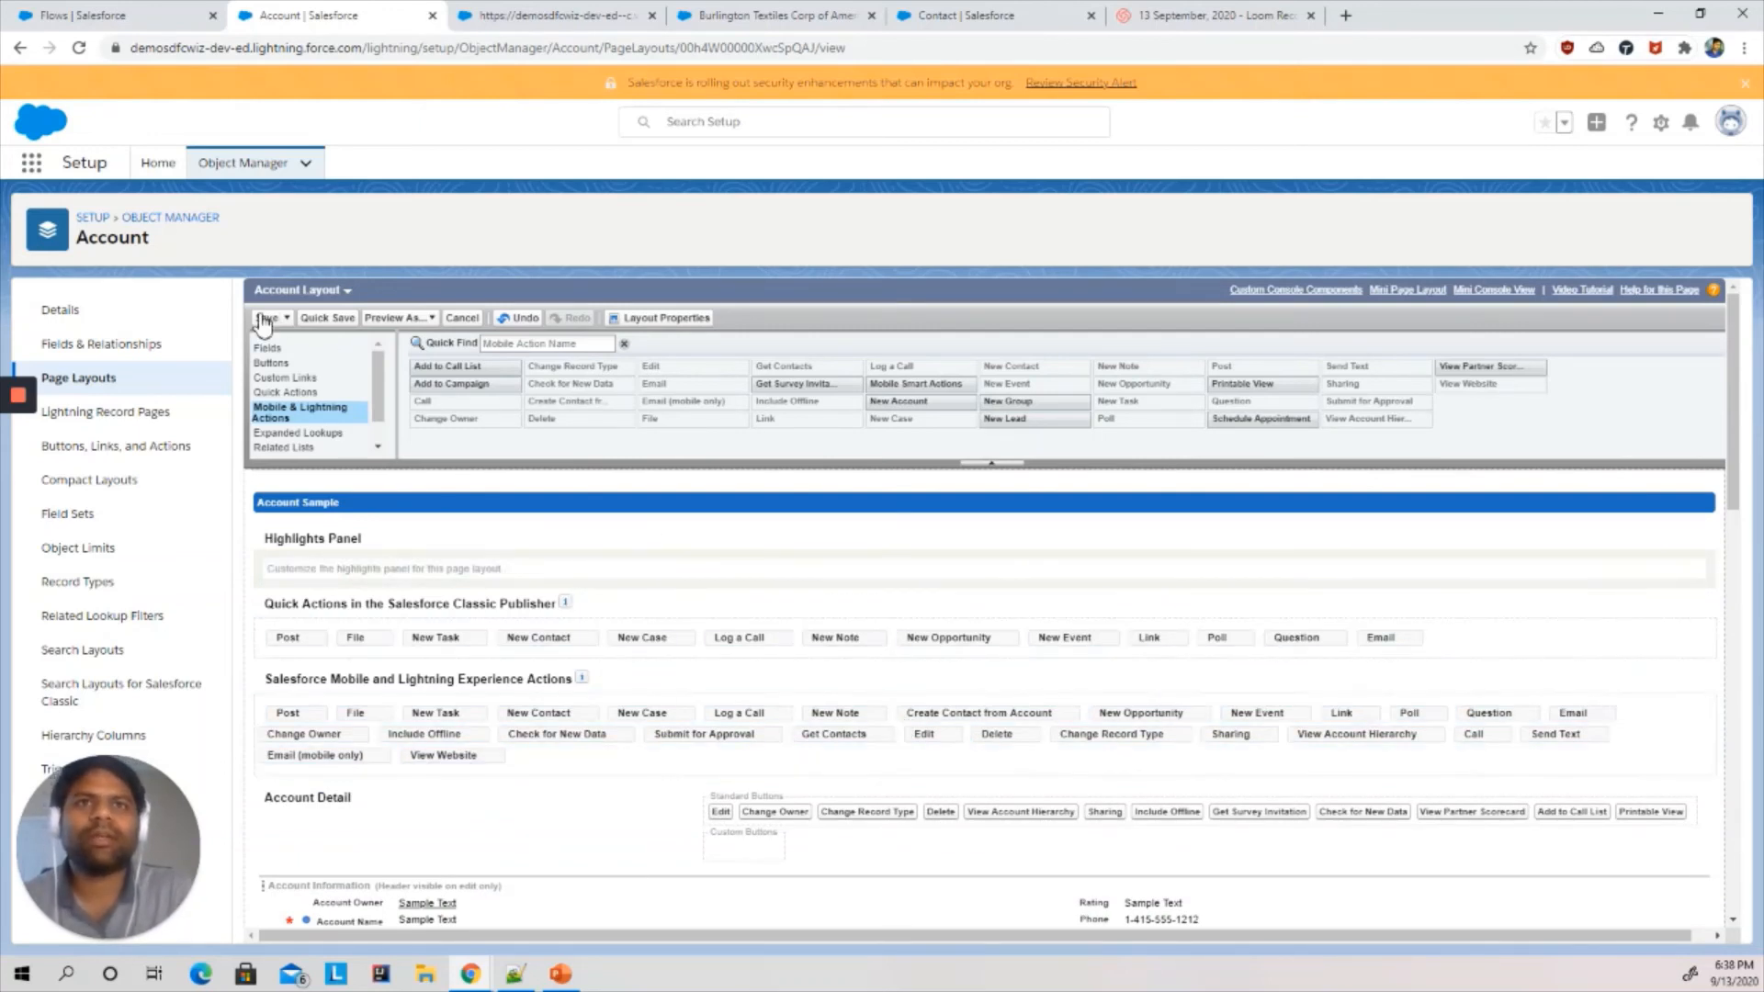
pyautogui.click(262, 318)
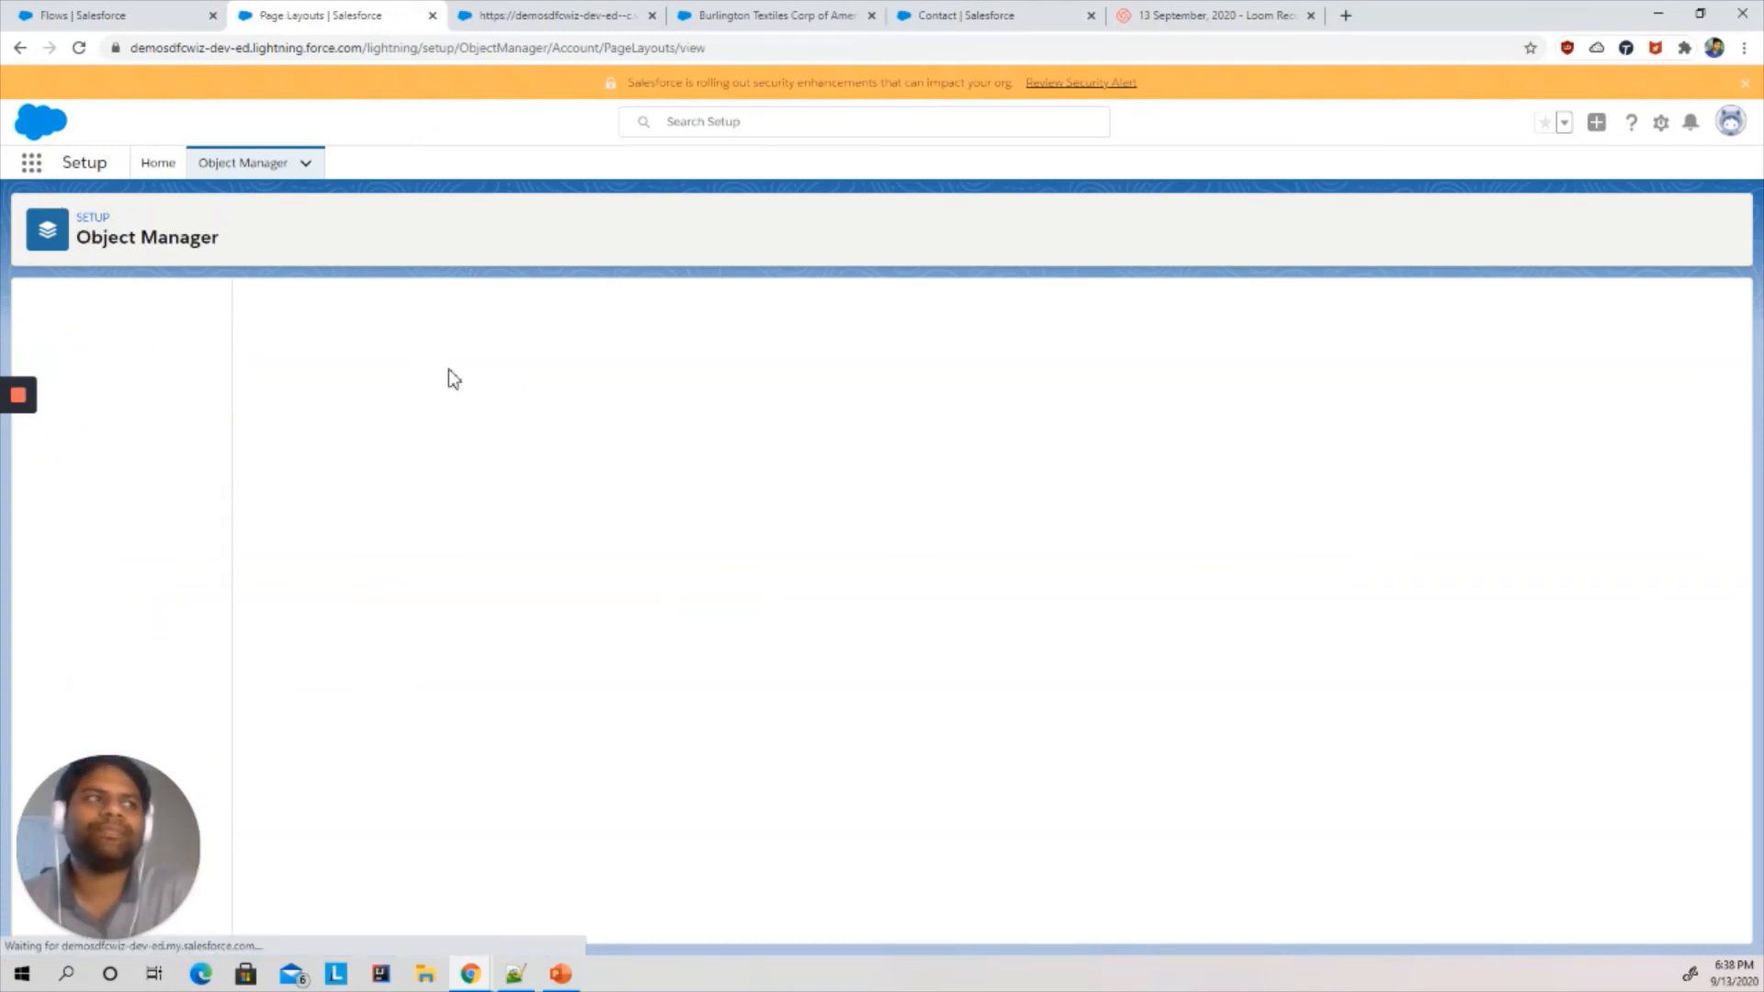
# - Open the Burlington Textiles Corp of America account from the All Accounts list view
pyautogui.click(31, 162)
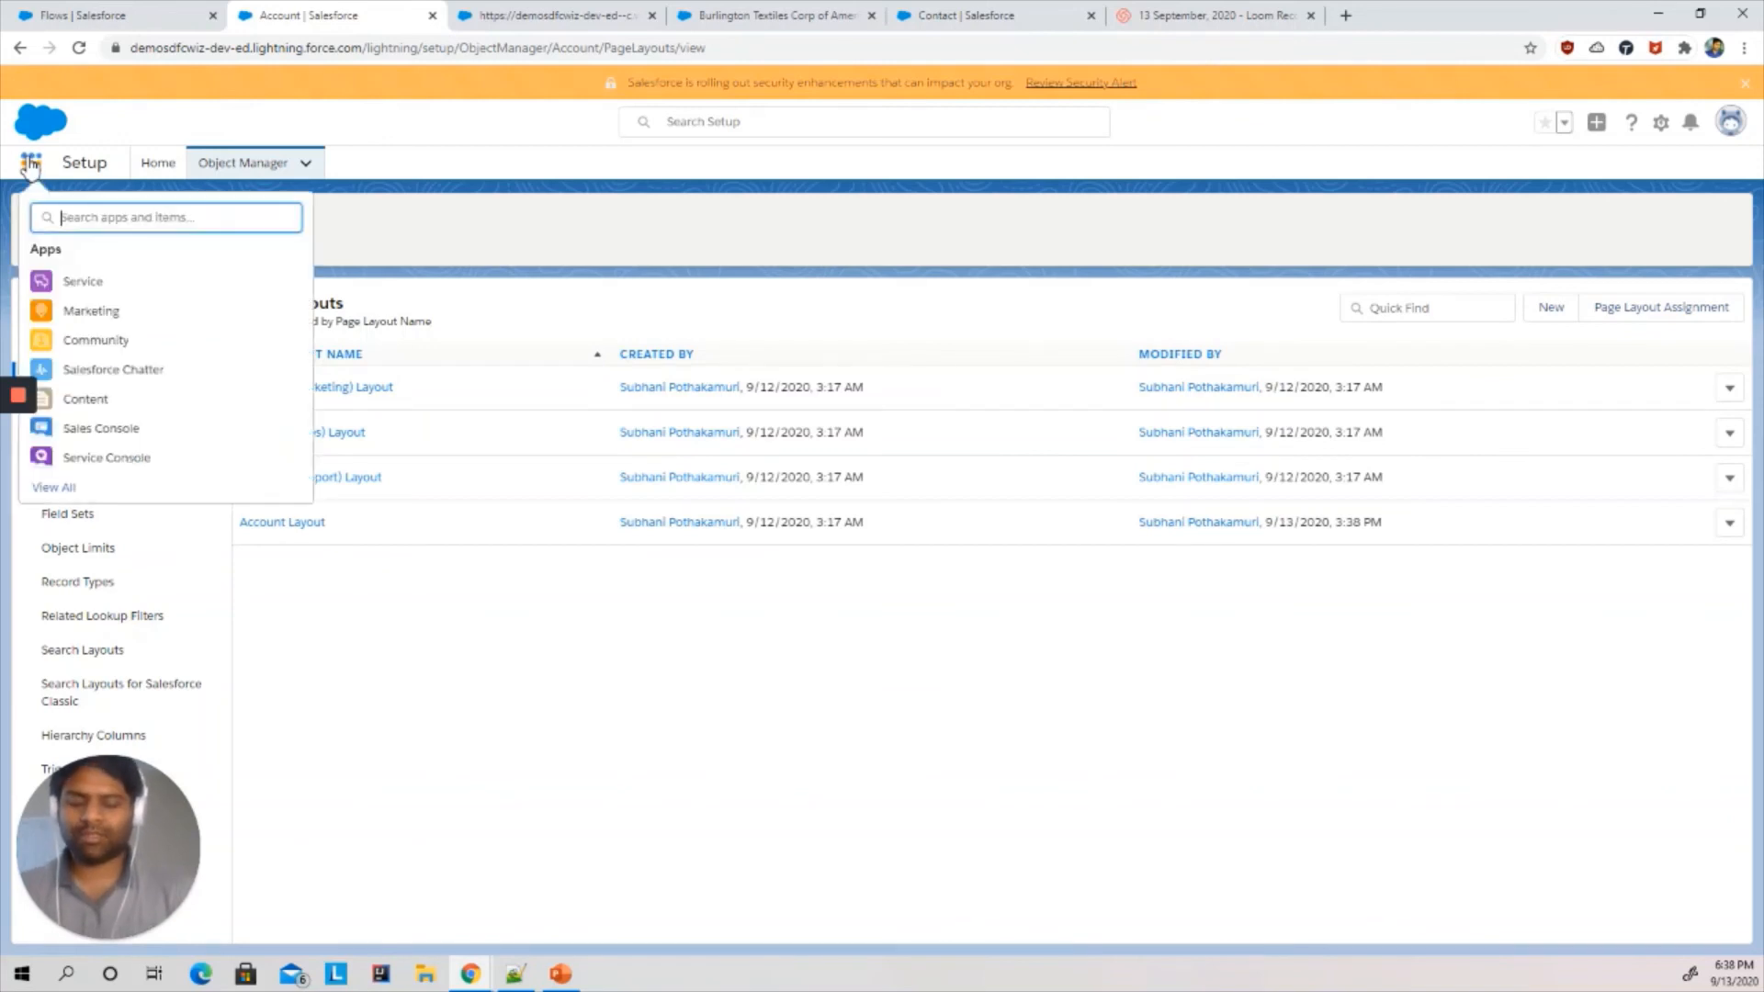
pyautogui.write('acc')
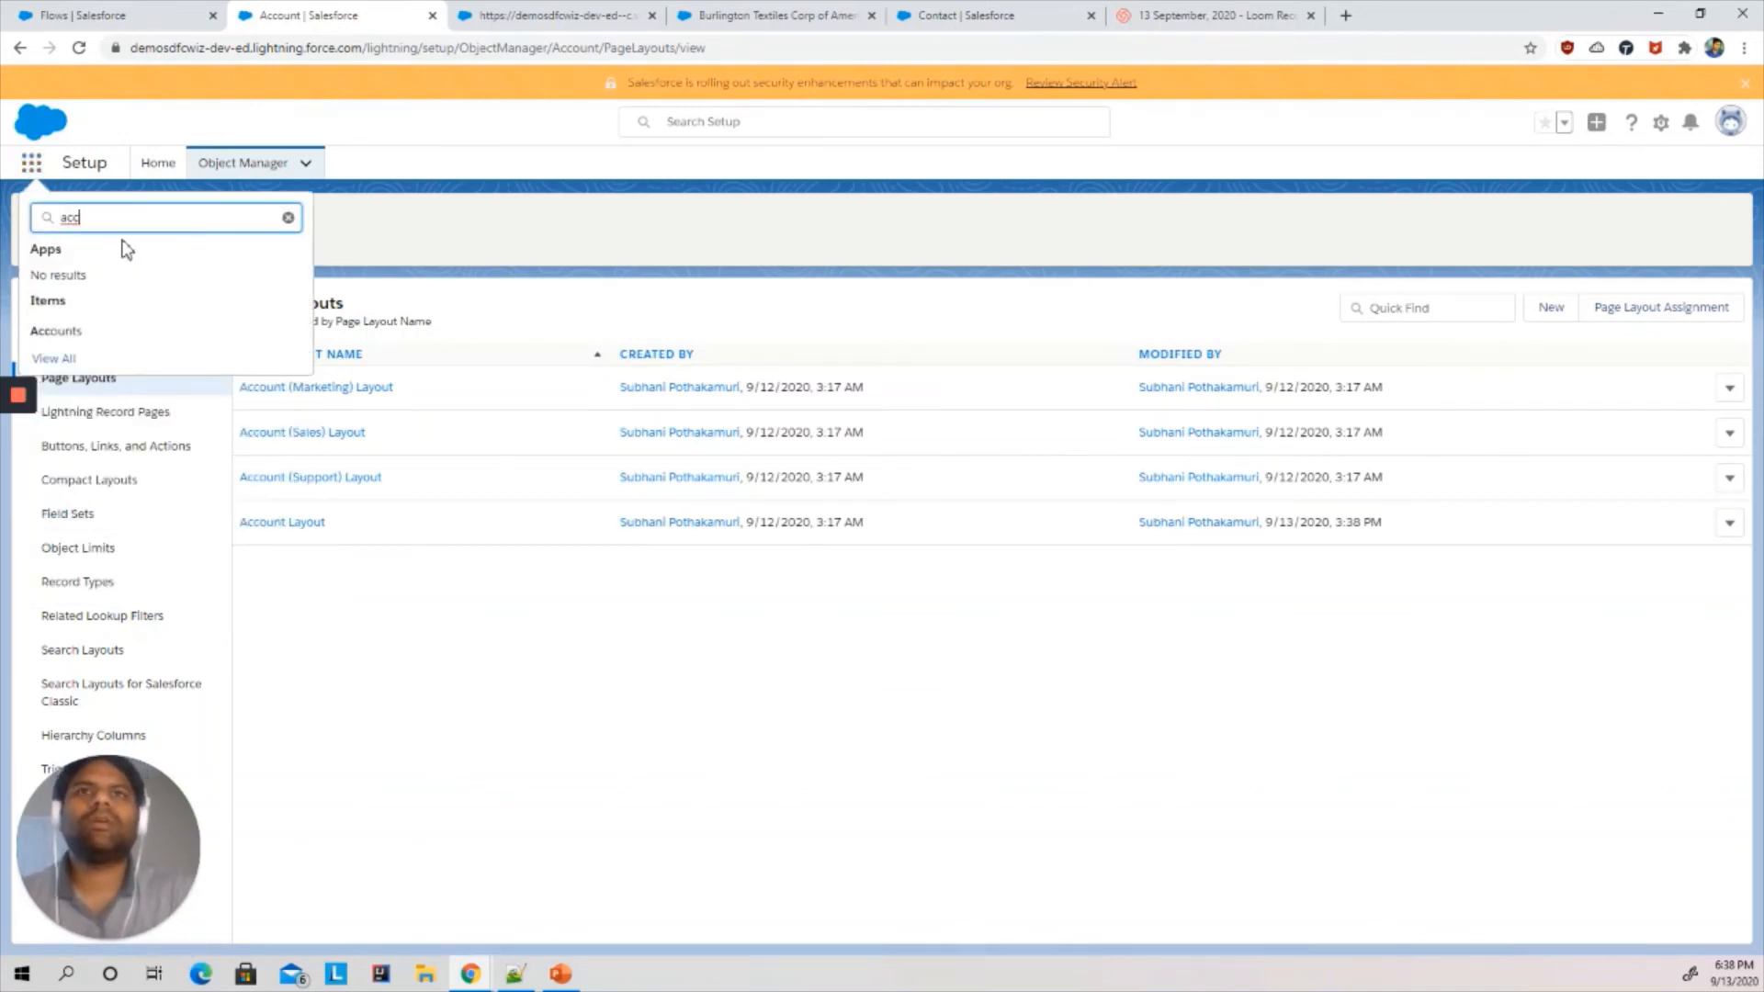
pyautogui.click(60, 336)
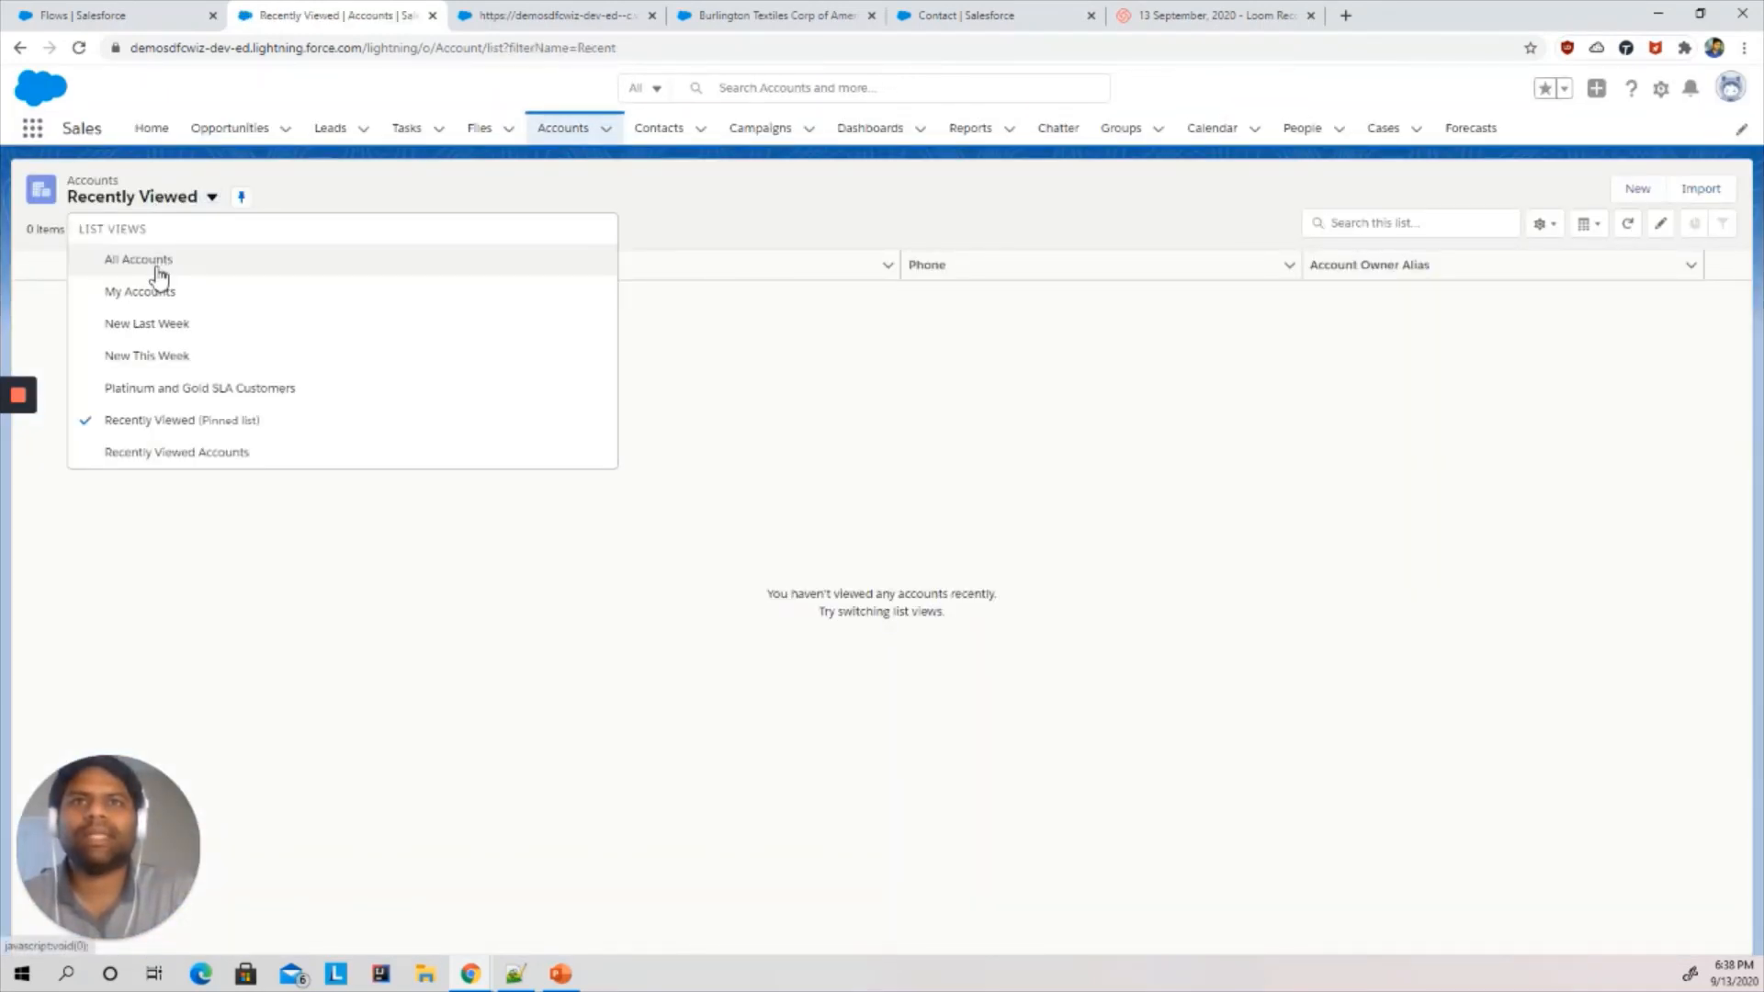
pyautogui.click(157, 264)
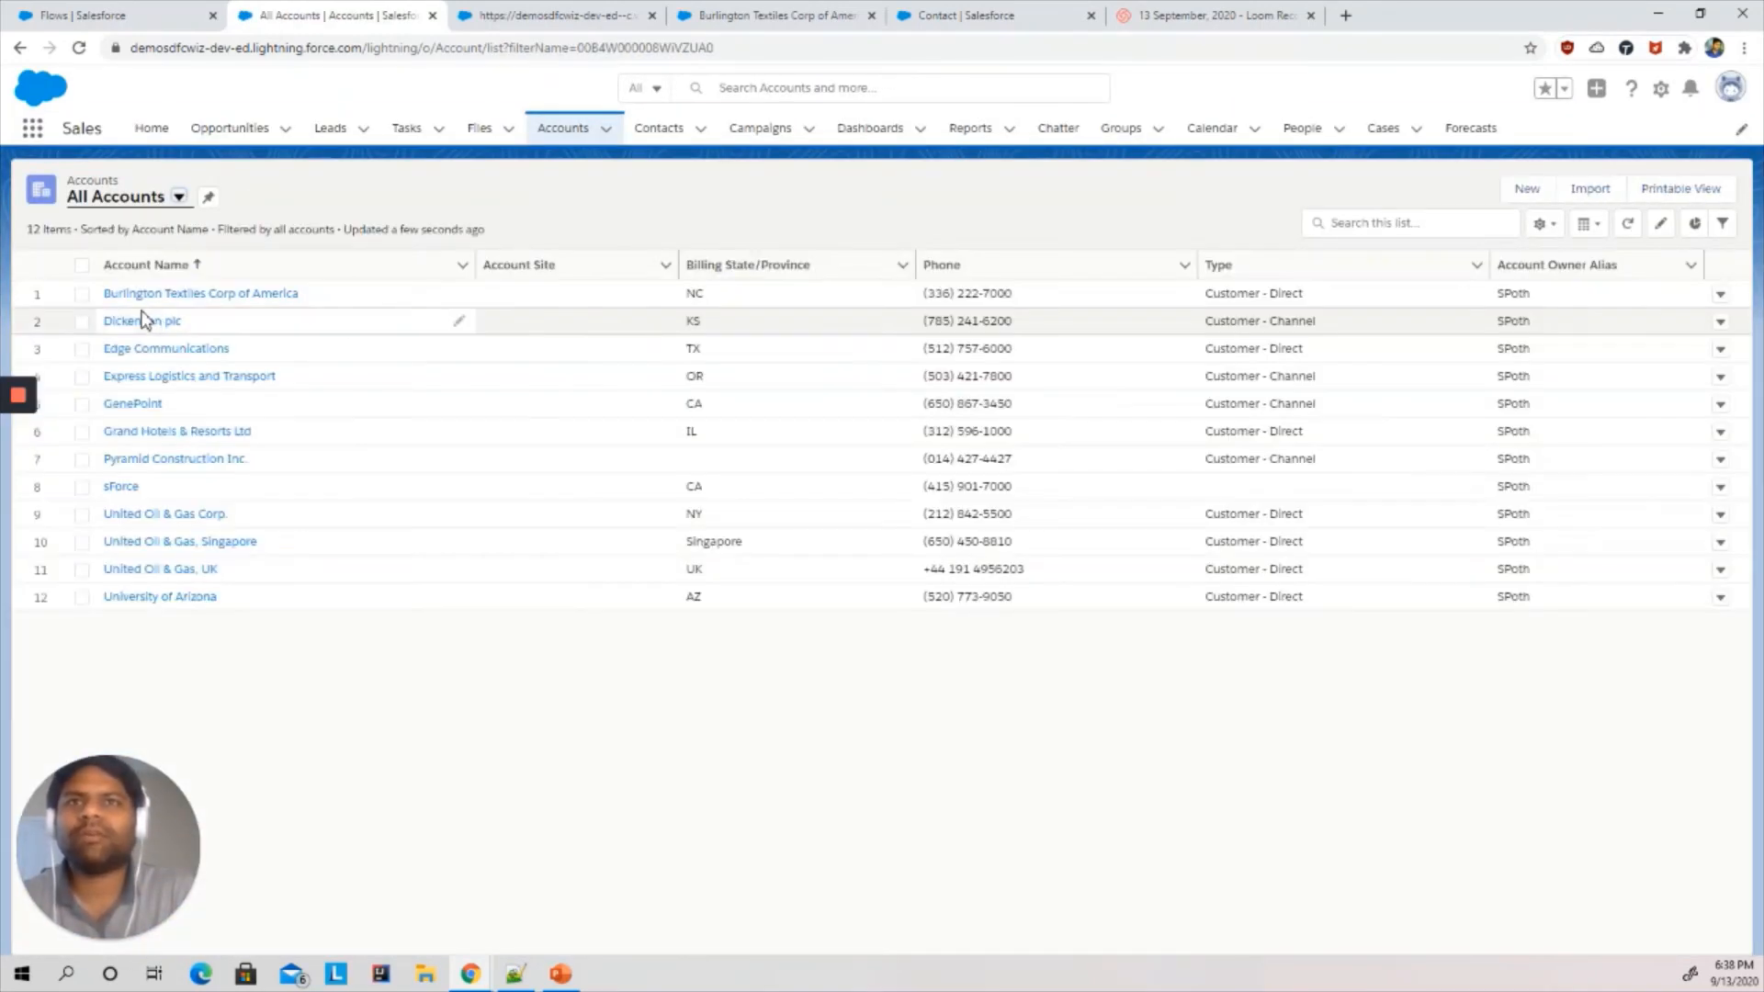
pyautogui.click(143, 292)
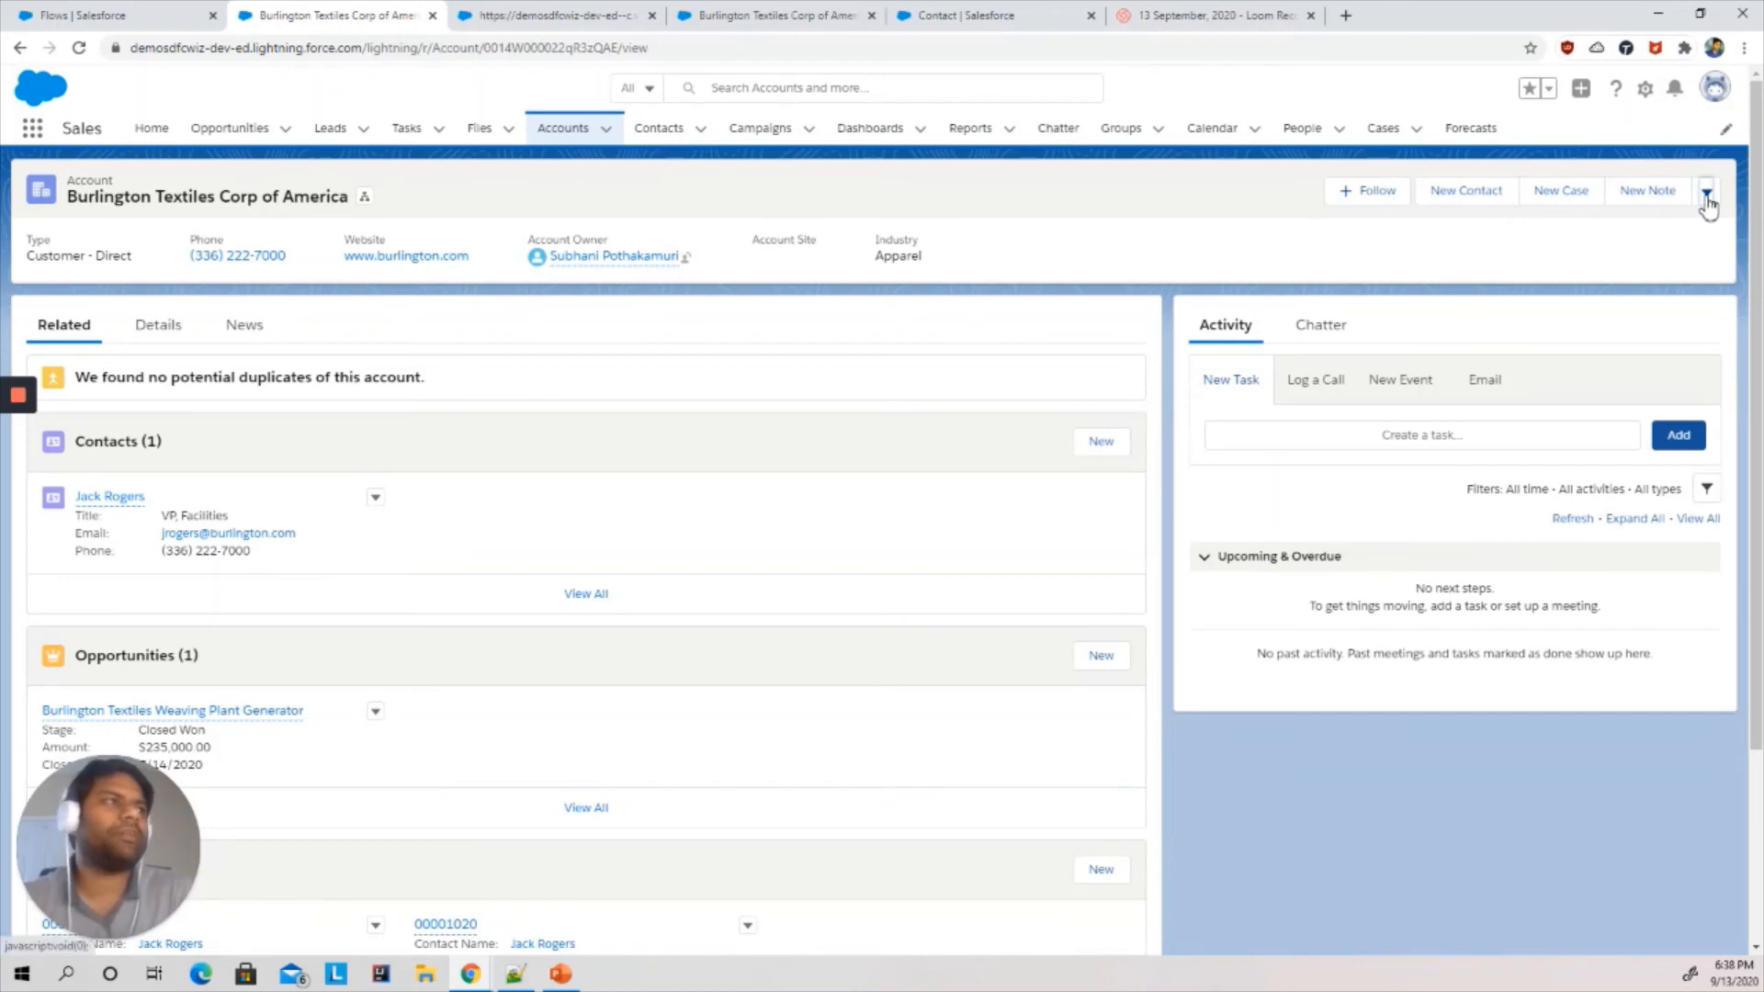
# - Launch the Create Contact from Account action on the account and choose the Mr. salutation
pyautogui.click(1706, 193)
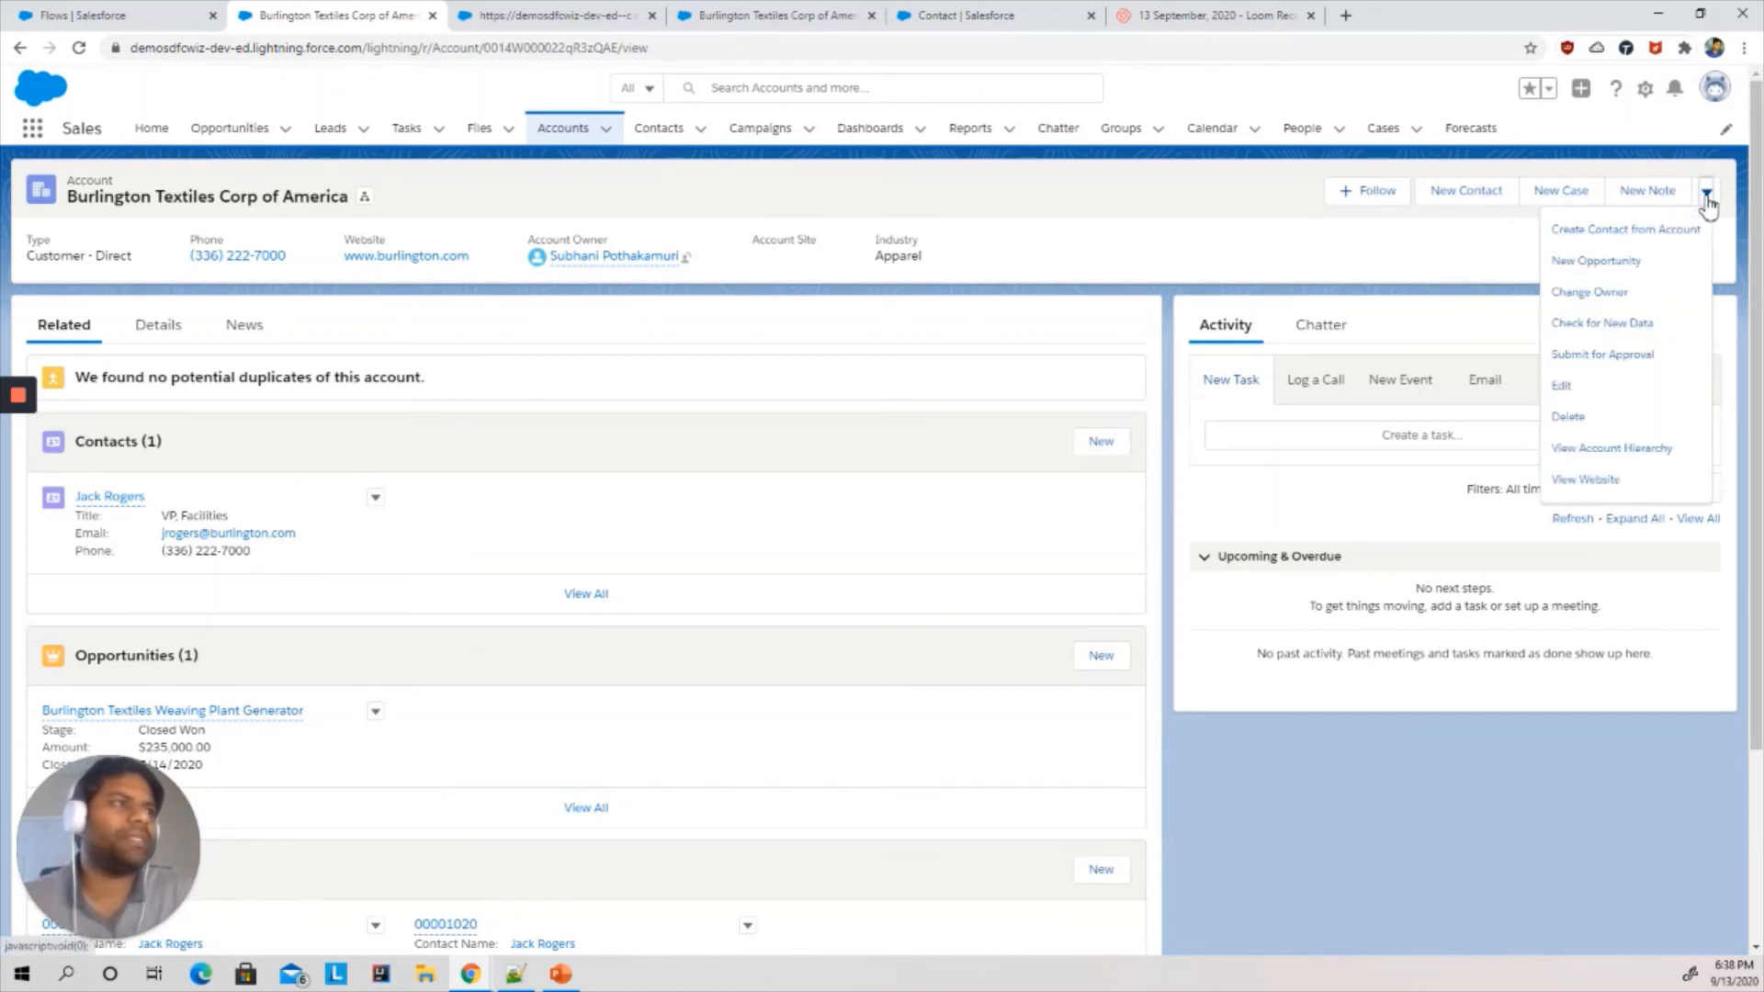
pyautogui.click(1652, 231)
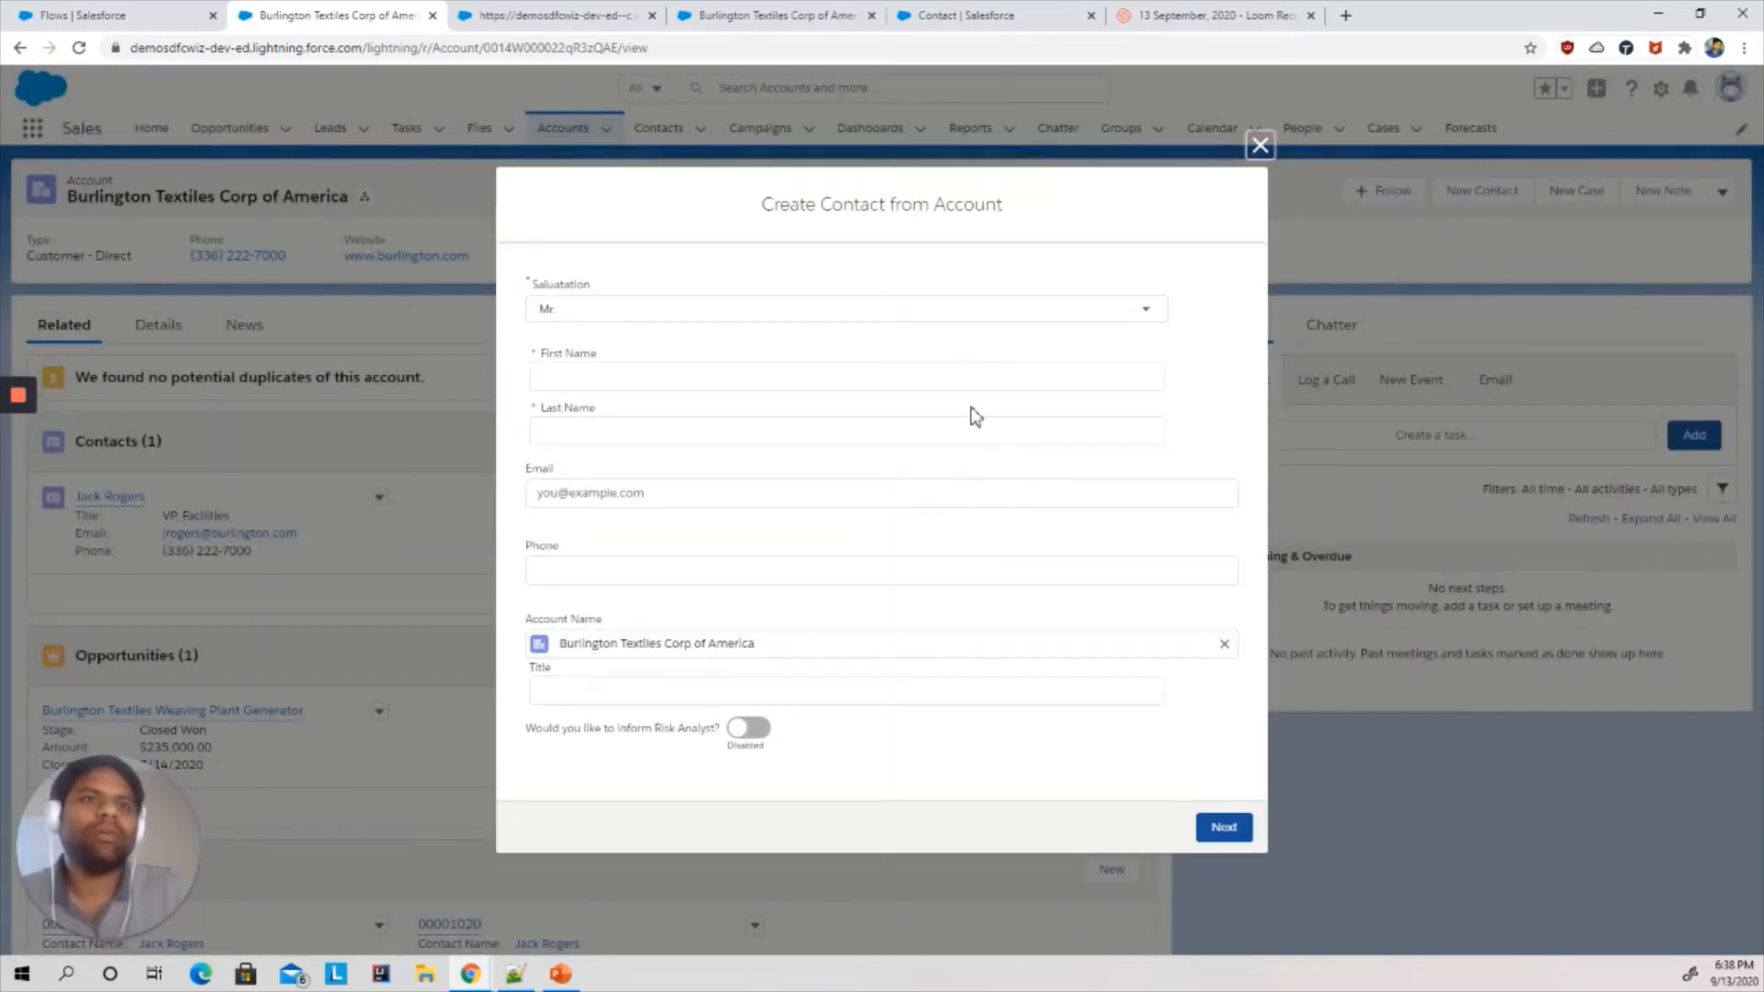
pyautogui.click(672, 317)
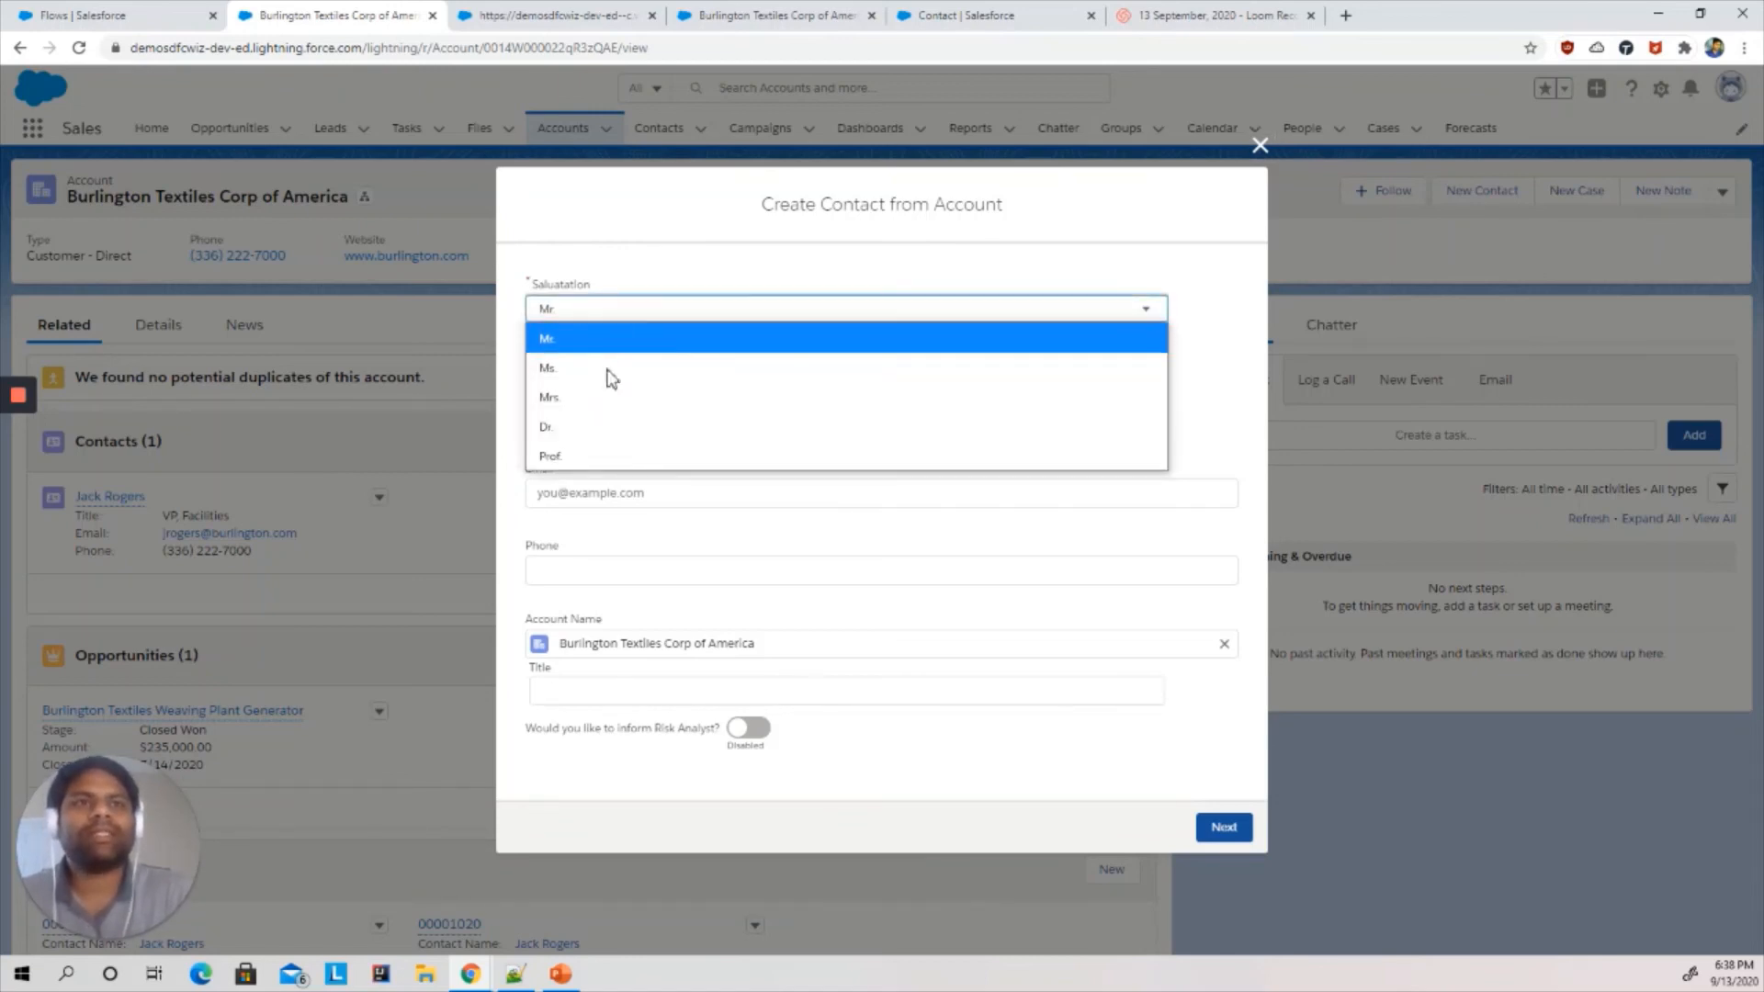
pyautogui.click(576, 340)
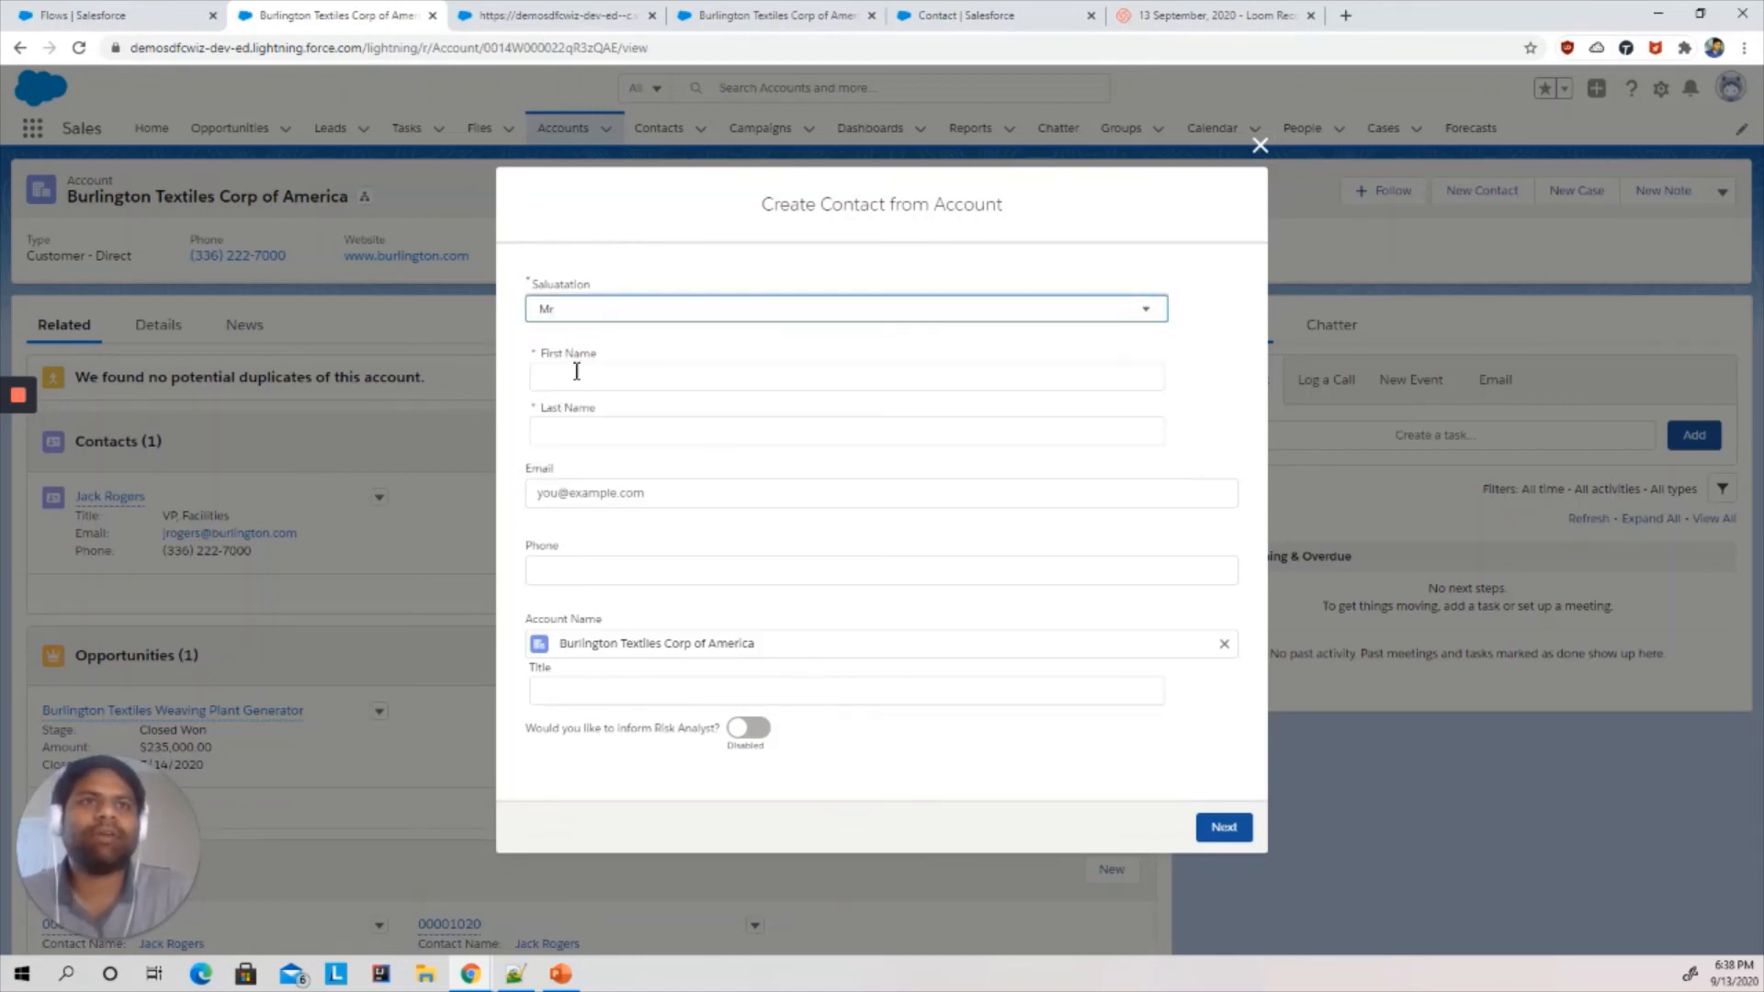
# - Enter the new contact's first name, last name, e-mail address and phone number in the flow form
pyautogui.click(584, 380)
pyautogui.write('Tom')
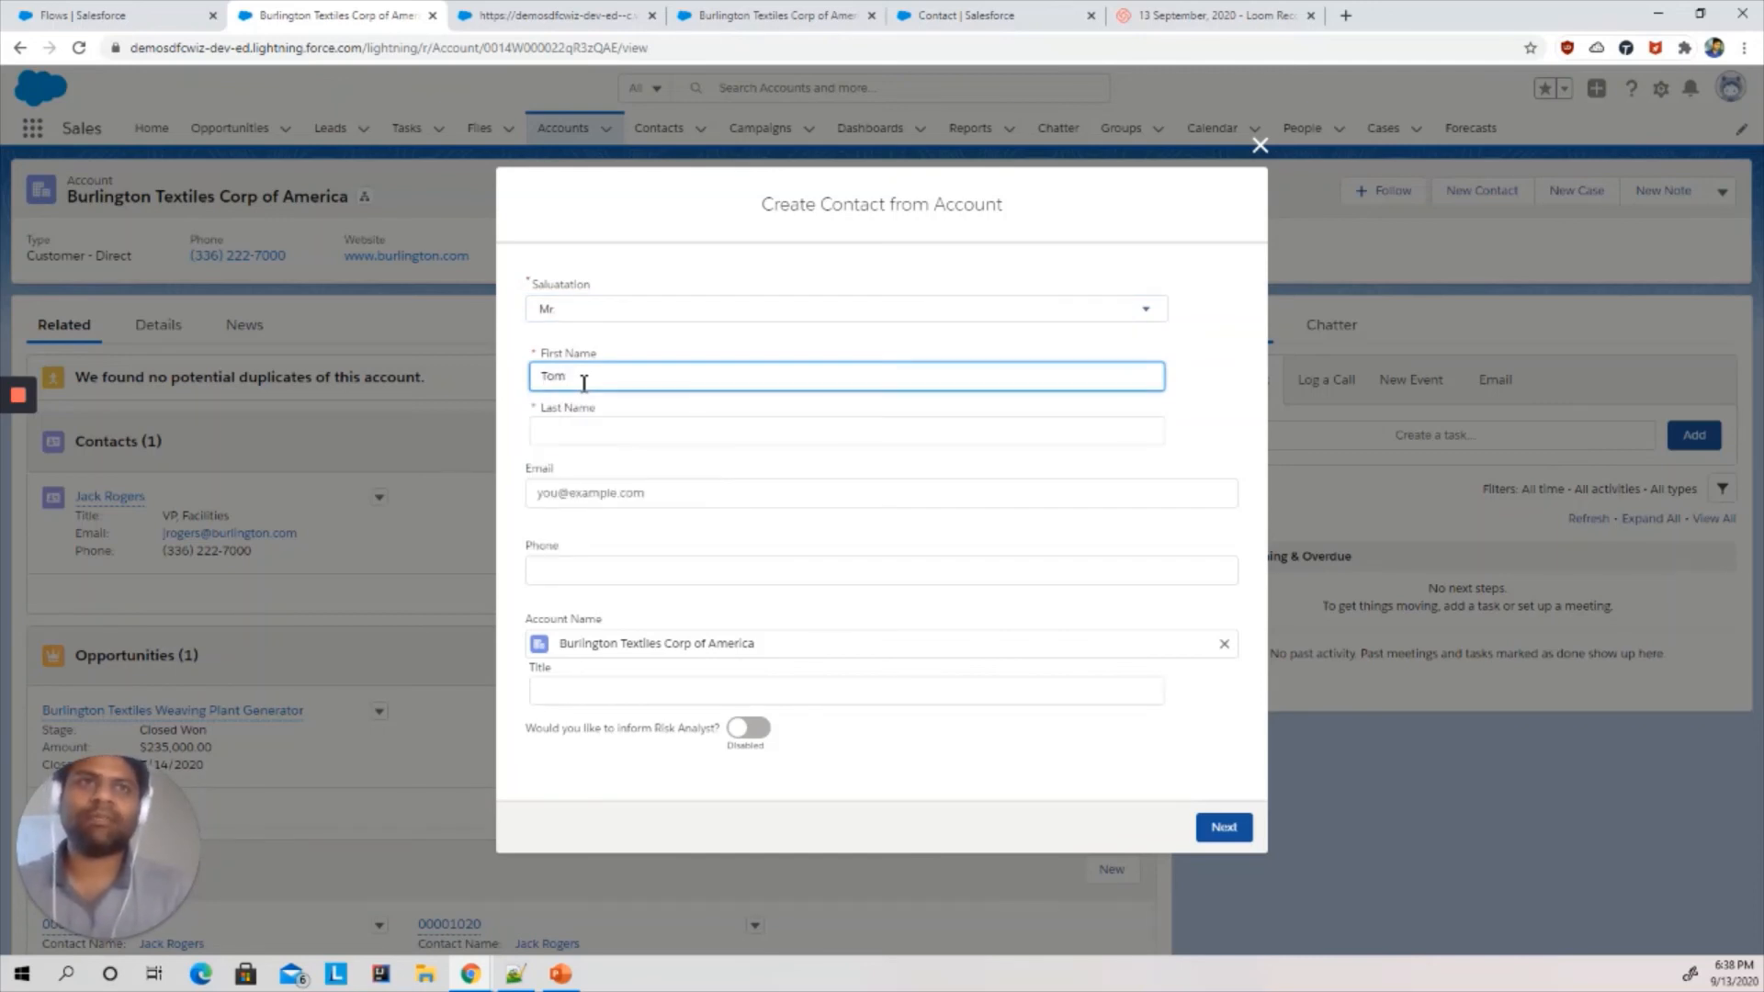
pyautogui.press('Tab')
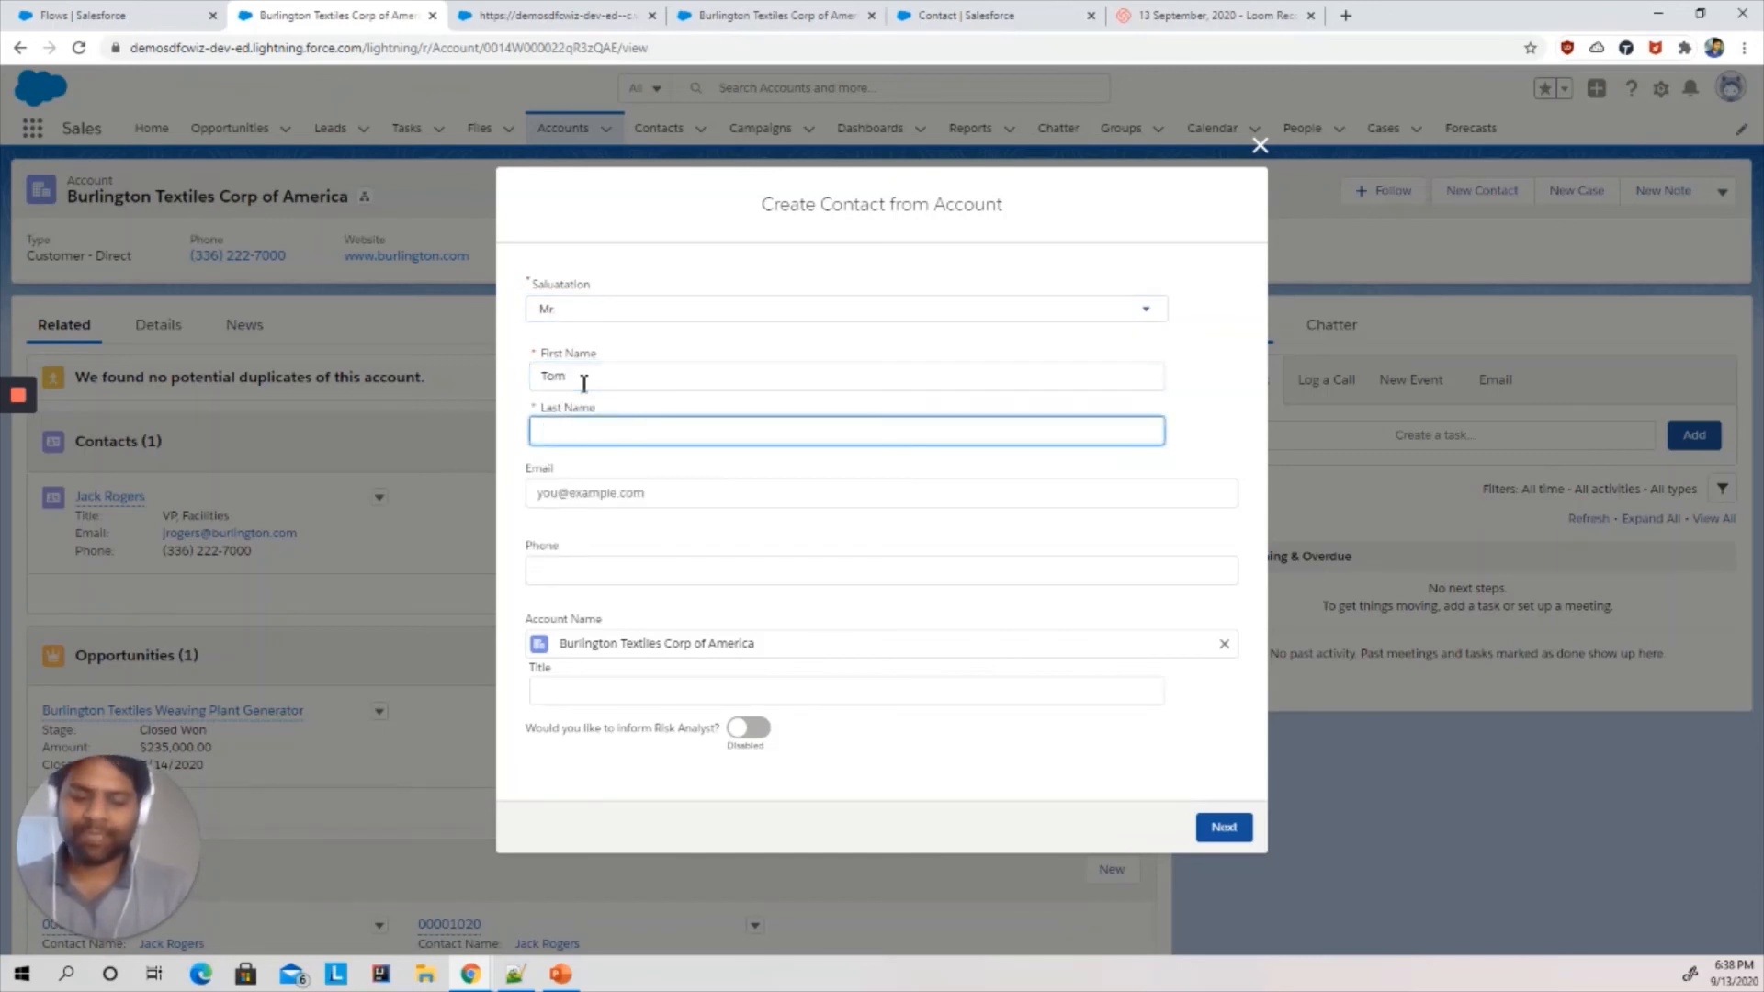
pyautogui.press('Tab')
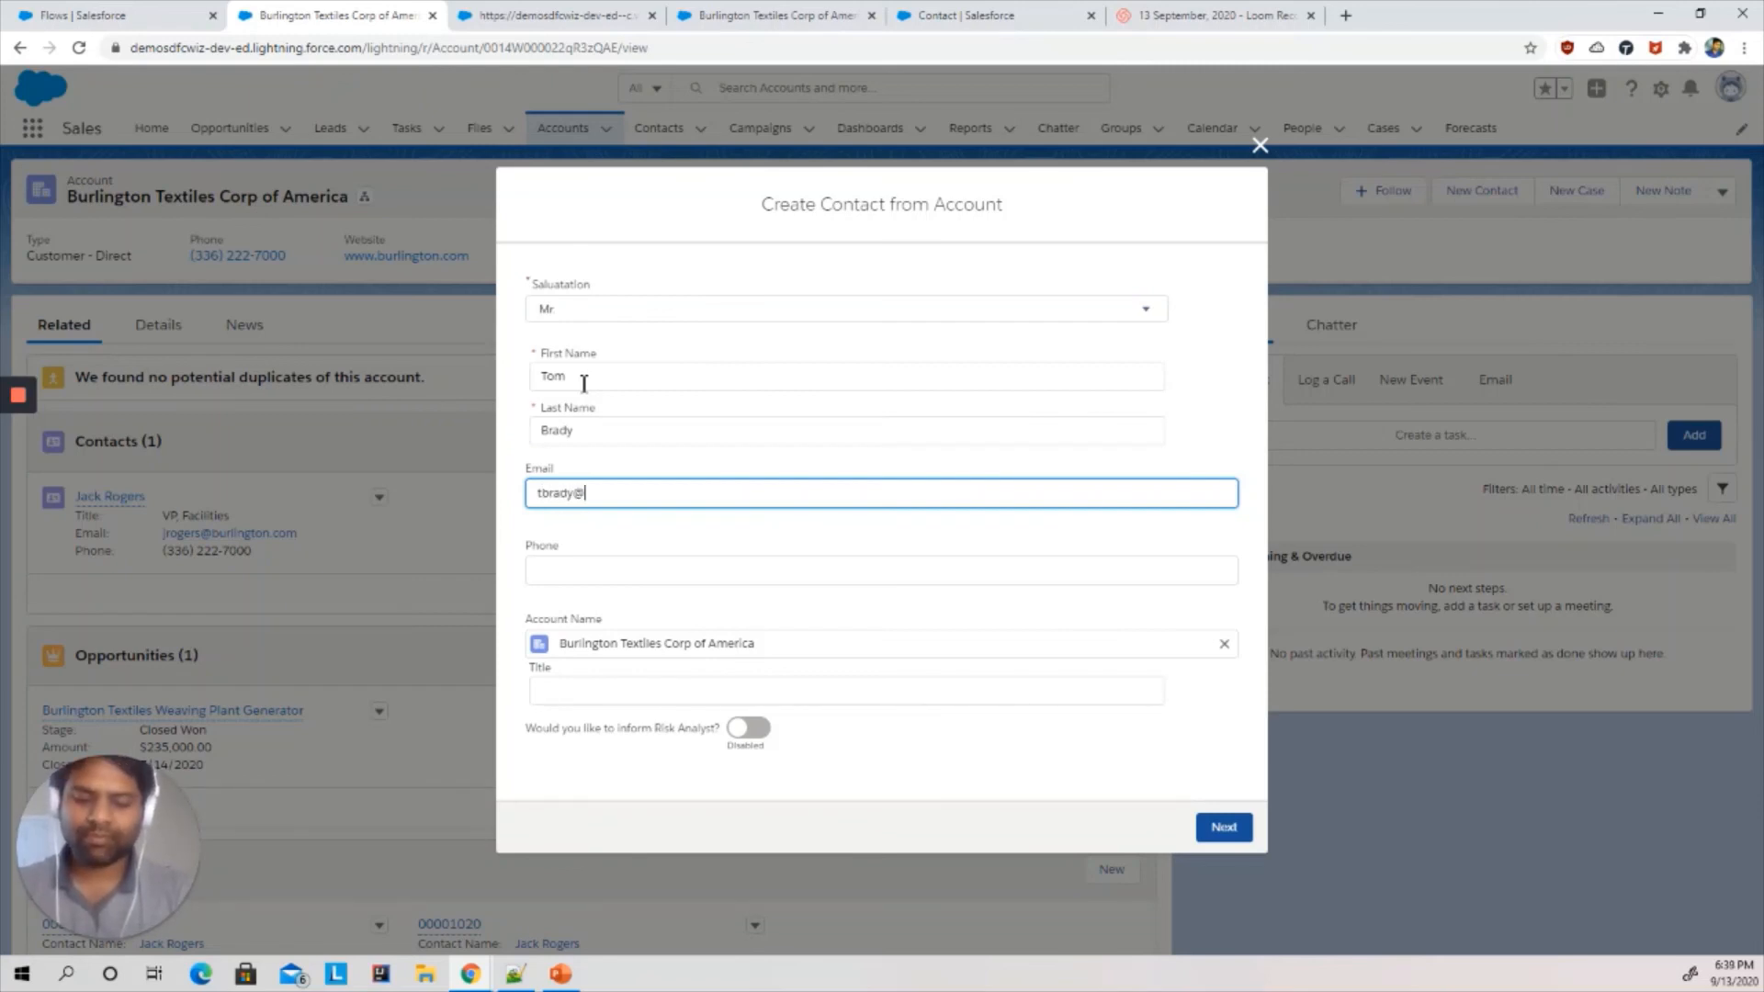
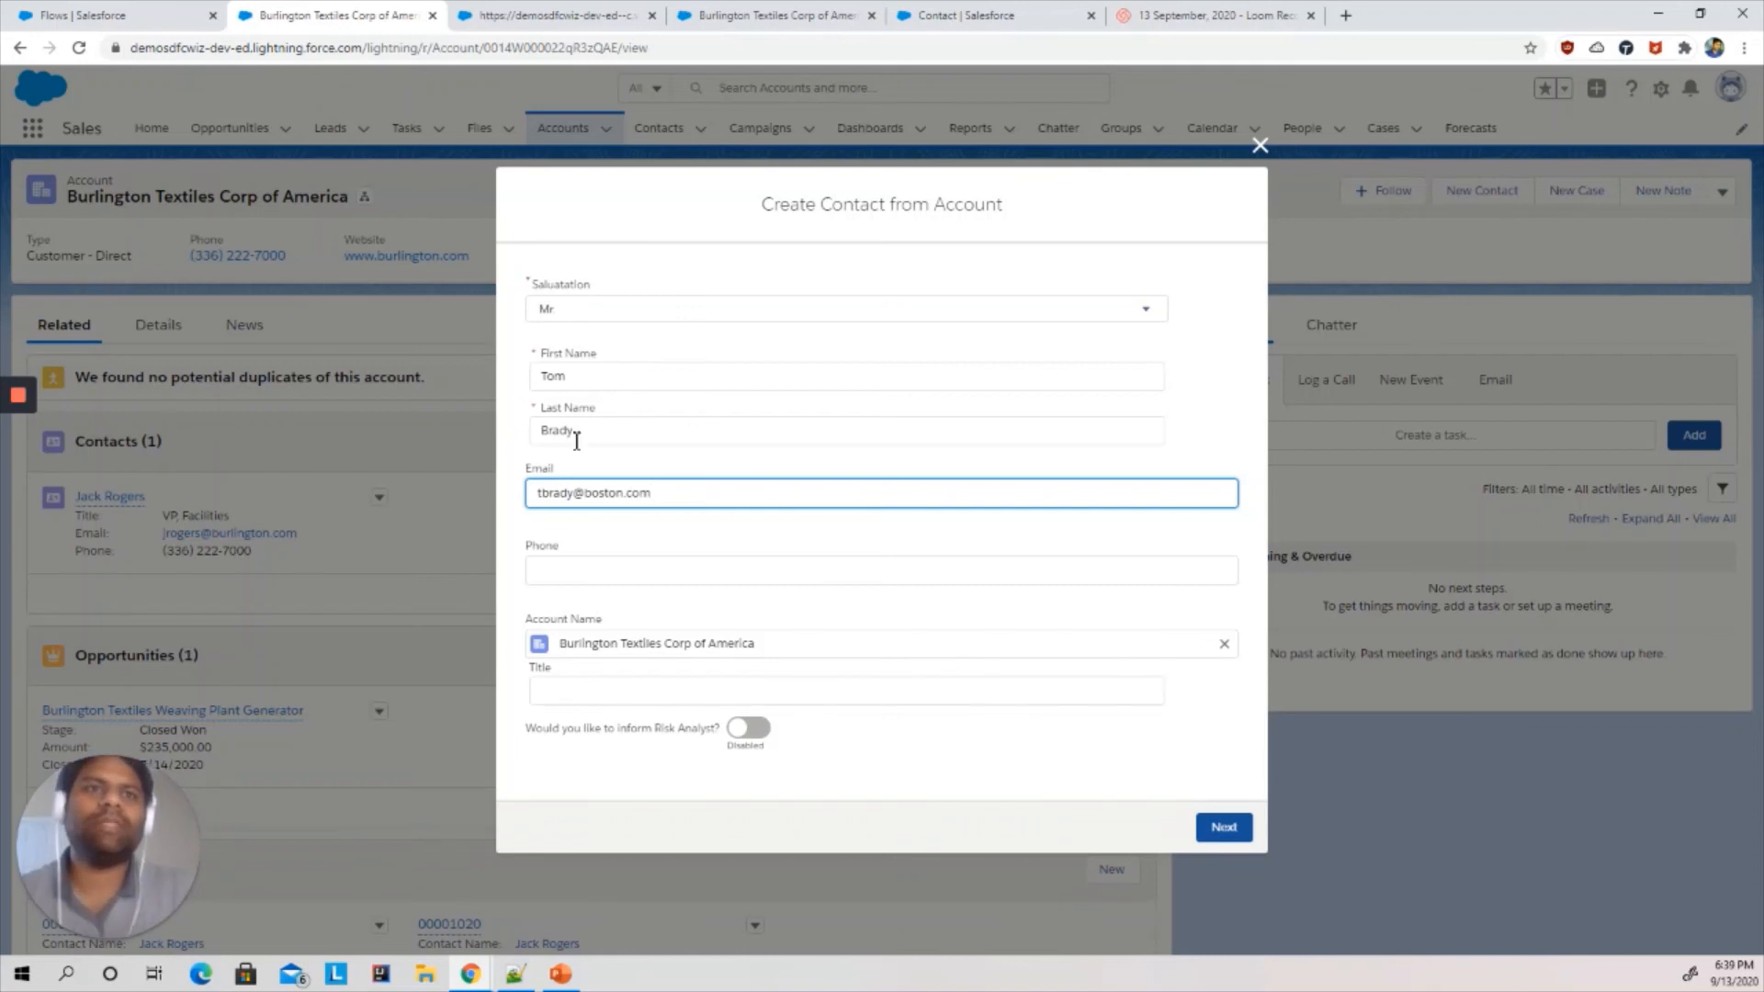
pyautogui.click(583, 569)
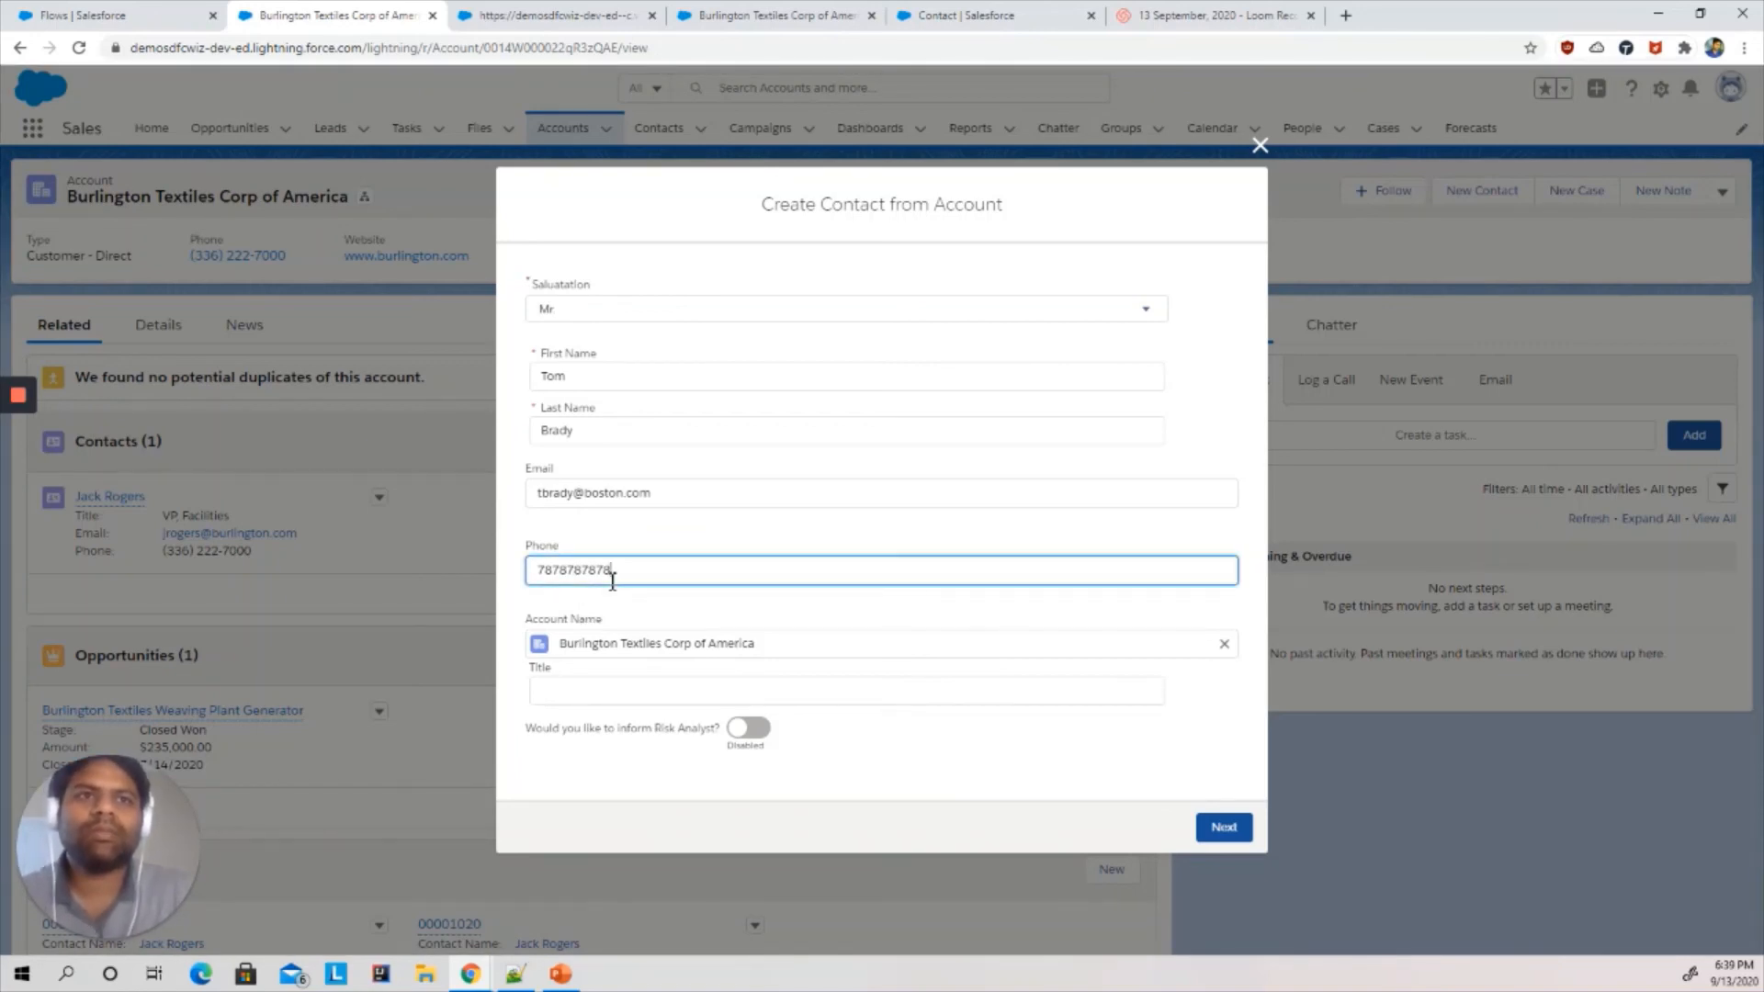
# - Set the contact's title to Manager
pyautogui.click(609, 624)
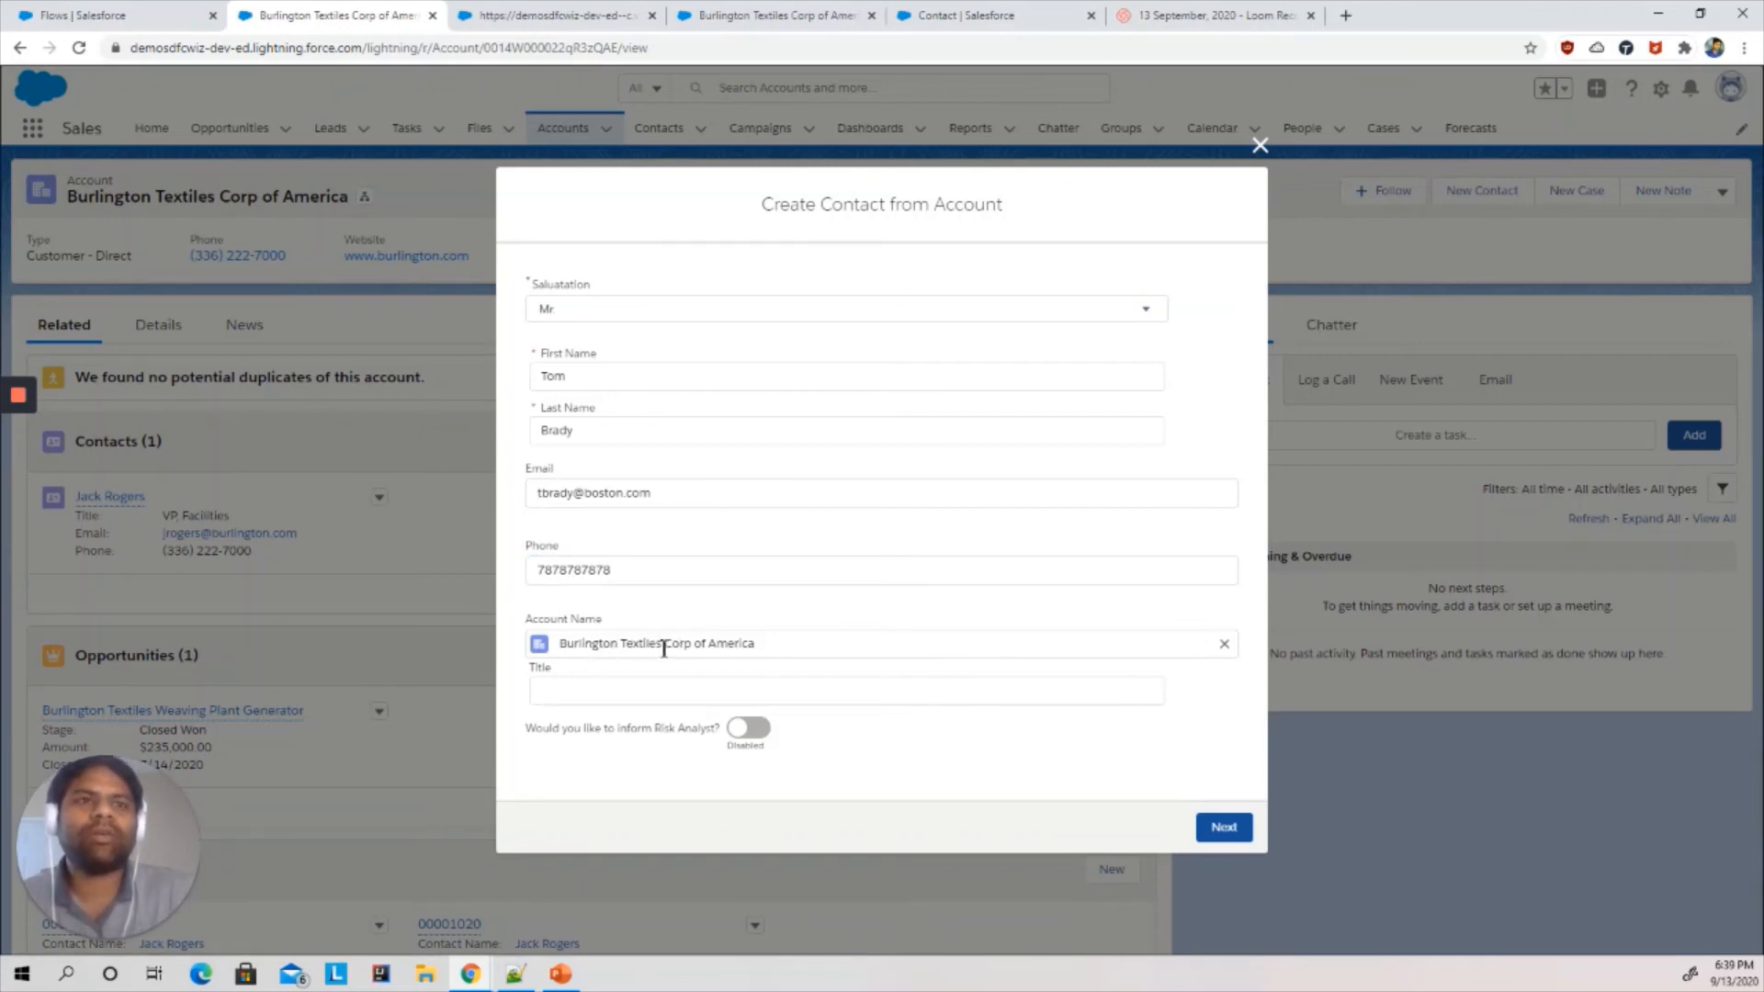
pyautogui.click(623, 687)
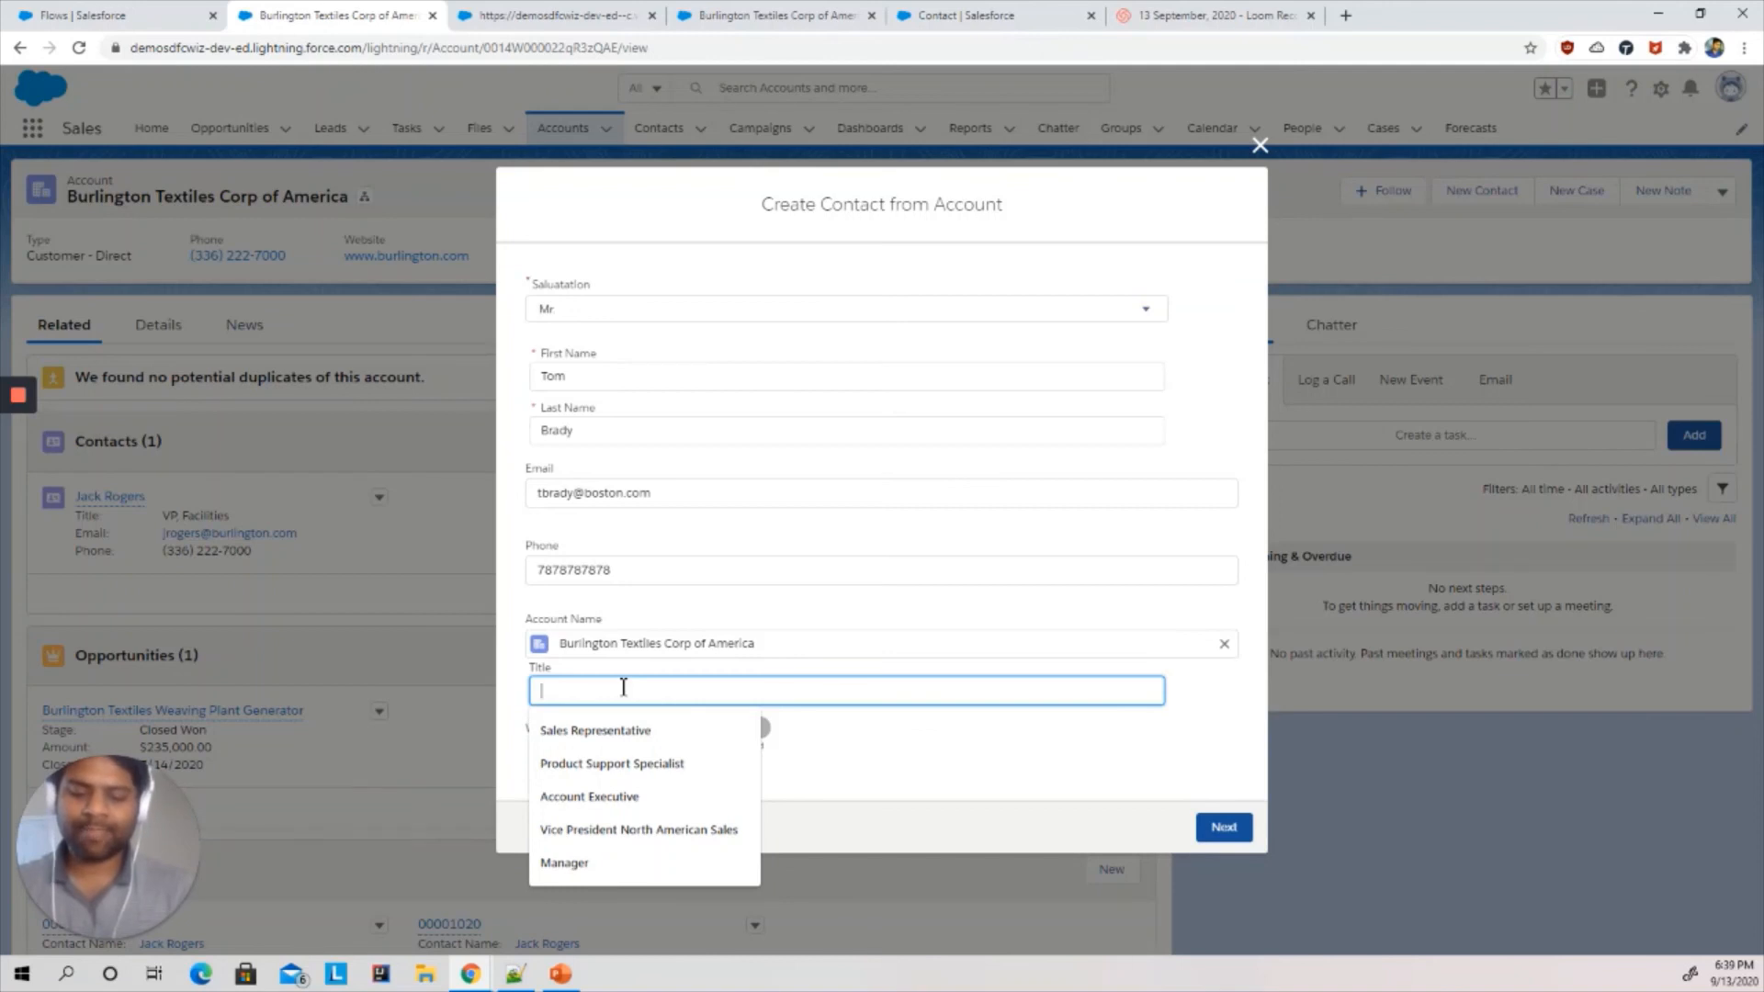
pyautogui.write('Manager')
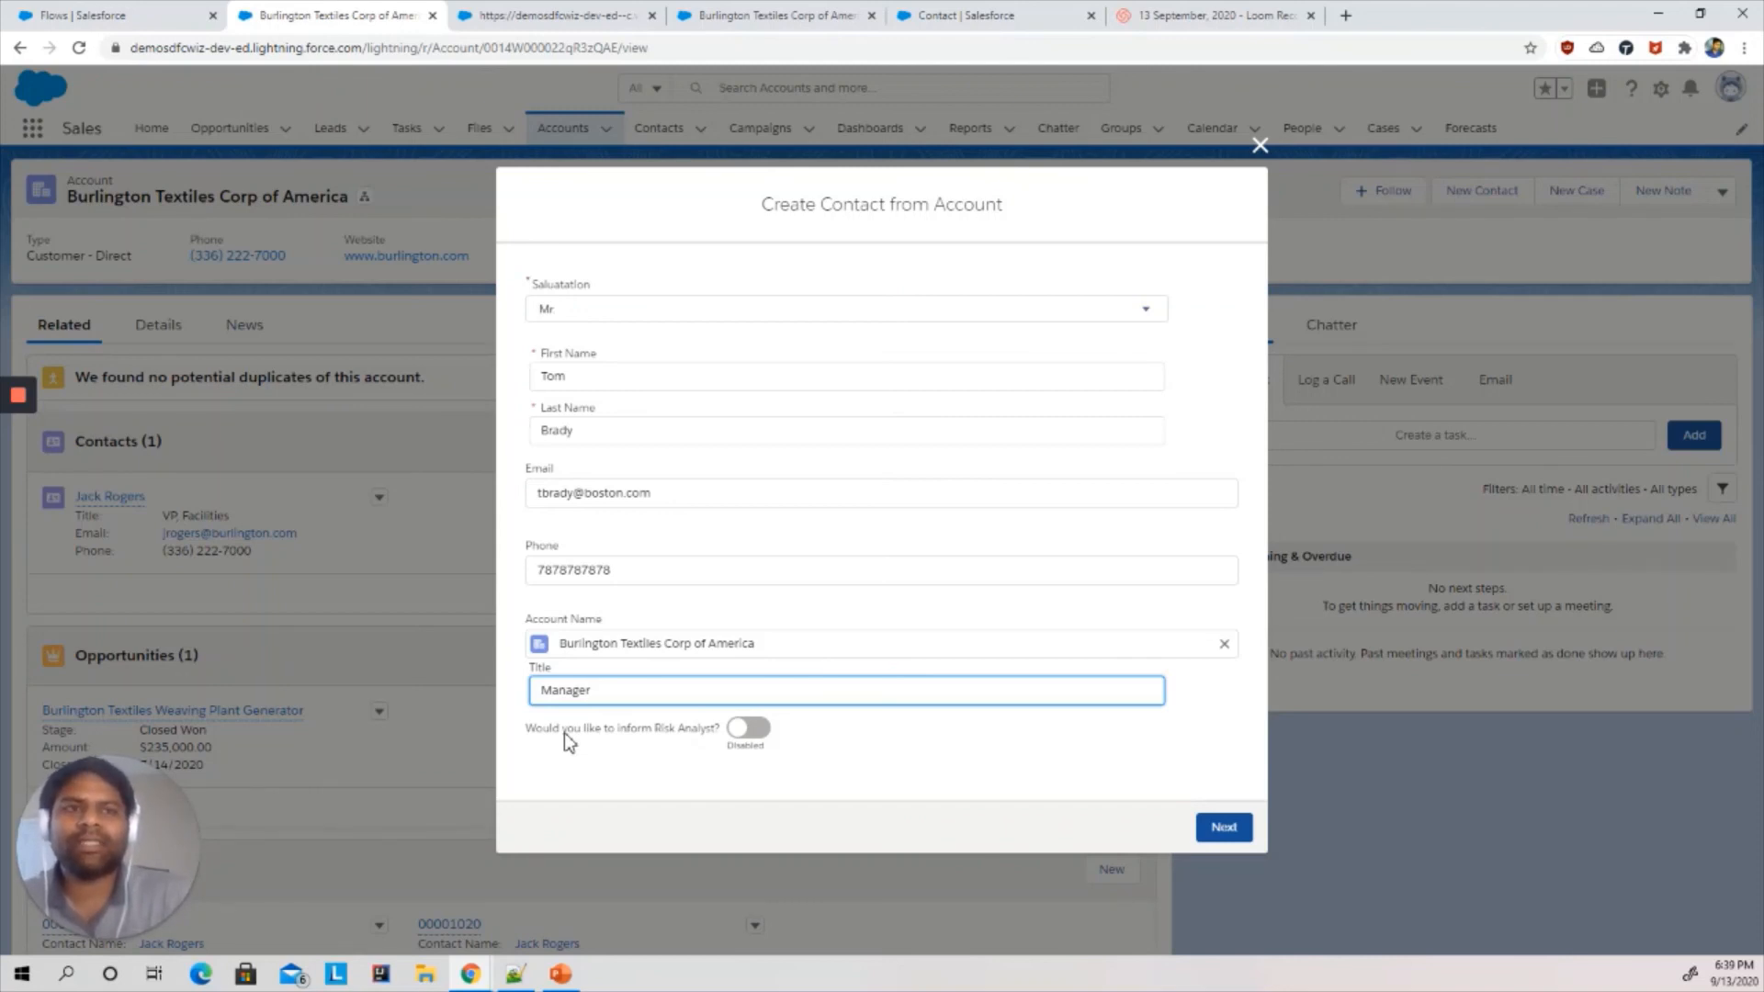
# - Enable the inform Risk Analyst option, select a risk analyst from recent people, and submit the flow form
pyautogui.click(746, 729)
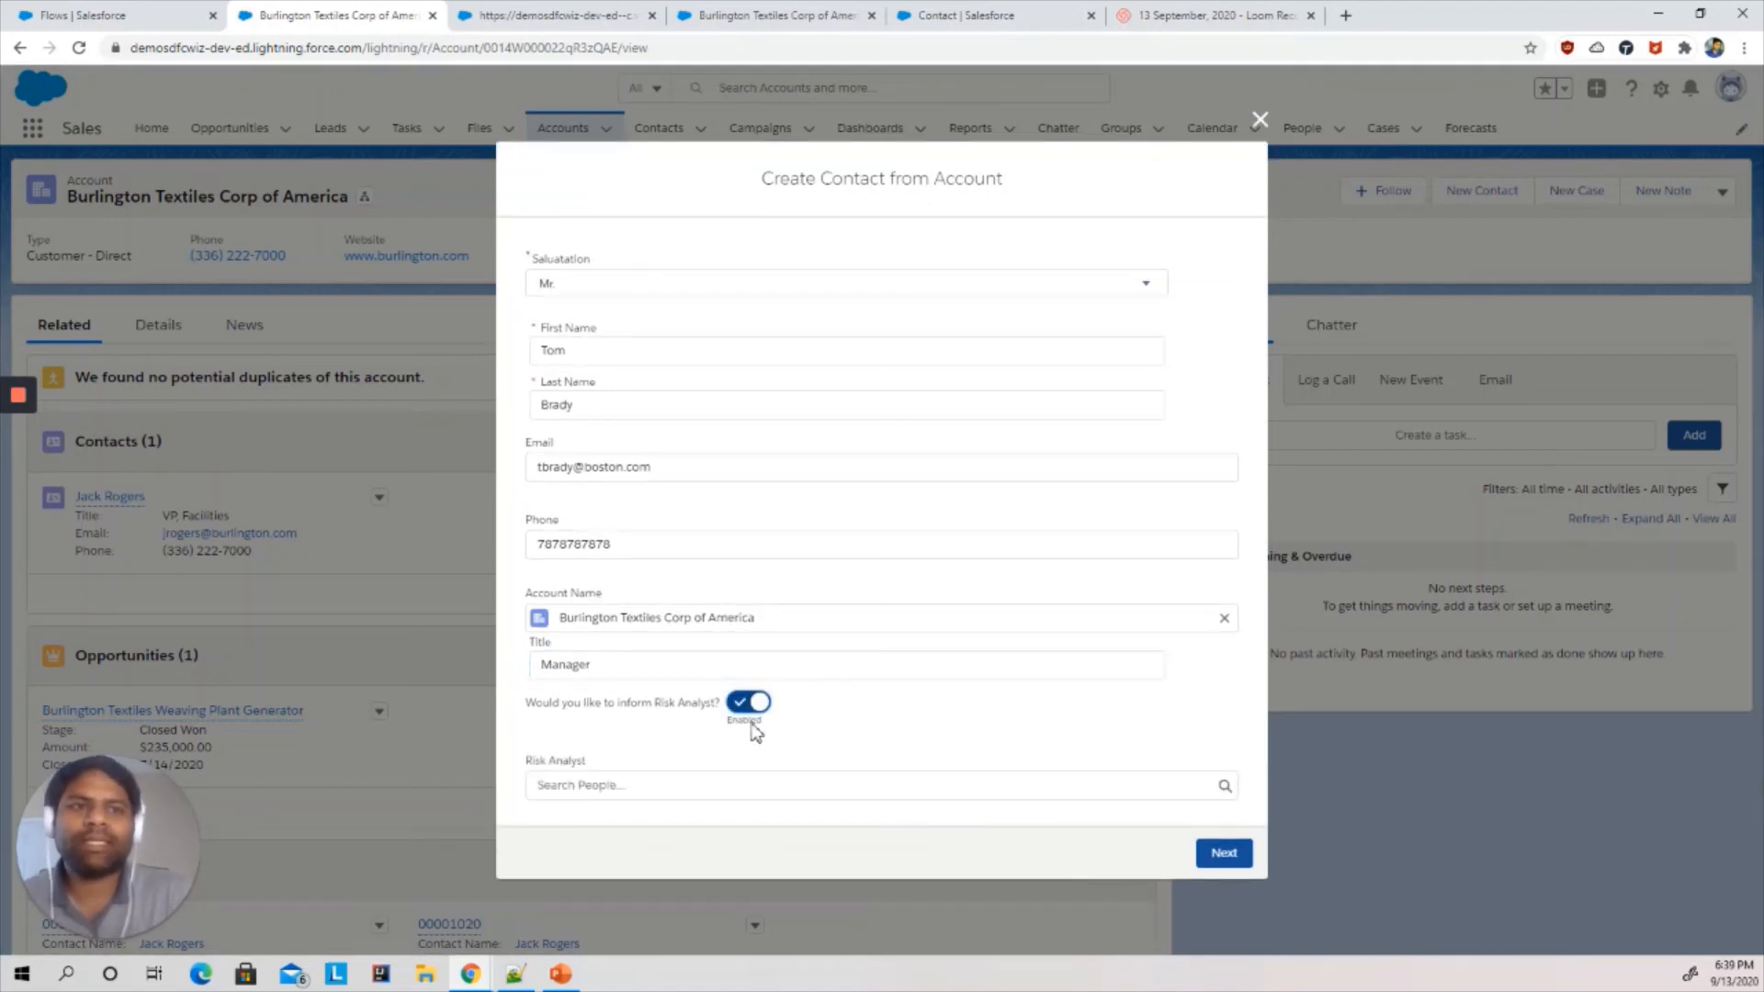
pyautogui.click(605, 786)
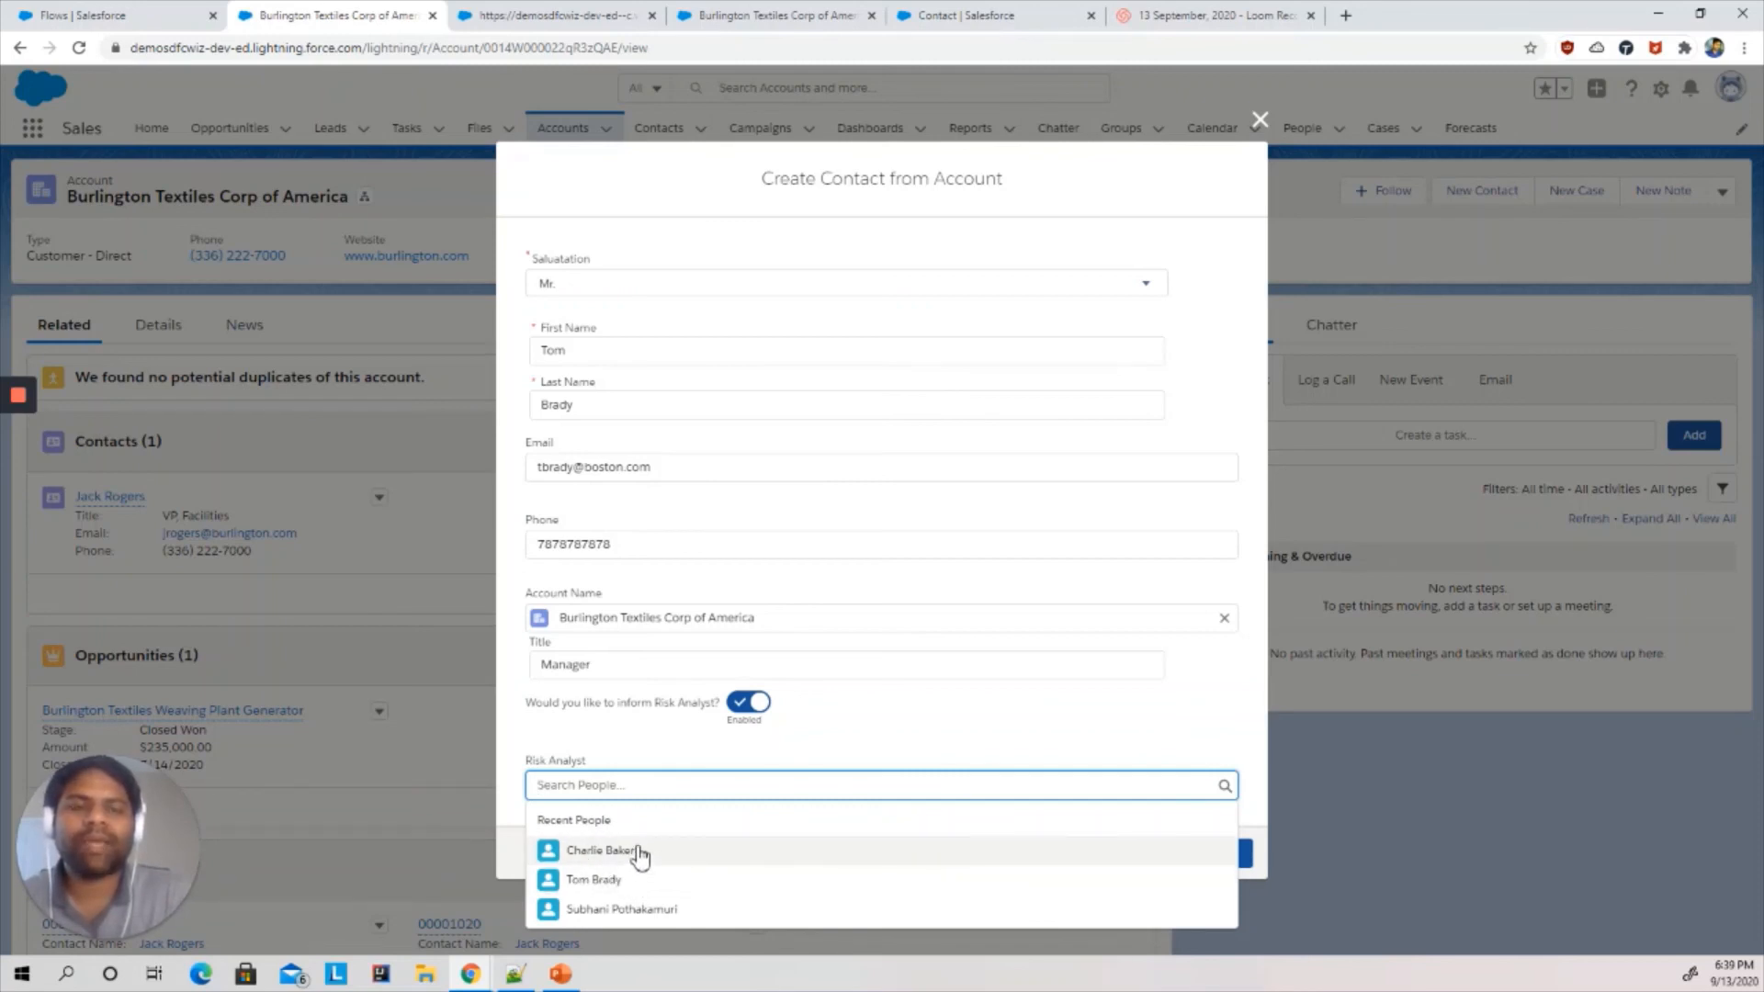
pyautogui.click(601, 851)
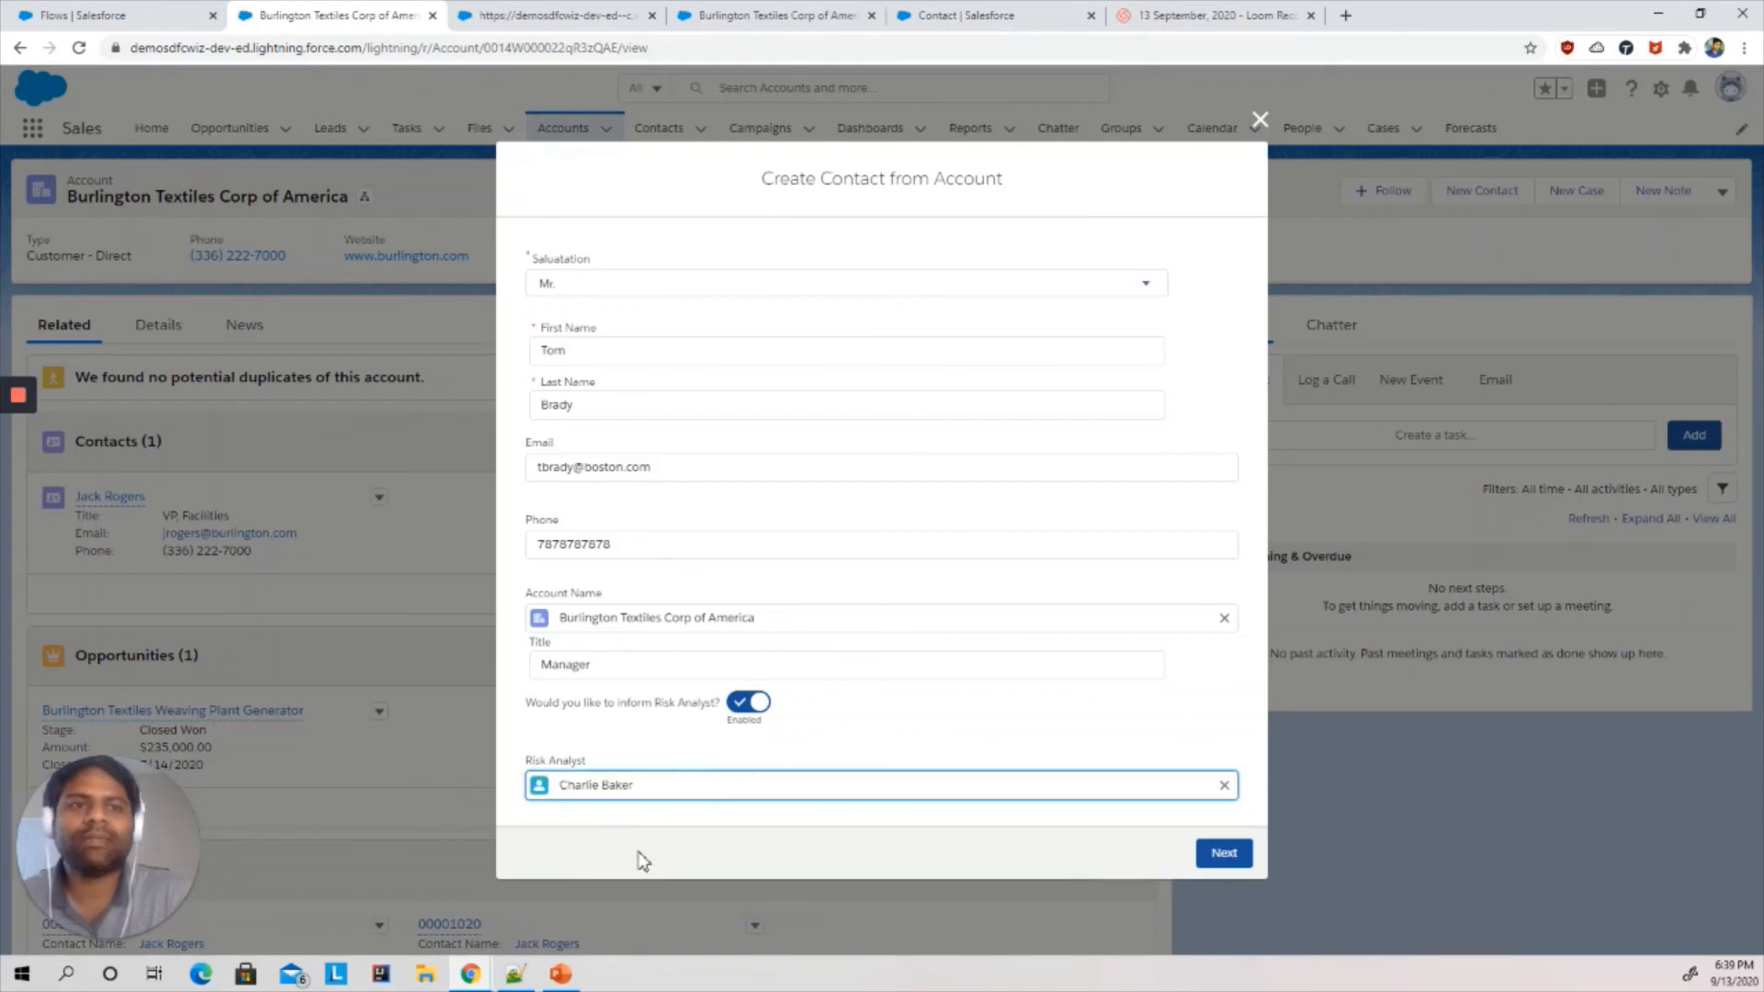
pyautogui.click(760, 822)
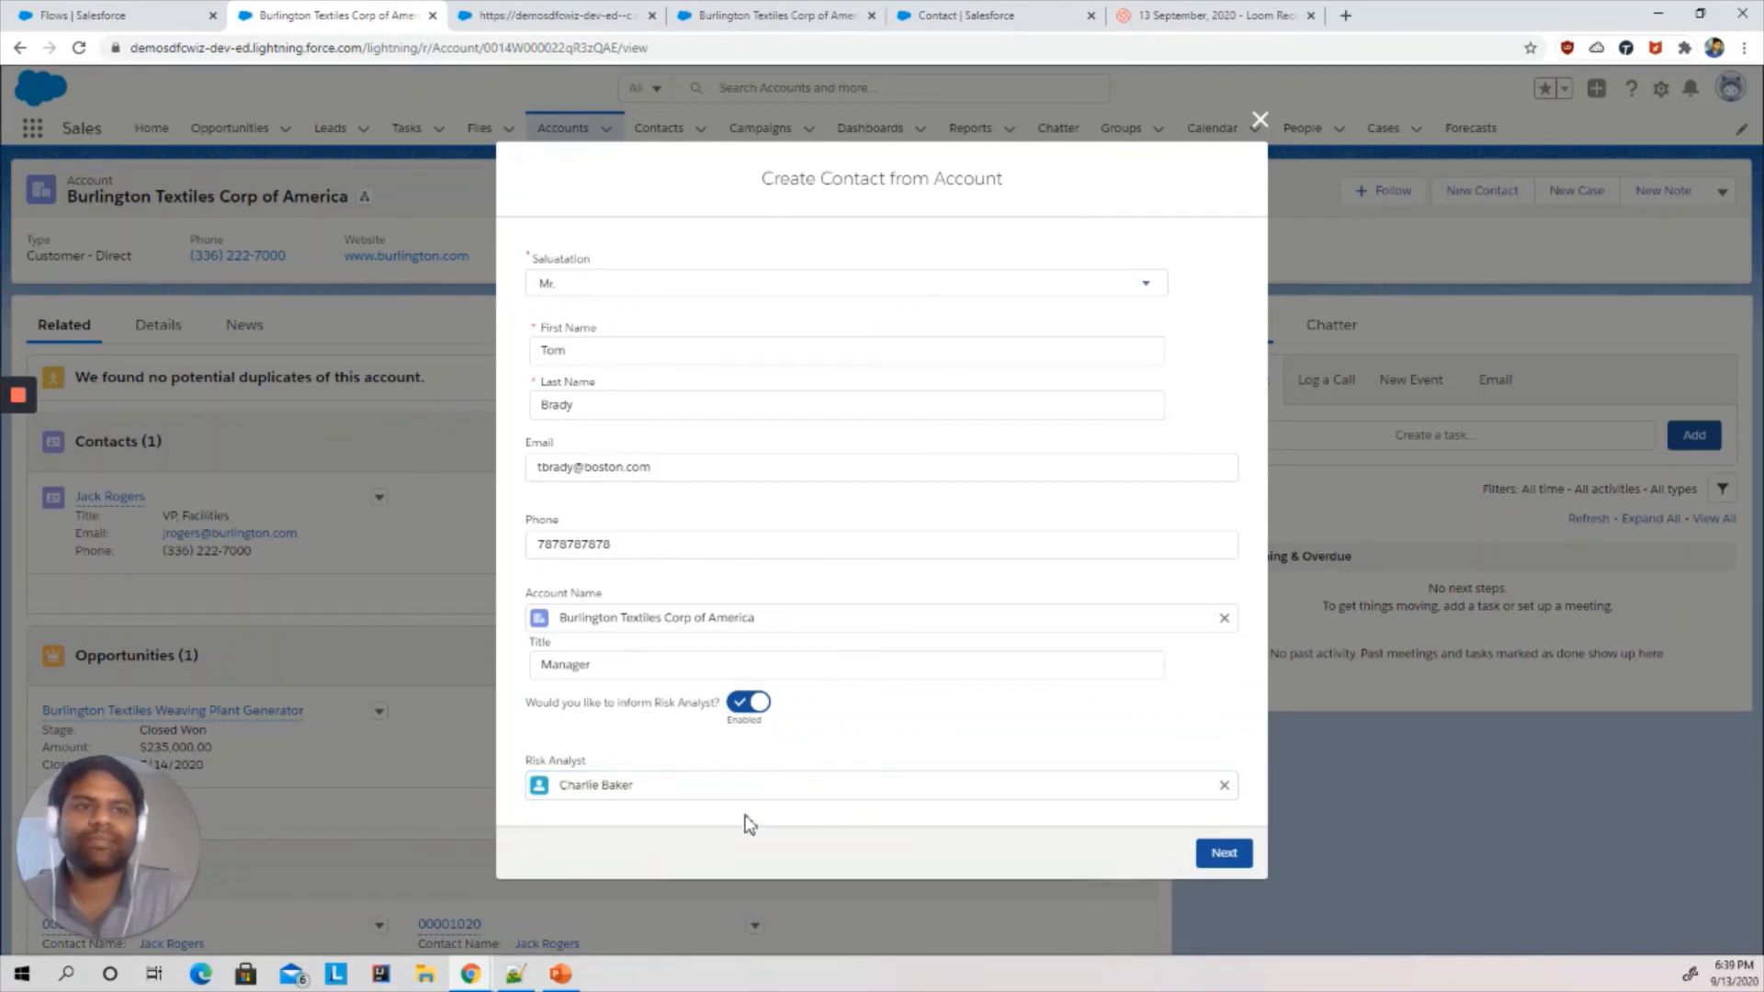
pyautogui.click(1203, 858)
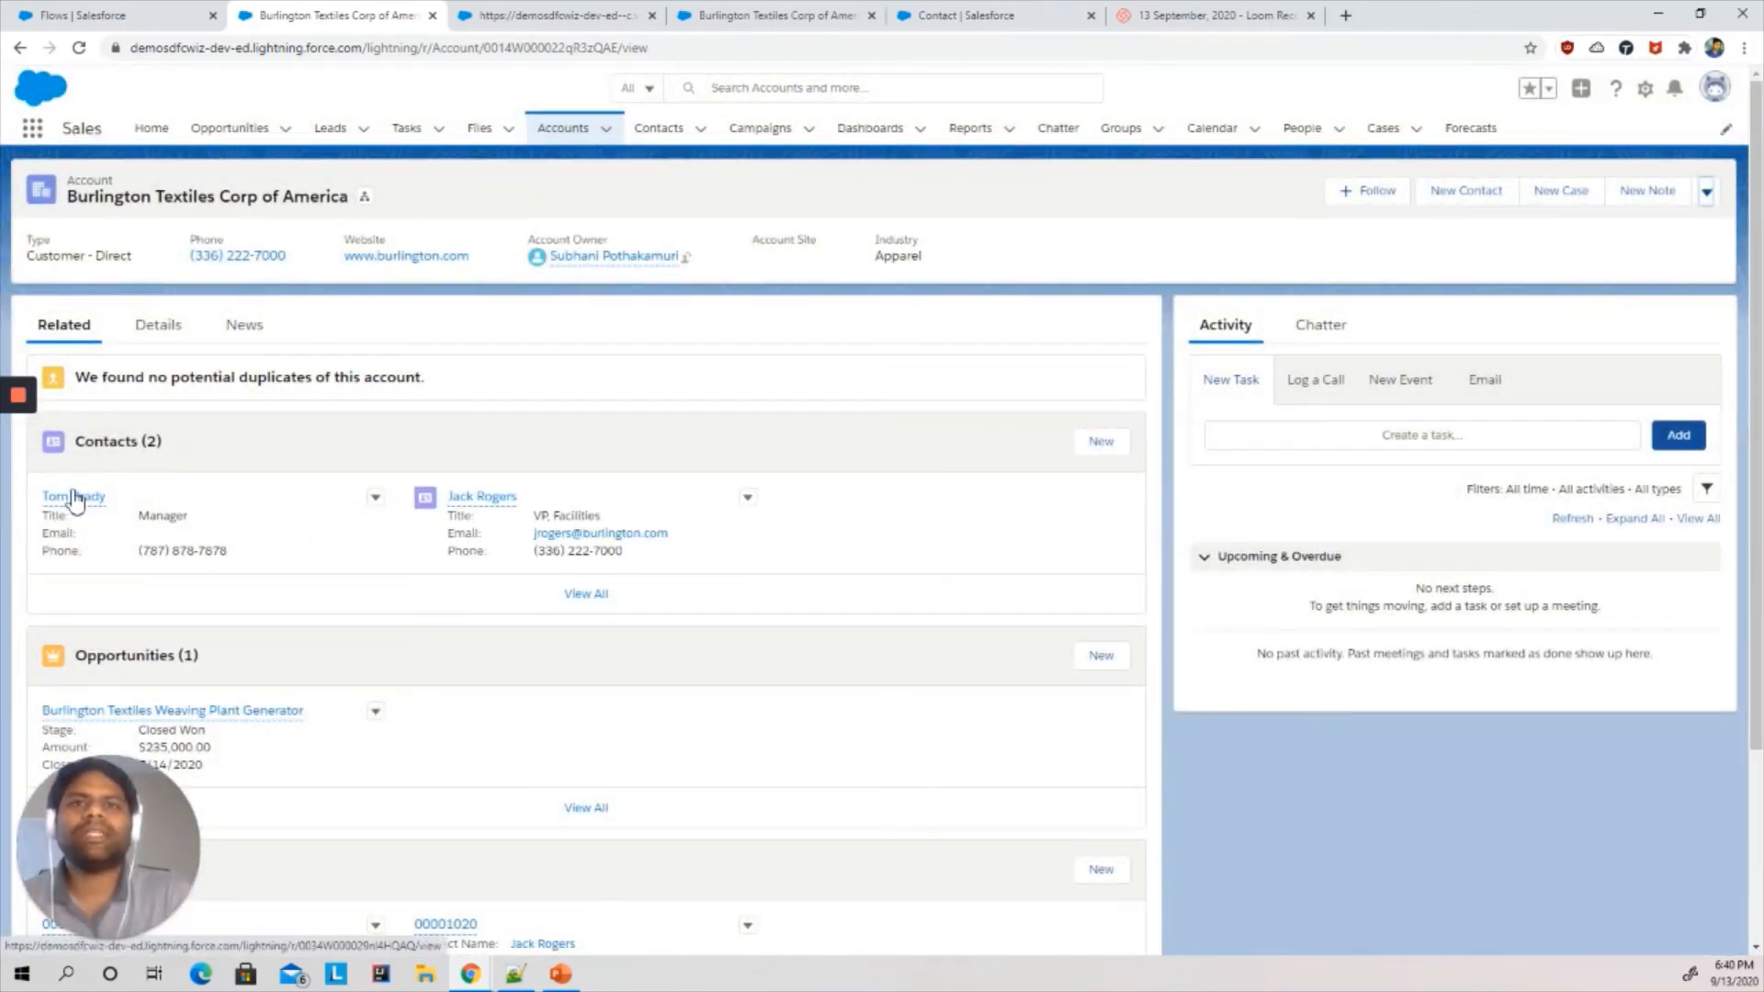
# - Open the newly created contact record and review its details, including the Risk Analyst fields
pyautogui.moveTo(77, 502)
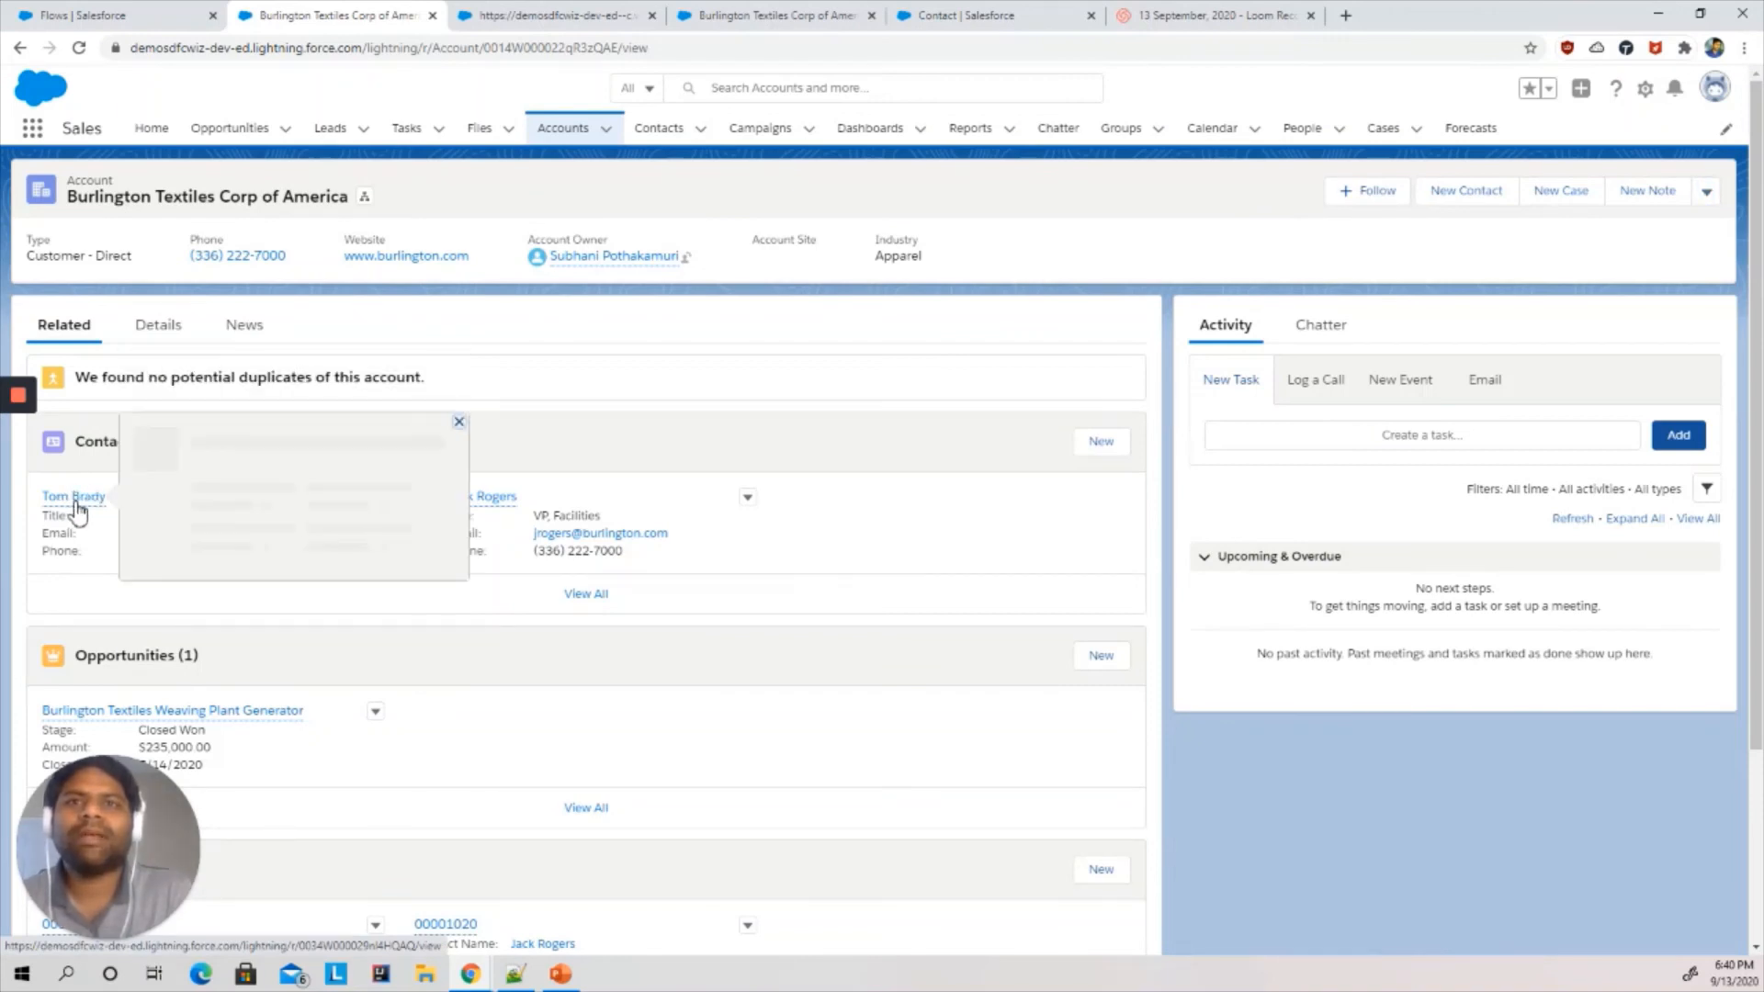
pyautogui.click(77, 502)
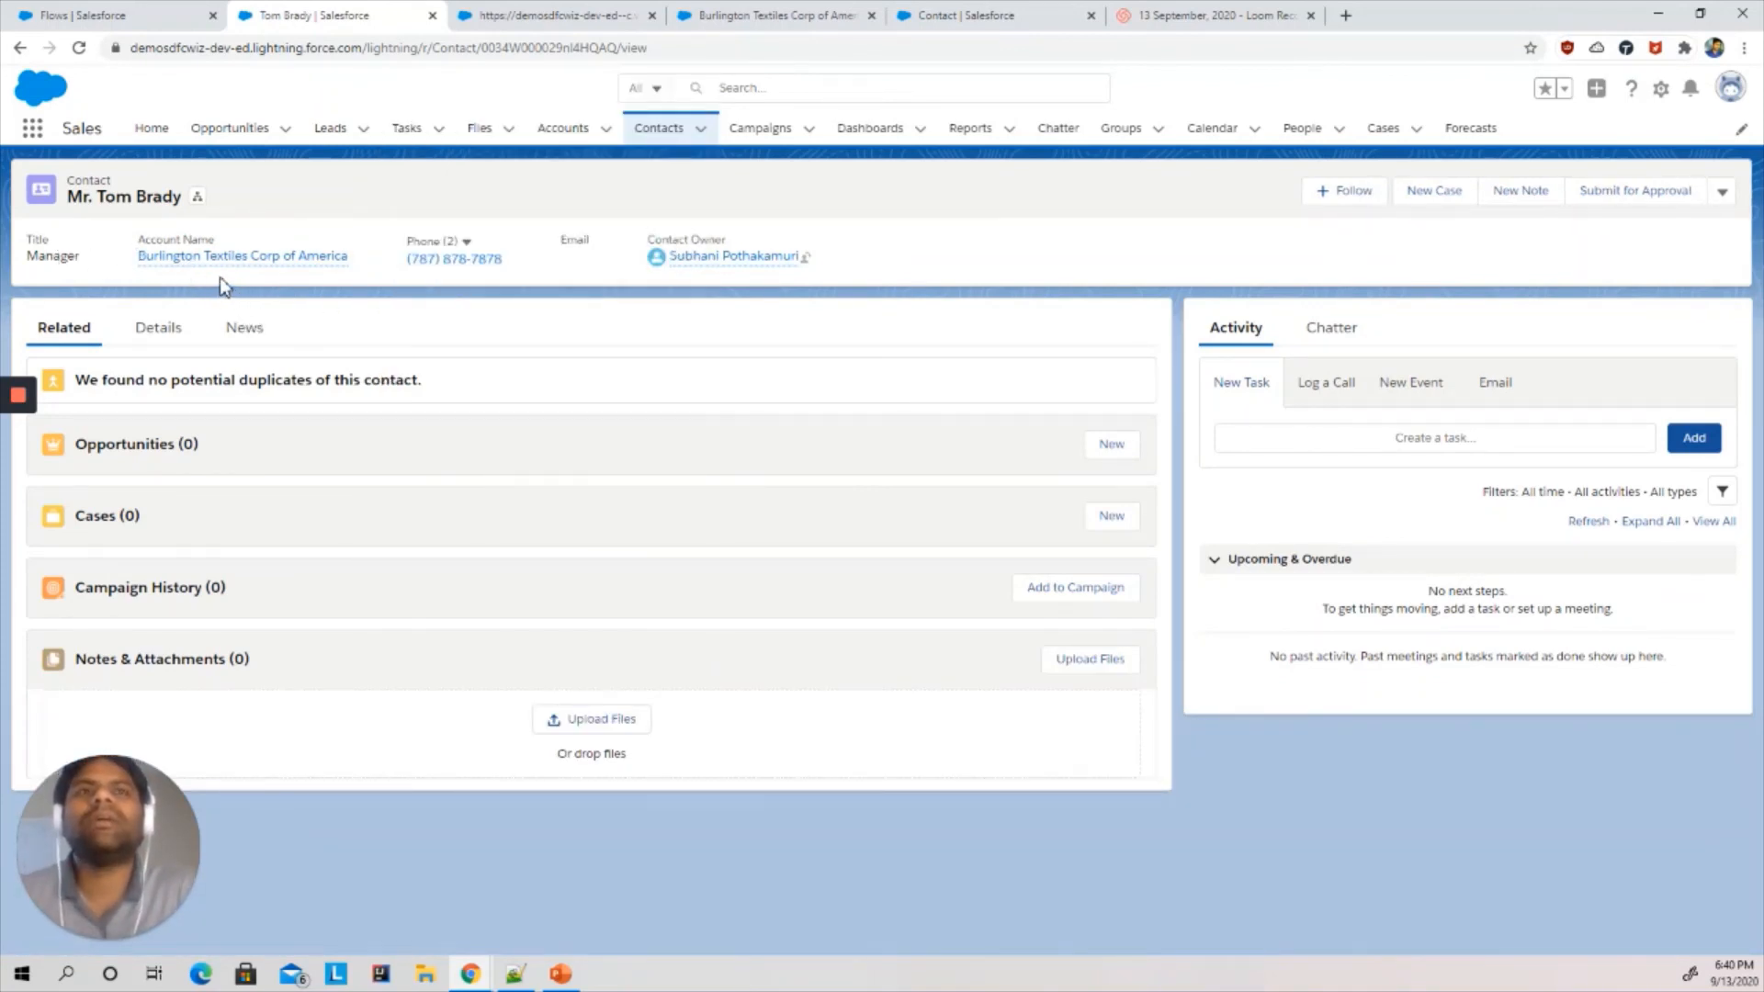
pyautogui.click(152, 338)
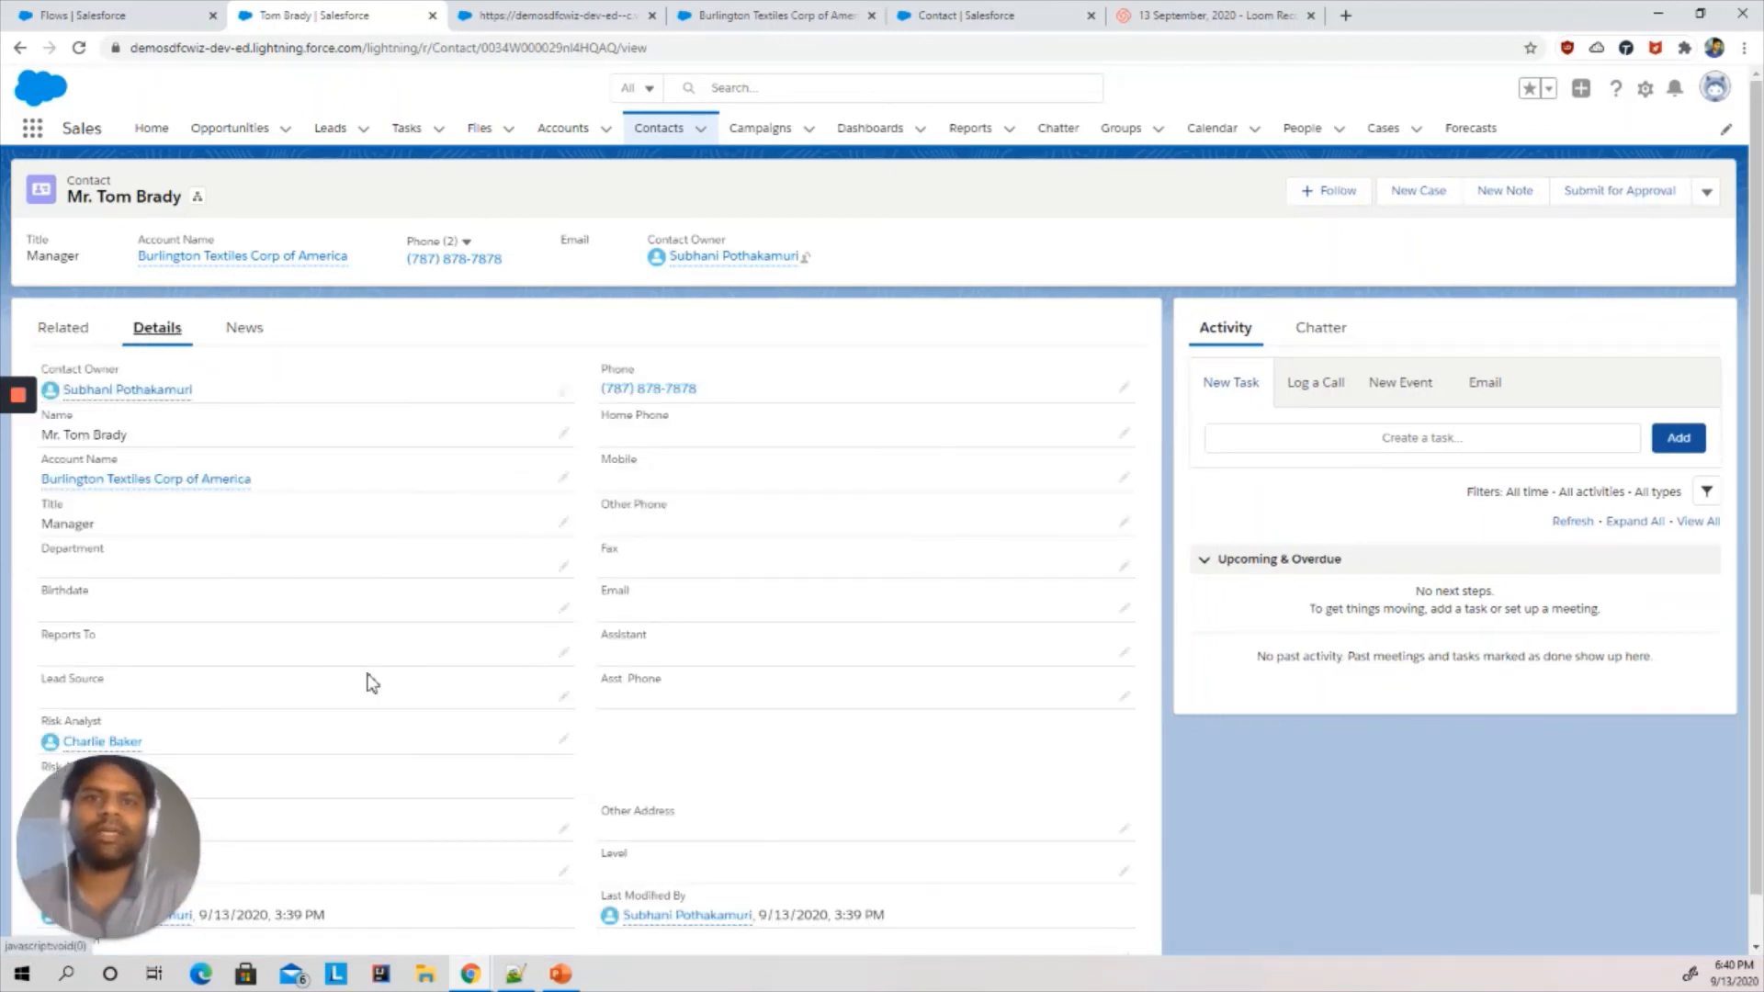
pyautogui.scroll(-1, 372, 683)
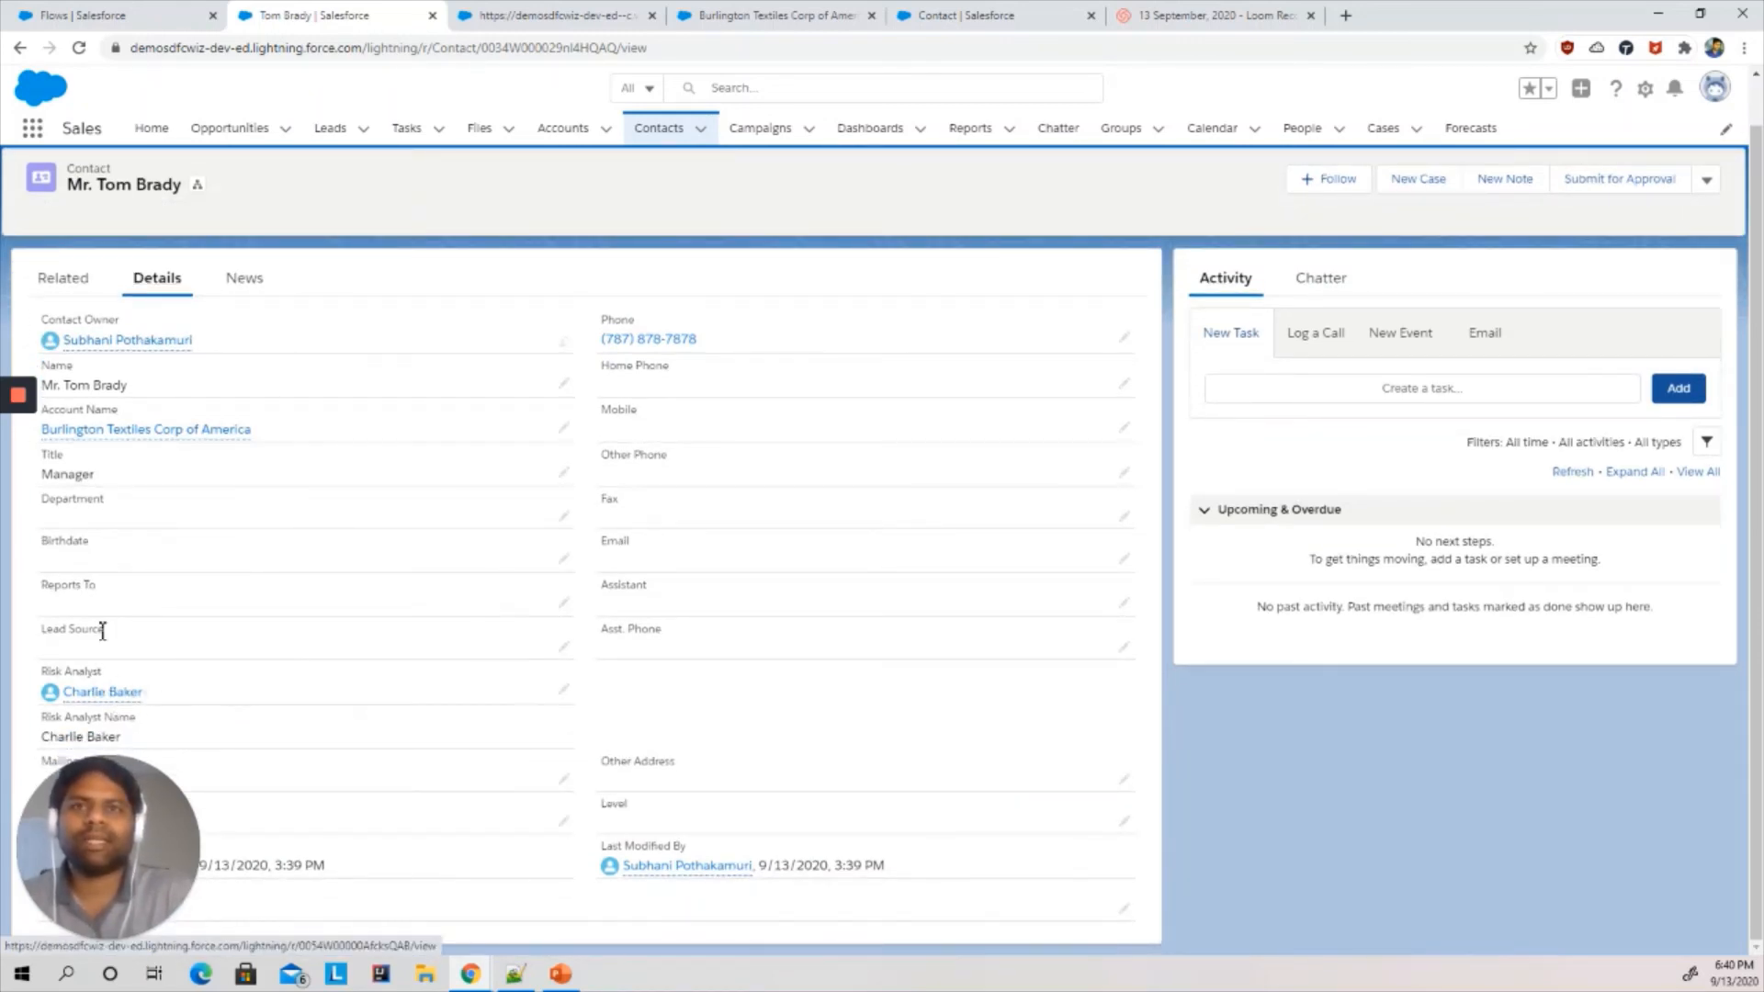
# - Switch to the mail inbox and open the Contact was created notification email to read it
pyautogui.moveTo(15, 414)
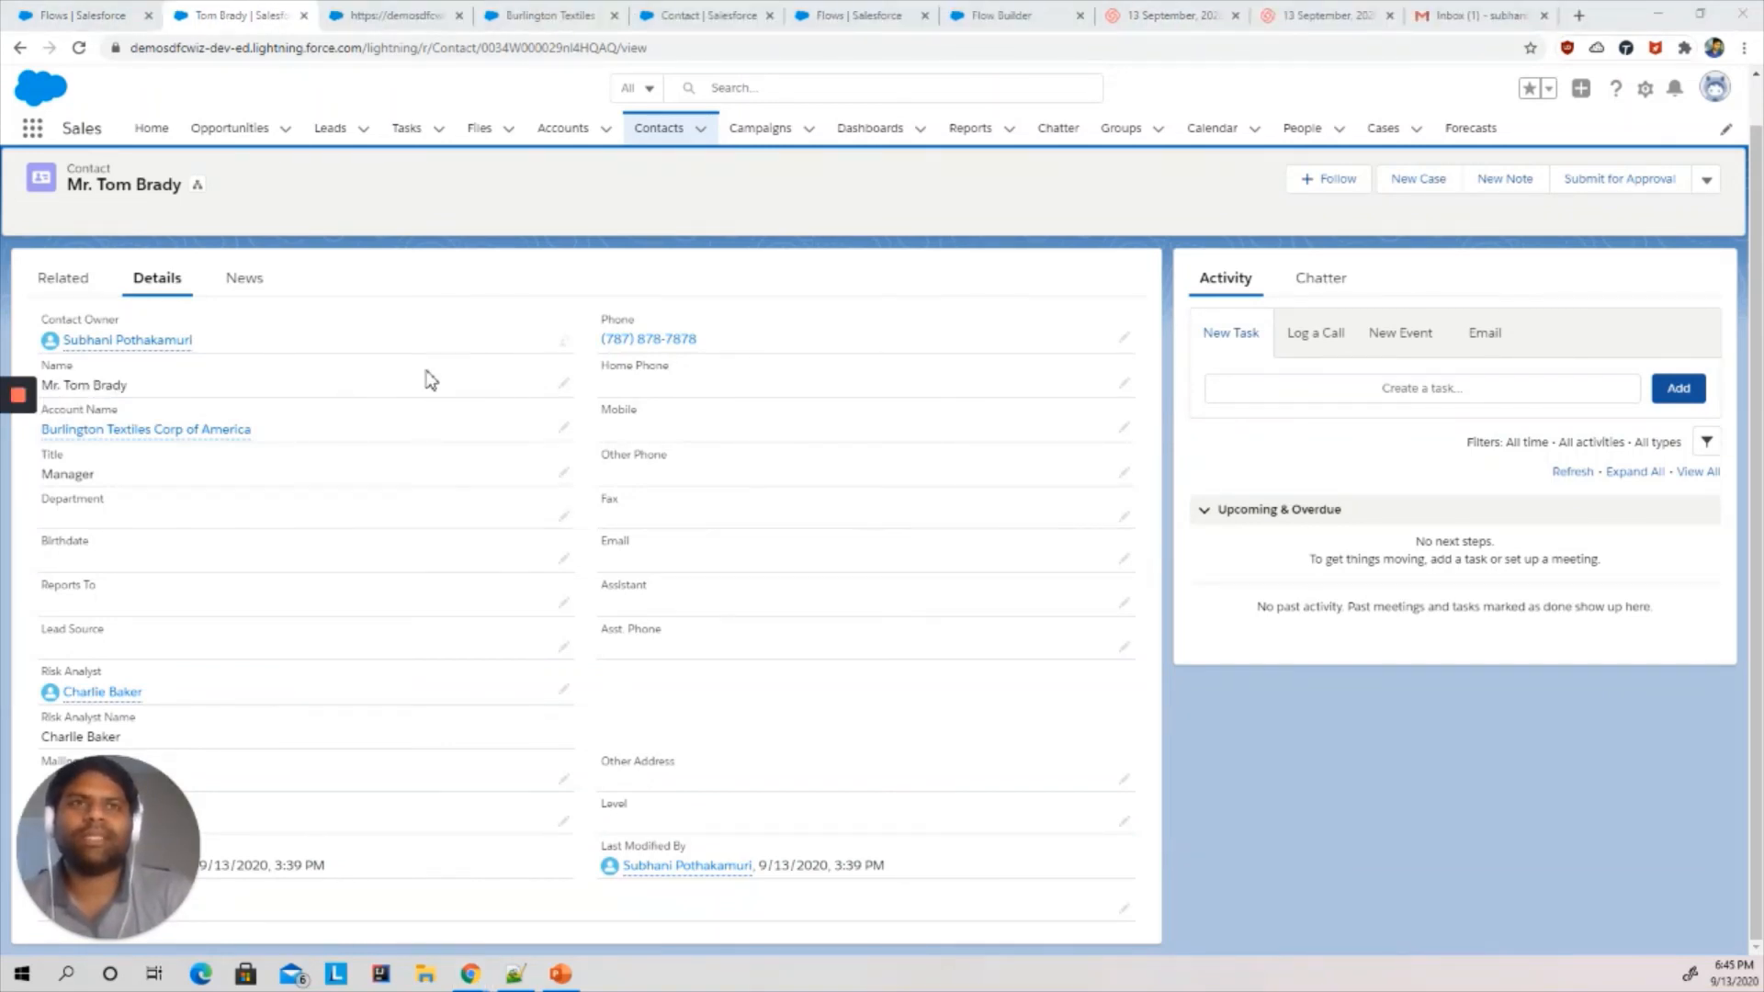
pyautogui.moveTo(1447, 15); pyautogui.dragTo(366, 11)
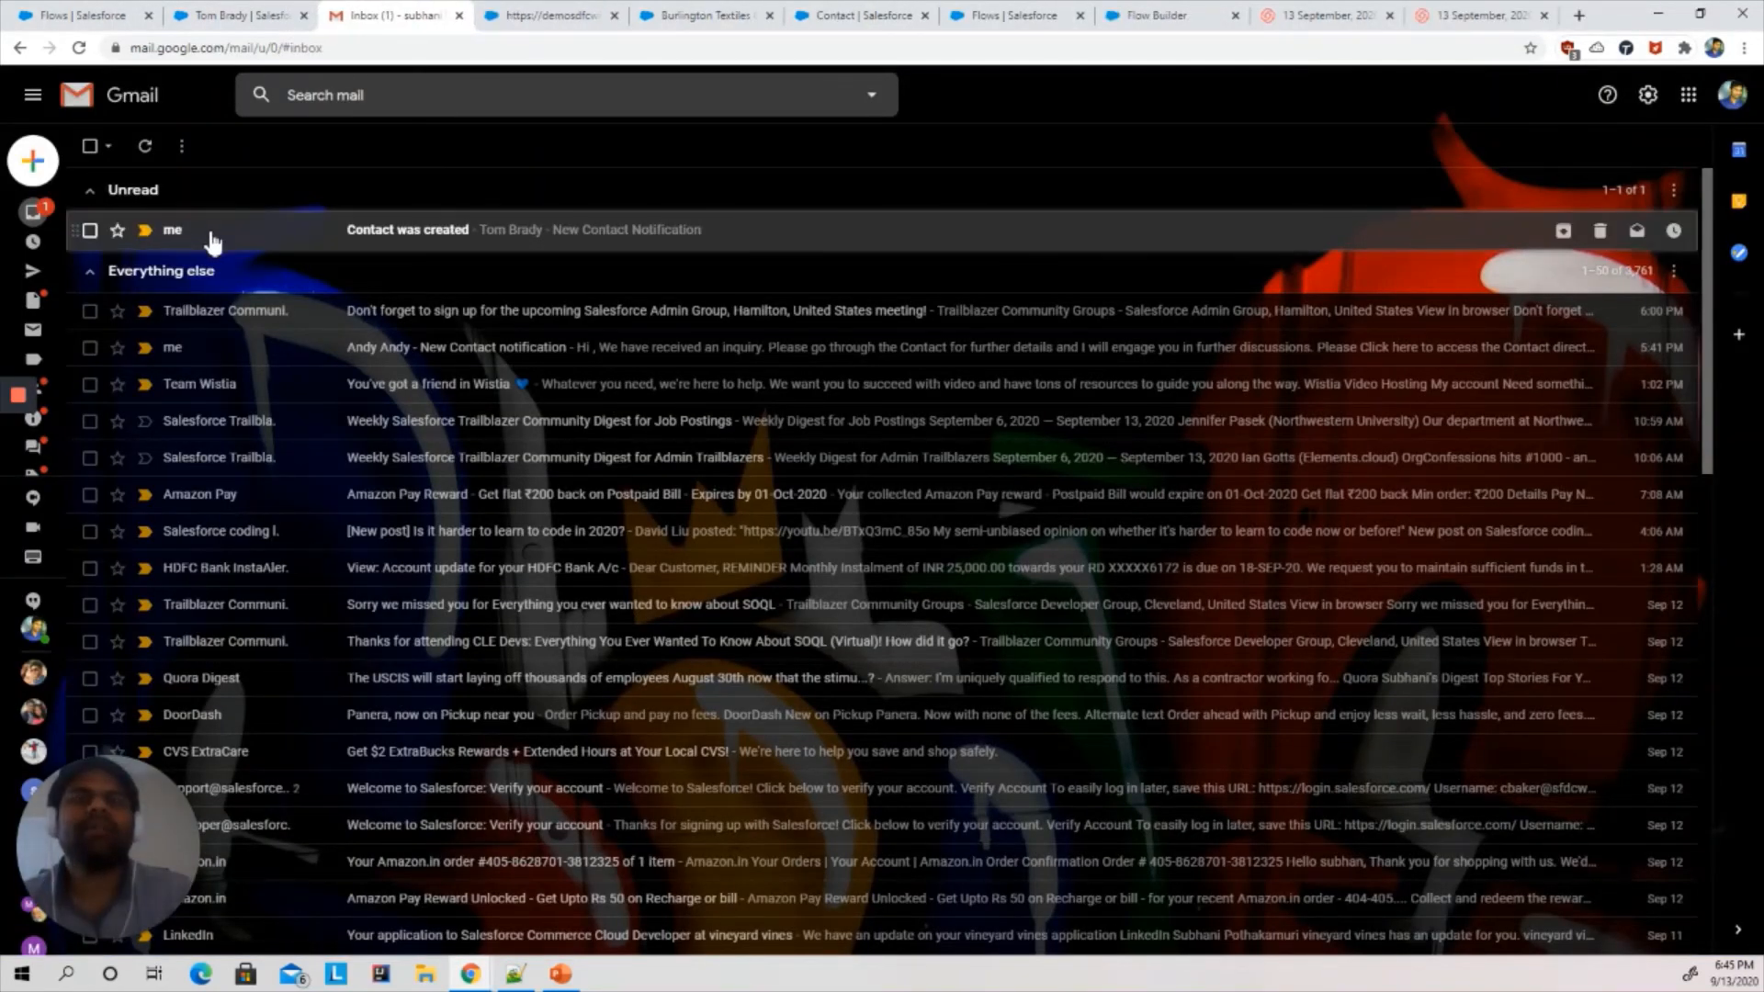
pyautogui.click(209, 236)
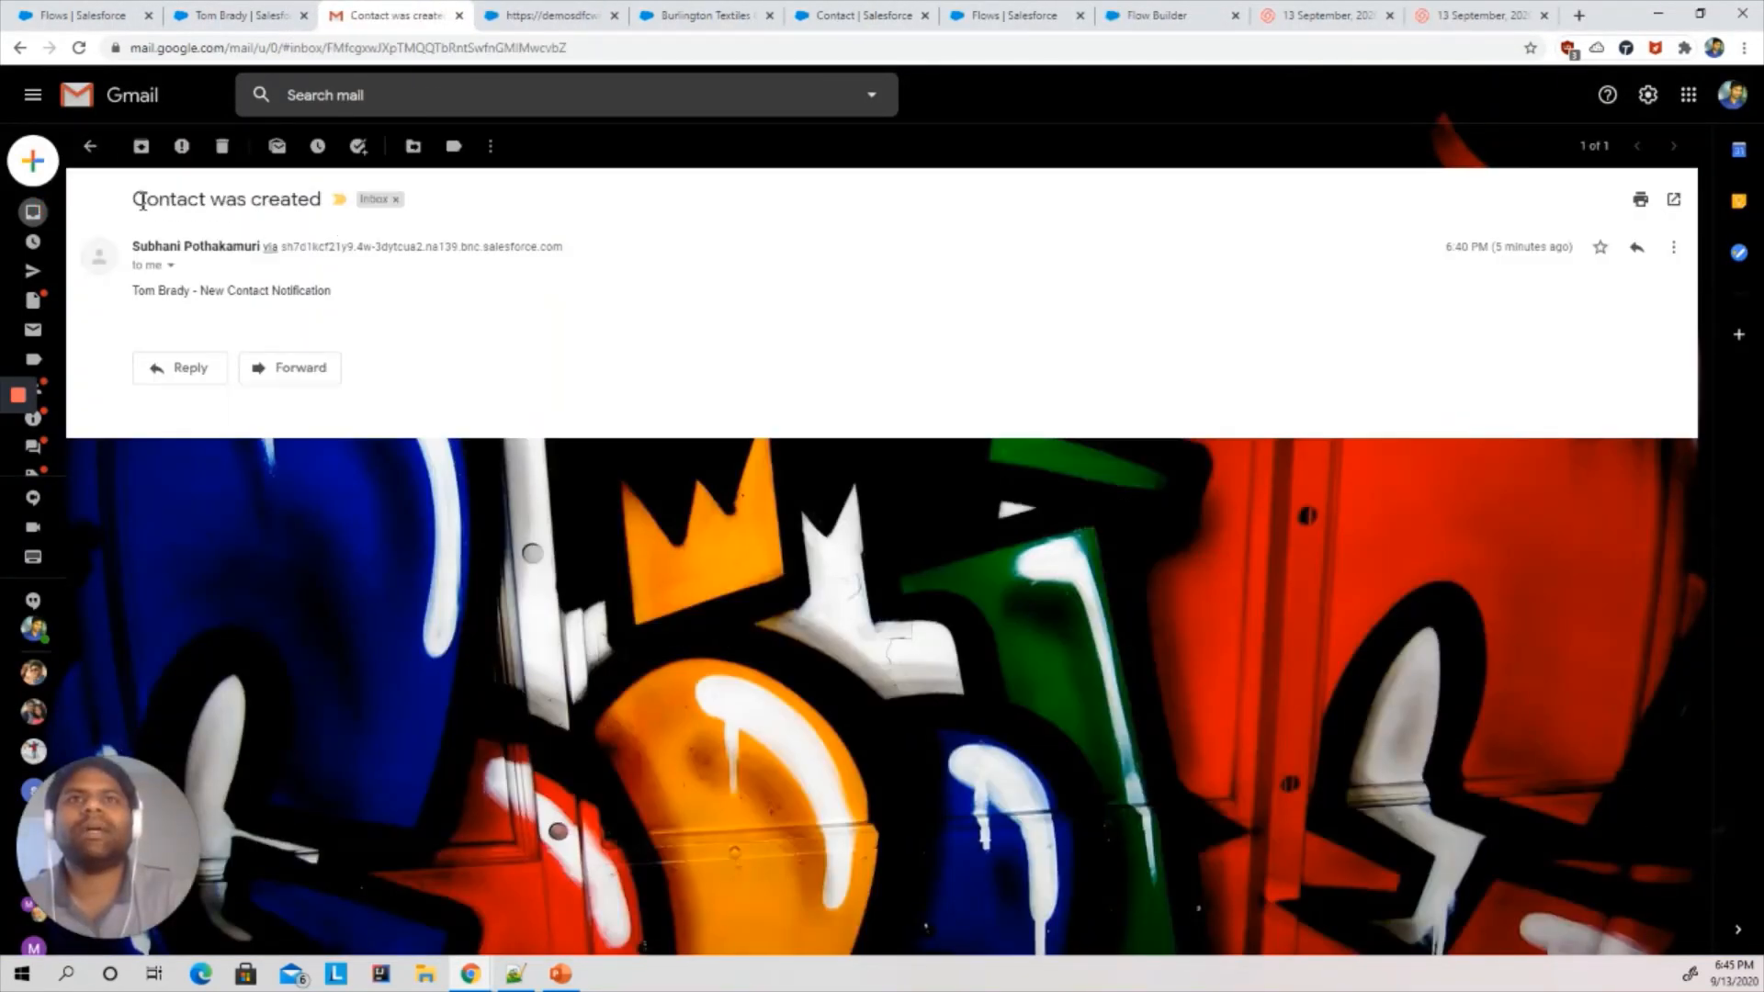
pyautogui.moveTo(142, 200); pyautogui.dragTo(326, 217)
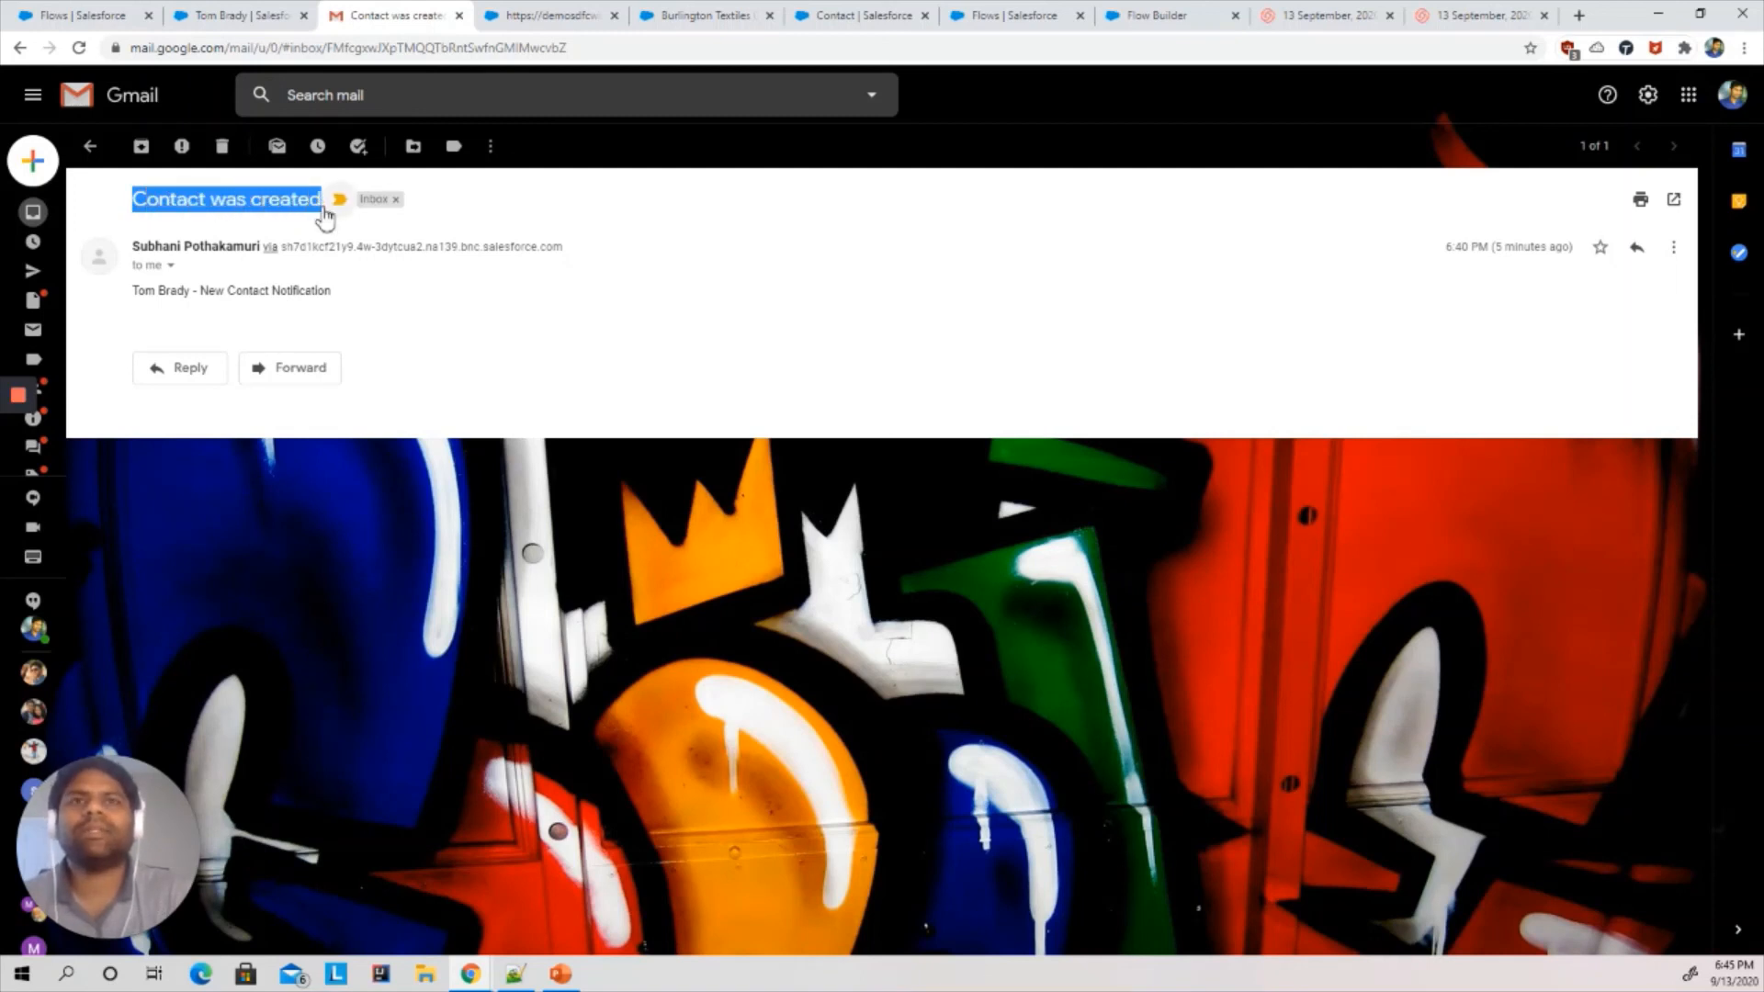
pyautogui.click(140, 291)
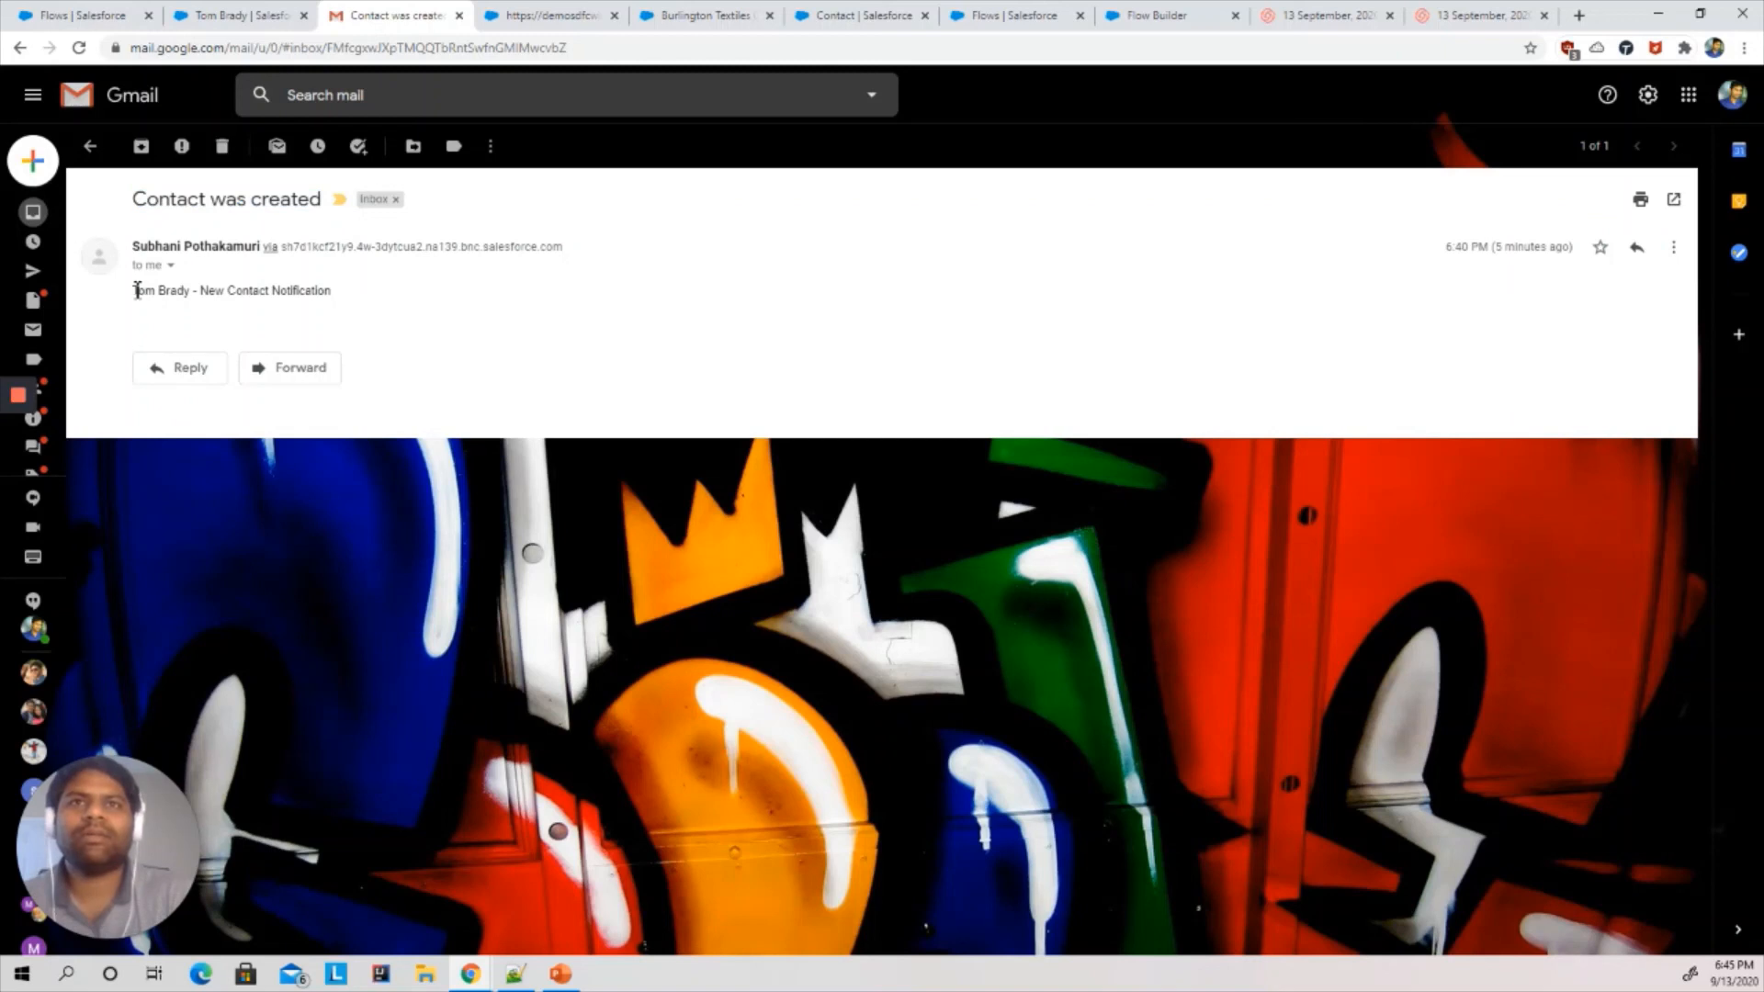
pyautogui.moveTo(133, 294); pyautogui.dragTo(327, 304)
pyautogui.click(334, 299)
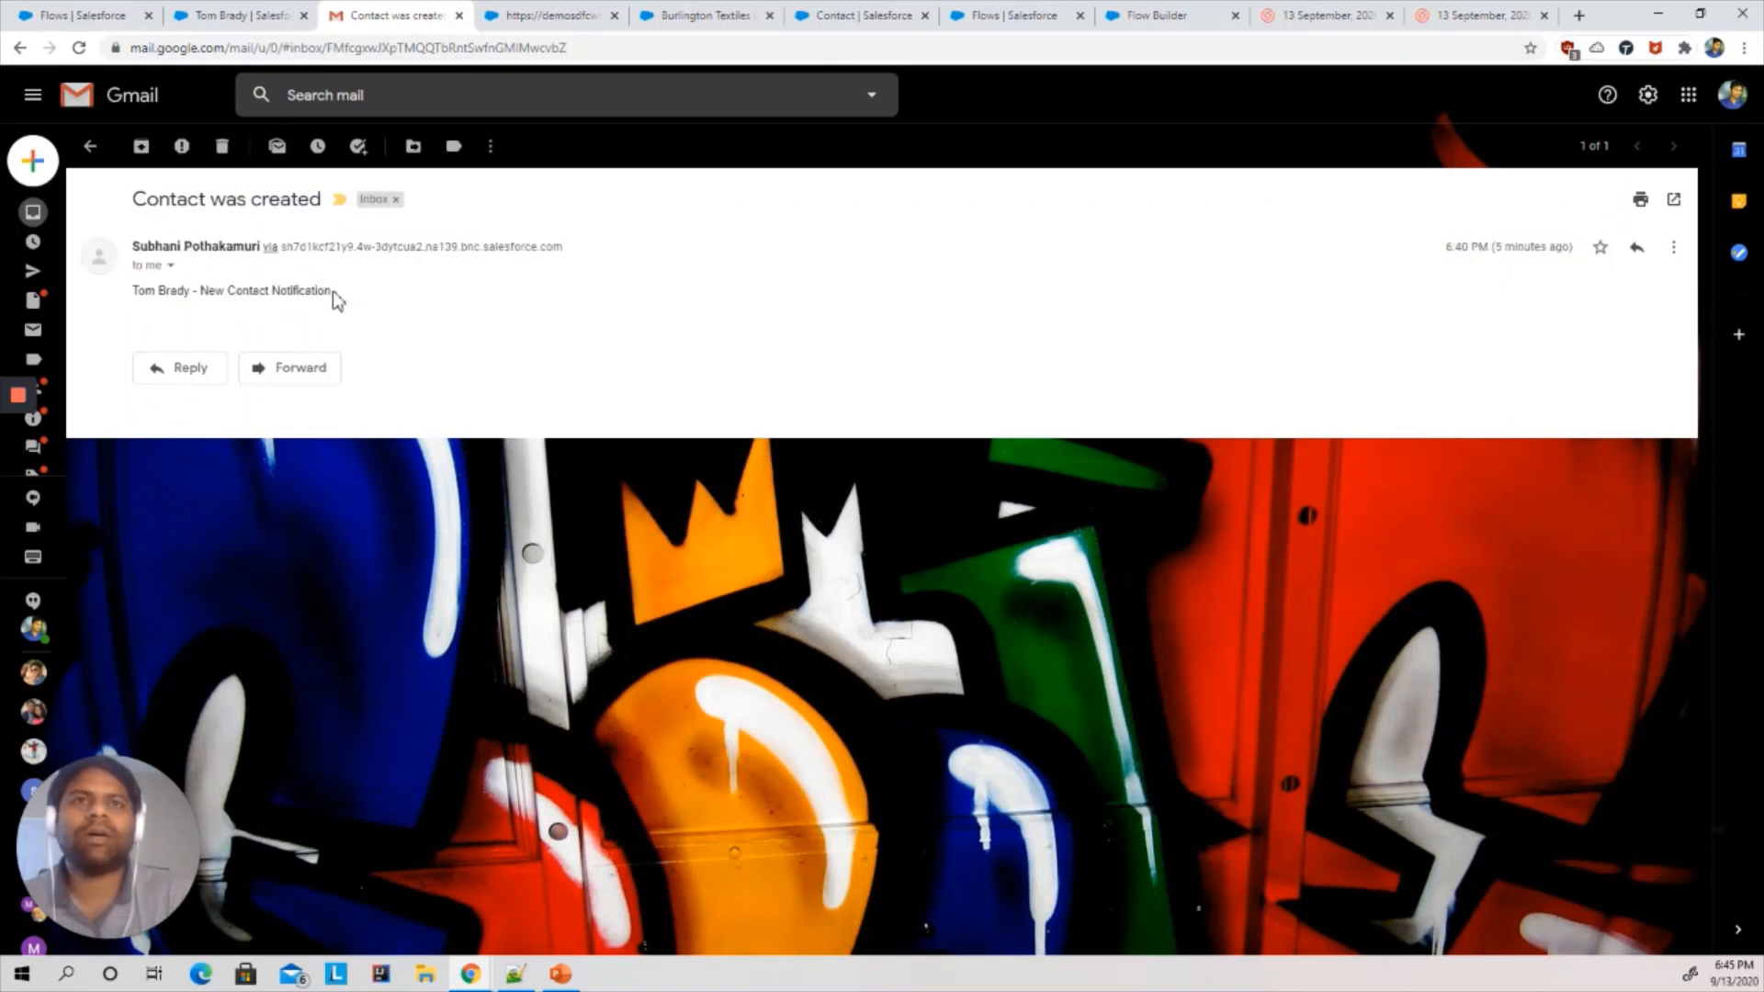
# - Go to the Flows list in Setup and open the Create Contact from Account flow in Flow Builder
pyautogui.click(570, 12)
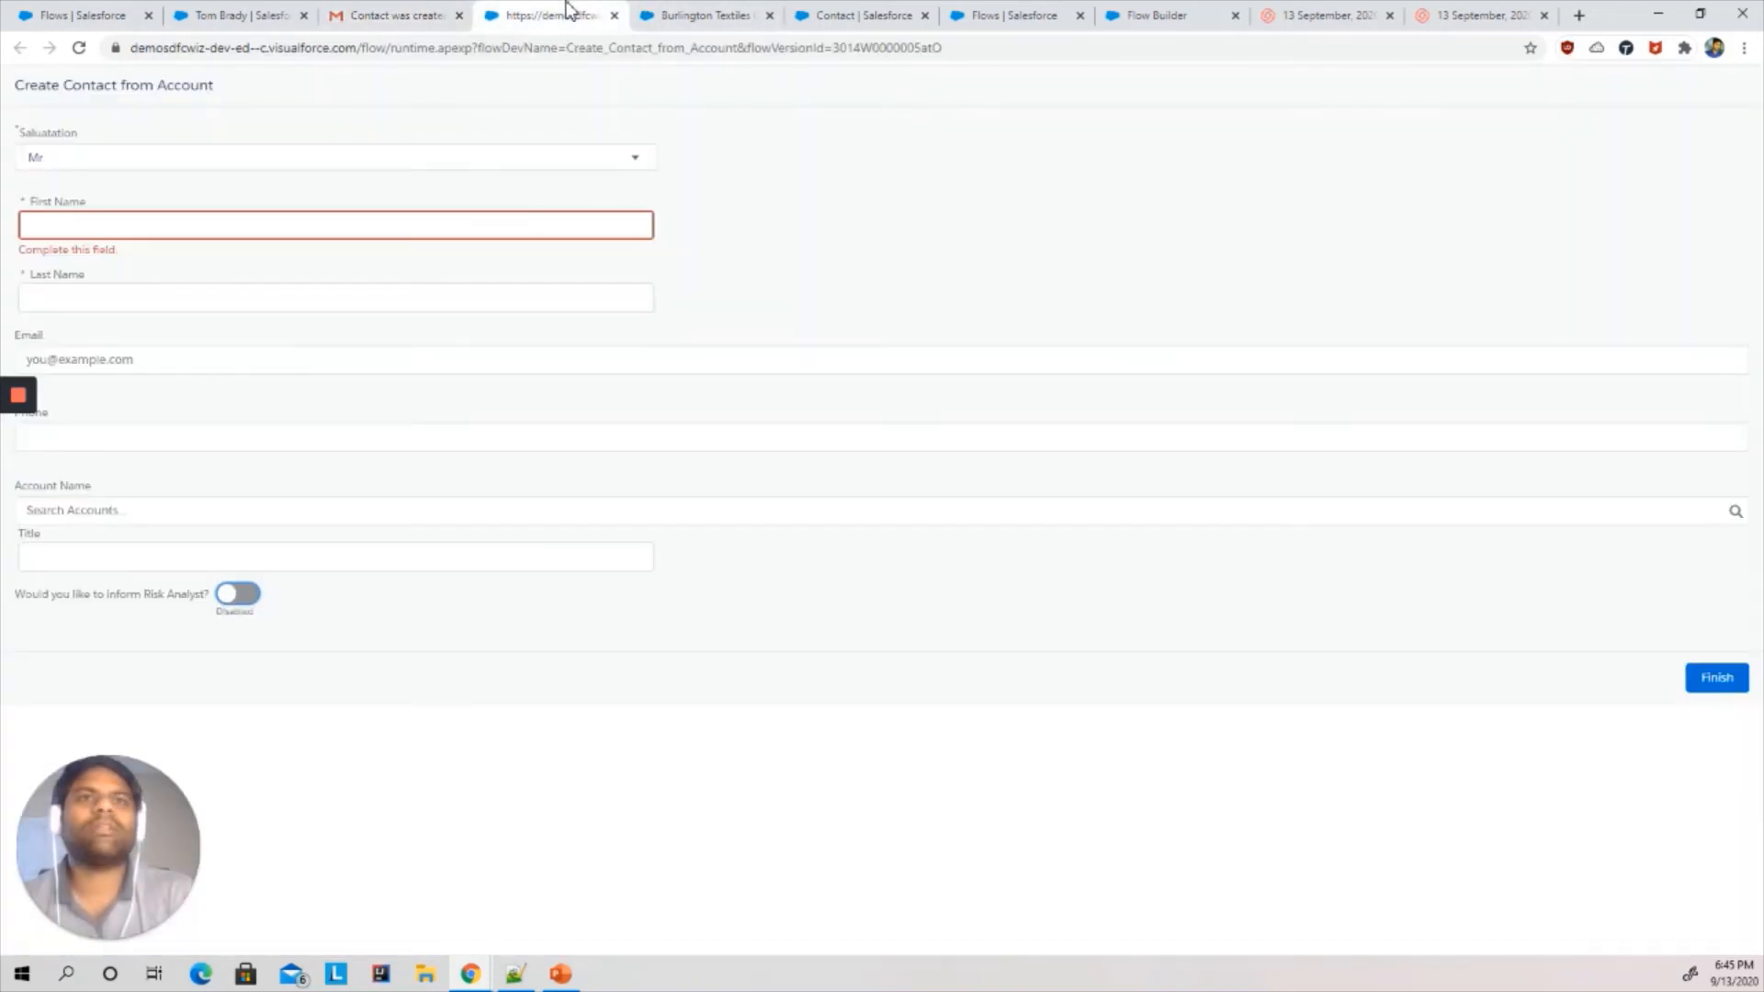
pyautogui.click(137, 15)
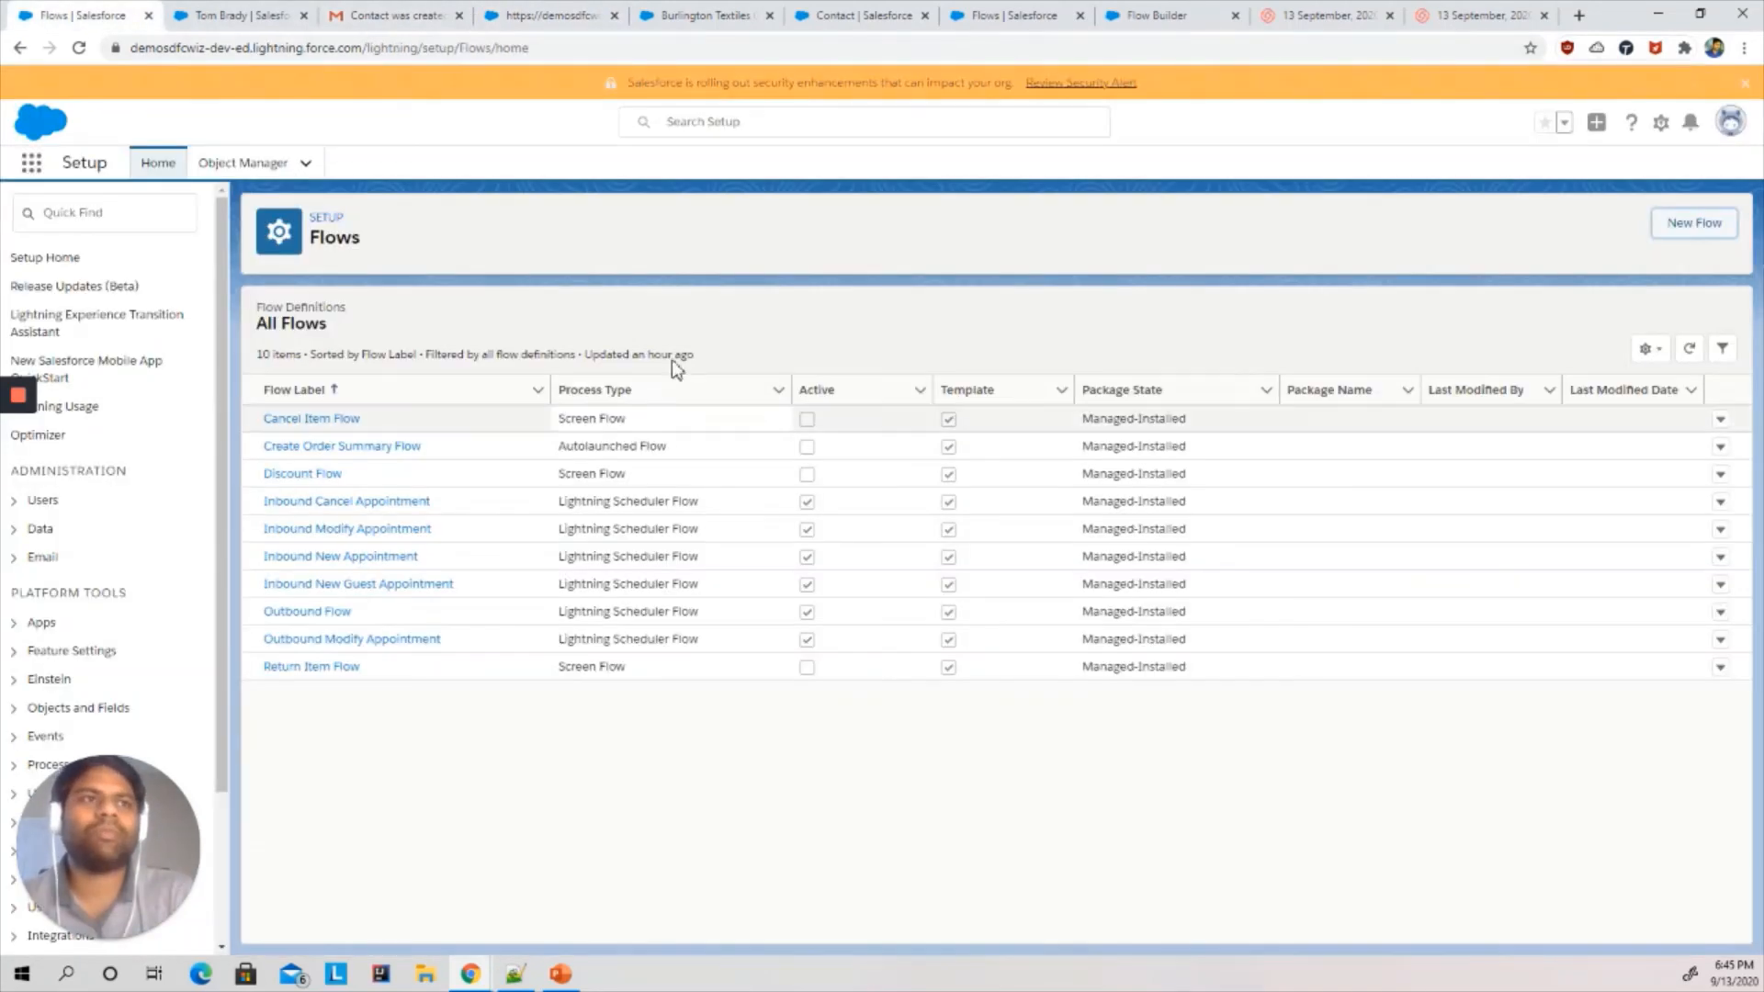
pyautogui.click(144, 211)
pyautogui.write('flow')
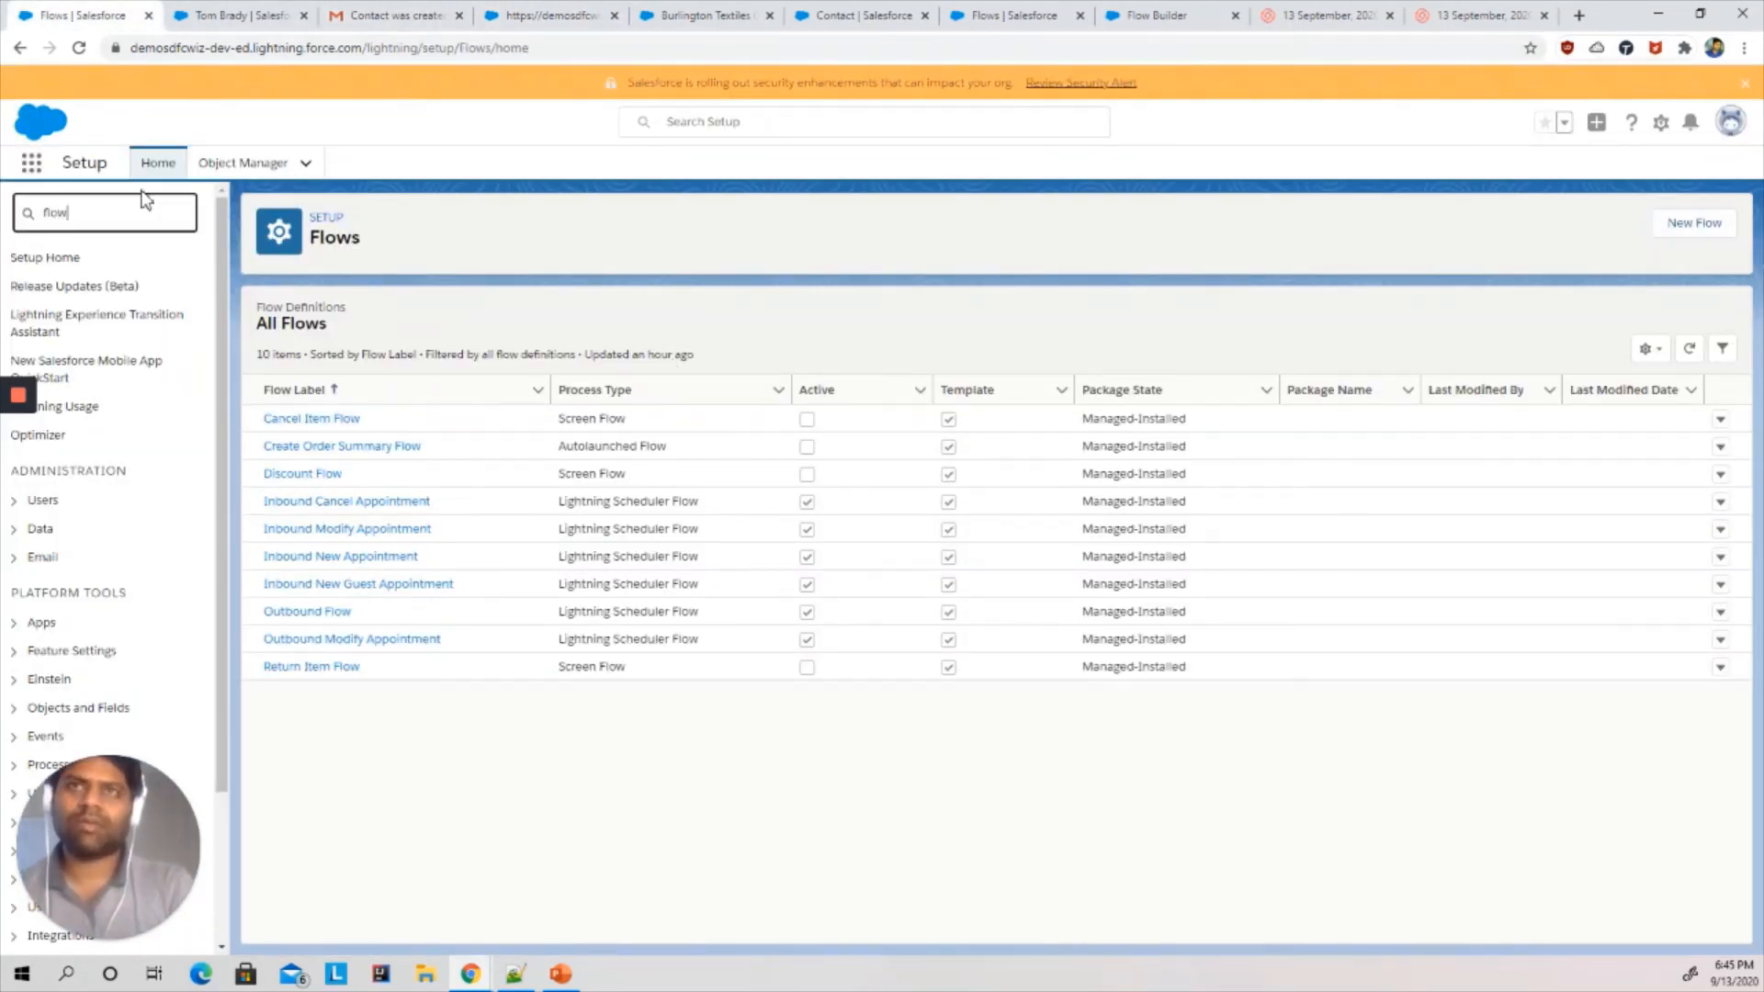
pyautogui.click(64, 400)
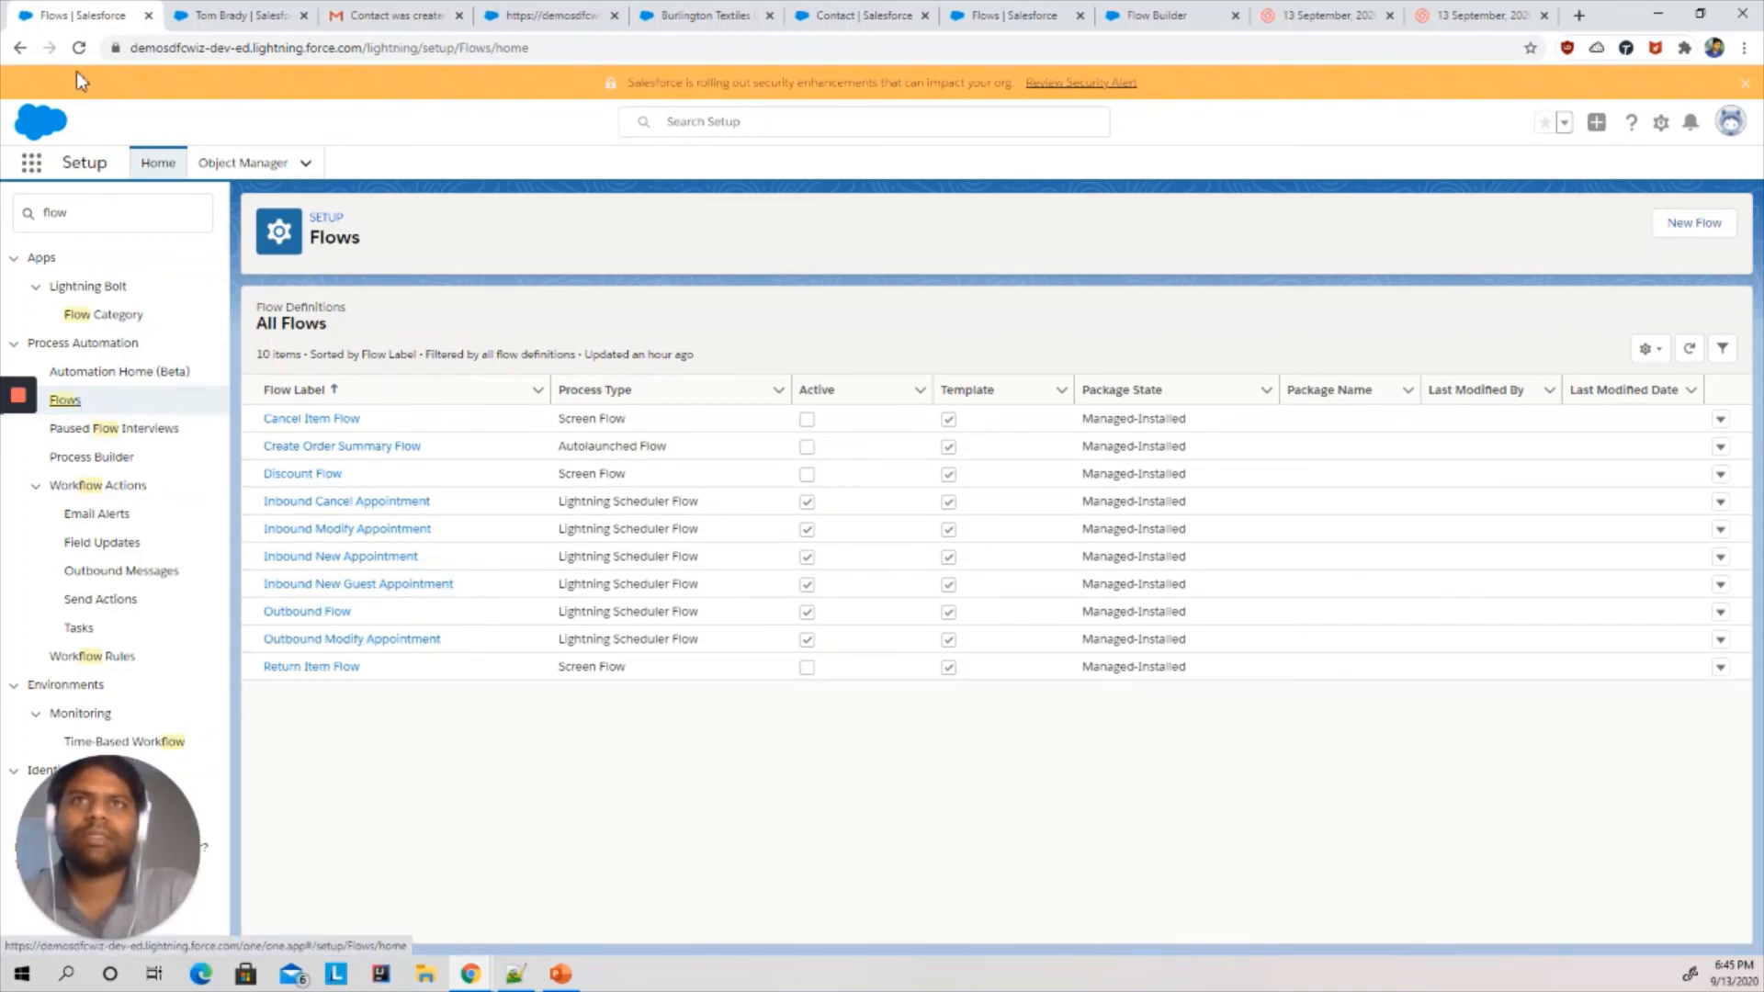
pyautogui.click(70, 402)
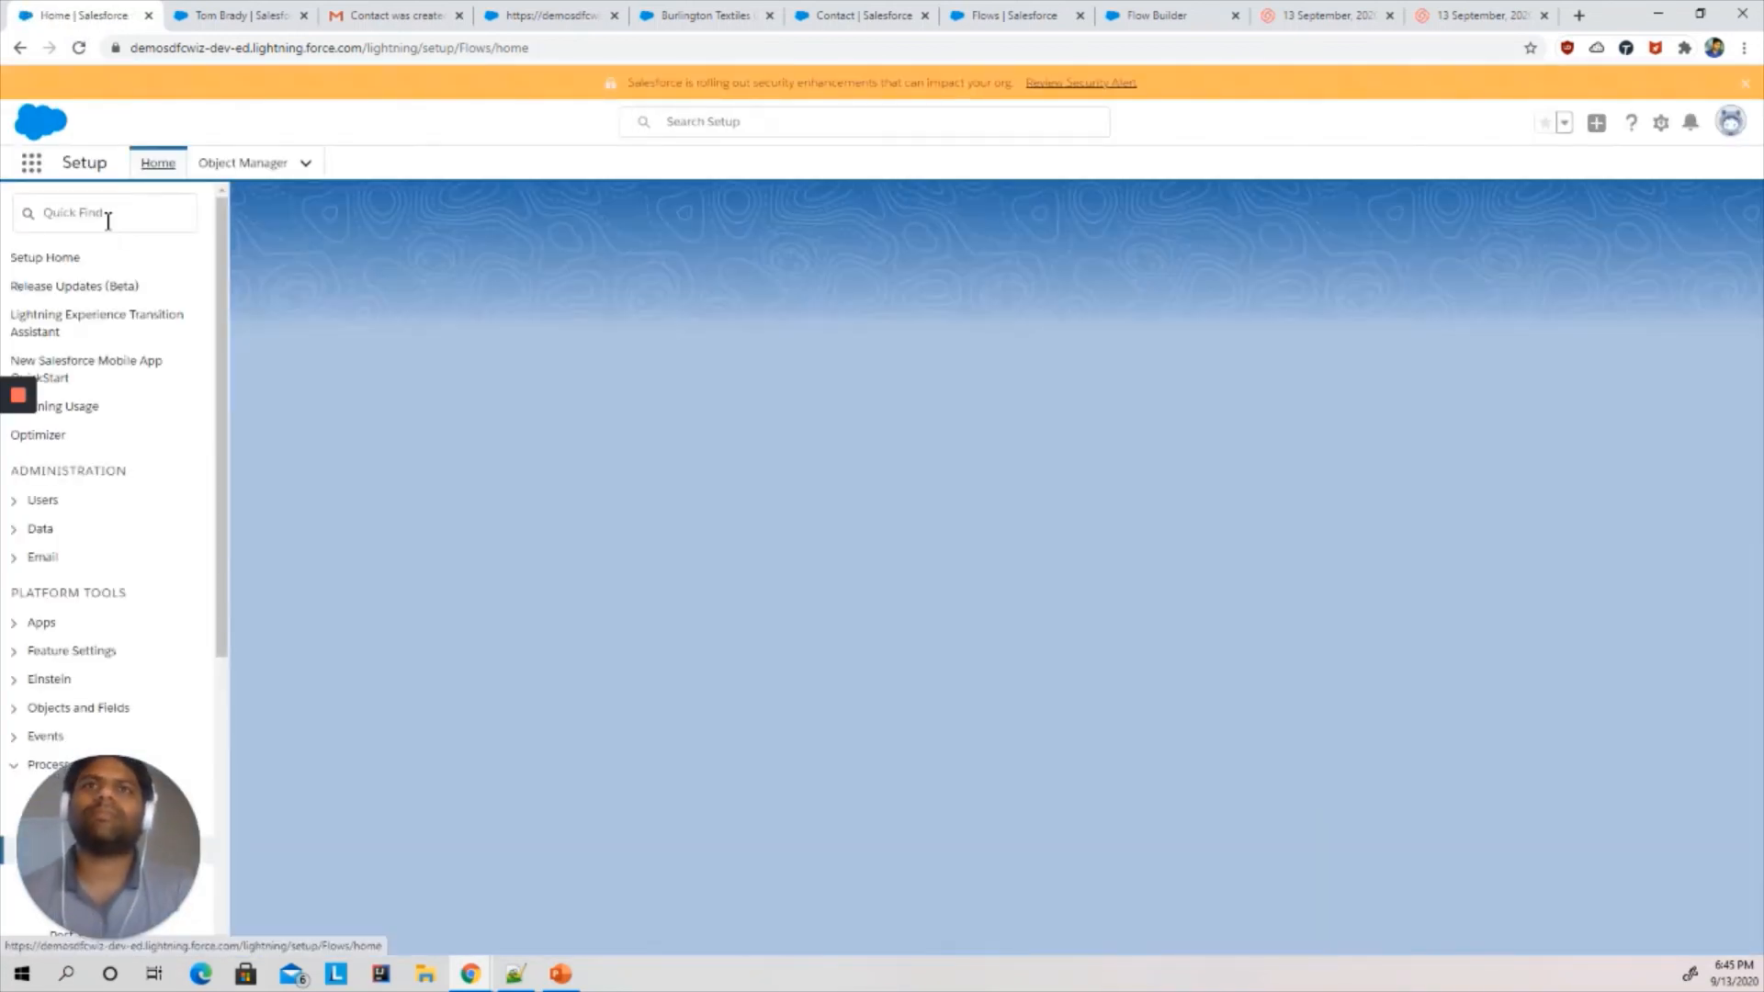
pyautogui.click(108, 217)
pyautogui.write('fl')
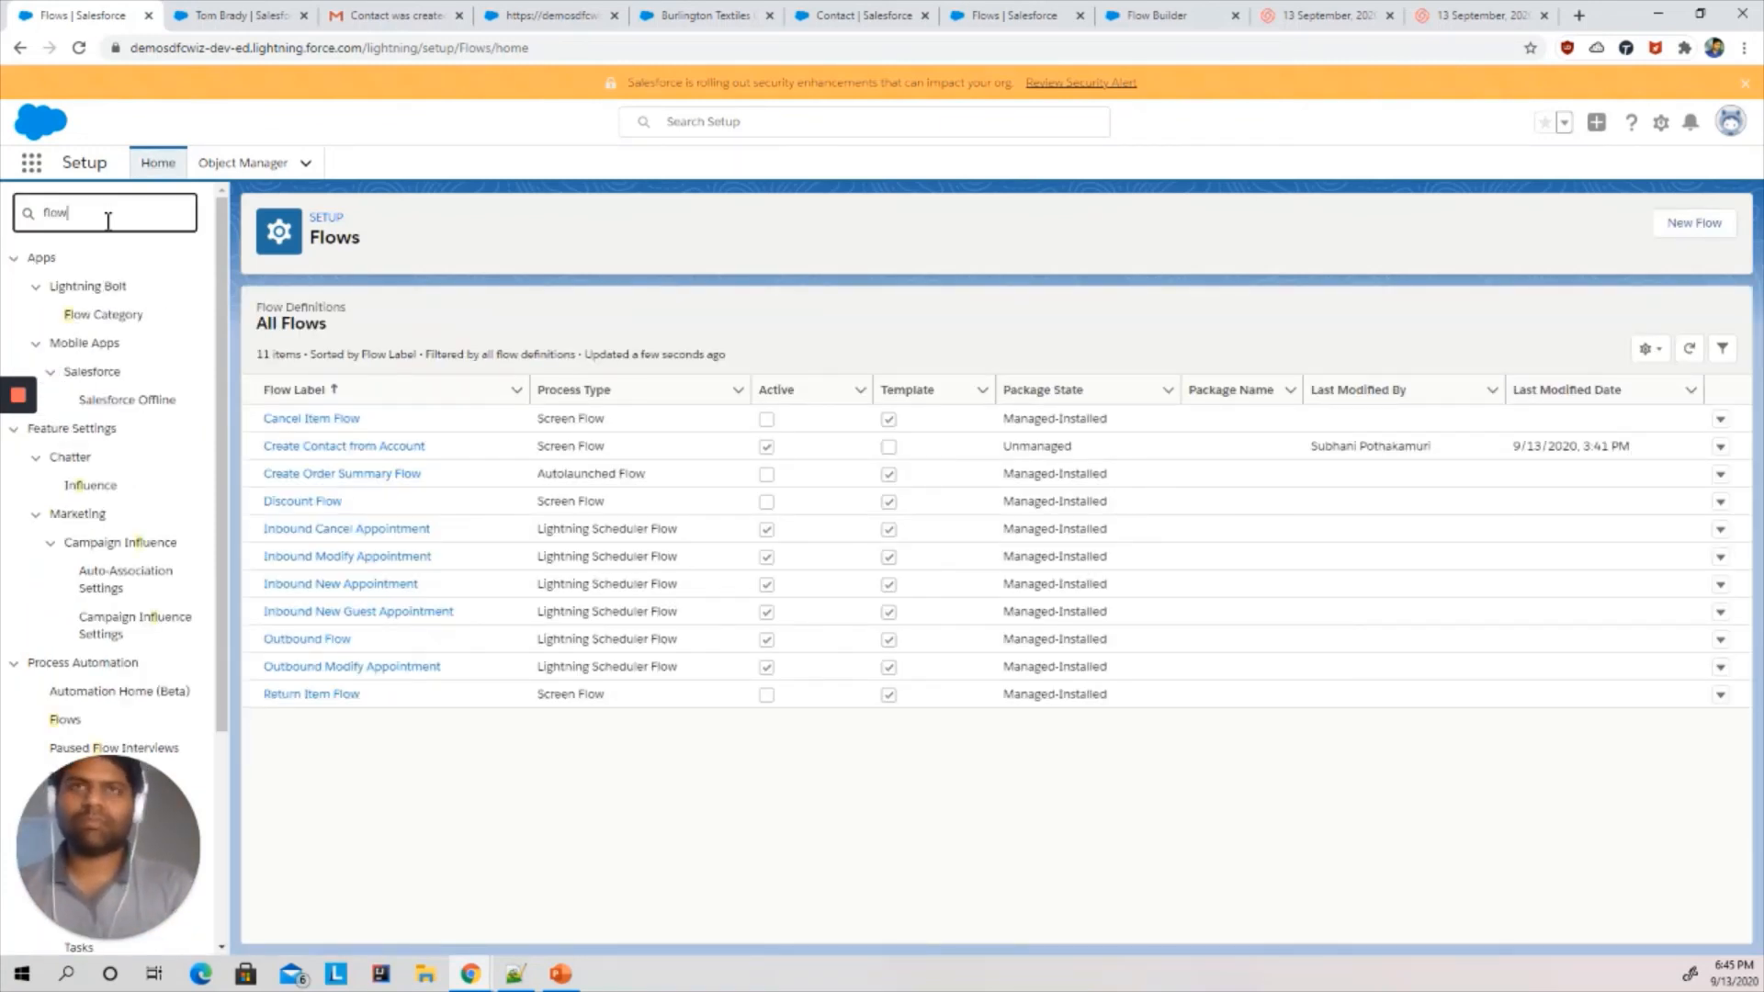
pyautogui.write('ow')
pyautogui.click(64, 399)
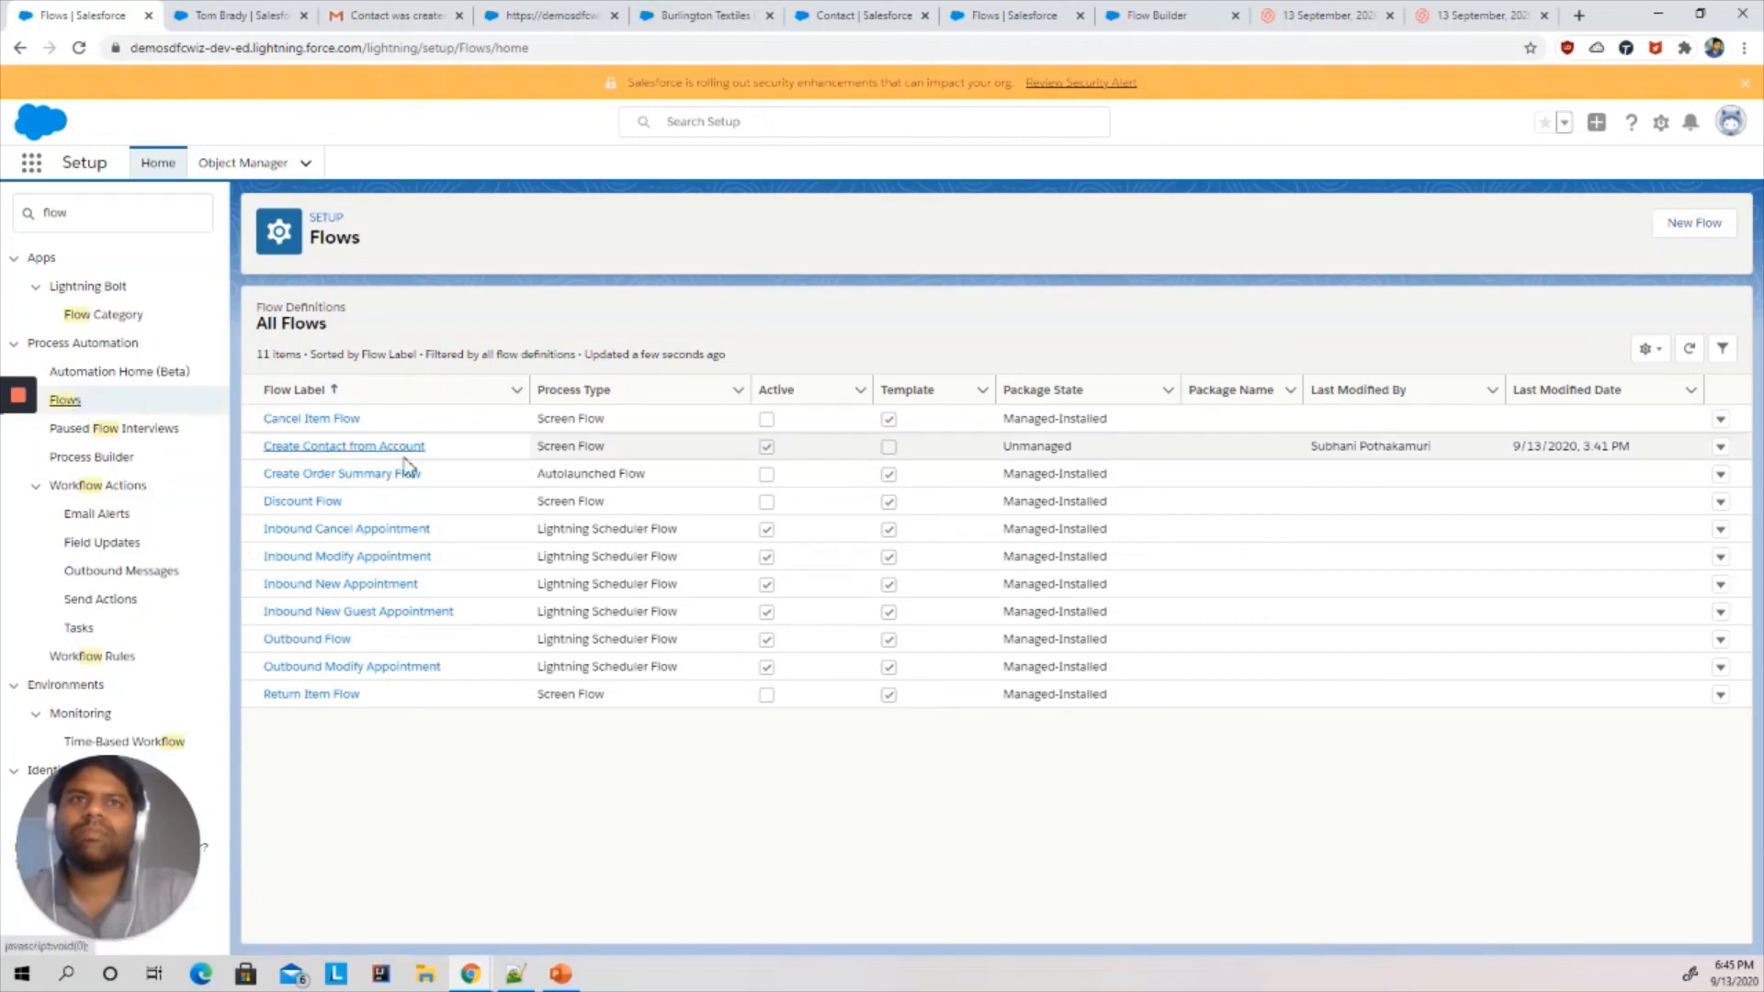
pyautogui.click(338, 447)
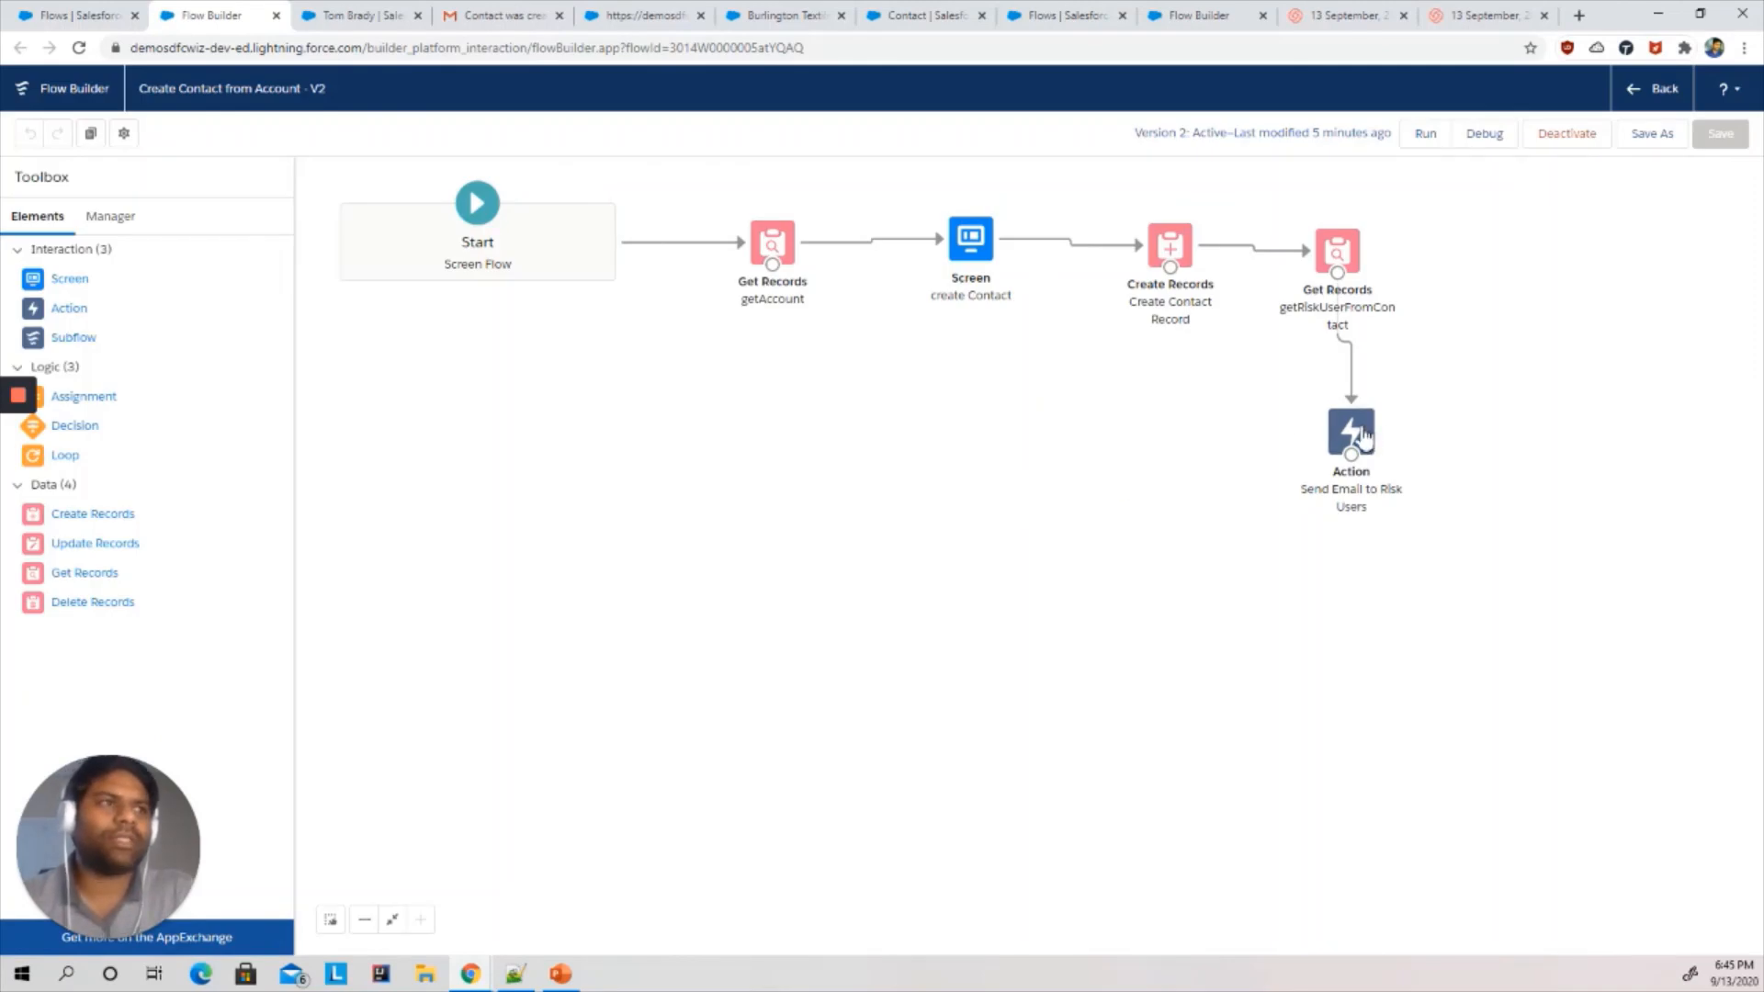
# - Review the Send Email action's body, subject, recipient and sender settings against the received notification email's details
pyautogui.doubleClick(1363, 439)
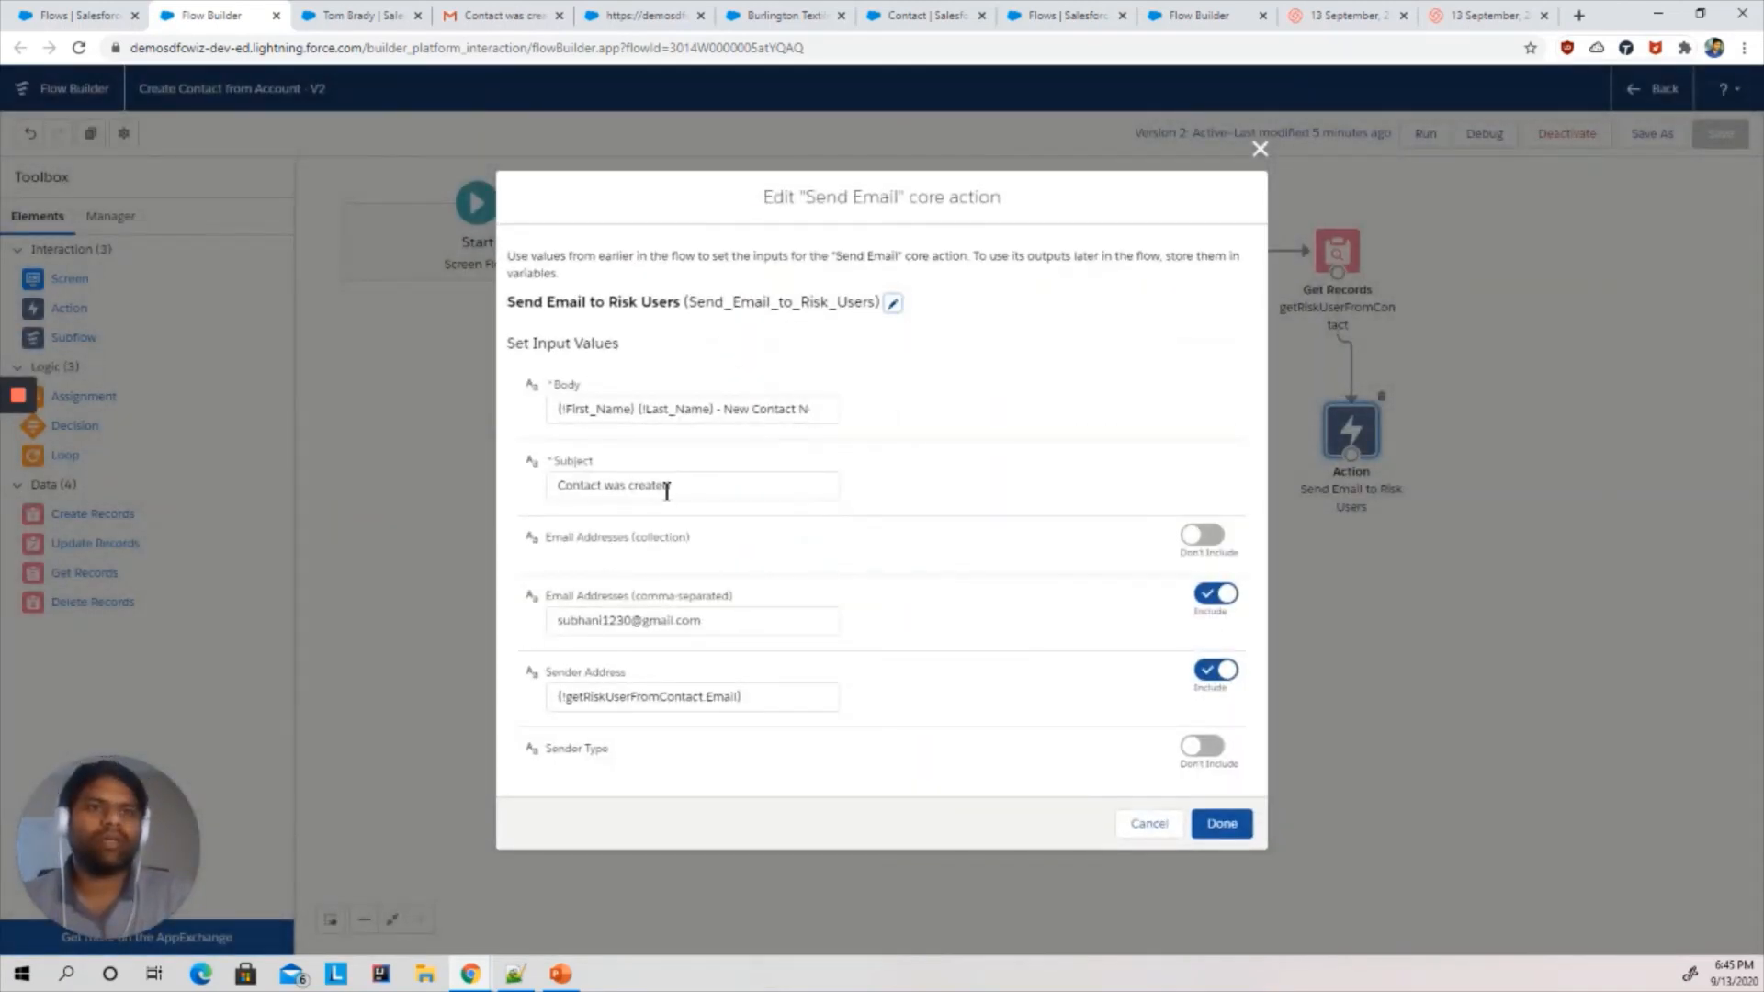
pyautogui.moveTo(708, 485); pyautogui.dragTo(551, 485)
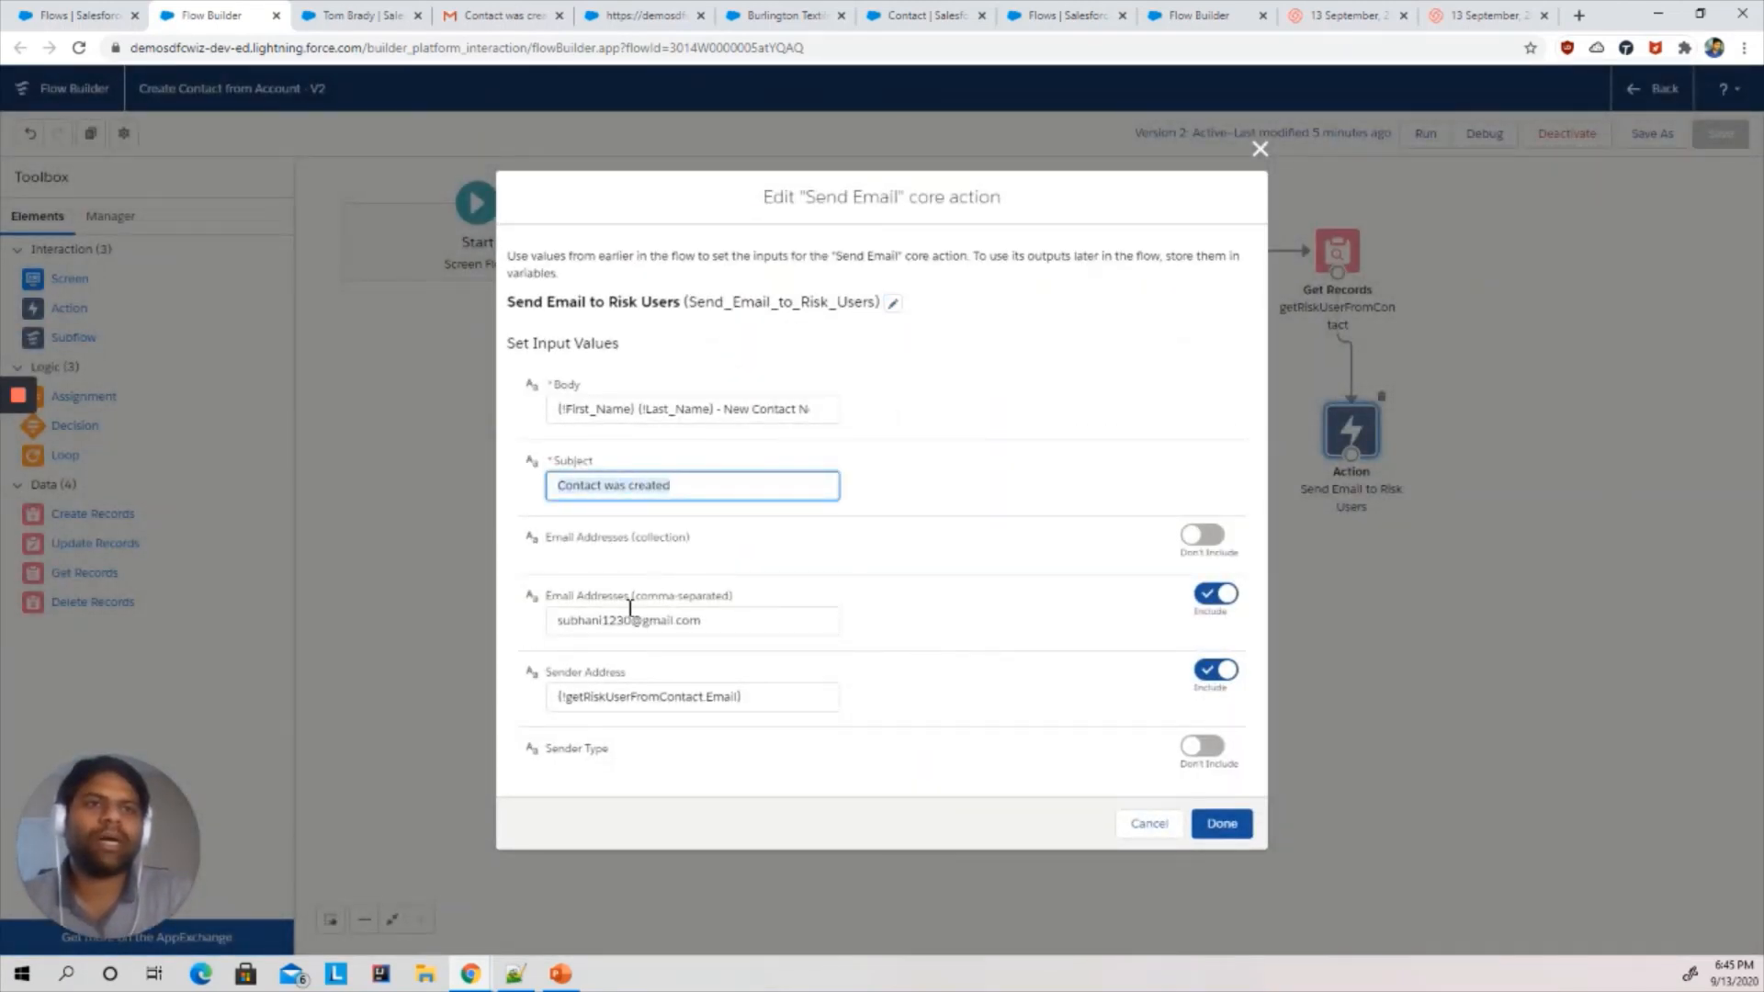
pyautogui.click(699, 413)
pyautogui.click(987, 410)
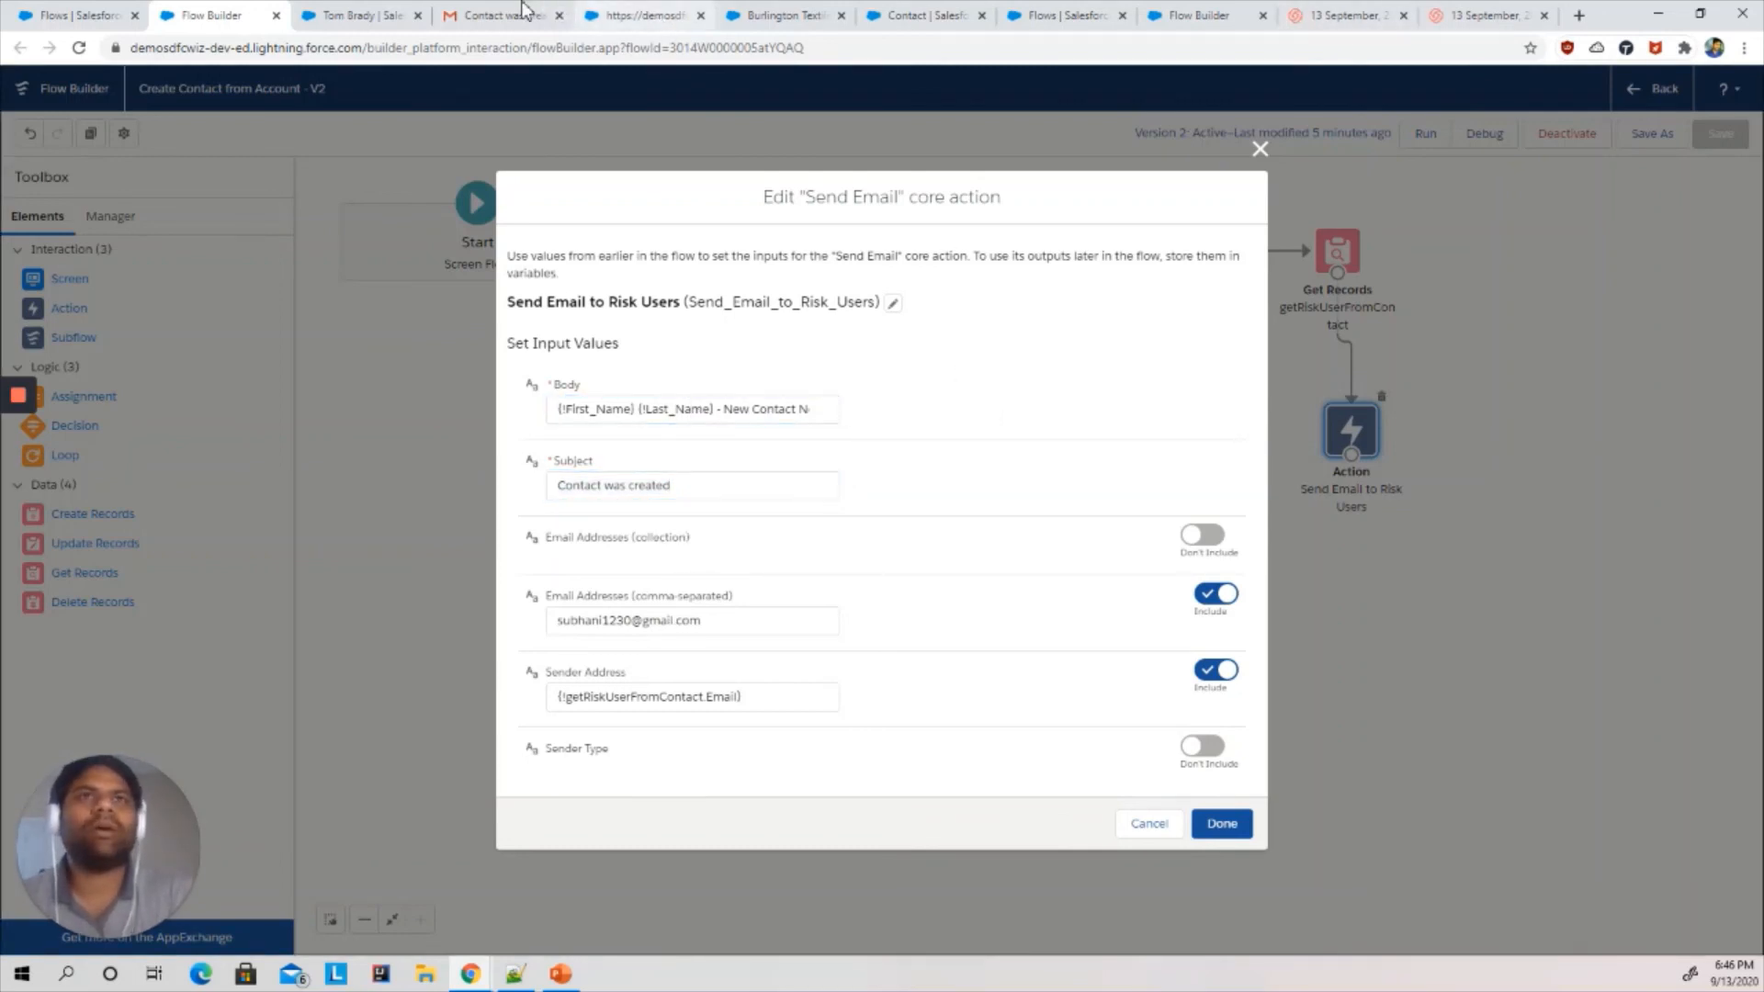
pyautogui.moveTo(523, 9); pyautogui.dragTo(386, 15)
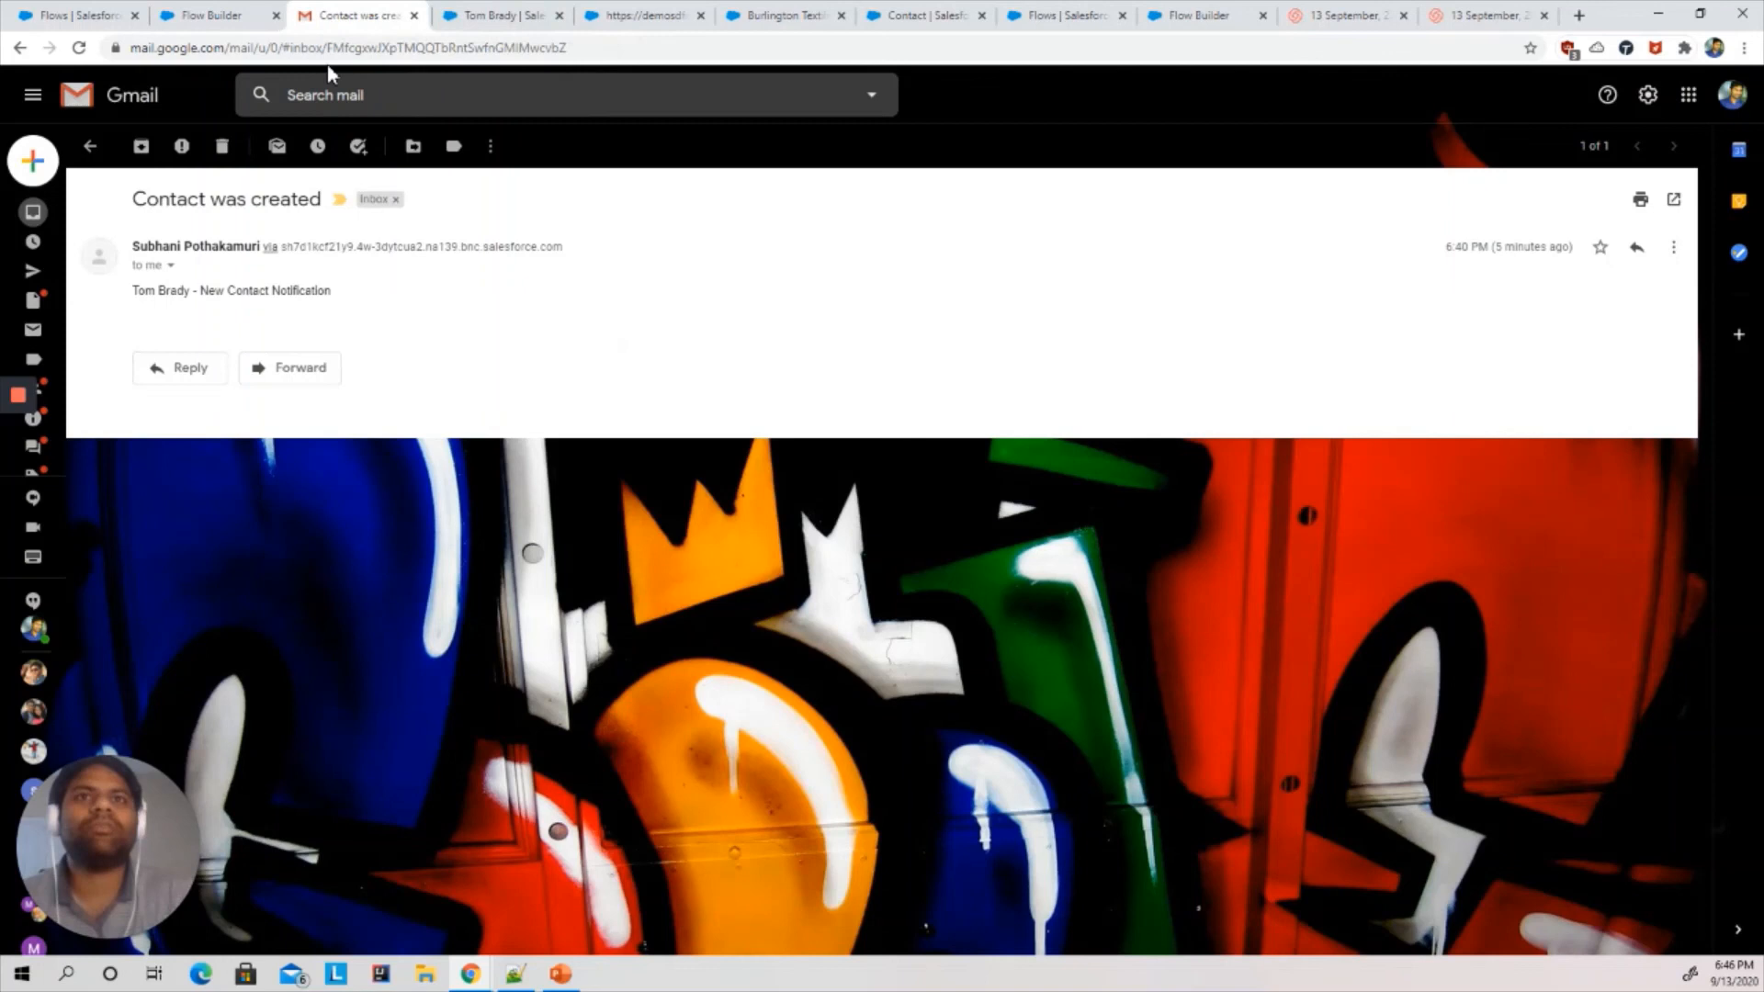
pyautogui.click(171, 265)
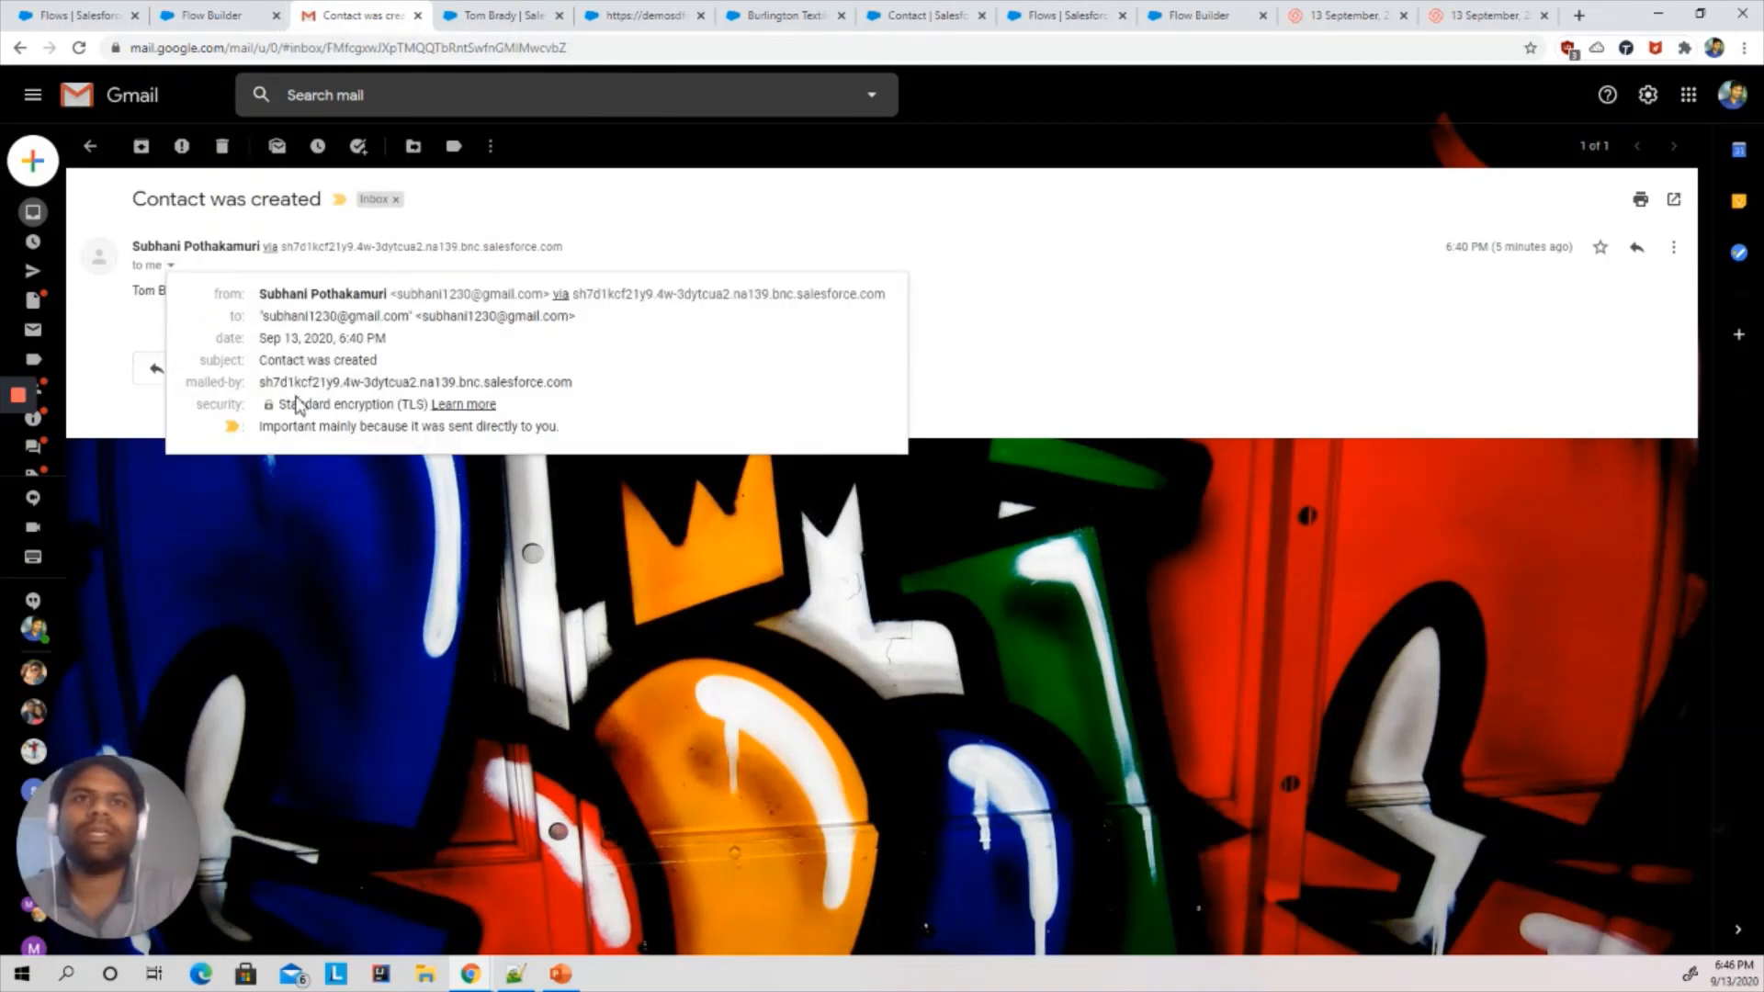
pyautogui.click(128, 326)
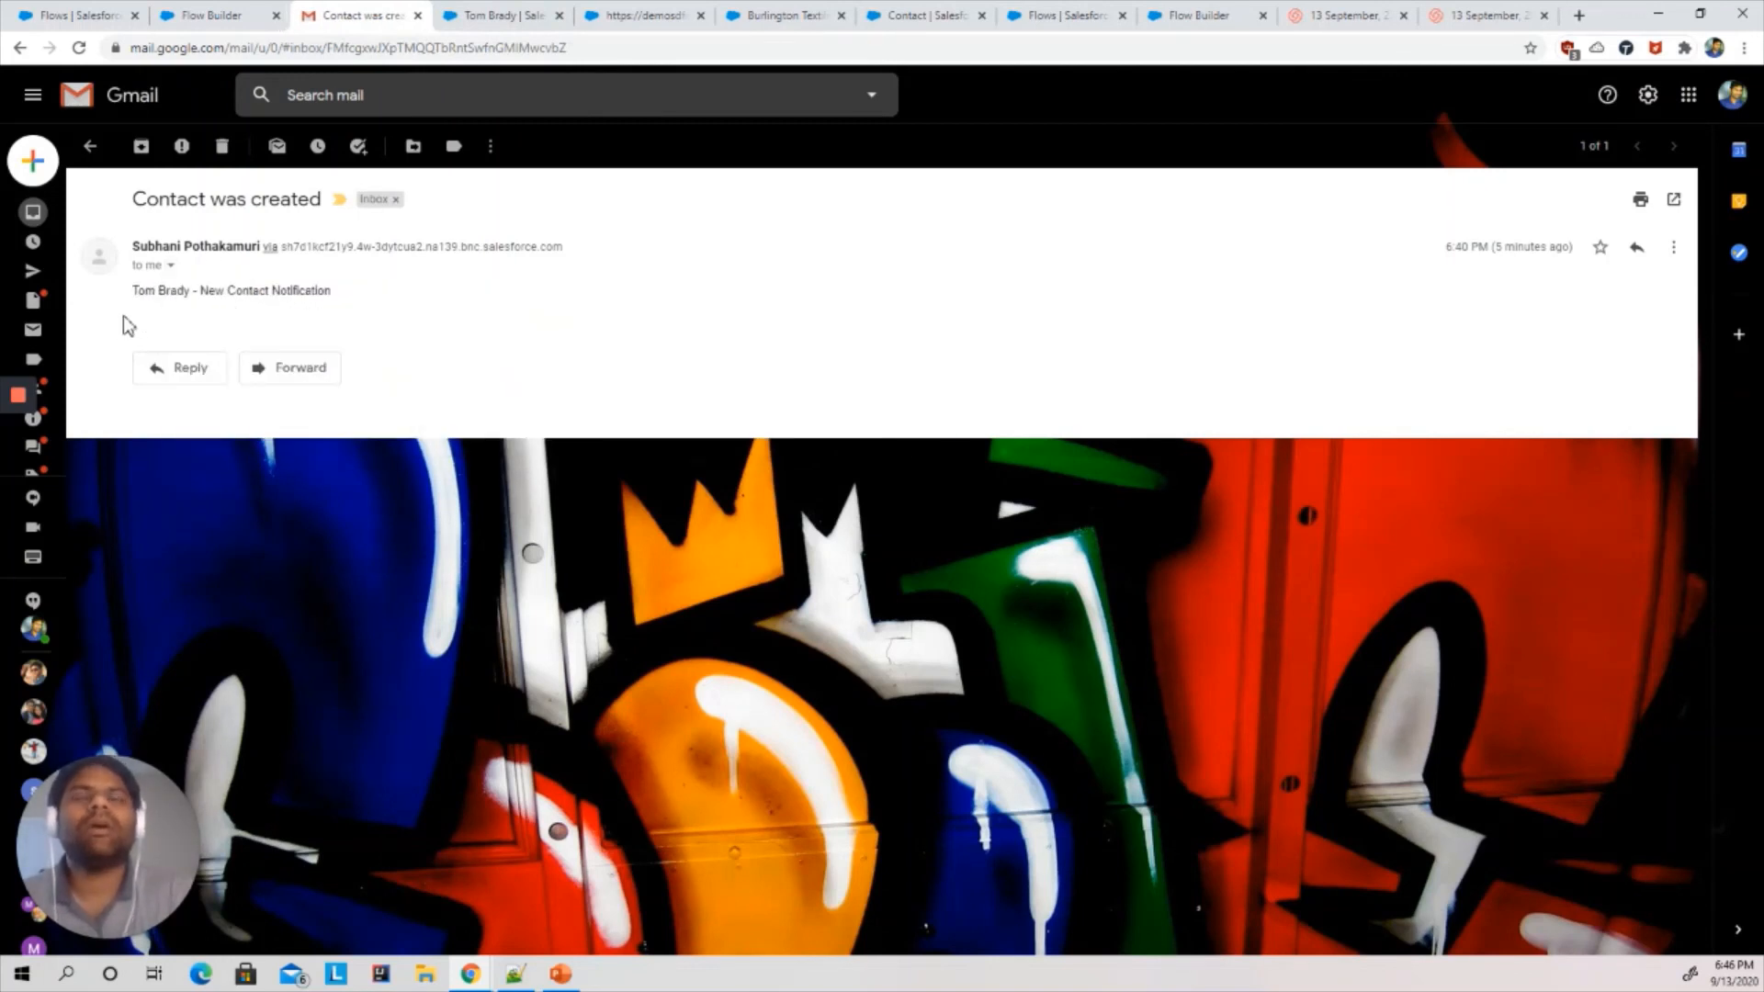
pyautogui.click(265, 11)
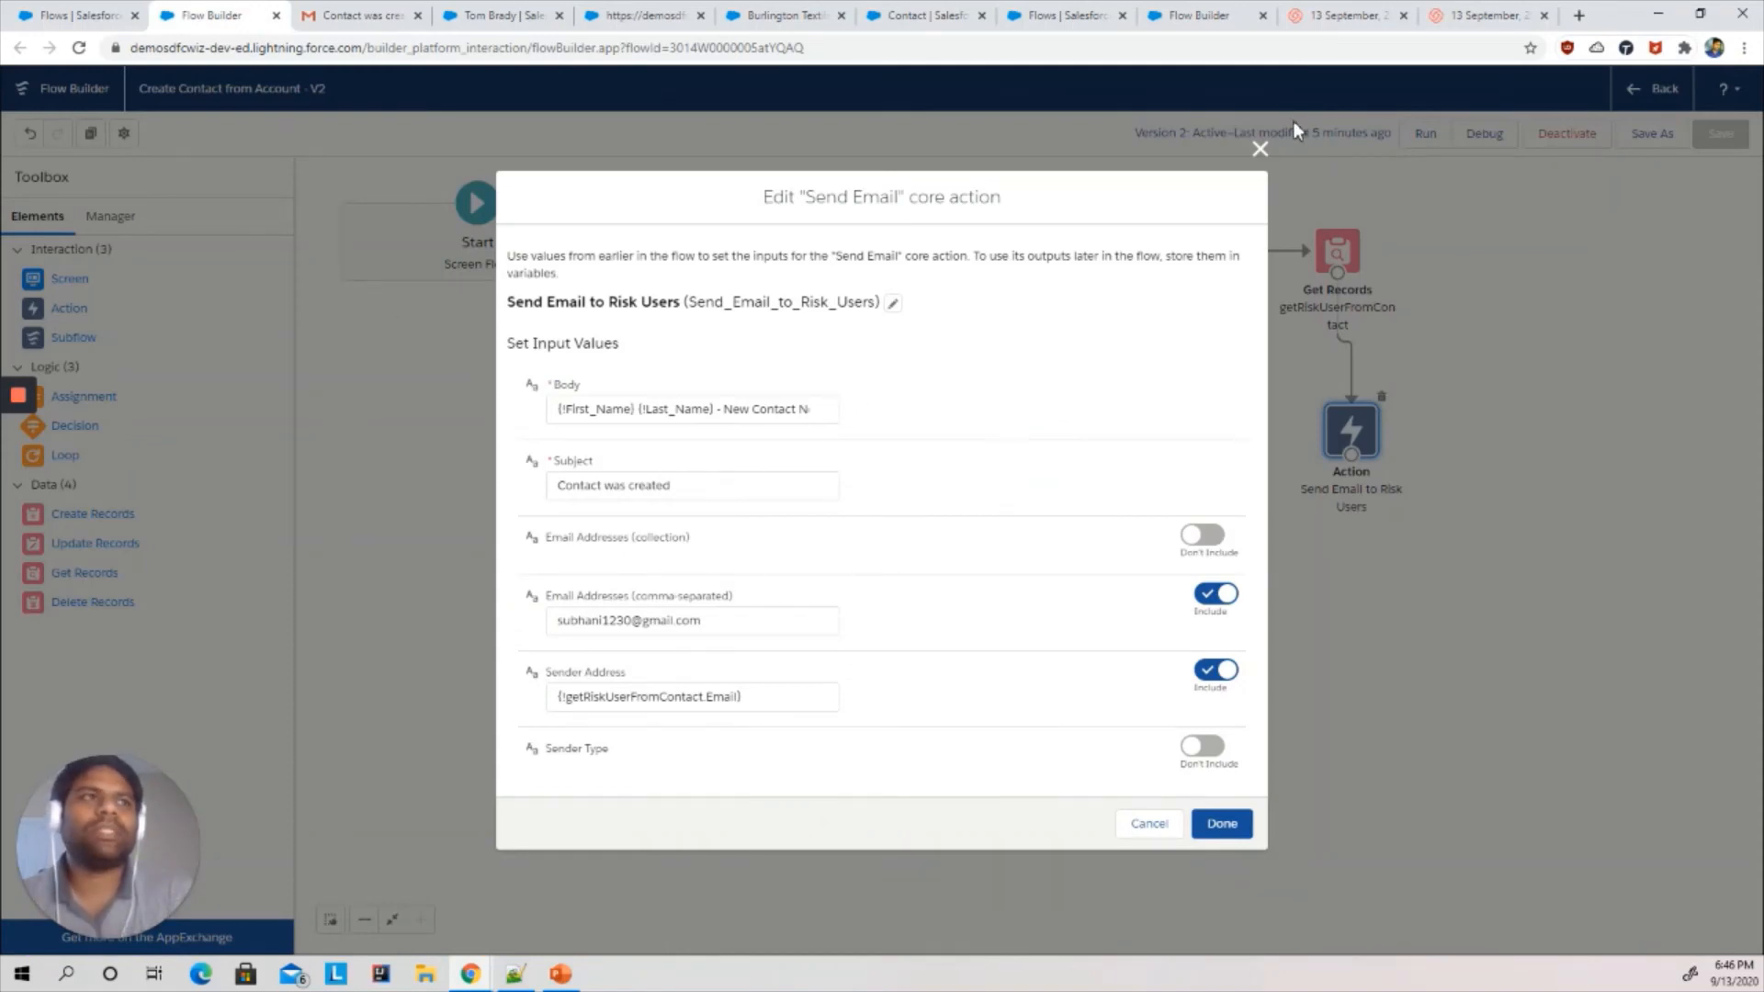
pyautogui.press('Escape')
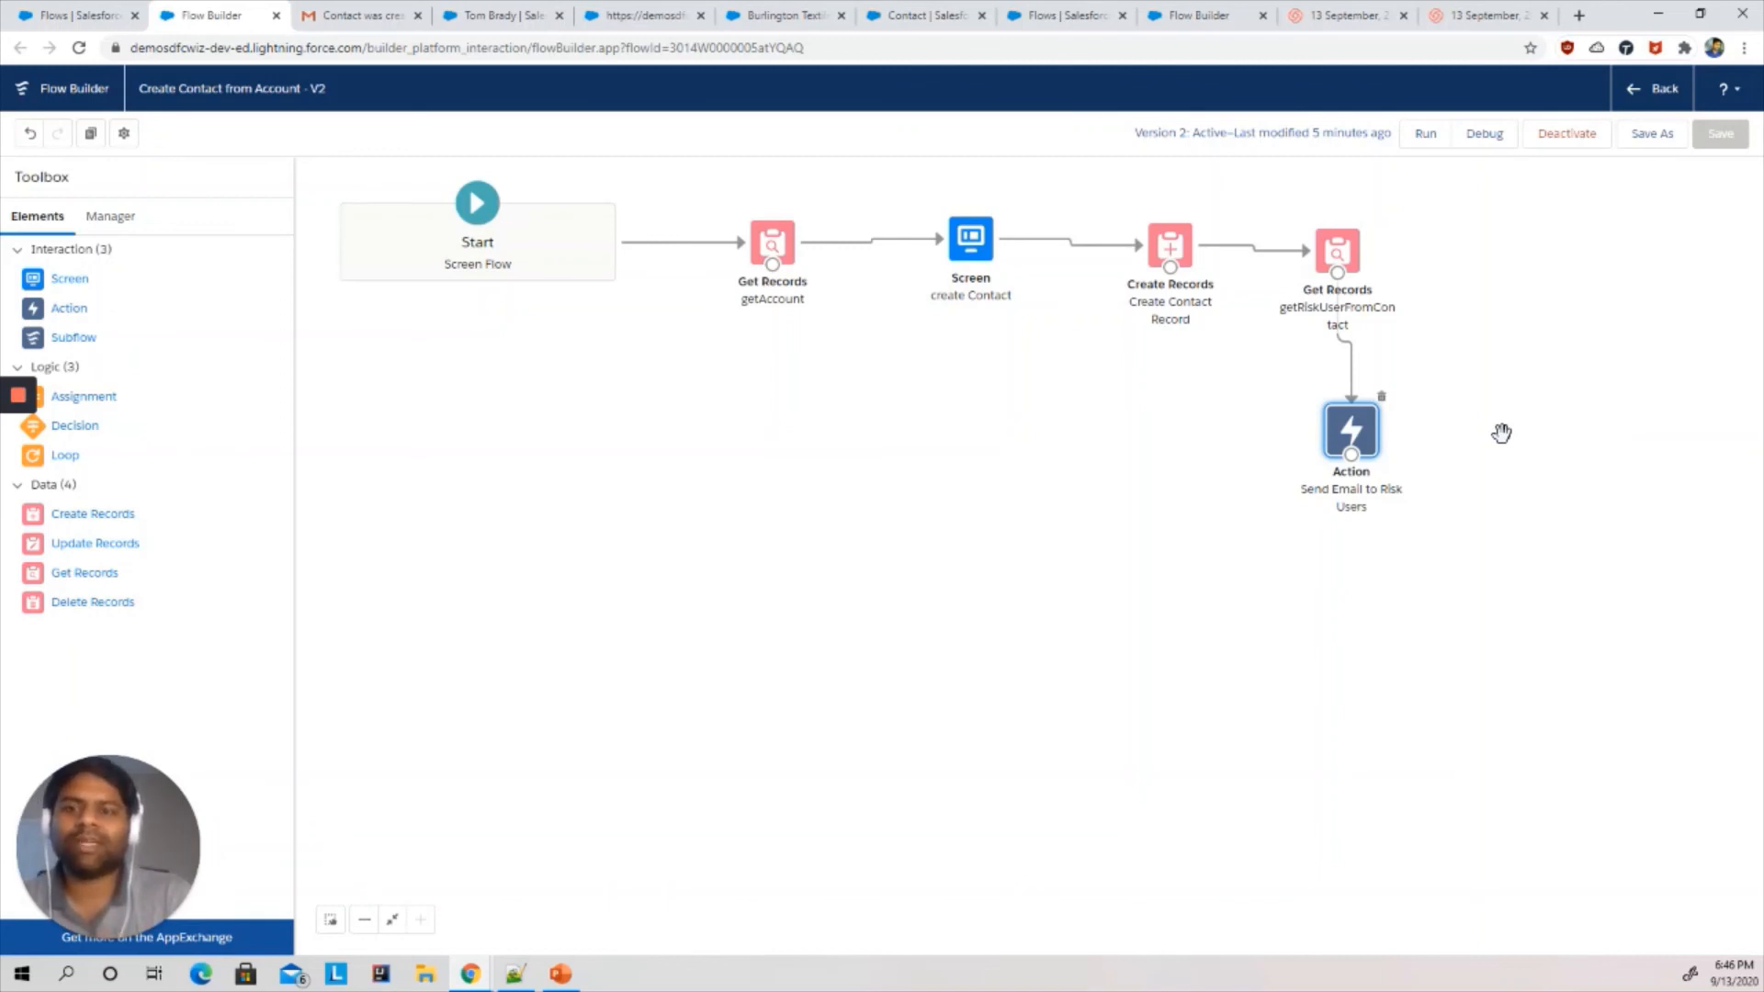
pyautogui.doubleClick(1358, 434)
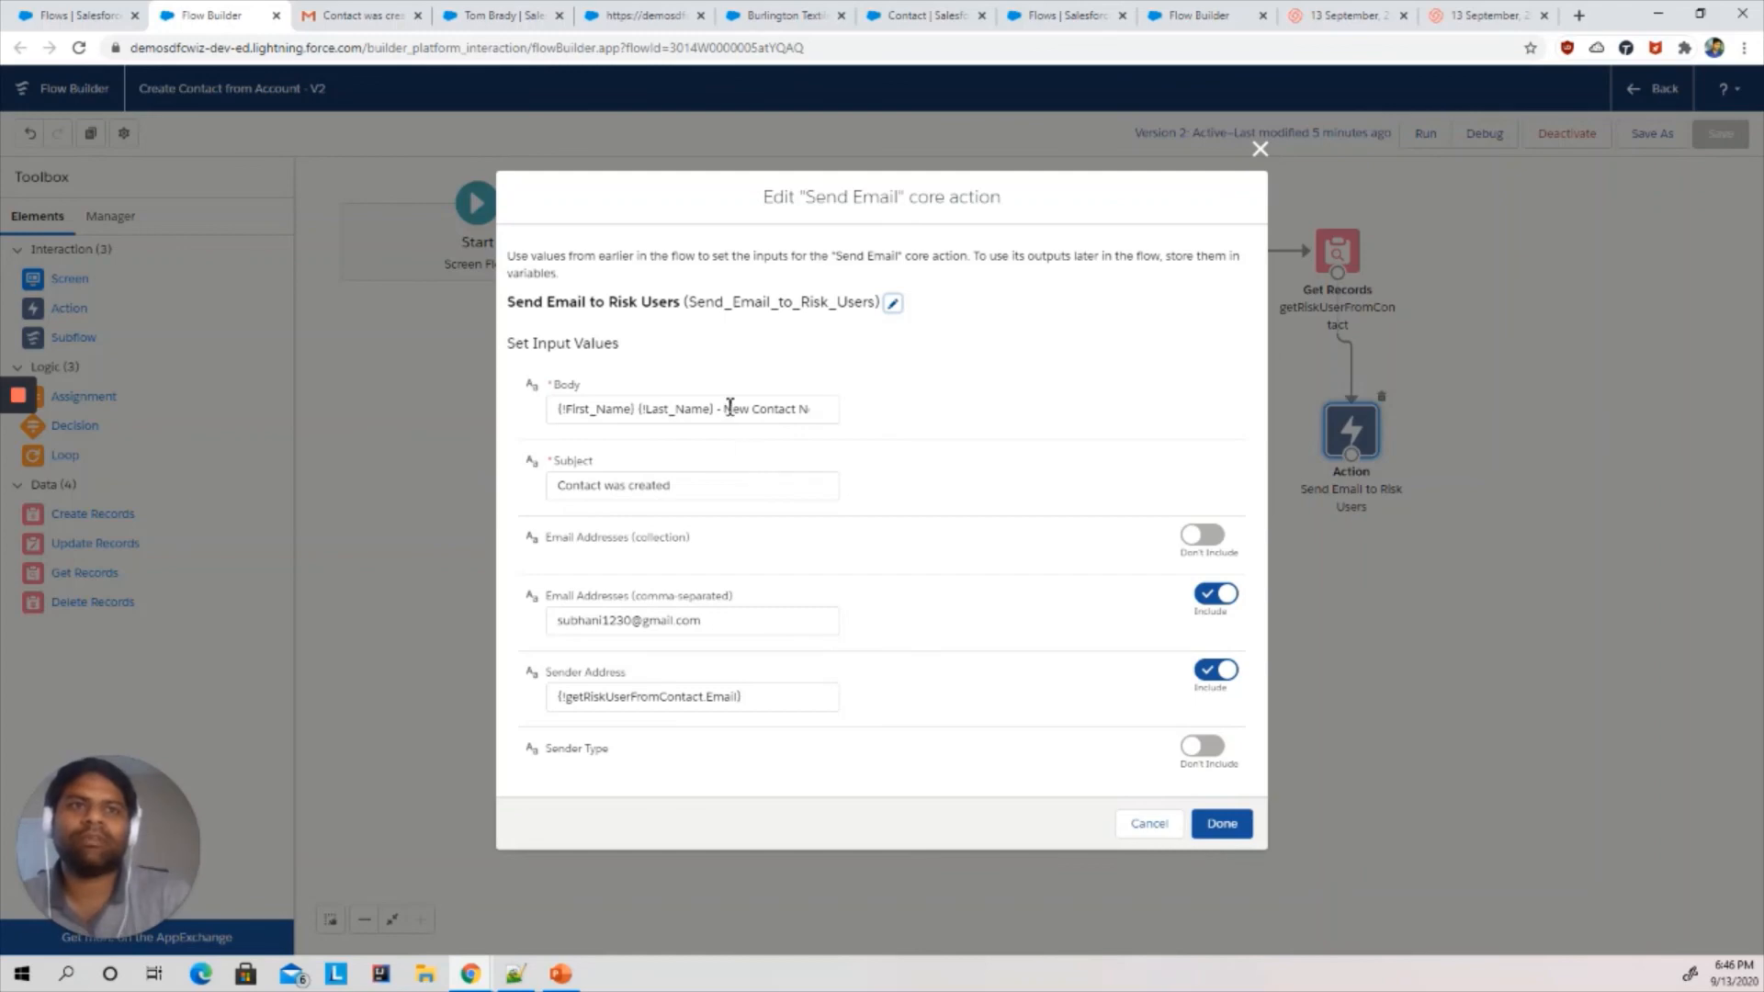
pyautogui.click(1260, 150)
# - Add a new Action element to the flow canvas and search the available actions for email
pyautogui.moveTo(65, 317); pyautogui.dragTo(830, 566)
pyautogui.click(886, 324)
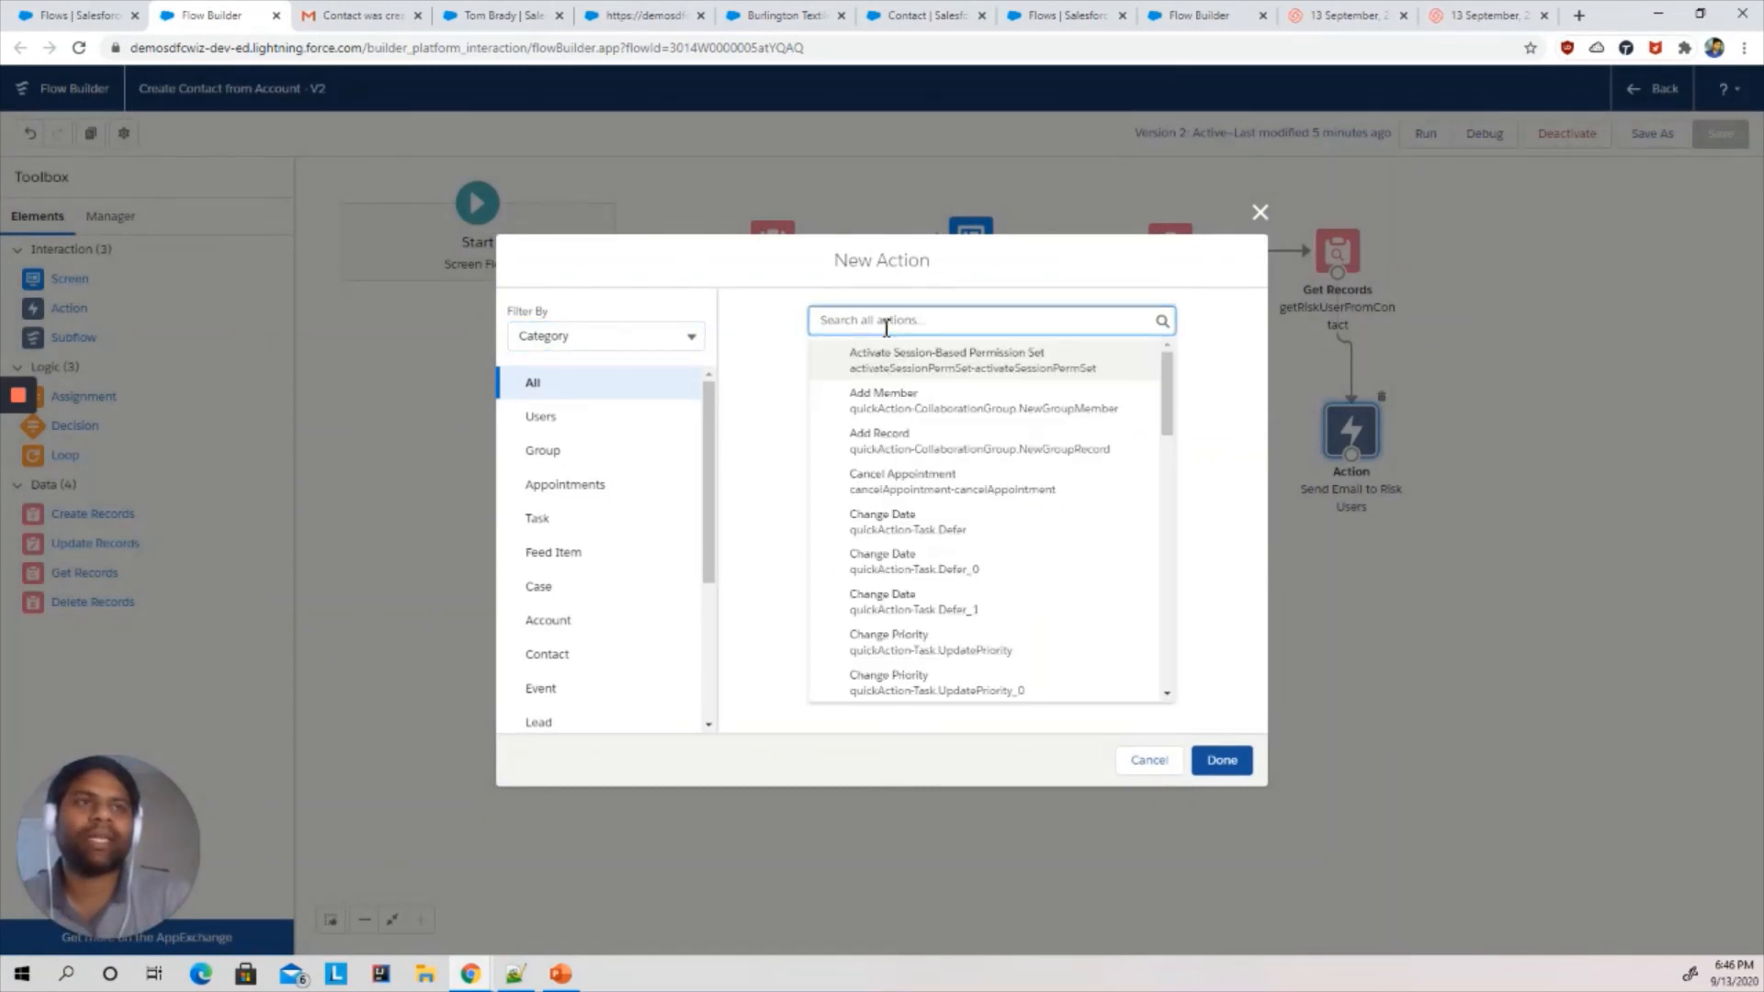
pyautogui.write('email')
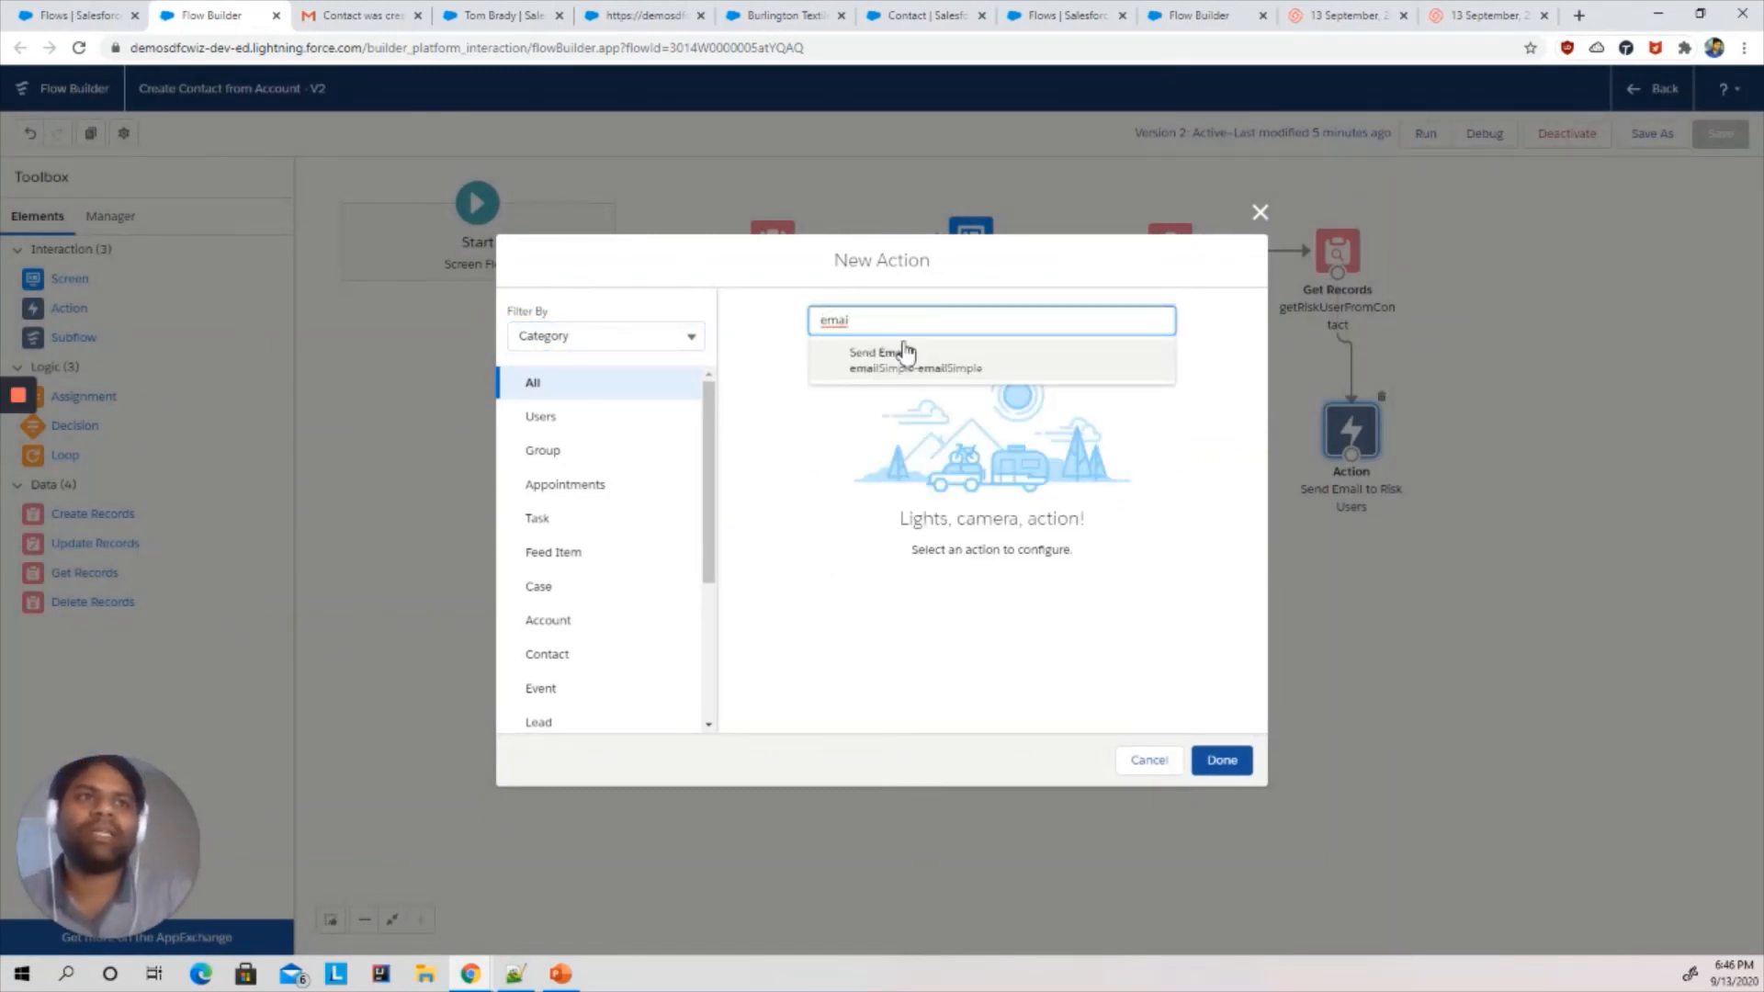
pyautogui.press('BackSpace')
pyautogui.press('BackSpace')
pyautogui.press('BackSpace')
pyautogui.press('BackSpace')
pyautogui.press('BackSpace')
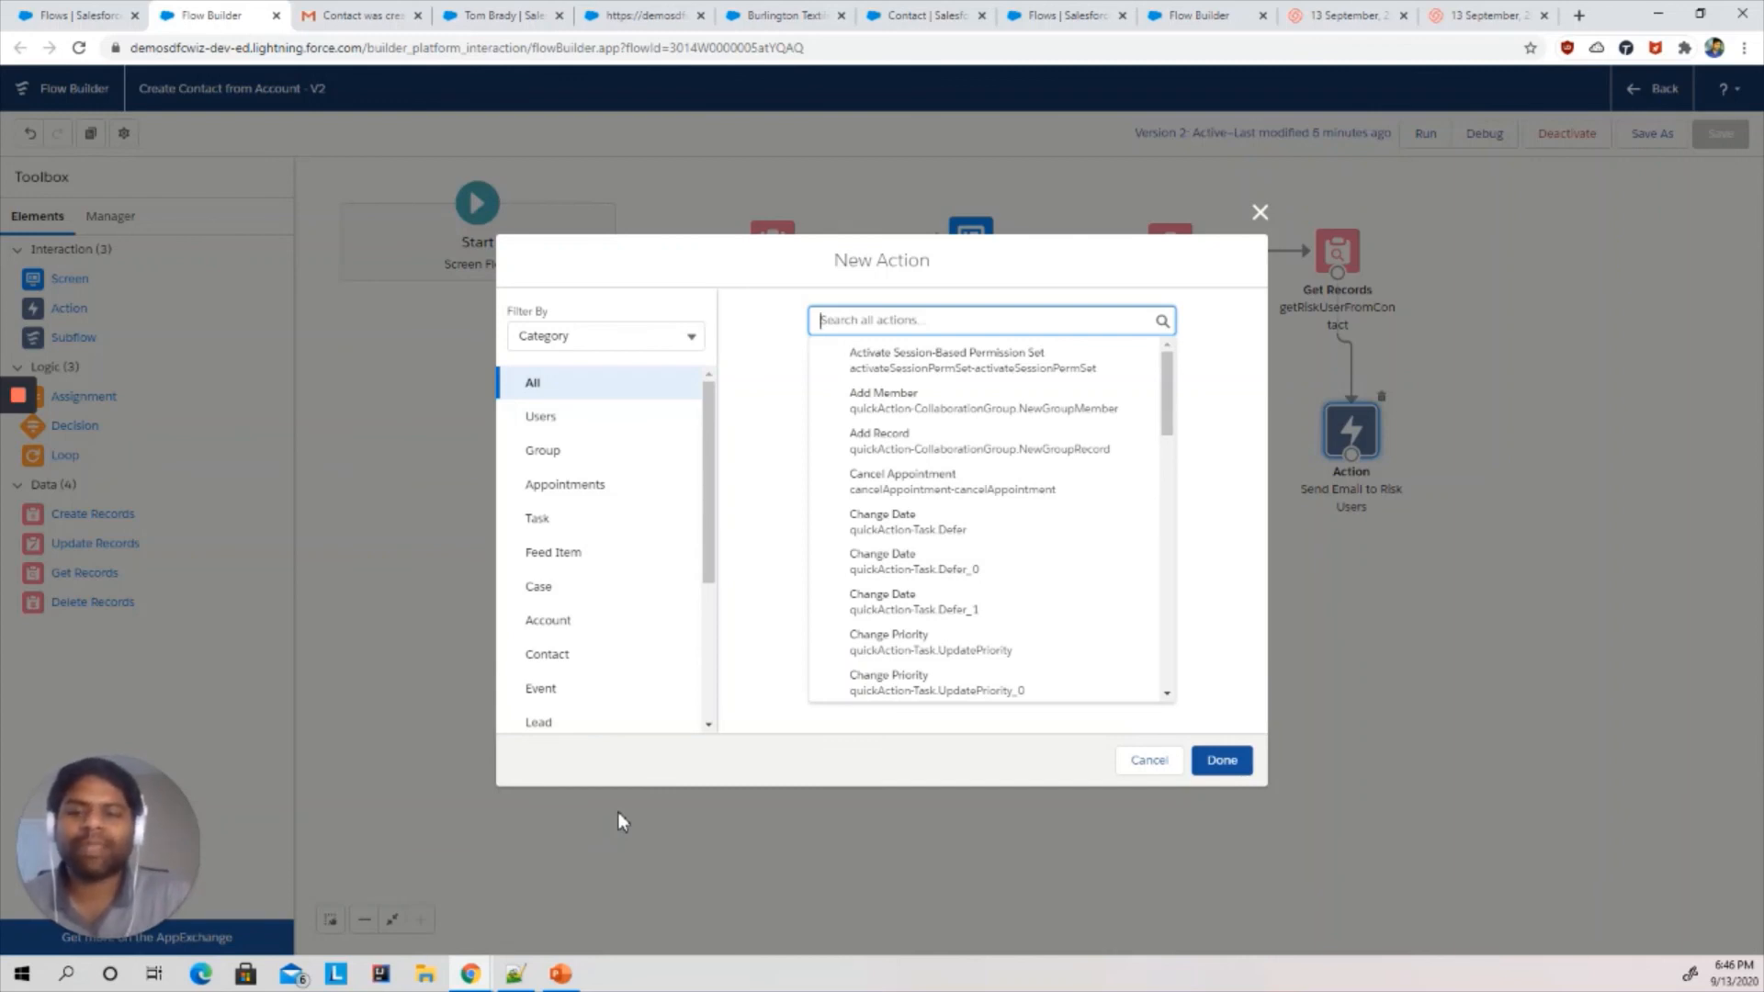
pyautogui.click(560, 974)
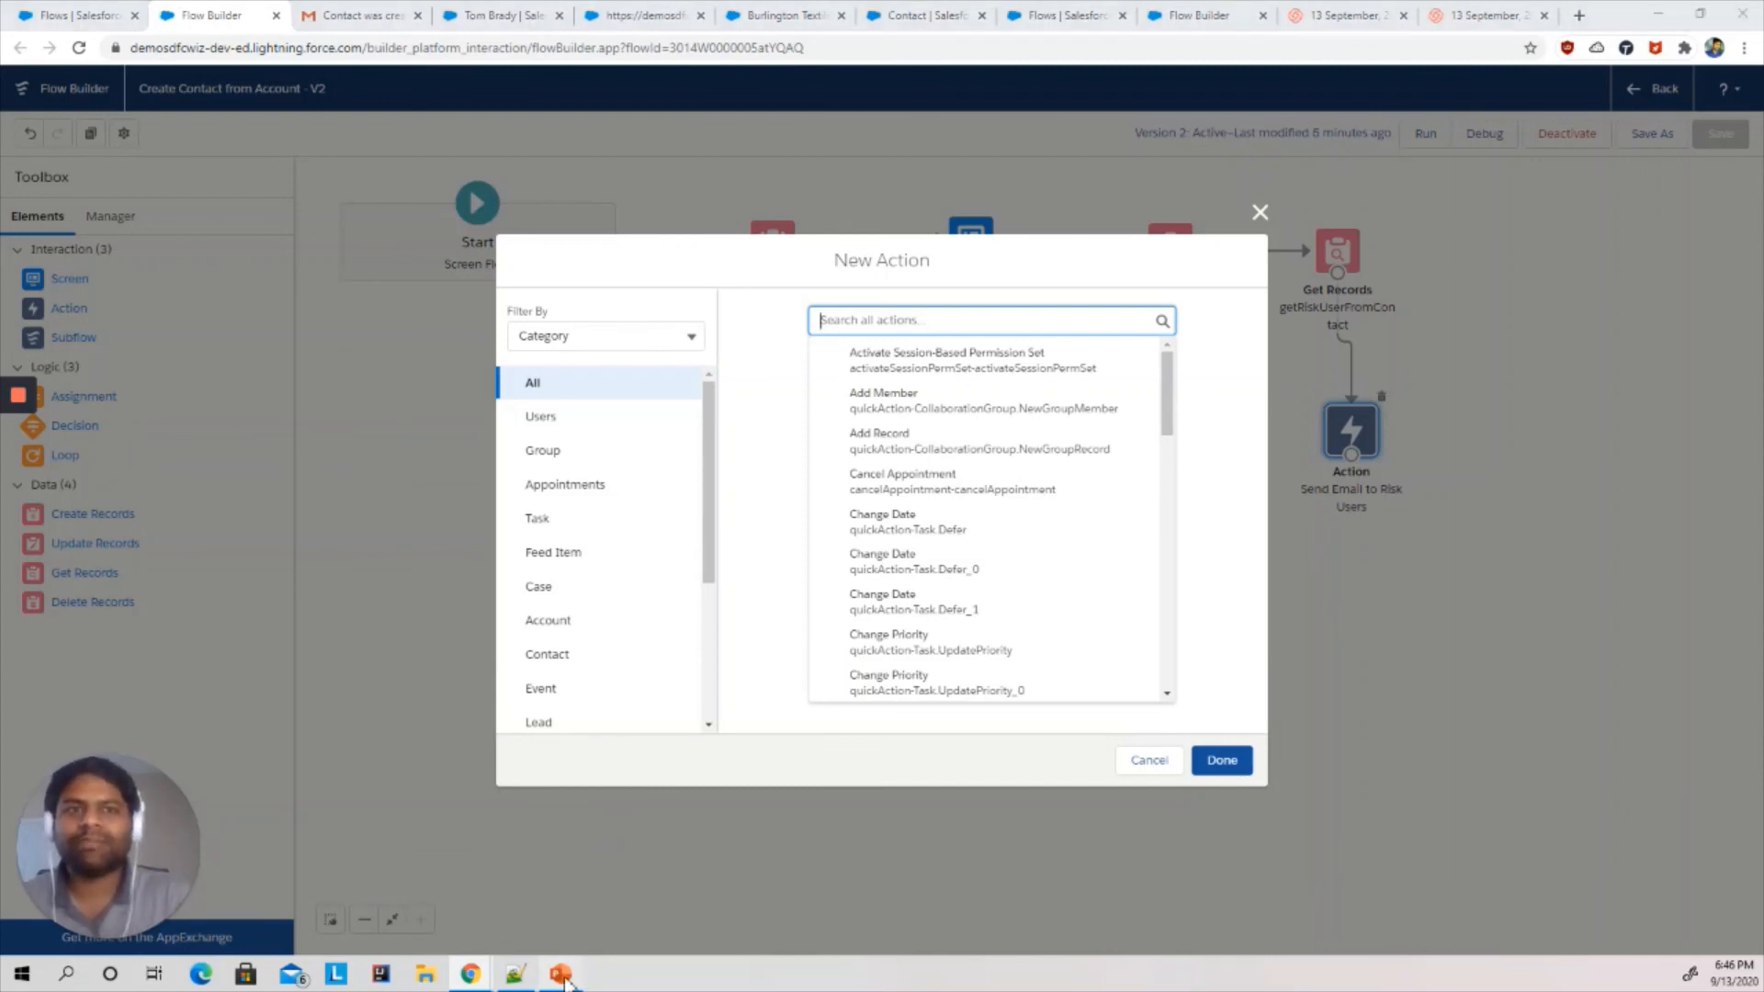